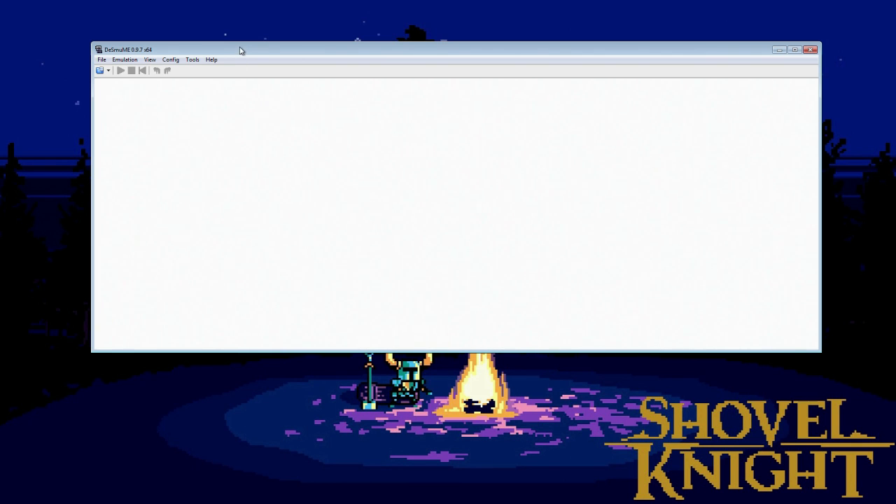
Maximize the DeSmuME window and bring the XSplit Broadcaster window over it to view its screen-region scene, moving it off screen again
{"action": "double_click", "coordinate": [240, 50]}
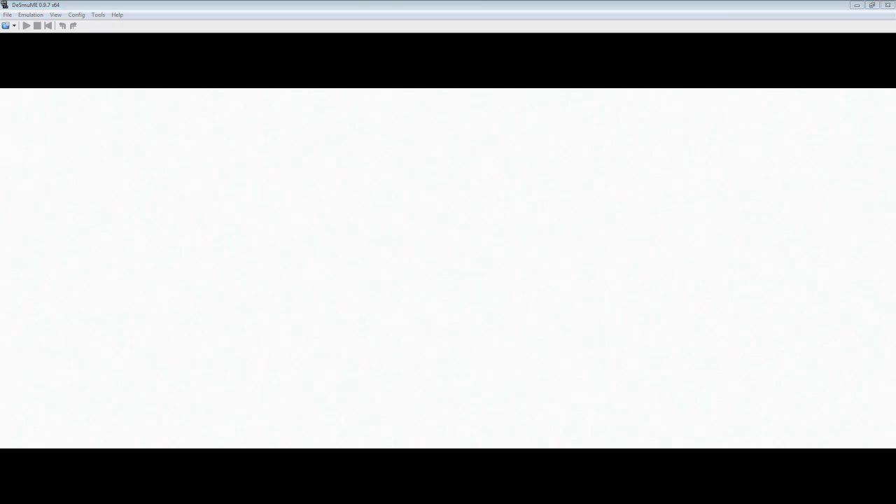
{"action": "left_click_drag", "start_coordinate": [0, 68], "coordinate": [376, 83]}
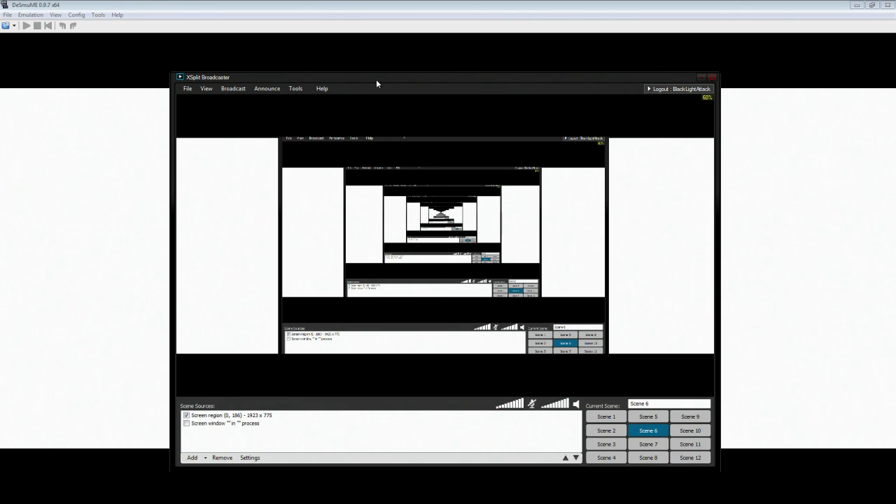
{"action": "left_click_drag", "start_coordinate": [377, 79], "coordinate": [348, 78]}
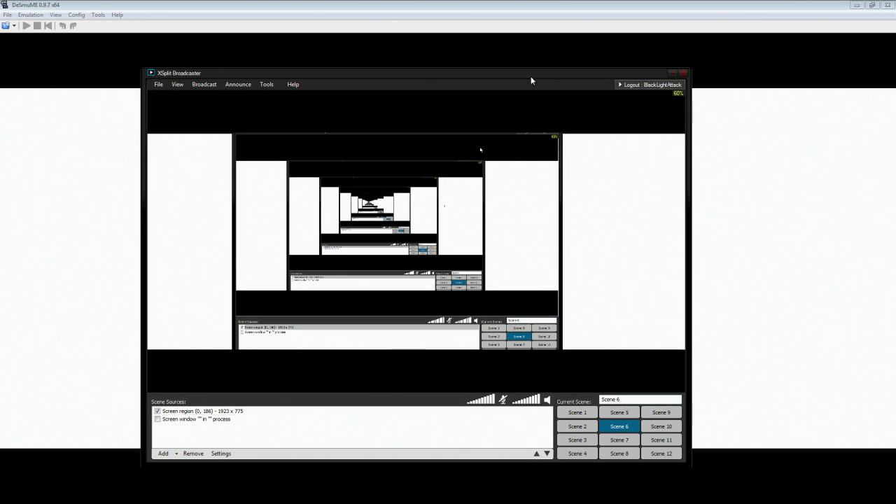
{"action": "left_click_drag", "start_coordinate": [495, 81], "coordinate": [0, 66]}
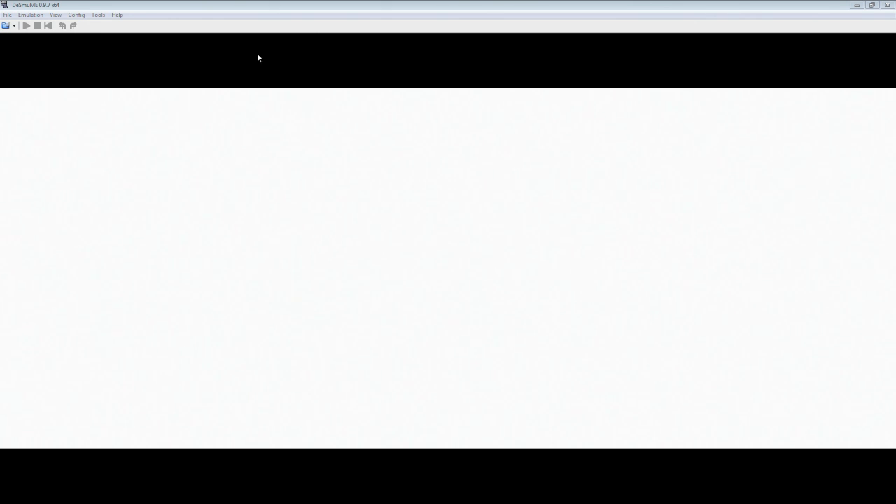
Open the Pokemon Platinum Version ROM archive from the Games folder in DeSmuME to start the game
{"action": "left_click", "coordinate": [7, 14]}
{"action": "left_click", "coordinate": [32, 26]}
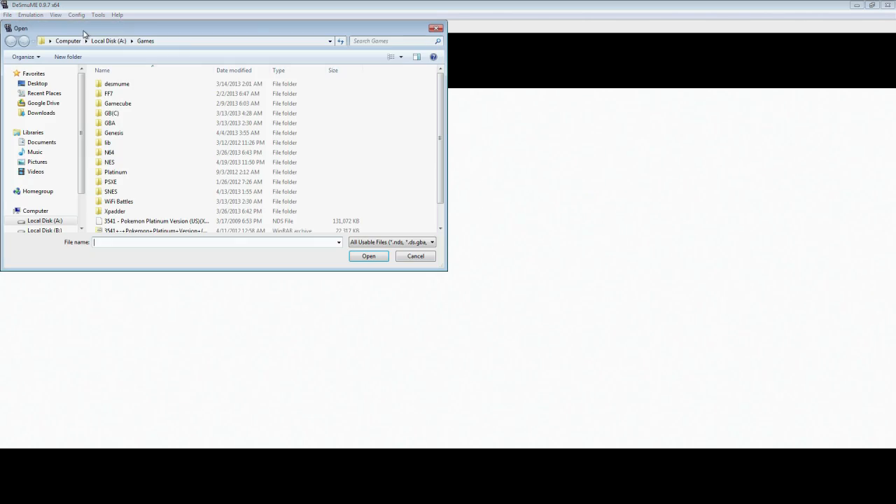
{"action": "left_click", "coordinate": [238, 183]}
{"action": "scroll", "coordinate": [242, 183], "scroll_direction": "down", "scroll_amount": 1}
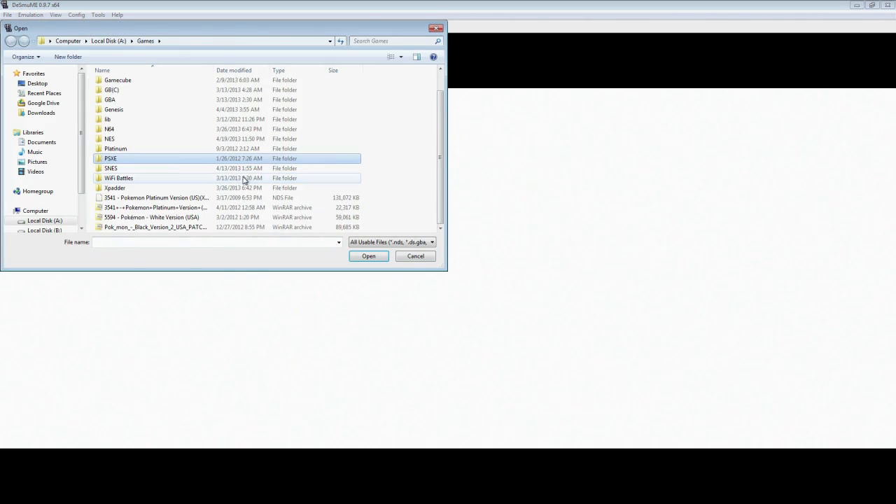
{"action": "left_click", "coordinate": [207, 212]}
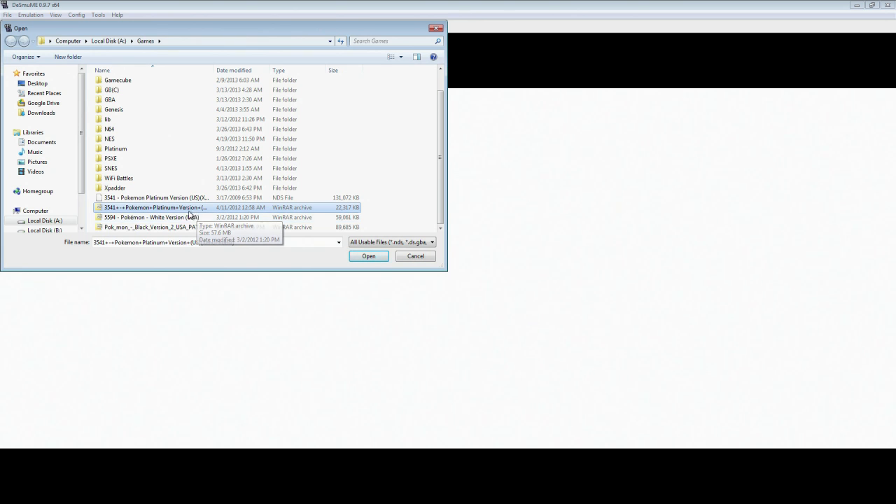
{"action": "double_click", "coordinate": [187, 210]}
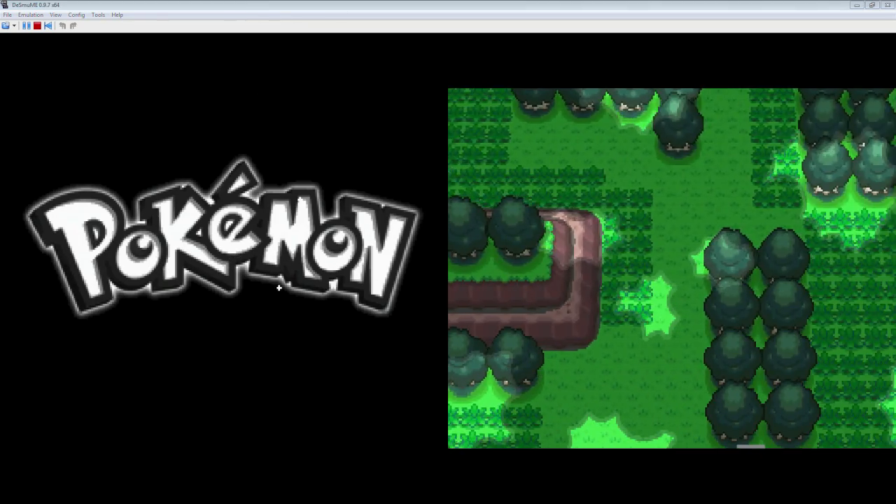
Bring the Sound Recorder window on screen to view the running audio recording, and move it away again
{"action": "left_click_drag", "start_coordinate": [0, 63], "coordinate": [196, 113]}
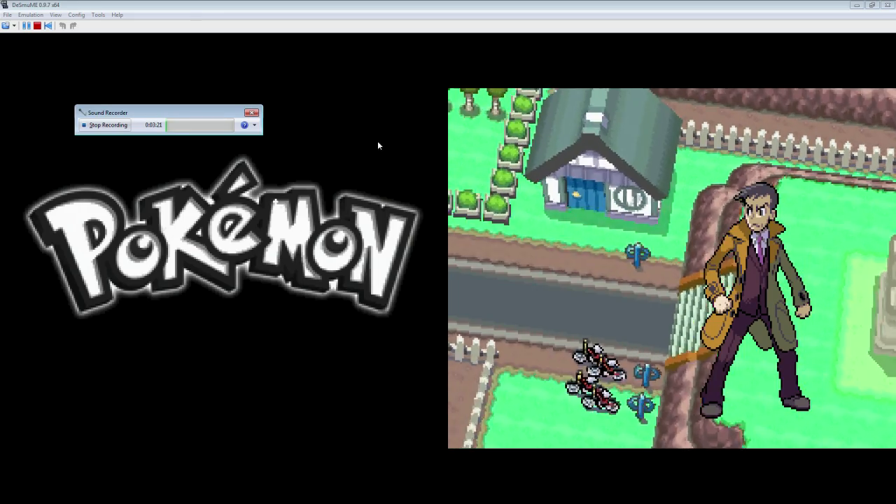
{"action": "left_click_drag", "start_coordinate": [185, 112], "coordinate": [0, 164]}
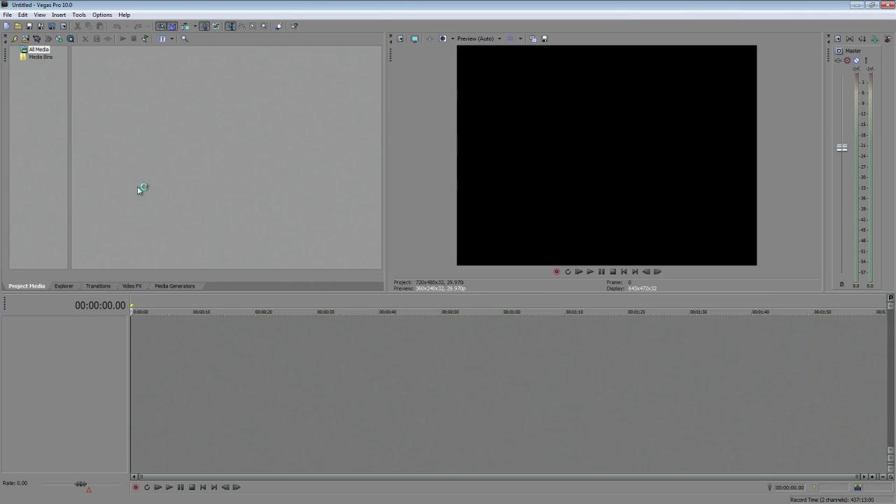
Switch to Vegas Pro 10.0, import the 2013-04-22_041544749.mp4 recording and place it at the start of the timeline
{"action": "left_click", "coordinate": [7, 15]}
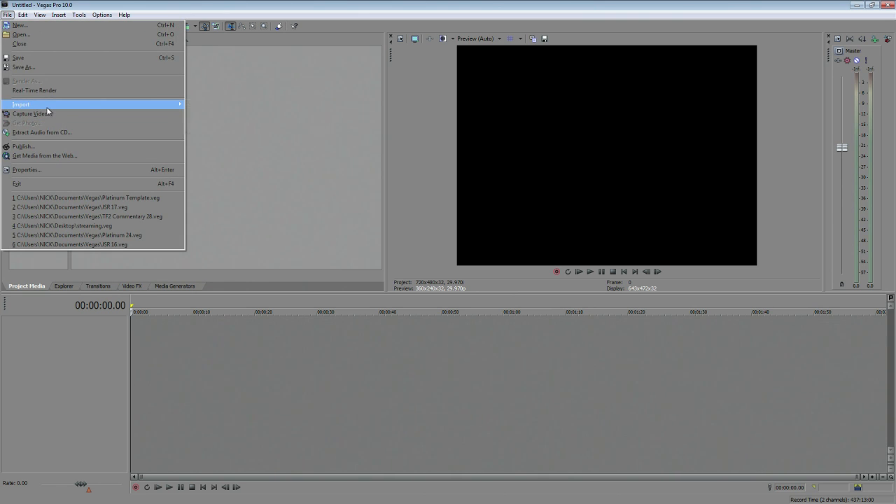
{"action": "mouse_move", "coordinate": [46, 106]}
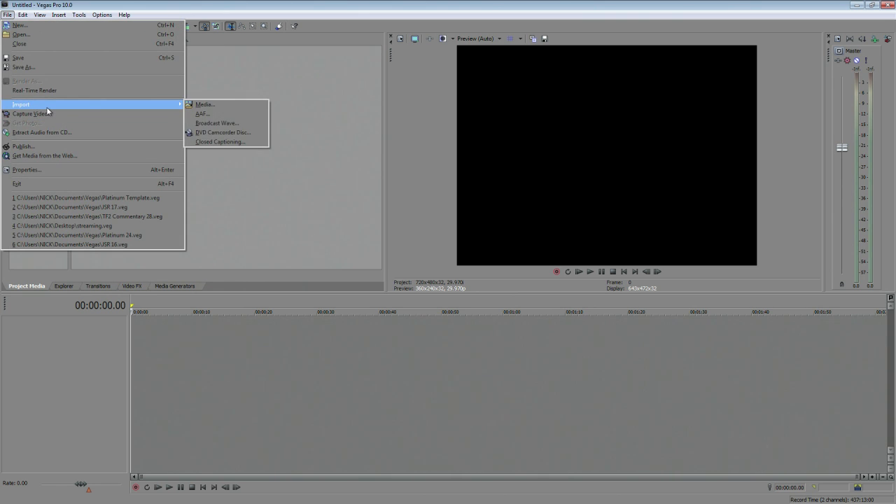
{"action": "left_click", "coordinate": [204, 104]}
{"action": "double_click", "coordinate": [721, 66]}
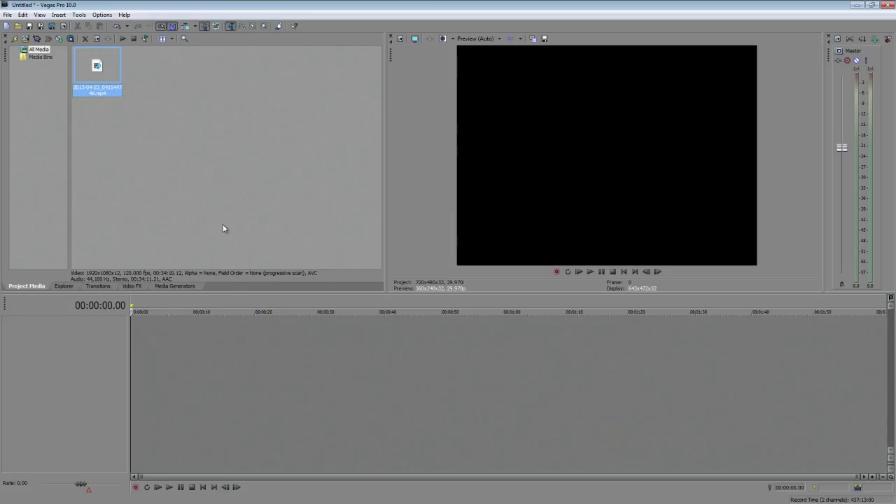
{"action": "left_click_drag", "start_coordinate": [105, 64], "coordinate": [208, 371]}
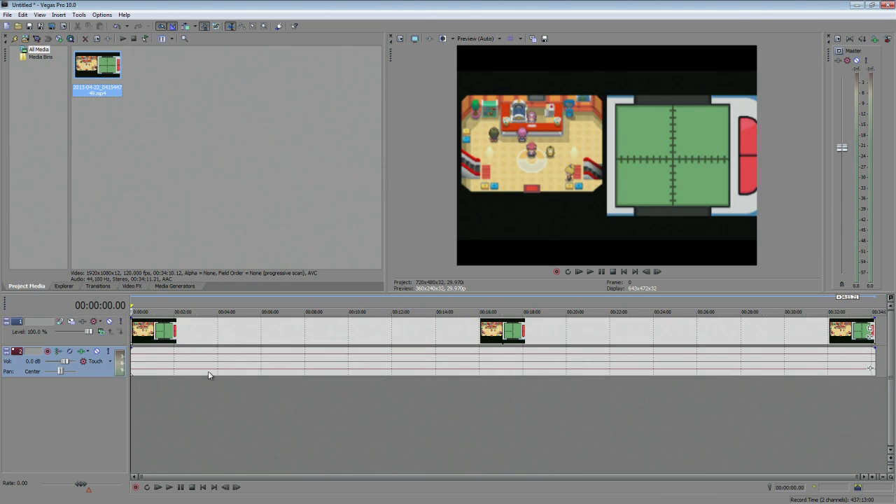
Scrub through the first minute of the clip to preview it, ending with the playhead at 00:00:21.26
{"action": "left_click", "coordinate": [154, 312]}
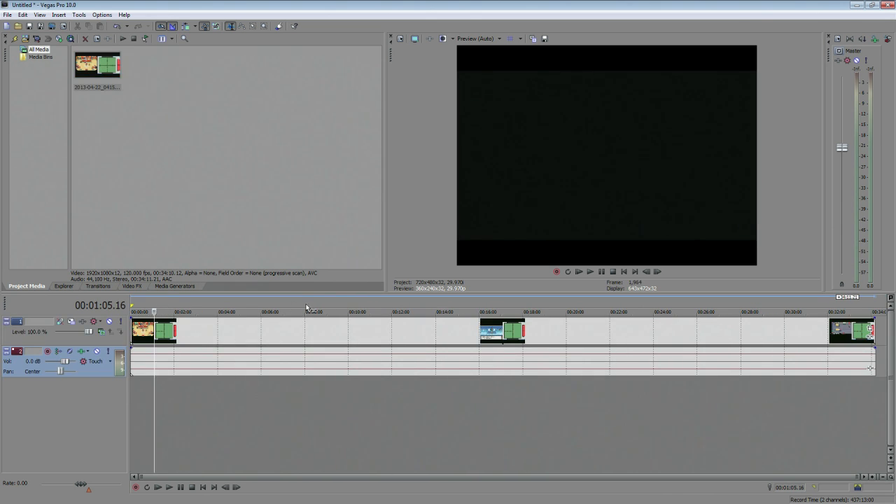
{"action": "left_click", "coordinate": [159, 311]}
{"action": "left_click", "coordinate": [148, 312]}
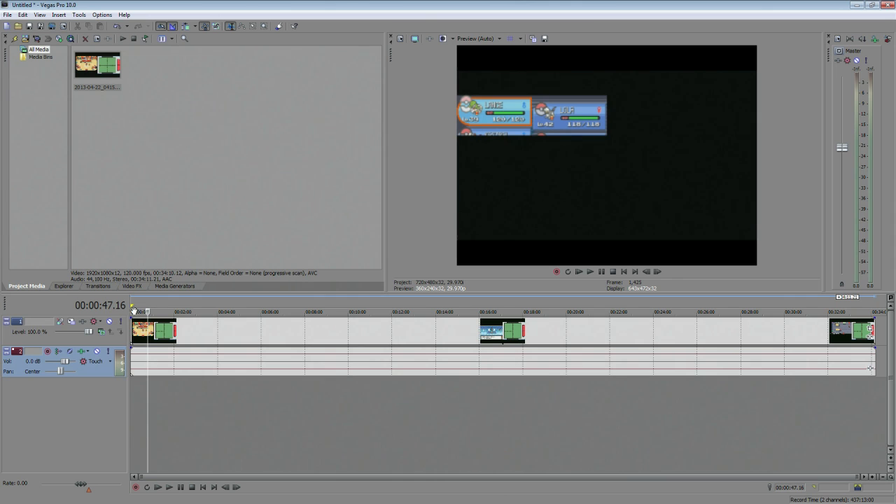
{"action": "left_click", "coordinate": [142, 309]}
{"action": "left_click", "coordinate": [138, 309]}
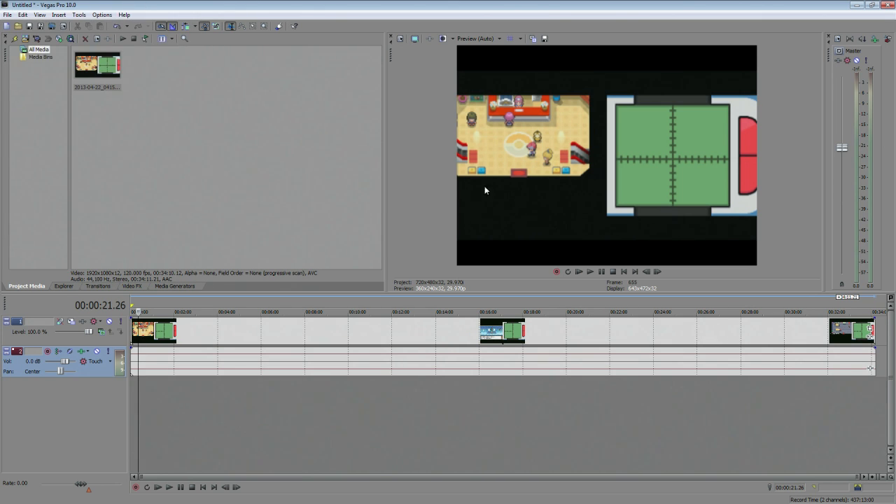
Open the project's video properties and choose the YouTube HD template
{"action": "left_click", "coordinate": [7, 14]}
{"action": "mouse_move", "coordinate": [22, 14]}
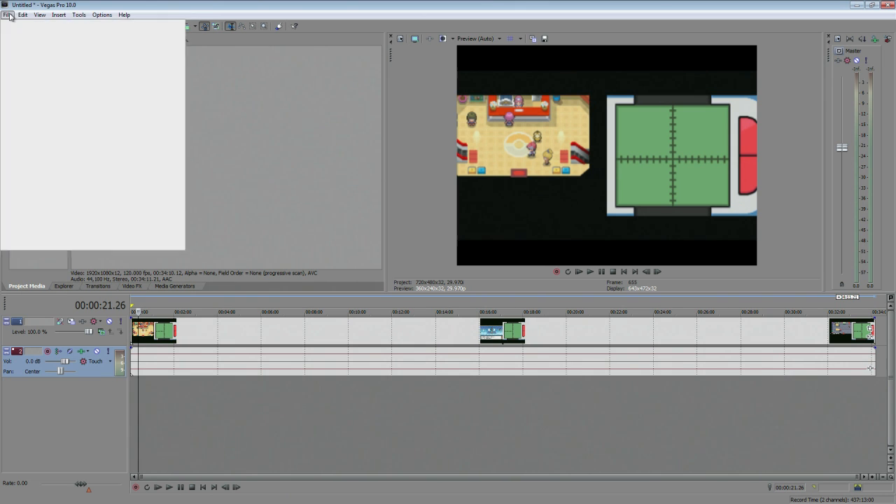
{"action": "left_click", "coordinate": [45, 172]}
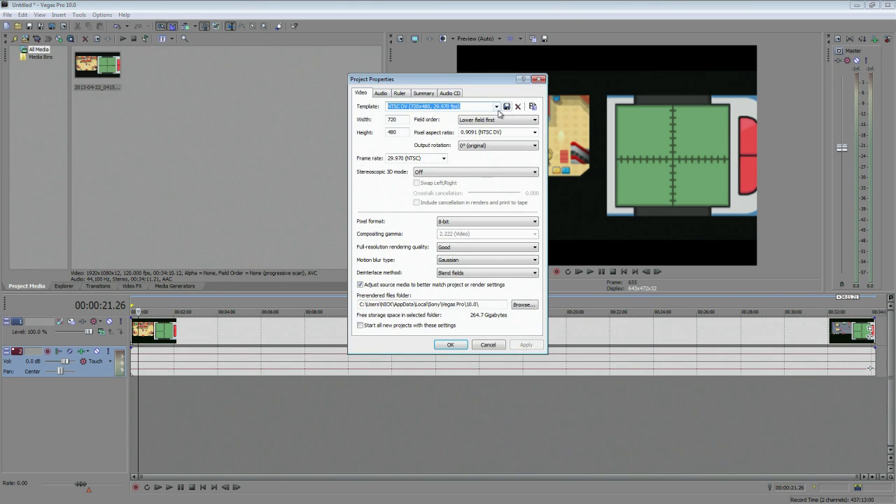
{"action": "left_click", "coordinate": [497, 107]}
{"action": "left_click", "coordinate": [429, 293]}
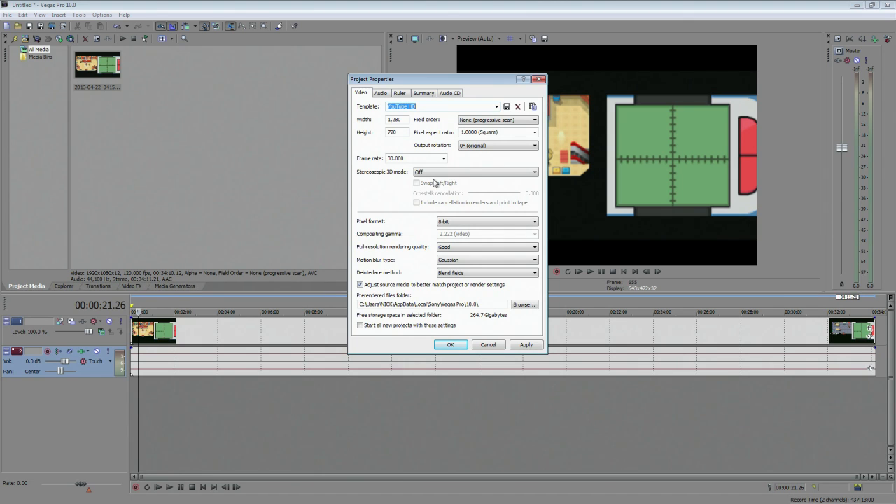
Set the full-resolution rendering quality to Best and apply the project properties
{"action": "left_click", "coordinate": [463, 247]}
{"action": "left_click", "coordinate": [463, 274]}
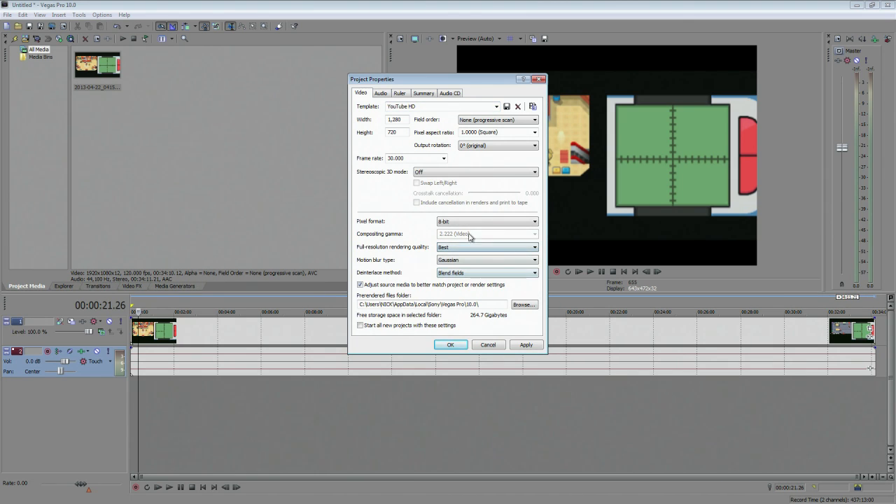
{"action": "left_click", "coordinate": [527, 345]}
{"action": "left_click", "coordinate": [451, 344]}
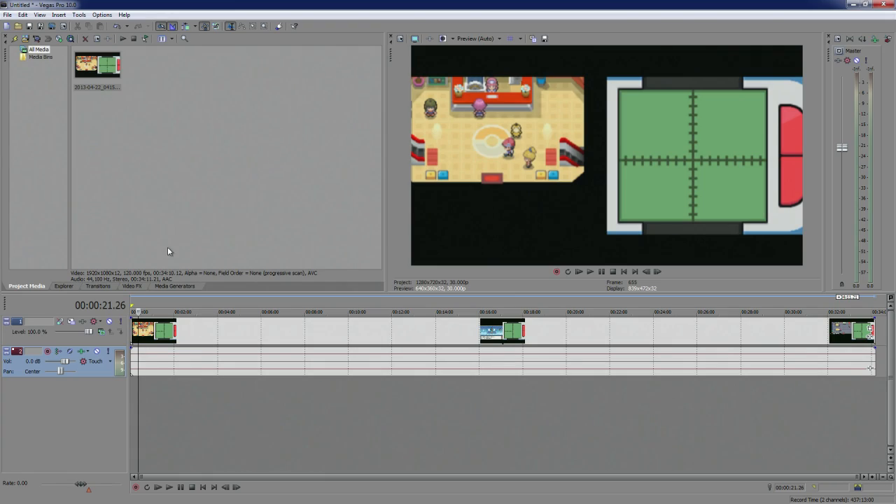
Select the video event and preview different moments of it, ending with the playhead at 00:02:32.26
{"action": "left_click", "coordinate": [263, 332]}
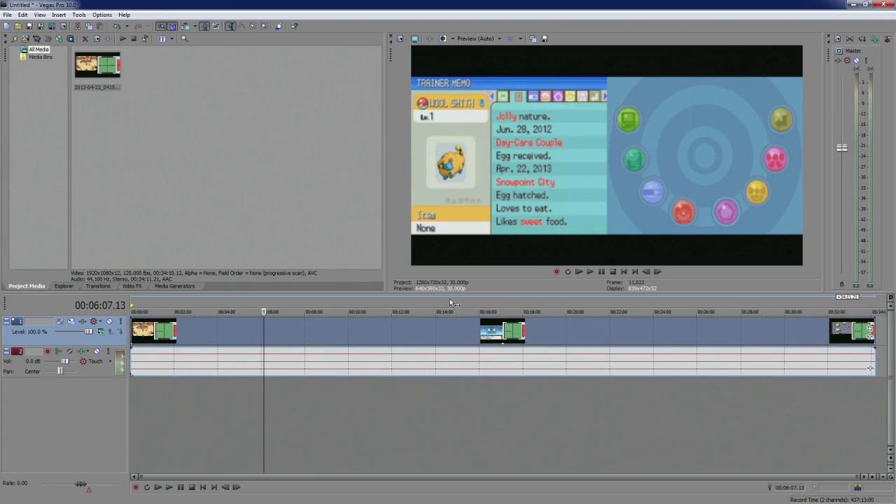
{"action": "mouse_move", "coordinate": [242, 308]}
{"action": "left_mouse_down"}
{"action": "mouse_move", "coordinate": [178, 308]}
{"action": "mouse_move", "coordinate": [238, 308]}
{"action": "left_mouse_up"}
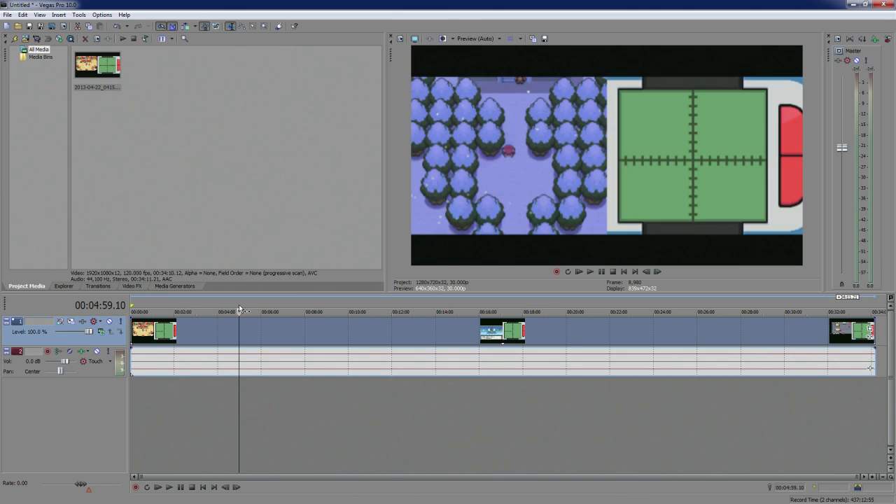
{"action": "left_click", "coordinate": [186, 308]}
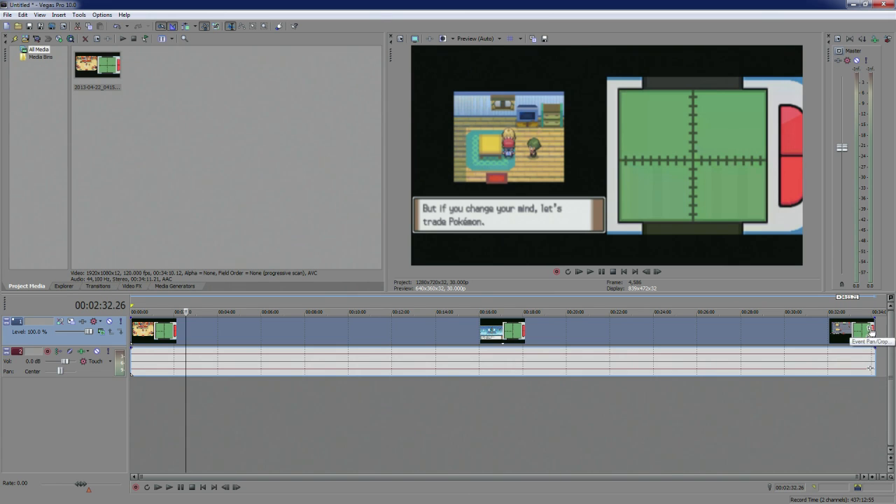
Crop the video event with Event Pan/Crop to the left game screen only, about 962 × 779 pixels, keeping the preview in sight
{"action": "left_click", "coordinate": [872, 329]}
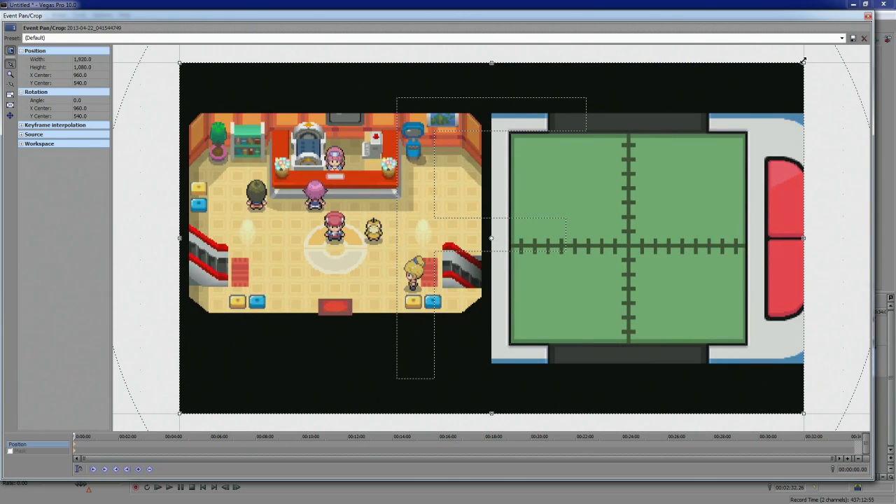
{"action": "left_click_drag", "start_coordinate": [804, 61], "coordinate": [493, 109]}
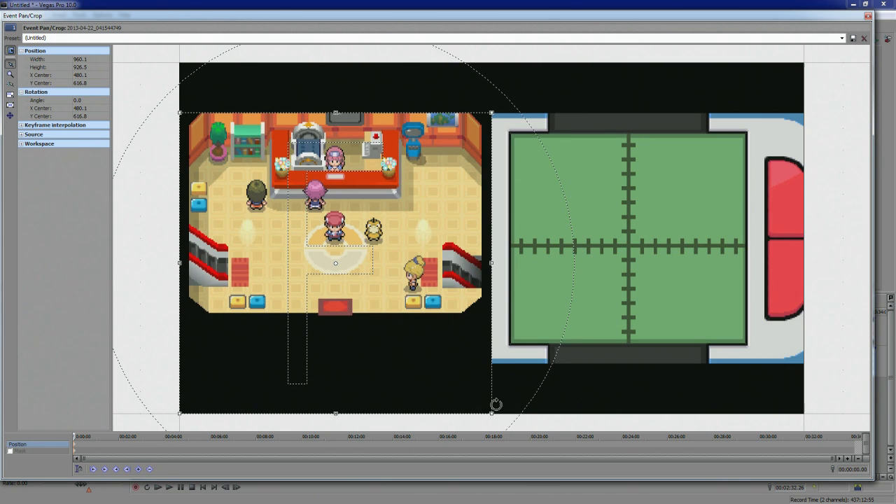
{"action": "left_click_drag", "start_coordinate": [490, 412], "coordinate": [490, 364]}
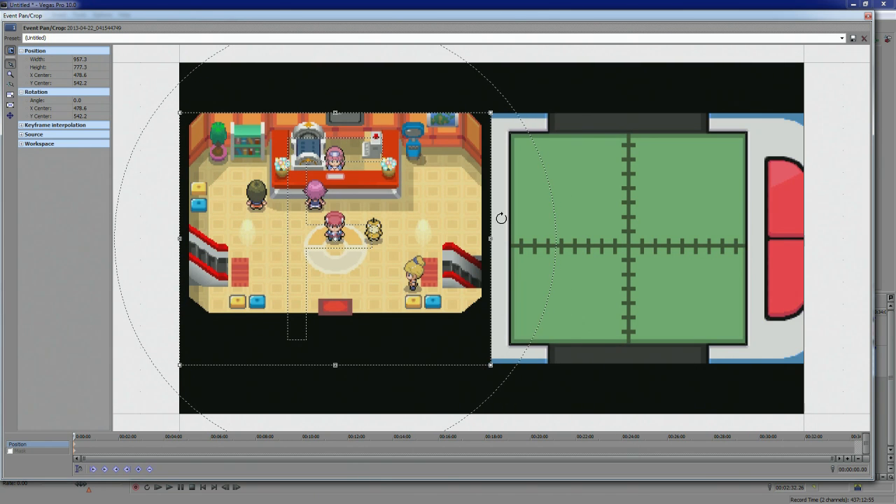
{"action": "left_click_drag", "start_coordinate": [523, 20], "coordinate": [510, 264]}
{"action": "mouse_move", "coordinate": [511, 358]}
{"action": "left_mouse_down"}
{"action": "mouse_move", "coordinate": [826, 354]}
{"action": "mouse_move", "coordinate": [513, 357]}
{"action": "left_mouse_up"}
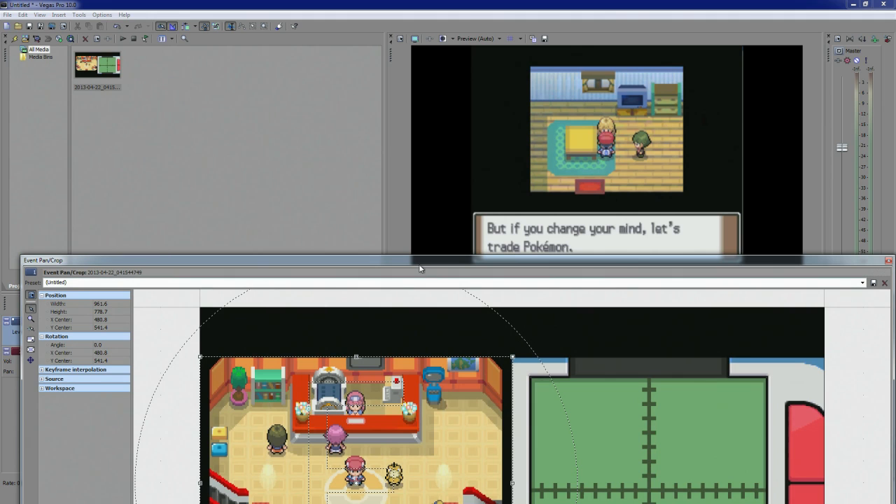
Reposition the Event Pan/Crop window, apply the saved "Plat Top" preset to the video event and close the window
{"action": "left_click_drag", "start_coordinate": [442, 256], "coordinate": [150, 248]}
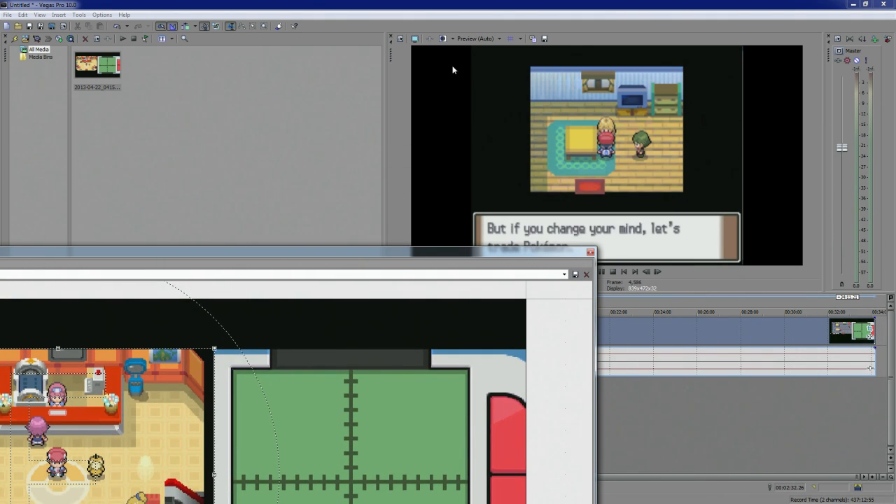
{"action": "left_click_drag", "start_coordinate": [462, 258], "coordinate": [713, 59]}
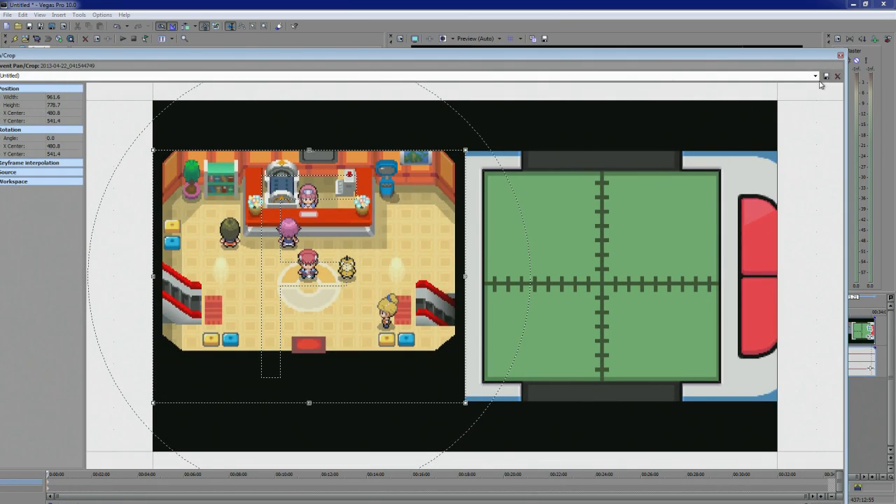
{"action": "left_click", "coordinate": [816, 76]}
{"action": "left_click", "coordinate": [767, 149]}
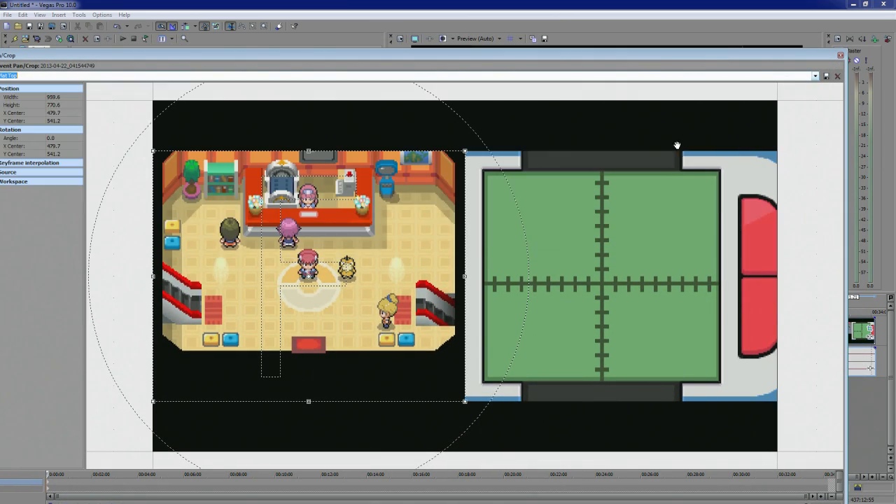
{"action": "left_click", "coordinate": [841, 56]}
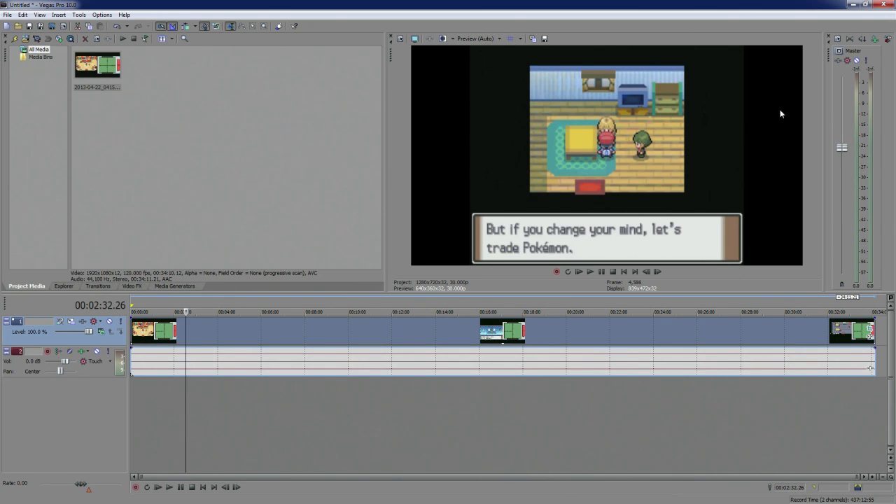
Move the playhead to 00:07:21.28 and turn off Maintain aspect ratio in the video event's properties
{"action": "right_click", "coordinate": [301, 324]}
{"action": "left_click", "coordinate": [291, 325]}
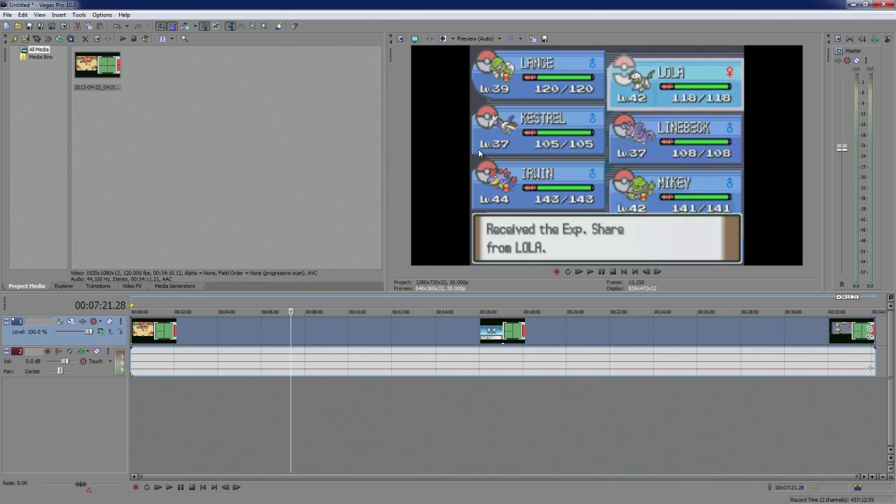
{"action": "right_click", "coordinate": [355, 330]}
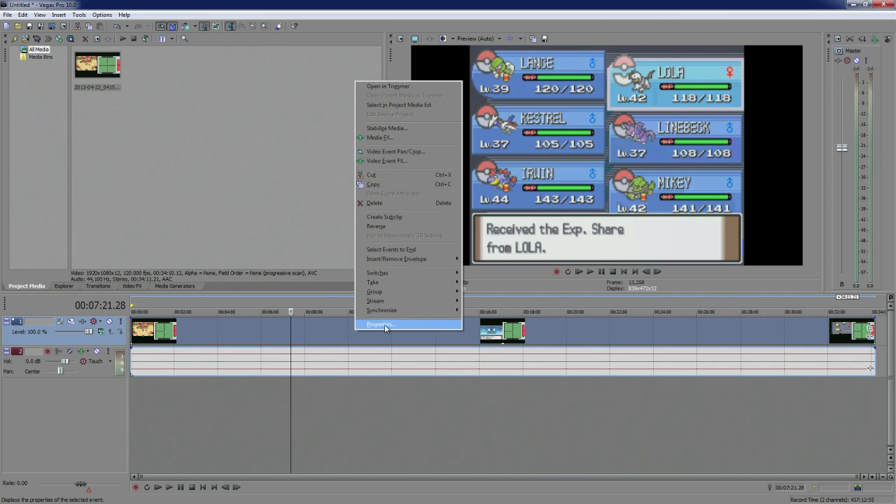
{"action": "left_click", "coordinate": [406, 327]}
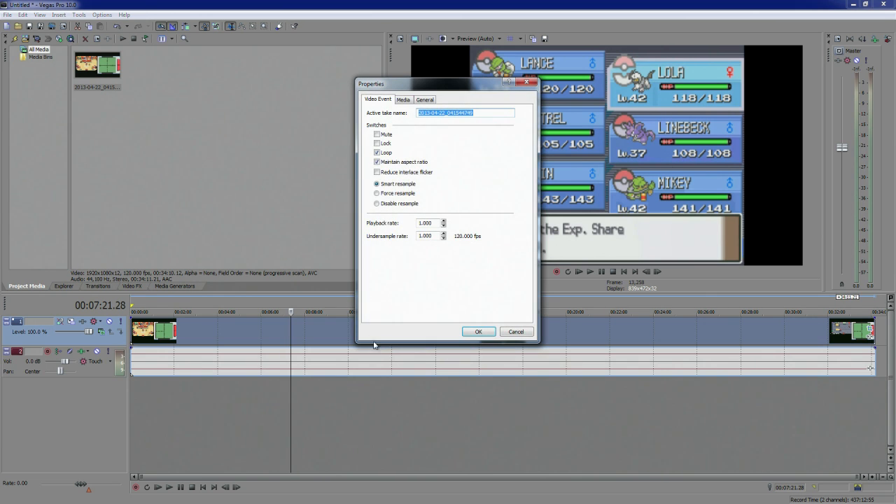
{"action": "left_click", "coordinate": [391, 164]}
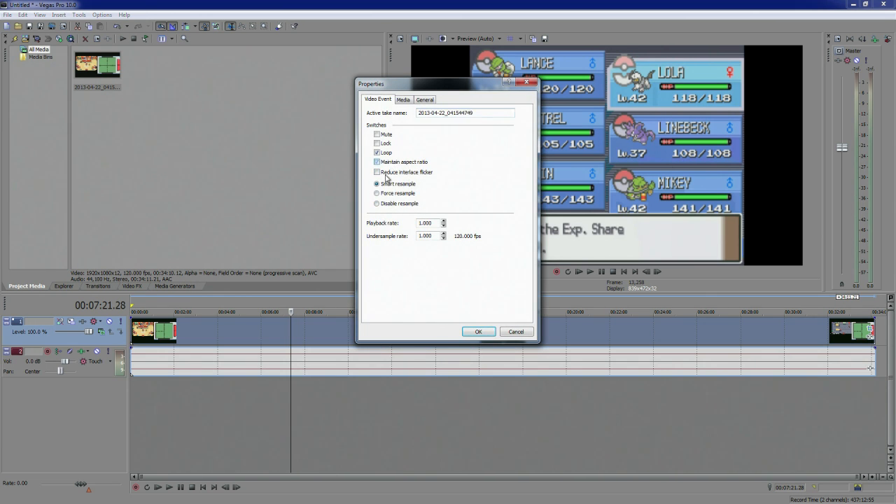
{"action": "left_click", "coordinate": [476, 332]}
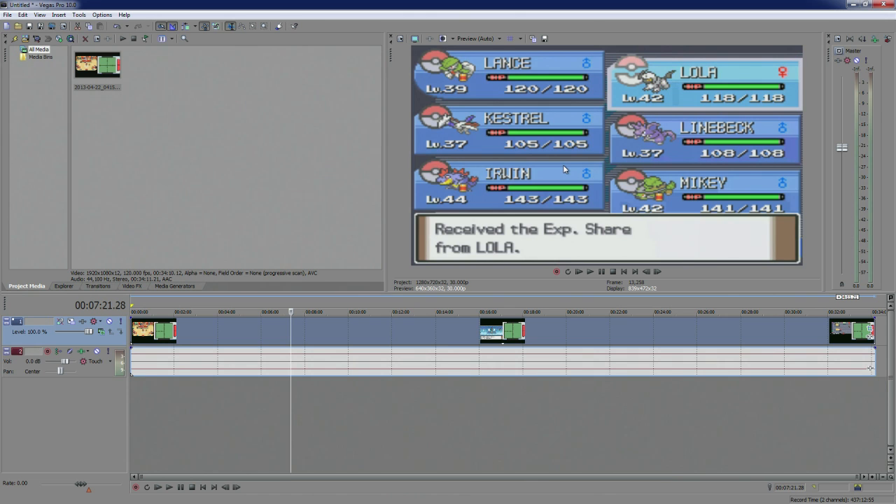
Set the video event's resampling to Disable resample in its properties
{"action": "right_click", "coordinate": [484, 330]}
{"action": "left_click", "coordinate": [497, 319]}
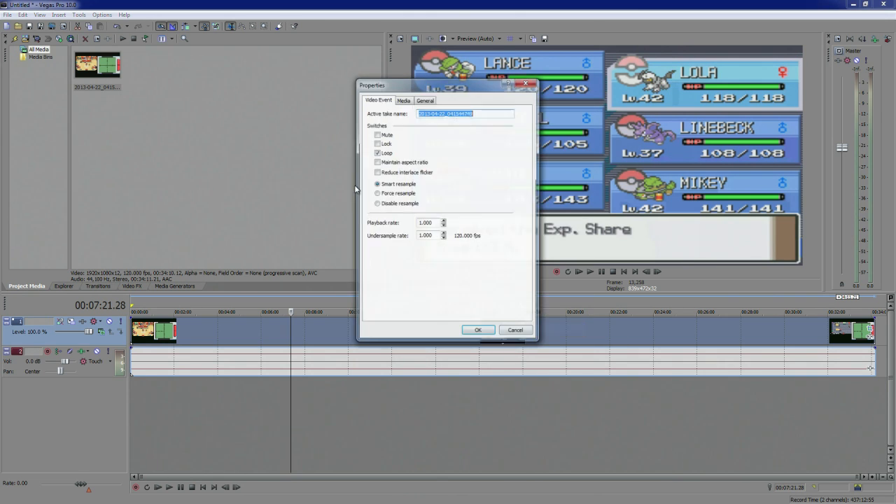
{"action": "left_click", "coordinate": [379, 204]}
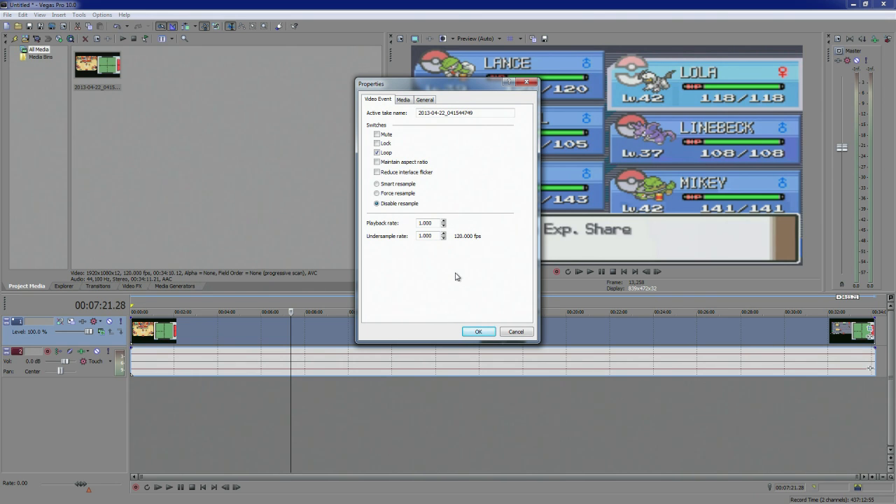
{"action": "left_click", "coordinate": [478, 332]}
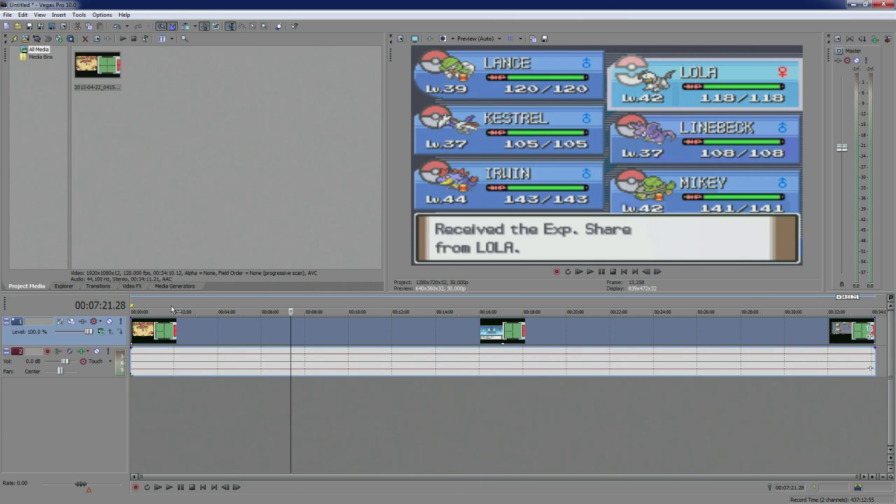
Preview different moments of the cropped video event across the timeline, ending with the playhead at 00:33:22.27
{"action": "left_click", "coordinate": [162, 312]}
{"action": "left_click", "coordinate": [681, 305]}
{"action": "left_click", "coordinate": [739, 308]}
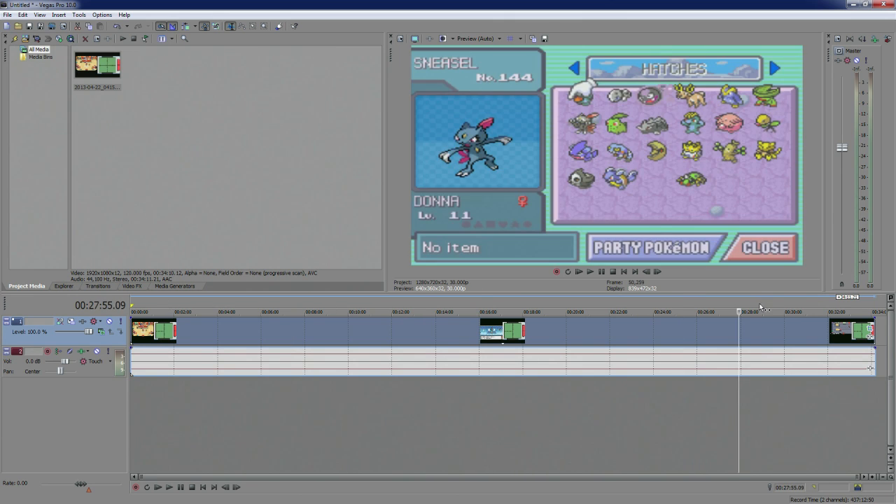
{"action": "left_click", "coordinate": [448, 304]}
{"action": "left_click", "coordinate": [344, 306]}
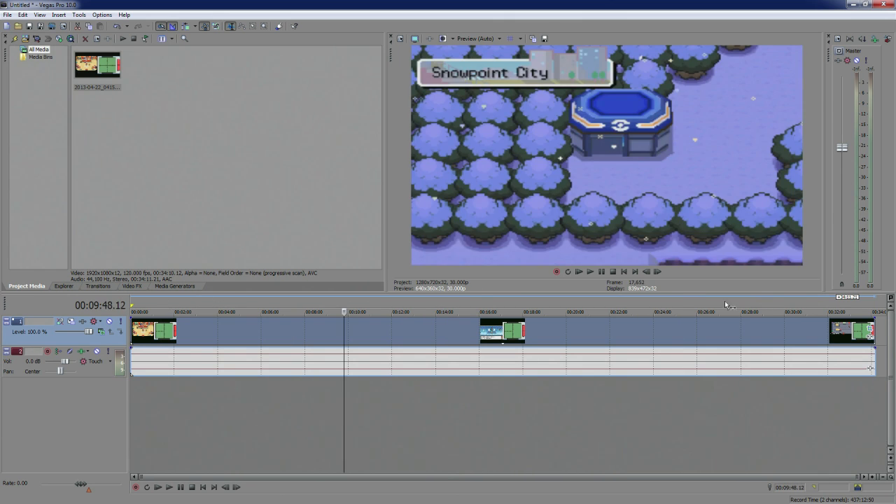
{"action": "left_click", "coordinate": [817, 305]}
{"action": "left_click", "coordinate": [858, 306]}
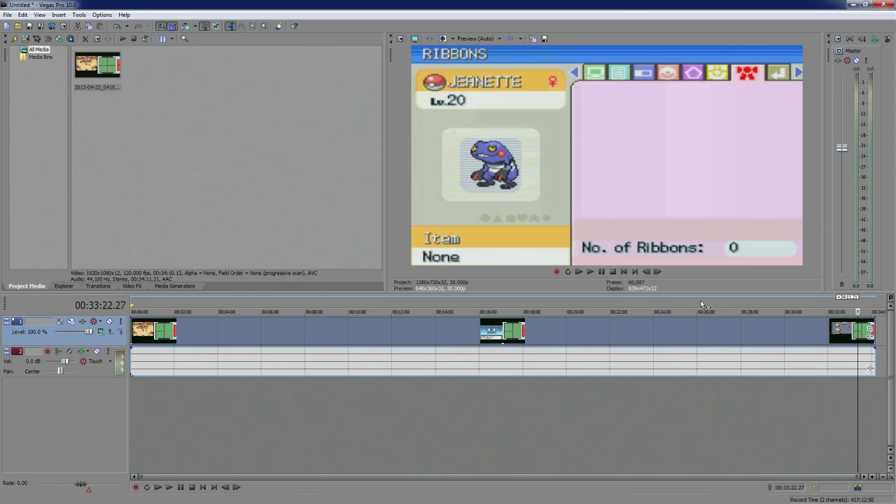
Review the Render As file type and template settings for the project, leaving without rendering
{"action": "left_click", "coordinate": [9, 15]}
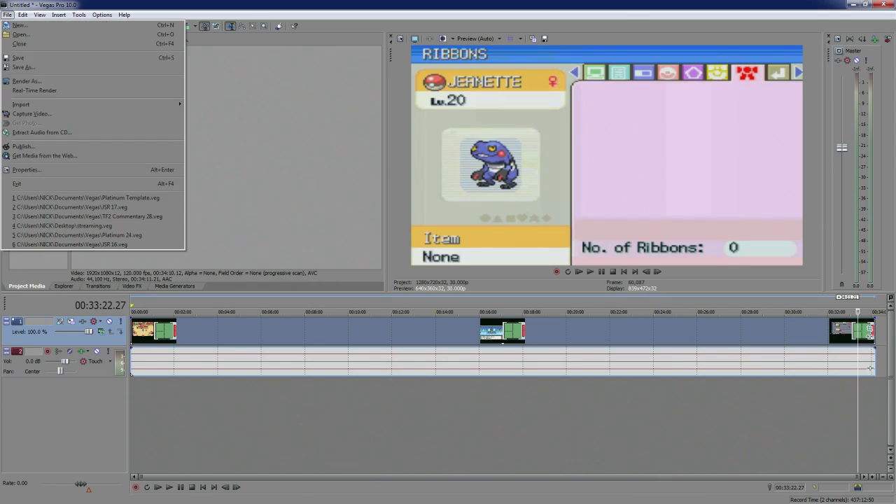
{"action": "left_click", "coordinate": [47, 82]}
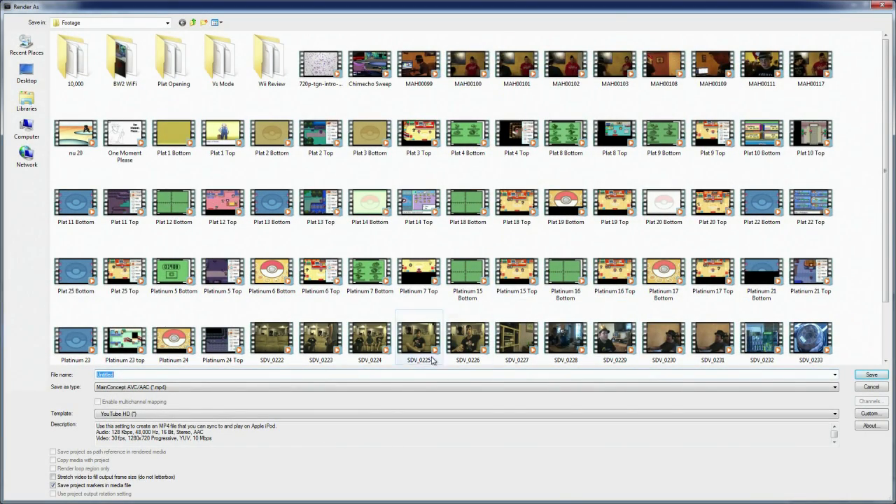
{"action": "left_click", "coordinate": [872, 387]}
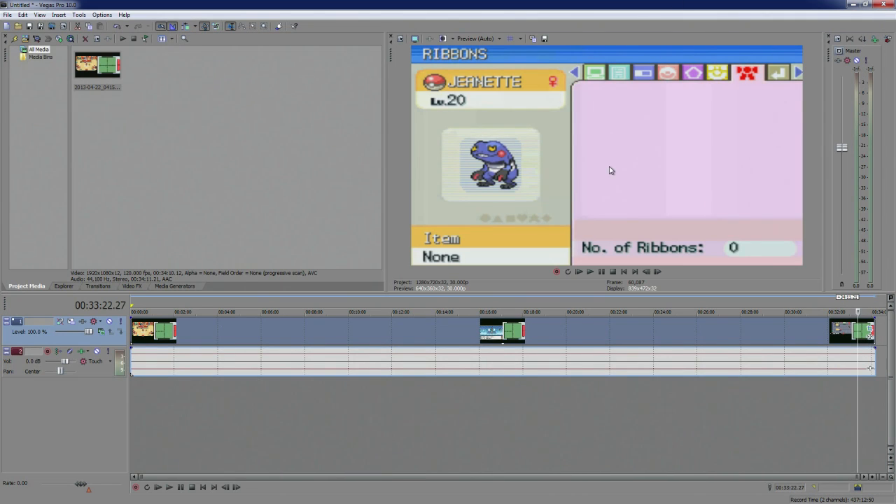
In Event Pan/Crop, restrict movement to X only and shift the crop frame onto the right game screen, X Center 1,438.1
{"action": "left_click", "coordinate": [871, 326]}
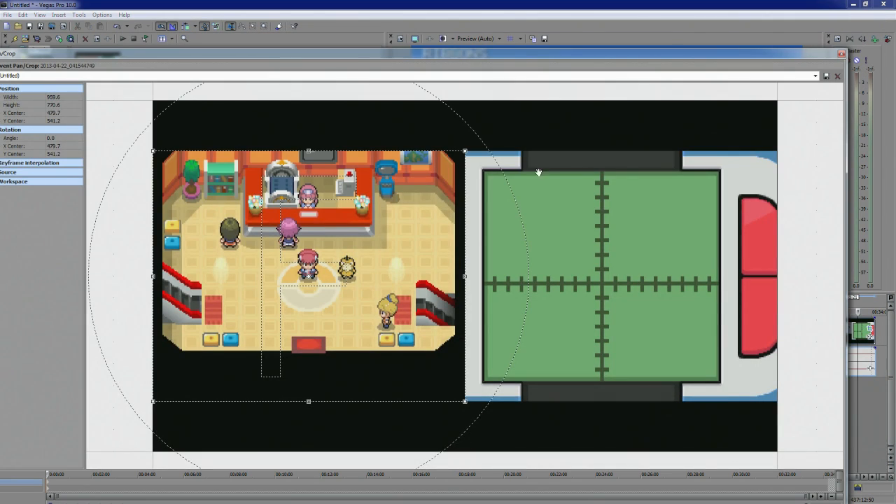
{"action": "left_click", "coordinate": [815, 75]}
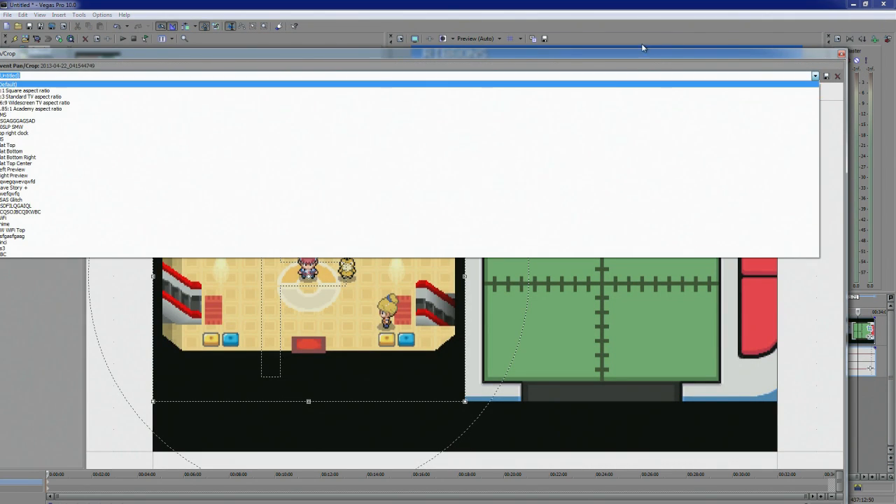
{"action": "left_click", "coordinate": [736, 58]}
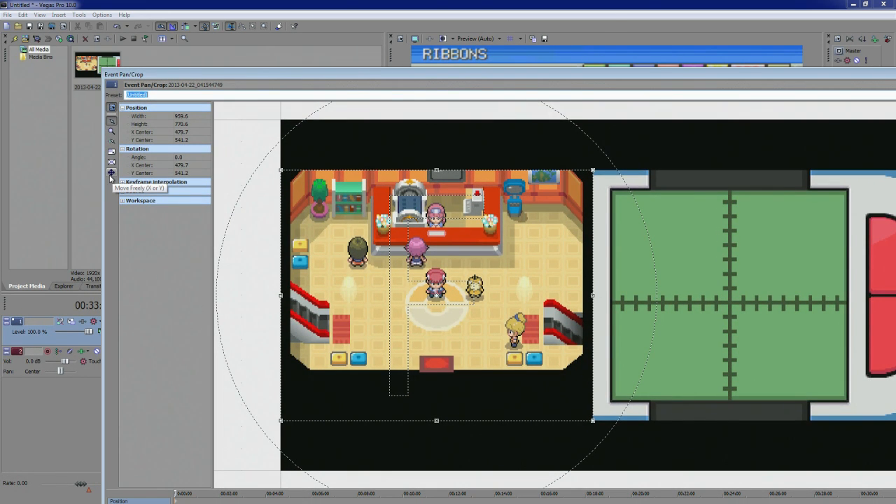
{"action": "left_click", "coordinate": [110, 172]}
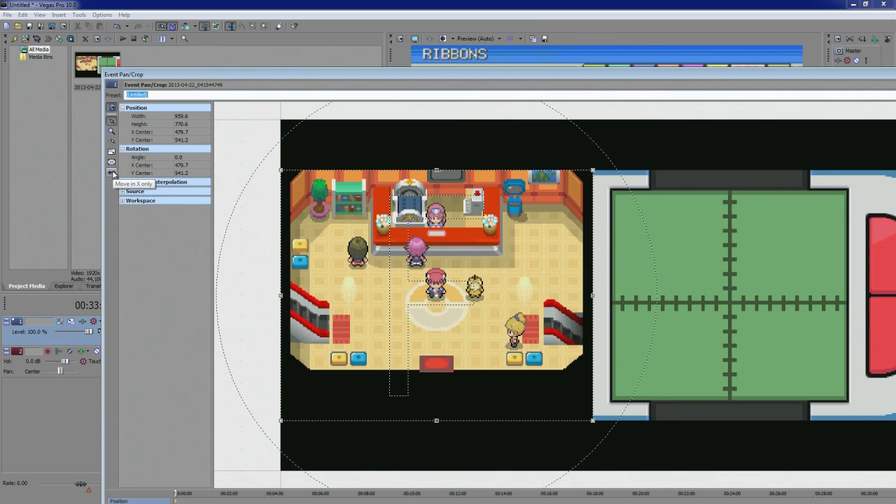
{"action": "left_click_drag", "start_coordinate": [352, 320], "coordinate": [683, 306]}
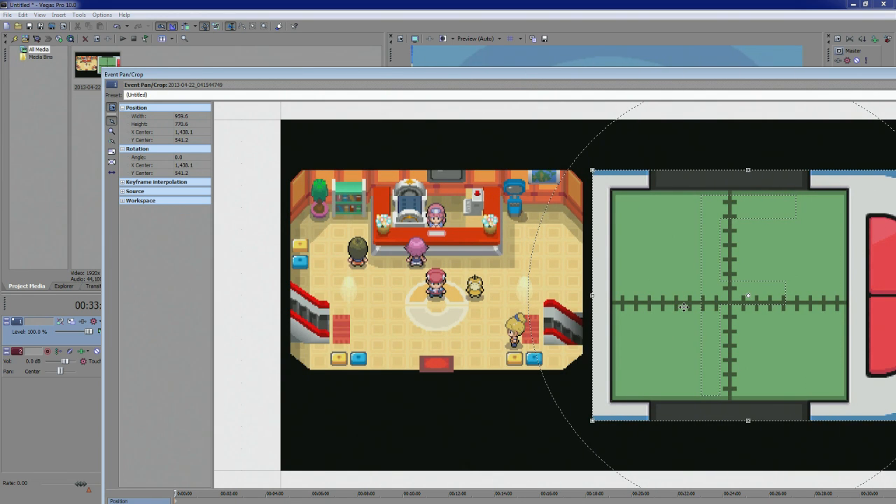
Apply the saved "Plat Bottom" crop preset to the video event and preview different moments of the result on the timeline
{"action": "double_click", "coordinate": [561, 77]}
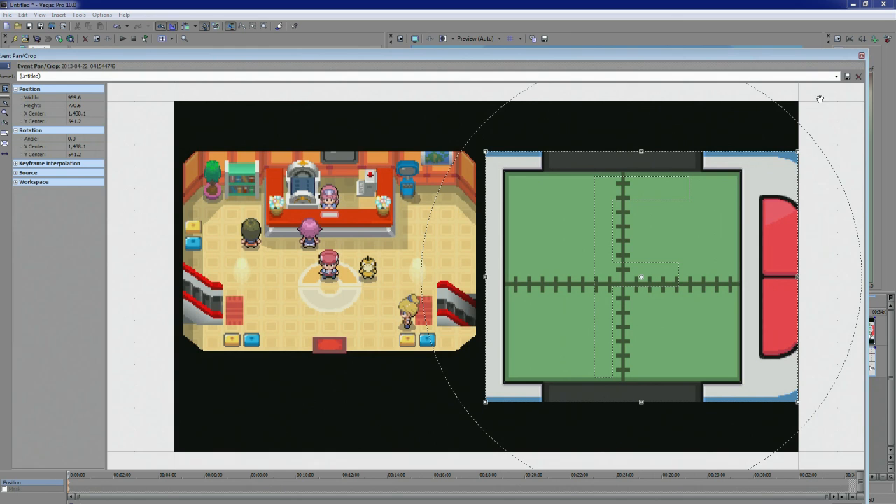
{"action": "left_click", "coordinate": [836, 76]}
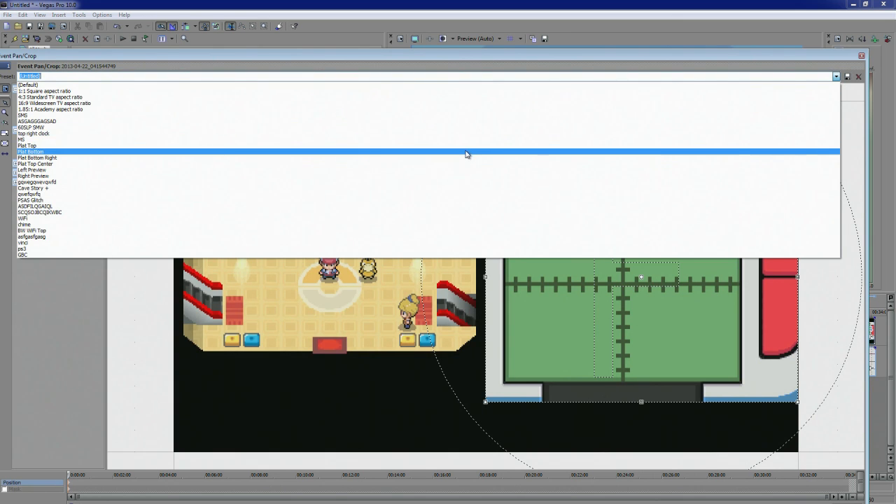
{"action": "left_click", "coordinate": [469, 151]}
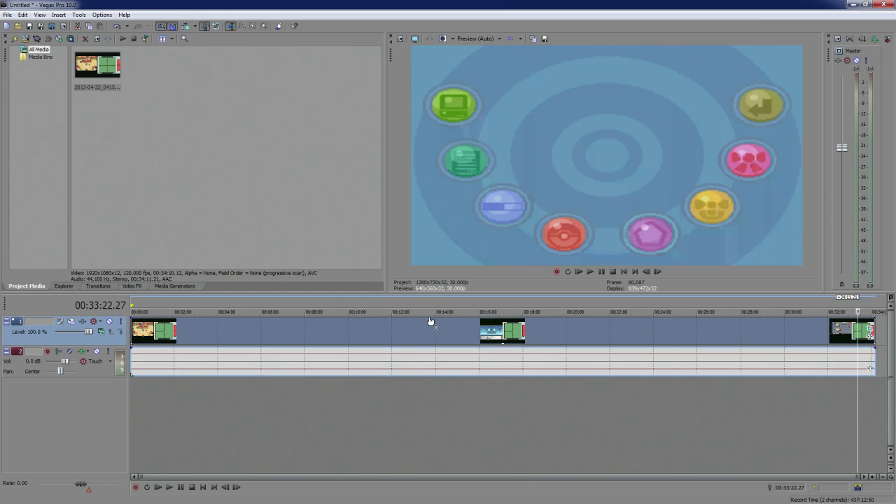
{"action": "left_click", "coordinate": [276, 299]}
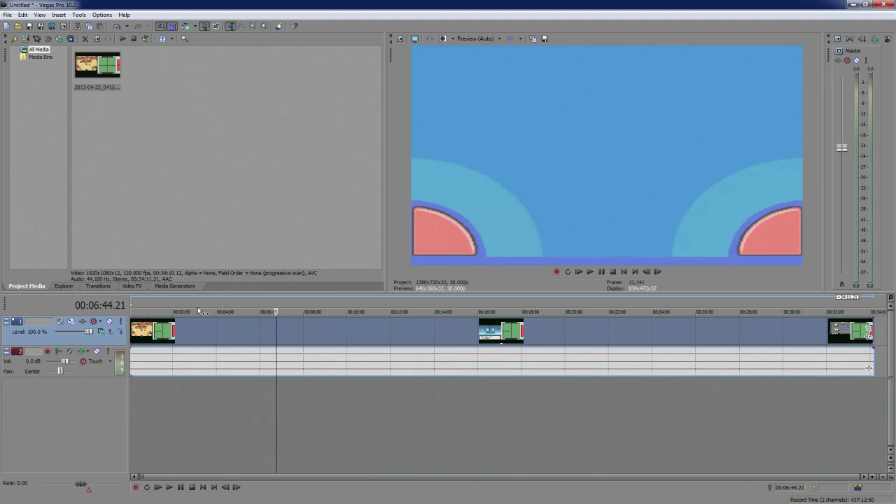
{"action": "left_click_drag", "start_coordinate": [204, 303], "coordinate": [709, 292]}
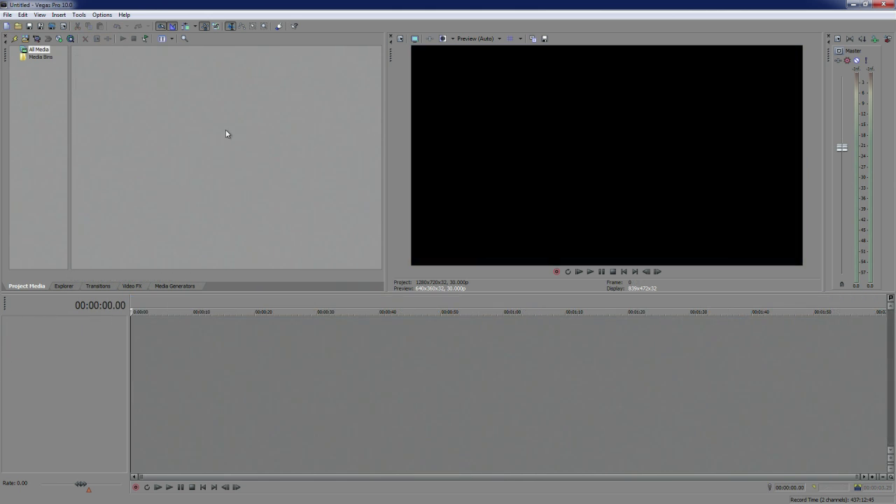
Browse to the Vegas folder under Documents on Local Disk (C:) and open the "Platinum Template" project
{"action": "left_click", "coordinate": [7, 14]}
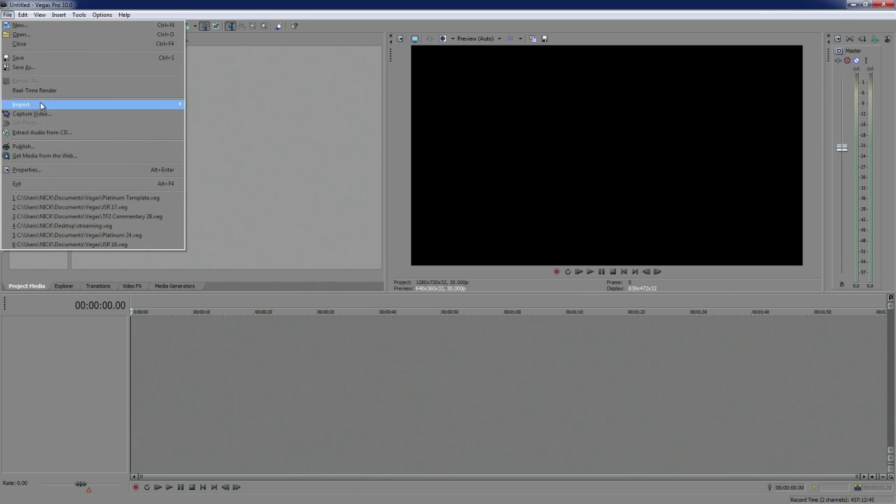
{"action": "left_click", "coordinate": [73, 36]}
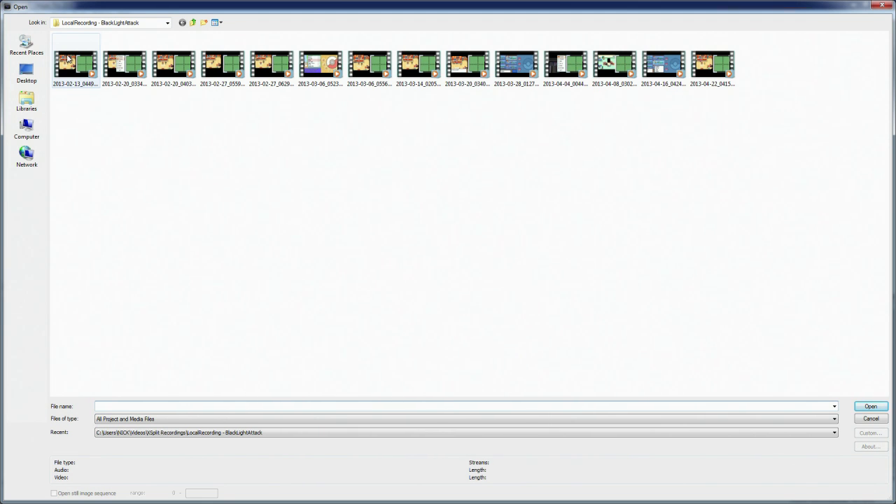
{"action": "left_click", "coordinate": [33, 132]}
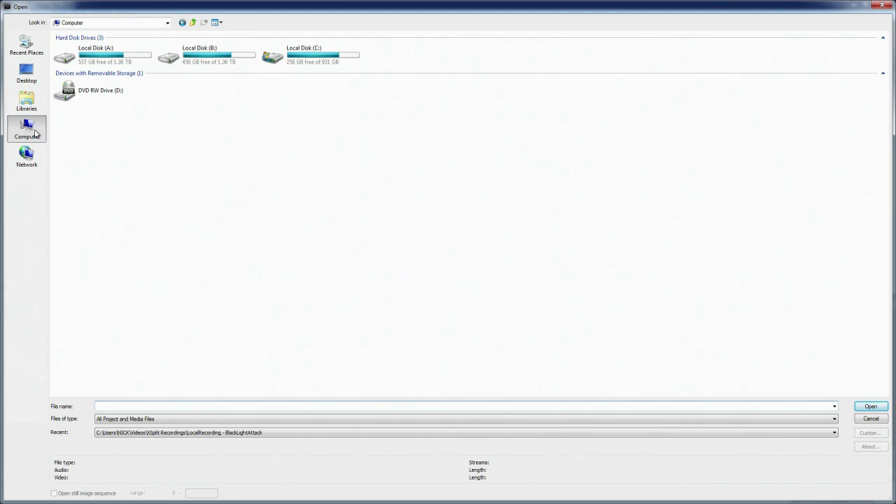
{"action": "left_click", "coordinate": [27, 73]}
{"action": "left_click", "coordinate": [26, 154]}
{"action": "left_click", "coordinate": [26, 101]}
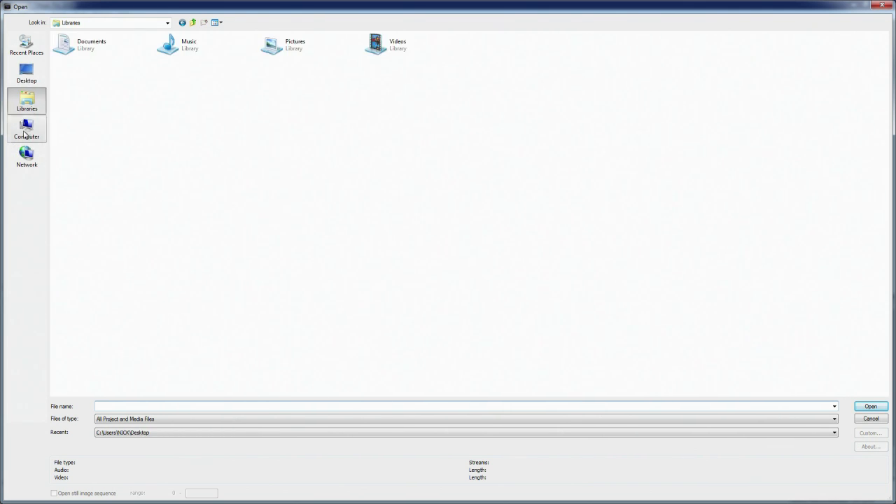
{"action": "left_click", "coordinate": [31, 137]}
{"action": "double_click", "coordinate": [305, 57]}
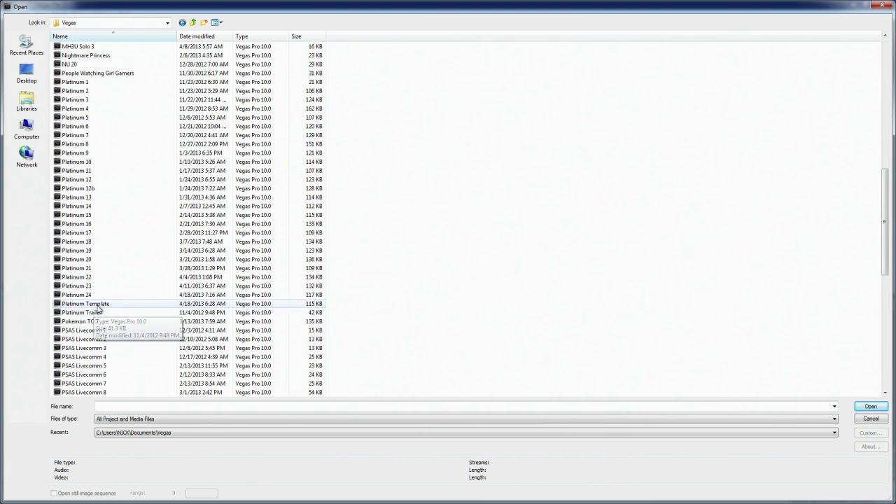
{"action": "double_click", "coordinate": [91, 305]}
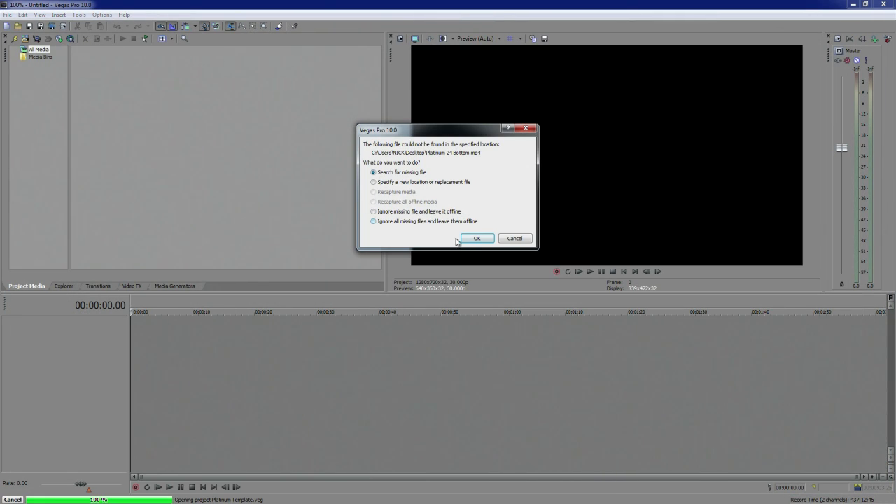
Search Local Disk (A:) for the missing Platinum 24 Bottom.mp4, relink it and accept the found location for all other matching media
{"action": "left_click", "coordinate": [467, 239]}
{"action": "left_click", "coordinate": [501, 172]}
{"action": "left_click", "coordinate": [477, 183]}
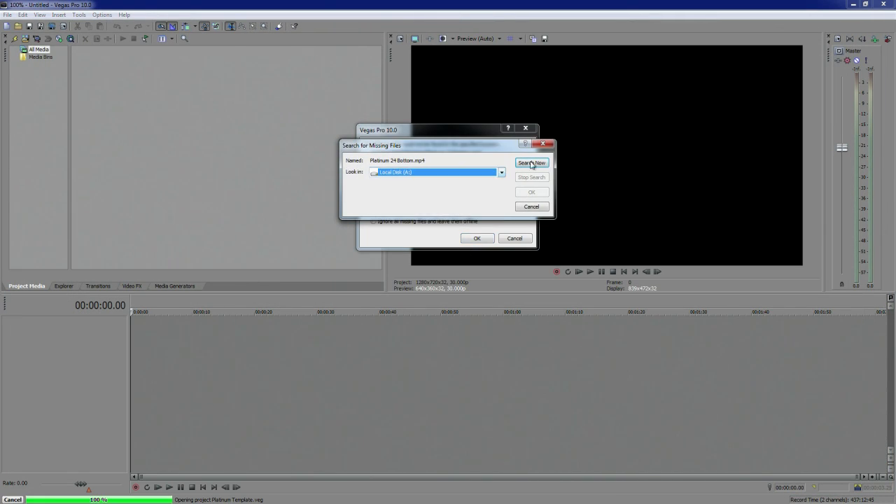
{"action": "left_click", "coordinate": [531, 163]}
{"action": "double_click", "coordinate": [374, 235]}
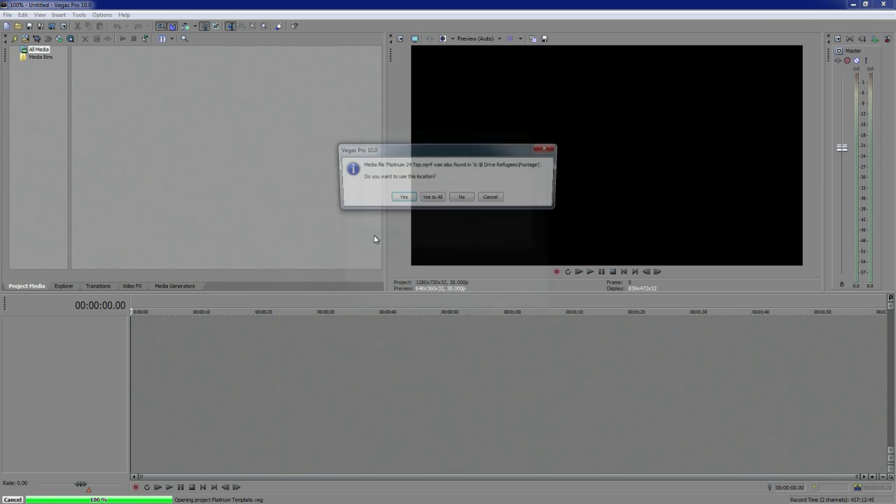
{"action": "left_click", "coordinate": [440, 200]}
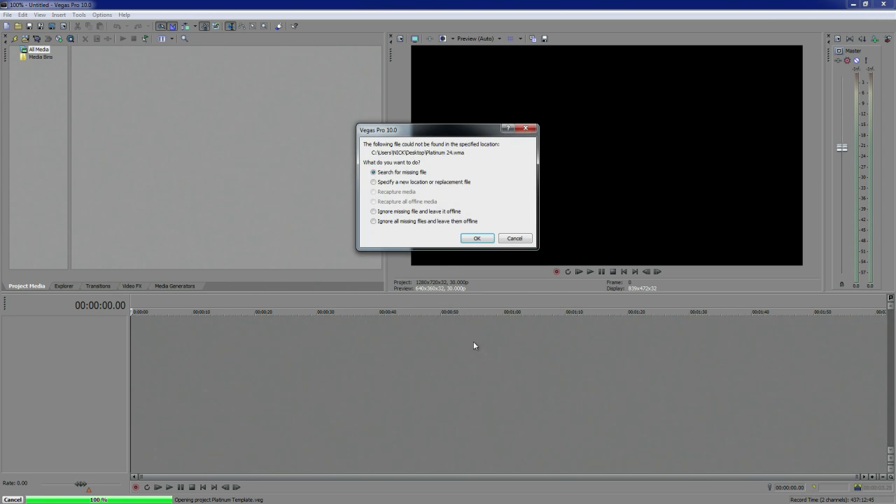
Search Local Disk (A:) for the missing Platinum 24.wma audio file and relink it to the project
{"action": "left_click", "coordinate": [477, 239]}
{"action": "left_click", "coordinate": [501, 172]}
{"action": "left_click", "coordinate": [476, 184]}
{"action": "left_click", "coordinate": [531, 163]}
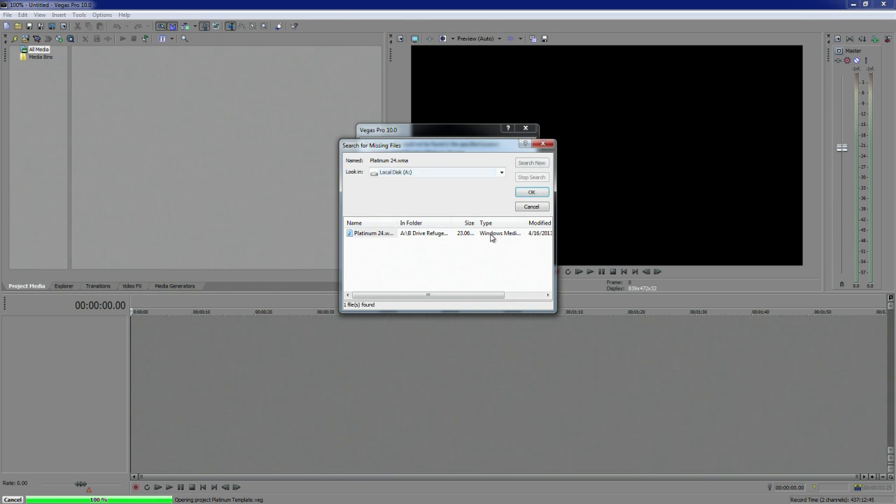
{"action": "double_click", "coordinate": [386, 235]}
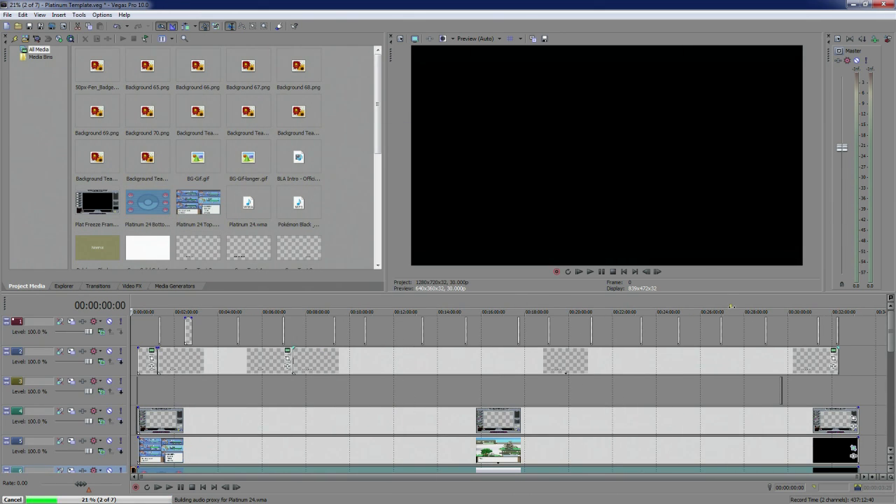
Play the badge overlay on track 3 from about 00:29:38 and examine how it sits over the gameplay
{"action": "left_click", "coordinate": [781, 311]}
{"action": "scroll", "coordinate": [756, 389], "scroll_direction": "up", "scroll_amount": 8}
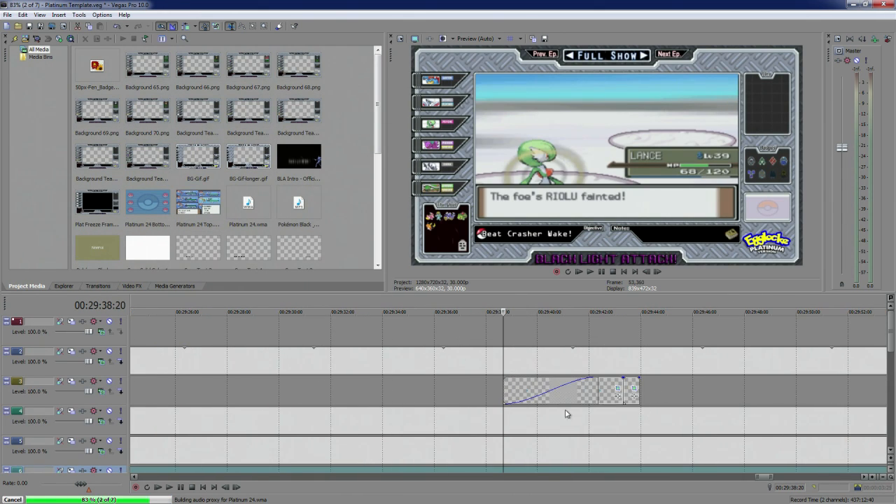
{"action": "left_click", "coordinate": [557, 397]}
{"action": "key", "text": "space"}
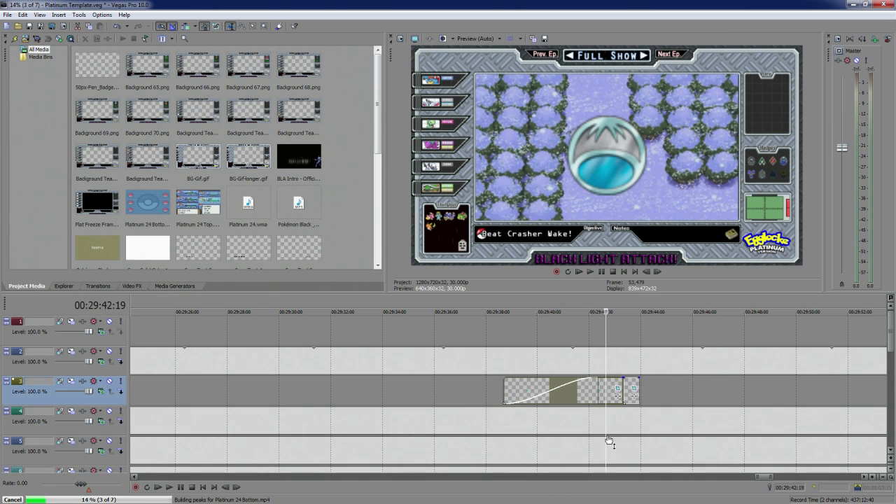
{"action": "scroll", "coordinate": [495, 364], "scroll_direction": "down", "scroll_amount": 10}
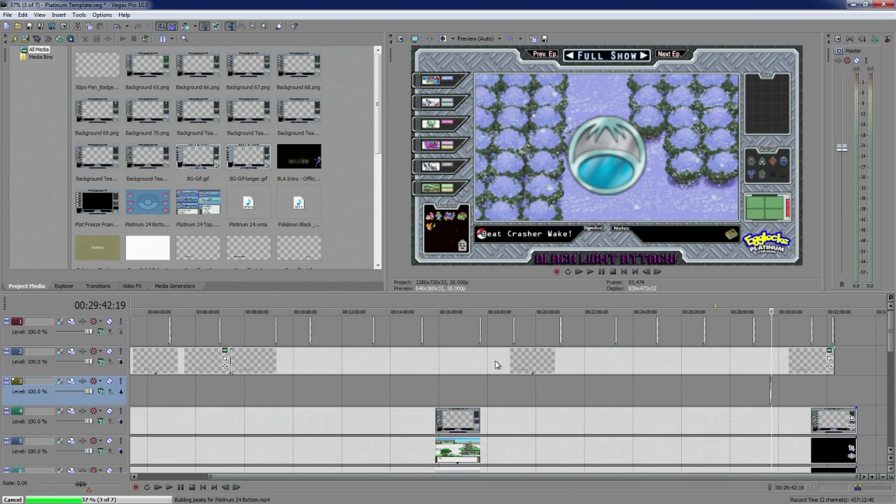
{"action": "scroll", "coordinate": [498, 364], "scroll_direction": "down", "scroll_amount": 2}
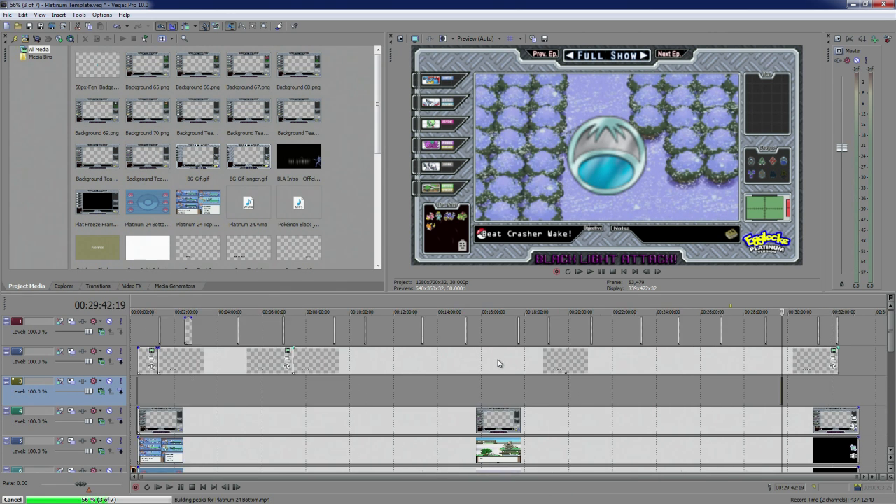
Examine the gameplay at about 00:19:26 and the start of the badge overlay together with the lower tracks
{"action": "scroll", "coordinate": [500, 363], "scroll_direction": "up", "scroll_amount": 8}
{"action": "scroll", "coordinate": [506, 366], "scroll_direction": "down", "scroll_amount": 9}
{"action": "left_click", "coordinate": [558, 456]}
{"action": "mouse_move", "coordinate": [892, 333]}
{"action": "left_mouse_down"}
{"action": "mouse_move", "coordinate": [892, 378]}
{"action": "mouse_move", "coordinate": [892, 351]}
{"action": "left_mouse_up"}
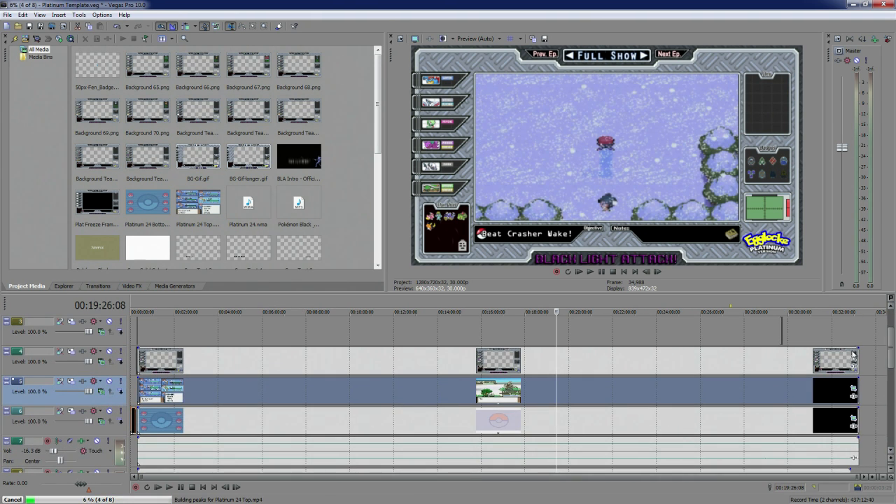
{"action": "left_click", "coordinate": [781, 311]}
{"action": "scroll", "coordinate": [838, 366], "scroll_direction": "up", "scroll_amount": 8}
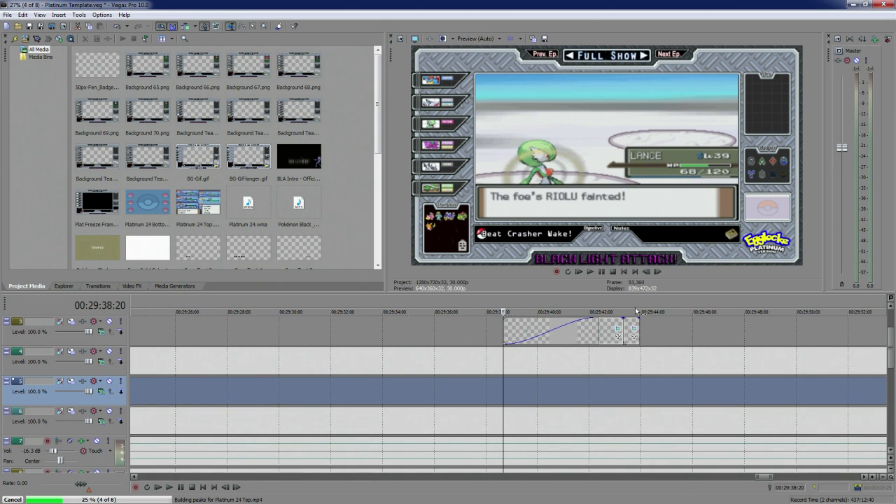
{"action": "scroll", "coordinate": [780, 365], "scroll_direction": "down", "scroll_amount": 10}
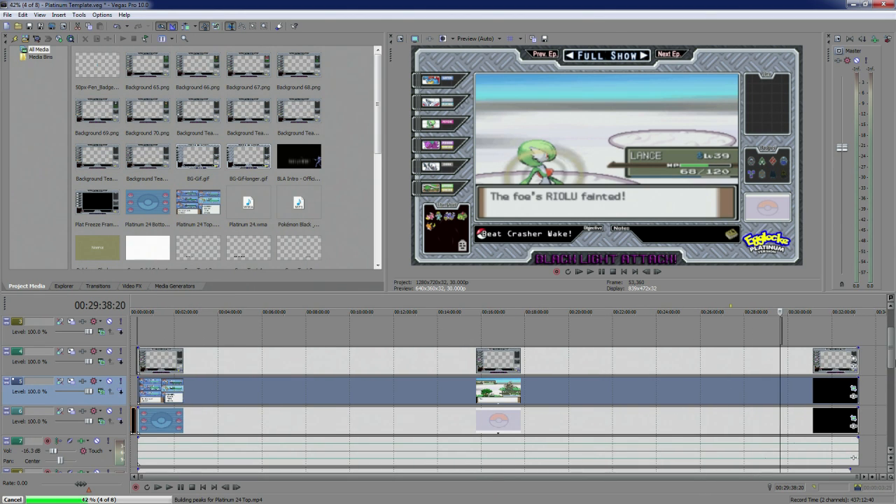
{"action": "left_click_drag", "start_coordinate": [891, 340], "coordinate": [891, 317]}
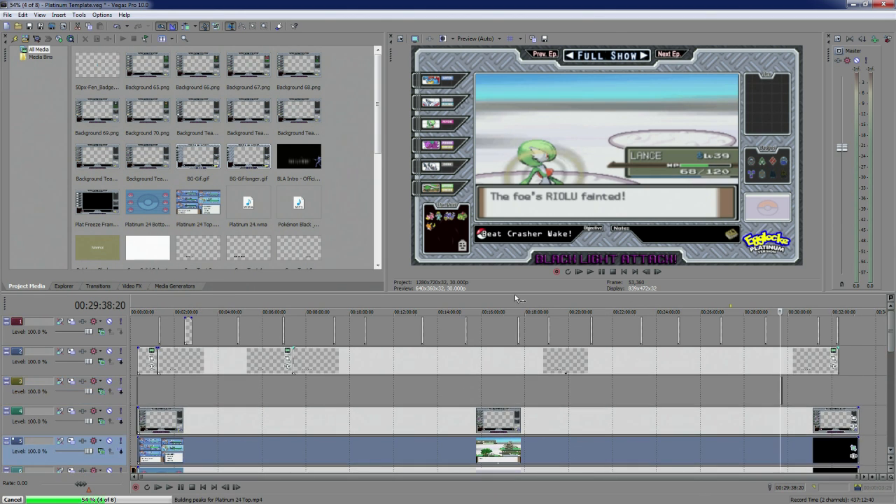
Enlarge the timeline area and delete unused audio tracks 9 and 10 and the empty last audio track
{"action": "left_click_drag", "start_coordinate": [507, 293], "coordinate": [503, 90]}
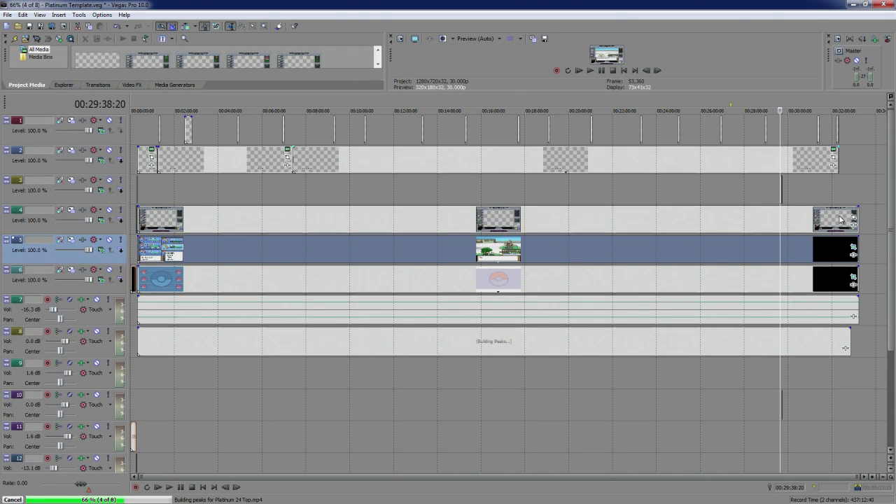
{"action": "left_click_drag", "start_coordinate": [893, 247], "coordinate": [894, 308]}
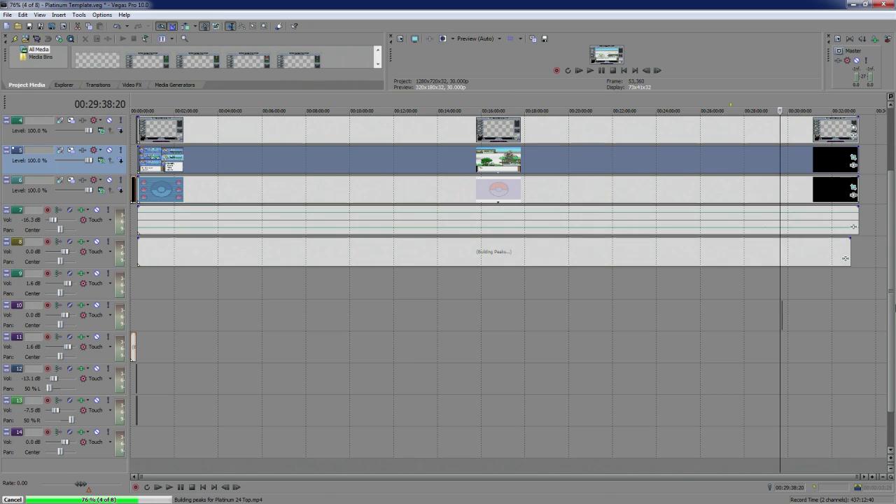
{"action": "right_click", "coordinate": [30, 290]}
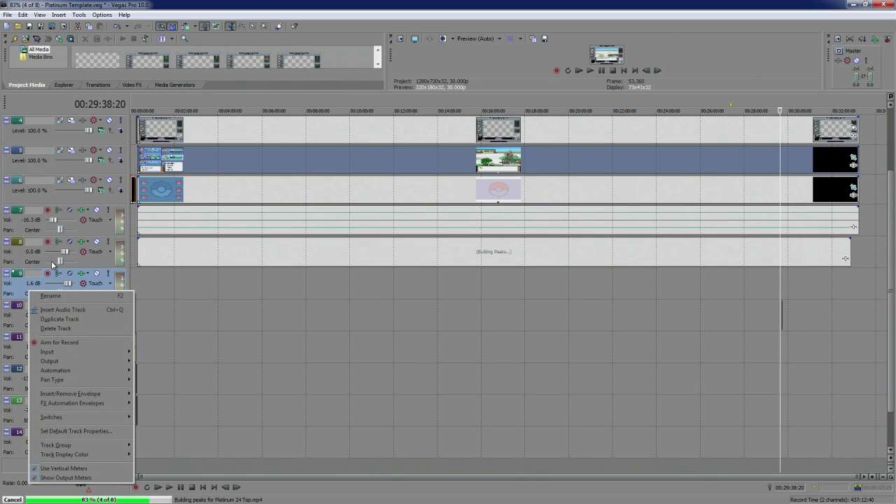
{"action": "left_click", "coordinate": [66, 329]}
{"action": "right_click", "coordinate": [23, 290]}
{"action": "left_click", "coordinate": [68, 327]}
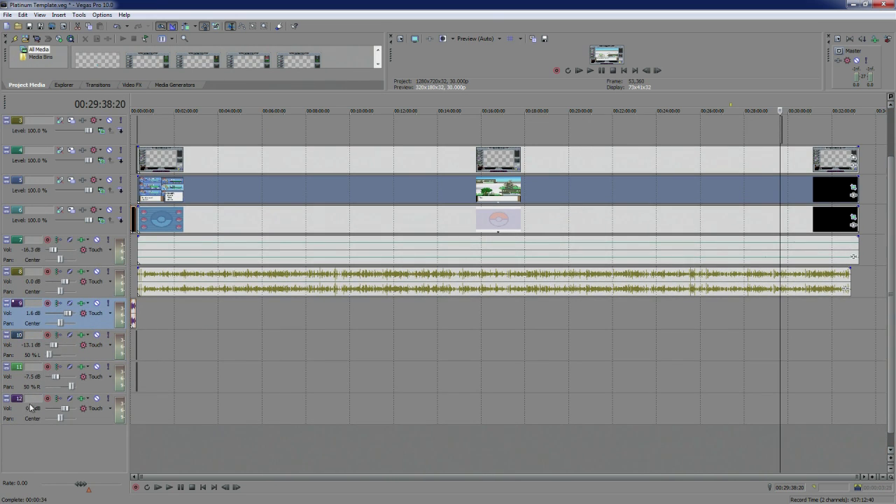
{"action": "right_click", "coordinate": [30, 406]}
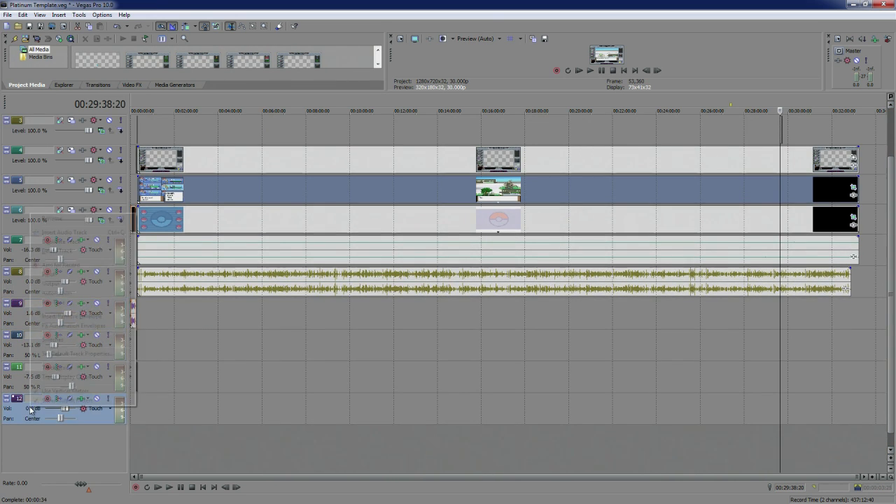
{"action": "left_click", "coordinate": [48, 260]}
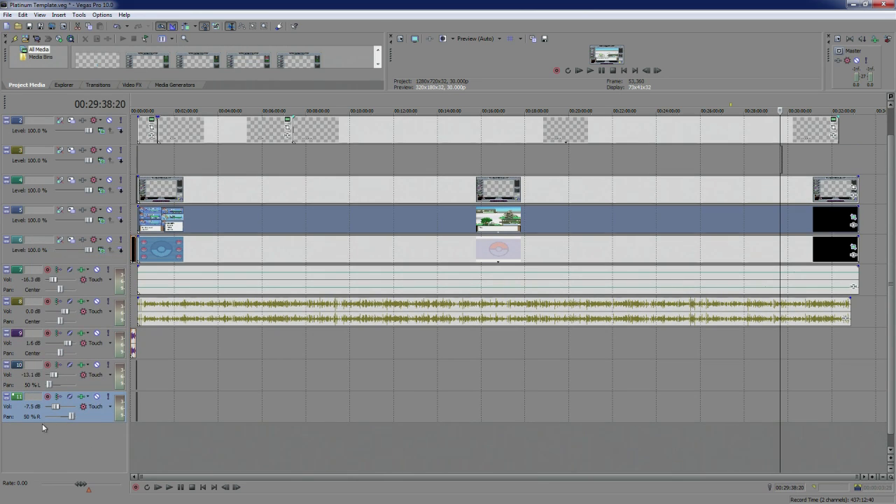
Examine the start of the timeline, where the intro and transition events lead into the gameplay
{"action": "left_click", "coordinate": [149, 387]}
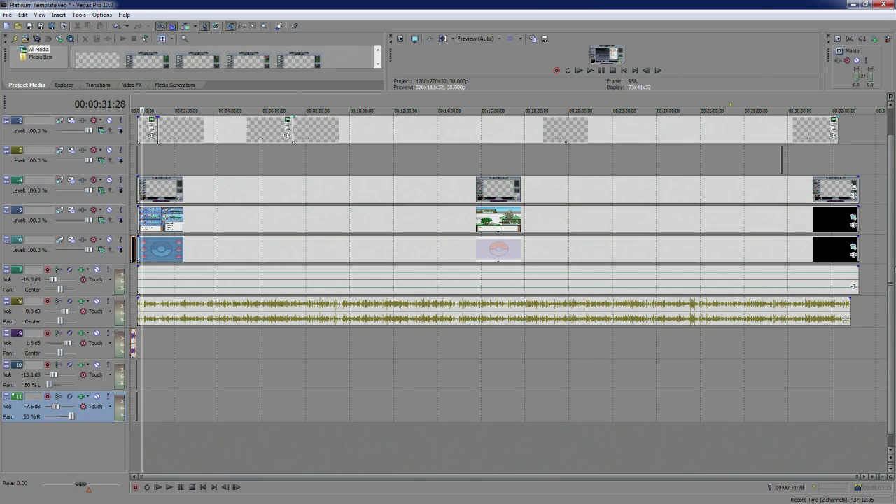
{"action": "left_click_drag", "start_coordinate": [892, 236], "coordinate": [893, 210]}
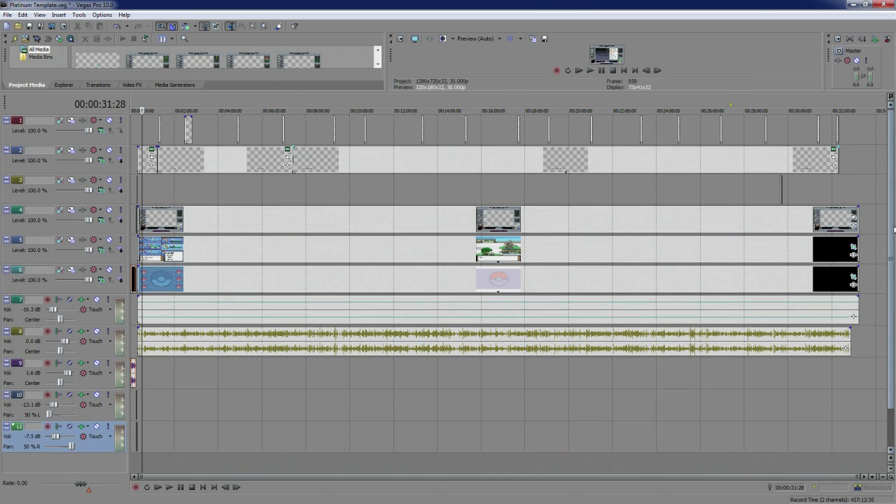
{"action": "left_click", "coordinate": [136, 105]}
{"action": "scroll", "coordinate": [286, 172], "scroll_direction": "up", "scroll_amount": 6}
{"action": "scroll", "coordinate": [286, 171], "scroll_direction": "up", "scroll_amount": 4}
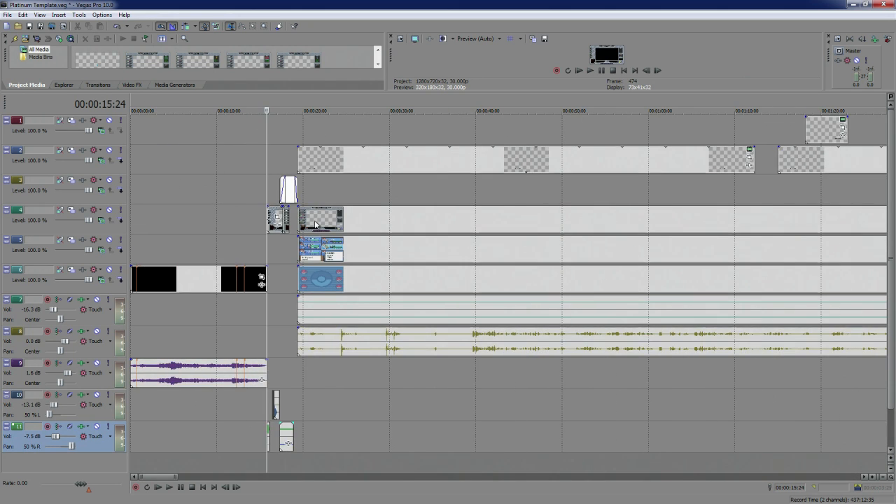
{"action": "scroll", "coordinate": [316, 220], "scroll_direction": "down", "scroll_amount": 3}
{"action": "scroll", "coordinate": [497, 123], "scroll_direction": "down", "scroll_amount": 5}
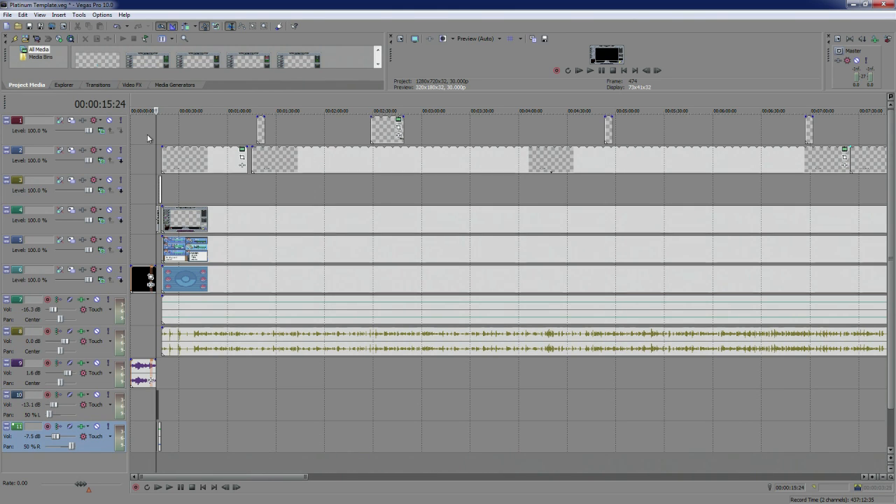
{"action": "left_click", "coordinate": [147, 103]}
{"action": "scroll", "coordinate": [530, 231], "scroll_direction": "up", "scroll_amount": 5}
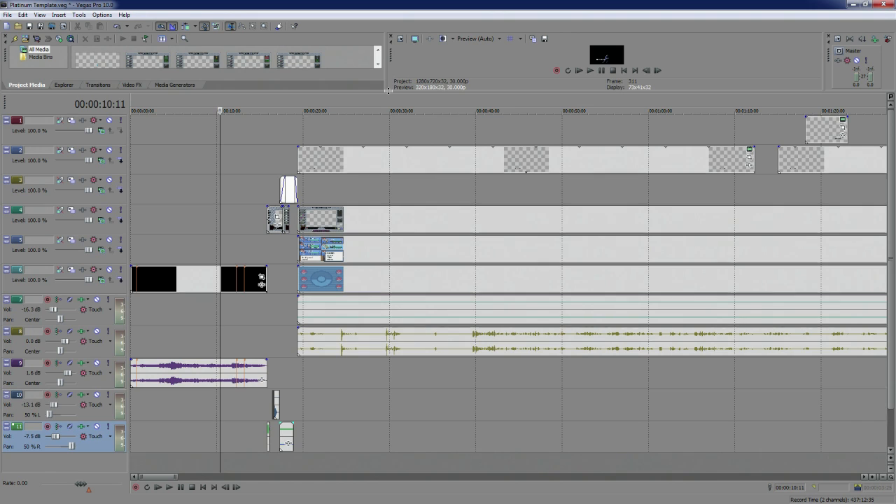
Enlarge the video preview and look through the intro event on track 6 at several moments
{"action": "left_click_drag", "start_coordinate": [521, 94], "coordinate": [393, 273]}
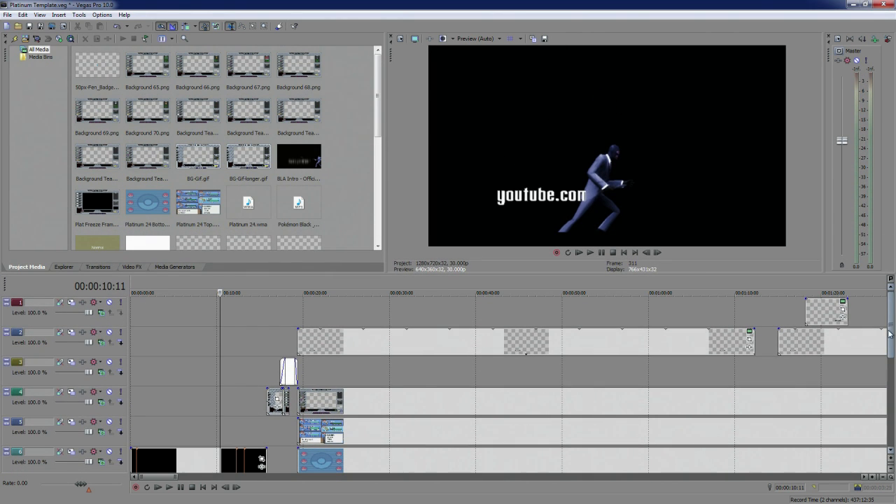
{"action": "left_click_drag", "start_coordinate": [890, 339], "coordinate": [891, 358]}
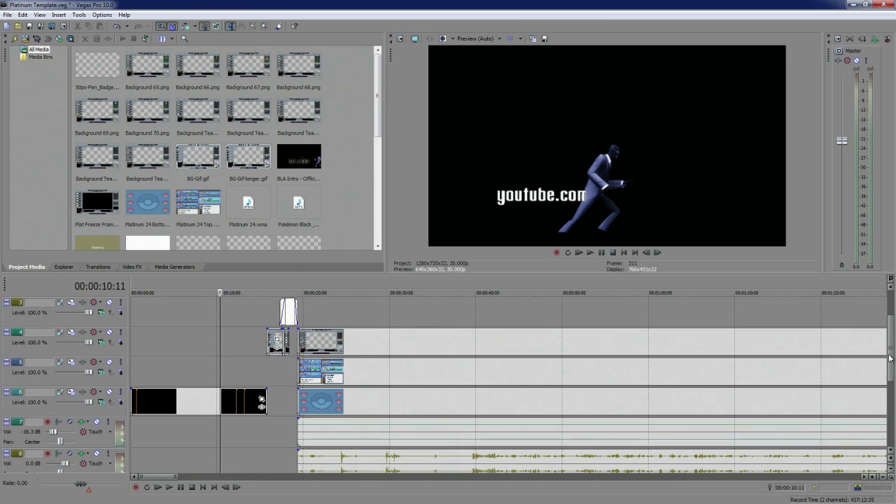
{"action": "left_click", "coordinate": [253, 284]}
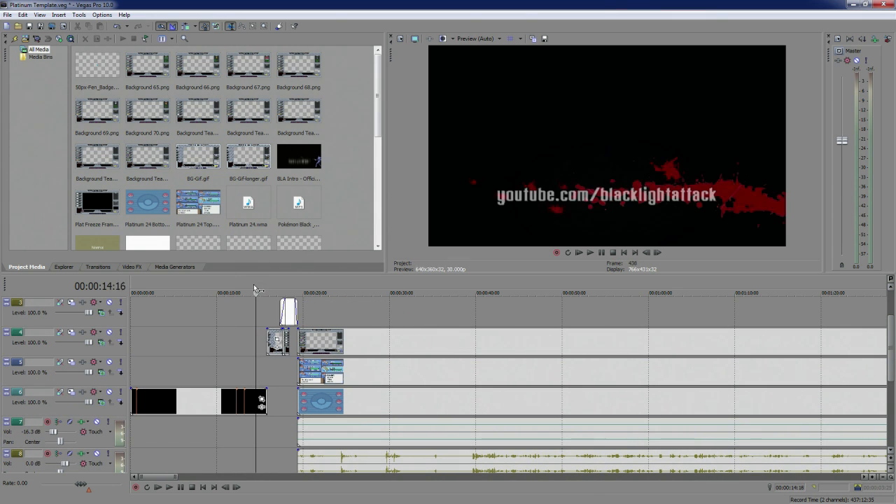
{"action": "key", "text": "Home"}
{"action": "key", "text": "space"}
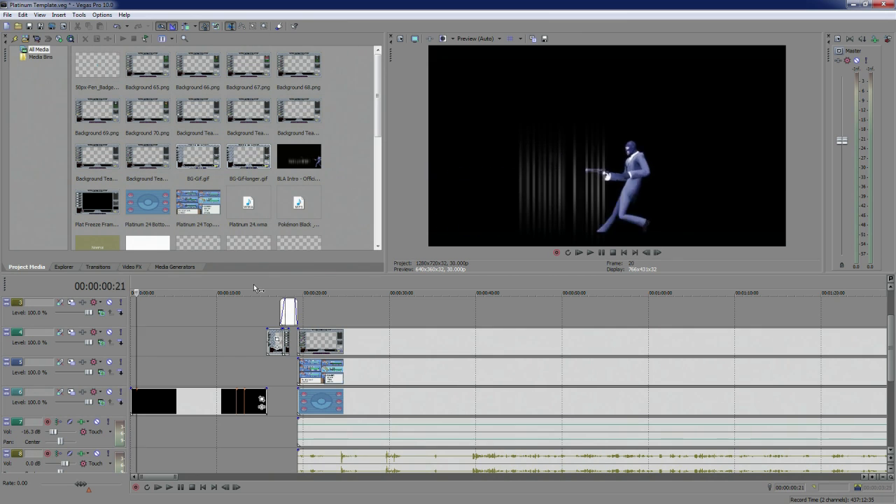
{"action": "left_click_drag", "start_coordinate": [248, 285], "coordinate": [266, 287]}
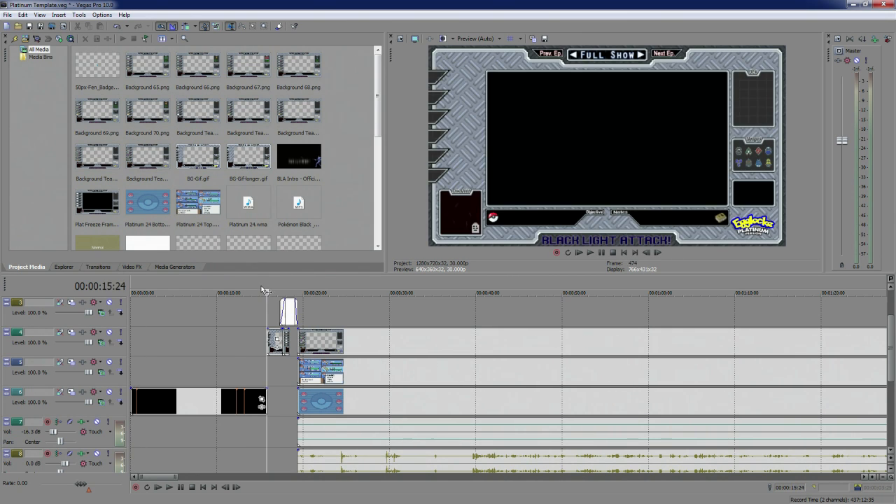
{"action": "left_click", "coordinate": [215, 285]}
{"action": "left_click", "coordinate": [192, 283]}
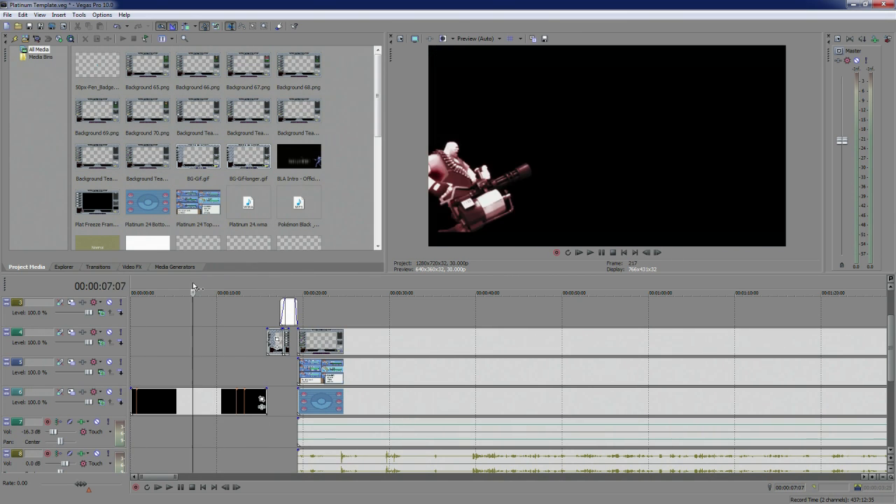
{"action": "left_click", "coordinate": [232, 278]}
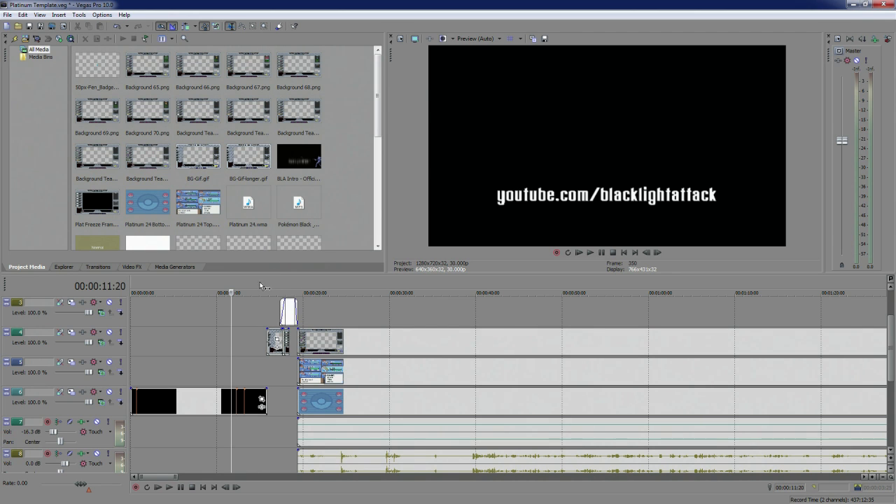
{"action": "left_click", "coordinate": [266, 282]}
{"action": "left_click", "coordinate": [251, 283]}
Play the white-flash transition from the end of the intro at 00:00:15:24 into the gameplay
{"action": "scroll", "coordinate": [280, 301], "scroll_direction": "up", "scroll_amount": 4}
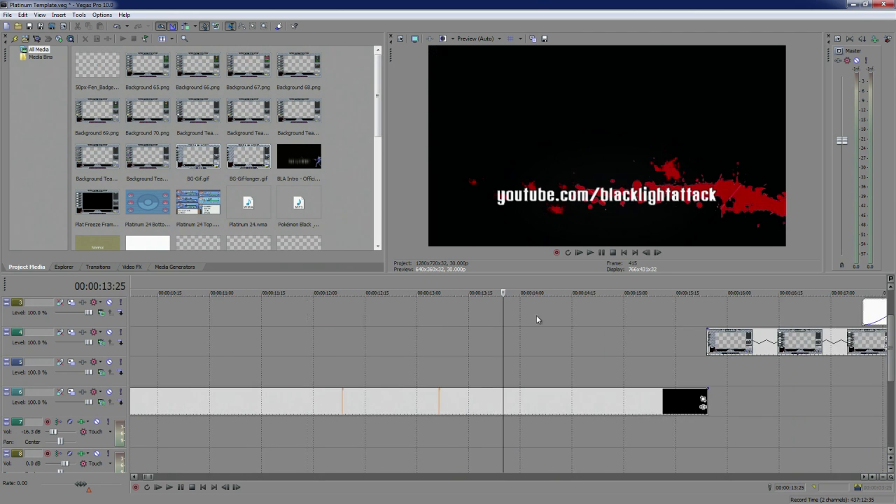
{"action": "left_click", "coordinate": [701, 283]}
{"action": "scroll", "coordinate": [762, 311], "scroll_direction": "down", "scroll_amount": 2}
{"action": "key", "text": "space"}
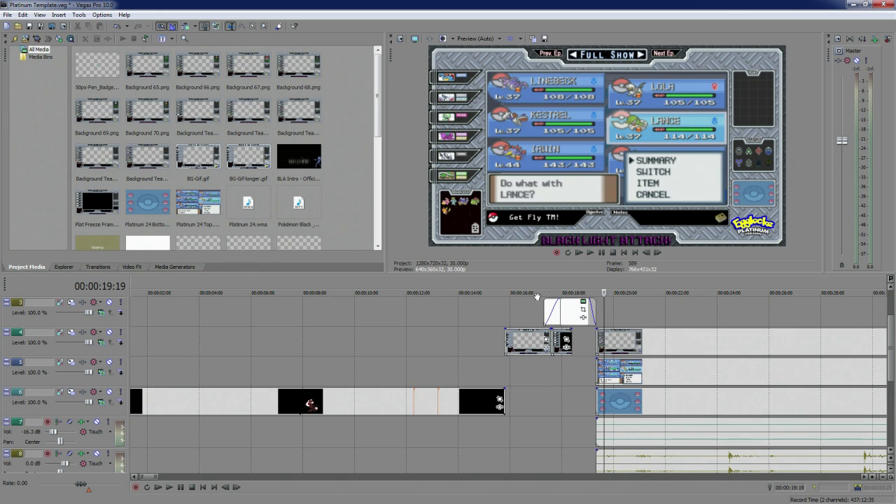
{"action": "left_click_drag", "start_coordinate": [525, 286], "coordinate": [505, 286]}
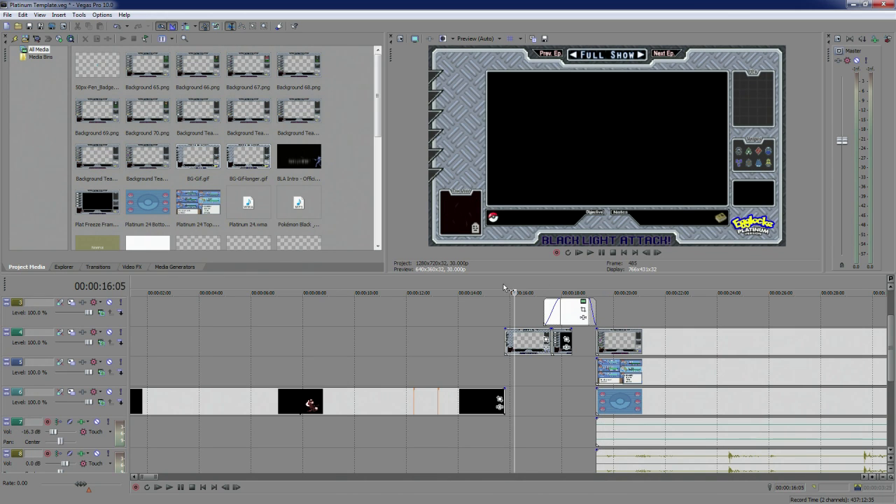
{"action": "key", "text": "space"}
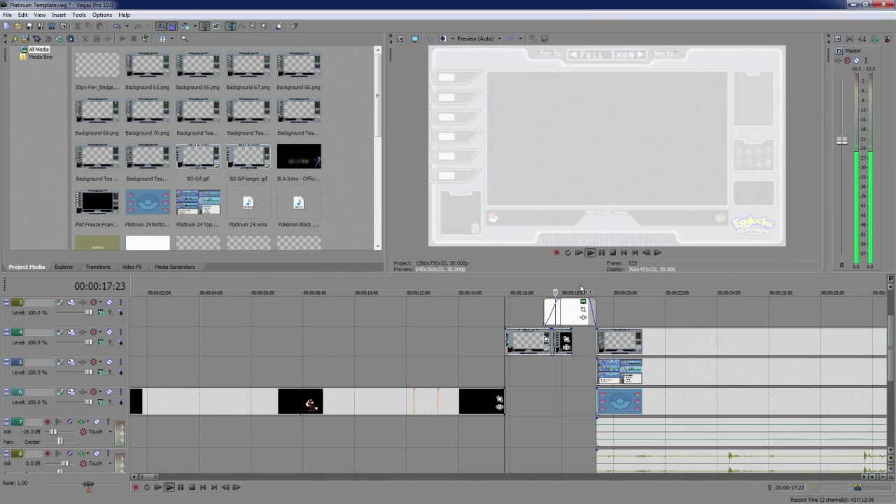
{"action": "scroll", "coordinate": [649, 356], "scroll_direction": "down", "scroll_amount": 5}
{"action": "scroll", "coordinate": [650, 361], "scroll_direction": "up", "scroll_amount": 7}
{"action": "key", "text": "space"}
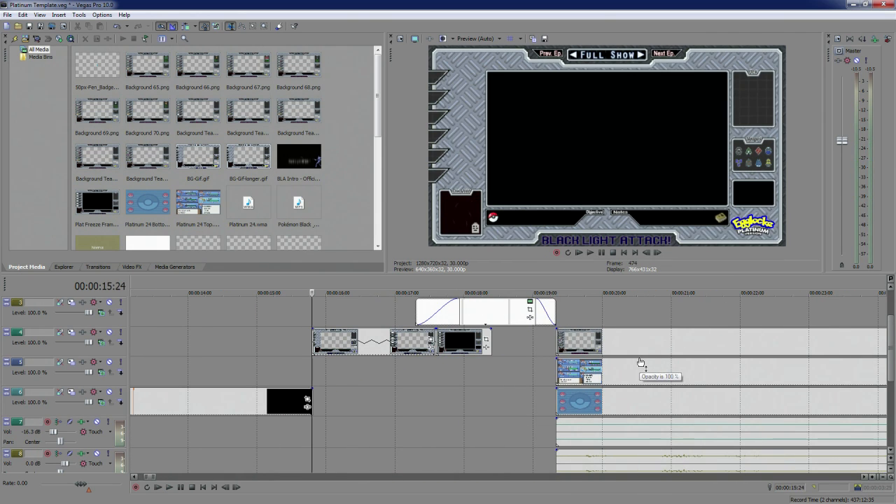
Select the Platinum 24 gameplay video and audio events on tracks 5 to 8 and remove them from the template
{"action": "scroll", "coordinate": [651, 362], "scroll_direction": "down", "scroll_amount": 5}
{"action": "mouse_move", "coordinate": [893, 327]}
{"action": "left_mouse_down"}
{"action": "mouse_move", "coordinate": [893, 339]}
{"action": "mouse_move", "coordinate": [893, 315]}
{"action": "left_mouse_up"}
{"action": "scroll", "coordinate": [589, 371], "scroll_direction": "down", "scroll_amount": 4}
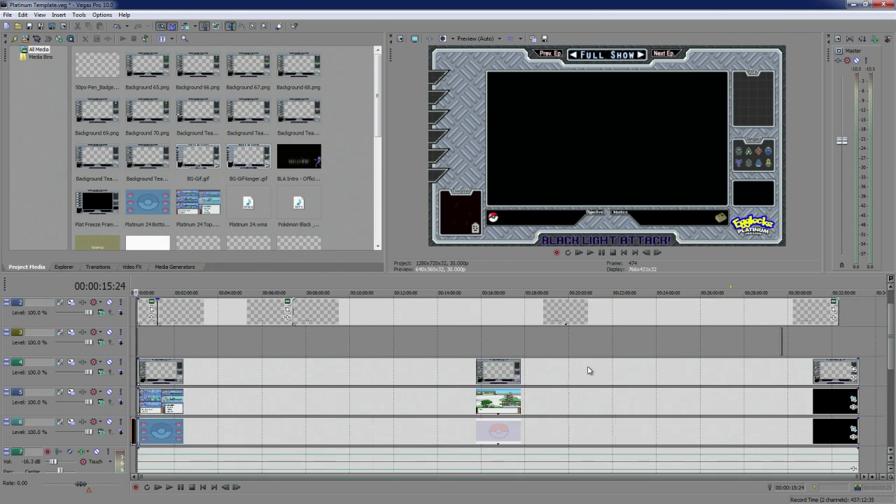
{"action": "mouse_move", "coordinate": [892, 353]}
{"action": "left_mouse_down"}
{"action": "mouse_move", "coordinate": [891, 364]}
{"action": "mouse_move", "coordinate": [894, 352]}
{"action": "left_mouse_up"}
{"action": "left_click", "coordinate": [341, 371]}
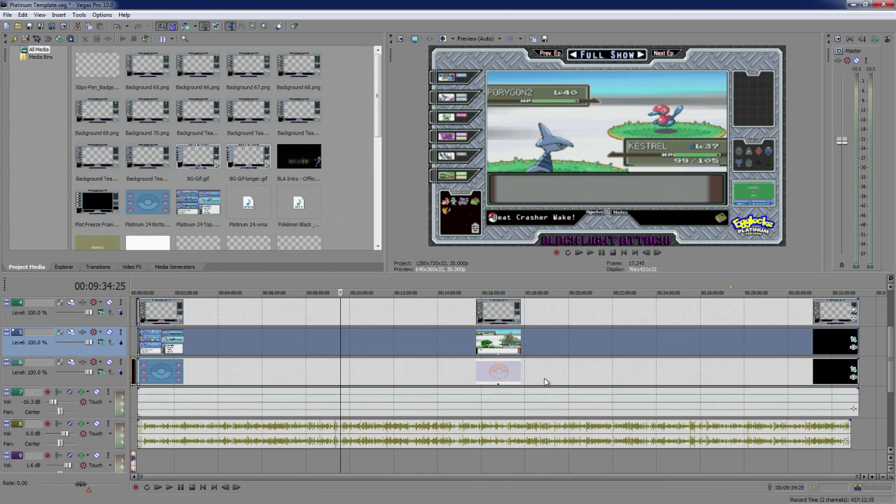
{"action": "left_click", "coordinate": [252, 439], "text": "shift"}
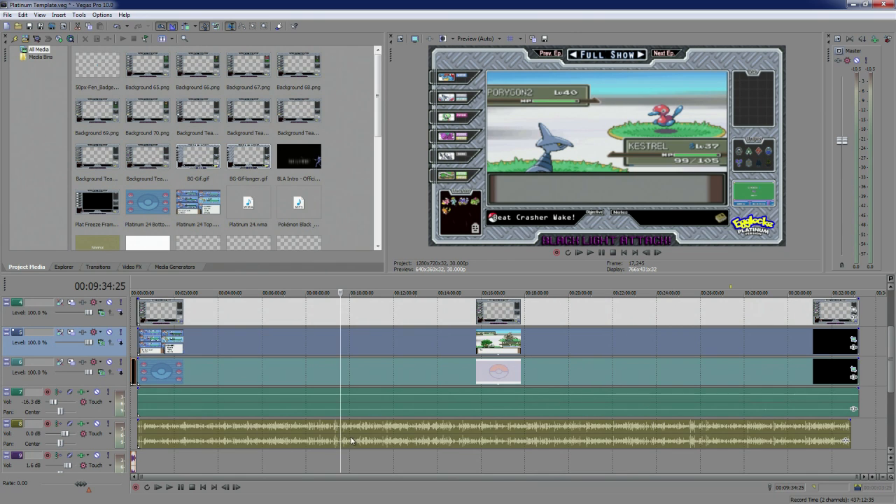
{"action": "key", "text": "ctrl+z"}
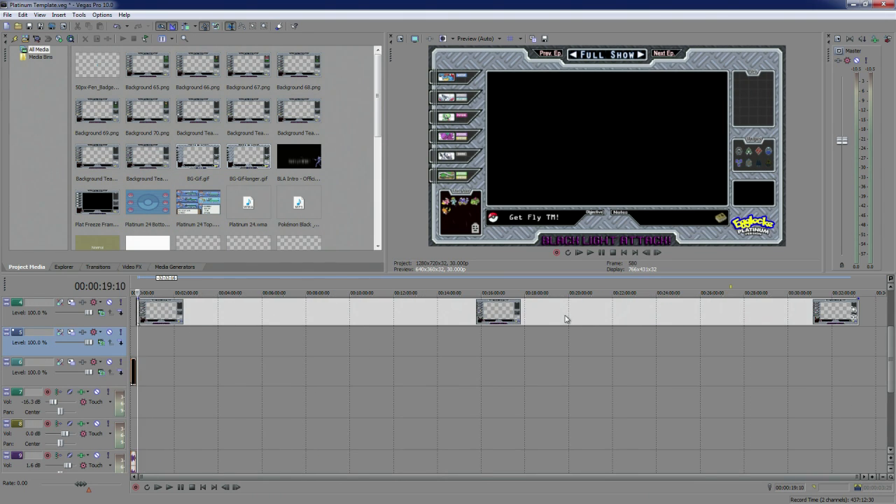
Place Plat 25 Top.mp4 on track 5 at the start of the gameplay section, under the overlay background
{"action": "left_click", "coordinate": [561, 322]}
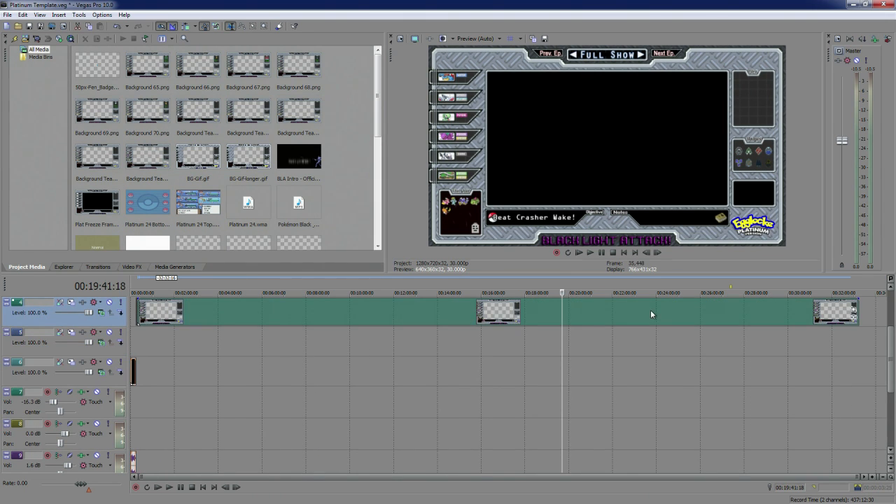
{"action": "left_click", "coordinate": [505, 312]}
{"action": "left_click", "coordinate": [364, 308]}
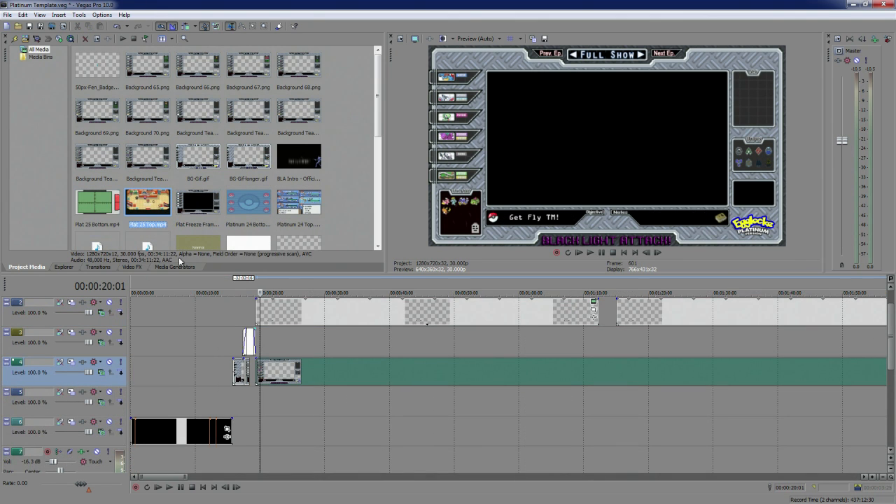
{"action": "left_click_drag", "start_coordinate": [148, 203], "coordinate": [258, 400]}
Remove the Platinum 24 bottom and top videos and Platinum 24.wma from the project media
{"action": "left_click", "coordinate": [188, 206]}
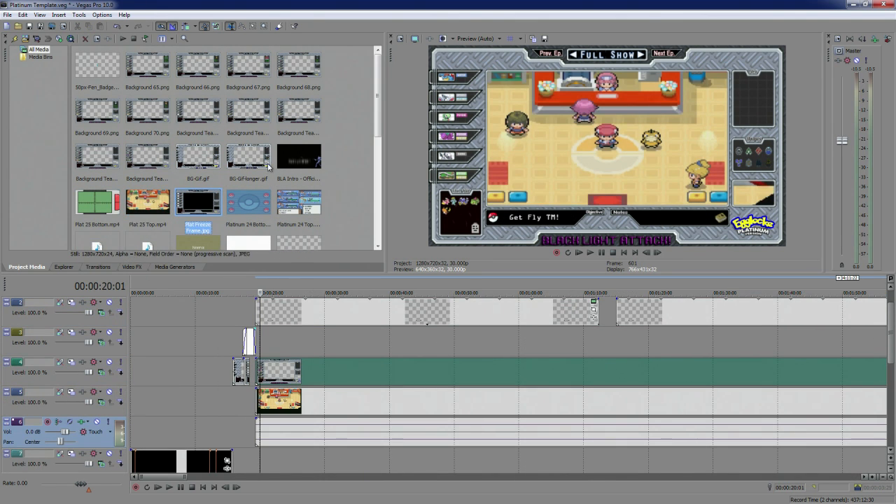
{"action": "left_click", "coordinate": [301, 167]}
{"action": "left_click", "coordinate": [261, 217]}
{"action": "left_click", "coordinate": [306, 213], "text": "ctrl"}
{"action": "key", "text": "Delete"}
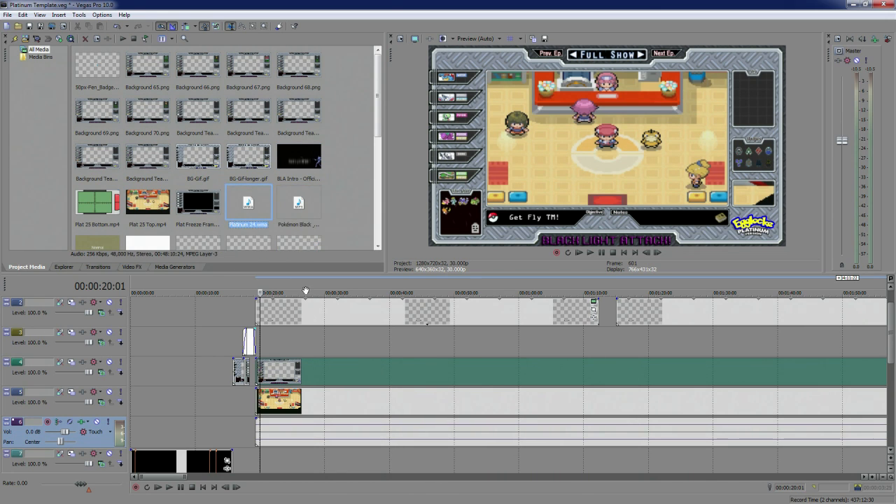
{"action": "key", "text": "Delete"}
{"action": "left_click", "coordinate": [196, 155]}
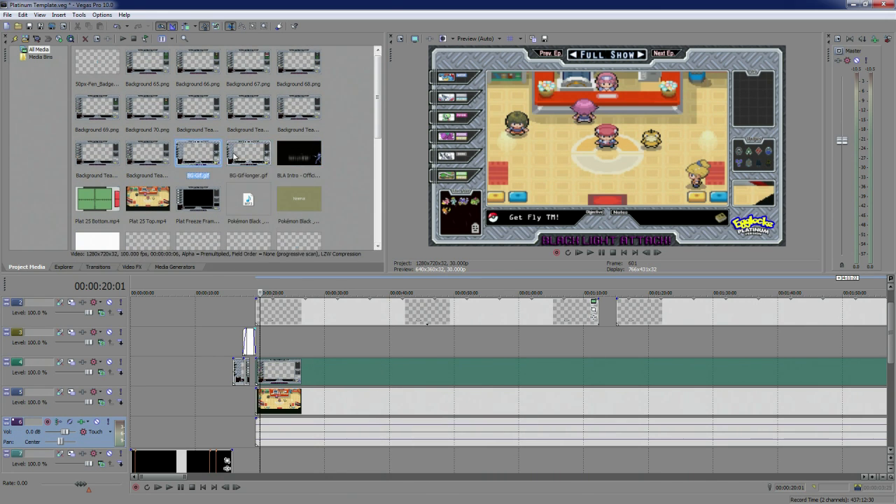
{"action": "left_click", "coordinate": [147, 63]}
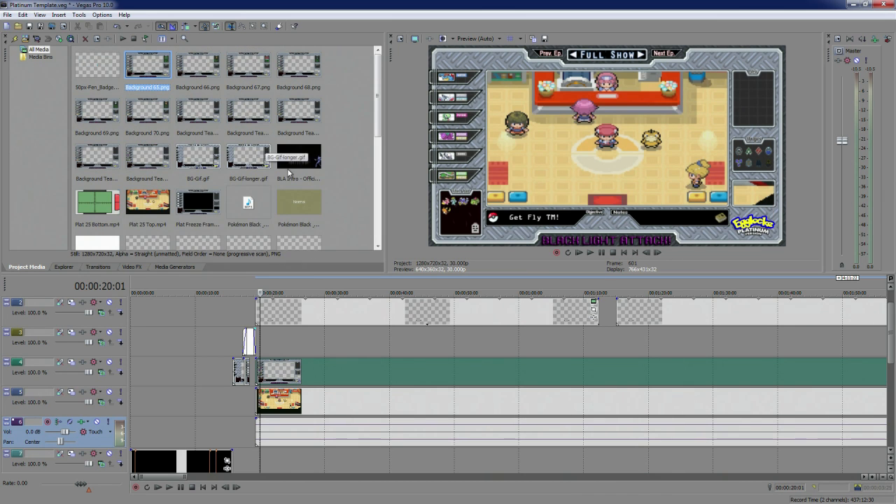
Add Plat 25 Bottom.mp4 to track 7 at 00:00:19:10, lined up with the start of the top-screen clip
{"action": "left_click", "coordinate": [261, 348]}
{"action": "scroll", "coordinate": [422, 396], "scroll_direction": "up", "scroll_amount": 4}
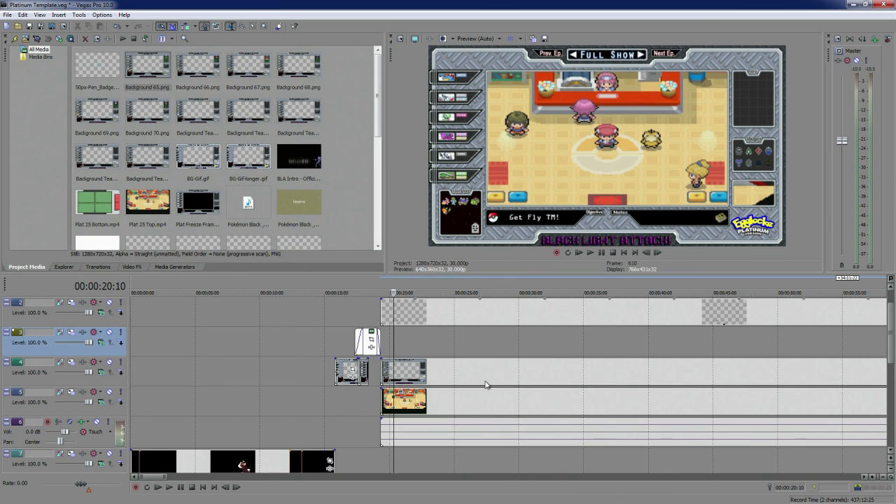
{"action": "left_click", "coordinate": [382, 402]}
{"action": "left_click_drag", "start_coordinate": [891, 338], "coordinate": [890, 359]}
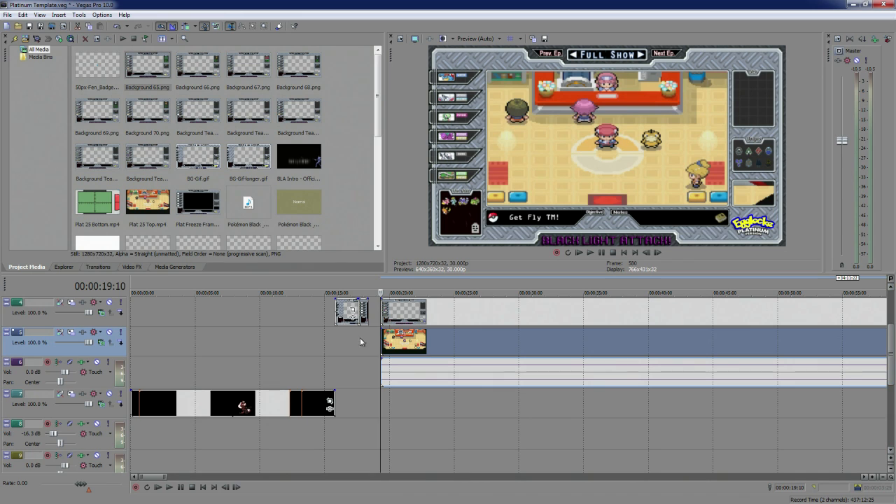
{"action": "left_click_drag", "start_coordinate": [98, 203], "coordinate": [384, 417]}
Delete audio track 6, which holds the duplicate game audio of the top-screen clip
{"action": "right_click", "coordinate": [24, 376]}
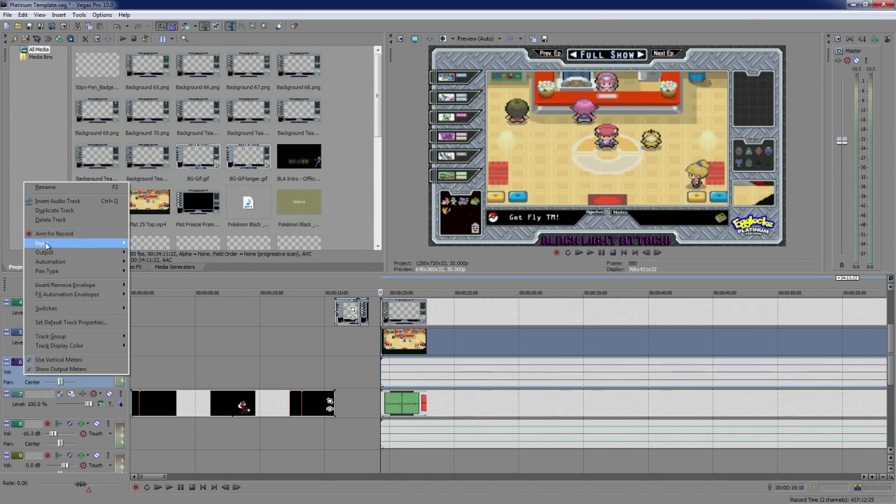
{"action": "left_click", "coordinate": [467, 370]}
{"action": "left_click", "coordinate": [494, 443]}
{"action": "left_click", "coordinate": [504, 376]}
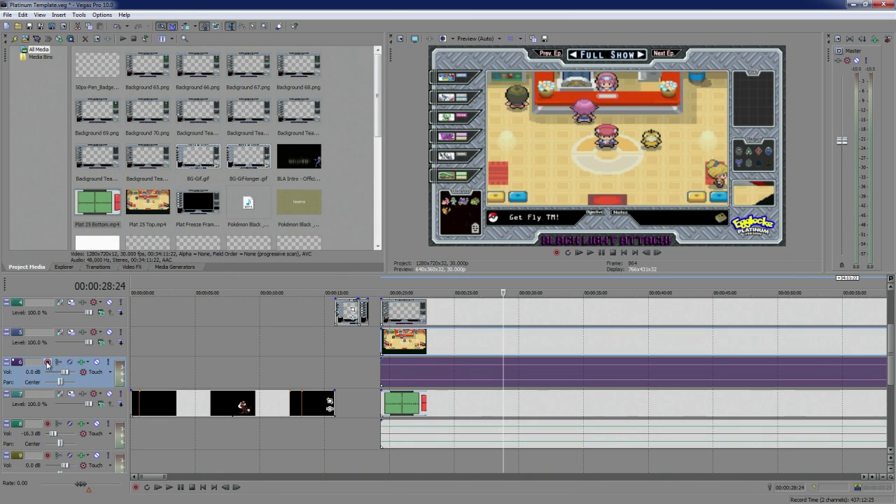
{"action": "right_click", "coordinate": [48, 364]}
{"action": "left_click", "coordinate": [65, 231]}
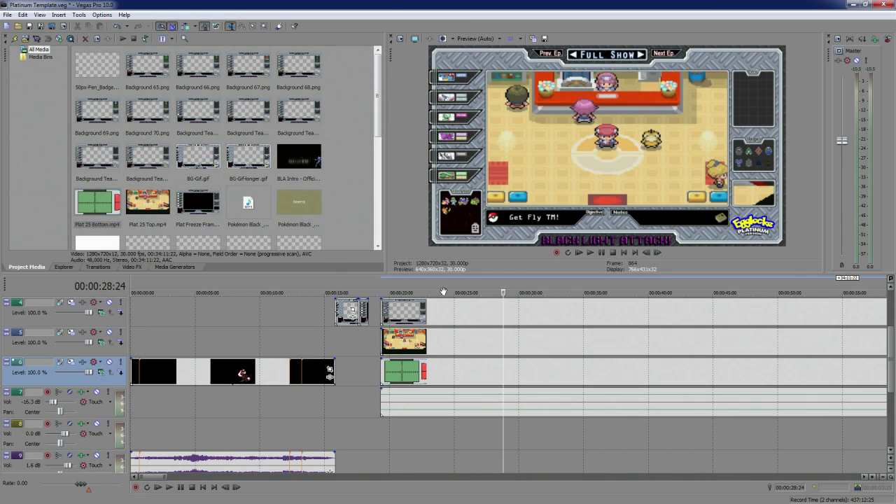
Examine how the gameplay events on tracks 5 to 7 line up at 00:00:19:10
{"action": "left_click", "coordinate": [382, 287]}
{"action": "scroll", "coordinate": [526, 332], "scroll_direction": "down", "scroll_amount": 8}
{"action": "scroll", "coordinate": [530, 338], "scroll_direction": "up", "scroll_amount": 8}
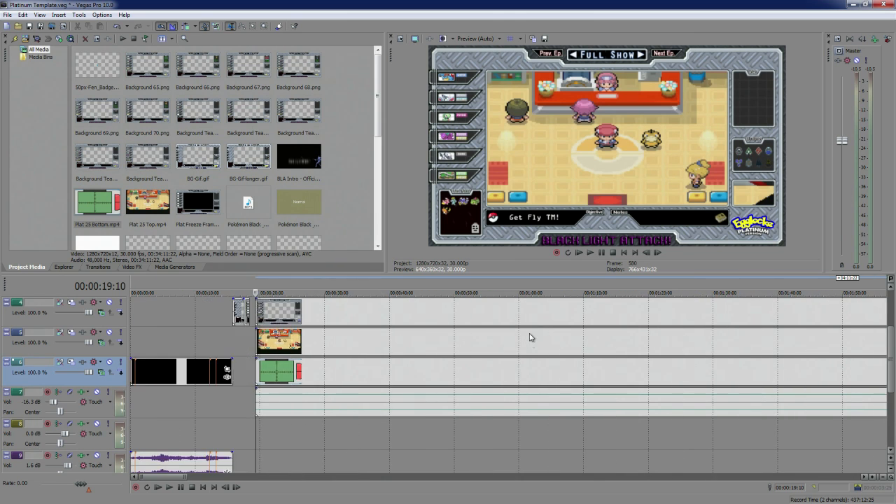
{"action": "scroll", "coordinate": [476, 362], "scroll_direction": "up", "scroll_amount": 6}
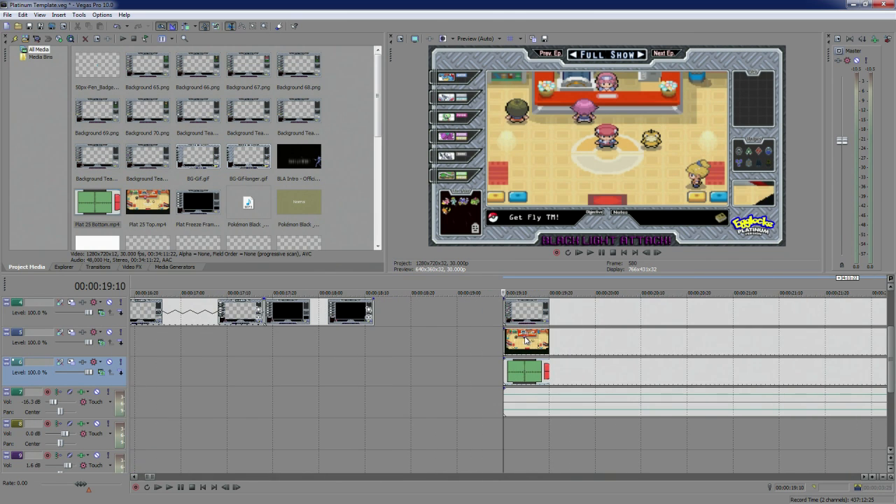
{"action": "left_click", "coordinate": [543, 401]}
{"action": "left_click", "coordinate": [542, 401]}
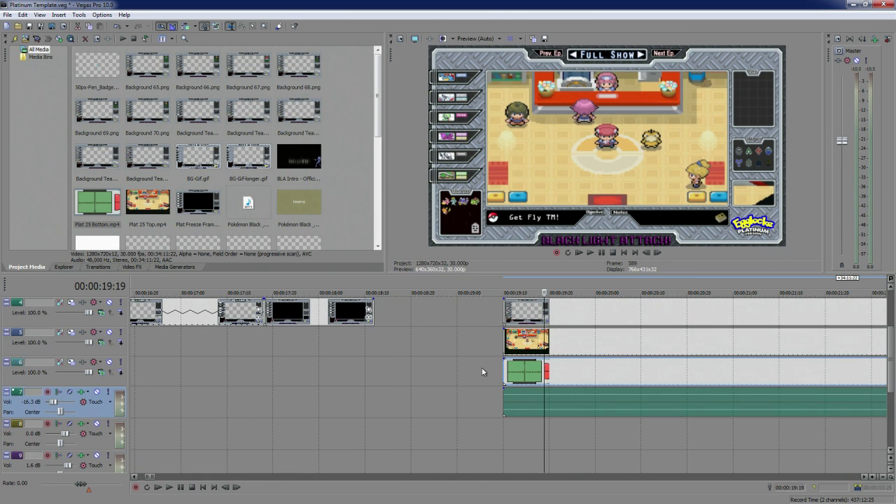
Import the Platinum 25 commentary recording from the Audio folder into the project
{"action": "left_click", "coordinate": [7, 14]}
{"action": "mouse_move", "coordinate": [35, 105]}
{"action": "left_click", "coordinate": [245, 114]}
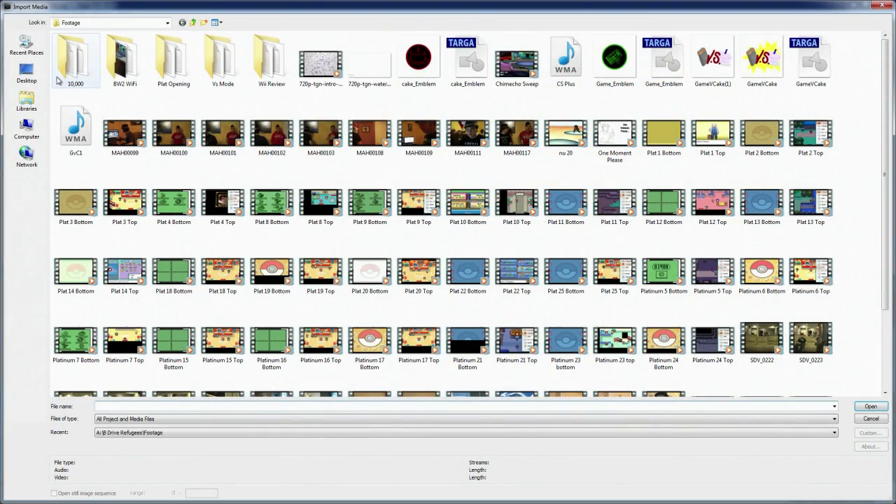
{"action": "left_click", "coordinate": [194, 23]}
{"action": "double_click", "coordinate": [67, 43]}
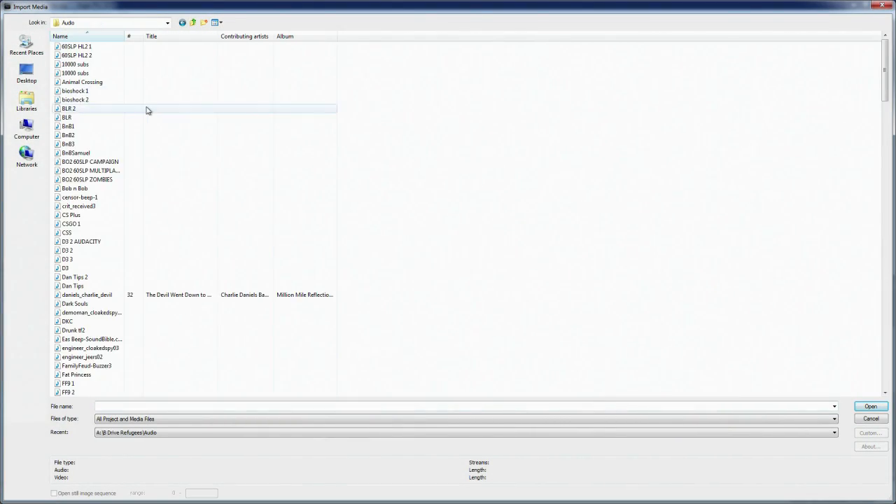
{"action": "scroll", "coordinate": [196, 193], "scroll_direction": "down", "scroll_amount": 6}
{"action": "left_click", "coordinate": [197, 216]}
{"action": "key", "text": "p"}
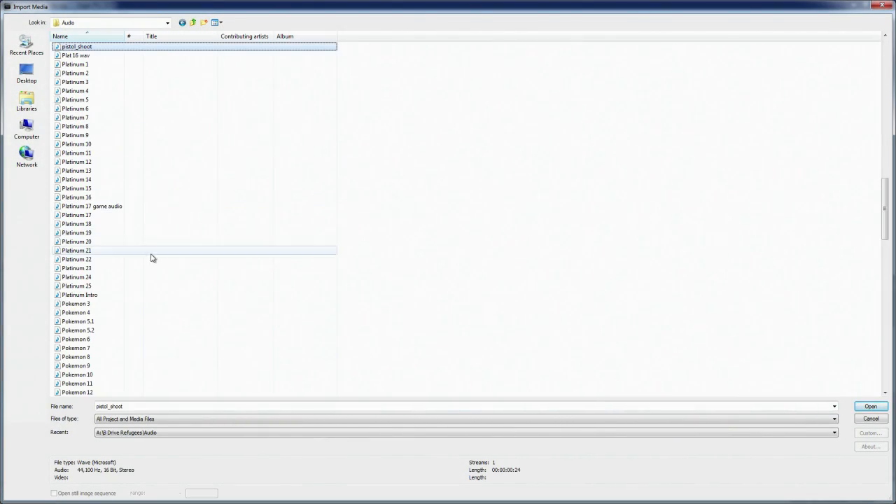
{"action": "scroll", "coordinate": [150, 257], "scroll_direction": "down", "scroll_amount": 1}
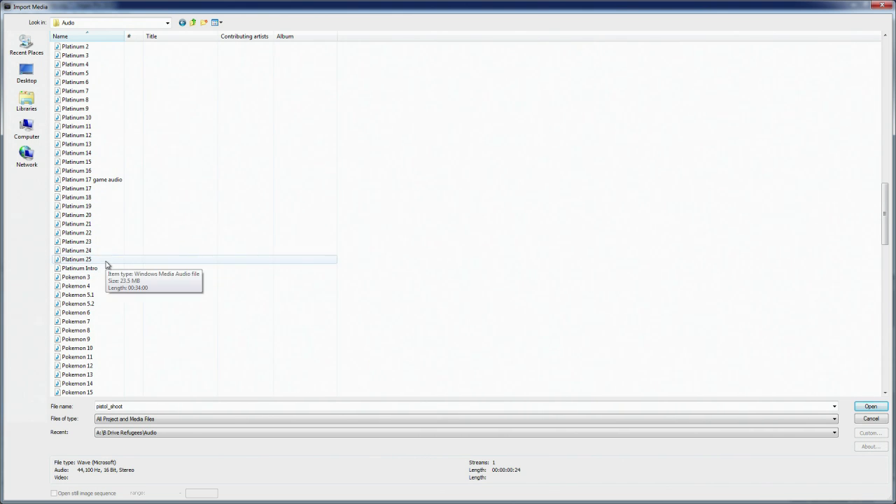
{"action": "double_click", "coordinate": [78, 262]}
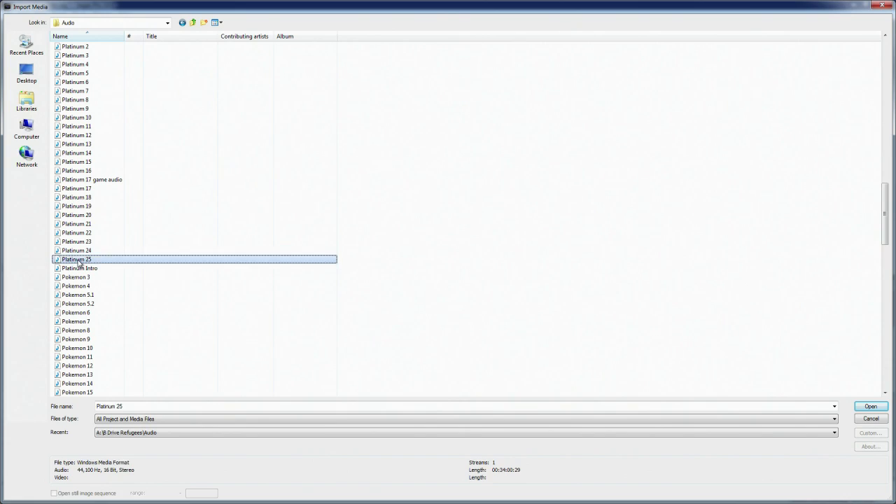
Place Platinum 25.wma on track 8, aligned with the start of the gameplay clips
{"action": "left_click_drag", "start_coordinate": [234, 229], "coordinate": [507, 426]}
{"action": "left_click", "coordinate": [517, 286]}
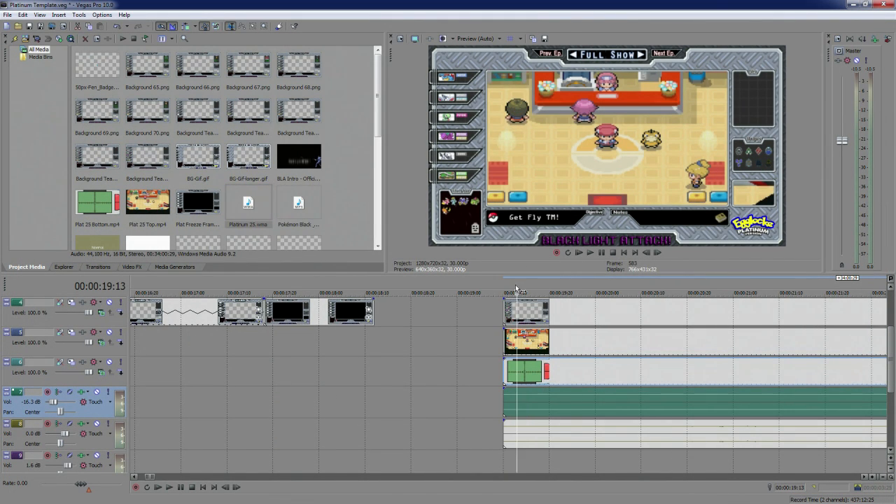
{"action": "scroll", "coordinate": [617, 356], "scroll_direction": "down", "scroll_amount": 5}
{"action": "scroll", "coordinate": [619, 357], "scroll_direction": "down", "scroll_amount": 3}
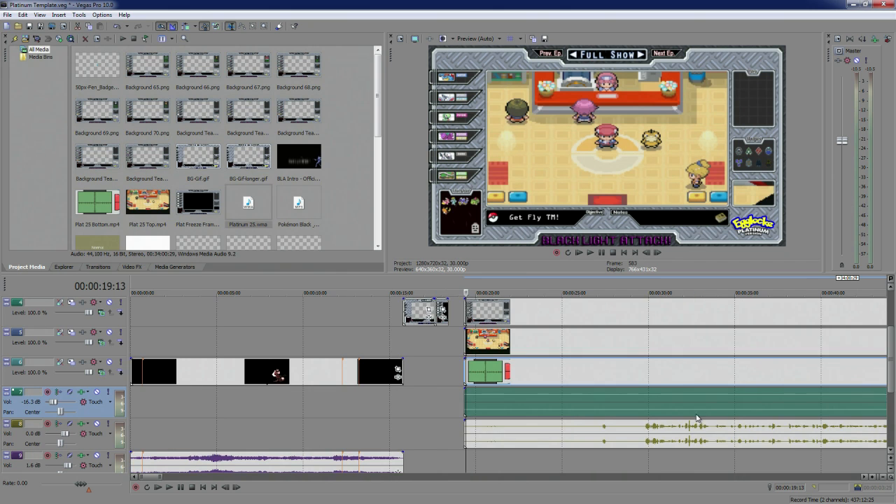
Compare the sync sound in the track 8 commentary waveform with the game menu opening between 00:00:25:17 and 00:00:27:11
{"action": "left_click", "coordinate": [602, 443]}
{"action": "scroll", "coordinate": [624, 440], "scroll_direction": "up", "scroll_amount": 9}
{"action": "scroll", "coordinate": [623, 435], "scroll_direction": "down", "scroll_amount": 8}
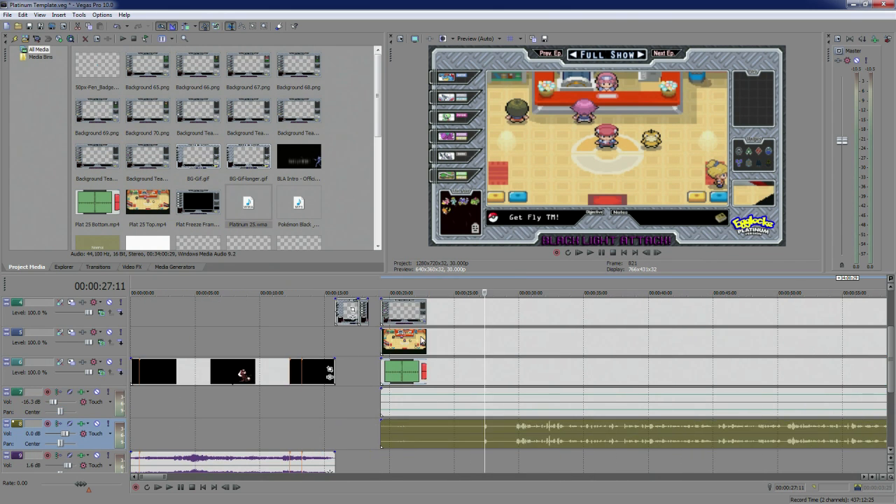
{"action": "left_click", "coordinate": [427, 404]}
{"action": "left_click", "coordinate": [463, 443]}
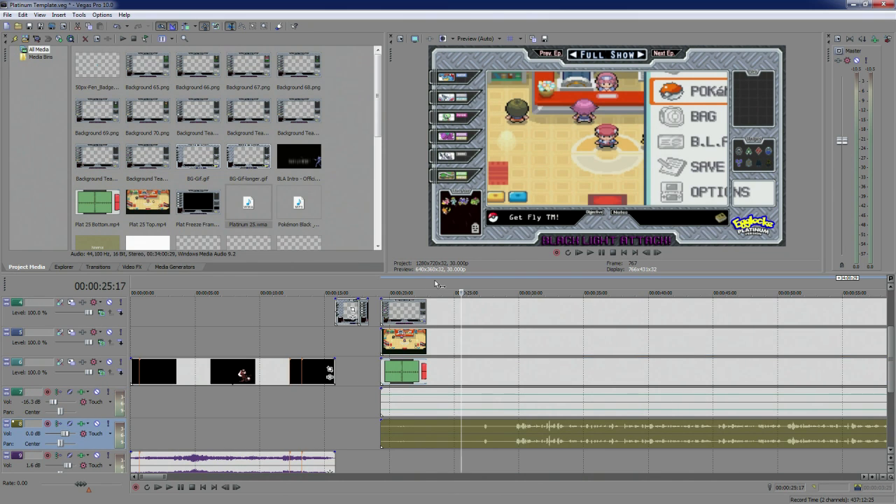
{"action": "scroll", "coordinate": [529, 365], "scroll_direction": "up", "scroll_amount": 5}
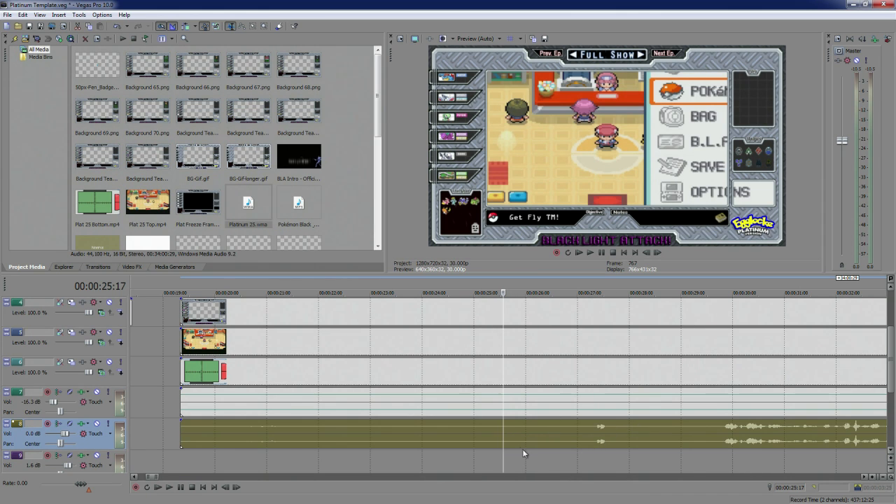
{"action": "left_click", "coordinate": [579, 433]}
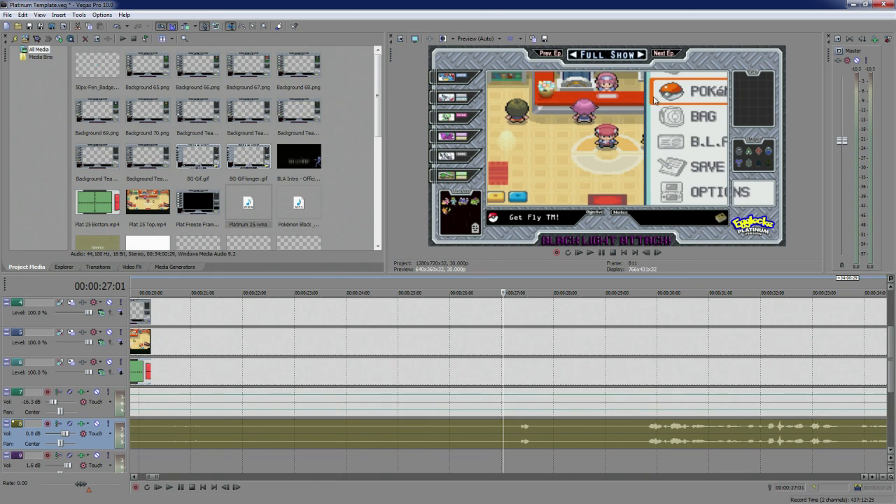
{"action": "scroll", "coordinate": [556, 364], "scroll_direction": "up", "scroll_amount": 4}
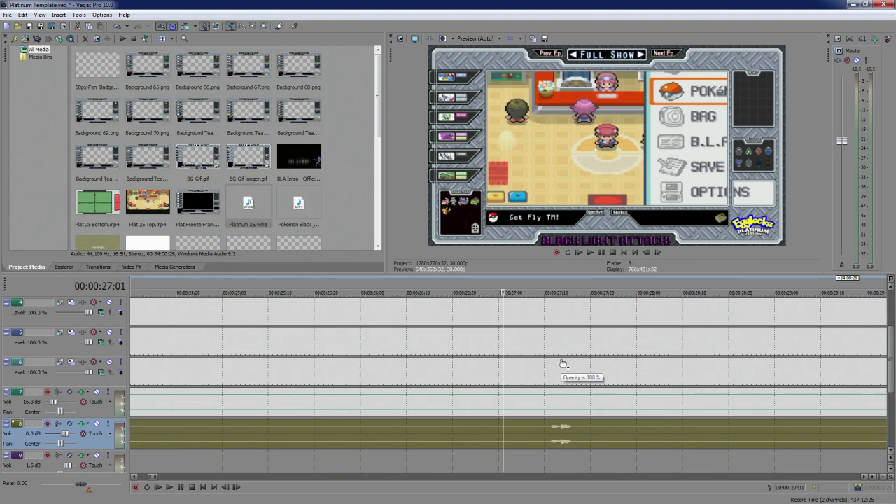
Try to shift the commentary on track 8 slightly later and play it from 00:00:26:16 to check the sync
{"action": "left_click_drag", "start_coordinate": [539, 440], "coordinate": [556, 440]}
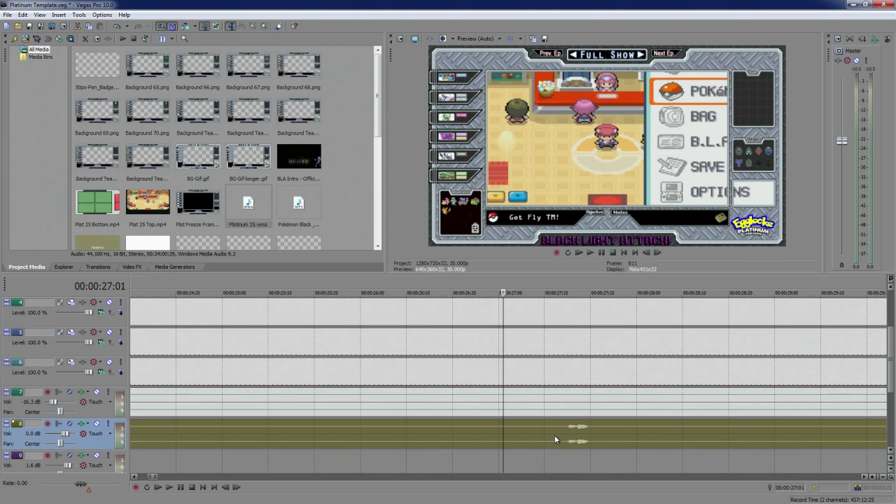
{"action": "left_click", "coordinate": [433, 449]}
{"action": "key", "text": "space"}
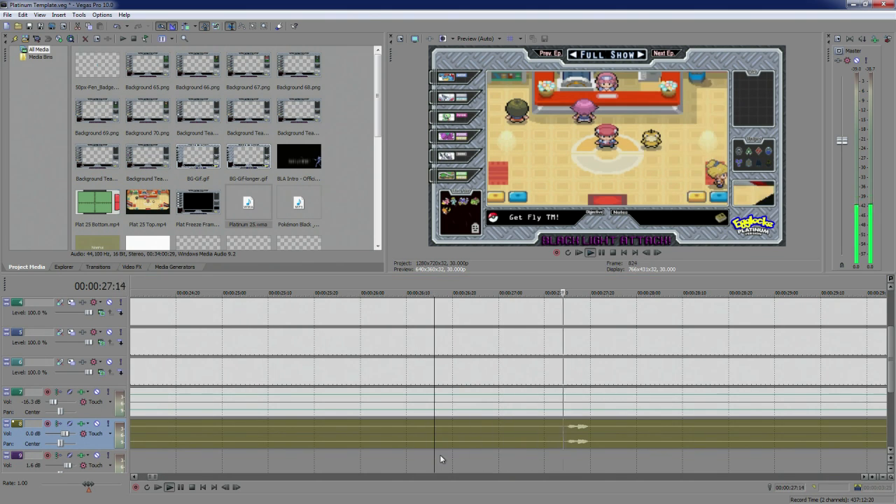
{"action": "key", "text": "space"}
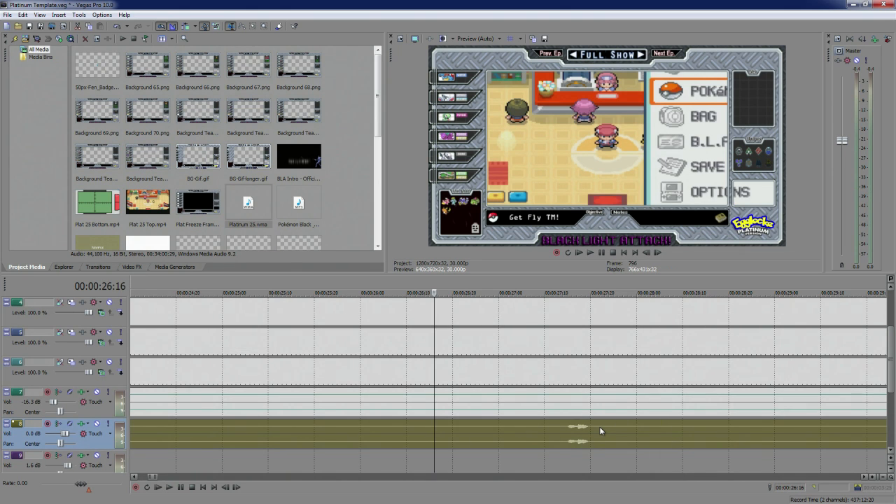
Move the commentary back in line with the gameplay start and play the sync point again
{"action": "scroll", "coordinate": [605, 451], "scroll_direction": "down", "scroll_amount": 6}
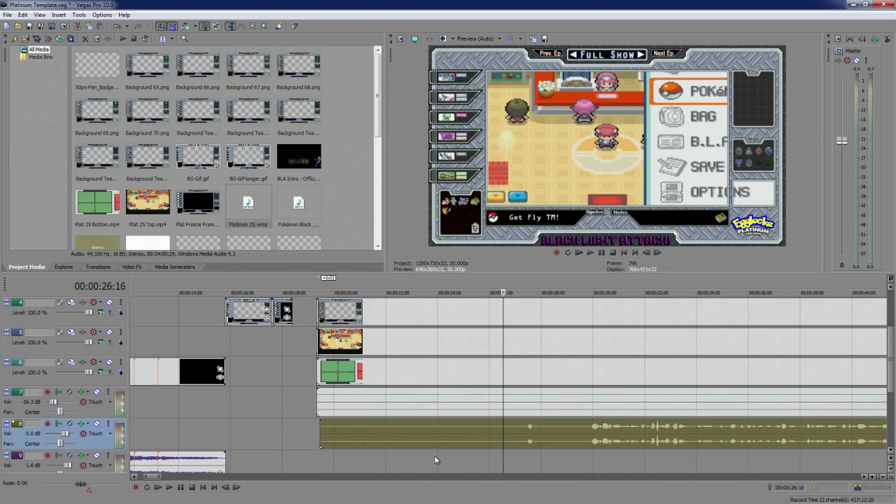
{"action": "scroll", "coordinate": [490, 454], "scroll_direction": "up", "scroll_amount": 6}
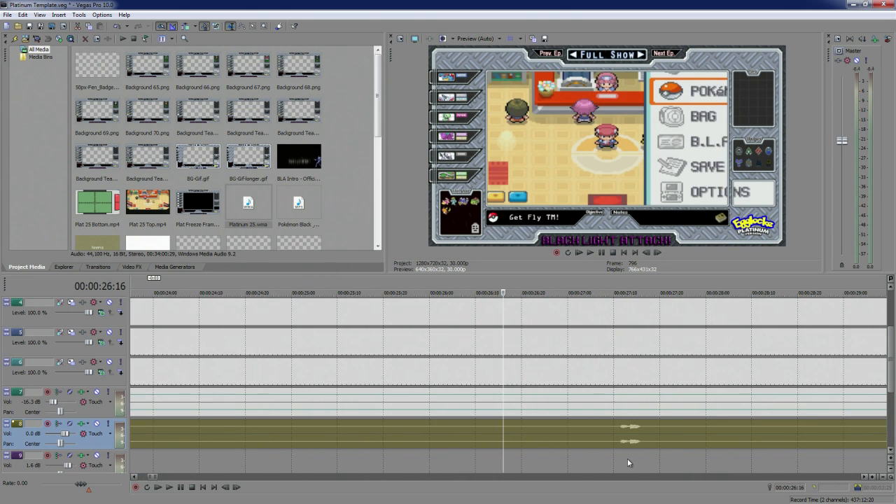
{"action": "key", "text": "space"}
{"action": "key", "text": "space"}
{"action": "scroll", "coordinate": [729, 428], "scroll_direction": "down", "scroll_amount": 6}
Split the commentary and the gameplay clips on tracks 5 to 8 at 00:00:29:21
{"action": "left_click", "coordinate": [585, 436]}
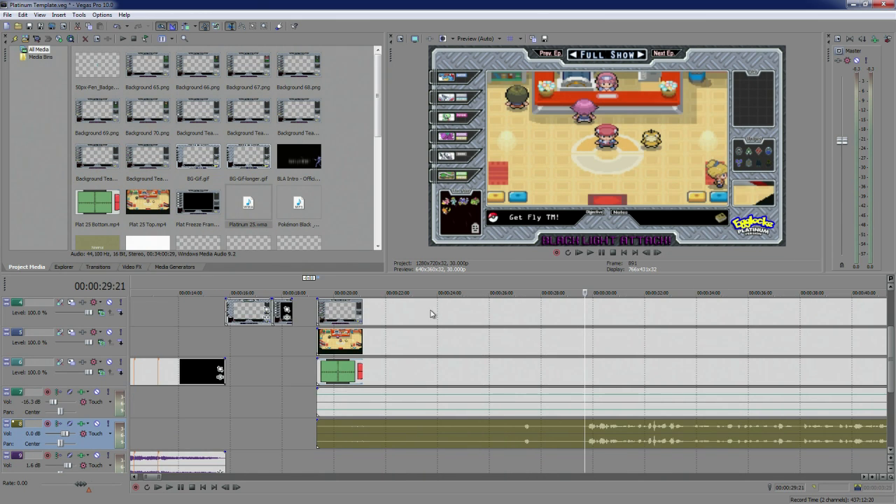
{"action": "key", "text": "s"}
{"action": "left_click", "coordinate": [487, 346]}
{"action": "key", "text": "s"}
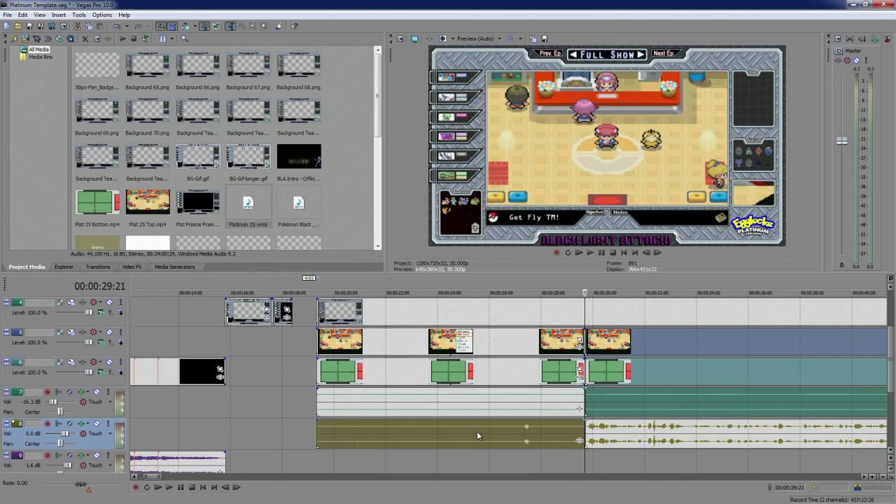
Delete the commentary, game audio and both gameplay video pieces that lie before the split
{"action": "left_click", "coordinate": [477, 433]}
{"action": "key", "text": "Delete"}
{"action": "left_click", "coordinate": [431, 413]}
{"action": "key", "text": "Delete"}
{"action": "left_click", "coordinate": [370, 336]}
{"action": "key", "text": "Delete"}
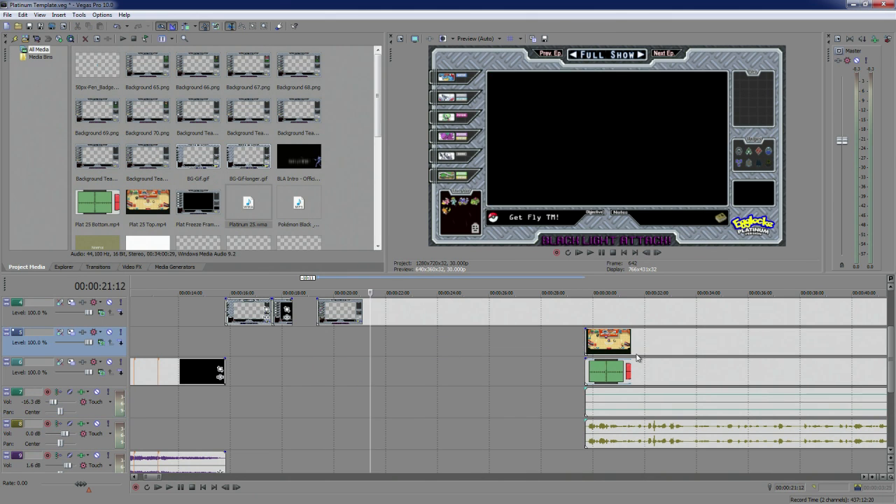
Select the remaining events on tracks 5 to 8 and move them together to start at 00:00:19:10
{"action": "left_click", "coordinate": [636, 343]}
{"action": "scroll", "coordinate": [609, 373], "scroll_direction": "down", "scroll_amount": 4}
{"action": "left_click", "coordinate": [519, 434], "text": "shift"}
{"action": "scroll", "coordinate": [331, 347], "scroll_direction": "up", "scroll_amount": 3}
{"action": "left_click_drag", "start_coordinate": [517, 337], "coordinate": [376, 342]}
{"action": "left_click", "coordinate": [291, 289]}
{"action": "scroll", "coordinate": [557, 347], "scroll_direction": "down", "scroll_amount": 4}
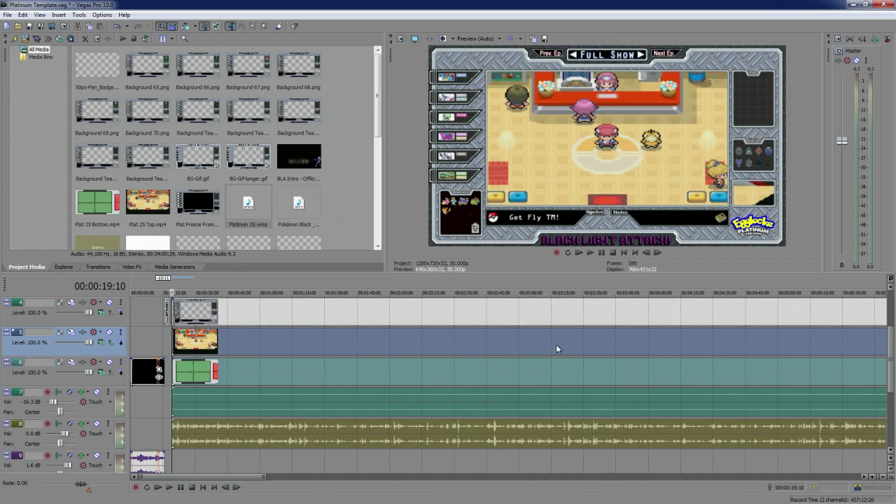
Play the gameplay start from 00:00:19:10 to check the sync of the moved events
{"action": "scroll", "coordinate": [572, 377], "scroll_direction": "up", "scroll_amount": 4}
{"action": "key", "text": "space"}
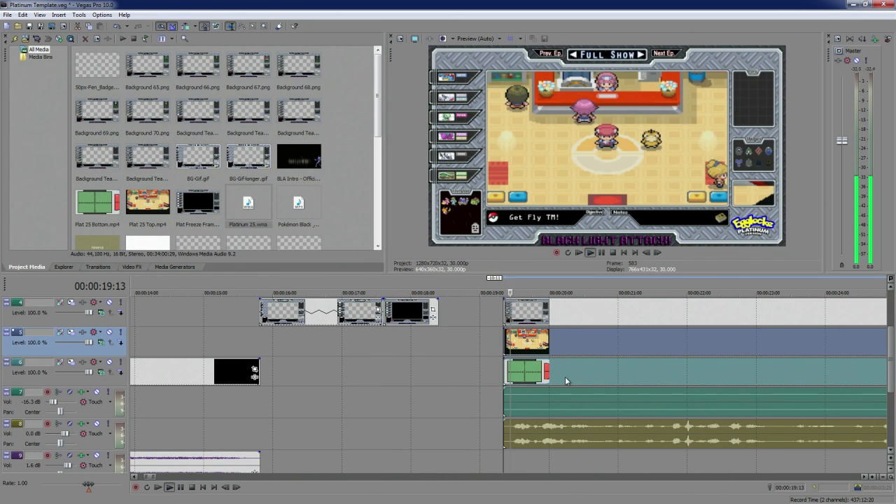
{"action": "key", "text": "space"}
{"action": "scroll", "coordinate": [773, 402], "scroll_direction": "down", "scroll_amount": 5}
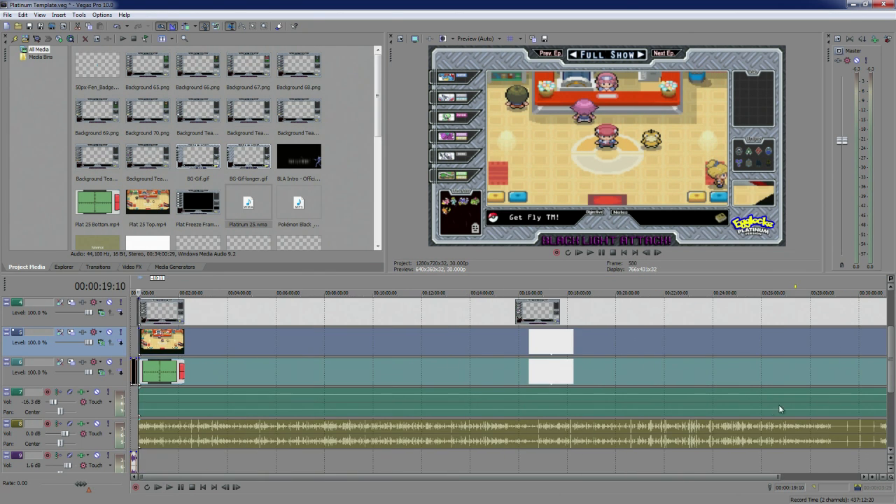
Look over all tracks from the overlays down to the commentary to check the extent of the moved events
{"action": "left_click_drag", "start_coordinate": [893, 366], "coordinate": [893, 331]}
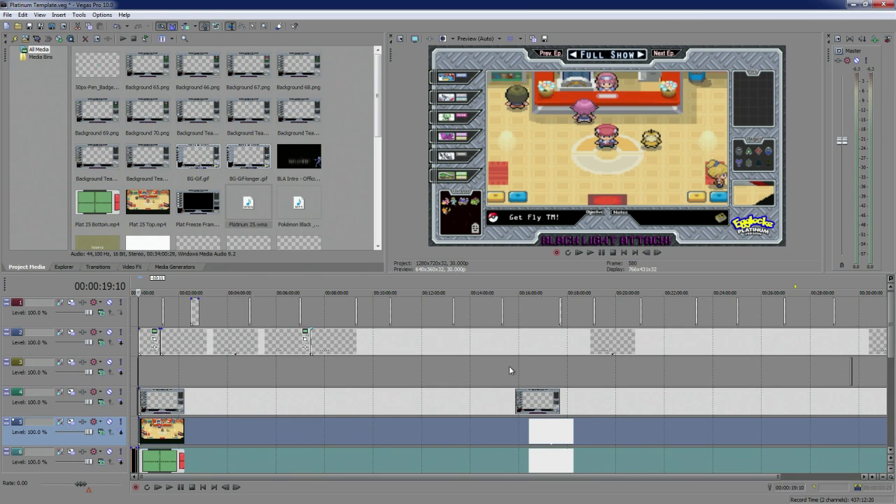
{"action": "scroll", "coordinate": [510, 382], "scroll_direction": "down", "scroll_amount": 1}
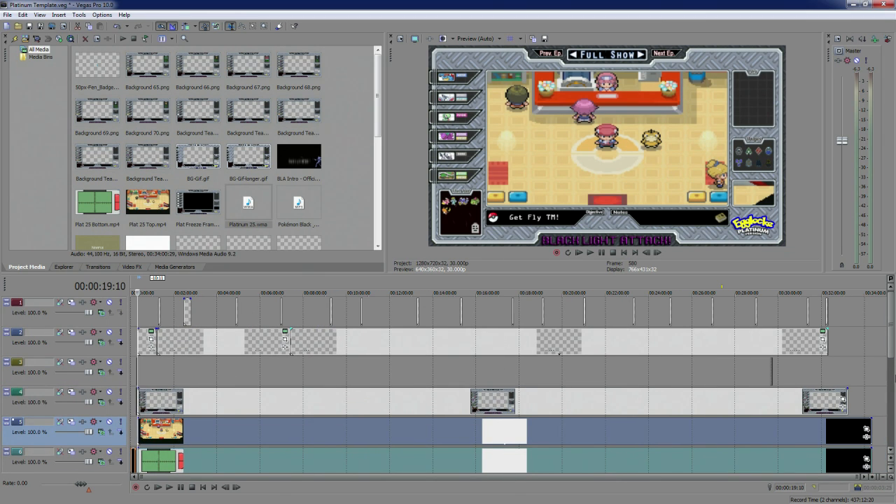
{"action": "left_click_drag", "start_coordinate": [891, 334], "coordinate": [892, 380]}
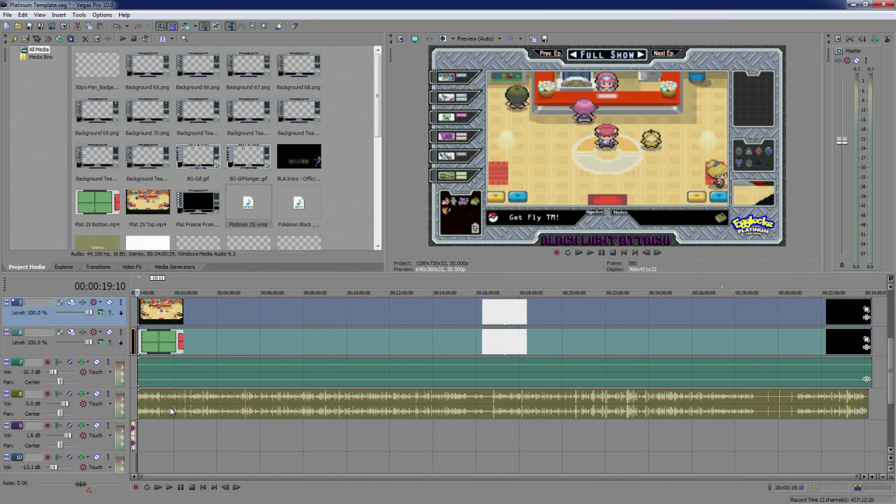
{"action": "scroll", "coordinate": [241, 405], "scroll_direction": "up", "scroll_amount": 10}
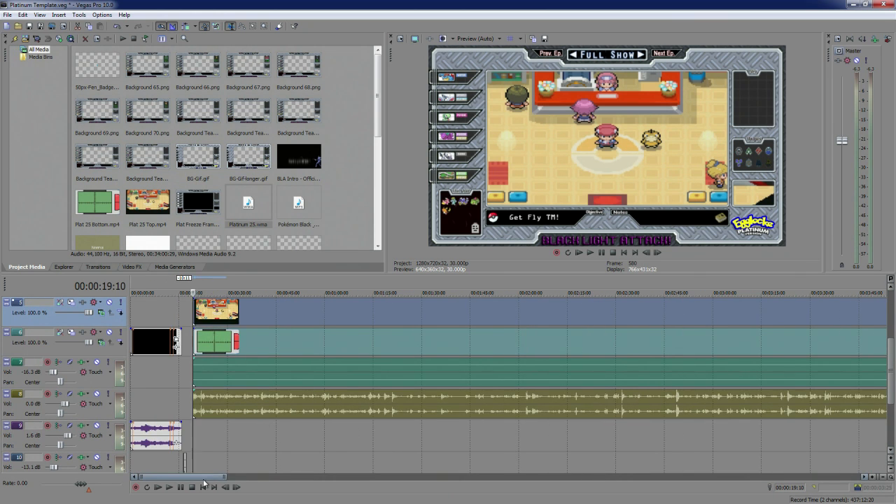
{"action": "left_click_drag", "start_coordinate": [204, 478], "coordinate": [785, 451]}
{"action": "scroll", "coordinate": [467, 366], "scroll_direction": "down", "scroll_amount": 6}
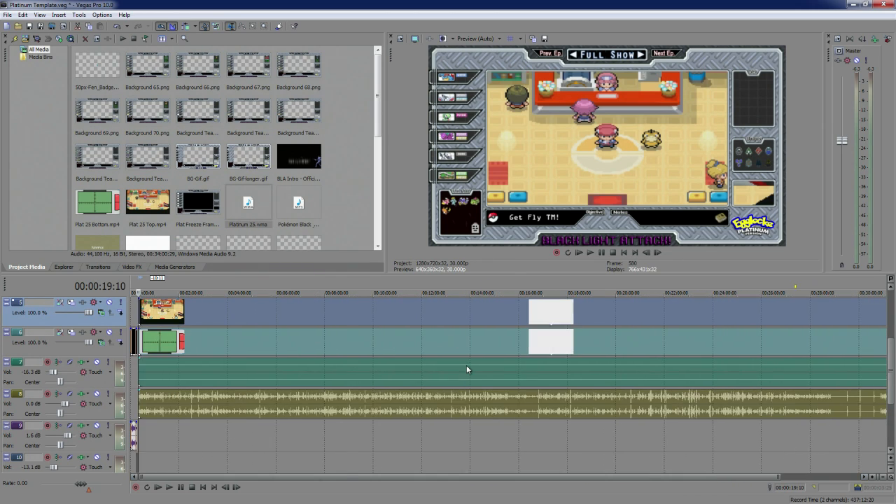
Examine the quiet stretch of the commentary on track 8 around 00:28:57:02
{"action": "left_click", "coordinate": [756, 420]}
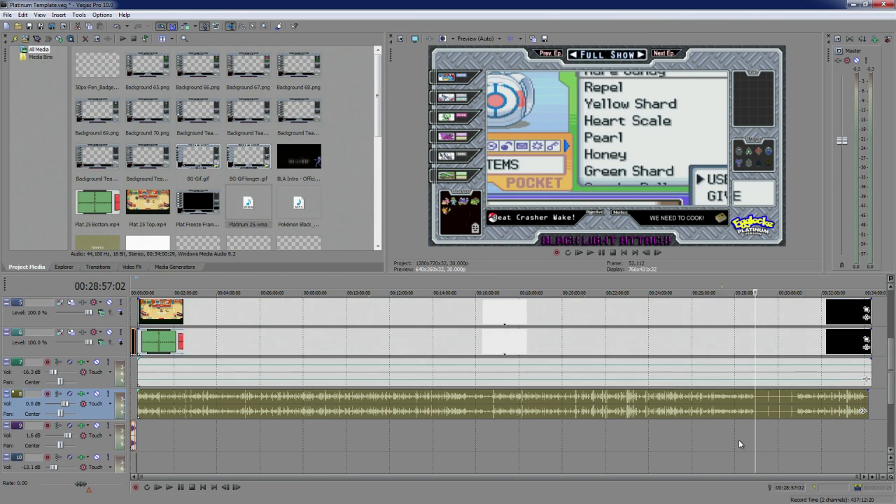
{"action": "scroll", "coordinate": [551, 420], "scroll_direction": "up", "scroll_amount": 4}
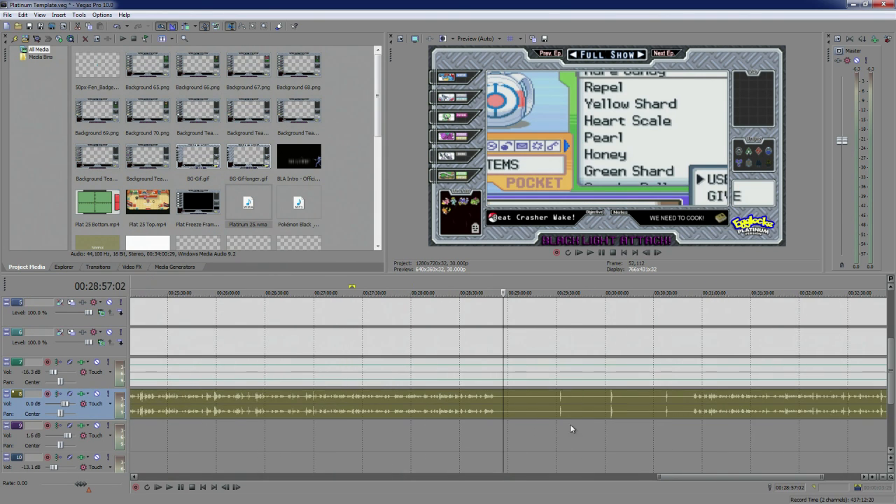
{"action": "left_click_drag", "start_coordinate": [530, 411], "coordinate": [526, 405]}
{"action": "left_click", "coordinate": [527, 405]}
{"action": "left_click", "coordinate": [474, 404]}
{"action": "scroll", "coordinate": [466, 404], "scroll_direction": "down", "scroll_amount": 5}
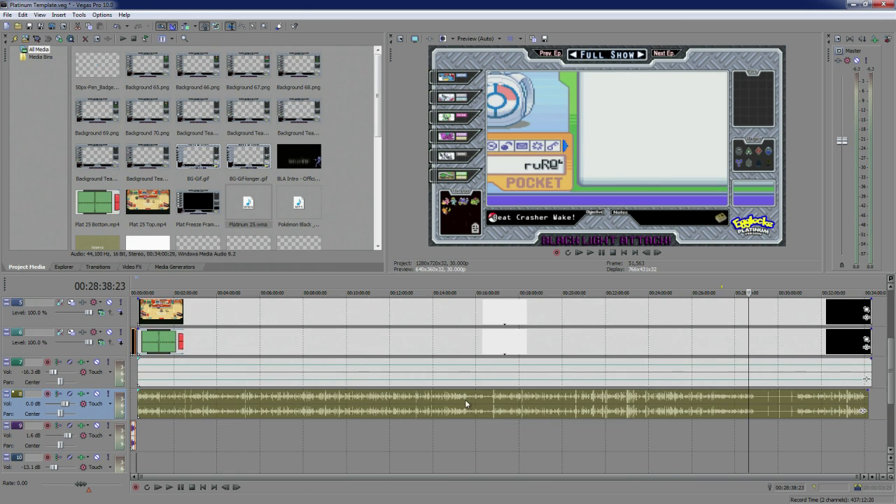
{"action": "scroll", "coordinate": [892, 344], "scroll_direction": "up", "scroll_amount": 1}
Preview the gameplay at 00:03:27:15 and inspect the background overlay on track 4 in Event Pan/Crop
{"action": "left_click", "coordinate": [206, 339]}
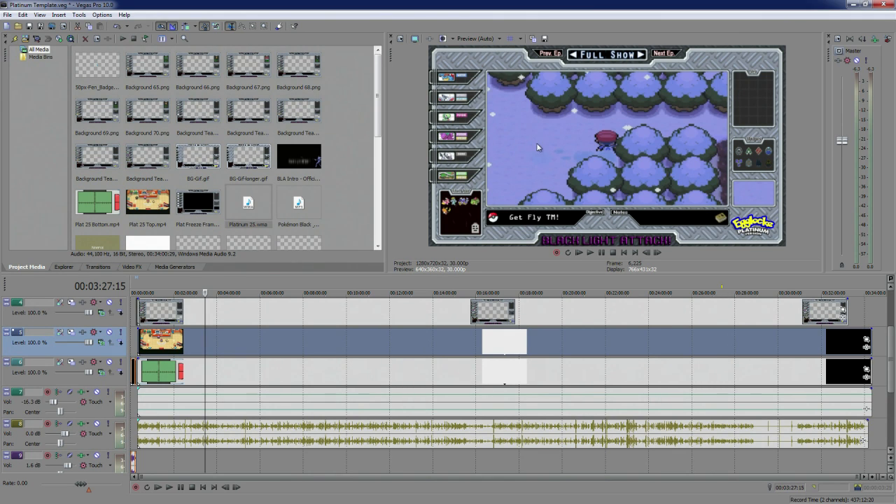
{"action": "left_click_drag", "start_coordinate": [892, 371], "coordinate": [891, 329]}
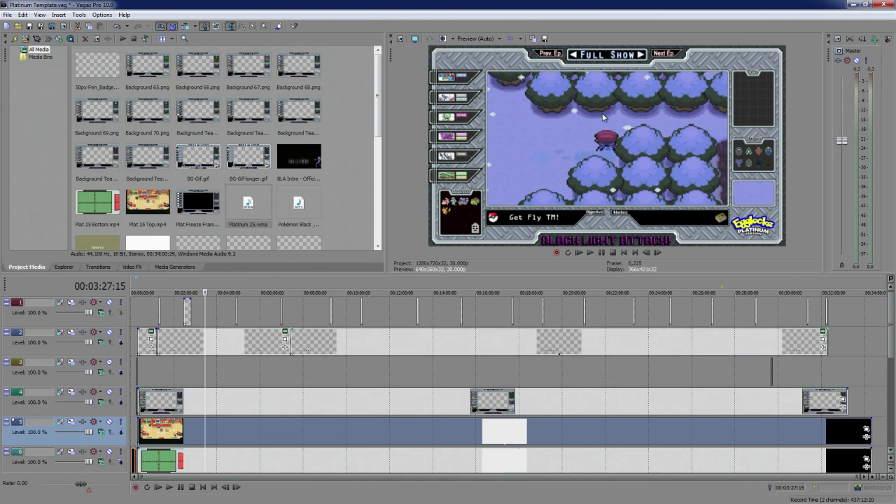
{"action": "left_click", "coordinate": [450, 401]}
{"action": "left_click", "coordinate": [844, 400]}
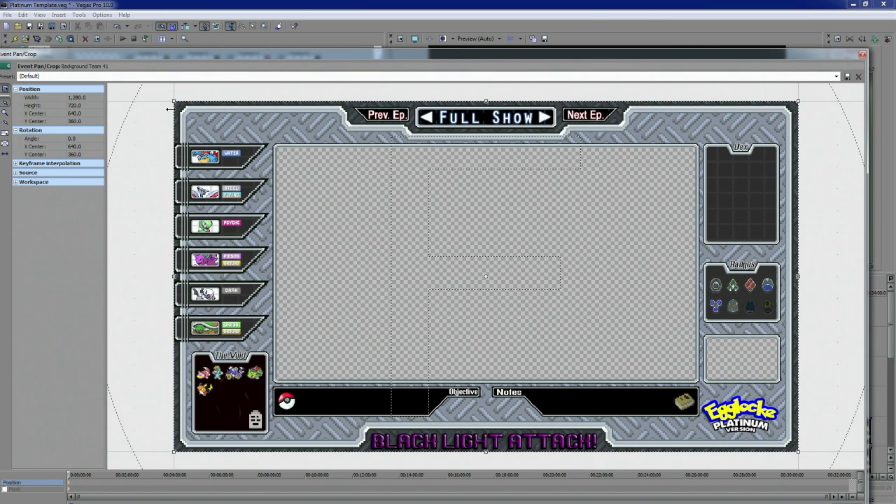
{"action": "left_click", "coordinate": [863, 54]}
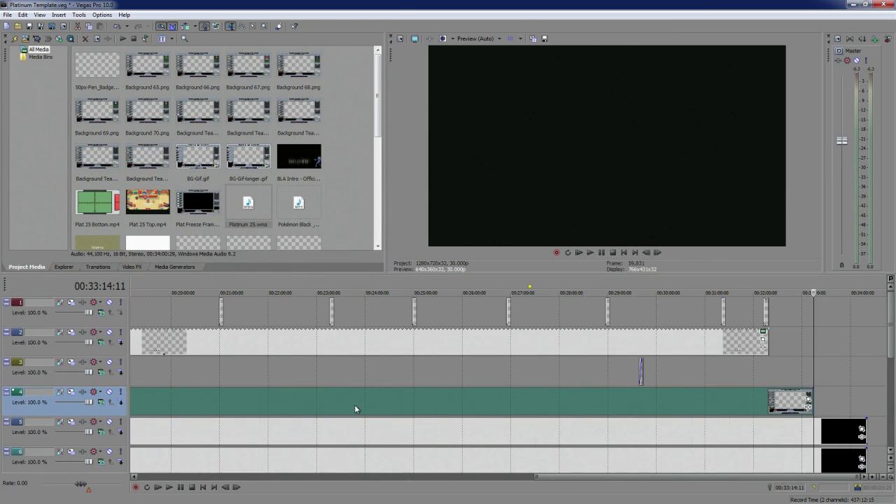
Preview the layout at several points along track 4, including 00:16:00:29, and inspect the background's Pan/Crop framing again
{"action": "left_click", "coordinate": [253, 405]}
{"action": "left_click", "coordinate": [198, 410]}
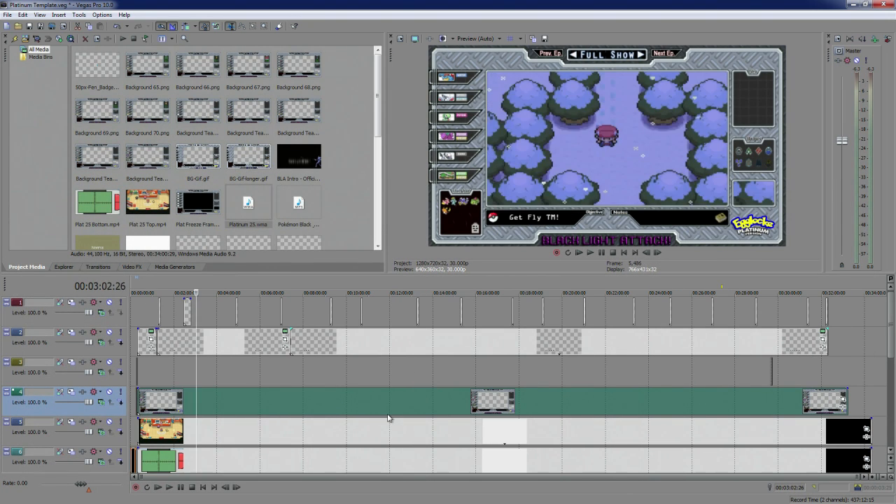
{"action": "left_click", "coordinate": [390, 416]}
{"action": "left_click", "coordinate": [446, 413]}
{"action": "left_click", "coordinate": [476, 413]}
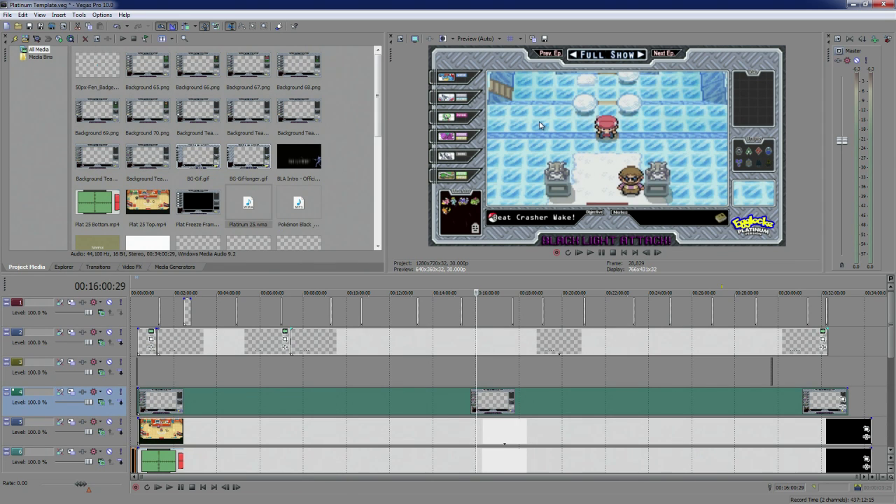
{"action": "left_click", "coordinate": [844, 401]}
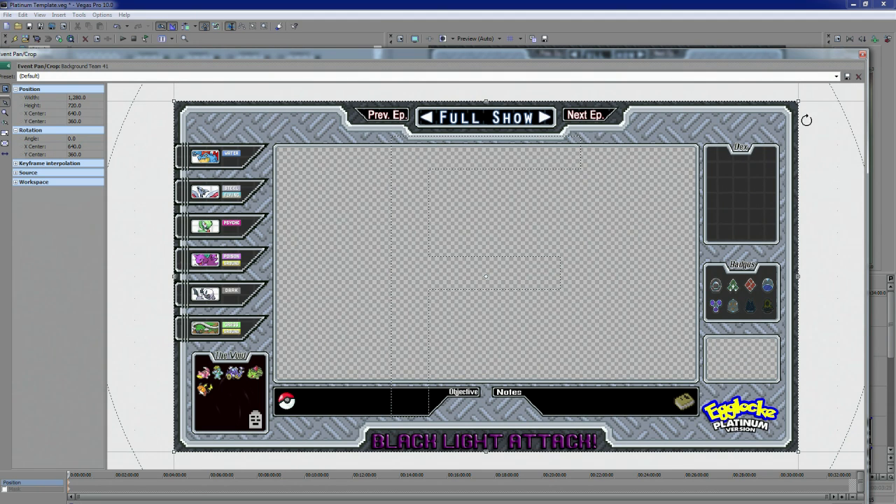
{"action": "left_click", "coordinate": [864, 56]}
Apply the Plat Top Center Pan/Crop preset to the top-screen gameplay clip on track 5
{"action": "left_click", "coordinate": [799, 432]}
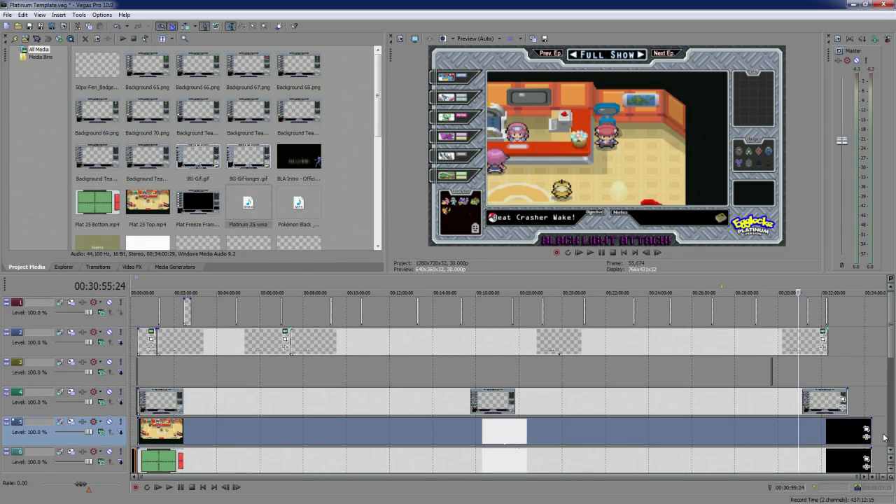
{"action": "left_click", "coordinate": [867, 430]}
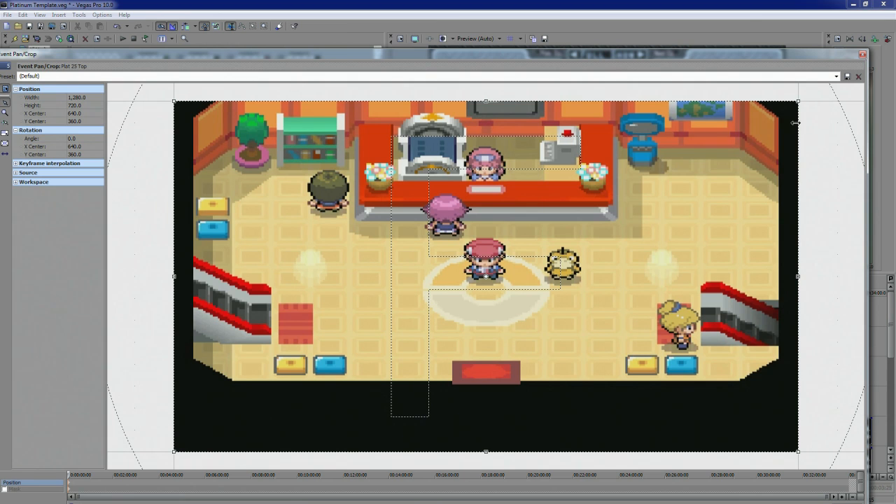
{"action": "left_click", "coordinate": [837, 76]}
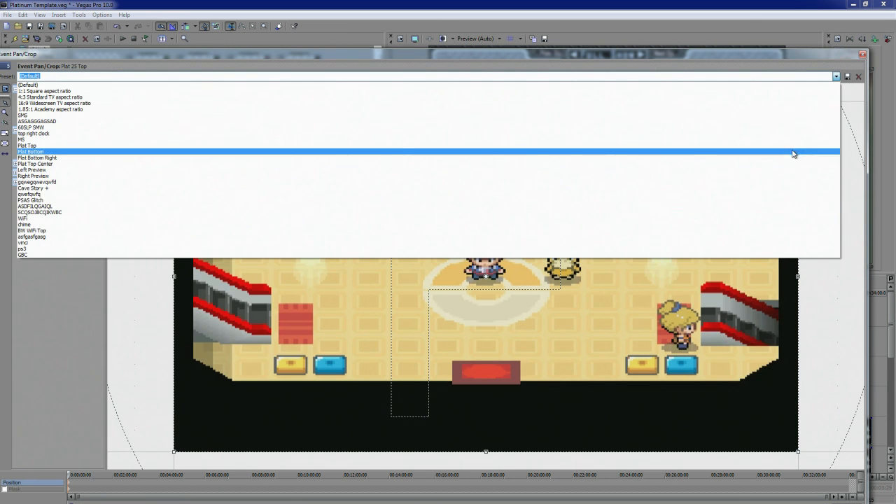
{"action": "left_click", "coordinate": [793, 169]}
{"action": "left_click", "coordinate": [863, 54]}
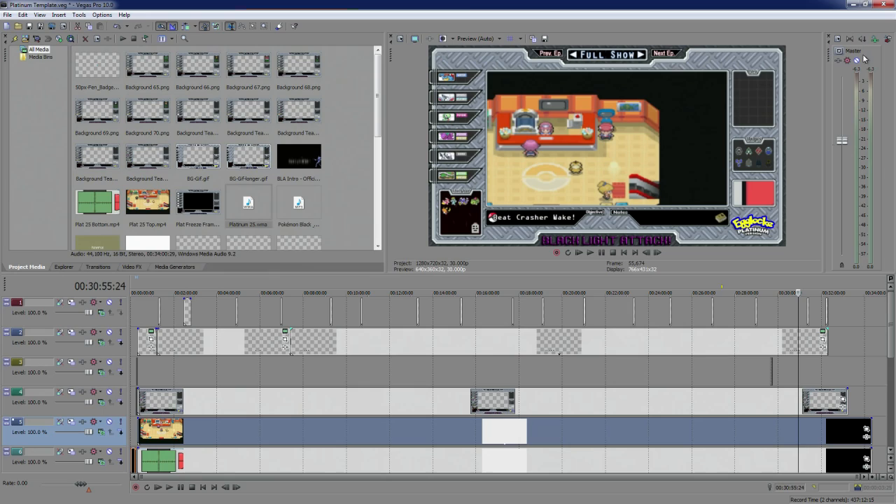
Reset the top-screen clip's Pan/Crop to Default and reapply the Plat Top Center preset while watching the preview
{"action": "left_click", "coordinate": [866, 430]}
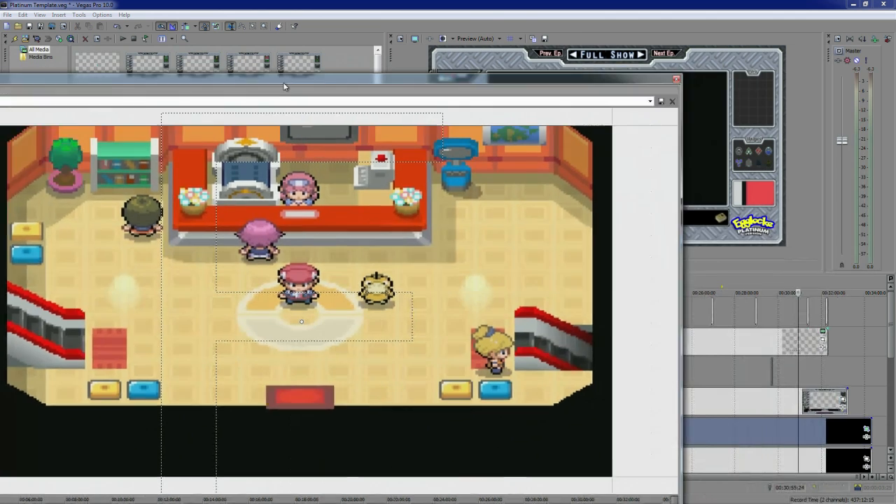
{"action": "left_click_drag", "start_coordinate": [283, 82], "coordinate": [176, 166]}
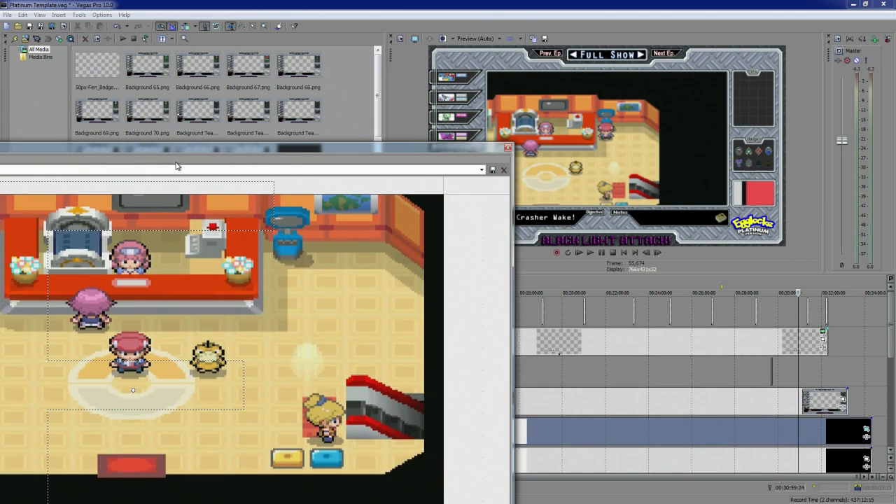
{"action": "left_click", "coordinate": [481, 169]}
{"action": "left_click", "coordinate": [473, 181]}
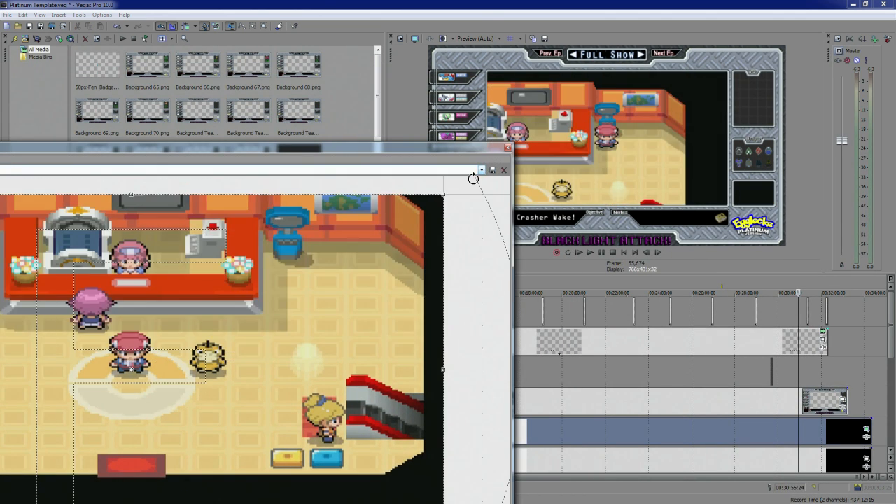
{"action": "left_click", "coordinate": [482, 170]}
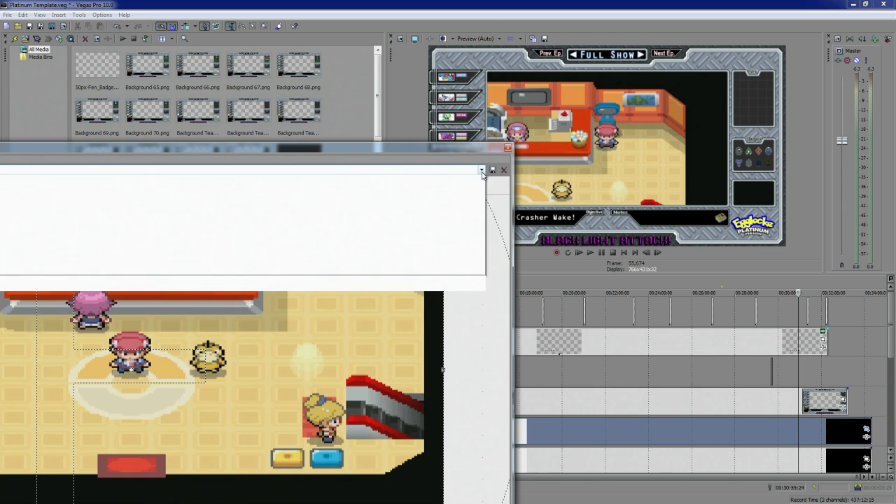
{"action": "left_click", "coordinate": [412, 263]}
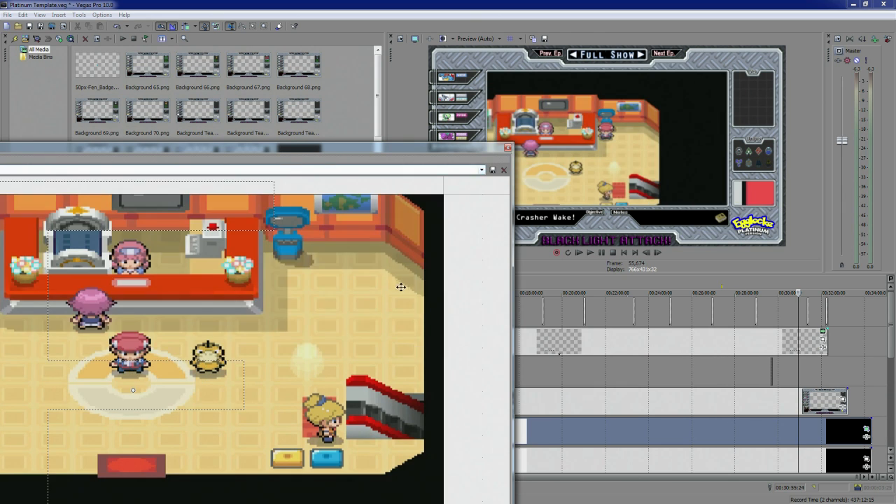
{"action": "left_click", "coordinate": [507, 148]}
Apply the Plat Bottom Right Pan/Crop preset to the bottom-screen gameplay clip on track 6
{"action": "left_click", "coordinate": [837, 468]}
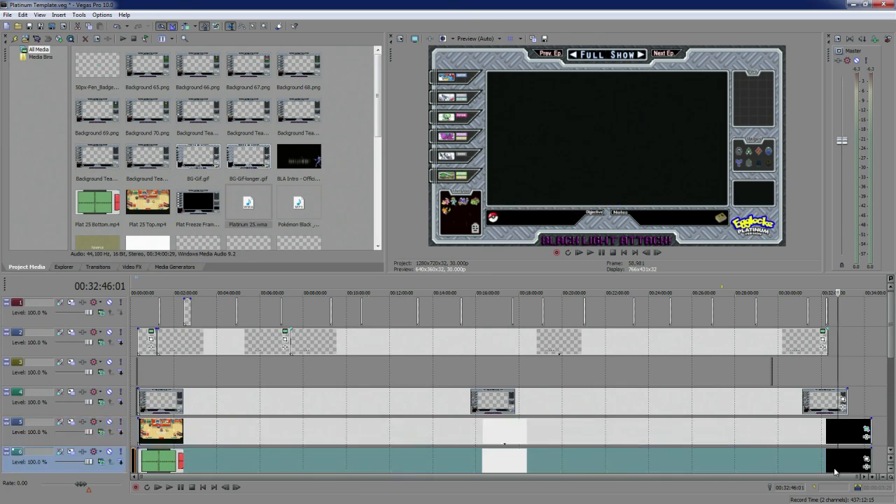
{"action": "left_click", "coordinate": [867, 461]}
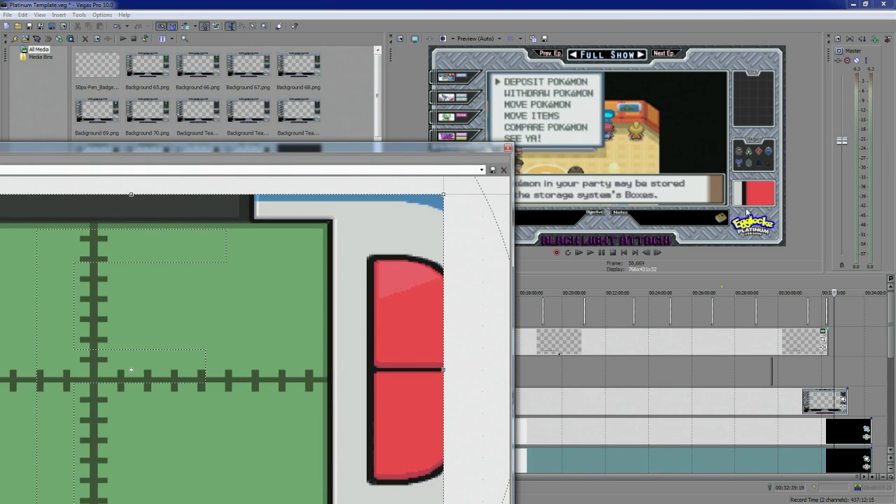
{"action": "left_click", "coordinate": [482, 171]}
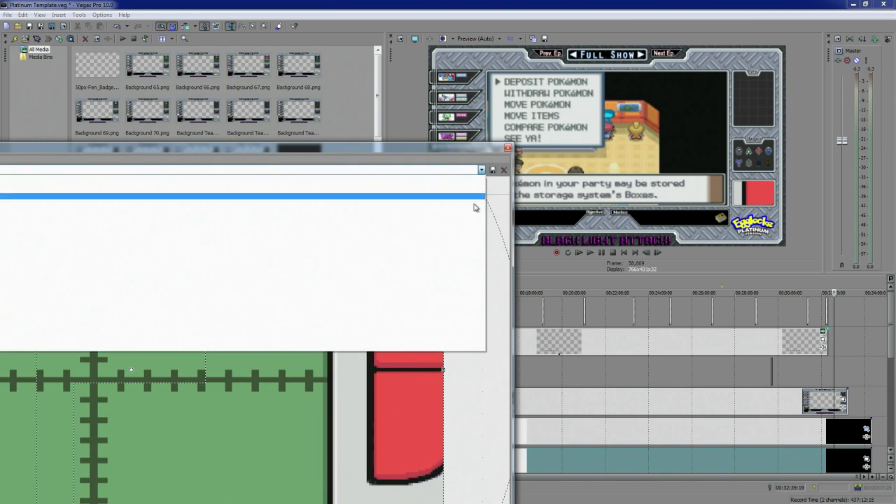
{"action": "left_click", "coordinate": [465, 252]}
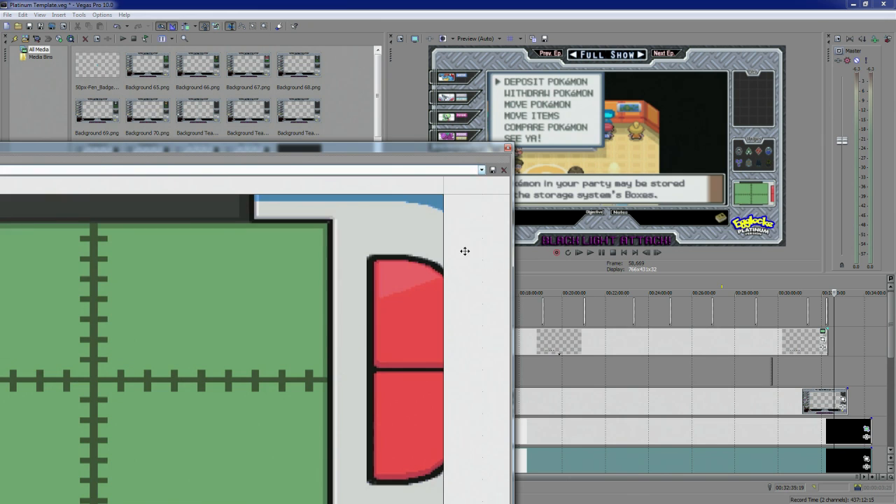
{"action": "left_click", "coordinate": [508, 148]}
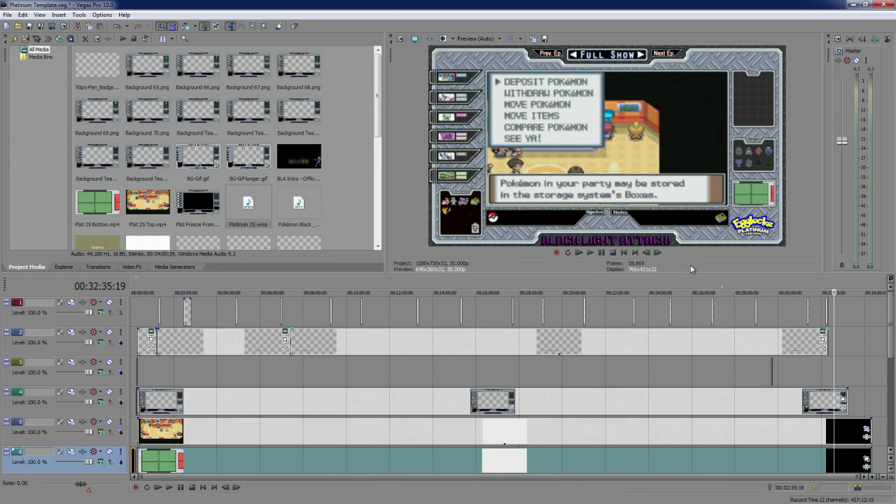
Inspect the top-screen clip's crop frame in Event Pan/Crop and the timeline around 00:32:35:19
{"action": "left_click", "coordinate": [868, 431]}
{"action": "scroll", "coordinate": [339, 285], "scroll_direction": "down", "scroll_amount": 5}
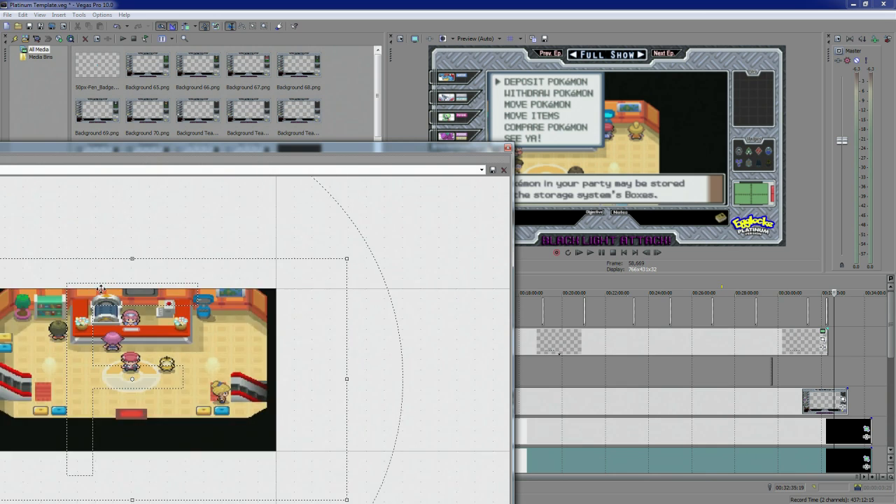
{"action": "left_click_drag", "start_coordinate": [186, 157], "coordinate": [296, 118]}
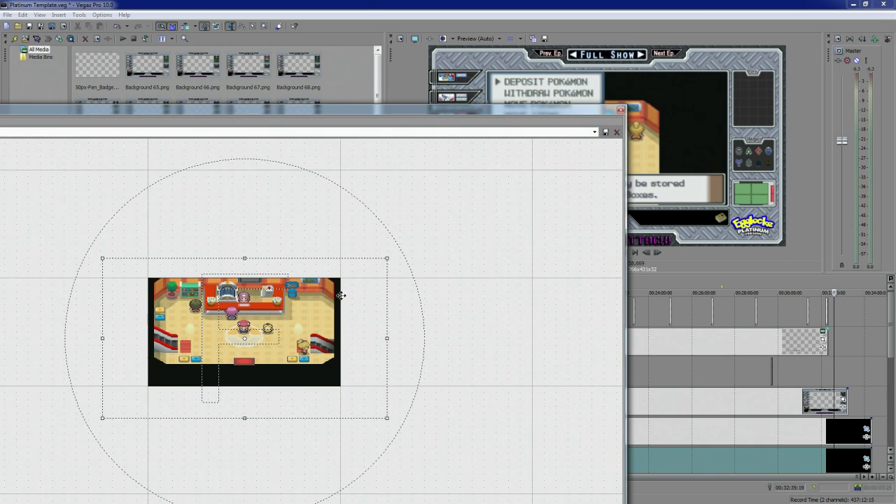
{"action": "left_click", "coordinate": [620, 111]}
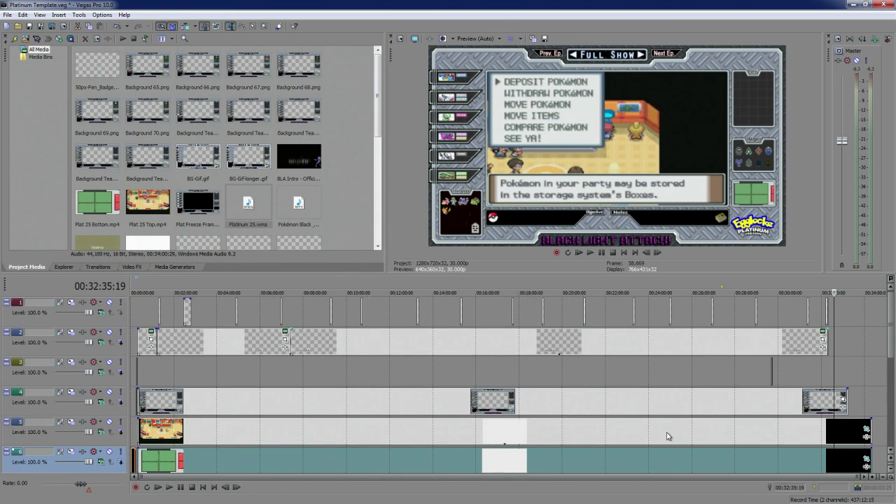
{"action": "scroll", "coordinate": [667, 436], "scroll_direction": "up", "scroll_amount": 10}
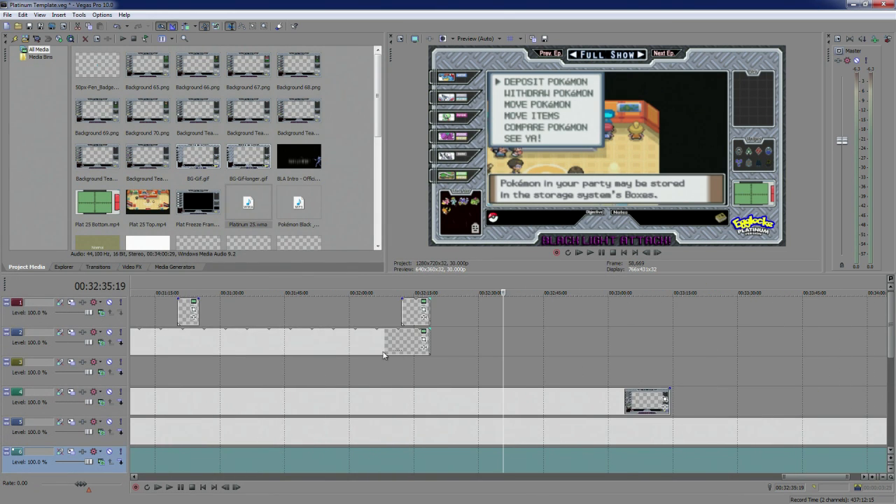
Examine the track 3 overlay event and the Rare Candy gameplay between about 00:29:38 and 00:29:42
{"action": "scroll", "coordinate": [413, 349], "scroll_direction": "down", "scroll_amount": 8}
{"action": "left_click", "coordinate": [720, 289]}
{"action": "scroll", "coordinate": [742, 405], "scroll_direction": "up", "scroll_amount": 12}
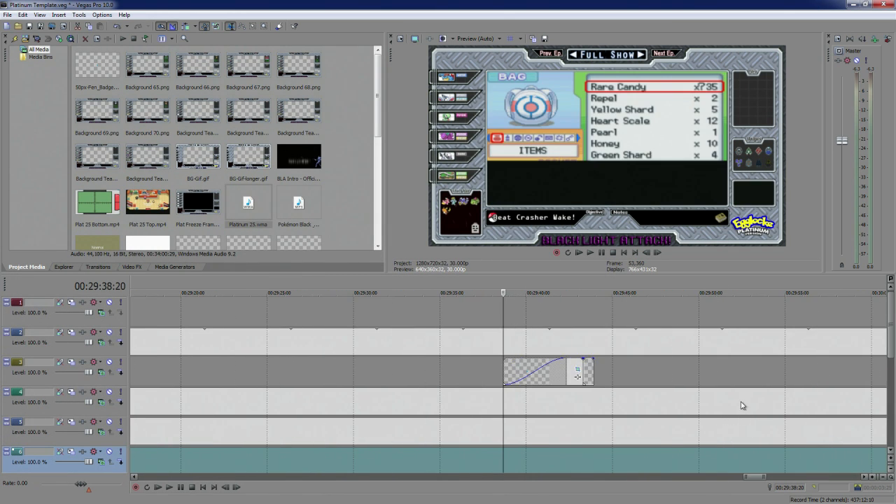
{"action": "left_click", "coordinate": [569, 373]}
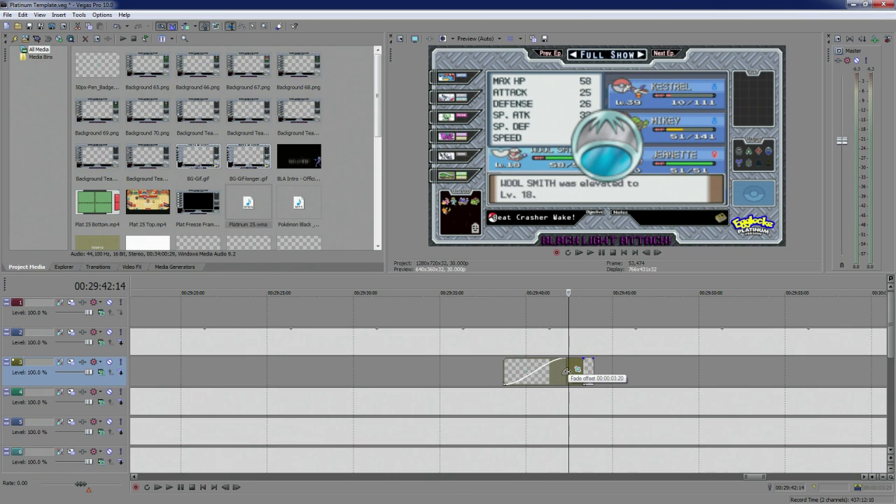
{"action": "scroll", "coordinate": [848, 444], "scroll_direction": "down", "scroll_amount": 3}
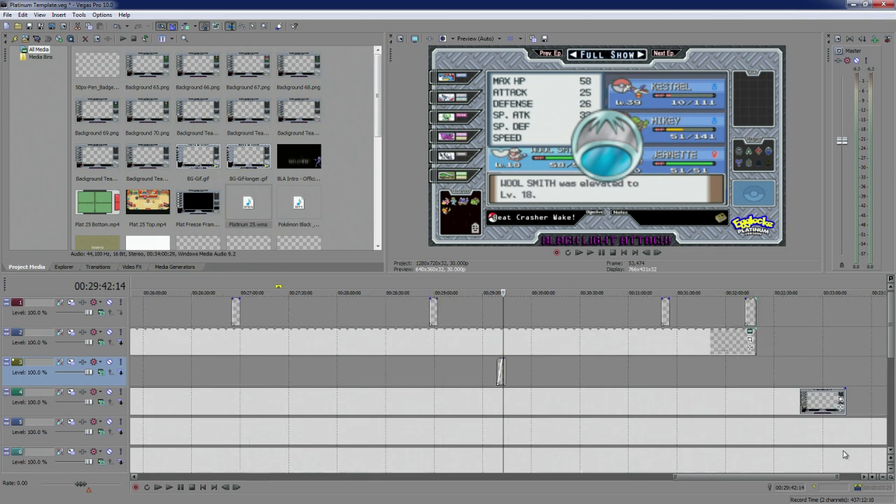
{"action": "left_click_drag", "start_coordinate": [890, 334], "coordinate": [891, 369]}
{"action": "scroll", "coordinate": [515, 457], "scroll_direction": "down", "scroll_amount": 5}
{"action": "scroll", "coordinate": [515, 457], "scroll_direction": "up", "scroll_amount": 2}
Split the commentary clip on track 8 at 00:28:51:29, just after the talking stops before the silent stretch
{"action": "left_click", "coordinate": [515, 439]}
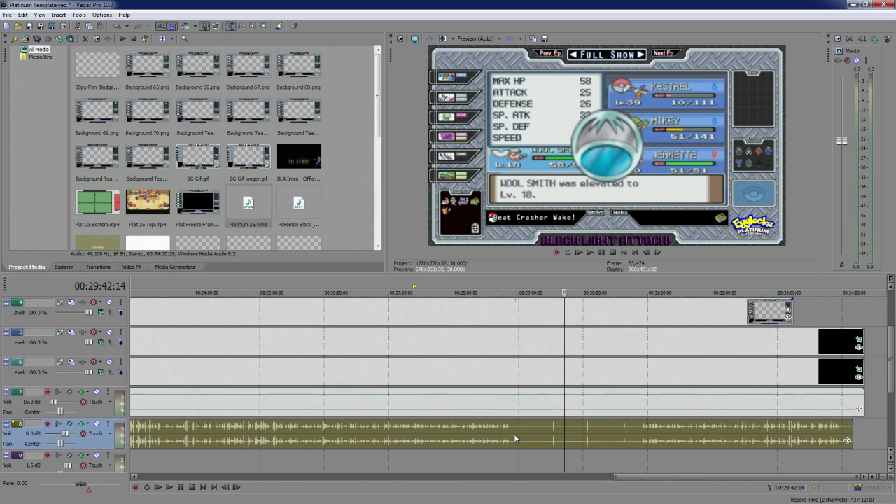
{"action": "left_click", "coordinate": [511, 439]}
{"action": "scroll", "coordinate": [532, 460], "scroll_direction": "up", "scroll_amount": 3}
{"action": "scroll", "coordinate": [532, 458], "scroll_direction": "up", "scroll_amount": 3}
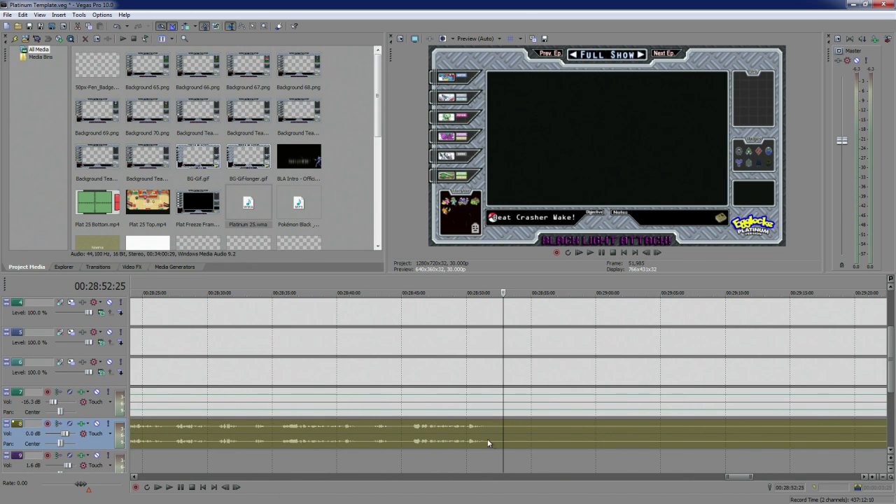
{"action": "left_click", "coordinate": [477, 439]}
{"action": "left_click", "coordinate": [492, 443]}
{"action": "left_click", "coordinate": [457, 437]}
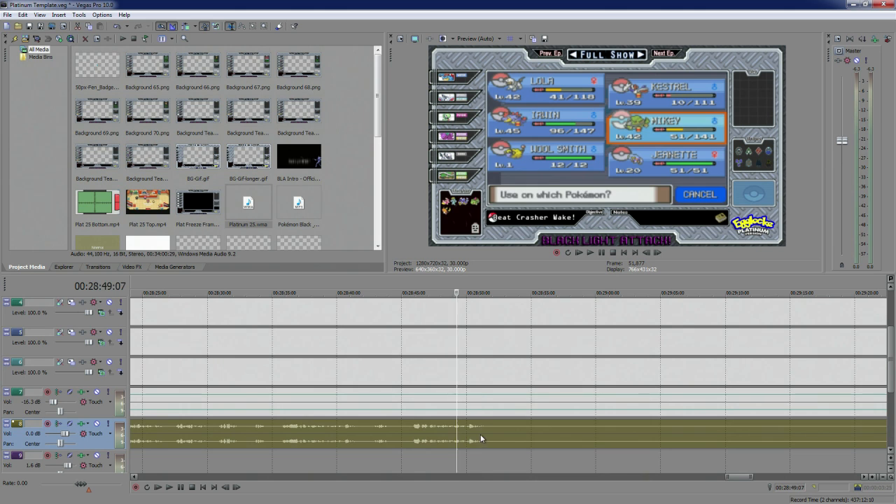
{"action": "left_click", "coordinate": [481, 435]}
{"action": "left_click", "coordinate": [470, 437]}
{"action": "key", "text": "space"}
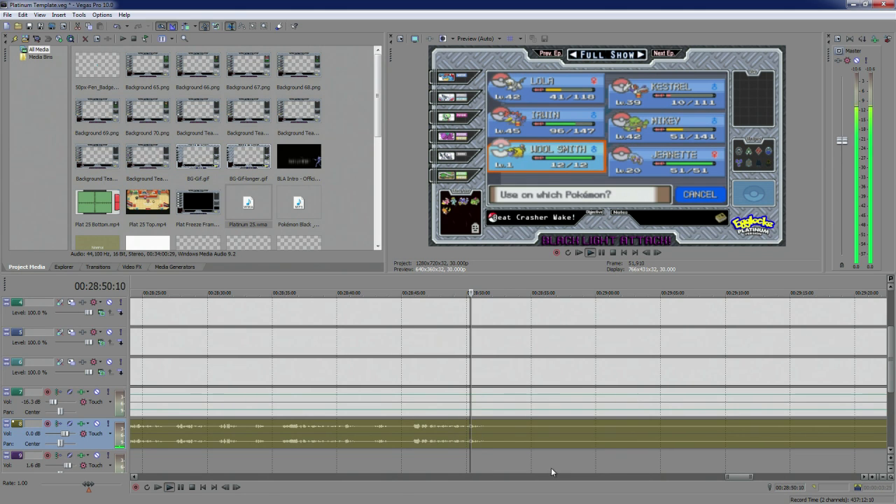
{"action": "left_click", "coordinate": [492, 432]}
{"action": "key", "text": "space"}
{"action": "scroll", "coordinate": [489, 436], "scroll_direction": "down", "scroll_amount": 10}
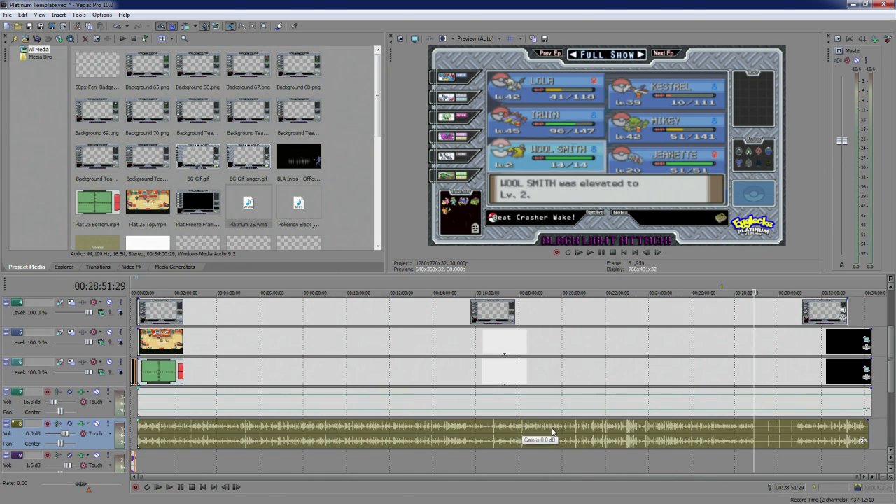
Split the commentary clip on track 8 again at 00:29:31:21, just before the first sound spike
{"action": "scroll", "coordinate": [643, 453], "scroll_direction": "up", "scroll_amount": 8}
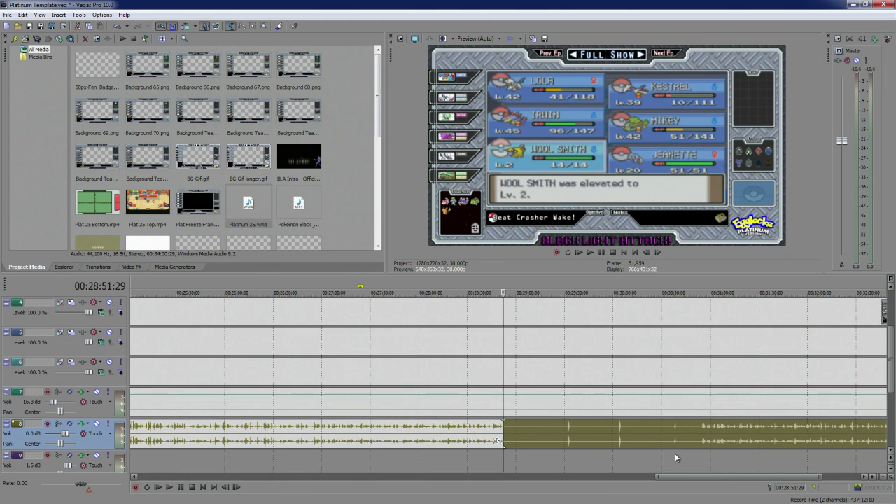
{"action": "left_click", "coordinate": [565, 442]}
{"action": "scroll", "coordinate": [562, 442], "scroll_direction": "down", "scroll_amount": 2}
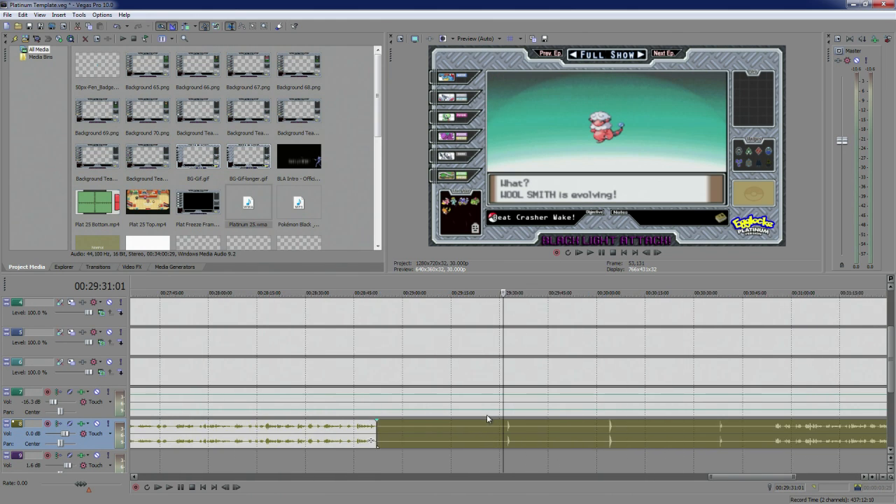
{"action": "mouse_move", "coordinate": [892, 373]}
{"action": "left_mouse_down"}
{"action": "mouse_move", "coordinate": [892, 363]}
{"action": "mouse_move", "coordinate": [892, 373]}
{"action": "left_mouse_up"}
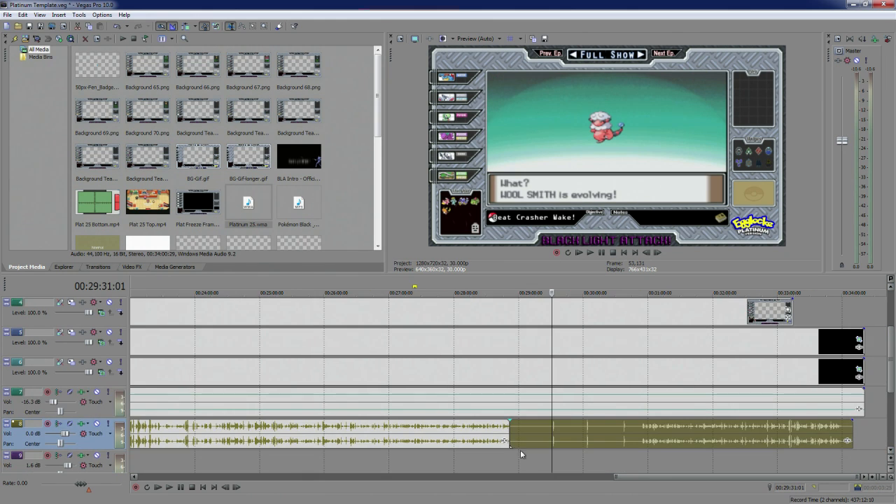
{"action": "key", "text": "space"}
{"action": "scroll", "coordinate": [526, 458], "scroll_direction": "up", "scroll_amount": 6}
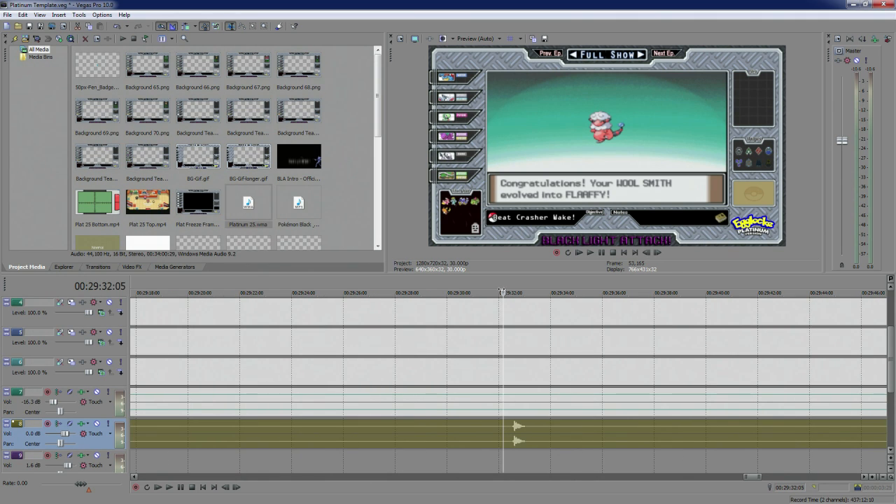
{"action": "key", "text": "space"}
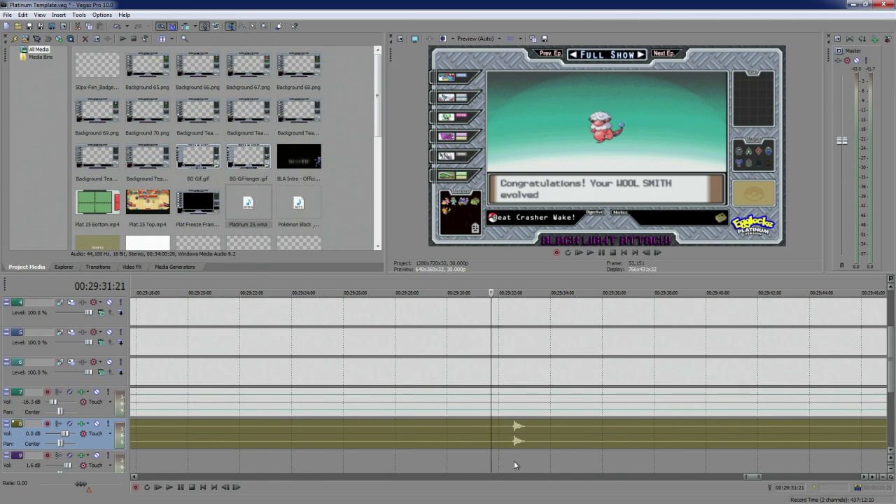
{"action": "scroll", "coordinate": [532, 429], "scroll_direction": "down", "scroll_amount": 6}
{"action": "scroll", "coordinate": [487, 428], "scroll_direction": "up", "scroll_amount": 3}
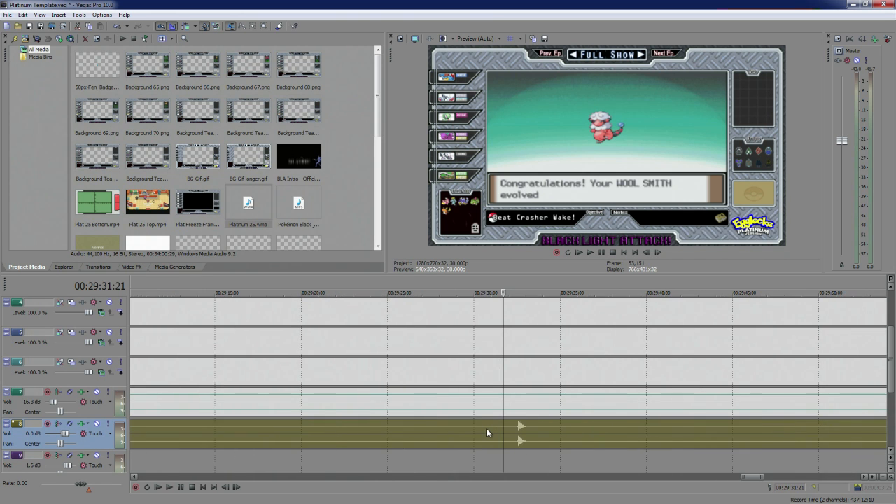
{"action": "key", "text": "s"}
Split the gameplay clips on tracks 5 to 7 at 00:28:51:29 and 00:29:31:21, and delete the silent commentary between those points
{"action": "scroll", "coordinate": [488, 434], "scroll_direction": "down", "scroll_amount": 5}
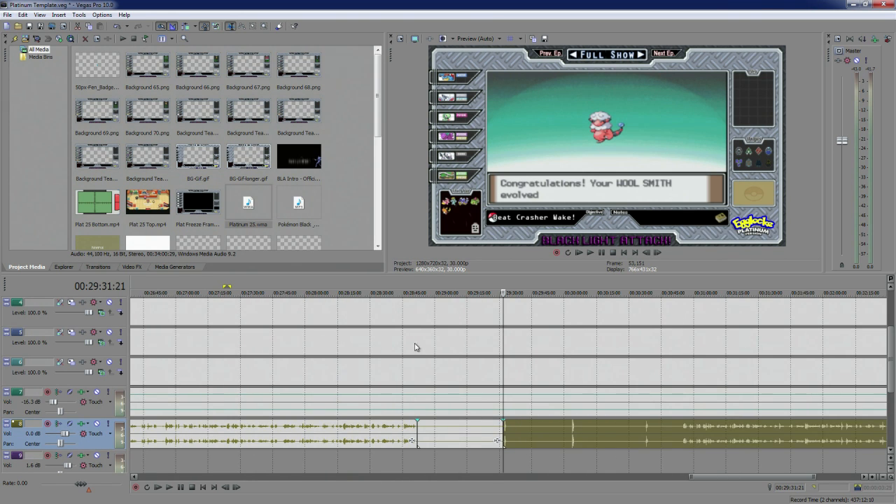
{"action": "scroll", "coordinate": [421, 351], "scroll_direction": "down", "scroll_amount": 3}
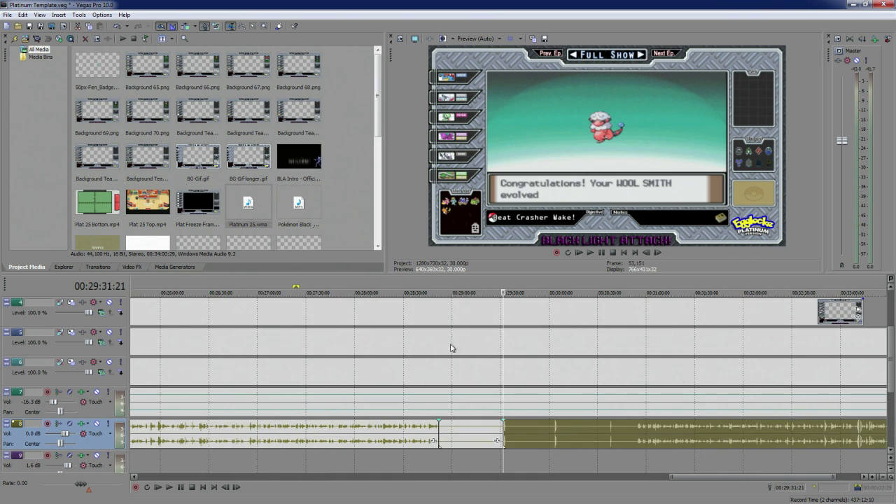
{"action": "left_click", "coordinate": [439, 342]}
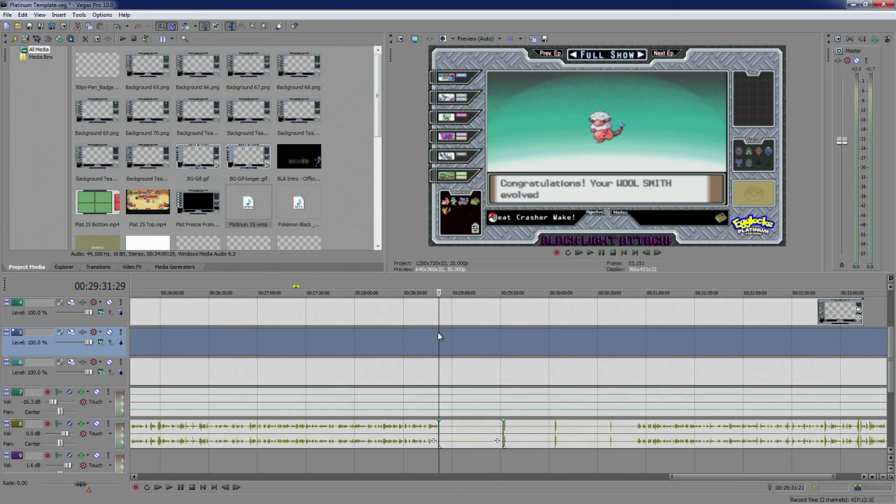
{"action": "left_click", "coordinate": [504, 287], "text": "shift"}
{"action": "scroll", "coordinate": [496, 358], "scroll_direction": "up", "scroll_amount": 4}
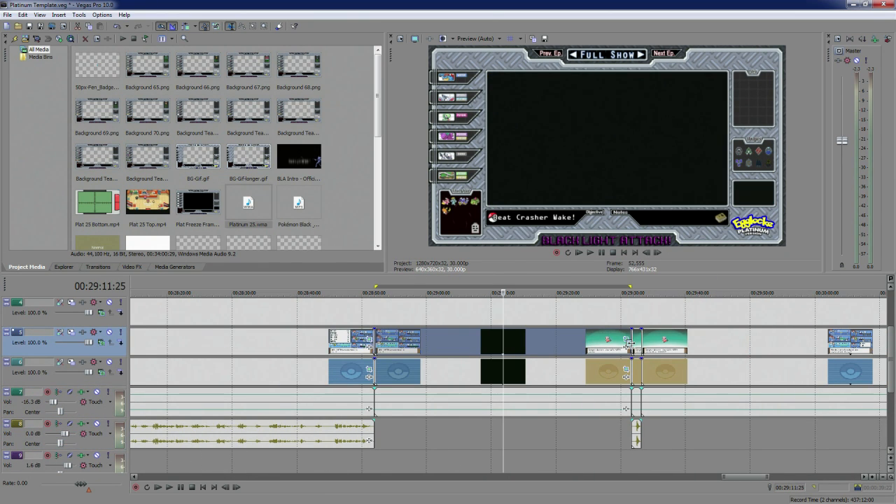
Speed up the split top- and bottom-screen gameplay clips on tracks 5 and 6 by time-compressing them to end at 00:29:01:27
{"action": "left_click", "coordinate": [438, 343]}
{"action": "left_click", "coordinate": [379, 347]}
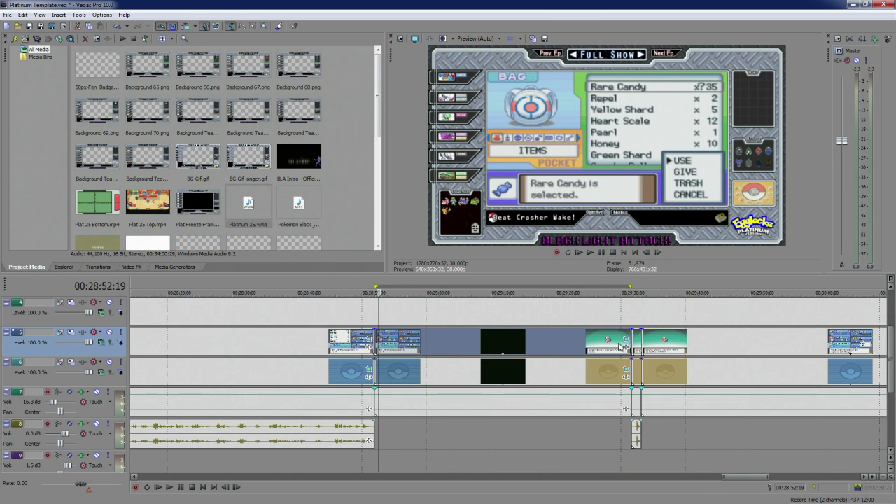
{"action": "mouse_move", "coordinate": [629, 345]}
{"action": "left_mouse_down"}
{"action": "mouse_move", "coordinate": [490, 345]}
{"action": "mouse_move", "coordinate": [637, 345]}
{"action": "mouse_move", "coordinate": [629, 345]}
{"action": "left_mouse_up"}
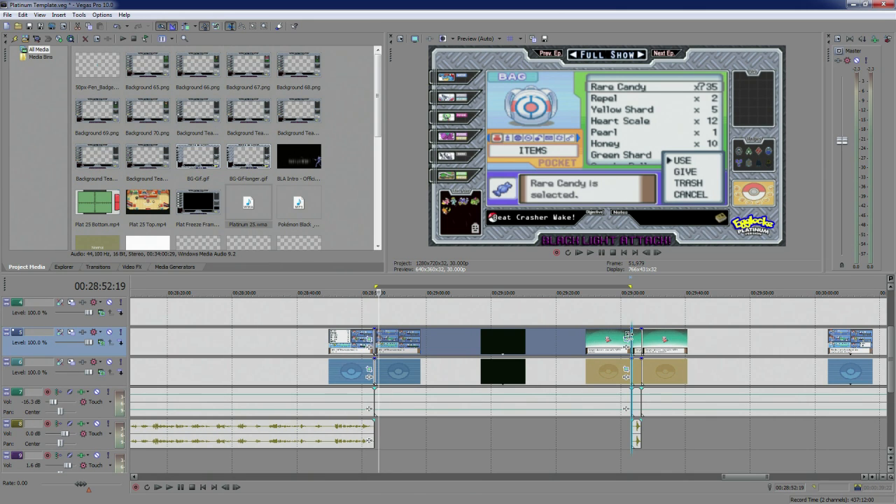
{"action": "left_click_drag", "start_coordinate": [629, 337], "coordinate": [440, 337]}
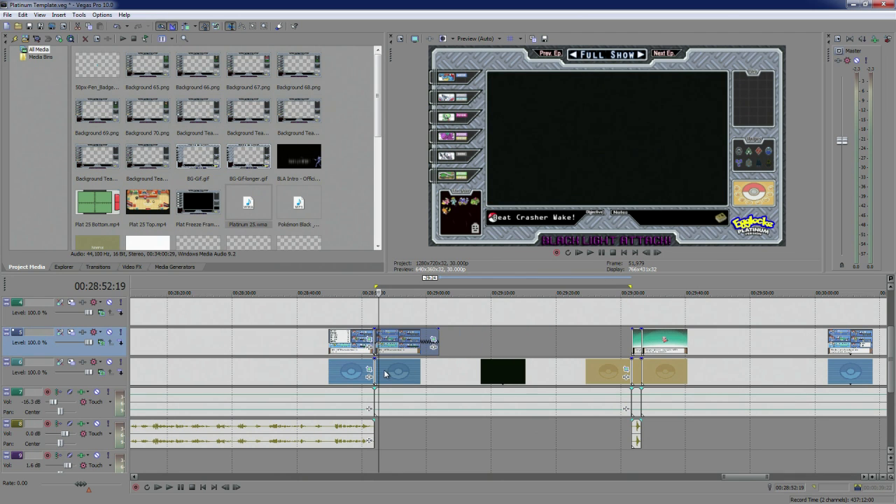
{"action": "key", "text": "space"}
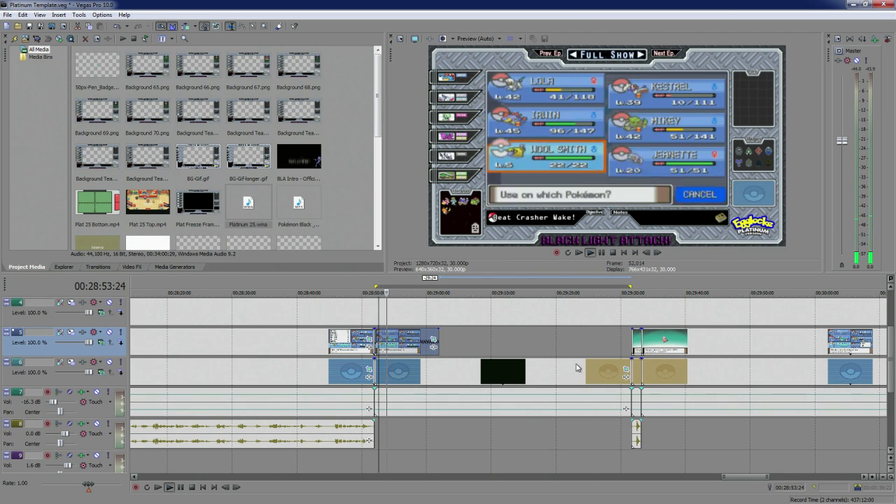
{"action": "key", "text": "space"}
{"action": "left_click", "coordinate": [599, 374]}
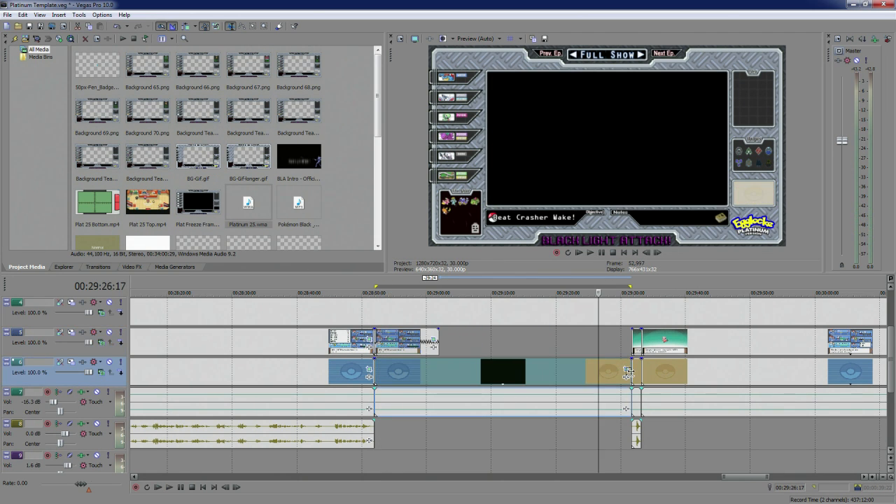
{"action": "left_click_drag", "start_coordinate": [629, 372], "coordinate": [439, 372]}
Set the loop region over the sped-up clips, from 00:28:51:29 to 00:29:01:27
{"action": "left_click", "coordinate": [379, 283]}
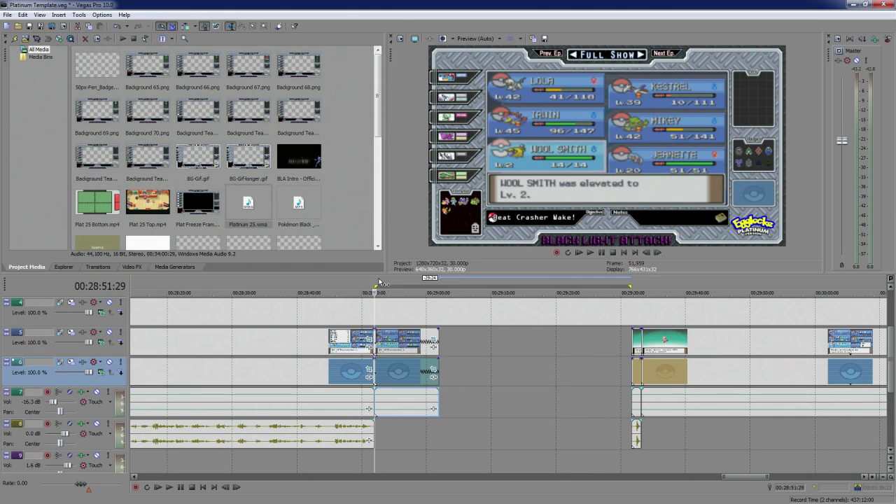
{"action": "left_click_drag", "start_coordinate": [373, 285], "coordinate": [439, 287]}
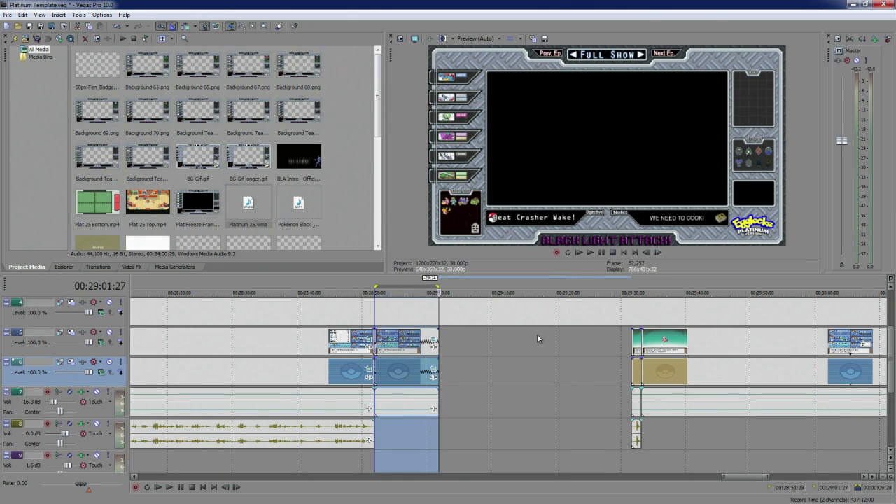
{"action": "scroll", "coordinate": [393, 337], "scroll_direction": "down", "scroll_amount": 3}
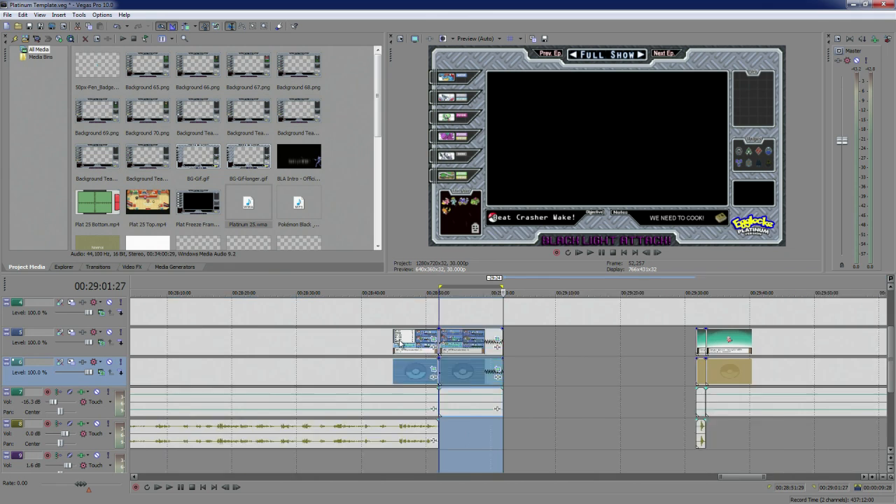
{"action": "scroll", "coordinate": [400, 343], "scroll_direction": "up", "scroll_amount": 3}
{"action": "scroll", "coordinate": [539, 341], "scroll_direction": "up", "scroll_amount": 5}
{"action": "left_click", "coordinate": [463, 349]}
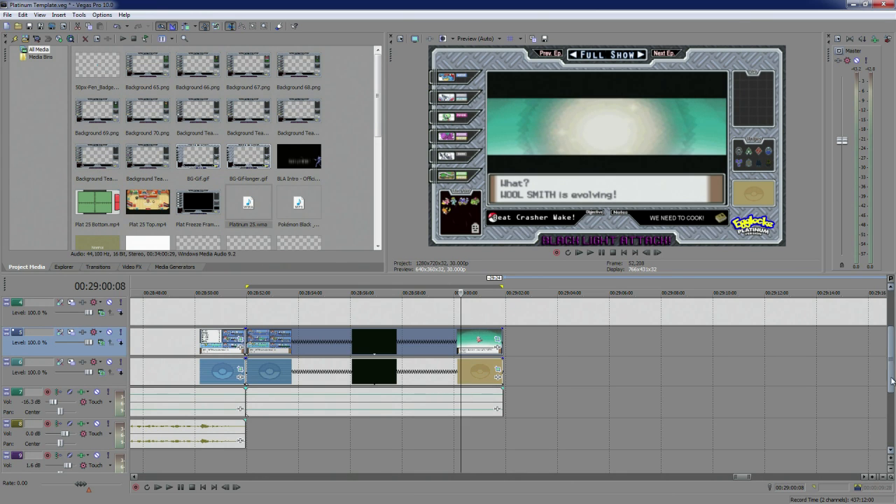
Mute overlay tracks 1 to 4 so that only the gameplay screens show in the preview
{"action": "left_click_drag", "start_coordinate": [891, 356], "coordinate": [895, 327]}
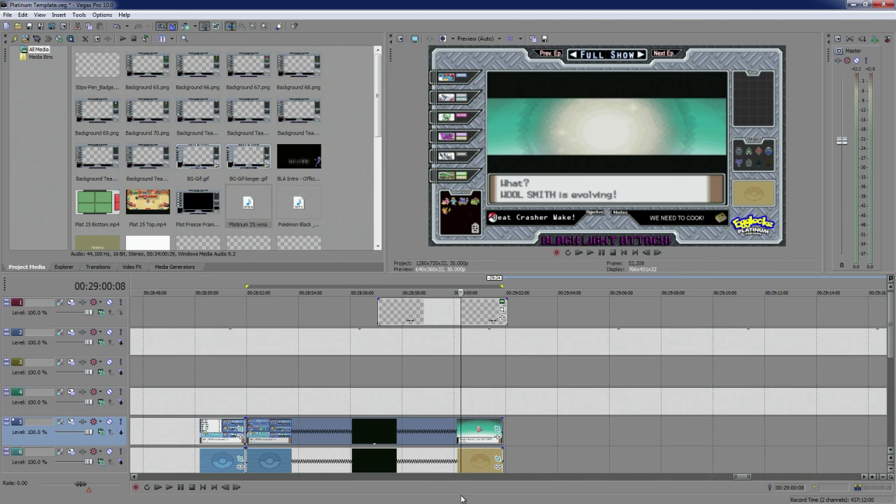
{"action": "scroll", "coordinate": [526, 416], "scroll_direction": "down", "scroll_amount": 3}
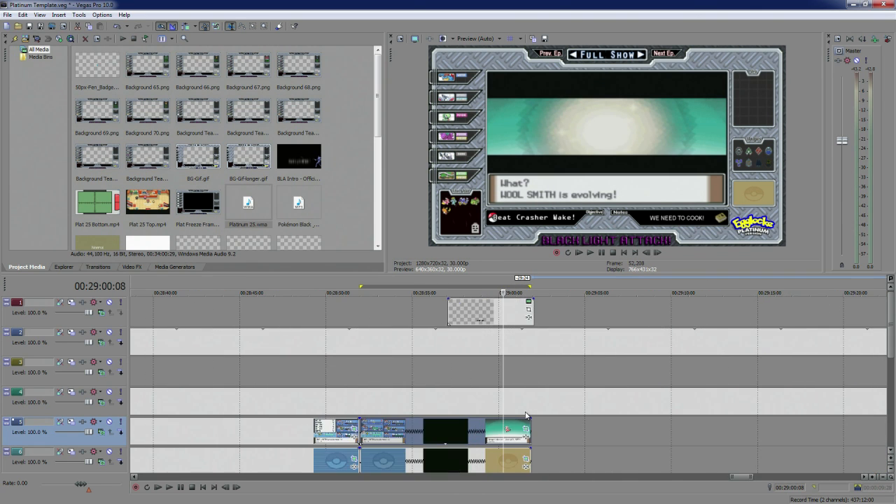
{"action": "scroll", "coordinate": [527, 416], "scroll_direction": "down", "scroll_amount": 5}
{"action": "left_click", "coordinate": [109, 303]}
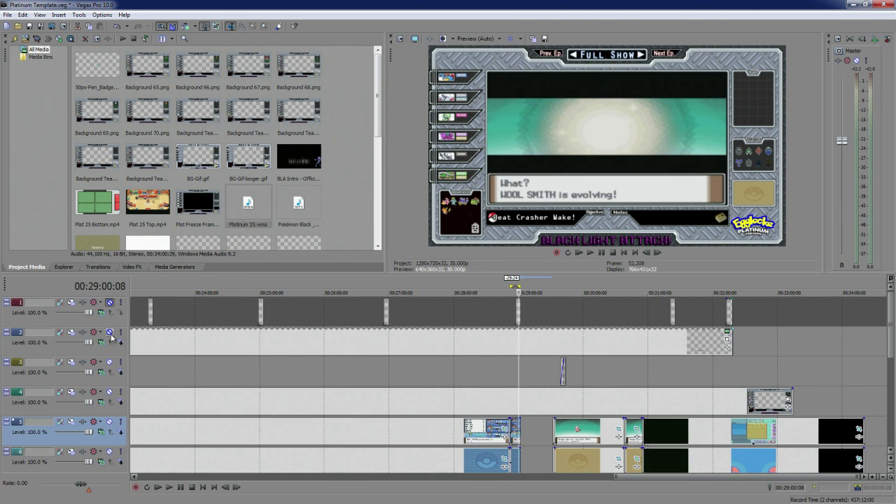
{"action": "left_click", "coordinate": [109, 332]}
{"action": "left_click", "coordinate": [109, 362]}
{"action": "left_click", "coordinate": [109, 392]}
{"action": "scroll", "coordinate": [388, 424], "scroll_direction": "up", "scroll_amount": 6}
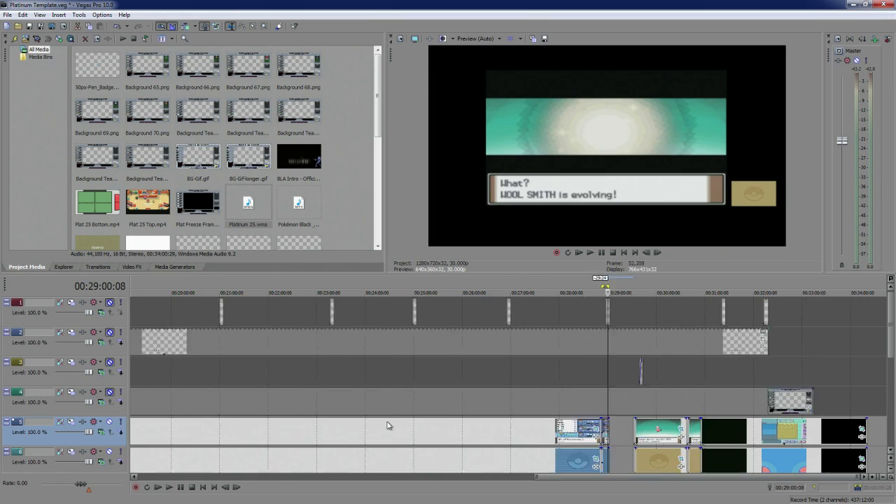
{"action": "left_click", "coordinate": [449, 438]}
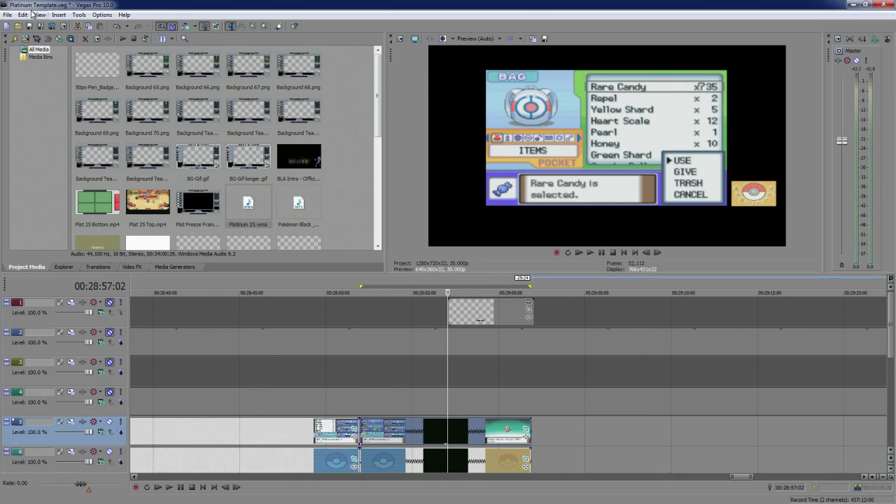
Render only the loop region to the Desktop as Speed up 1, in MainConcept AVC/AAC format with the YouTube HD template
{"action": "left_click", "coordinate": [7, 15]}
{"action": "left_click", "coordinate": [49, 88]}
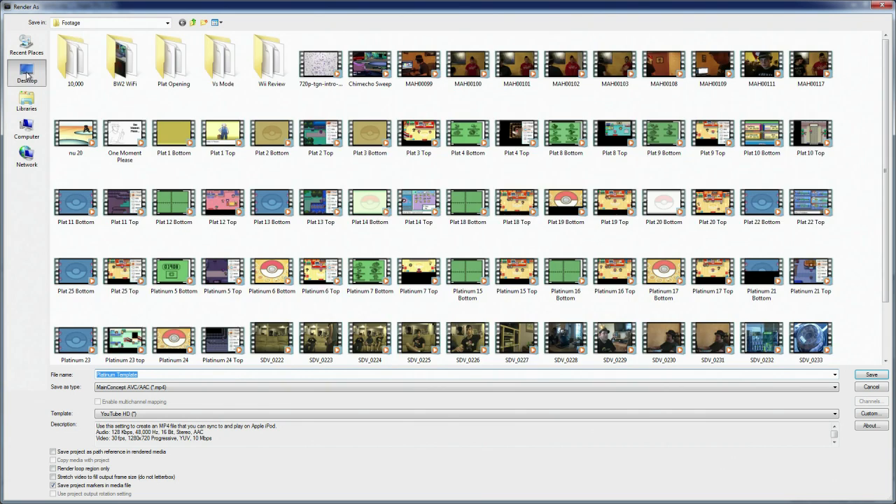
{"action": "left_click", "coordinate": [26, 73]}
{"action": "type", "text": "Speed up 1"}
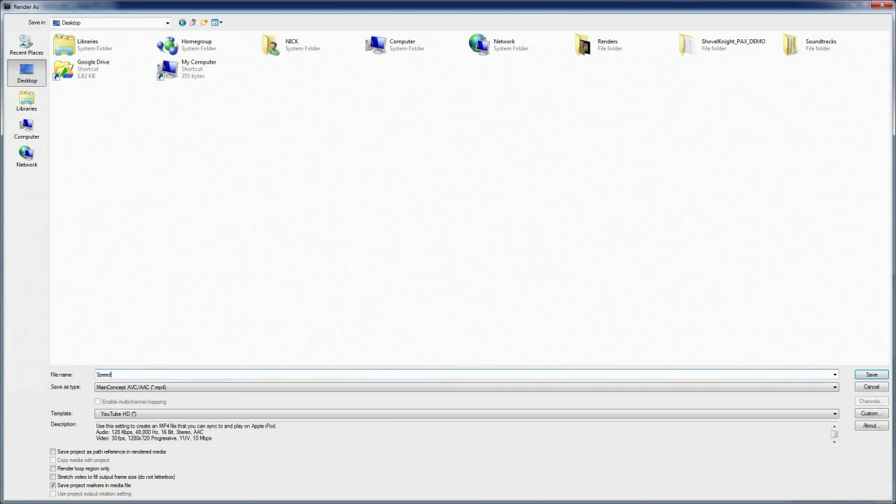
{"action": "left_click", "coordinate": [89, 471]}
{"action": "left_click", "coordinate": [871, 374]}
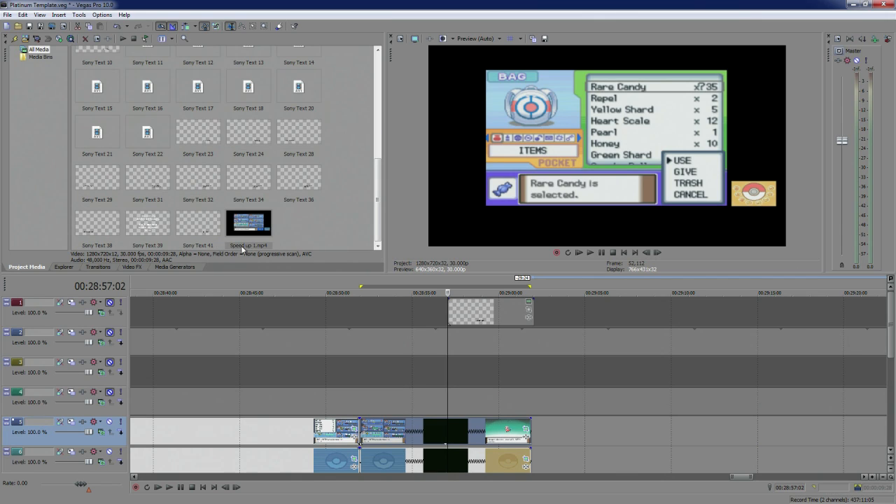
Replace the original sped-up clips on tracks 5 and 6 with the rendered Speed up 1 clip on track 6, starting at 00:28:51:29
{"action": "left_click", "coordinate": [248, 180]}
{"action": "left_click", "coordinate": [452, 433]}
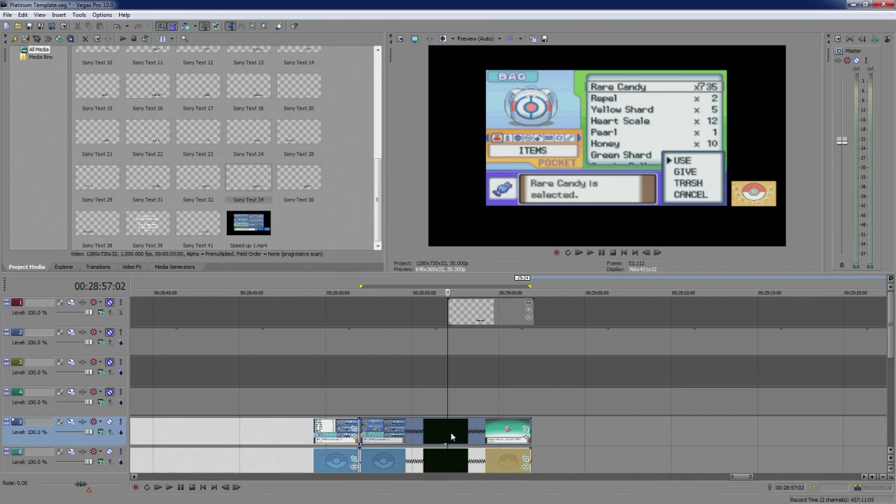
{"action": "left_click_drag", "start_coordinate": [892, 352], "coordinate": [892, 379]}
{"action": "left_click", "coordinate": [411, 373]}
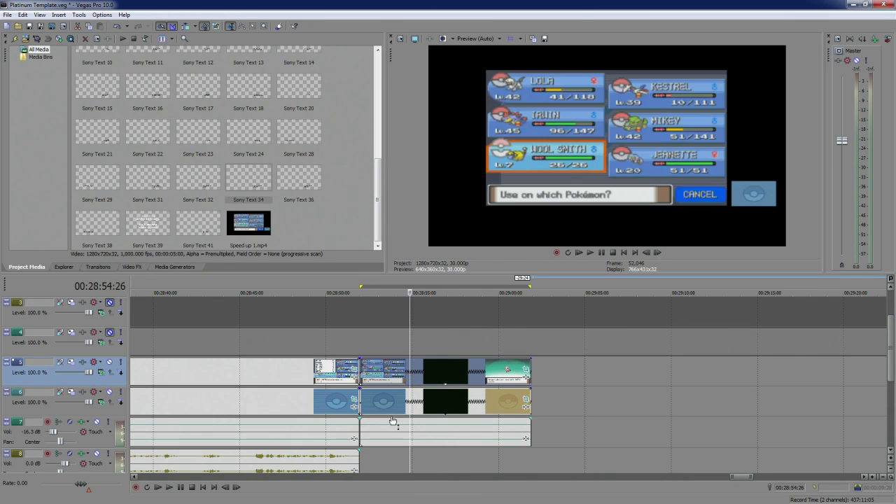
{"action": "left_click", "coordinate": [397, 408]}
{"action": "key", "text": "Delete"}
{"action": "left_click_drag", "start_coordinate": [248, 222], "coordinate": [365, 411]}
{"action": "key", "text": "space"}
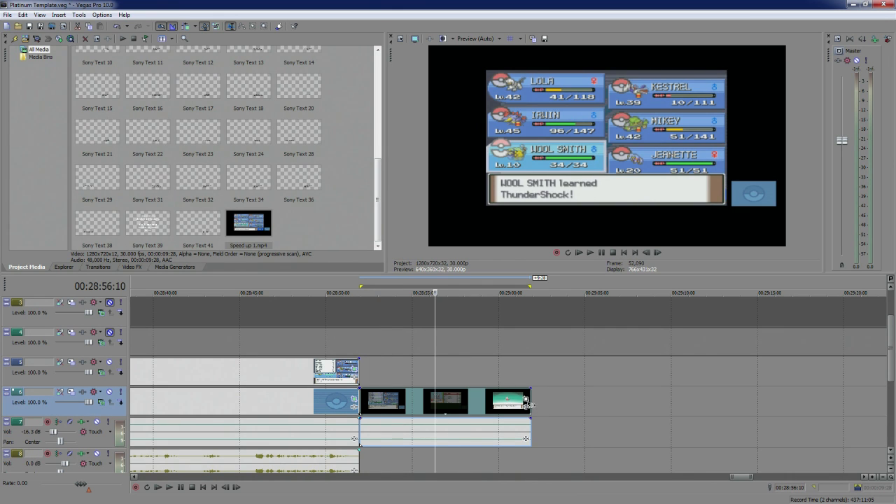
Time-compress the Speed up 1 clip further so it ends at about 00:28:57:02, matching the loop region to it
{"action": "left_click_drag", "start_coordinate": [530, 405], "coordinate": [402, 406]}
{"action": "left_click_drag", "start_coordinate": [529, 286], "coordinate": [404, 288]}
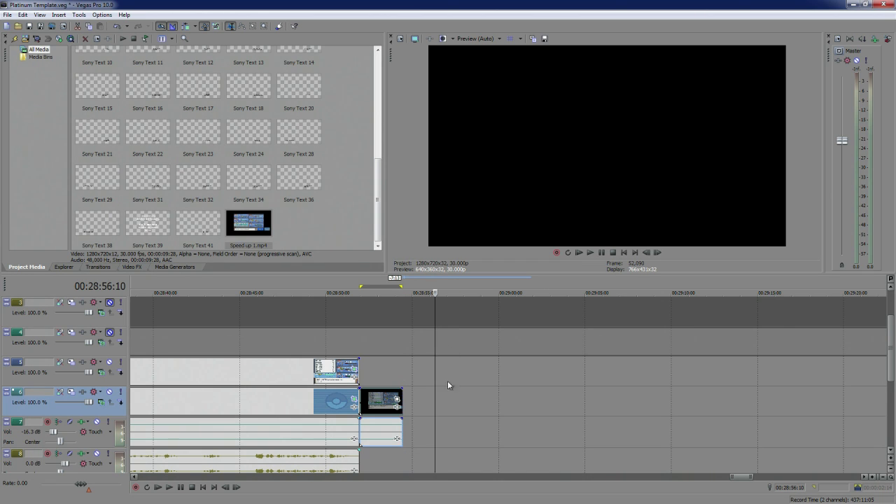
{"action": "left_click_drag", "start_coordinate": [400, 406], "coordinate": [436, 413]}
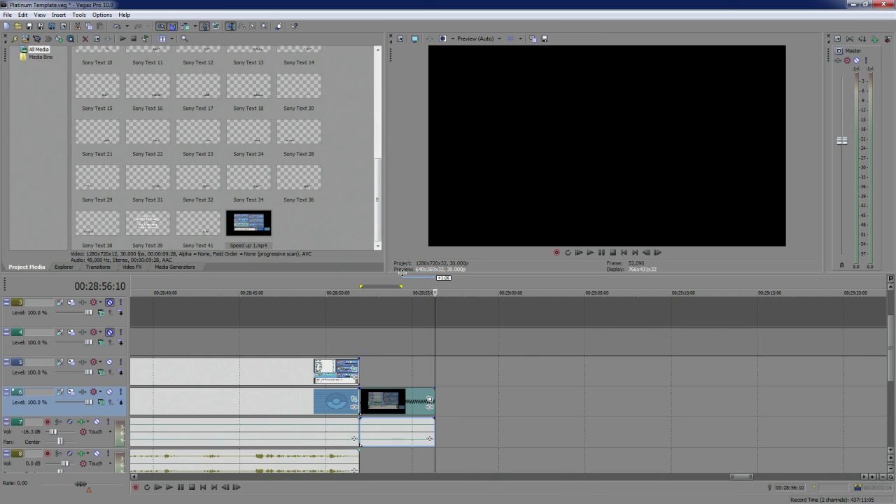
{"action": "left_click_drag", "start_coordinate": [401, 287], "coordinate": [434, 287]}
{"action": "left_click_drag", "start_coordinate": [433, 399], "coordinate": [445, 399]}
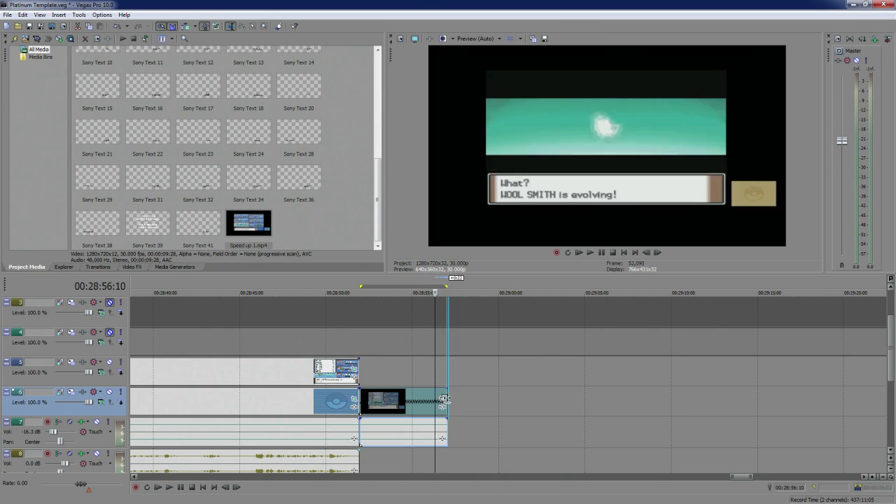
Play back the compressed Speed up 1 clip from its start to check the speed
{"action": "left_click", "coordinate": [364, 284]}
{"action": "key", "text": "space"}
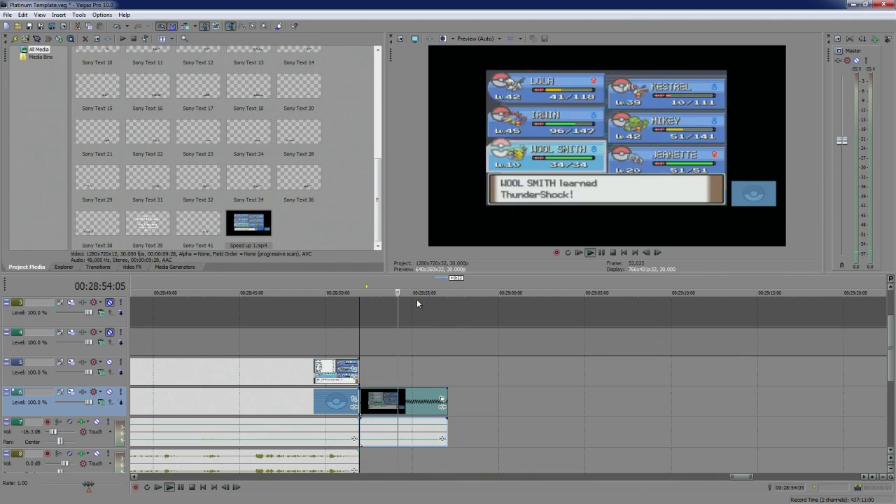
{"action": "scroll", "coordinate": [455, 322], "scroll_direction": "down", "scroll_amount": 10}
{"action": "scroll", "coordinate": [670, 366], "scroll_direction": "up", "scroll_amount": 9}
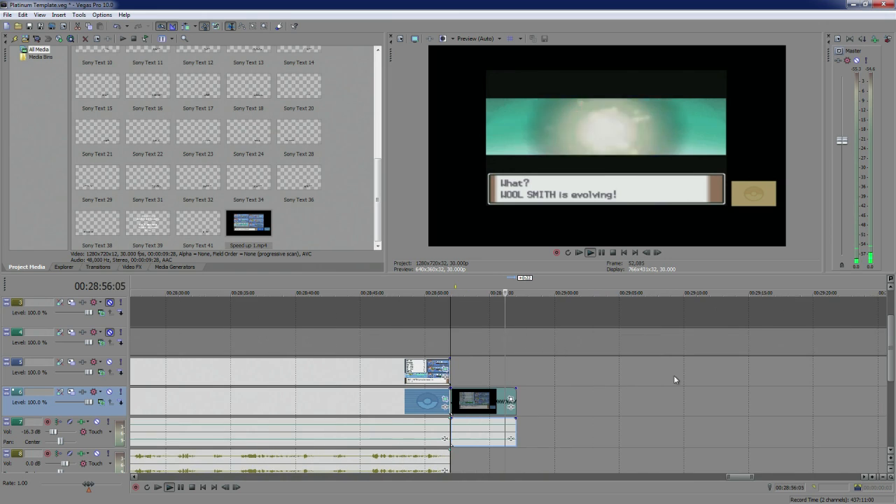
{"action": "scroll", "coordinate": [674, 375], "scroll_direction": "down", "scroll_amount": 6}
{"action": "key", "text": "space"}
Select all gameplay and audio clips following Speed up 1 and move them against its end, closing the gap
{"action": "left_click", "coordinate": [561, 365]}
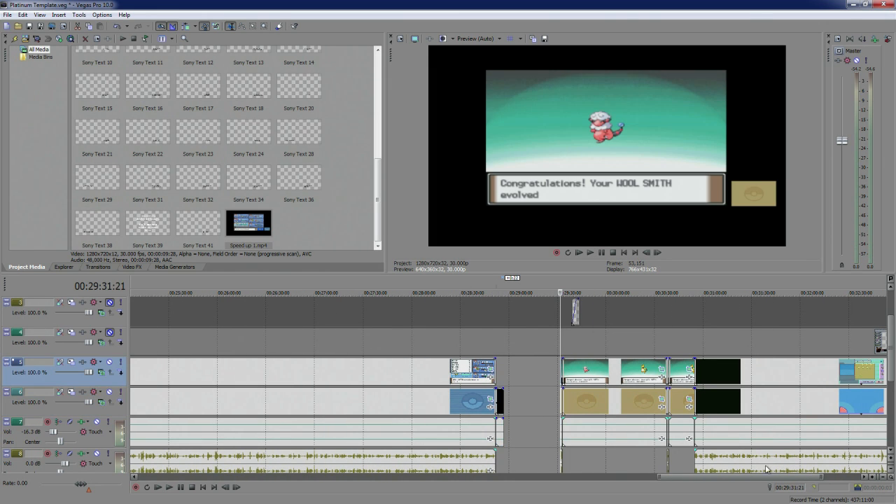
{"action": "scroll", "coordinate": [760, 438], "scroll_direction": "down", "scroll_amount": 8}
{"action": "scroll", "coordinate": [756, 426], "scroll_direction": "up", "scroll_amount": 3}
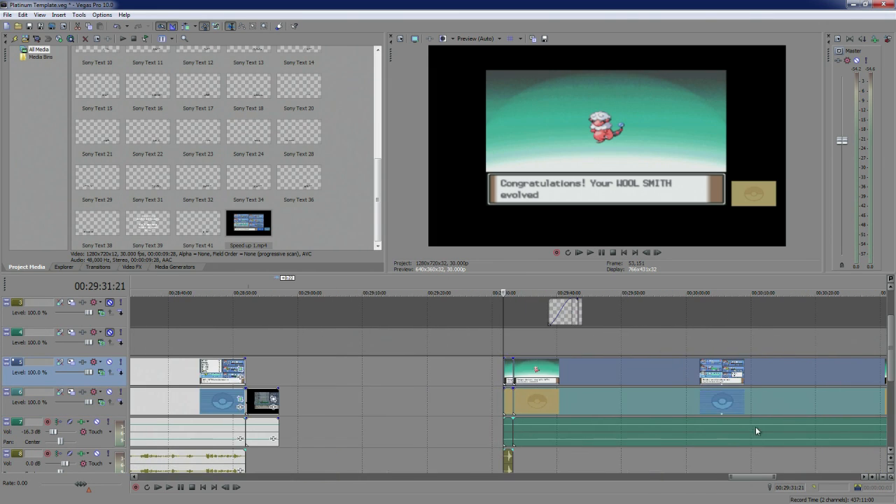
{"action": "left_click", "coordinate": [876, 364]}
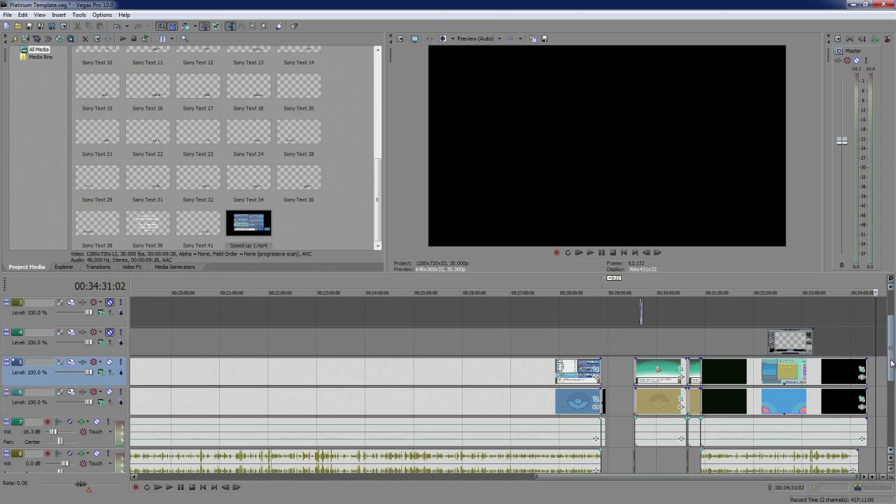
{"action": "left_click", "coordinate": [636, 369]}
{"action": "scroll", "coordinate": [636, 371], "scroll_direction": "up", "scroll_amount": 1}
{"action": "left_click", "coordinate": [680, 413], "text": "shift"}
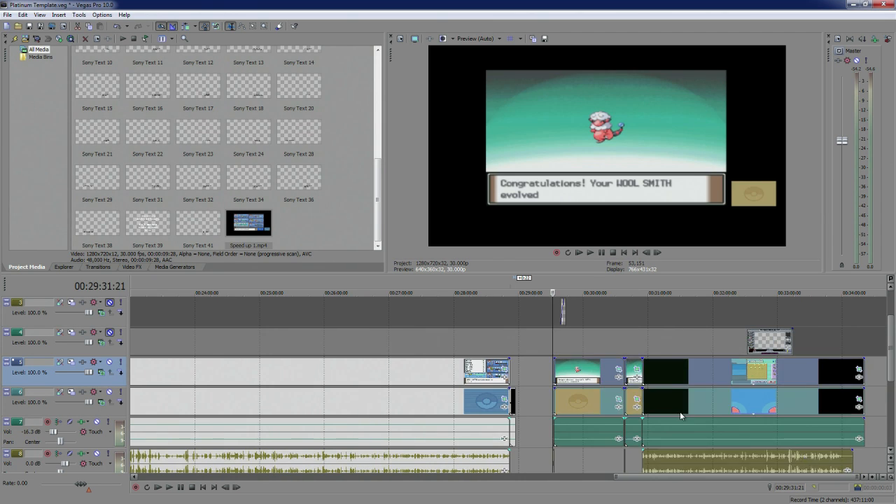
{"action": "scroll", "coordinate": [675, 410], "scroll_direction": "up", "scroll_amount": 7}
{"action": "left_click_drag", "start_coordinate": [620, 382], "coordinate": [322, 370]}
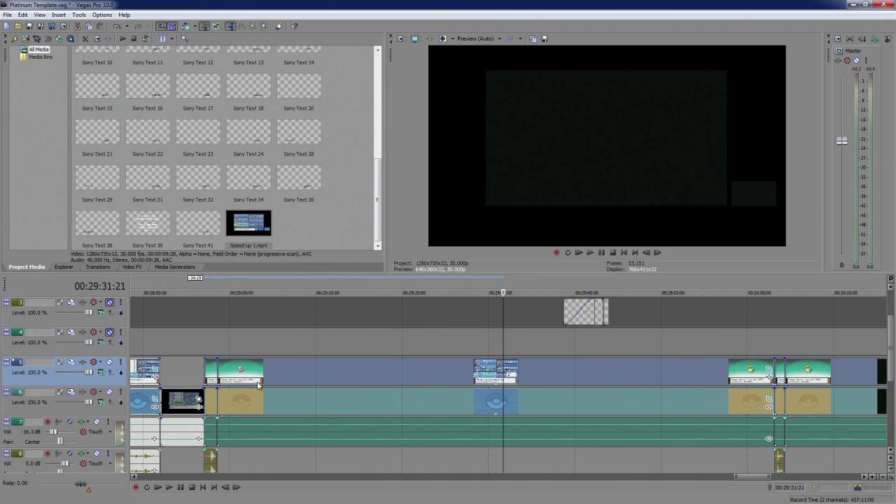
{"action": "left_click", "coordinate": [261, 398]}
{"action": "left_click", "coordinate": [770, 371]}
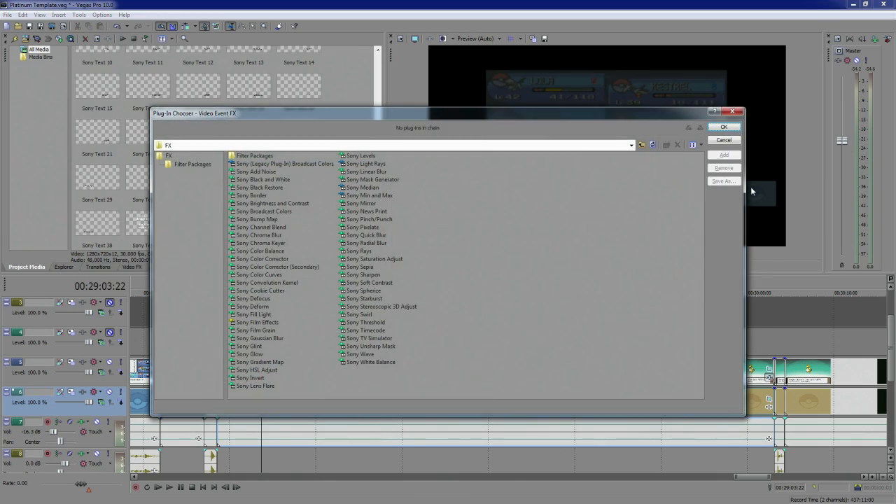
{"action": "left_click", "coordinate": [722, 140]}
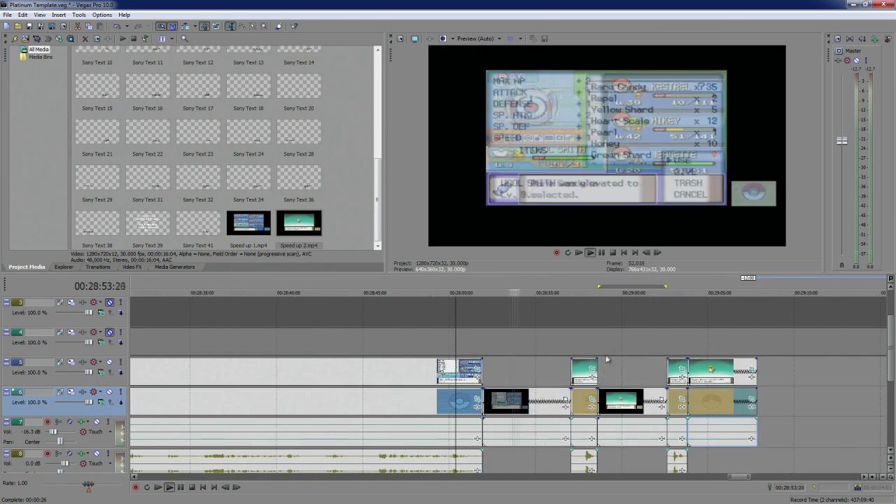
Move the remaining gameplay and audio clips against the end of the sped-up evolution footage to close the gap
{"action": "left_click_drag", "start_coordinate": [682, 378], "coordinate": [605, 379]}
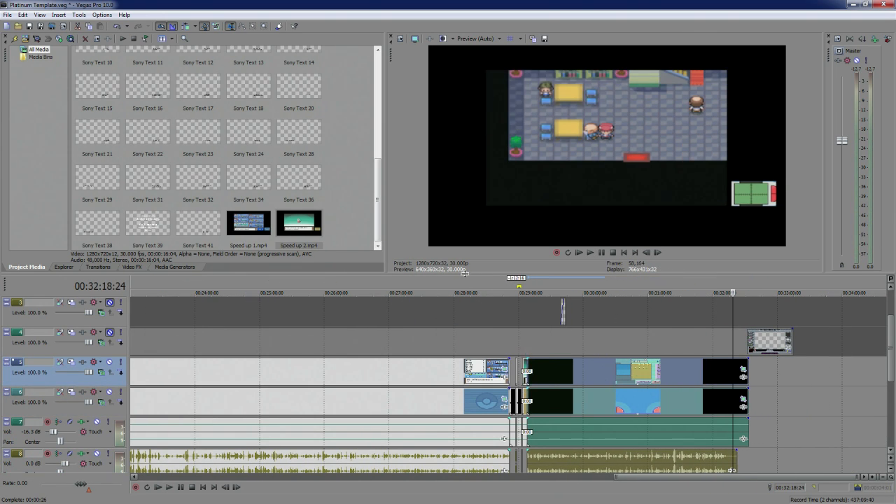
{"action": "left_click", "coordinate": [509, 280]}
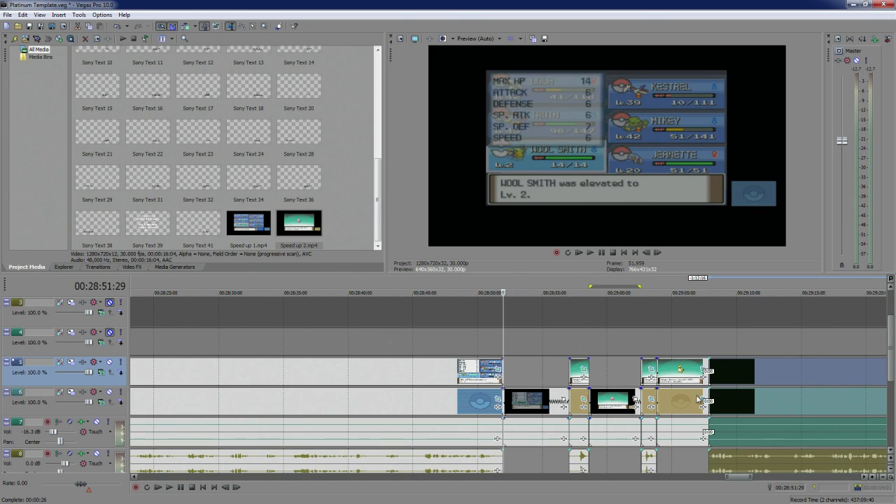
{"action": "left_click", "coordinate": [675, 384]}
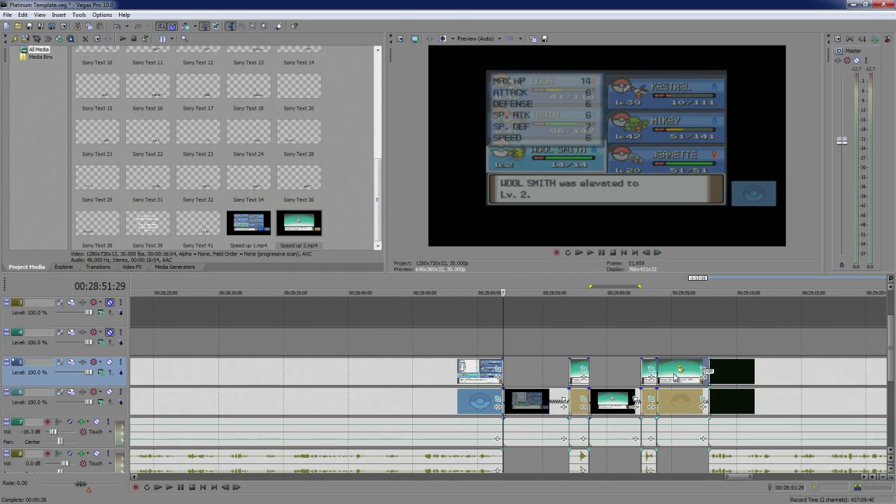
Play back the edited section from about 00:28:51:13 through the sped-up clips into the following gameplay
{"action": "left_click", "coordinate": [499, 291]}
{"action": "left_click", "coordinate": [664, 287]}
{"action": "left_click", "coordinate": [499, 278]}
{"action": "key", "text": "space"}
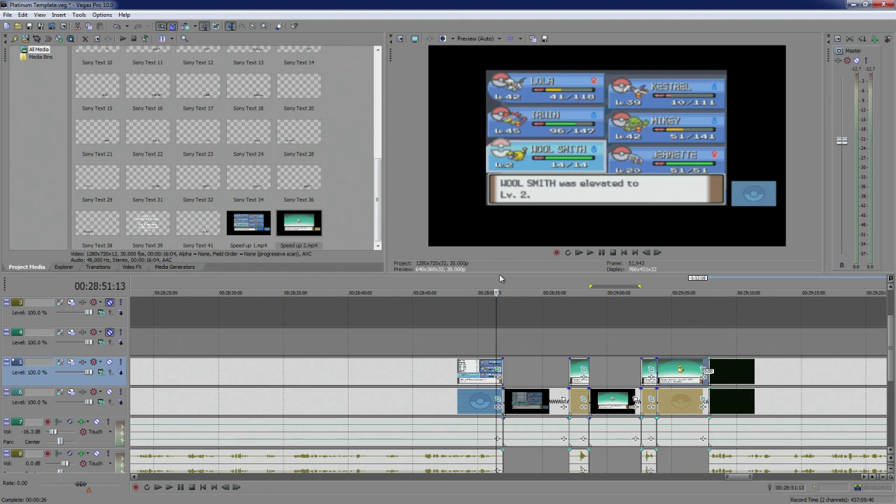
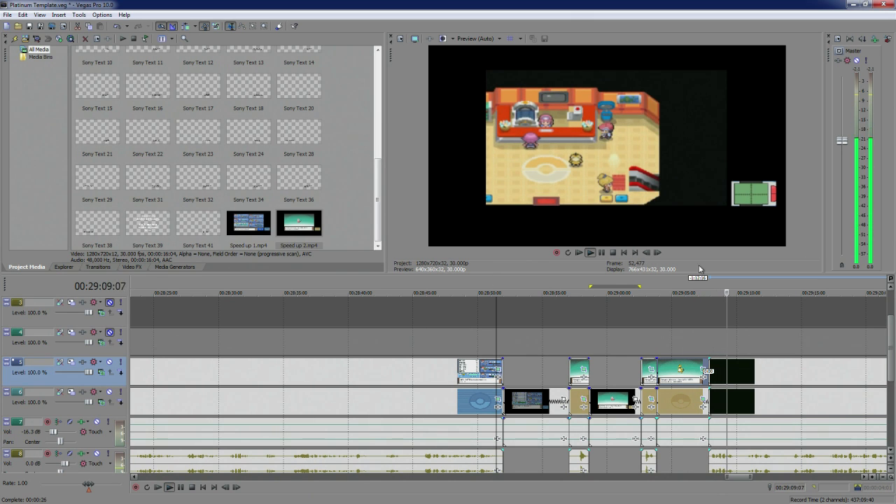
{"action": "left_click", "coordinate": [602, 253]}
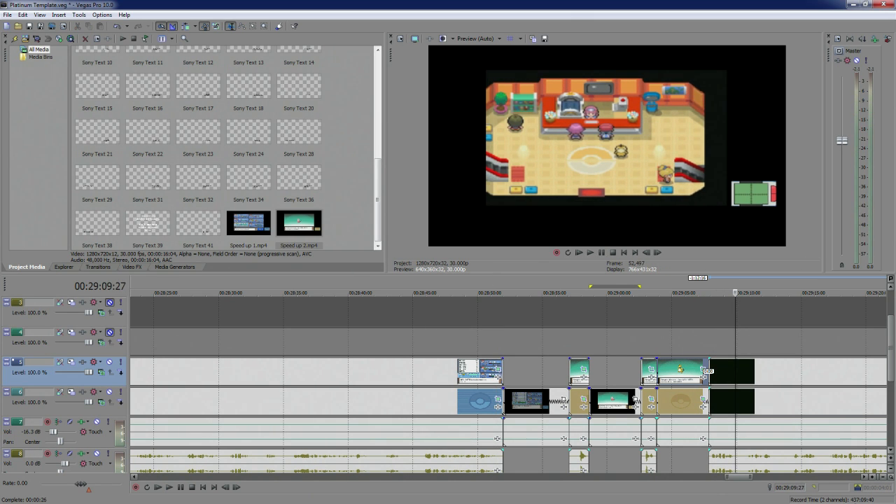
Disable resampling for the long Plat 25 Bottom and Plat 25 Top clips before the sped-up section
{"action": "left_click_drag", "start_coordinate": [752, 477], "coordinate": [762, 479]}
{"action": "right_click", "coordinate": [491, 413]}
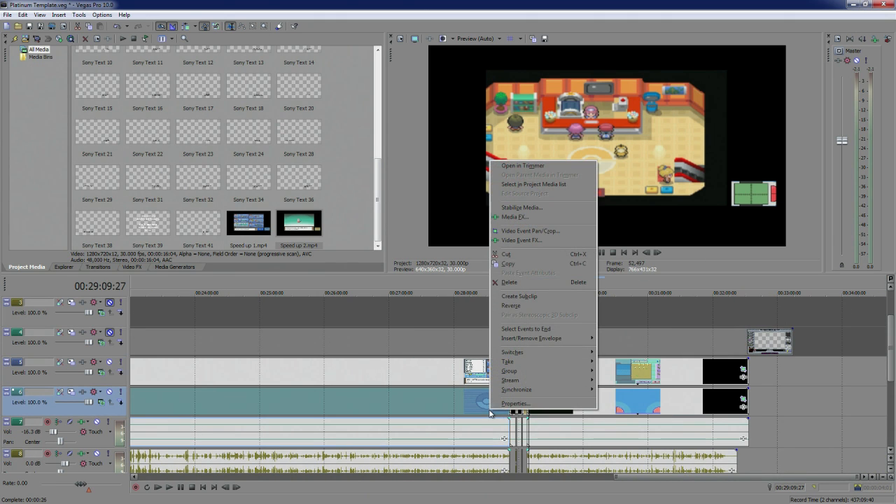
{"action": "right_click", "coordinate": [455, 401]}
{"action": "left_click", "coordinate": [456, 398]}
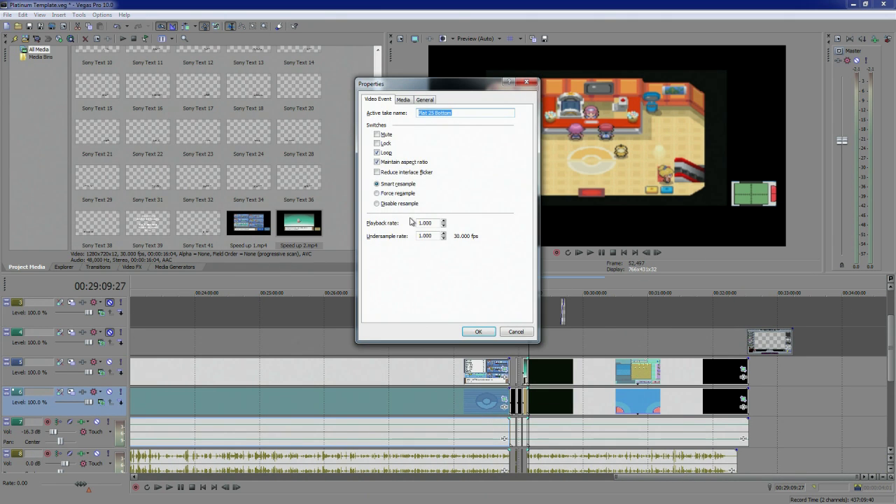
{"action": "key", "text": "Return"}
{"action": "right_click", "coordinate": [431, 376]}
{"action": "left_click", "coordinate": [432, 372]}
{"action": "left_click", "coordinate": [389, 203]}
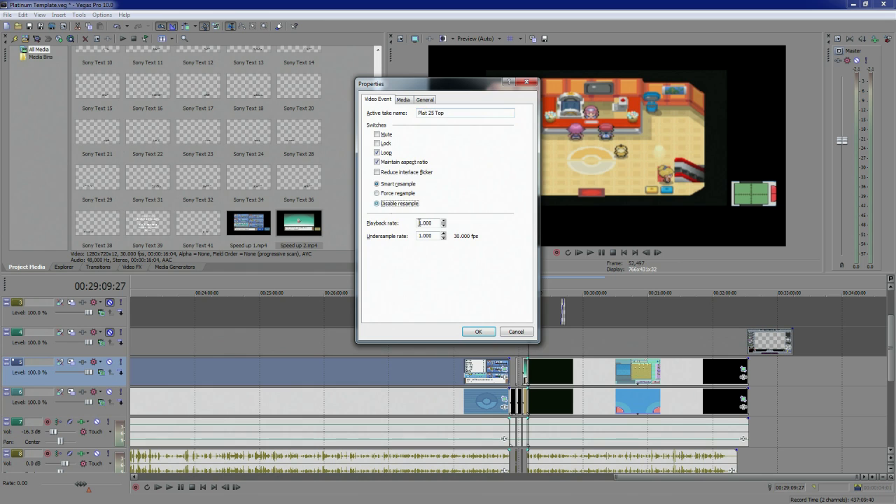
{"action": "key", "text": "Return"}
Disable resampling for the Plat 25 Bottom and Plat 25 Top clips that run from after the sped-up section to the episode's end
{"action": "right_click", "coordinate": [572, 407]}
{"action": "left_click", "coordinate": [575, 403]}
{"action": "left_click", "coordinate": [396, 205]}
{"action": "key", "text": "Return"}
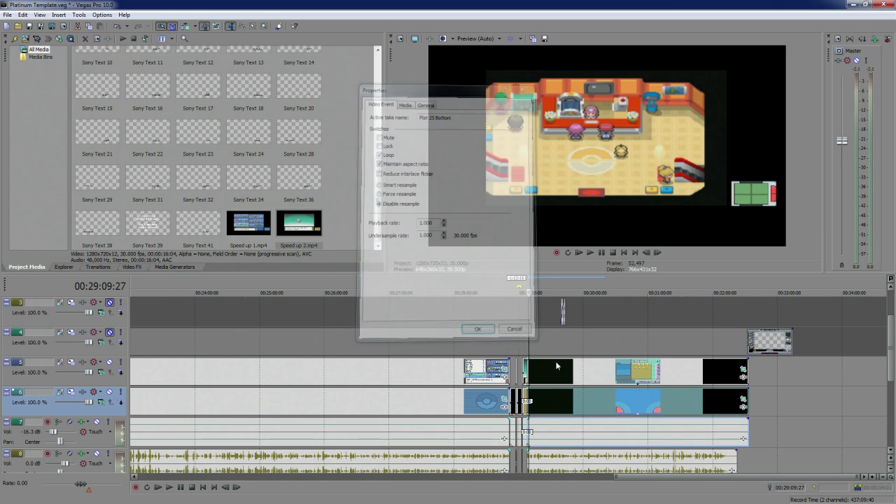
{"action": "right_click", "coordinate": [558, 366]}
{"action": "left_click", "coordinate": [560, 362]}
{"action": "left_click", "coordinate": [389, 205]}
{"action": "key", "text": "Return"}
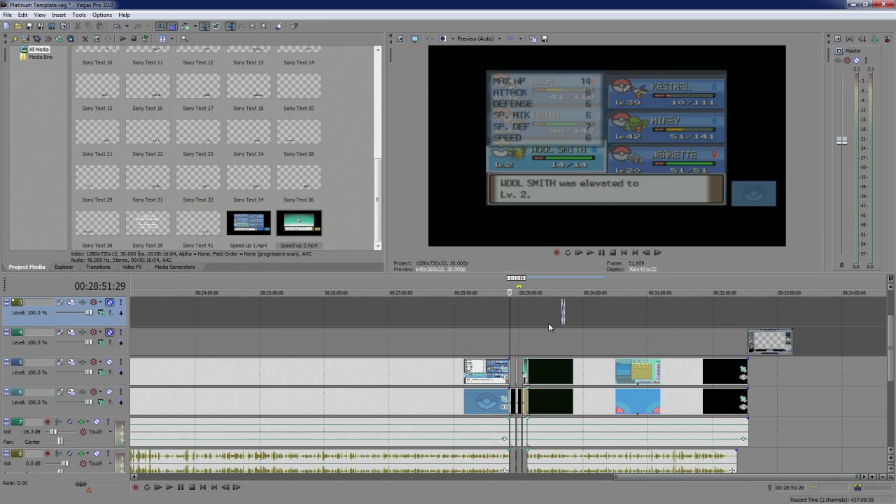
Disable resampling for the Speed up 1 clip on track 6
{"action": "right_click", "coordinate": [532, 403]}
{"action": "left_click", "coordinate": [535, 400]}
{"action": "left_click", "coordinate": [395, 204]}
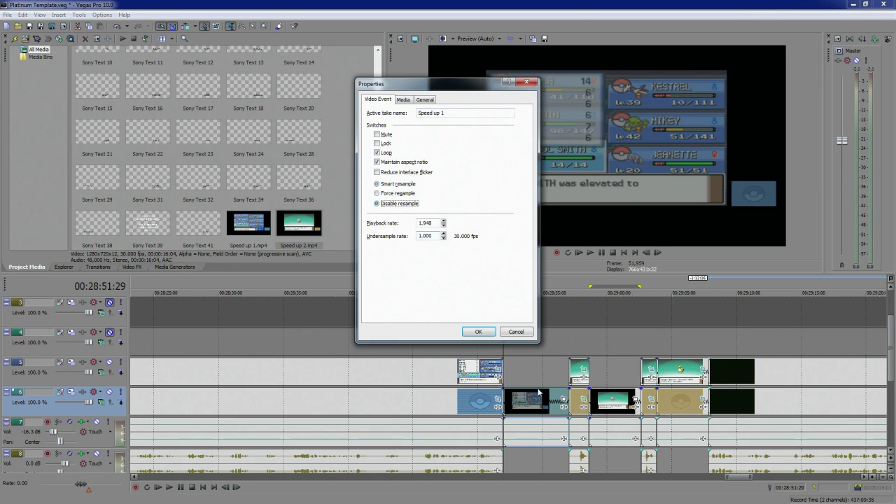
{"action": "key", "text": "Return"}
Disable resampling for the short Plat 25 Bottom and Plat 25 Top clips between Speed up 1 and Speed up 2
{"action": "right_click", "coordinate": [576, 406]}
{"action": "left_click", "coordinate": [579, 402]}
{"action": "left_click", "coordinate": [396, 206]}
{"action": "key", "text": "Return"}
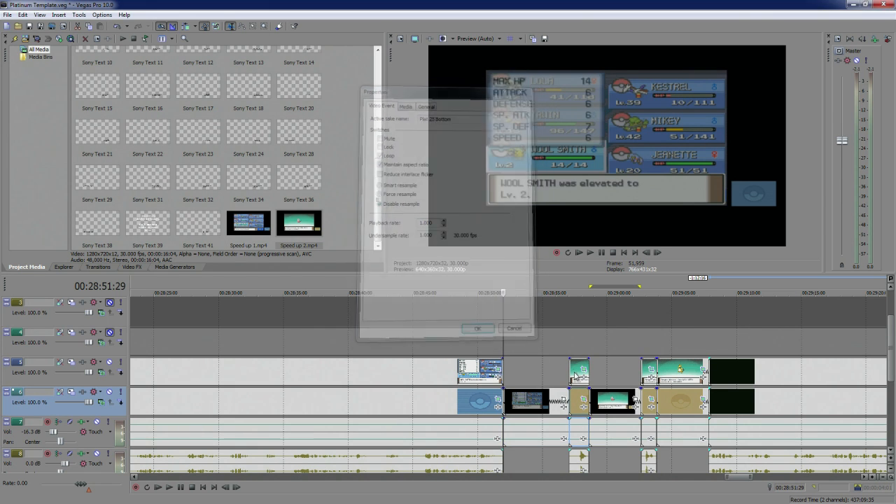
{"action": "right_click", "coordinate": [578, 371]}
{"action": "left_click", "coordinate": [581, 367]}
{"action": "left_click", "coordinate": [391, 205]}
{"action": "key", "text": "Return"}
Disable resampling for the Speed up 2 clip on track 6
{"action": "right_click", "coordinate": [616, 406]}
{"action": "left_click", "coordinate": [618, 403]}
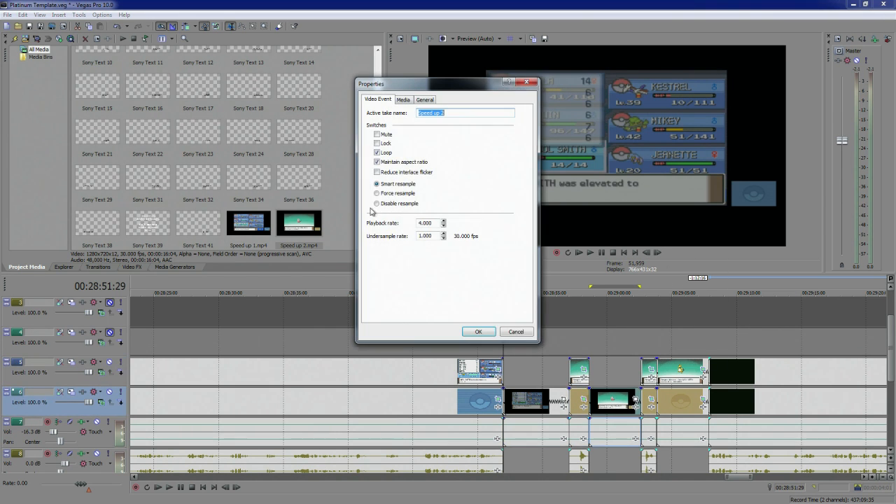
{"action": "key", "text": "Return"}
Disable resampling for the short Plat 25 Bottom and Plat 25 Top clips directly after Speed up 2
{"action": "right_click", "coordinate": [577, 405]}
{"action": "left_click", "coordinate": [579, 401]}
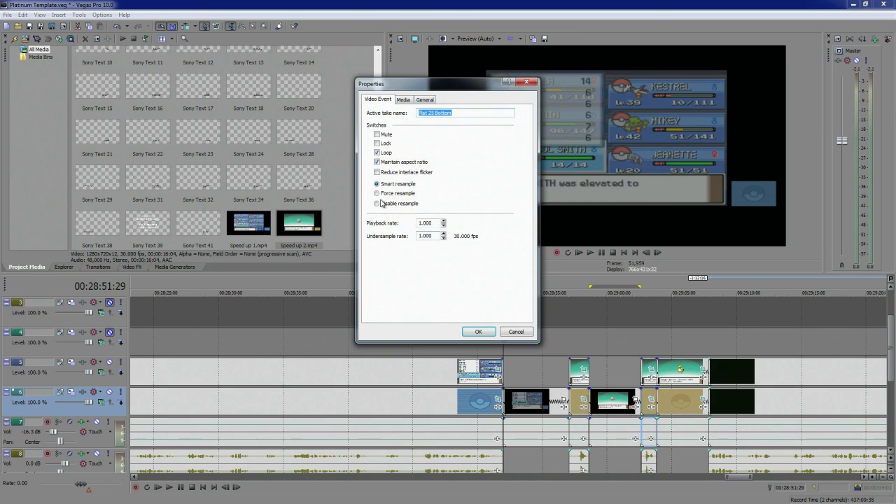
{"action": "key", "text": "Return"}
{"action": "right_click", "coordinate": [645, 370]}
{"action": "left_click", "coordinate": [647, 367]}
{"action": "left_click", "coordinate": [394, 205]}
{"action": "key", "text": "Return"}
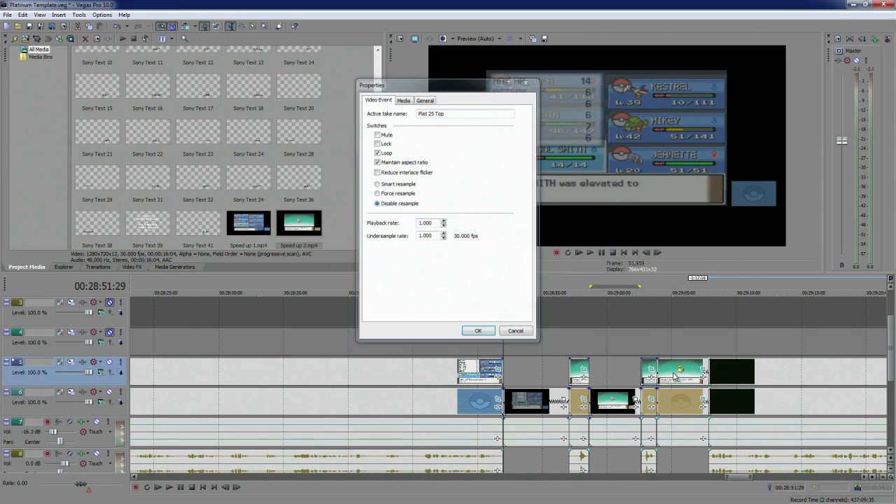
Disable resampling for the last compressed evolution clips on tracks 5 and 6, ending at about 00:29:07
{"action": "right_click", "coordinate": [674, 370]}
{"action": "left_click", "coordinate": [677, 367]}
{"action": "left_click", "coordinate": [392, 205]}
{"action": "key", "text": "Return"}
{"action": "right_click", "coordinate": [685, 402]}
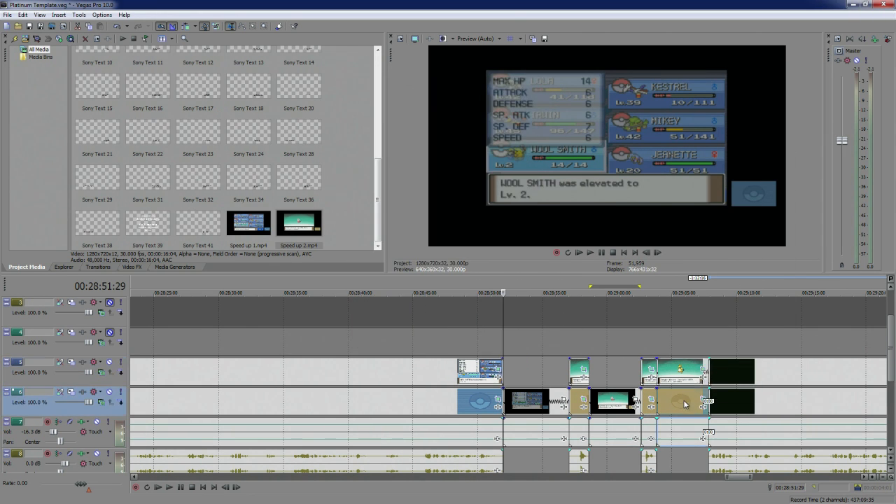
{"action": "left_click", "coordinate": [688, 396]}
{"action": "left_click", "coordinate": [392, 203]}
{"action": "key", "text": "Return"}
Unmute overlay tracks 1 to 4 and start playback from 00:28:51:29 to check the sped-up section with the overlay
{"action": "scroll", "coordinate": [691, 382], "scroll_direction": "down", "scroll_amount": 10}
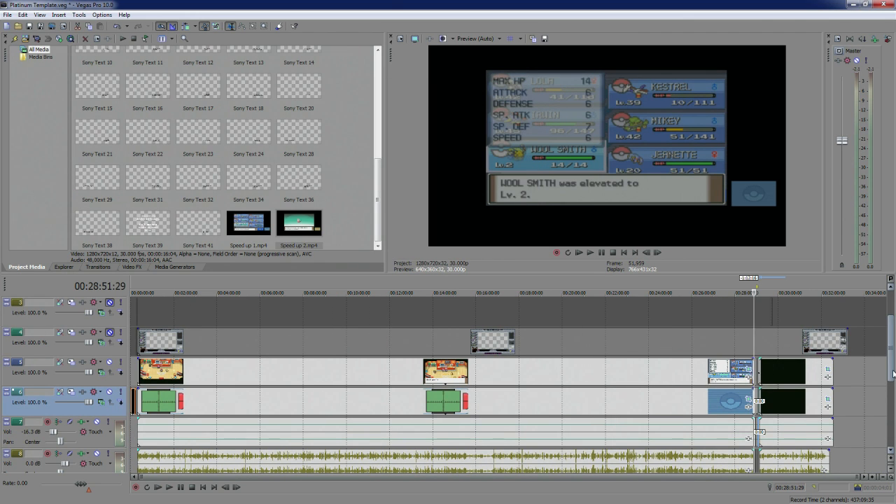
{"action": "scroll", "coordinate": [639, 340], "scroll_direction": "up", "scroll_amount": 2}
{"action": "left_click", "coordinate": [109, 392]}
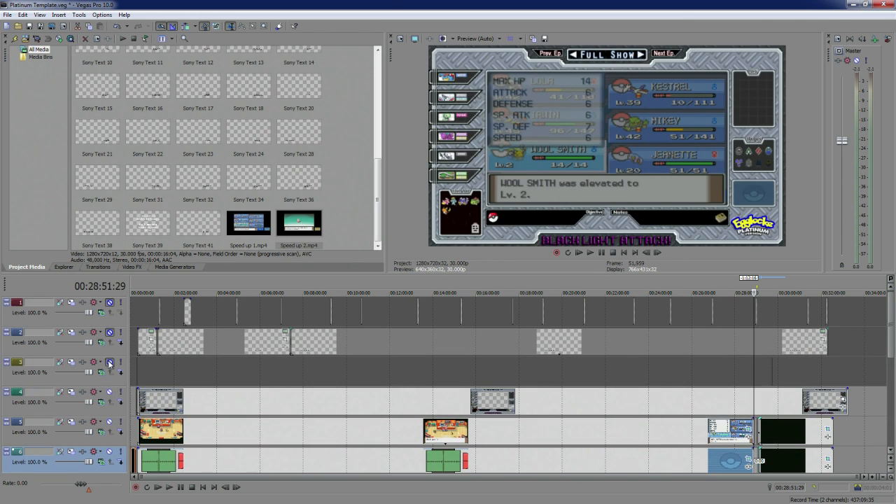
{"action": "left_click", "coordinate": [109, 362]}
{"action": "left_click", "coordinate": [109, 332]}
{"action": "left_click", "coordinate": [109, 302]}
{"action": "scroll", "coordinate": [715, 376], "scroll_direction": "up", "scroll_amount": 5}
{"action": "scroll", "coordinate": [718, 385], "scroll_direction": "up", "scroll_amount": 2}
{"action": "key", "text": "space"}
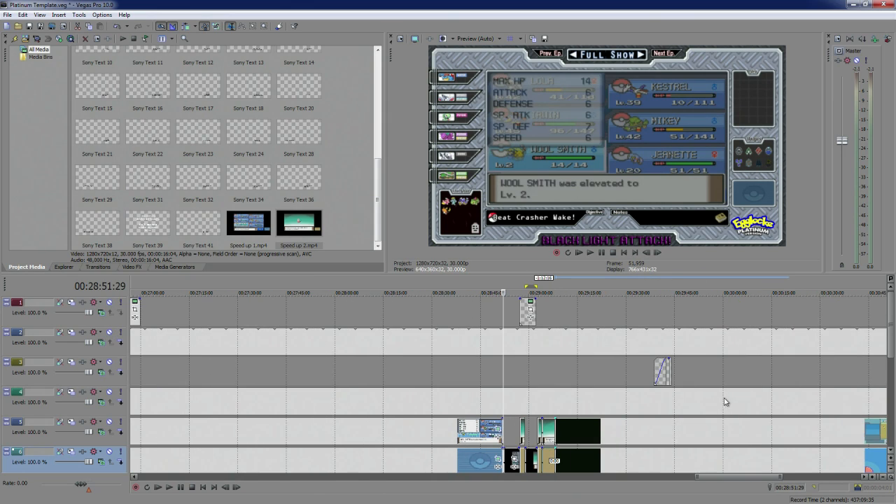
Check the start of the sped-up Rare Candy section in playback up to about 00:28:53, and stop it
{"action": "scroll", "coordinate": [690, 414], "scroll_direction": "up", "scroll_amount": 3}
{"action": "scroll", "coordinate": [668, 426], "scroll_direction": "up", "scroll_amount": 2}
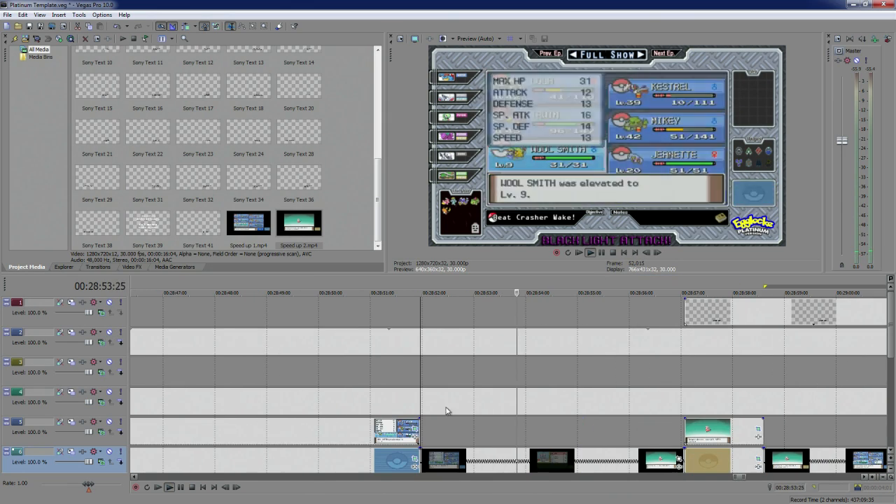
{"action": "key", "text": "space"}
{"action": "left_click", "coordinate": [395, 452]}
Delete the two earlier objective text clips on track 2, keeping only the long last one
{"action": "scroll", "coordinate": [614, 453], "scroll_direction": "down", "scroll_amount": 7}
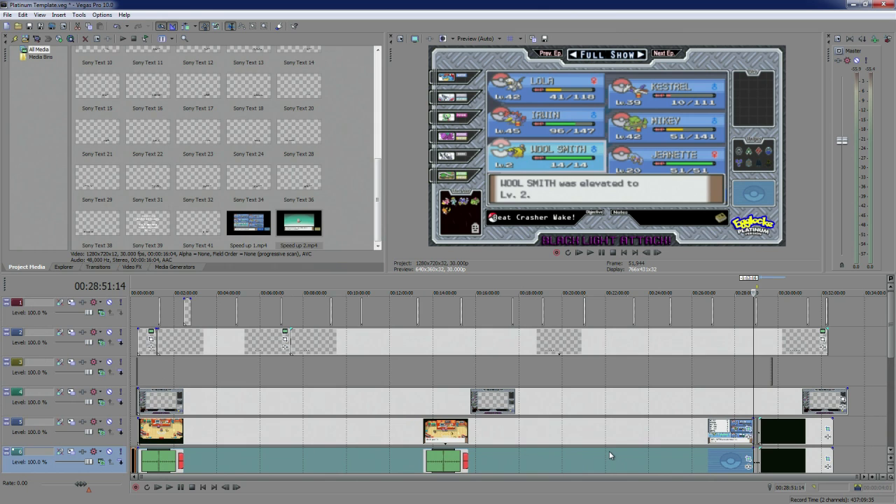
{"action": "left_click", "coordinate": [331, 348]}
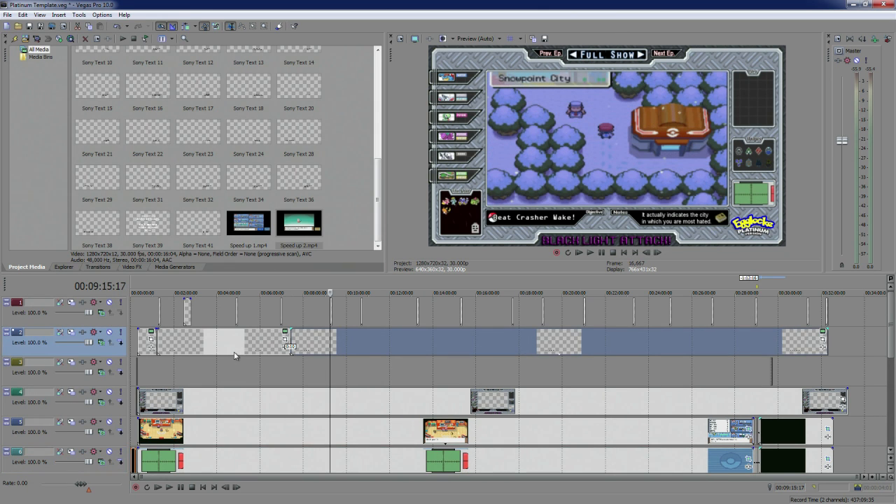
{"action": "left_click", "coordinate": [272, 349]}
{"action": "key", "text": "Delete"}
{"action": "left_click", "coordinate": [145, 348]}
{"action": "key", "text": "Delete"}
Extend the start of the remaining objective text clip on track 2 back to where the gameplay footage begins
{"action": "left_click", "coordinate": [301, 348]}
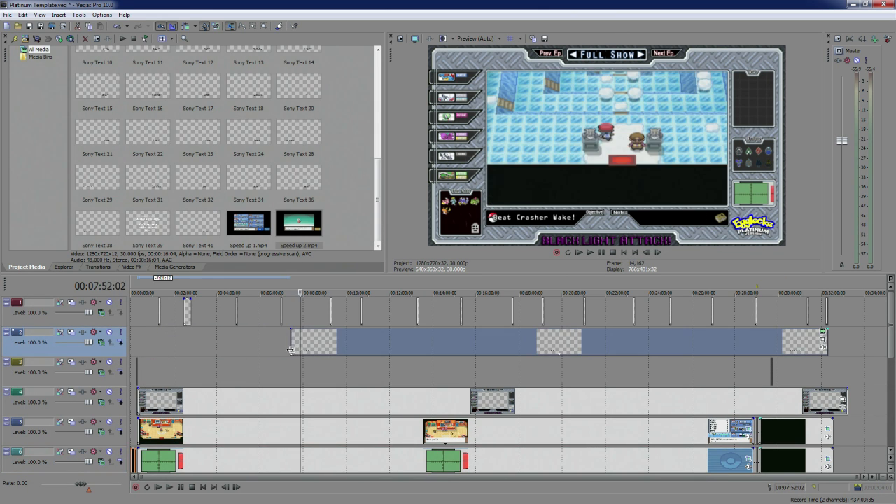
{"action": "left_click_drag", "start_coordinate": [292, 345], "coordinate": [138, 345]}
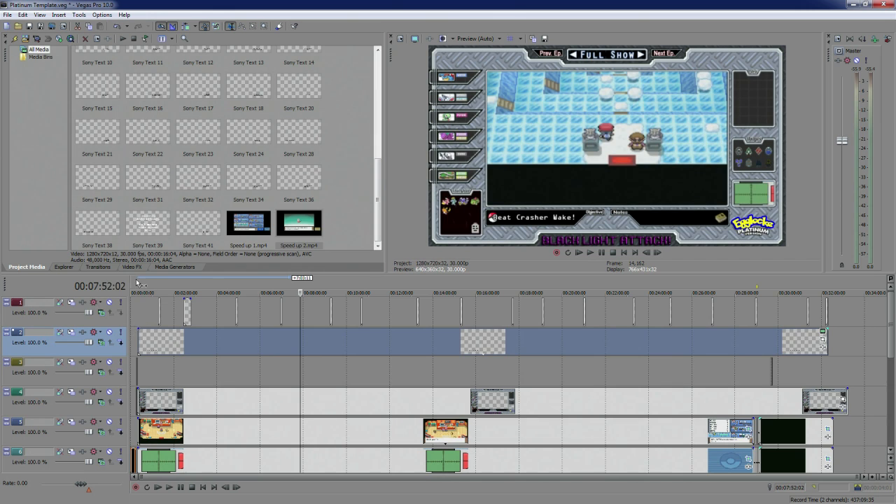
{"action": "left_click", "coordinate": [143, 283]}
{"action": "scroll", "coordinate": [423, 370], "scroll_direction": "up", "scroll_amount": 10}
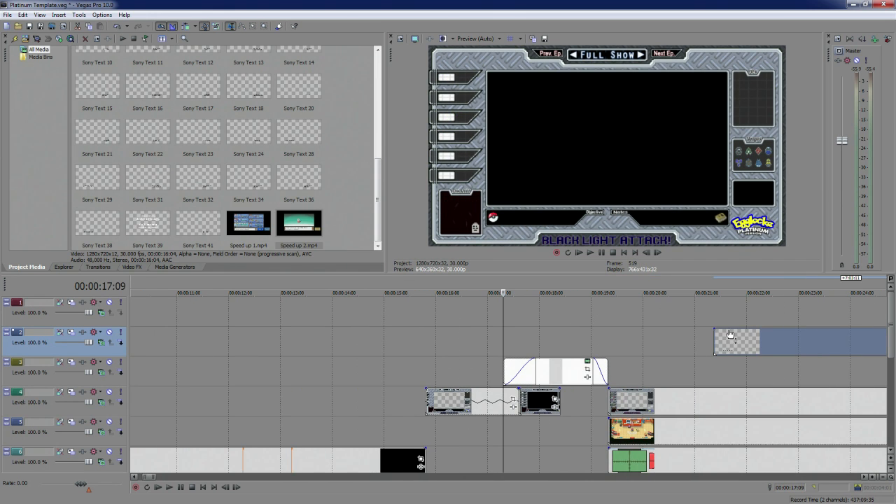
{"action": "left_click_drag", "start_coordinate": [713, 340], "coordinate": [609, 341]}
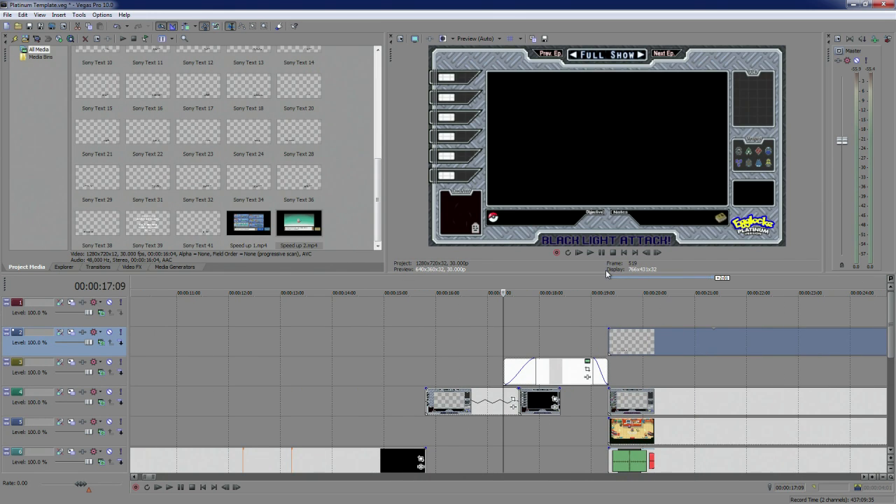
{"action": "left_click", "coordinate": [613, 279]}
Extend the objective text clip's start two more frames, so its Venetian Blinds fade-in begins just before the gameplay footage
{"action": "scroll", "coordinate": [715, 353], "scroll_direction": "down", "scroll_amount": 5}
{"action": "scroll", "coordinate": [714, 371], "scroll_direction": "up", "scroll_amount": 5}
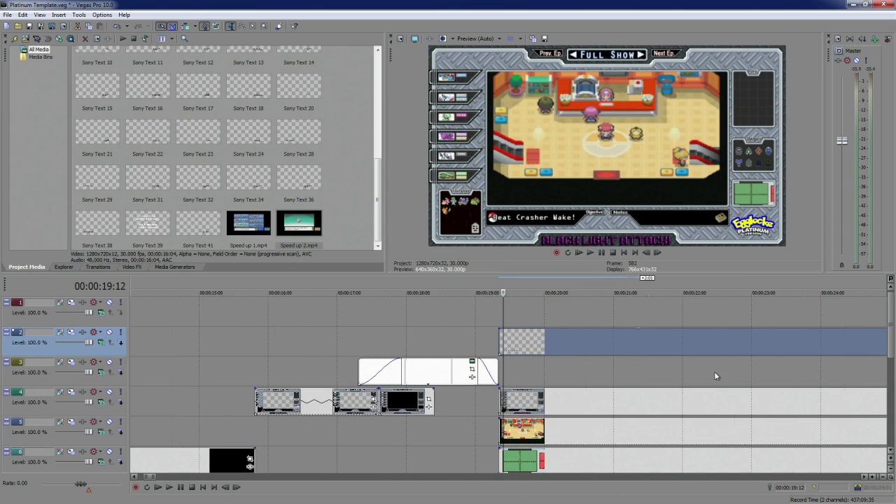
{"action": "scroll", "coordinate": [707, 373], "scroll_direction": "down", "scroll_amount": 5}
{"action": "scroll", "coordinate": [651, 373], "scroll_direction": "up", "scroll_amount": 9}
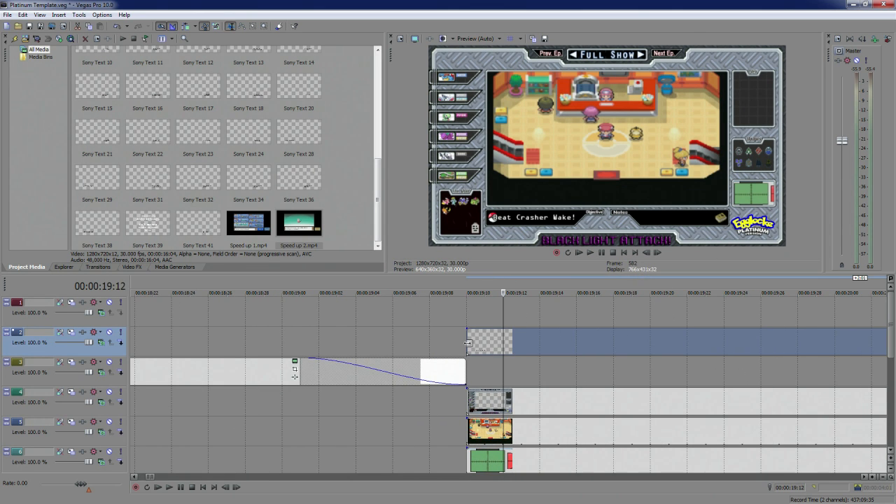
{"action": "left_click_drag", "start_coordinate": [467, 341], "coordinate": [430, 341]}
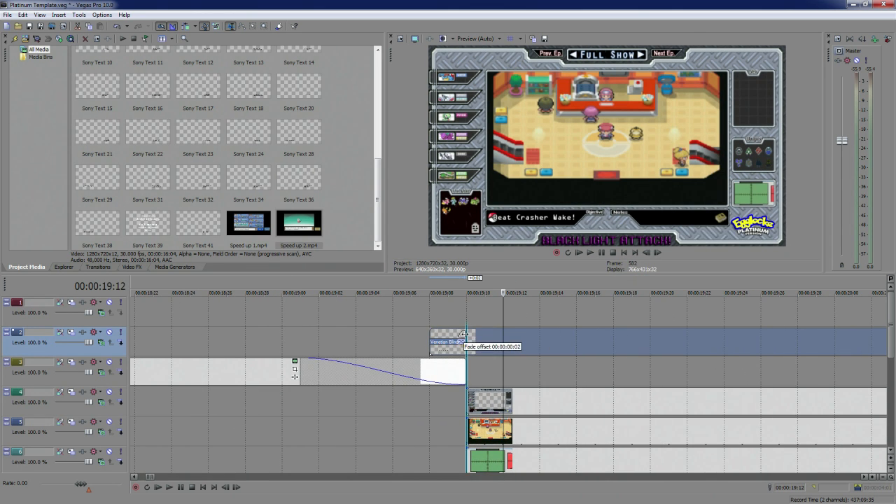
Change the objective text on track 2 to "Defeat Candice!"
{"action": "scroll", "coordinate": [682, 349], "scroll_direction": "down", "scroll_amount": 10}
{"action": "left_click", "coordinate": [595, 349]}
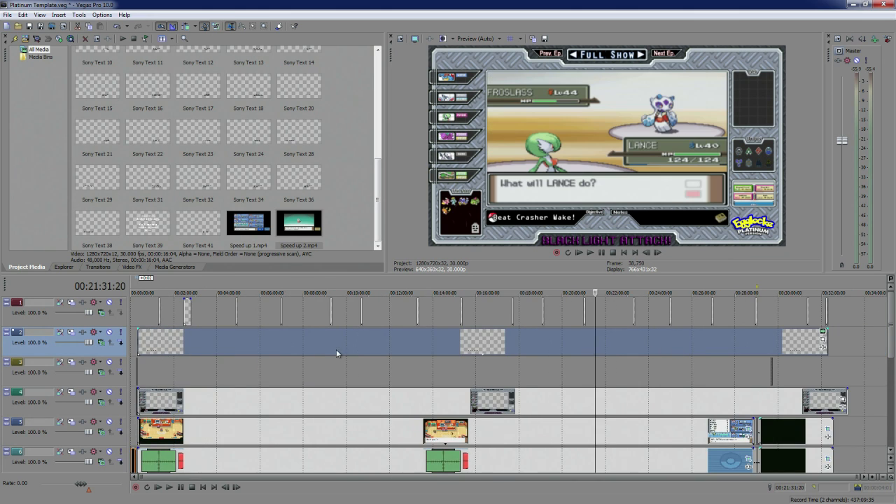
{"action": "left_click", "coordinate": [823, 340]}
{"action": "key", "text": "ctrl+a"}
{"action": "type", "text": "Defeat"}
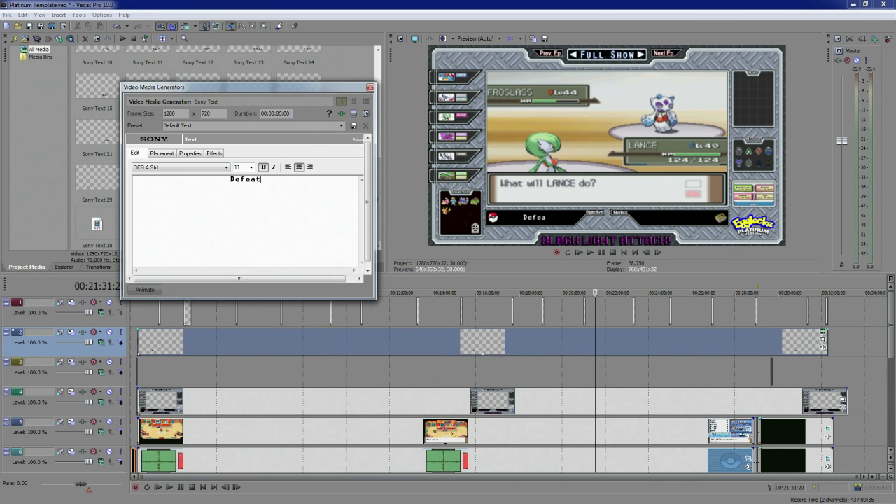
{"action": "type", "text": " Candice!"}
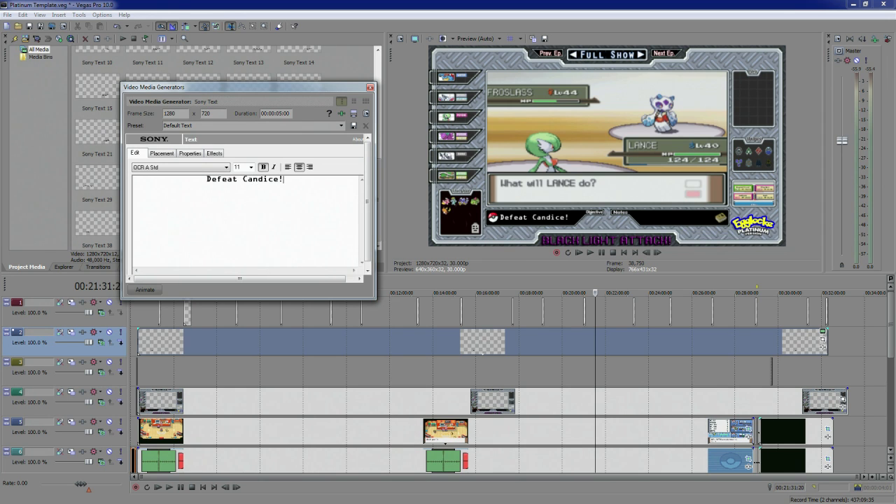
{"action": "left_click", "coordinate": [372, 88]}
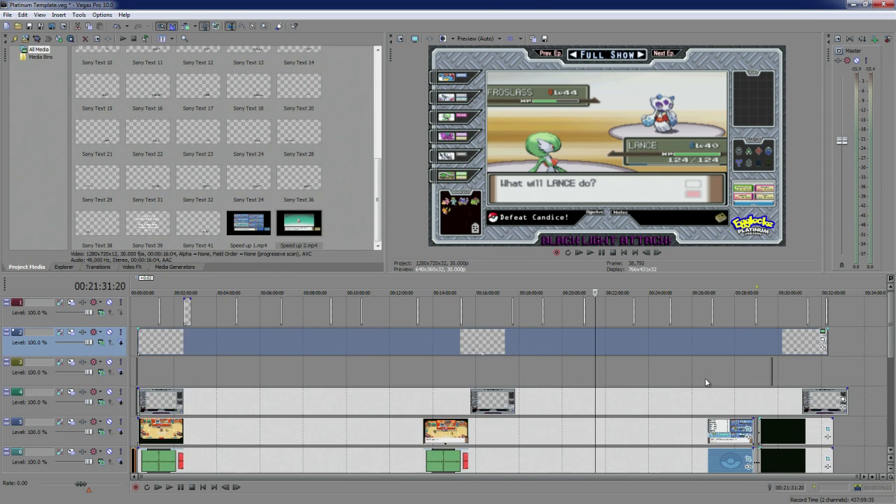
{"action": "left_click", "coordinate": [705, 396]}
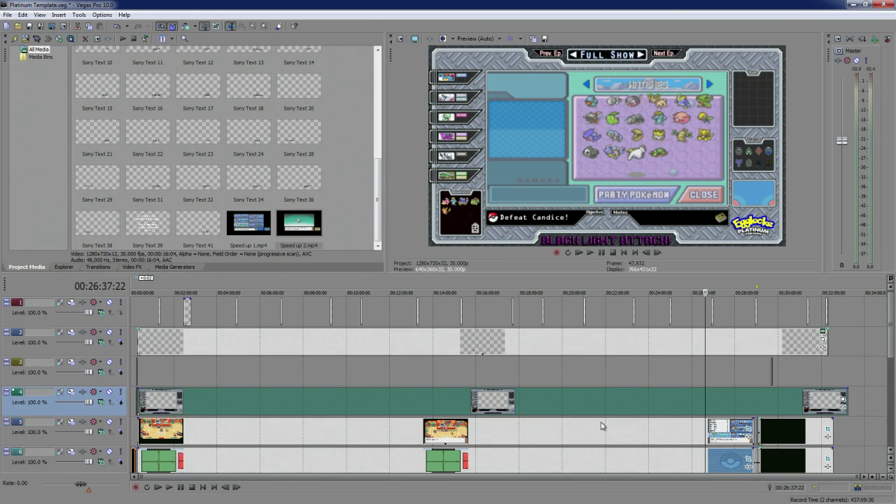
{"action": "left_click", "coordinate": [538, 413]}
{"action": "left_click", "coordinate": [413, 404]}
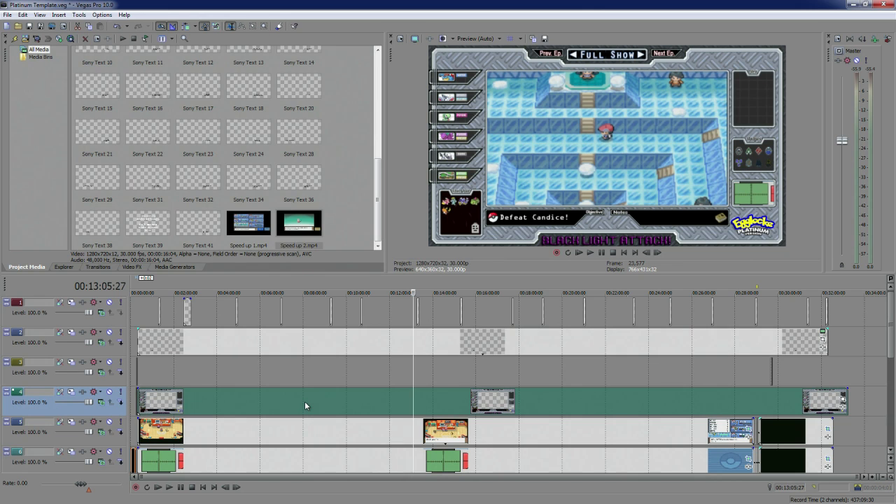
{"action": "left_click", "coordinate": [332, 343]}
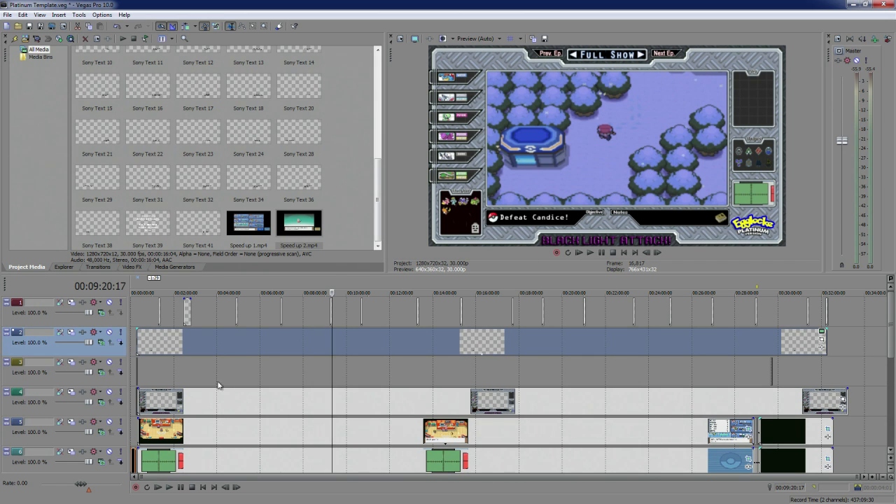
{"action": "left_click", "coordinate": [165, 343]}
{"action": "left_click", "coordinate": [143, 344]}
{"action": "left_click", "coordinate": [184, 342]}
{"action": "left_click", "coordinate": [305, 344]}
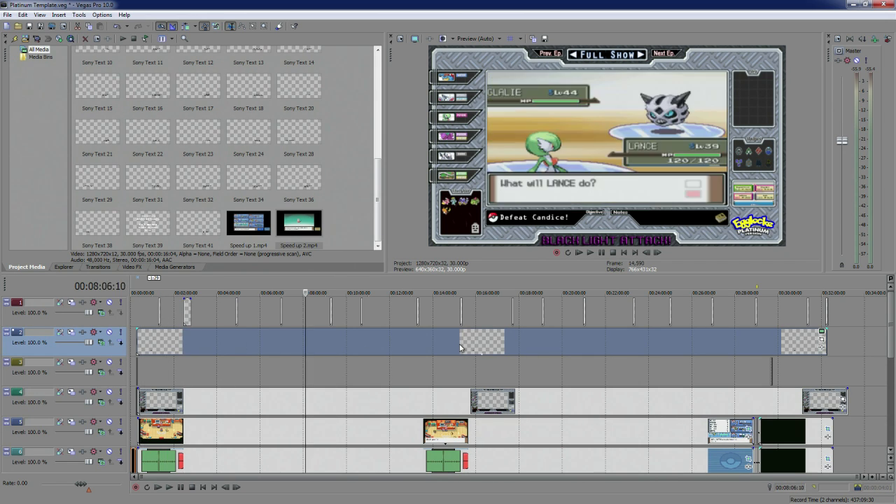
{"action": "left_click", "coordinate": [460, 347]}
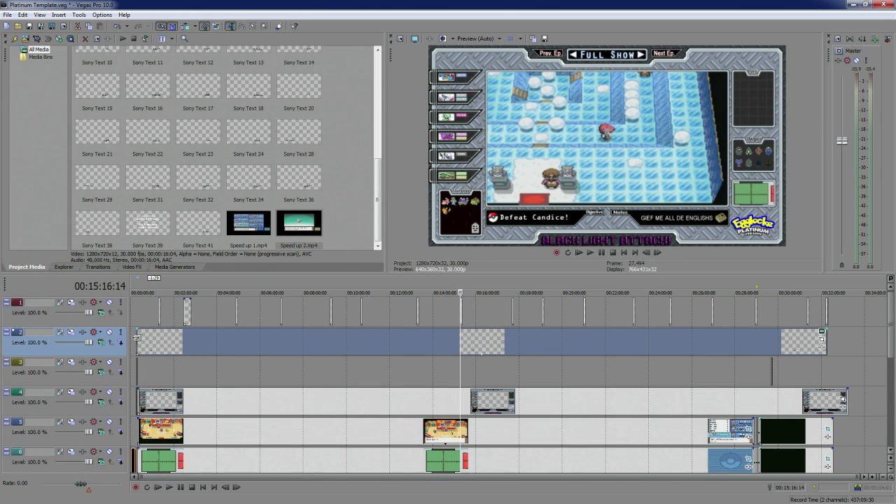
Trim the objective clip's start to about 00:11:47 and insert new text media on track 2 at 00:02:28:13
{"action": "left_click_drag", "start_coordinate": [136, 337], "coordinate": [385, 343]}
{"action": "left_click", "coordinate": [185, 342]}
{"action": "scroll", "coordinate": [399, 359], "scroll_direction": "up", "scroll_amount": 4}
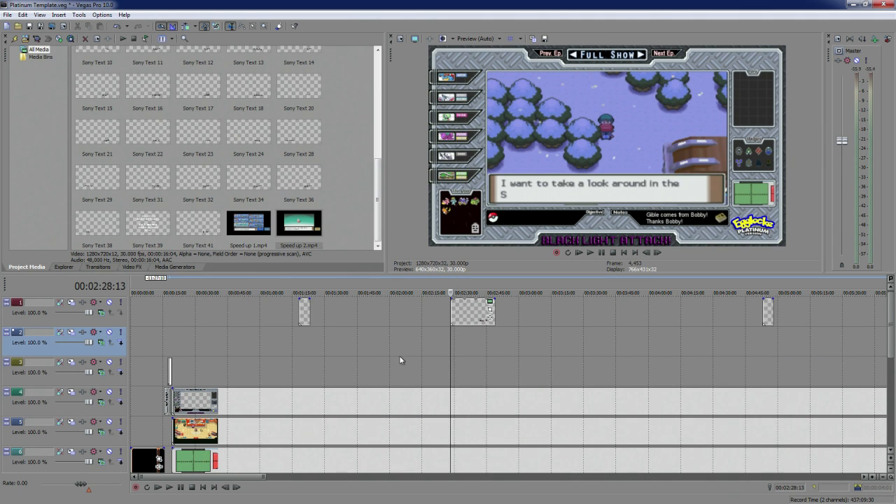
{"action": "right_click", "coordinate": [432, 347]}
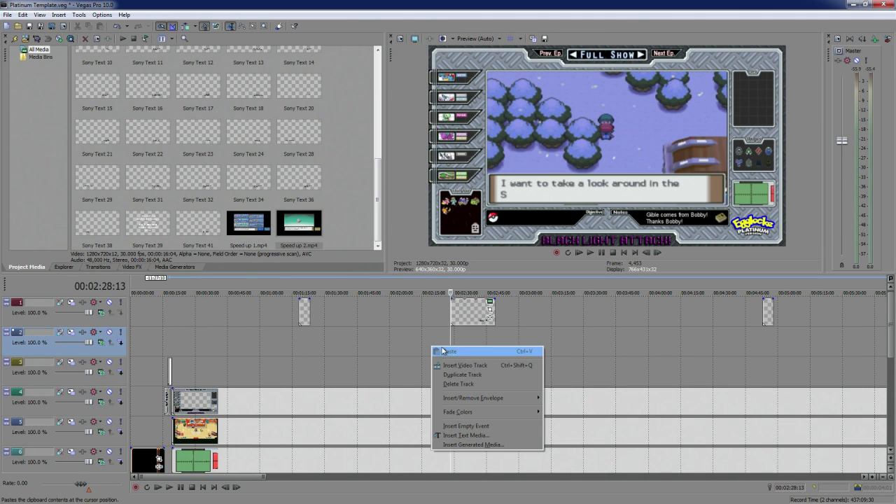
{"action": "left_click", "coordinate": [465, 435]}
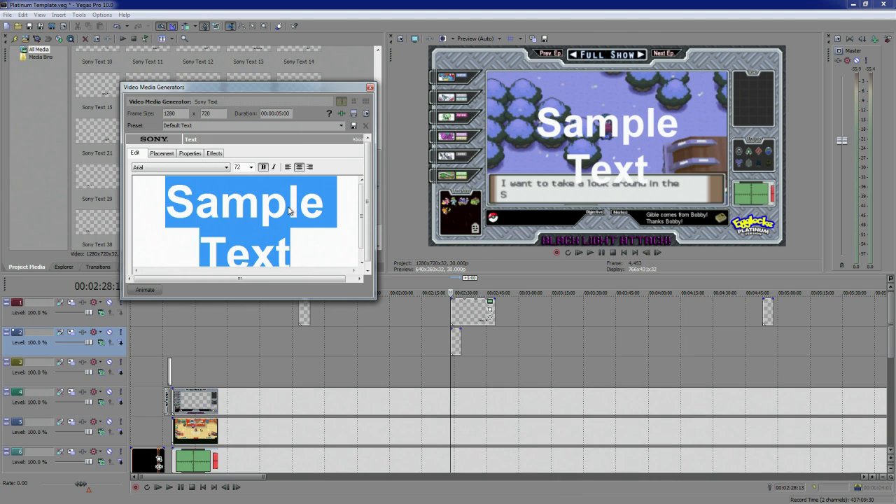
Set the new text to "Do the harlem shake" at font size 26
{"action": "type", "text": "Do the harlem shake"}
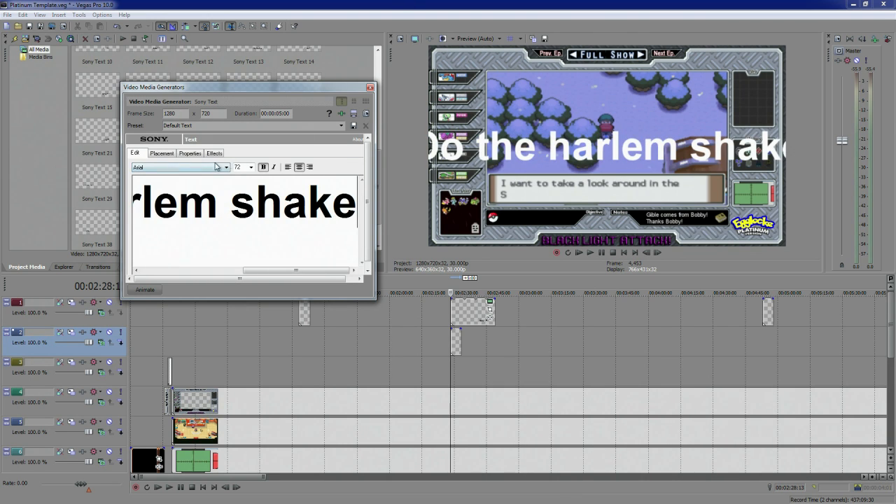
{"action": "left_click", "coordinate": [251, 167]}
{"action": "left_click", "coordinate": [244, 238]}
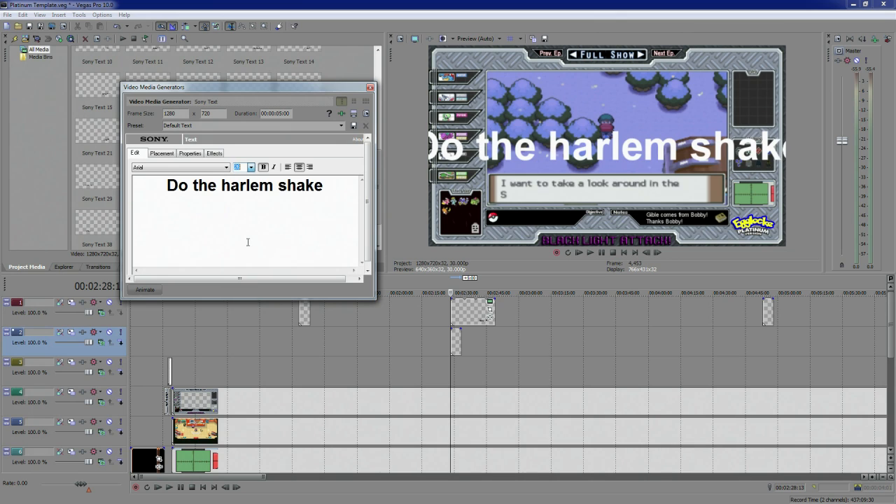
Add a black outline to the "Do the harlem shake" text
{"action": "left_click", "coordinate": [160, 153]}
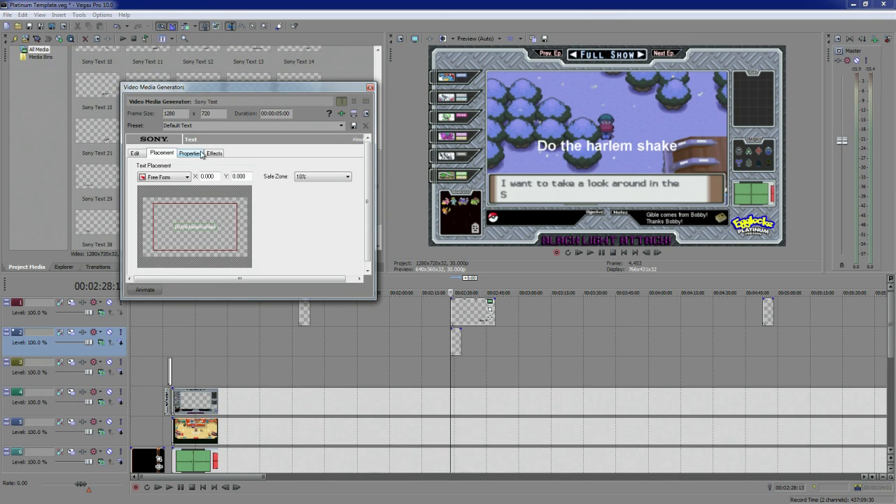
{"action": "left_click", "coordinate": [217, 157]}
{"action": "left_click", "coordinate": [239, 175]}
{"action": "left_click_drag", "start_coordinate": [261, 213], "coordinate": [264, 253]}
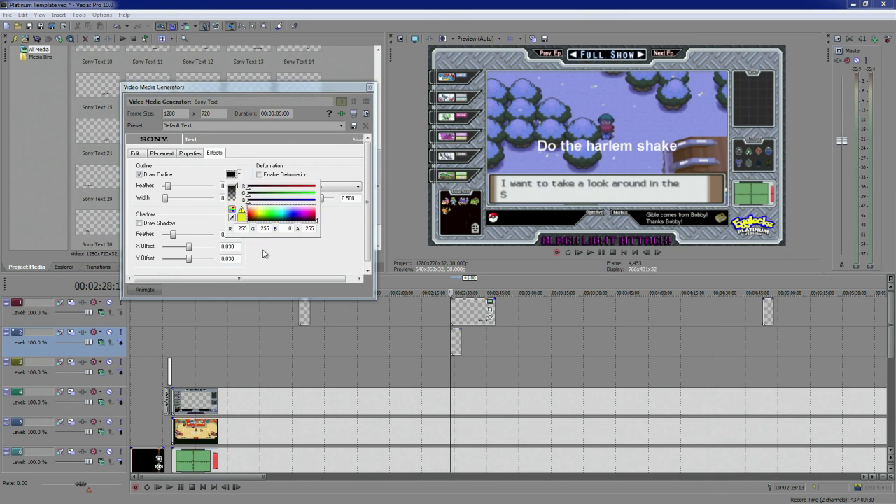
{"action": "left_click", "coordinate": [320, 315]}
Review the new text's properties and placement, and compare them with the font settings of the "Defeat Candice!" clip
{"action": "left_click", "coordinate": [187, 157]}
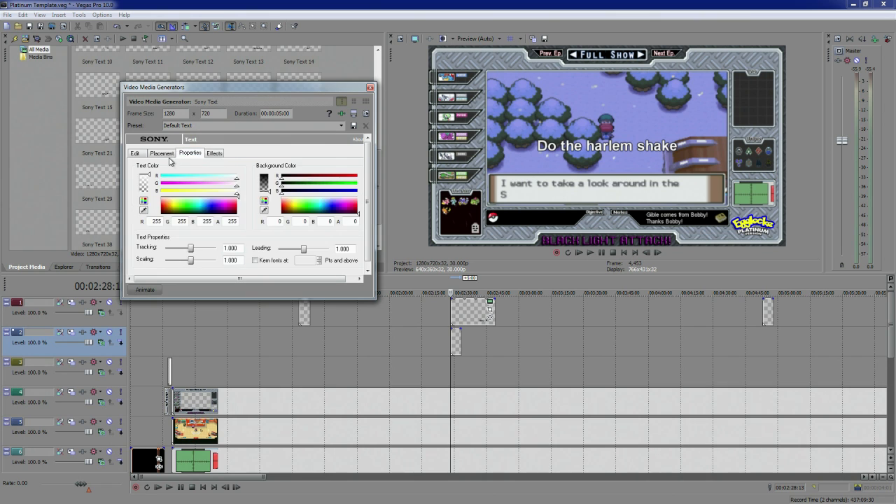
{"action": "left_click", "coordinate": [167, 158]}
{"action": "left_click", "coordinate": [663, 375]}
{"action": "scroll", "coordinate": [700, 383], "scroll_direction": "down", "scroll_amount": 5}
{"action": "left_click", "coordinate": [580, 341]}
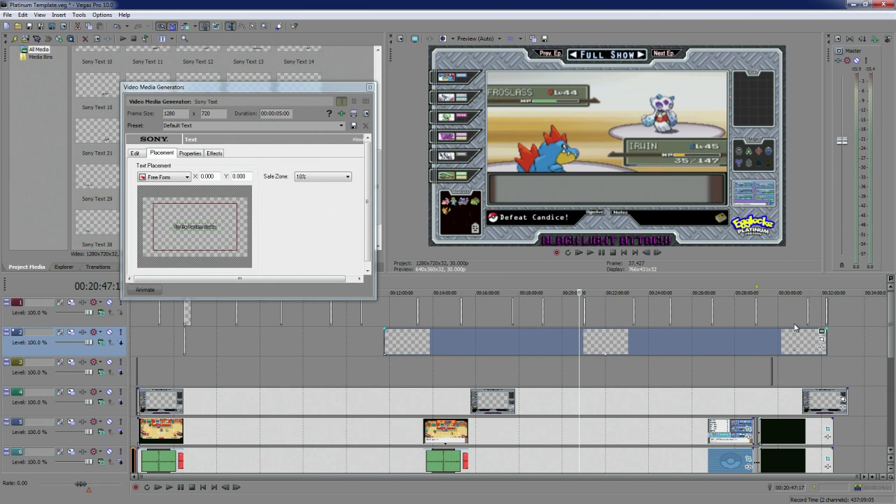
{"action": "left_click", "coordinate": [823, 332]}
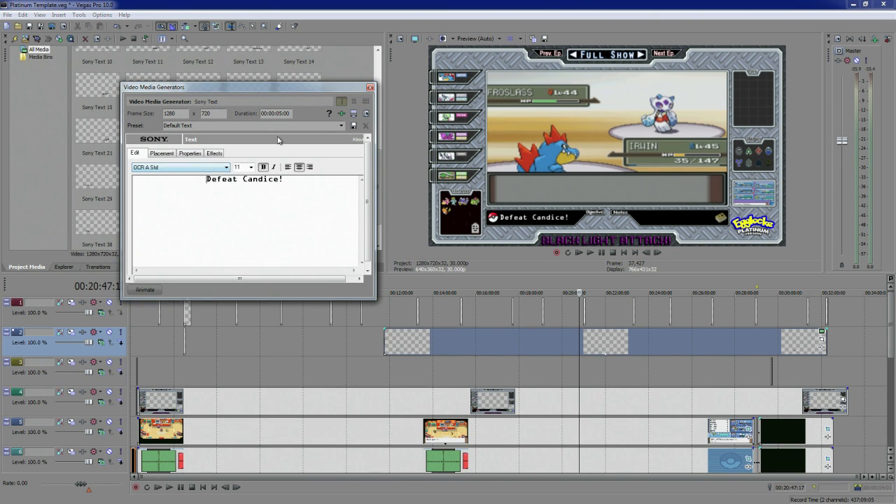
{"action": "left_click", "coordinate": [369, 87]}
Reopen the "Do the harlem shake" text on track 2 and show its placement settings
{"action": "left_click", "coordinate": [185, 341]}
{"action": "scroll", "coordinate": [332, 352], "scroll_direction": "up", "scroll_amount": 8}
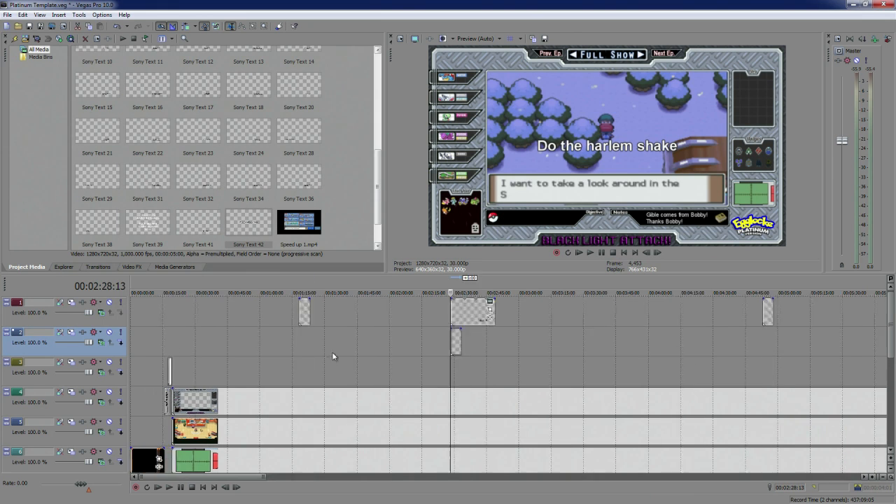
{"action": "left_click", "coordinate": [549, 342]}
{"action": "left_click", "coordinate": [563, 334]}
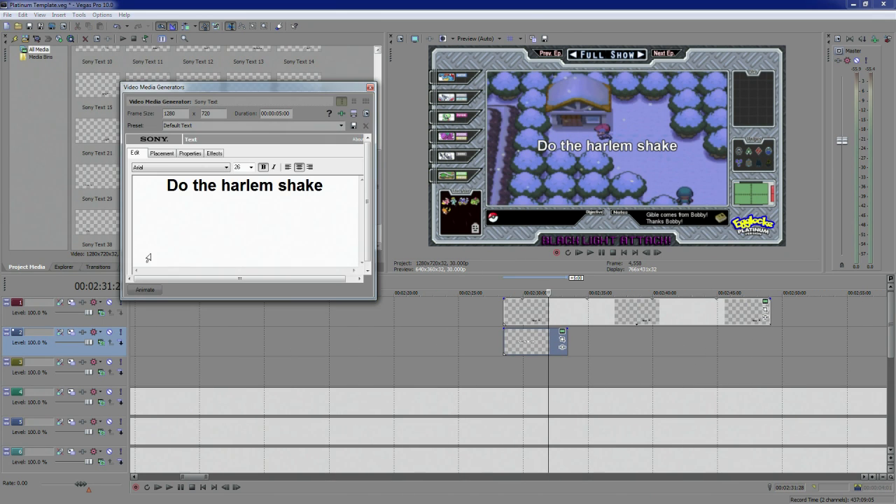
{"action": "left_click", "coordinate": [165, 154]}
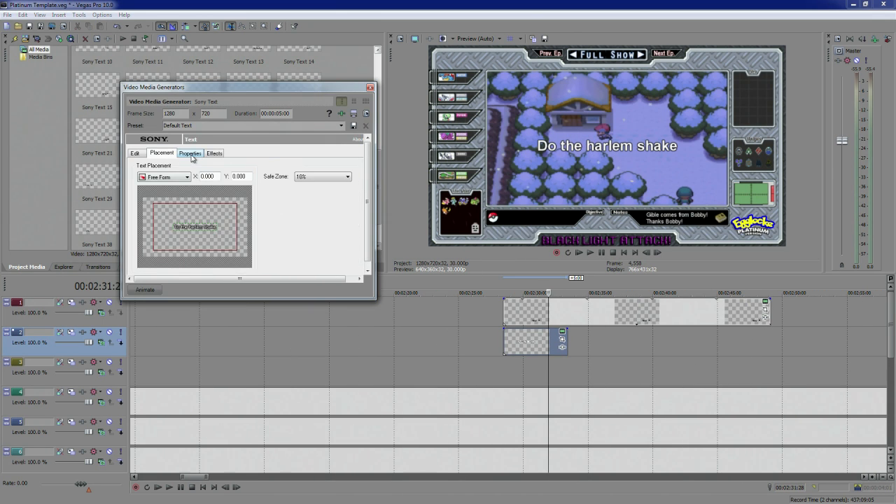
Set the "Do the harlem shake" text to size 18 and place it over the objective bar at about X -0.364, Y 0.718
{"action": "left_click", "coordinate": [190, 154]}
{"action": "left_click", "coordinate": [139, 154]}
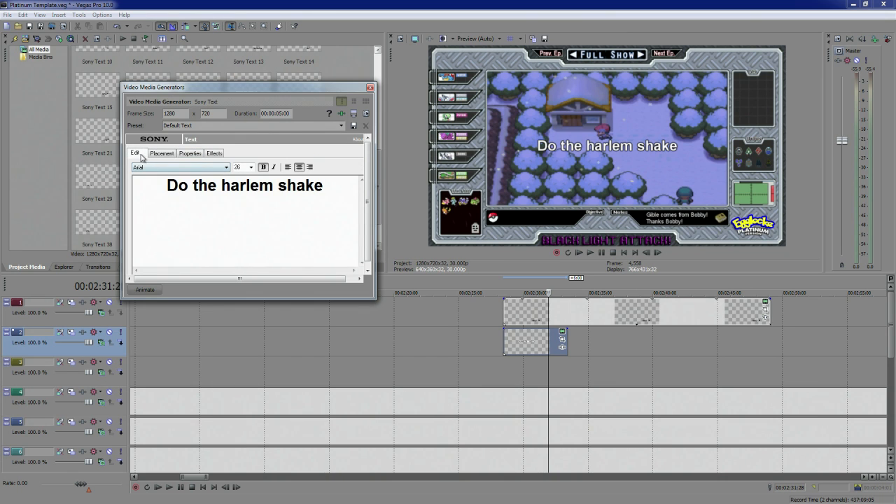
{"action": "left_click", "coordinate": [251, 167]}
{"action": "left_click", "coordinate": [252, 219]}
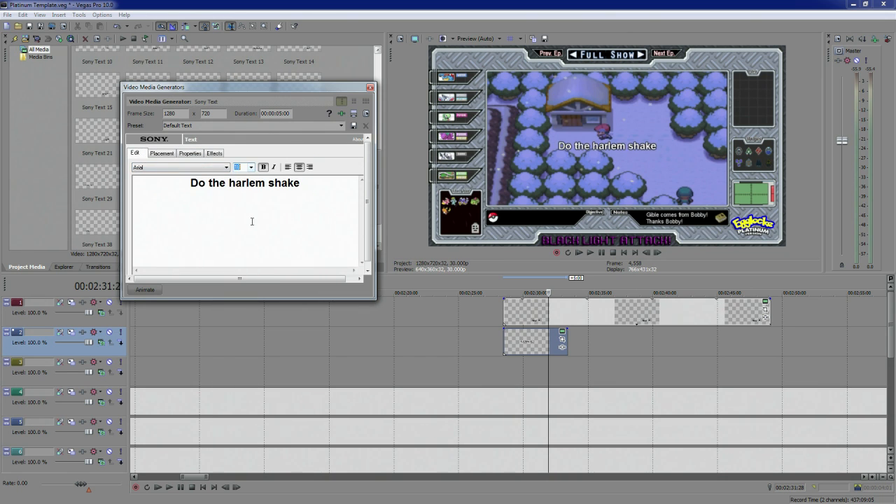
{"action": "left_click", "coordinate": [161, 154]}
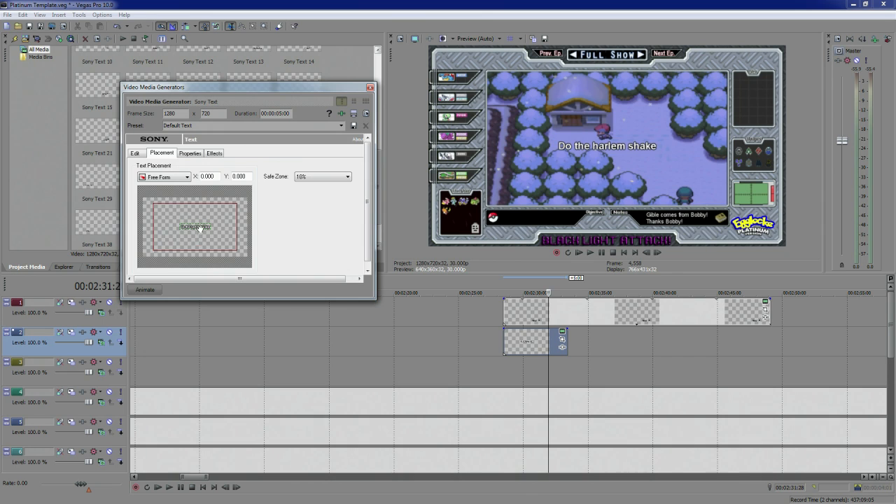
{"action": "left_click_drag", "start_coordinate": [200, 227], "coordinate": [181, 249]}
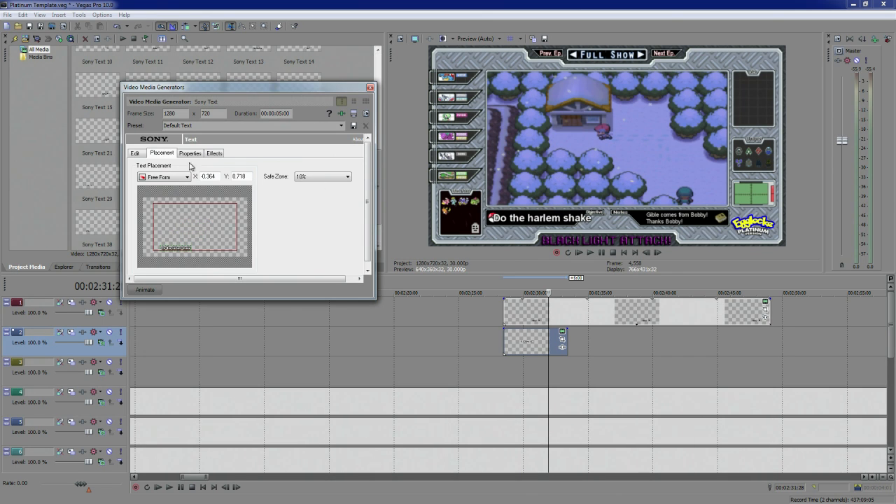
Reduce the "Do the harlem shake" text to size 11 and remove its bold formatting
{"action": "left_click", "coordinate": [136, 154]}
{"action": "left_click", "coordinate": [251, 168]}
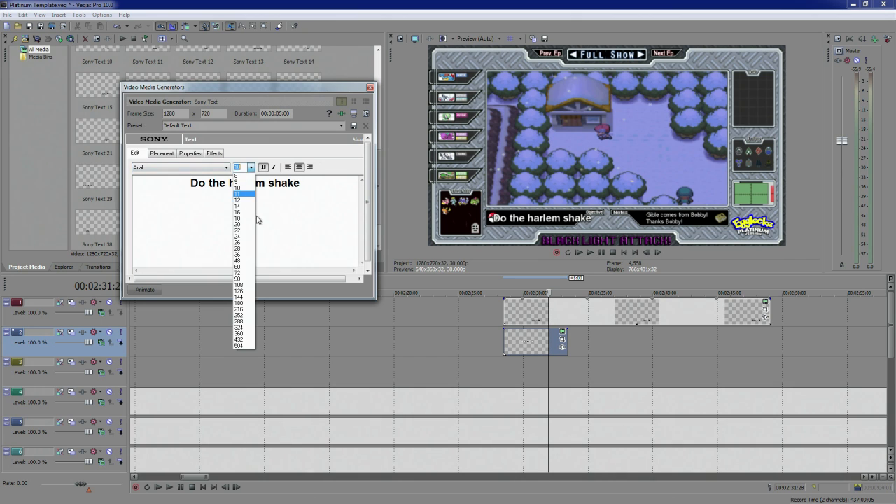
{"action": "left_click", "coordinate": [245, 212]}
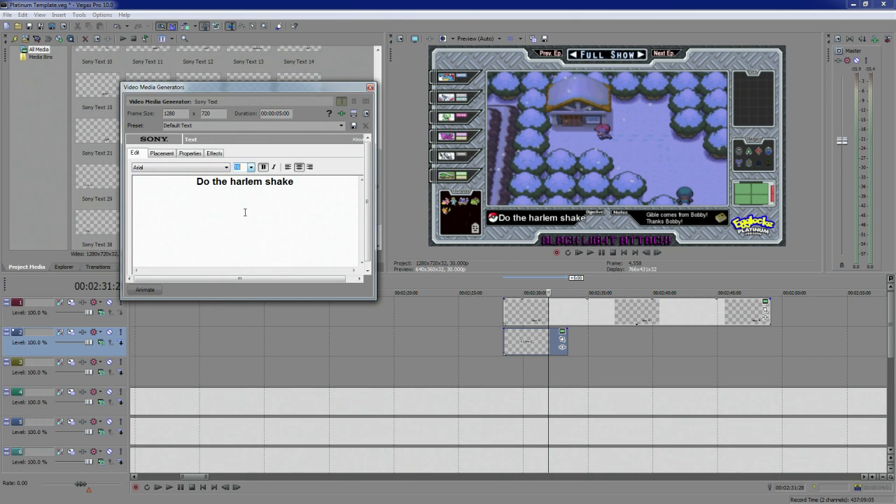
{"action": "left_click", "coordinate": [251, 168]}
{"action": "left_click", "coordinate": [264, 168]}
{"action": "left_click", "coordinate": [264, 168]}
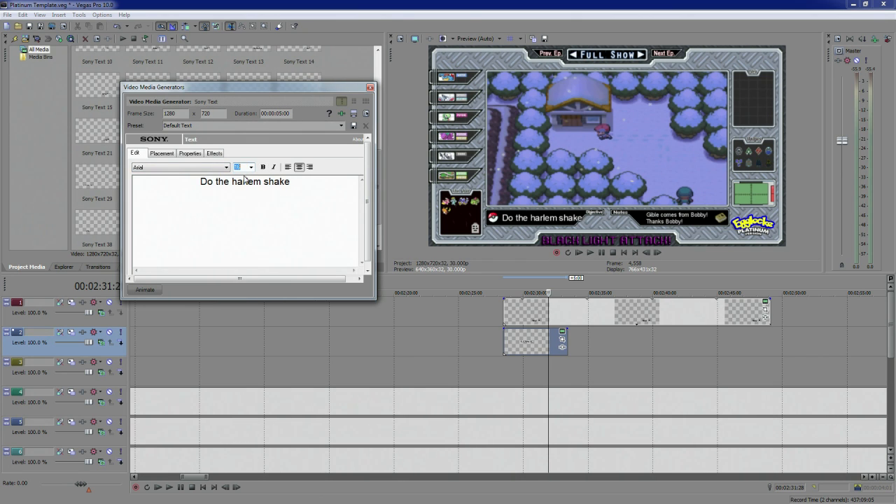
{"action": "left_click", "coordinate": [251, 168]}
{"action": "left_click", "coordinate": [245, 197]}
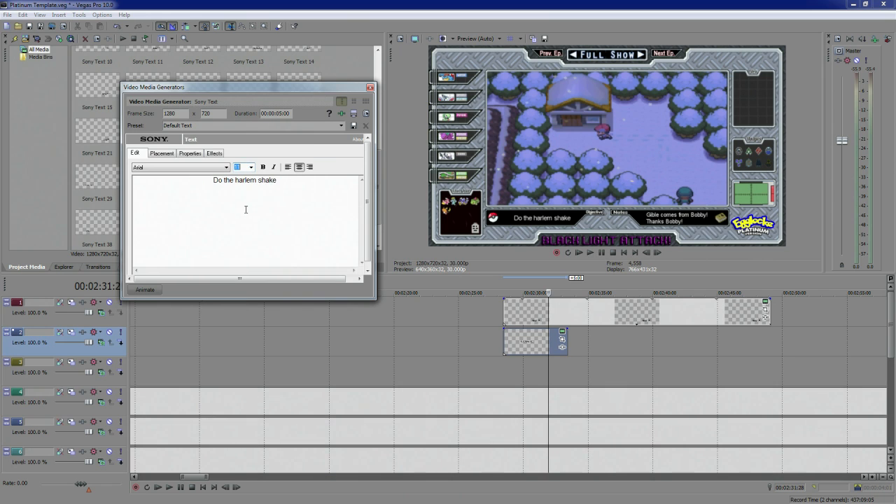
Shift the text within the objective bar to about X -0.426, Y 0.718 and close the text generator
{"action": "left_click", "coordinate": [162, 153]}
{"action": "left_click_drag", "start_coordinate": [177, 249], "coordinate": [174, 250]}
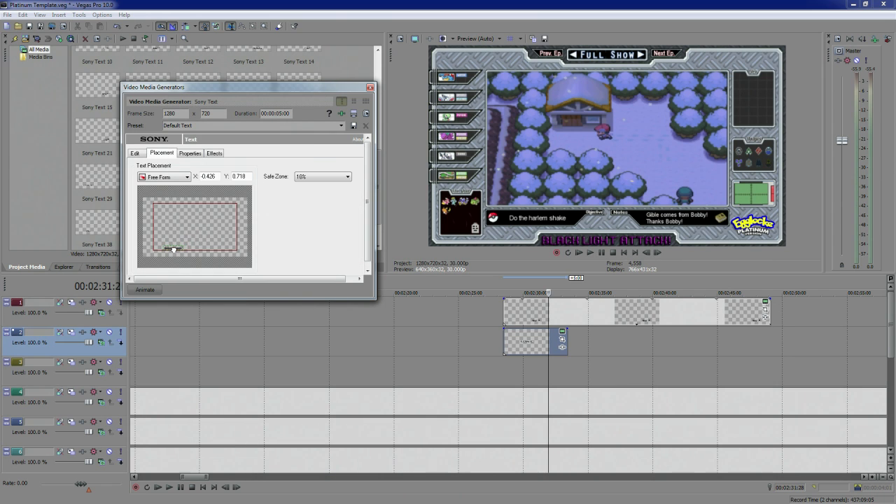
{"action": "left_click", "coordinate": [369, 89]}
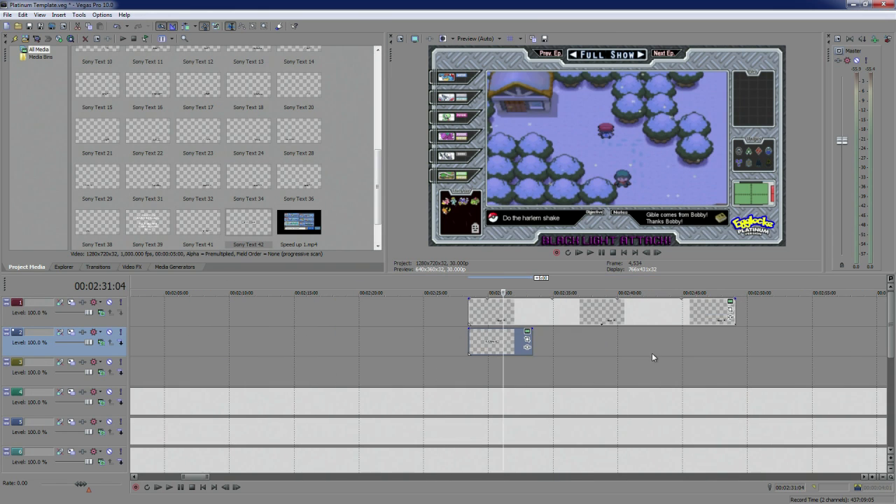
Delete the "Do the harlem shake" text event from track 2
{"action": "scroll", "coordinate": [562, 364], "scroll_direction": "down", "scroll_amount": 3}
{"action": "key", "text": "Left"}
{"action": "key", "text": "Left"}
{"action": "key", "text": "Left"}
{"action": "key", "text": "Left"}
{"action": "key", "text": "Left"}
{"action": "key", "text": "Left"}
{"action": "key", "text": "Left"}
{"action": "key", "text": "Left"}
{"action": "key", "text": "Left"}
{"action": "key", "text": "Left"}
{"action": "scroll", "coordinate": [561, 364], "scroll_direction": "down", "scroll_amount": 4}
{"action": "key", "text": "Delete"}
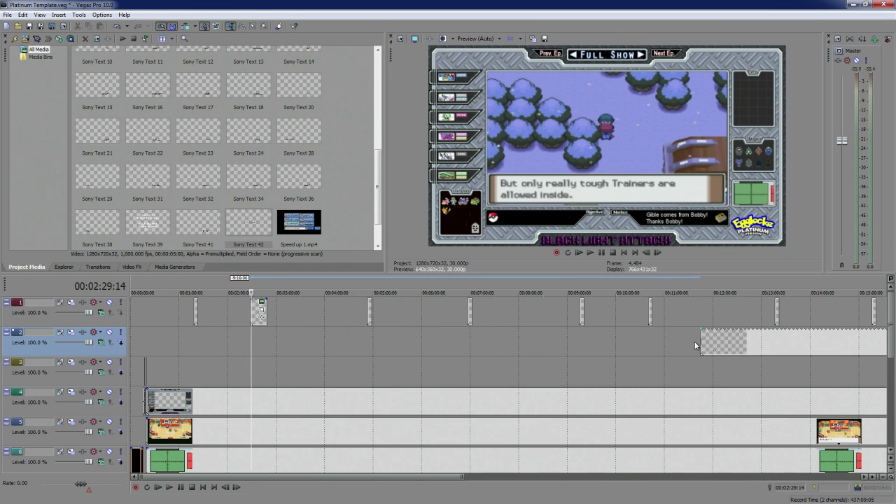
Extend the start of the "Defeat Candice!" text event on track 2 back to where the gameplay footage begins
{"action": "left_click_drag", "start_coordinate": [697, 345], "coordinate": [149, 341]}
{"action": "left_click", "coordinate": [145, 292]}
{"action": "scroll", "coordinate": [244, 322], "scroll_direction": "up", "scroll_amount": 7}
{"action": "left_click_drag", "start_coordinate": [513, 342], "coordinate": [557, 345]}
{"action": "left_click", "coordinate": [601, 347]}
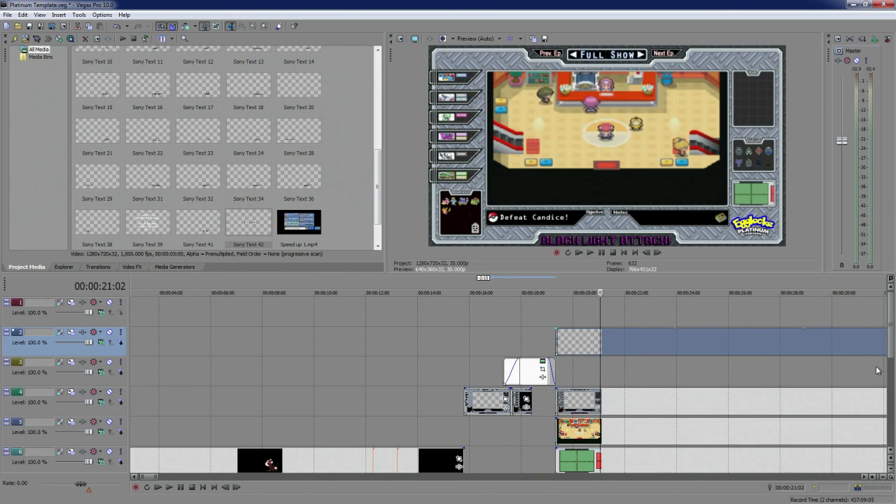
Sample frames across the whole episode to locate the point where the "Defeat Candice!" objective is completed
{"action": "scroll", "coordinate": [706, 354], "scroll_direction": "down", "scroll_amount": 8}
{"action": "left_click", "coordinate": [284, 345]}
{"action": "left_click", "coordinate": [327, 339]}
{"action": "left_click", "coordinate": [380, 333]}
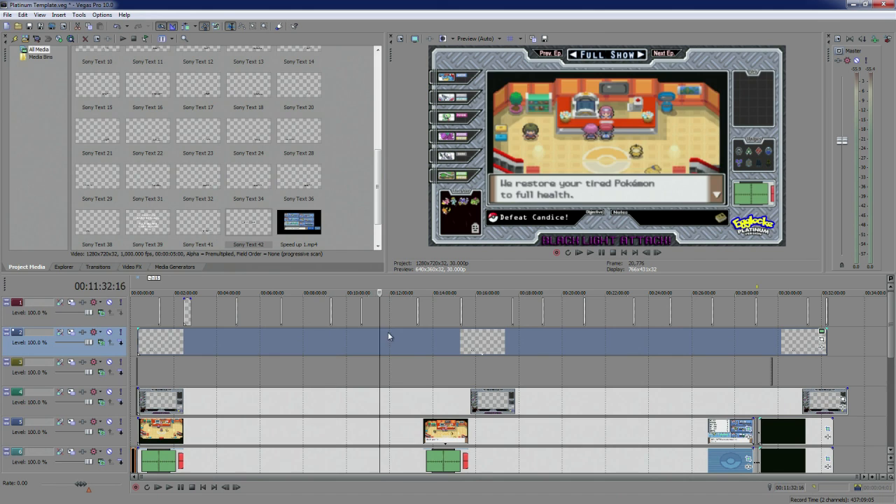
{"action": "left_click", "coordinate": [427, 330]}
{"action": "left_click", "coordinate": [460, 324]}
{"action": "left_click", "coordinate": [566, 338]}
{"action": "left_click", "coordinate": [622, 337]}
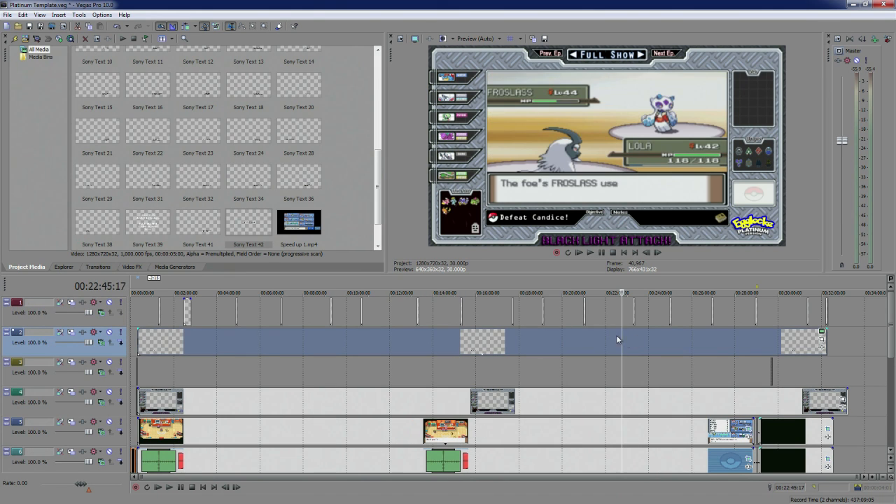
{"action": "left_click", "coordinate": [510, 343]}
{"action": "left_click", "coordinate": [634, 337]}
{"action": "left_click", "coordinate": [698, 335]}
{"action": "left_click", "coordinate": [706, 337]}
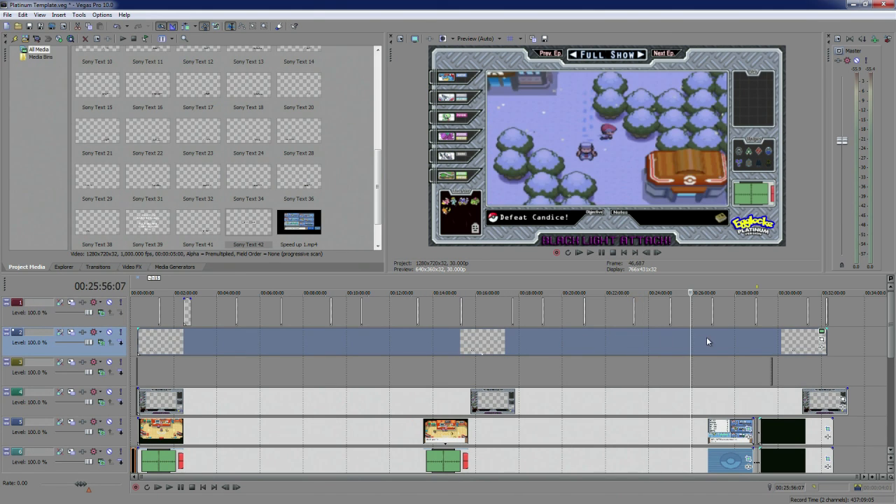
{"action": "left_click", "coordinate": [689, 343]}
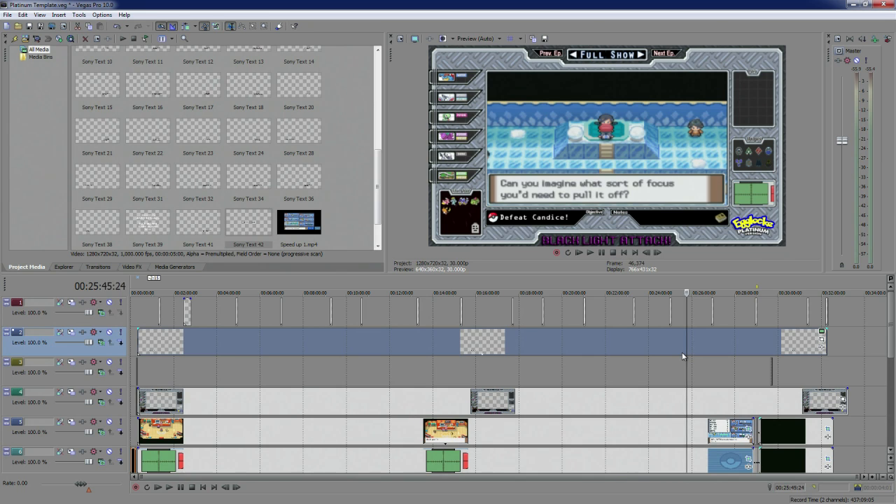
Scrub back and forth around 00:25:23 to examine the Icicle Badge award scene
{"action": "left_click", "coordinate": [683, 357]}
{"action": "key", "text": "Left"}
{"action": "key", "text": "Left"}
{"action": "key", "text": "Left"}
{"action": "key", "text": "Left"}
{"action": "key", "text": "Left"}
{"action": "key", "text": "Left"}
{"action": "key", "text": "Left"}
{"action": "key", "text": "Left"}
{"action": "key", "text": "Left"}
{"action": "key", "text": "Left"}
{"action": "key", "text": "Left"}
{"action": "key", "text": "Left"}
{"action": "key", "text": "Left"}
{"action": "key", "text": "Left"}
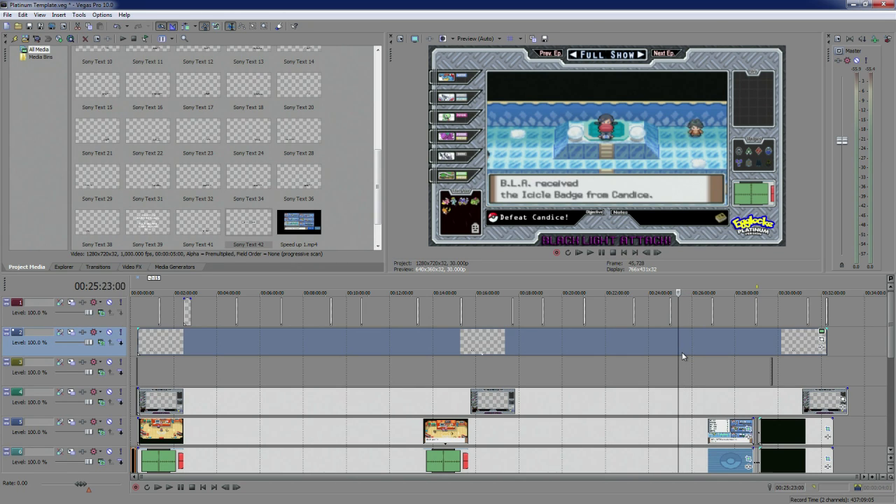
{"action": "key", "text": "Right"}
{"action": "key", "text": "Right"}
{"action": "key", "text": "Right"}
{"action": "key", "text": "Up"}
{"action": "scroll", "coordinate": [672, 371], "scroll_direction": "up", "scroll_amount": 2}
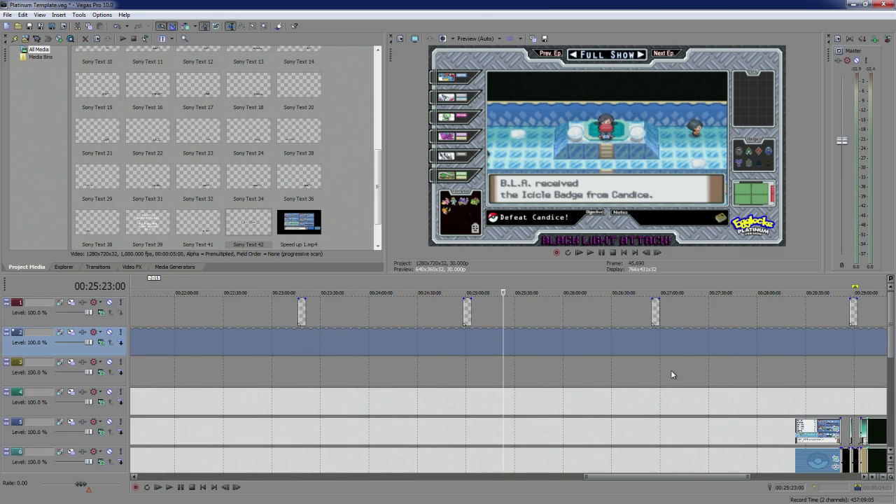
{"action": "scroll", "coordinate": [525, 367], "scroll_direction": "down", "scroll_amount": 4}
{"action": "scroll", "coordinate": [610, 372], "scroll_direction": "up", "scroll_amount": 4}
{"action": "scroll", "coordinate": [665, 357], "scroll_direction": "down", "scroll_amount": 3}
{"action": "left_click_drag", "start_coordinate": [742, 350], "coordinate": [737, 349]}
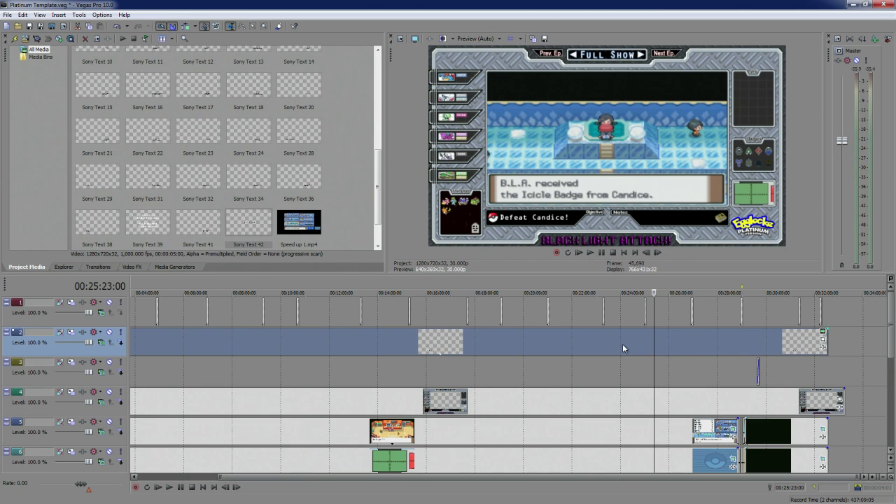
Review the gym leader's dialogue from about 00:24:58 to examine when the badge is received
{"action": "left_click", "coordinate": [656, 346]}
{"action": "left_click", "coordinate": [665, 339]}
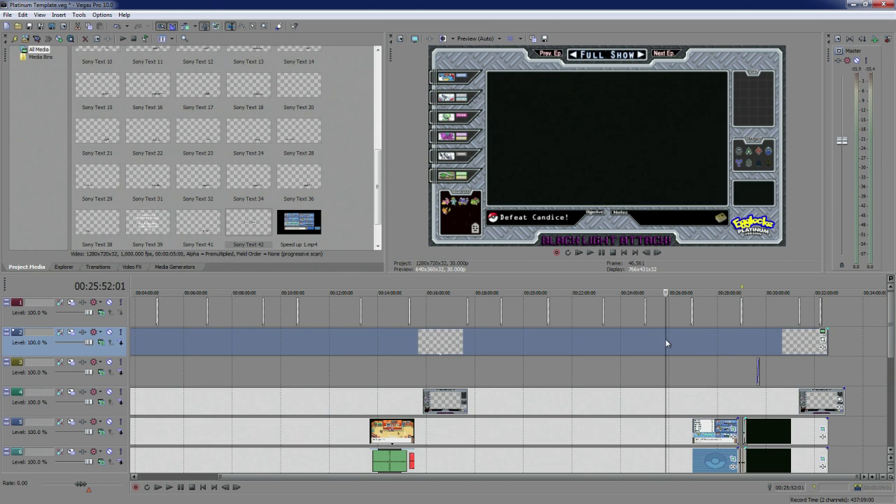
{"action": "scroll", "coordinate": [665, 339], "scroll_direction": "up", "scroll_amount": 5}
{"action": "left_click", "coordinate": [450, 348]}
{"action": "left_click", "coordinate": [388, 342]}
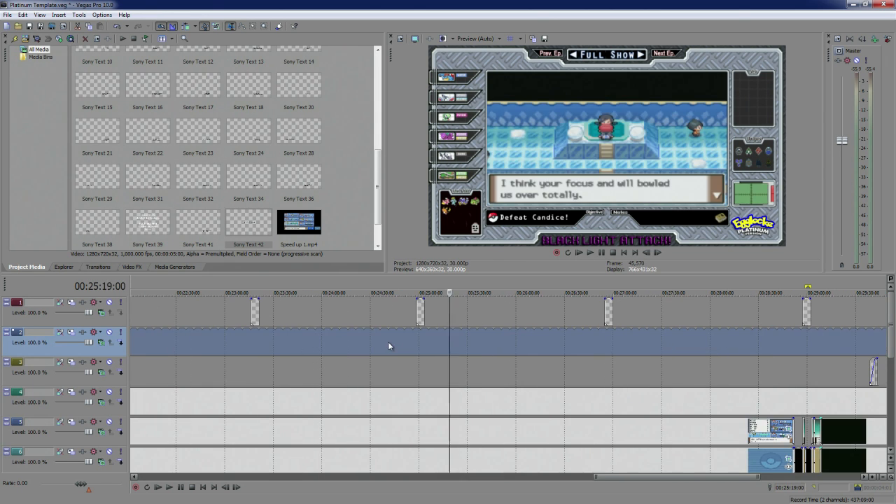
{"action": "left_click", "coordinate": [415, 342]}
{"action": "key", "text": "Right"}
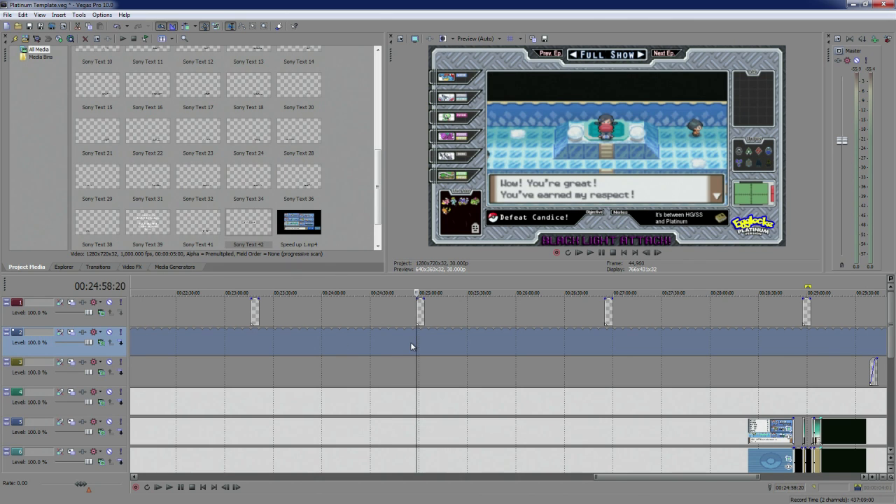
{"action": "key", "text": "space"}
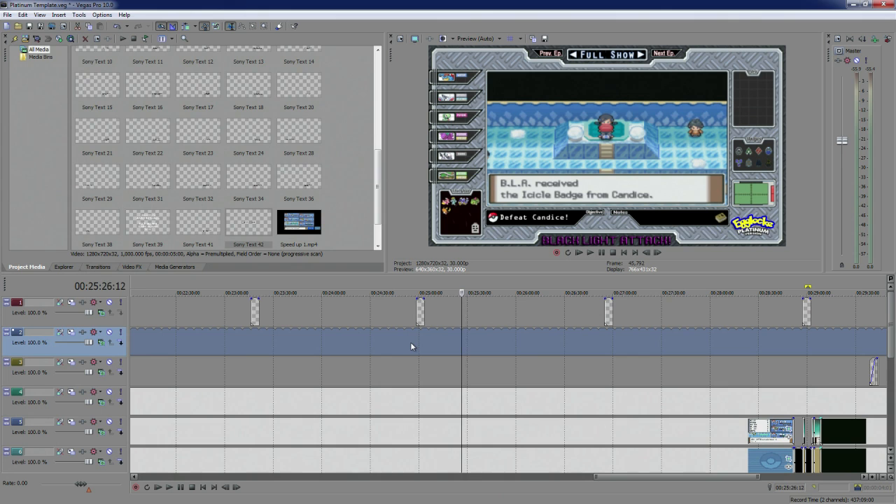
{"action": "key", "text": "Left"}
{"action": "key", "text": "Left"}
{"action": "key", "text": "Left"}
{"action": "key", "text": "Left"}
{"action": "key", "text": "Left"}
{"action": "key", "text": "Left"}
{"action": "key", "text": "Left"}
{"action": "key", "text": "Left"}
{"action": "key", "text": "Left"}
{"action": "key", "text": "Right"}
{"action": "key", "text": "Right"}
{"action": "key", "text": "Right"}
{"action": "key", "text": "Right"}
{"action": "key", "text": "Right"}
{"action": "key", "text": "Right"}
{"action": "key", "text": "Right"}
{"action": "key", "text": "Right"}
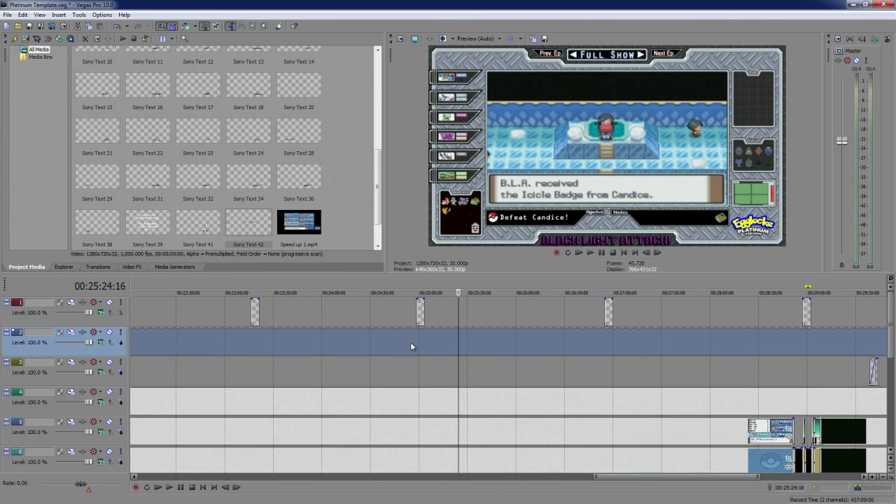
Split the "Defeat Candice!" text event on track 2 at 00:25:45:06, after the badge is received
{"action": "scroll", "coordinate": [496, 358], "scroll_direction": "down", "scroll_amount": 3}
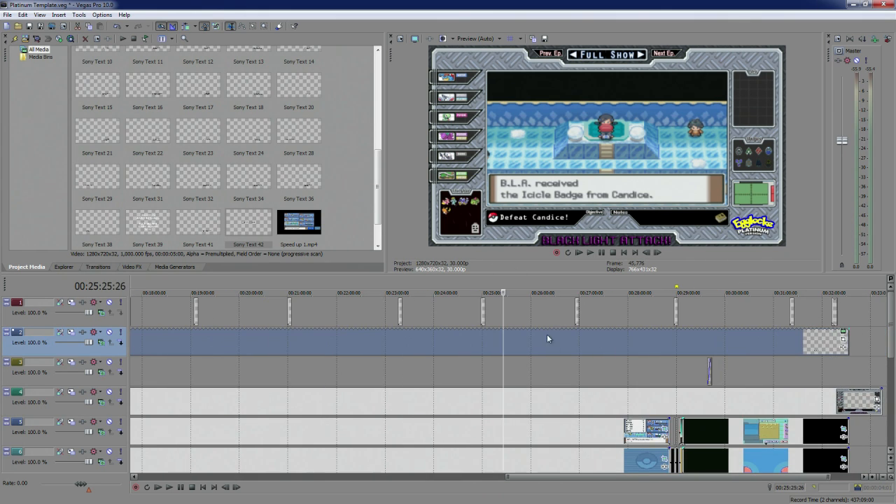
{"action": "left_click", "coordinate": [510, 341]}
{"action": "left_click", "coordinate": [502, 342]}
{"action": "left_click", "coordinate": [519, 342]}
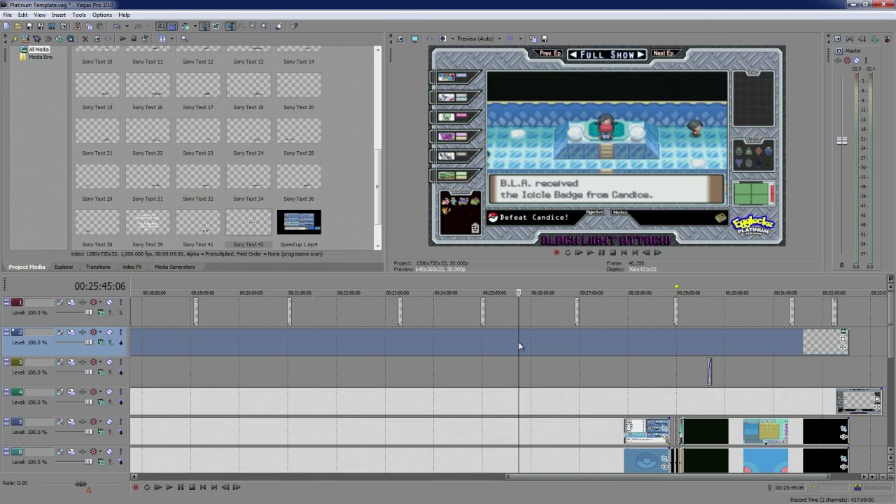
{"action": "key", "text": "s"}
{"action": "scroll", "coordinate": [546, 341], "scroll_direction": "down", "scroll_amount": 3}
{"action": "scroll", "coordinate": [554, 341], "scroll_direction": "up", "scroll_amount": 4}
Delete the portion of the objective text event that follows the split on track 2
{"action": "left_click", "coordinate": [561, 341]}
{"action": "scroll", "coordinate": [562, 334], "scroll_direction": "down", "scroll_amount": 4}
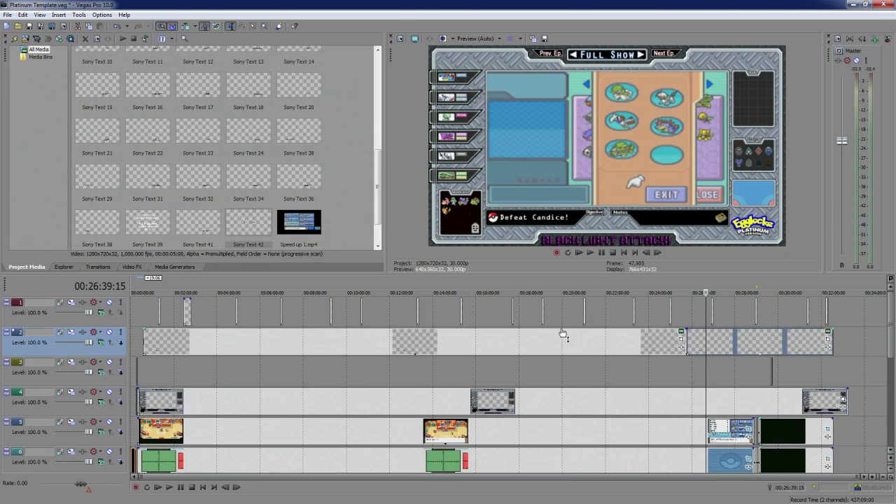
{"action": "scroll", "coordinate": [557, 340], "scroll_direction": "up", "scroll_amount": 4}
{"action": "scroll", "coordinate": [516, 343], "scroll_direction": "up", "scroll_amount": 2}
{"action": "left_click", "coordinate": [458, 359]}
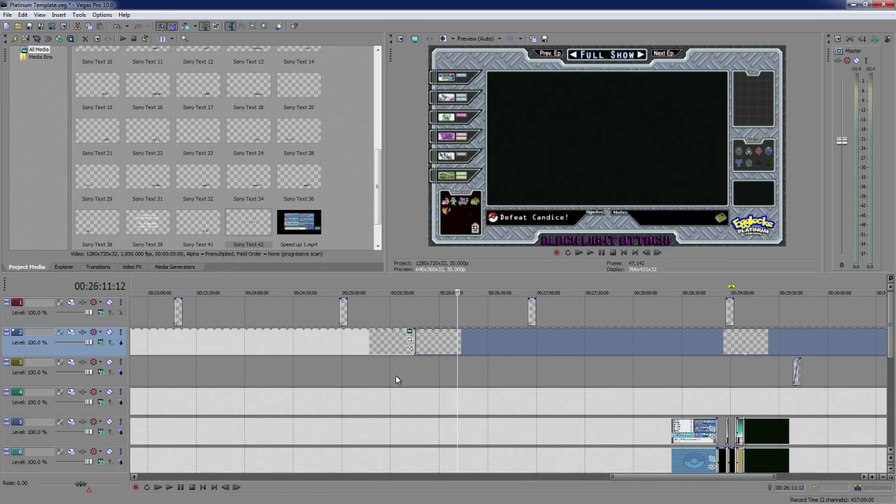
{"action": "key", "text": "Delete"}
Paste the objective text event on track 2 directly after its end at 00:25:45:06, creating a new copy of the source media
{"action": "left_click", "coordinate": [407, 319]}
{"action": "scroll", "coordinate": [539, 341], "scroll_direction": "up", "scroll_amount": 2}
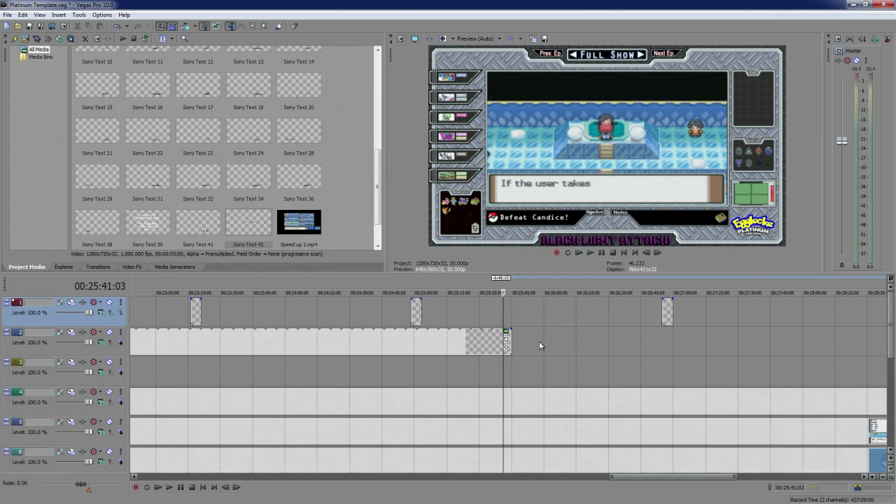
{"action": "scroll", "coordinate": [511, 330], "scroll_direction": "down", "scroll_amount": 3}
{"action": "scroll", "coordinate": [516, 351], "scroll_direction": "up", "scroll_amount": 5}
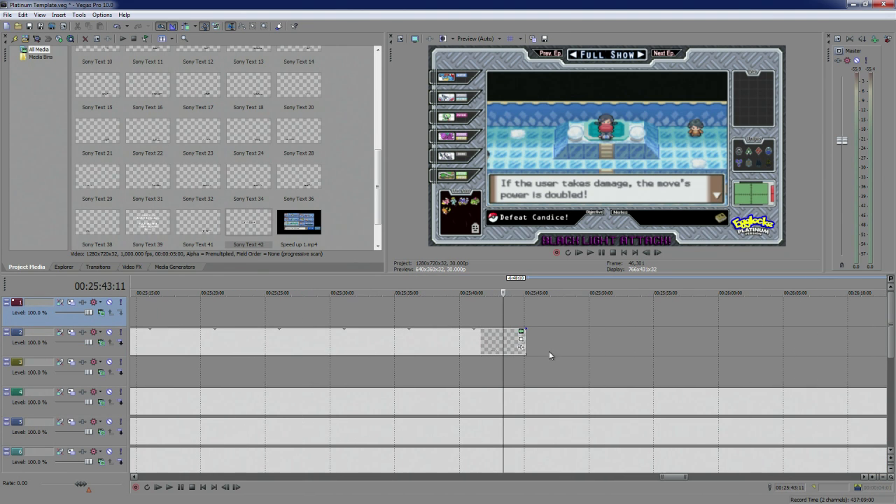
{"action": "left_click", "coordinate": [534, 335]}
{"action": "left_click", "coordinate": [525, 340]}
{"action": "scroll", "coordinate": [498, 359], "scroll_direction": "down", "scroll_amount": 6}
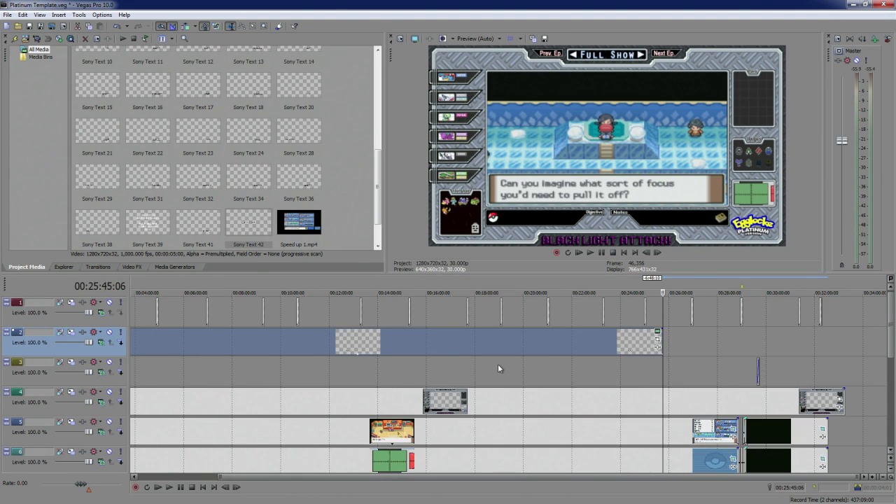
{"action": "left_click", "coordinate": [584, 338]}
{"action": "left_click", "coordinate": [670, 290]}
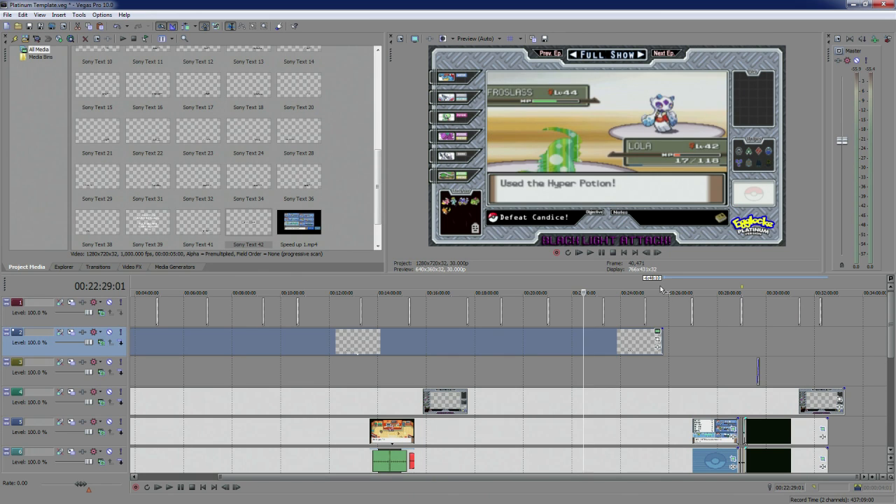
{"action": "scroll", "coordinate": [542, 340], "scroll_direction": "up", "scroll_amount": 5}
{"action": "key", "text": "ctrl+v"}
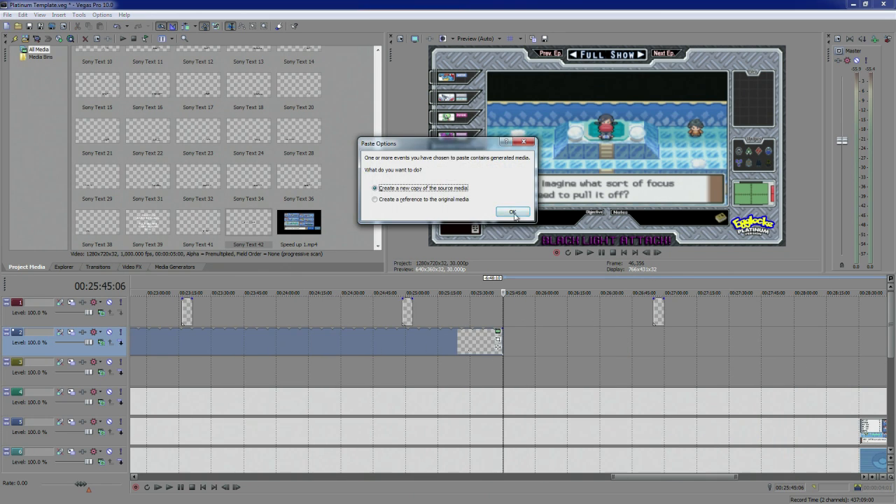
{"action": "key", "text": "Return"}
Move the pasted objective text event on track 2 earlier so it overlaps the end of the "Defeat Candice!" event by ten frames
{"action": "scroll", "coordinate": [428, 377], "scroll_direction": "down", "scroll_amount": 6}
{"action": "left_click_drag", "start_coordinate": [519, 286], "coordinate": [509, 286]}
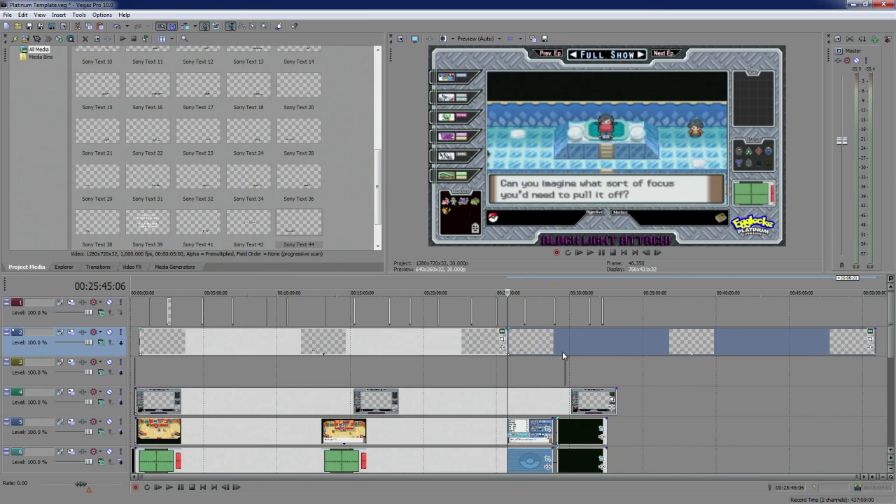
{"action": "scroll", "coordinate": [560, 359], "scroll_direction": "up", "scroll_amount": 6}
{"action": "left_click", "coordinate": [472, 347]}
{"action": "scroll", "coordinate": [552, 372], "scroll_direction": "up", "scroll_amount": 3}
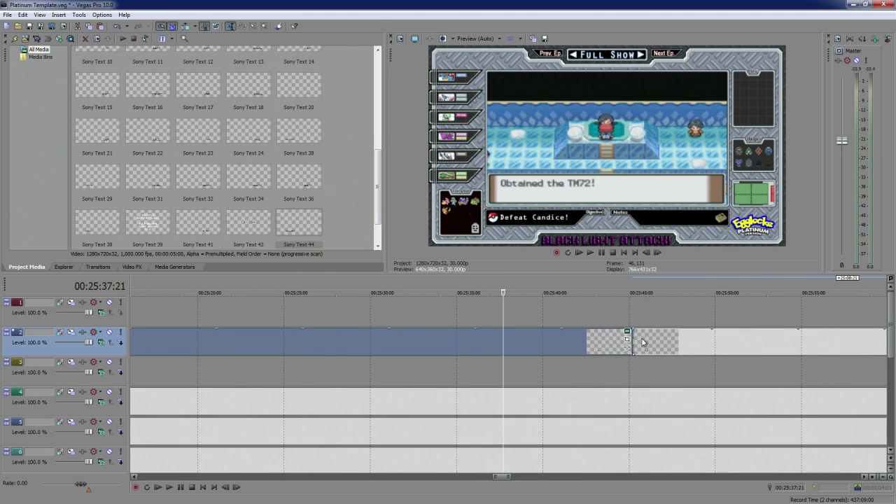
{"action": "left_click", "coordinate": [662, 341]}
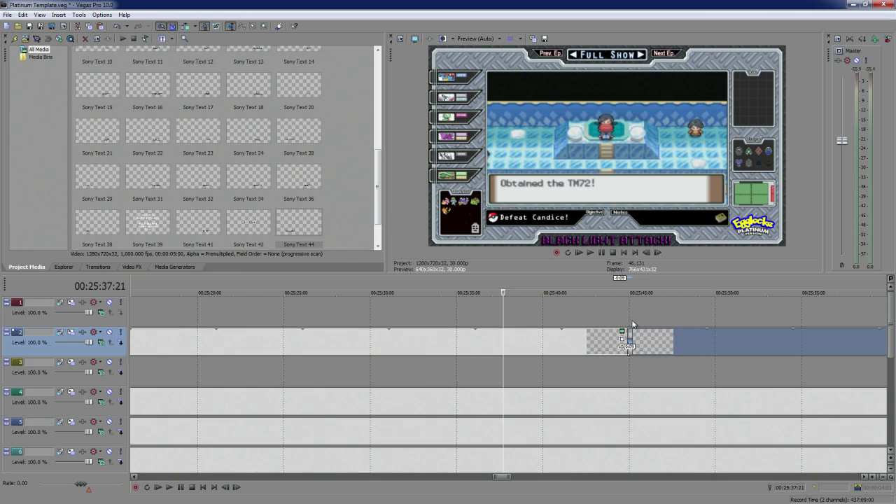
{"action": "left_click", "coordinate": [630, 322]}
{"action": "scroll", "coordinate": [689, 344], "scroll_direction": "up", "scroll_amount": 3}
{"action": "scroll", "coordinate": [689, 343], "scroll_direction": "up", "scroll_amount": 2}
{"action": "left_click_drag", "start_coordinate": [674, 346], "coordinate": [668, 344]}
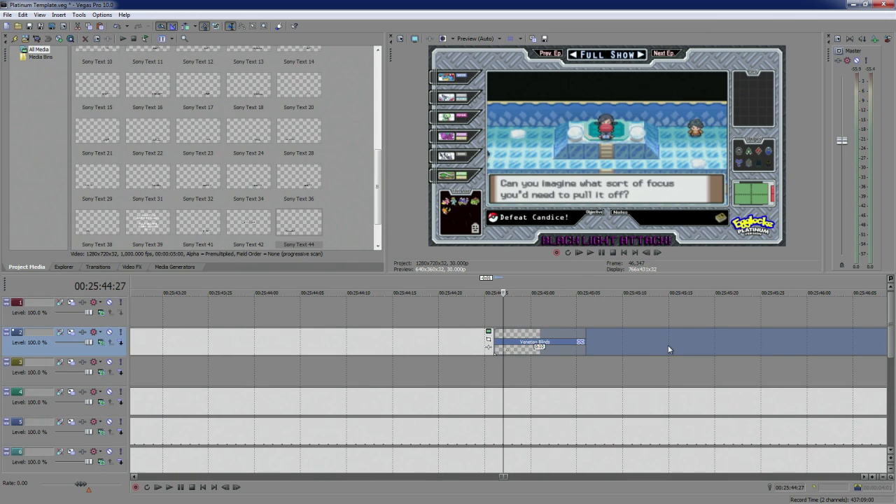
Replace the Venetian Blinds transition between the two objective texts with a plain ten-frame crossfade starting at 00:25:44:28, and preview it
{"action": "left_click", "coordinate": [482, 323]}
{"action": "mouse_move", "coordinate": [605, 339]}
{"action": "left_mouse_down"}
{"action": "mouse_move", "coordinate": [694, 332]}
{"action": "mouse_move", "coordinate": [617, 348]}
{"action": "mouse_move", "coordinate": [595, 342]}
{"action": "left_mouse_up"}
{"action": "left_click", "coordinate": [600, 342]}
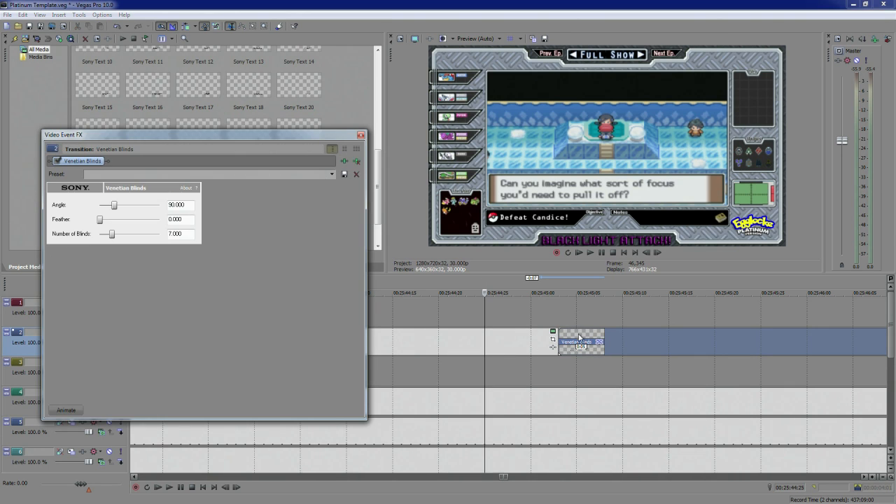
{"action": "left_click", "coordinate": [358, 163]}
{"action": "left_click", "coordinate": [694, 362]}
{"action": "mouse_move", "coordinate": [656, 352]}
{"action": "left_mouse_down"}
{"action": "mouse_move", "coordinate": [737, 355]}
{"action": "mouse_move", "coordinate": [687, 359]}
{"action": "mouse_move", "coordinate": [627, 342]}
{"action": "mouse_move", "coordinate": [690, 342]}
{"action": "mouse_move", "coordinate": [646, 340]}
{"action": "left_mouse_up"}
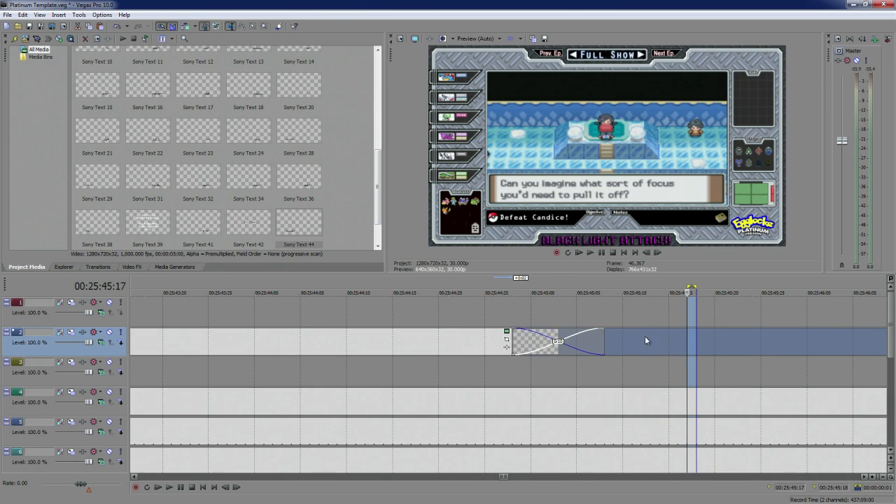
{"action": "left_click", "coordinate": [509, 317]}
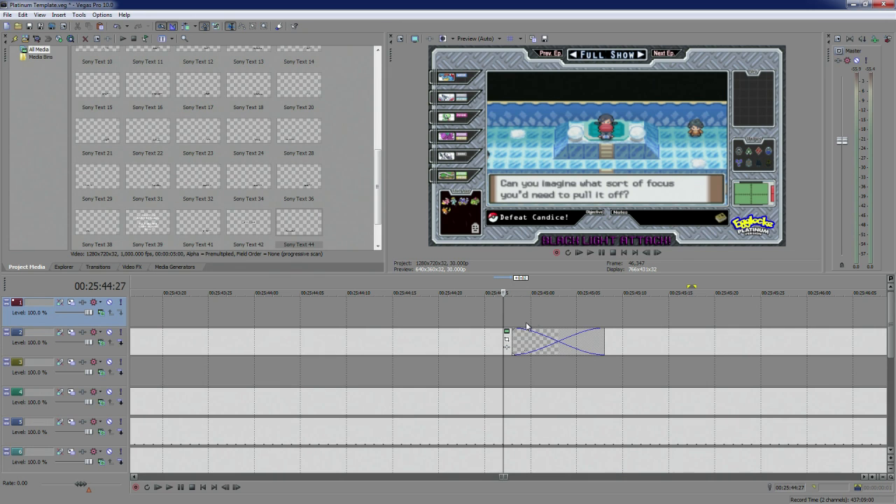
{"action": "left_click", "coordinate": [516, 315]}
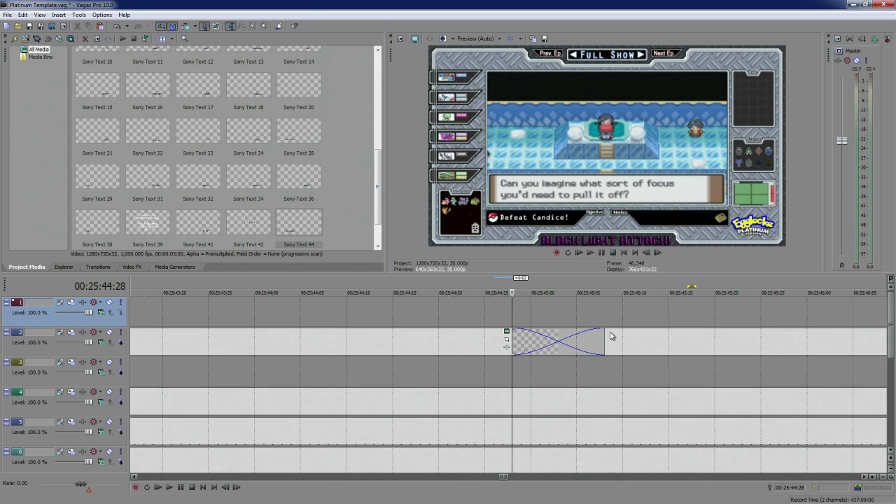
{"action": "key", "text": "space"}
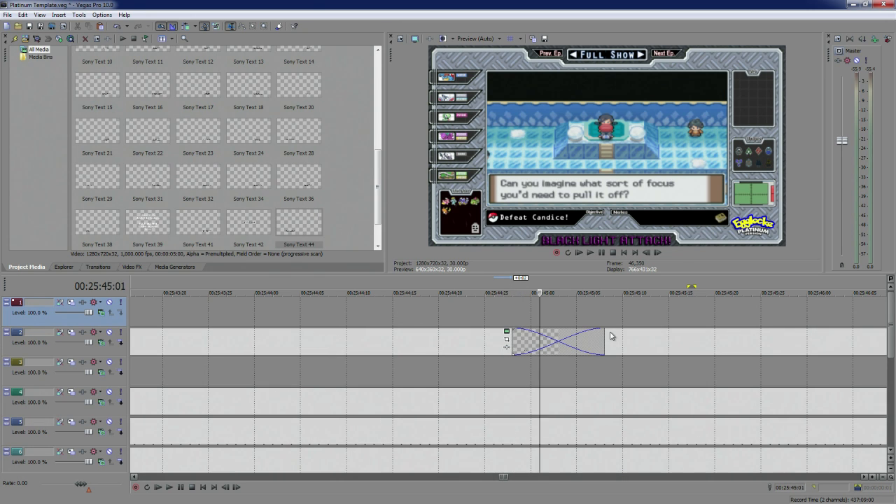
Change the text of the second objective event on track 2 to "Get Bitches"
{"action": "scroll", "coordinate": [721, 336], "scroll_direction": "down", "scroll_amount": 10}
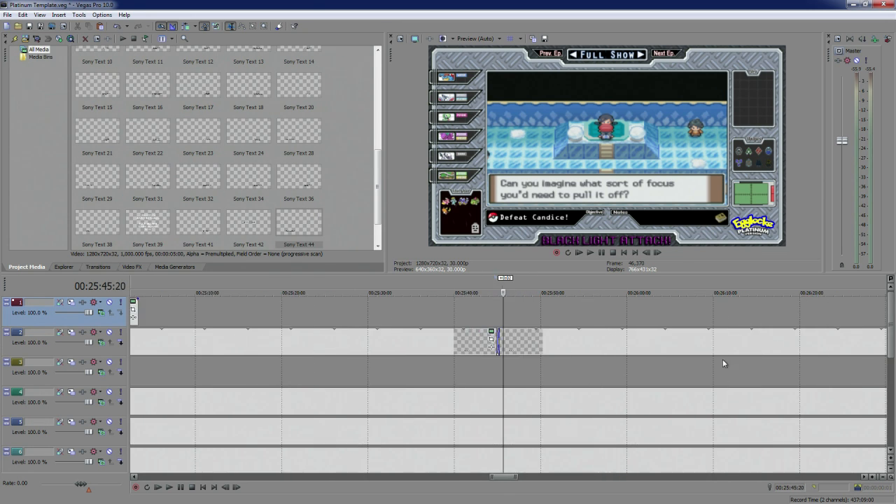
{"action": "left_click", "coordinate": [872, 338]}
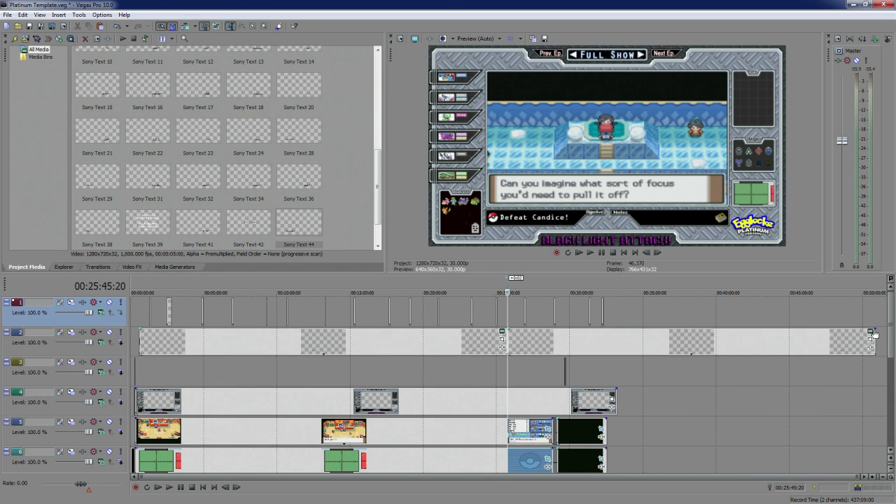
{"action": "key", "text": "ctrl+a"}
{"action": "type", "text": "Get"}
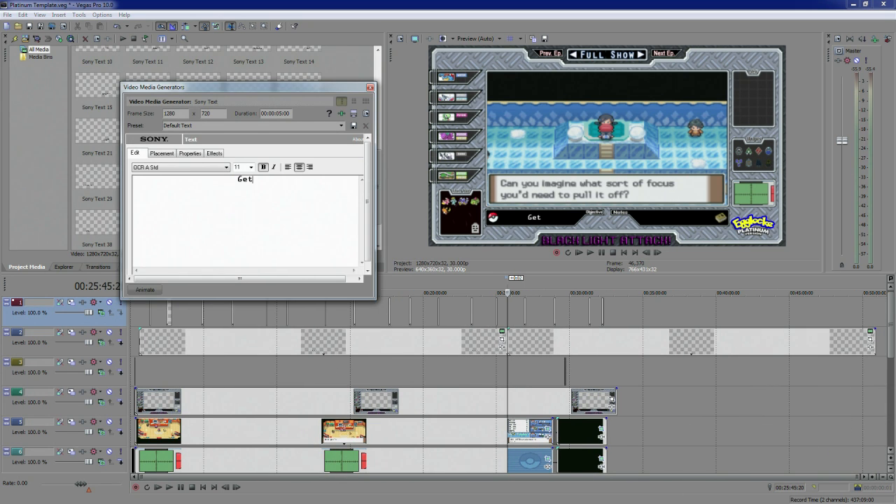
{"action": "type", "text": " Bitches"}
{"action": "left_click", "coordinate": [370, 88]}
Step frame by frame through the crossfade around 00:25:45 to examine how the two objective texts blend
{"action": "scroll", "coordinate": [419, 283], "scroll_direction": "up", "scroll_amount": 8}
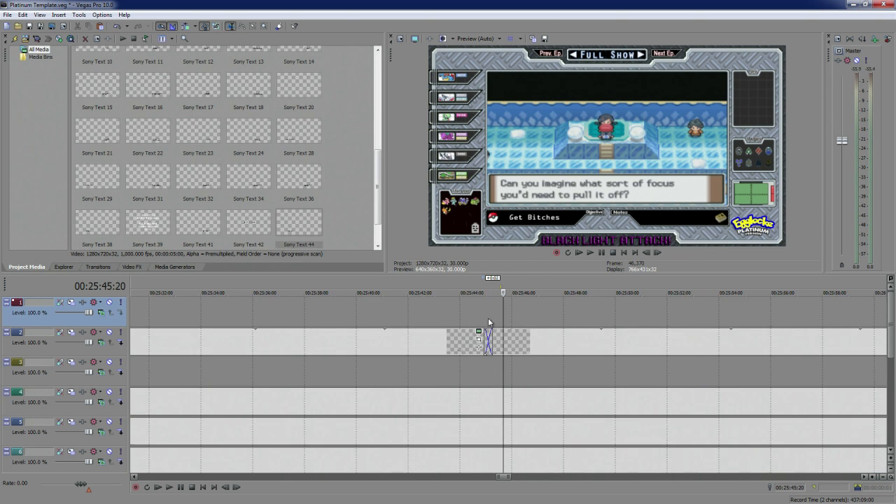
{"action": "left_click", "coordinate": [418, 284]}
{"action": "key", "text": "Right"}
{"action": "key", "text": "Right"}
{"action": "key", "text": "Right"}
{"action": "key", "text": "Right"}
{"action": "key", "text": "Right"}
{"action": "key", "text": "Right"}
{"action": "key", "text": "Right"}
{"action": "key", "text": "Right"}
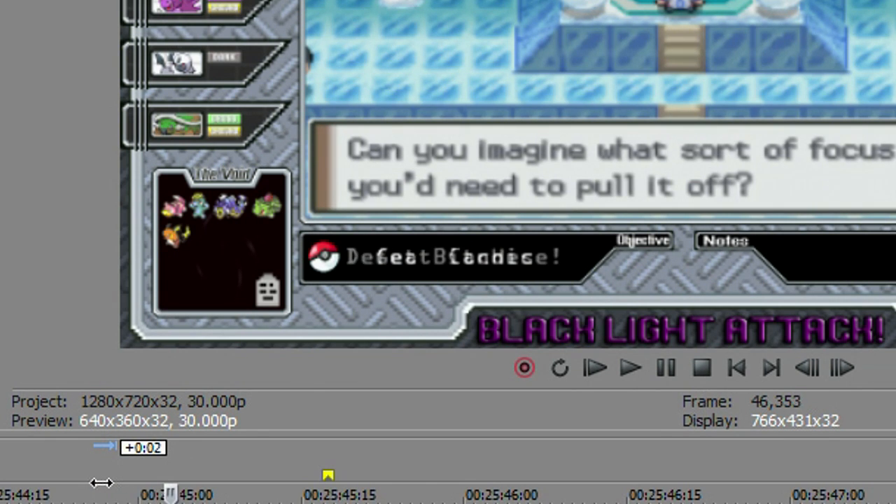
{"action": "key", "text": "Right"}
{"action": "key", "text": "Right"}
{"action": "key", "text": "Right"}
{"action": "key", "text": "Right"}
{"action": "key", "text": "Right"}
{"action": "key", "text": "Right"}
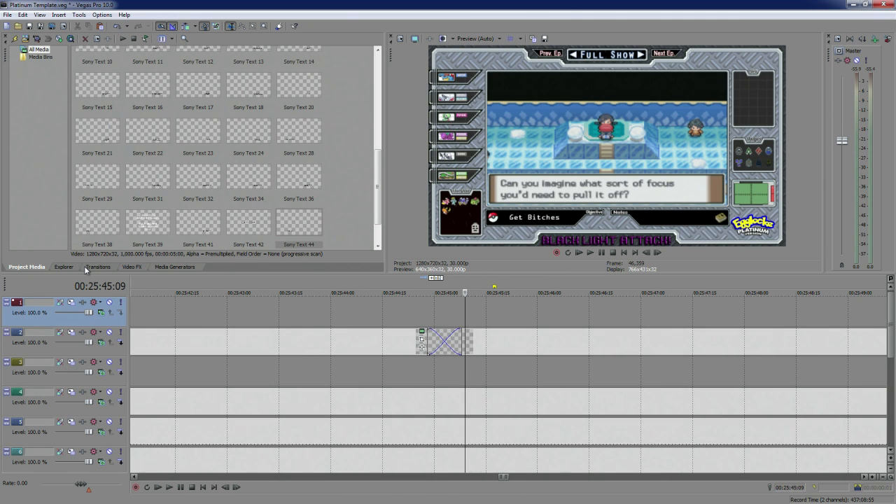
Look through the transitions, video effects and media generators for an effect to use on the objective text change
{"action": "left_click", "coordinate": [85, 267]}
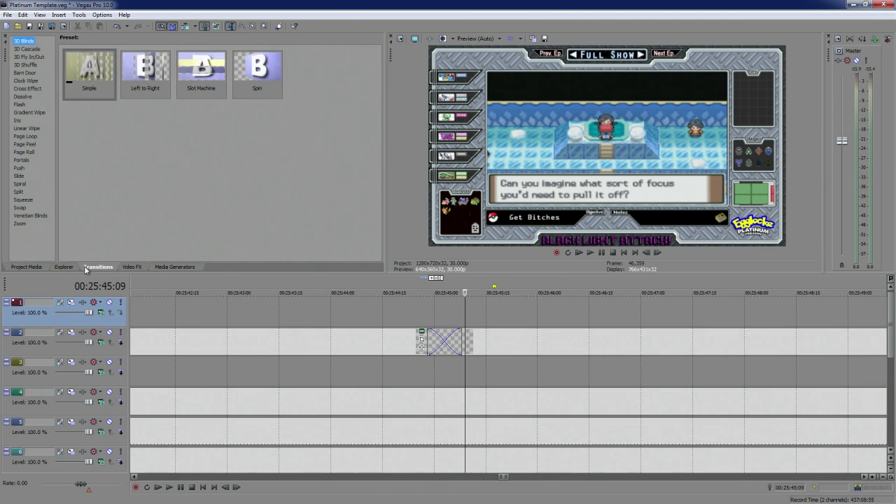
{"action": "left_click", "coordinate": [133, 267]}
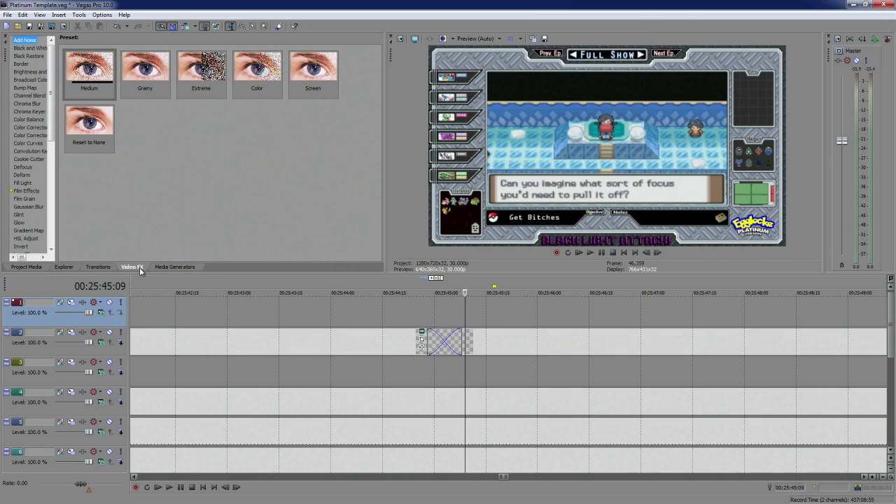
{"action": "left_click", "coordinate": [67, 269]}
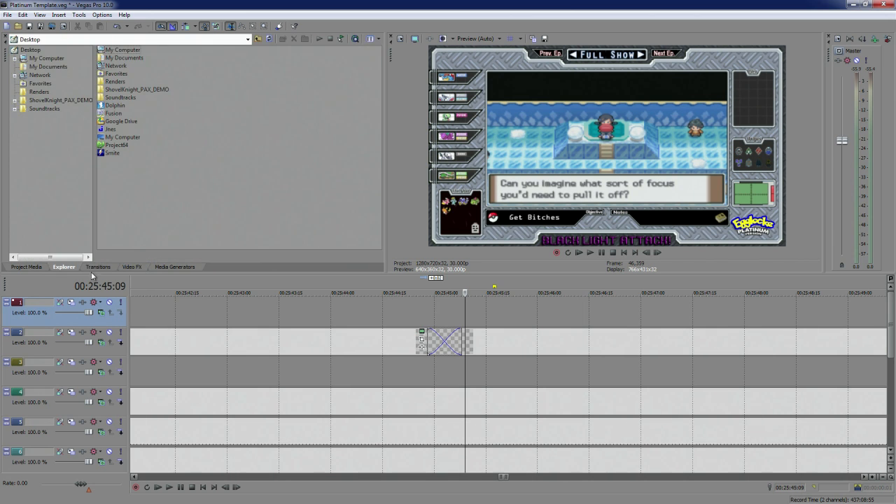
{"action": "left_click", "coordinate": [91, 271]}
{"action": "left_click", "coordinate": [123, 270]}
{"action": "left_click", "coordinate": [185, 268]}
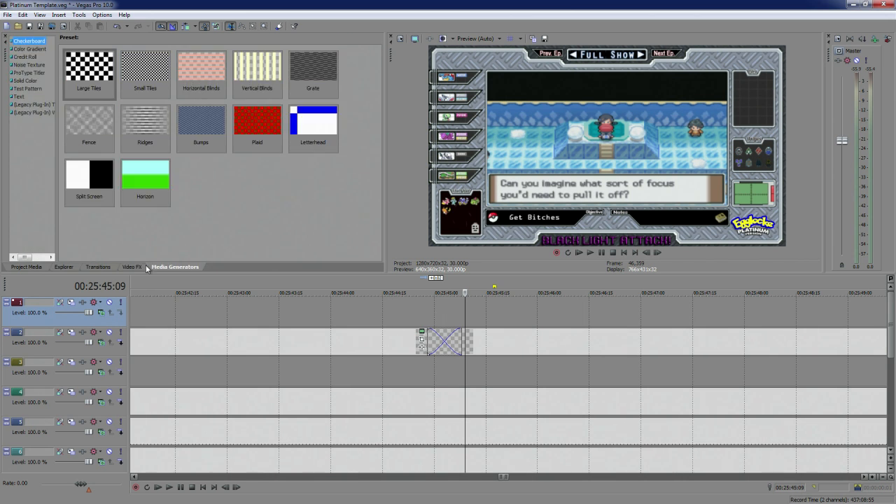
{"action": "left_click", "coordinate": [122, 268]}
{"action": "left_click_drag", "start_coordinate": [50, 108], "coordinate": [52, 199]}
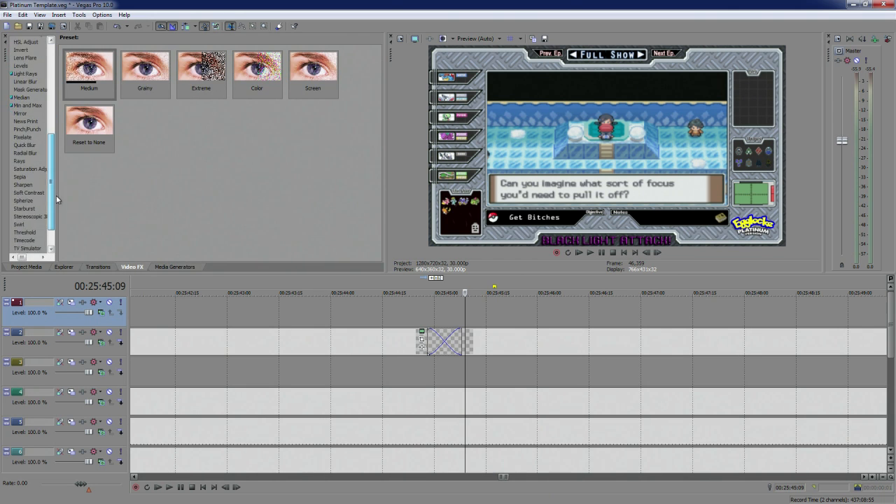
{"action": "left_click", "coordinate": [158, 268]}
{"action": "left_click", "coordinate": [101, 268]}
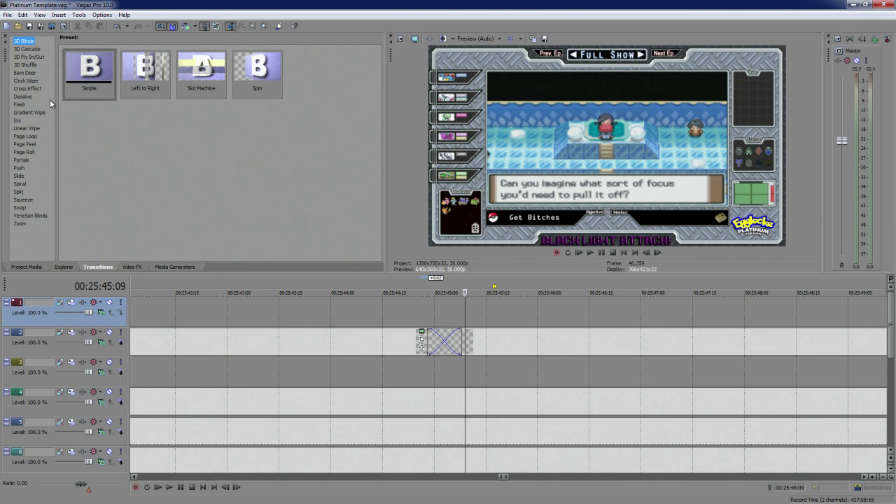
Apply the Seven Horizontal Blinds preset of Venetian Blinds to the crossfade between the two objective texts on track 2
{"action": "left_click", "coordinate": [28, 217]}
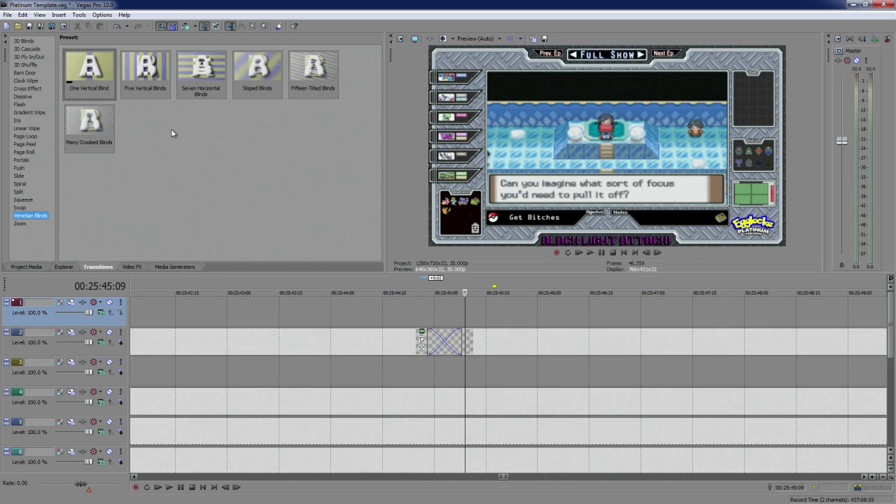
{"action": "left_click_drag", "start_coordinate": [208, 84], "coordinate": [446, 343]}
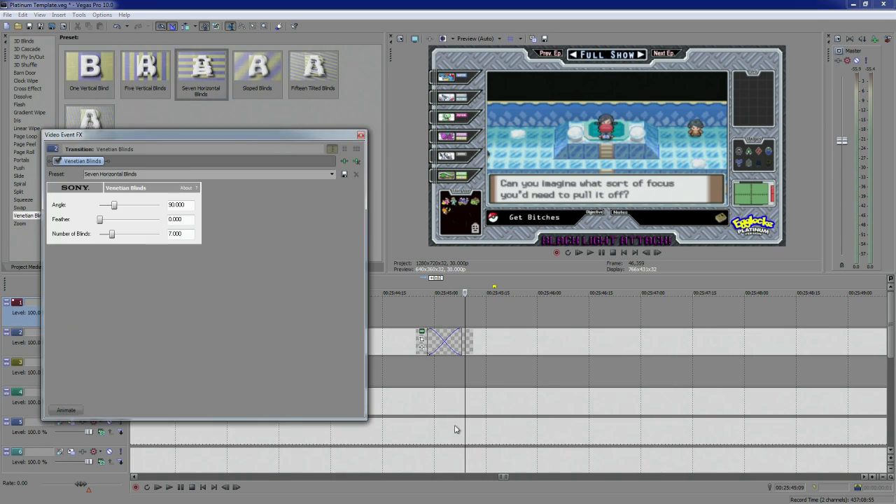
{"action": "left_click", "coordinate": [420, 314]}
{"action": "left_click", "coordinate": [431, 314]}
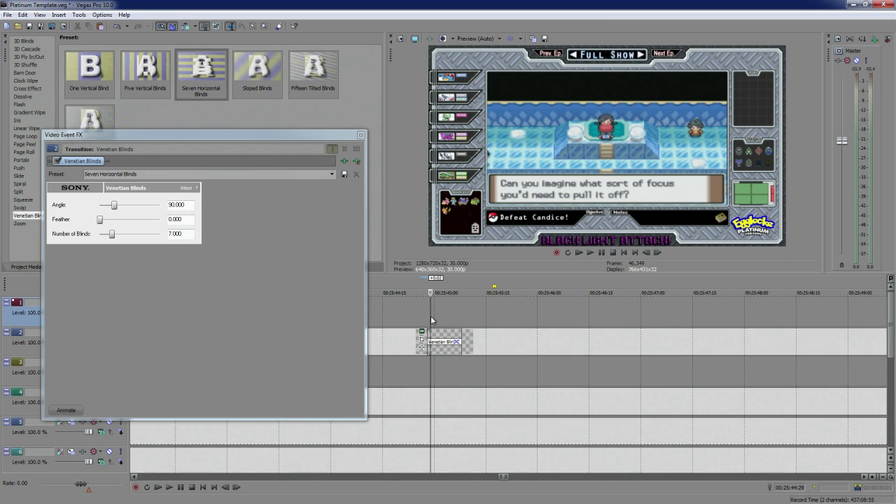
{"action": "left_click", "coordinate": [427, 316]}
{"action": "scroll", "coordinate": [473, 340], "scroll_direction": "up", "scroll_amount": 2}
{"action": "left_click", "coordinate": [361, 135]}
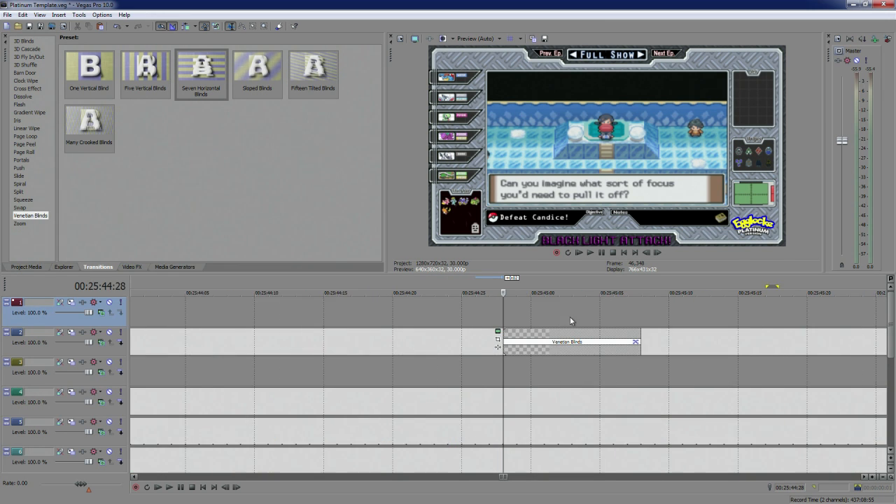
Step back and forth through the Venetian Blinds transition frame by frame to examine how the objective text changes
{"action": "scroll", "coordinate": [584, 332], "scroll_direction": "up", "scroll_amount": 3}
{"action": "key", "text": "Left"}
{"action": "key", "text": "Left"}
{"action": "key", "text": "Right"}
{"action": "key", "text": "Right"}
{"action": "key", "text": "Right"}
{"action": "key", "text": "Right"}
{"action": "key", "text": "Right"}
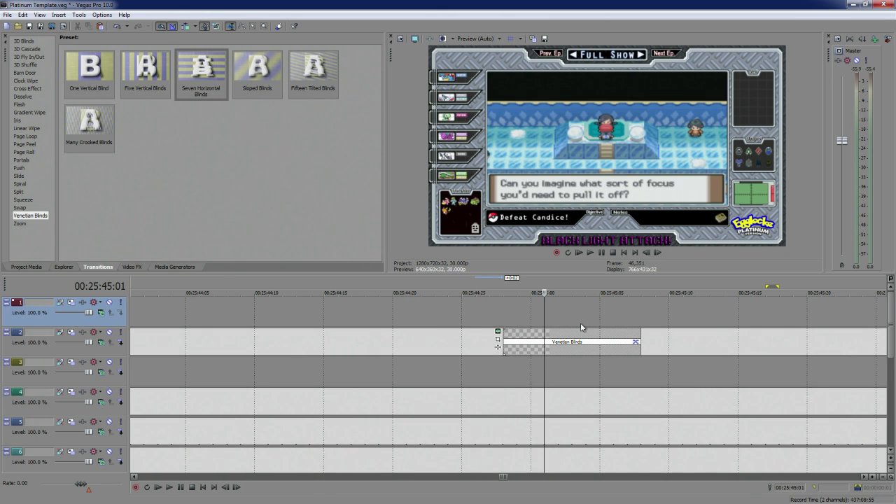
{"action": "key", "text": "Right"}
{"action": "key", "text": "Right"}
{"action": "key", "text": "Right"}
{"action": "key", "text": "Right"}
{"action": "key", "text": "Right"}
{"action": "key", "text": "Right"}
{"action": "key", "text": "Right"}
{"action": "key", "text": "Left"}
{"action": "key", "text": "Left"}
{"action": "key", "text": "Left"}
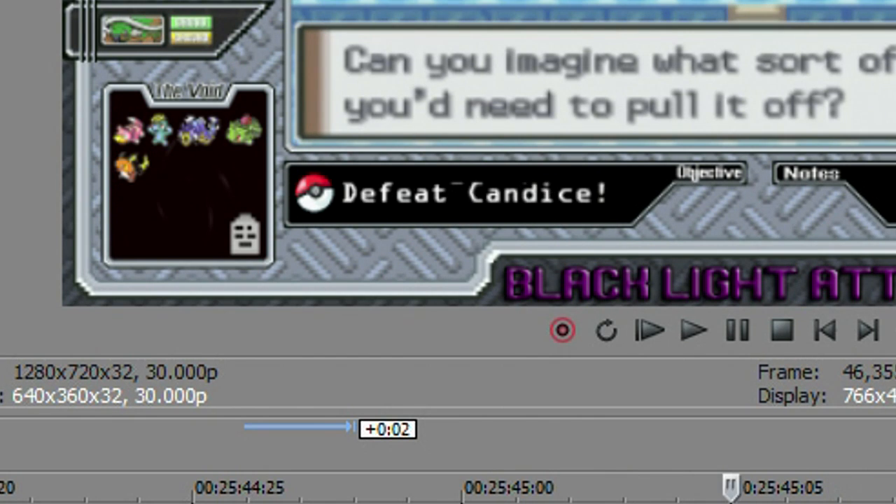
{"action": "key", "text": "Right"}
{"action": "key", "text": "Right"}
{"action": "key", "text": "Right"}
{"action": "key", "text": "Right"}
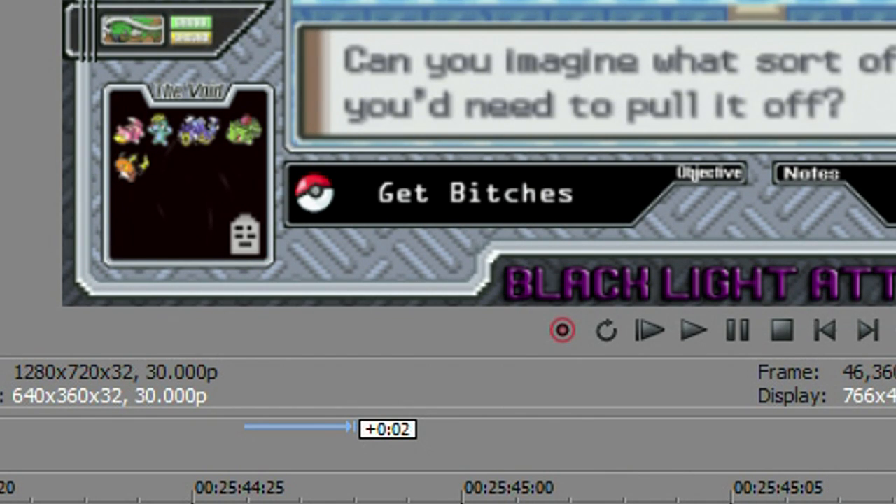
{"action": "key", "text": "Left"}
{"action": "key", "text": "Left"}
{"action": "key", "text": "Left"}
{"action": "key", "text": "Left"}
{"action": "key", "text": "Left"}
{"action": "key", "text": "Right"}
{"action": "key", "text": "Right"}
{"action": "key", "text": "Right"}
{"action": "key", "text": "Right"}
{"action": "key", "text": "Right"}
{"action": "key", "text": "Right"}
{"action": "key", "text": "Right"}
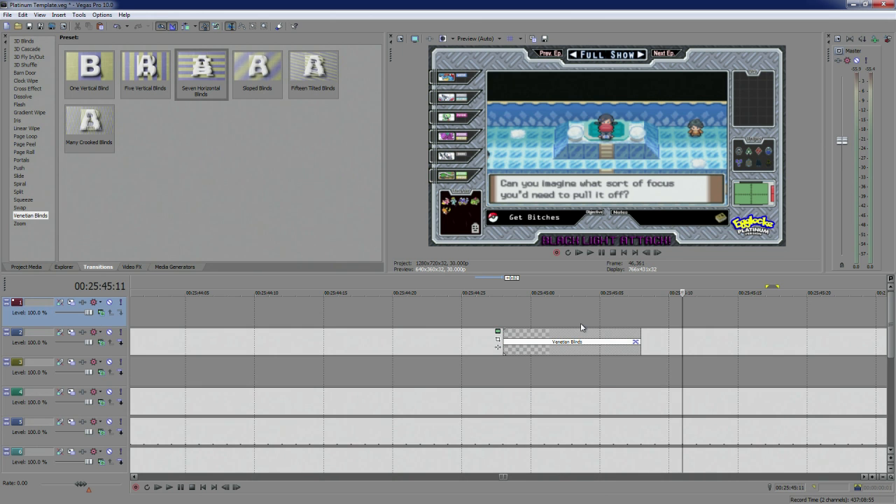
{"action": "key", "text": "Right"}
{"action": "key", "text": "Right"}
{"action": "scroll", "coordinate": [582, 328], "scroll_direction": "down", "scroll_amount": 10}
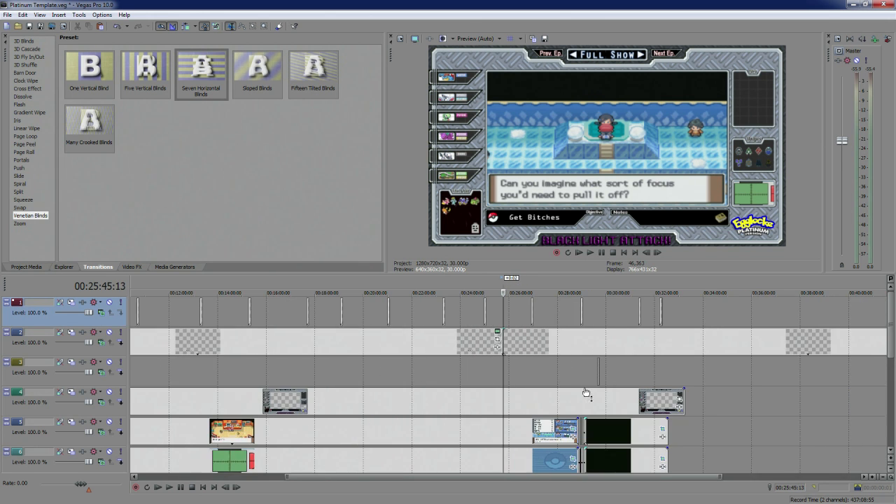
{"action": "scroll", "coordinate": [587, 391], "scroll_direction": "down", "scroll_amount": 2}
{"action": "left_click", "coordinate": [544, 341]}
{"action": "scroll", "coordinate": [511, 335], "scroll_direction": "up", "scroll_amount": 8}
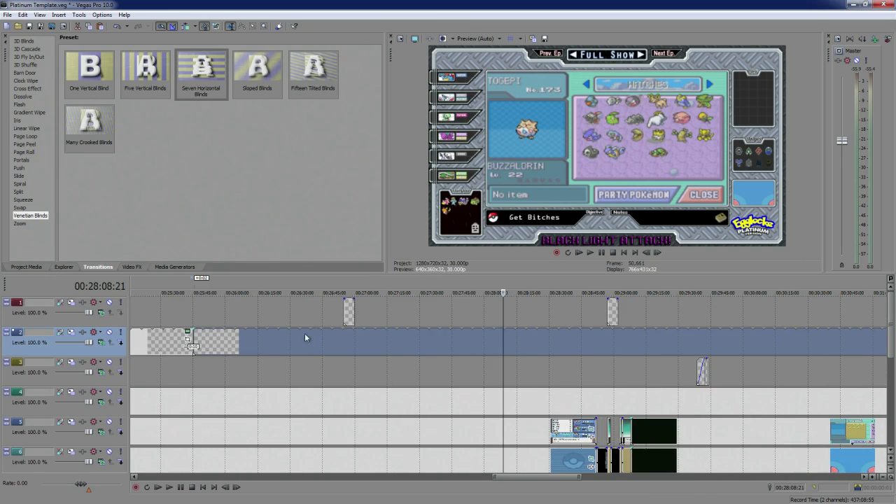
{"action": "left_click", "coordinate": [188, 340]}
{"action": "left_click", "coordinate": [619, 109]}
{"action": "left_click", "coordinate": [184, 344]}
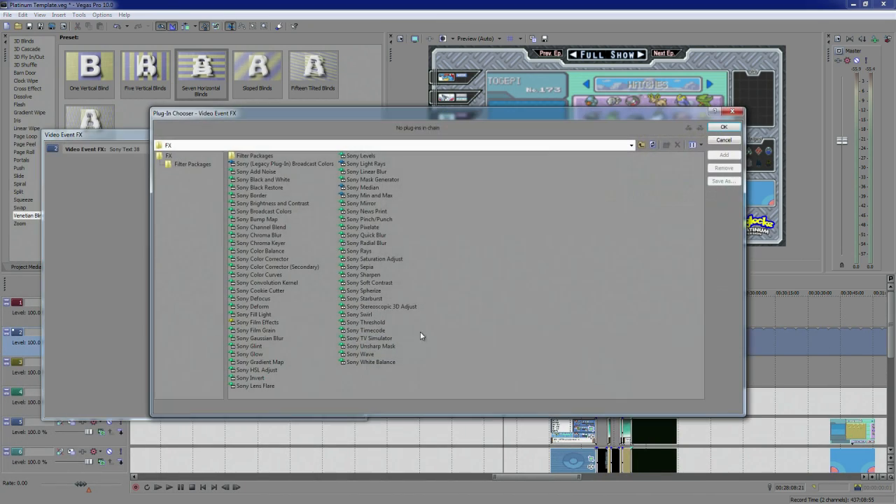
{"action": "left_click", "coordinate": [725, 140]}
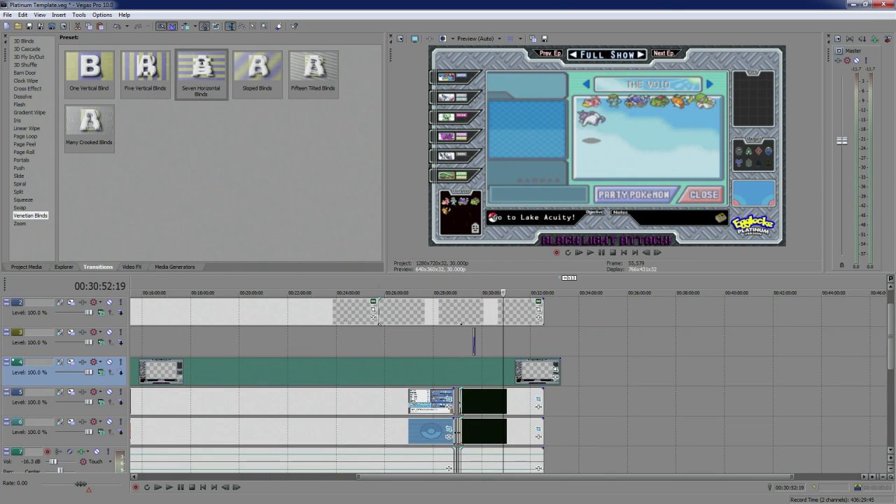
Check the objective text in the overlay at 00:23:44:04 and near the episode's start at 00:02:06:07
{"action": "left_click", "coordinate": [331, 377]}
{"action": "scroll", "coordinate": [269, 398], "scroll_direction": "down", "scroll_amount": 3}
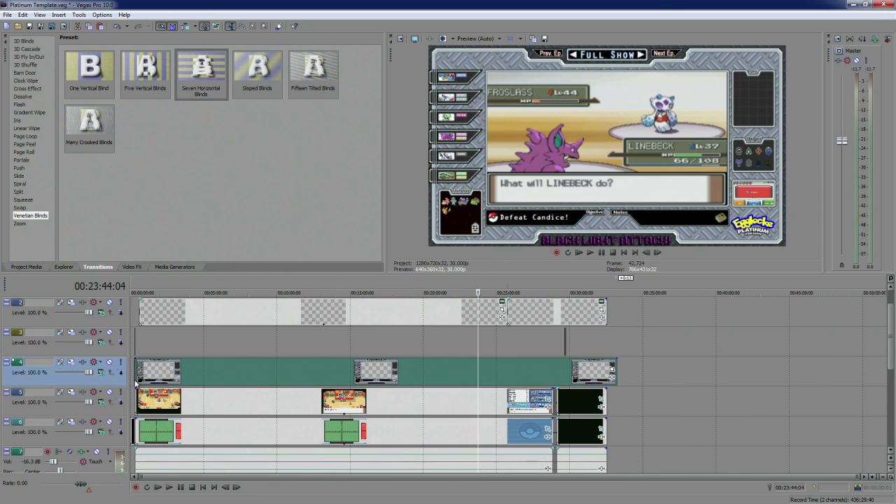
{"action": "left_click", "coordinate": [162, 378]}
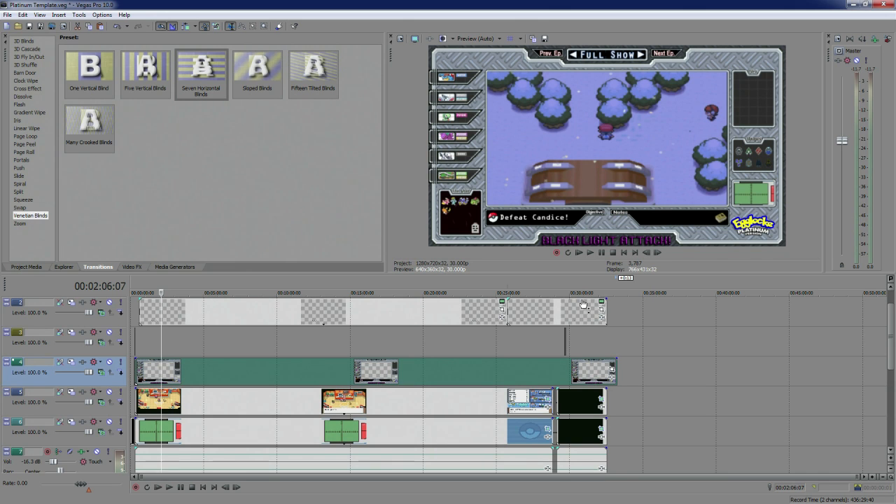
Shift the background overlay event on track 4 out of position and realign its start with the gameplay's start
{"action": "left_click", "coordinate": [596, 376]}
{"action": "left_click", "coordinate": [549, 372]}
{"action": "left_click", "coordinate": [585, 372]}
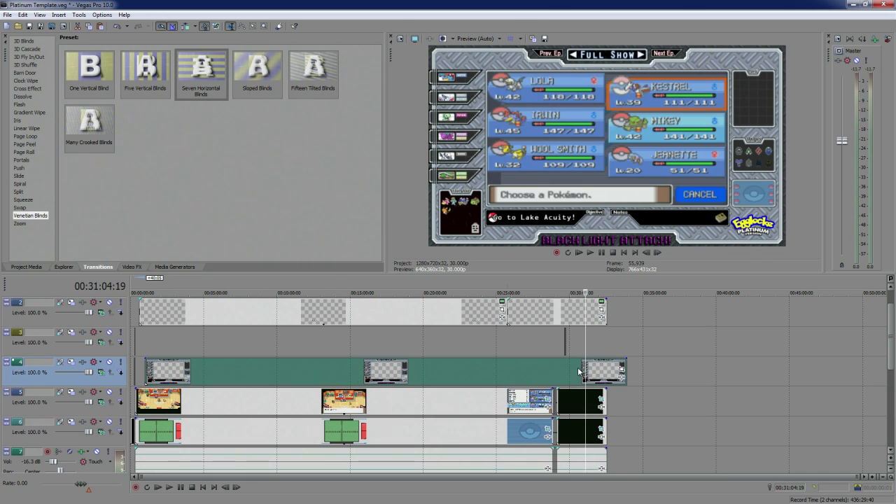
{"action": "left_click_drag", "start_coordinate": [573, 369], "coordinate": [571, 369]}
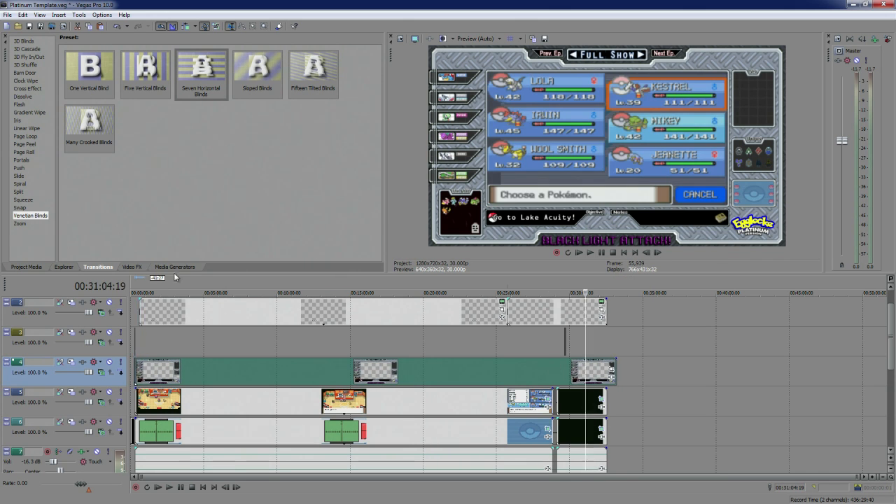
{"action": "left_click", "coordinate": [141, 289]}
{"action": "scroll", "coordinate": [415, 346], "scroll_direction": "up", "scroll_amount": 5}
{"action": "scroll", "coordinate": [414, 345], "scroll_direction": "up", "scroll_amount": 5}
{"action": "scroll", "coordinate": [268, 365], "scroll_direction": "down", "scroll_amount": 1}
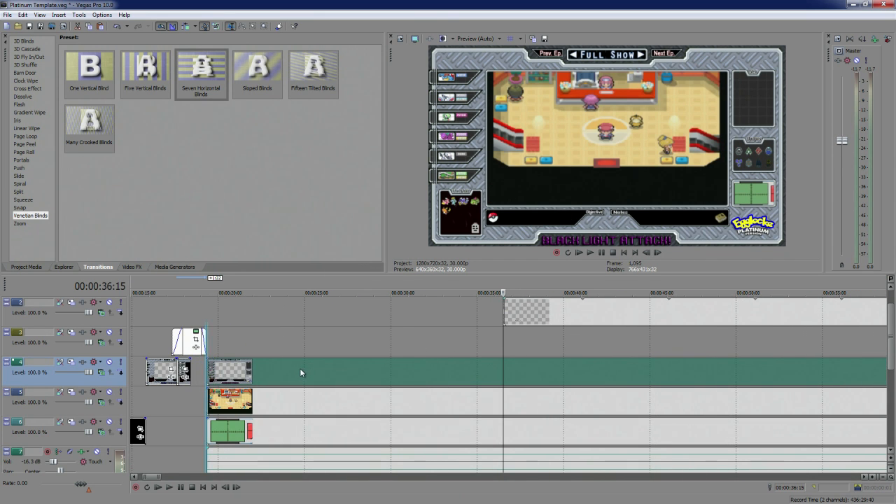
Examine where the background overlay event on track 4 ends relative to the gameplay and text events
{"action": "scroll", "coordinate": [613, 377], "scroll_direction": "down", "scroll_amount": 10}
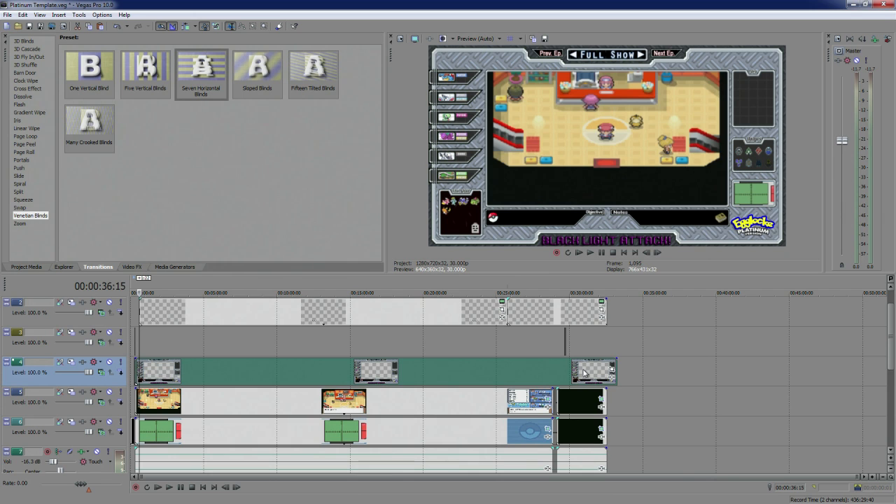
{"action": "left_click", "coordinate": [583, 369]}
{"action": "scroll", "coordinate": [581, 375], "scroll_direction": "up", "scroll_amount": 5}
{"action": "scroll", "coordinate": [582, 376], "scroll_direction": "down", "scroll_amount": 6}
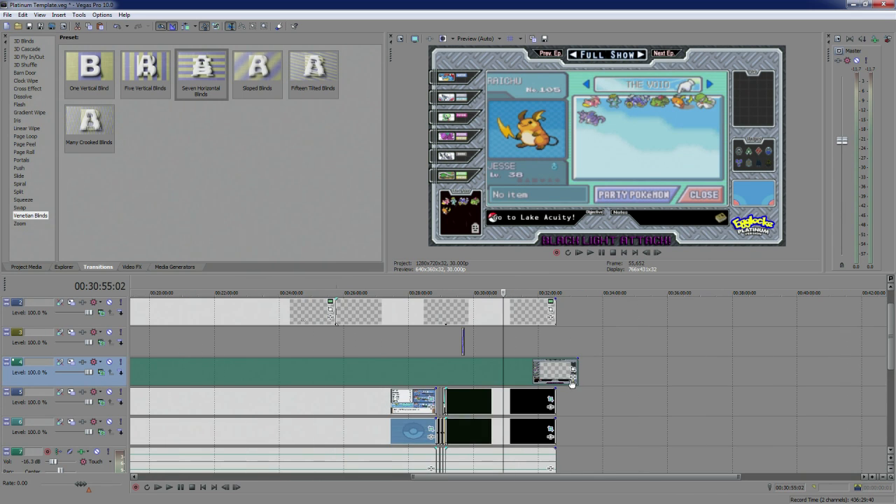
{"action": "scroll", "coordinate": [520, 371], "scroll_direction": "up", "scroll_amount": 2}
{"action": "scroll", "coordinate": [520, 371], "scroll_direction": "down", "scroll_amount": 2}
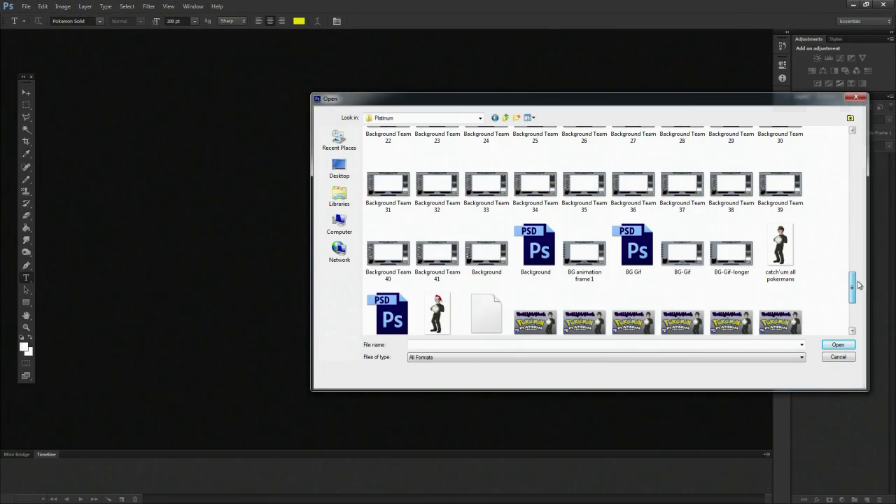
Switch to Photoshop, open the Background PSD from the Platinum folder and look through its layers
{"action": "double_click", "coordinate": [536, 249]}
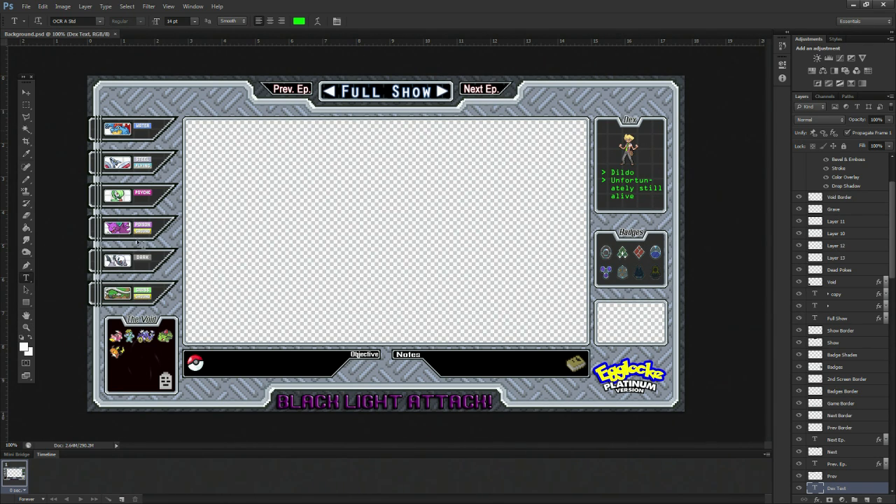
{"action": "scroll", "coordinate": [840, 322], "scroll_direction": "down", "scroll_amount": 5}
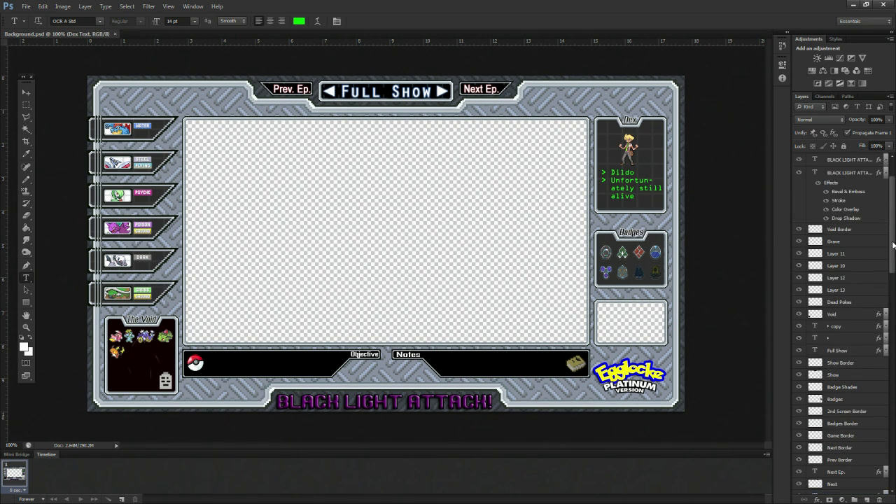
{"action": "scroll", "coordinate": [892, 415], "scroll_direction": "down", "scroll_amount": 18}
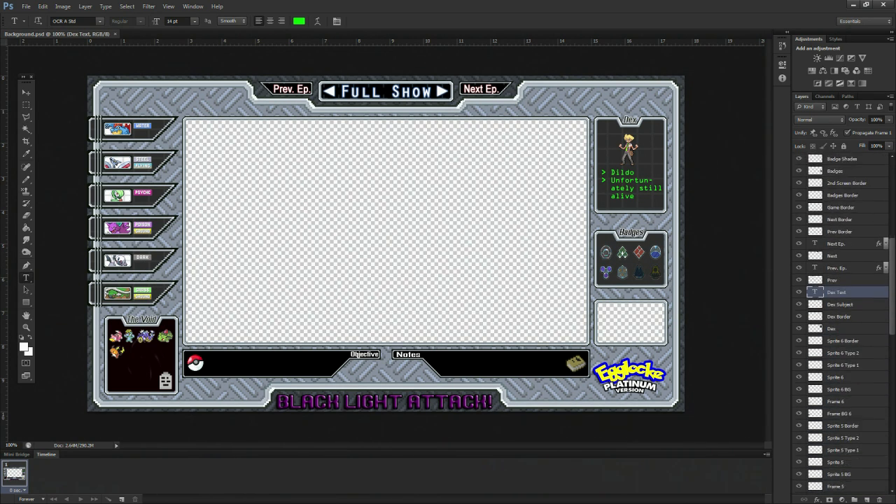
{"action": "scroll", "coordinate": [892, 415], "scroll_direction": "up", "scroll_amount": 15}
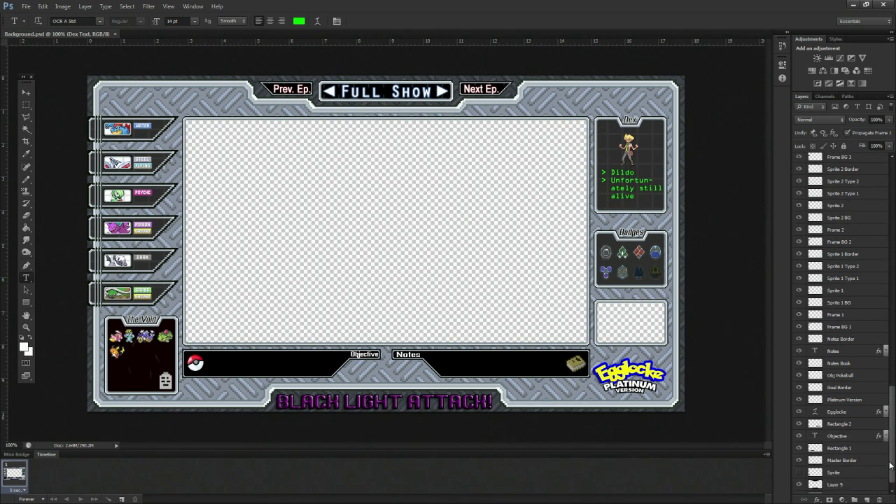
{"action": "scroll", "coordinate": [892, 415], "scroll_direction": "up", "scroll_amount": 9}
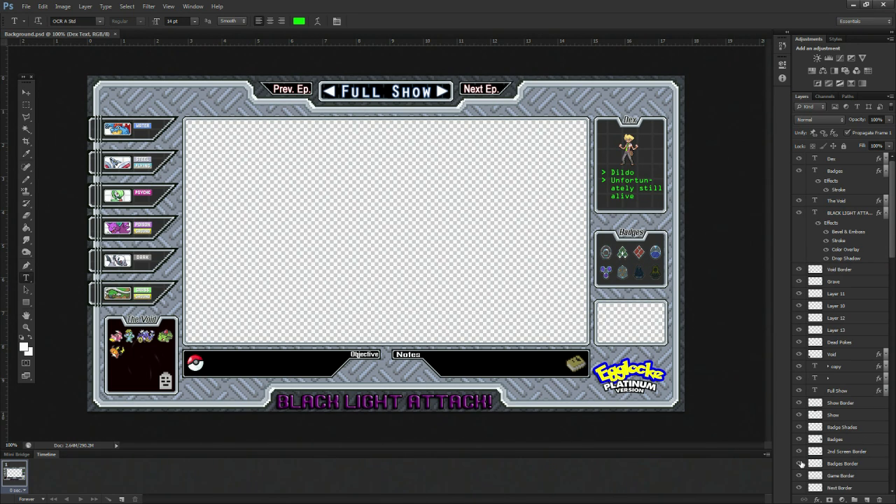
Toggle the visibility of the Badges Border and Game Border layers to check what each contributes to the overlay
{"action": "left_click", "coordinate": [800, 464]}
{"action": "left_click", "coordinate": [800, 464]}
{"action": "left_click", "coordinate": [801, 464]}
{"action": "left_click", "coordinate": [801, 464]}
{"action": "left_click", "coordinate": [801, 474]}
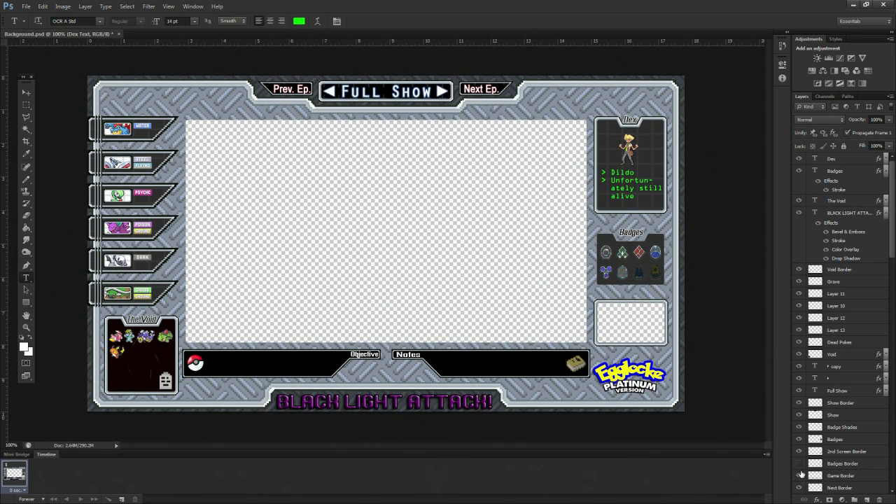
{"action": "left_click_drag", "start_coordinate": [801, 475], "coordinate": [801, 463]}
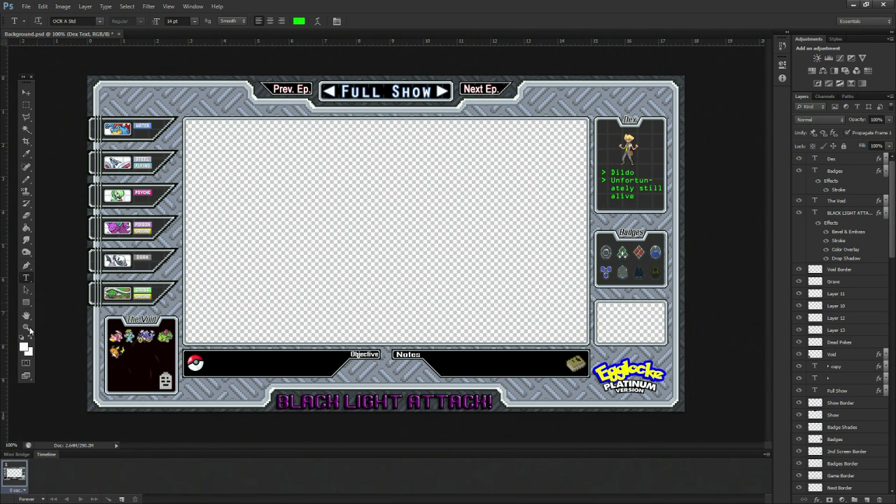
Inspect the team sprites on the overlay up close and look through the Dex and sprite layers
{"action": "left_click", "coordinate": [26, 327]}
{"action": "left_click", "coordinate": [131, 259]}
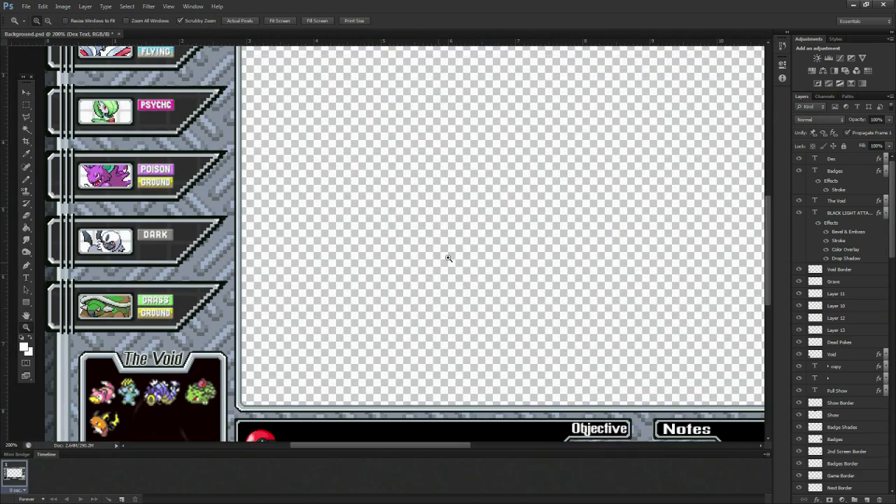
{"action": "key", "text": "ctrl+0"}
{"action": "scroll", "coordinate": [893, 243], "scroll_direction": "down", "scroll_amount": 2}
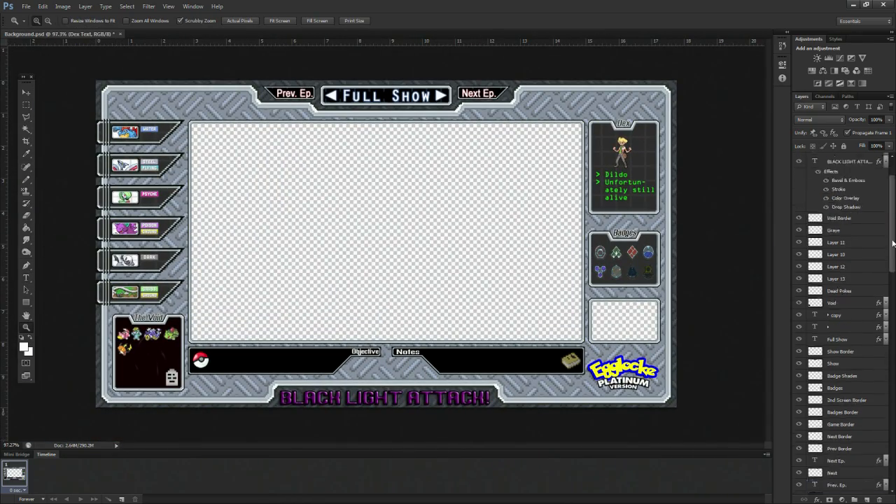
{"action": "scroll", "coordinate": [893, 243], "scroll_direction": "down", "scroll_amount": 10}
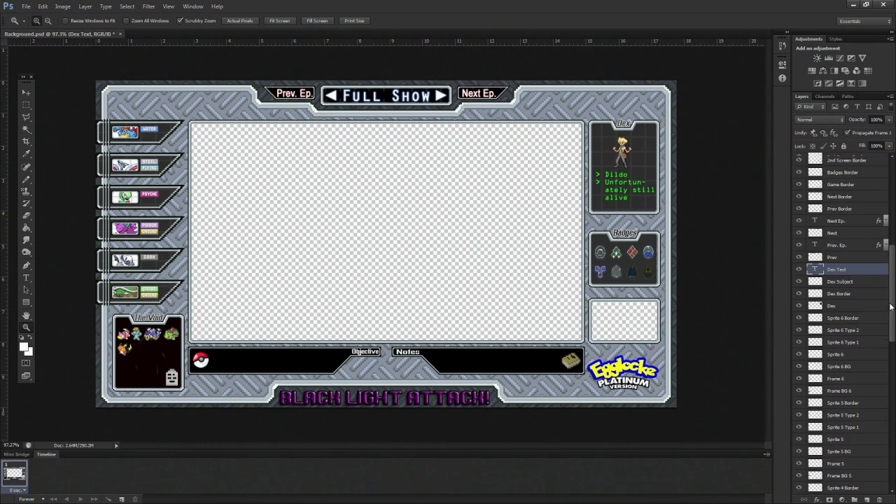
{"action": "left_click_drag", "start_coordinate": [893, 307], "coordinate": [892, 300]}
{"action": "scroll", "coordinate": [887, 281], "scroll_direction": "down", "scroll_amount": 2}
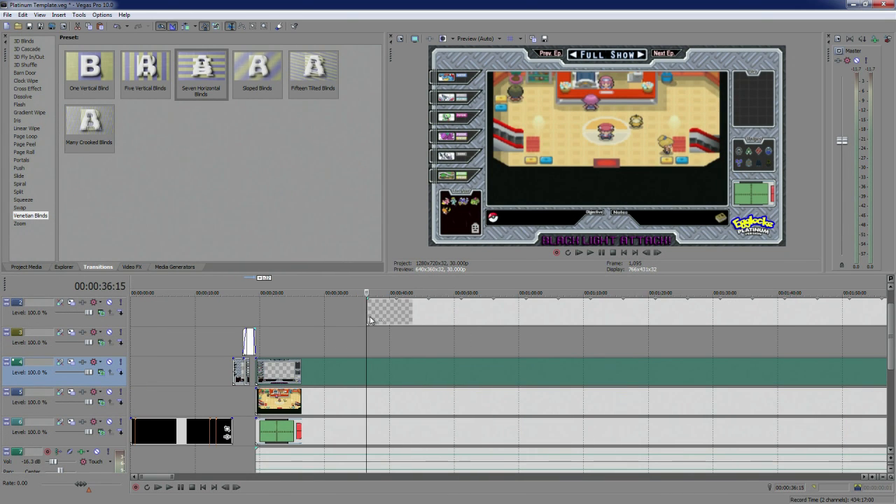
Switch to Vegas Pro and move the first objective text event on track 2 back to the gameplay's start at 00:00:19:10
{"action": "left_click", "coordinate": [306, 319]}
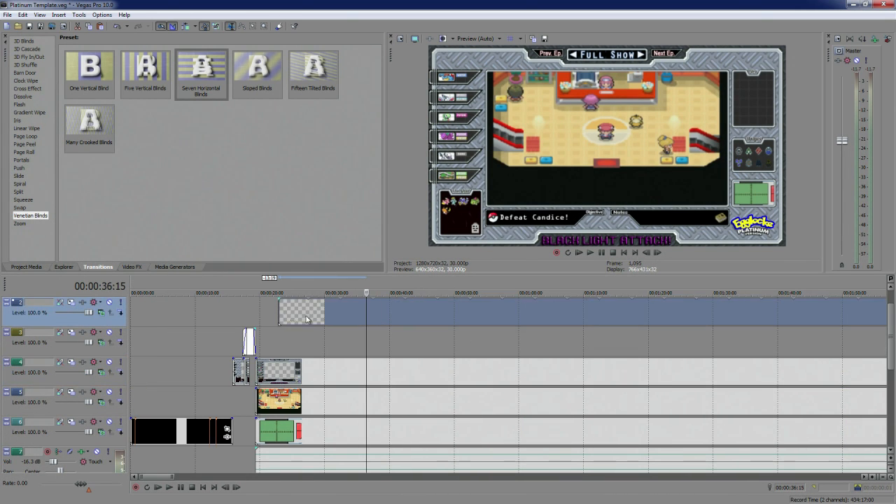
{"action": "left_click_drag", "start_coordinate": [306, 319], "coordinate": [283, 319]}
{"action": "left_click", "coordinate": [258, 282]}
{"action": "scroll", "coordinate": [277, 397], "scroll_direction": "down", "scroll_amount": 3}
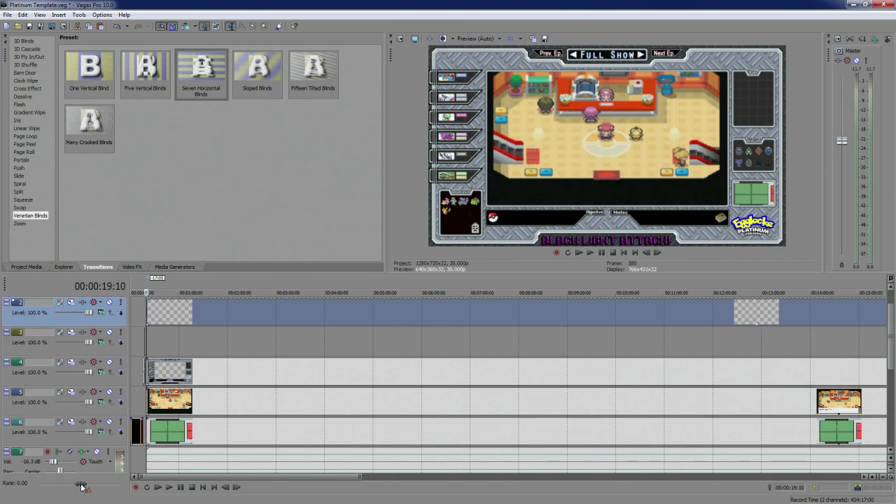
Play through the episode at increased speed to find the egg hatching scene and pause at 00:05:06:07
{"action": "left_click_drag", "start_coordinate": [81, 484], "coordinate": [82, 488]}
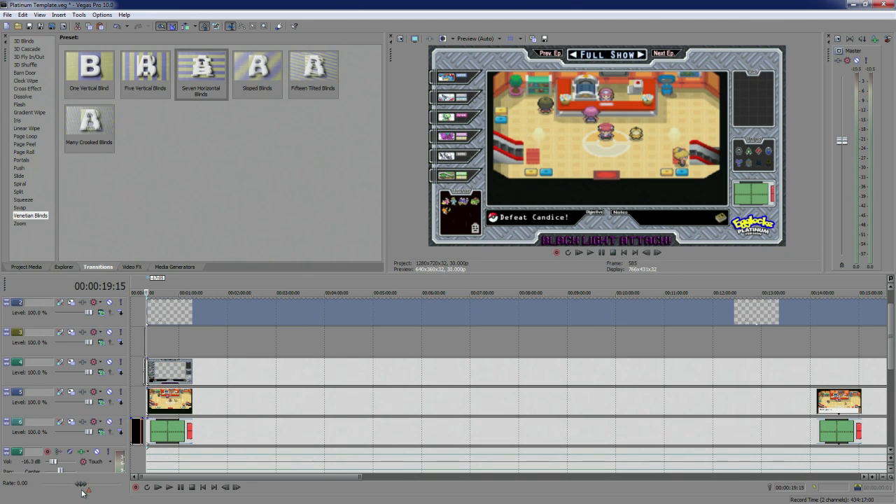
{"action": "left_click", "coordinate": [167, 490]}
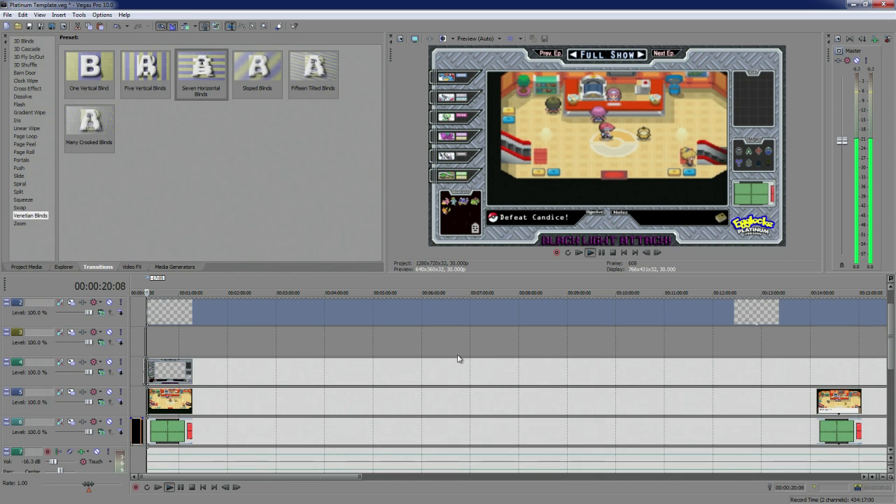
{"action": "scroll", "coordinate": [98, 462], "scroll_direction": "down", "scroll_amount": 3}
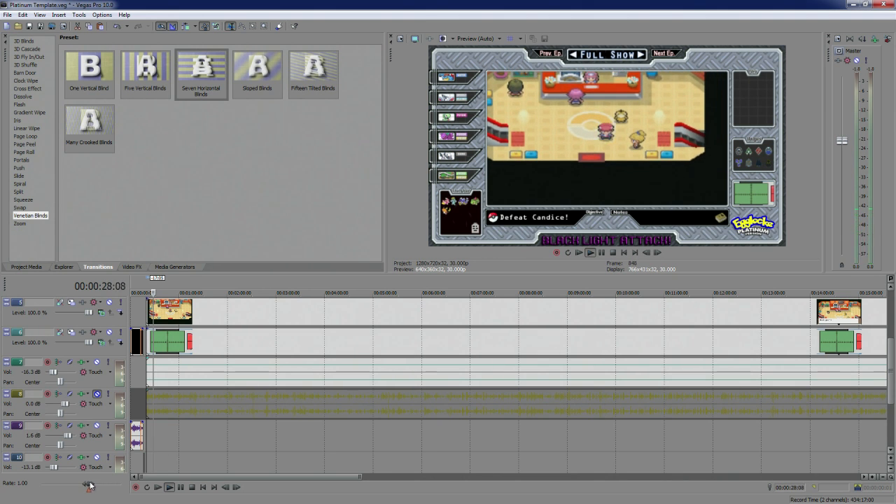
{"action": "left_click_drag", "start_coordinate": [90, 484], "coordinate": [109, 486]}
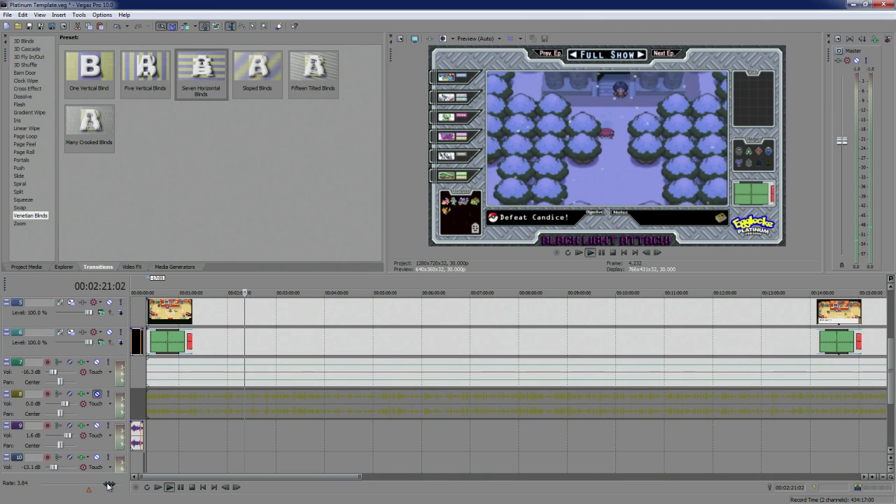
{"action": "left_click", "coordinate": [213, 293]}
{"action": "left_click", "coordinate": [197, 284]}
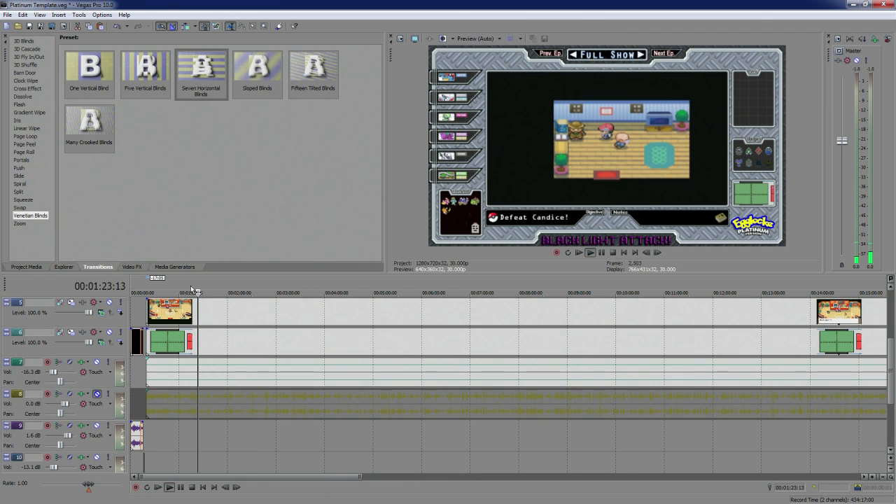
{"action": "left_click_drag", "start_coordinate": [190, 286], "coordinate": [267, 283]}
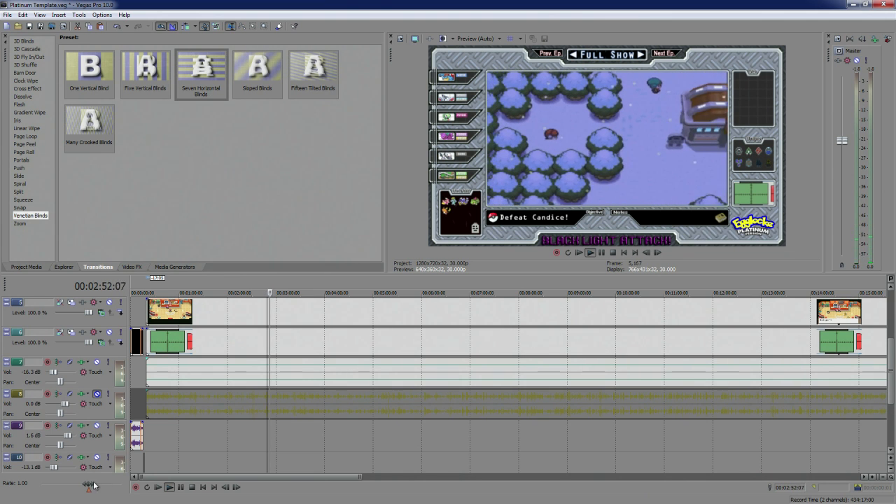
{"action": "left_click_drag", "start_coordinate": [88, 484], "coordinate": [120, 487]}
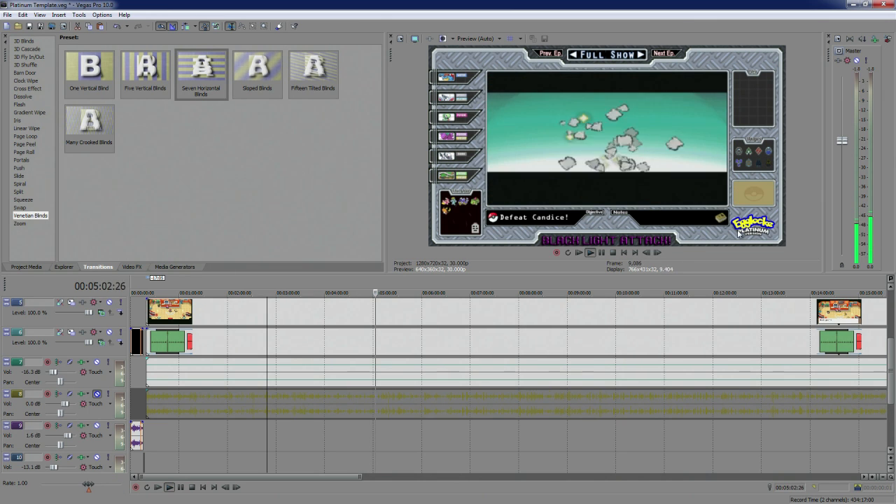
{"action": "left_click", "coordinate": [601, 254]}
{"action": "left_click", "coordinate": [590, 253]}
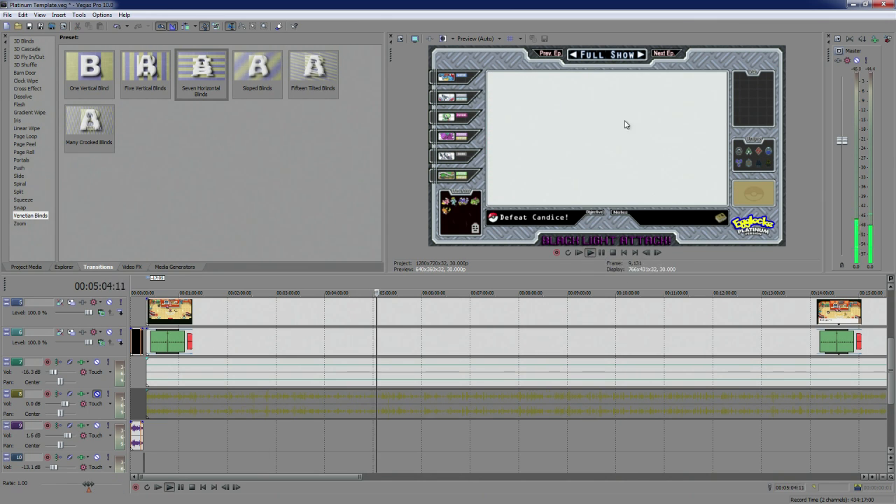
{"action": "left_click", "coordinate": [602, 253]}
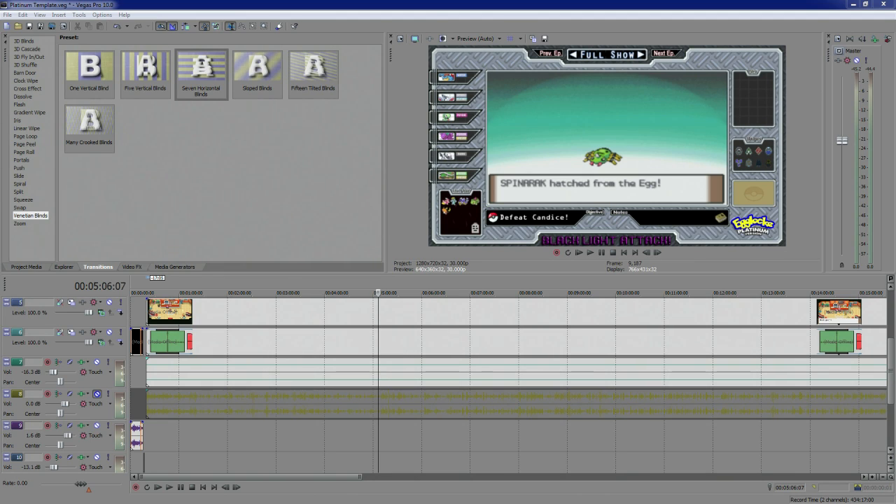
Switch to the browser, search Bulbapedia for "spinarak" and find the sprite table on its page
{"action": "left_click_drag", "start_coordinate": [0, 7], "coordinate": [204, 0]}
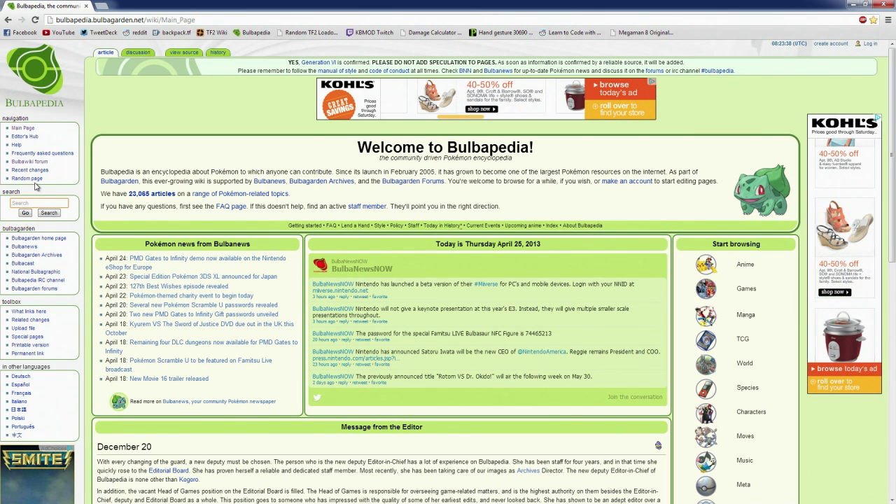
{"action": "type", "text": "spinarak"}
{"action": "key", "text": "Return"}
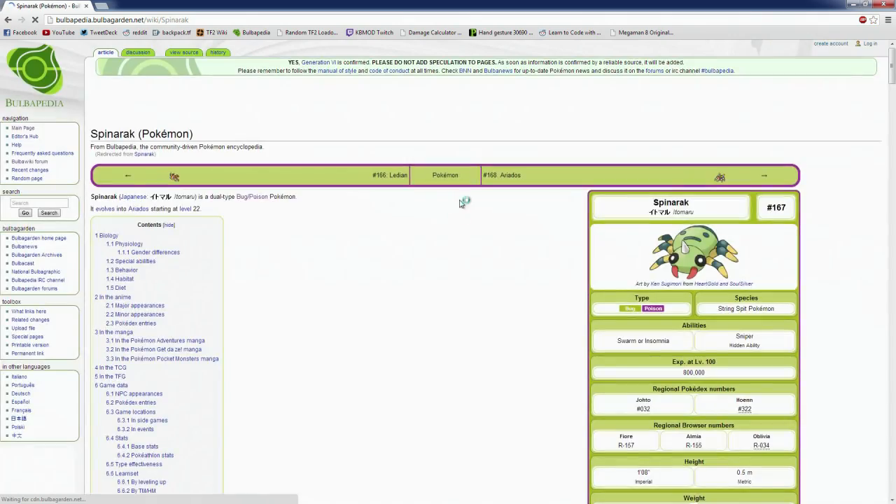
{"action": "scroll", "coordinate": [532, 189], "scroll_direction": "down", "scroll_amount": 2}
{"action": "scroll", "coordinate": [532, 189], "scroll_direction": "down", "scroll_amount": 10}
{"action": "left_click_drag", "start_coordinate": [893, 128], "coordinate": [893, 429]}
{"action": "scroll", "coordinate": [790, 382], "scroll_direction": "down", "scroll_amount": 5}
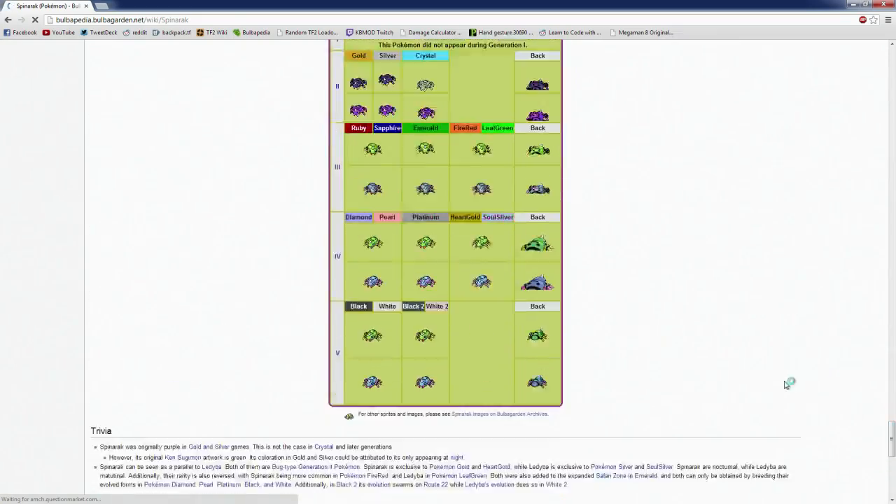
{"action": "scroll", "coordinate": [743, 352], "scroll_direction": "up", "scroll_amount": 2}
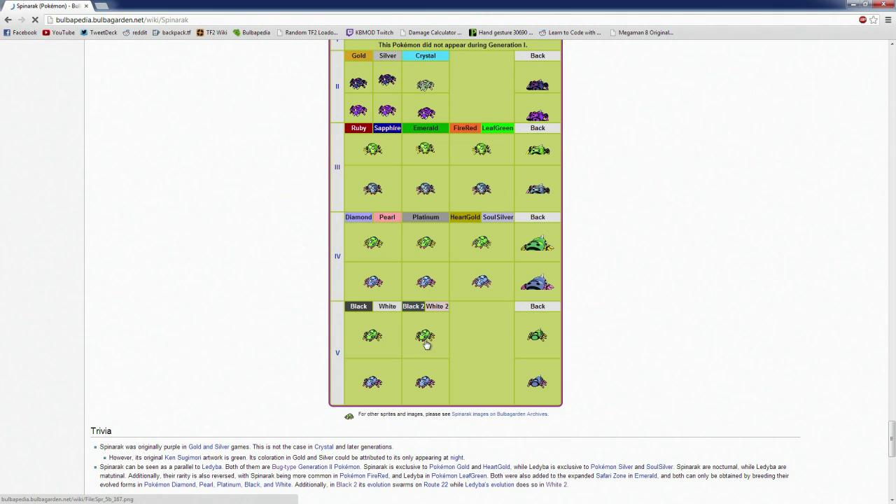
Save the Platinum Spinarak sprite as PNG image Spr_4d_167 in the Resources > Images > Pokemon > Platinum > Sprites folder on drive A
{"action": "right_click", "coordinate": [428, 244]}
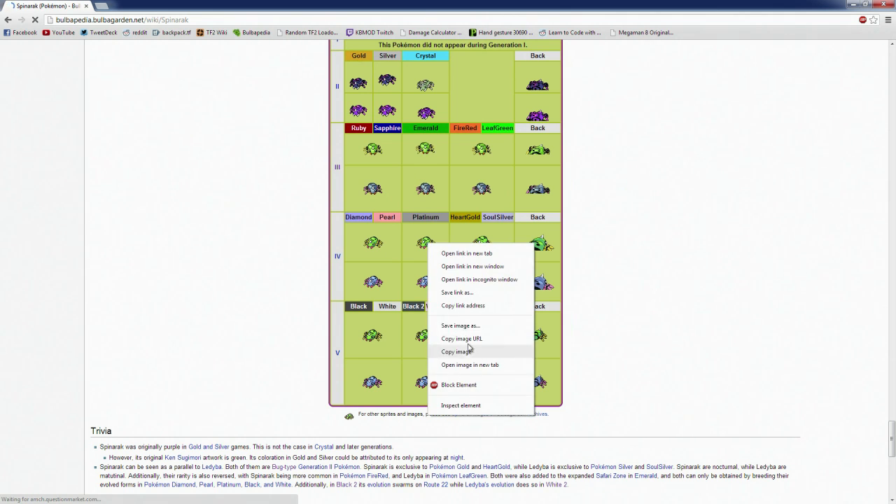
{"action": "left_click", "coordinate": [462, 326]}
{"action": "left_click_drag", "start_coordinate": [73, 137], "coordinate": [74, 172]}
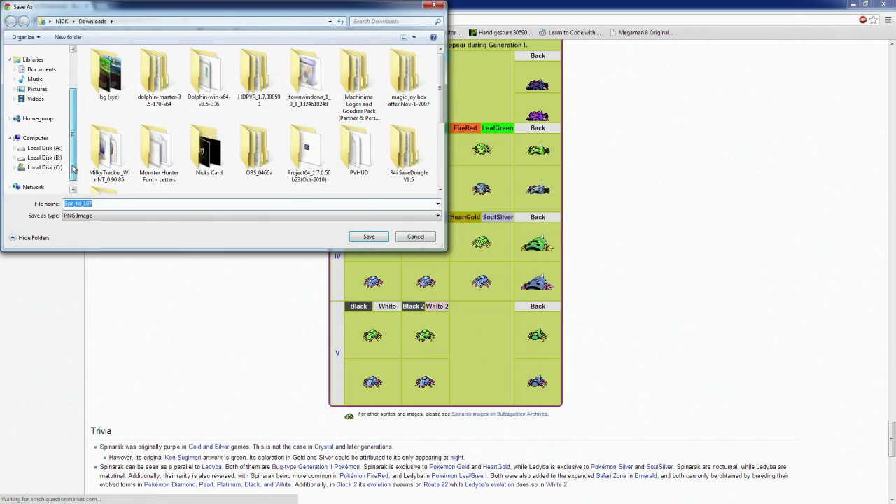
{"action": "left_click", "coordinate": [56, 148]}
{"action": "double_click", "coordinate": [132, 75]}
{"action": "double_click", "coordinate": [119, 93]}
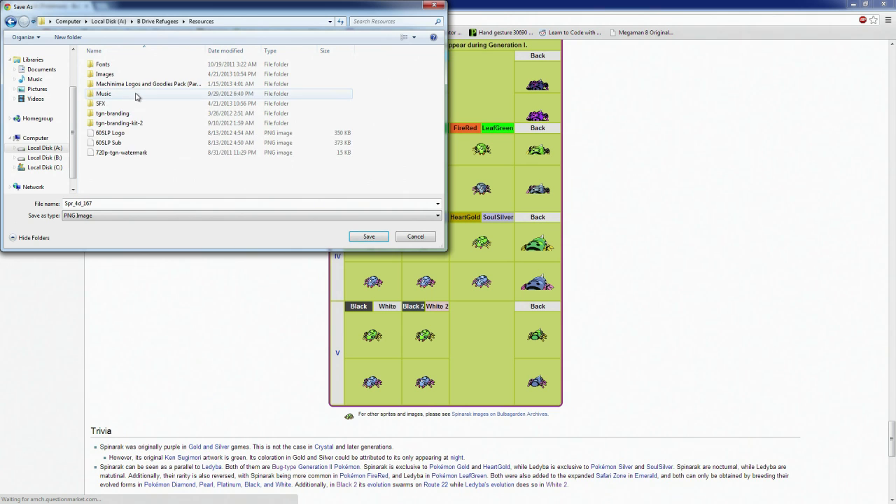
{"action": "double_click", "coordinate": [109, 74]}
{"action": "double_click", "coordinate": [309, 74]}
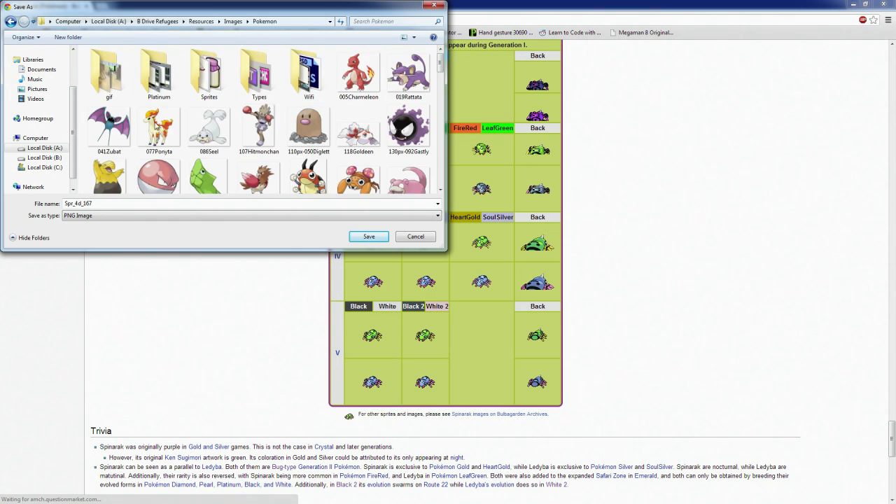
{"action": "double_click", "coordinate": [154, 78]}
{"action": "double_click", "coordinate": [106, 73]}
{"action": "left_click", "coordinate": [364, 239]}
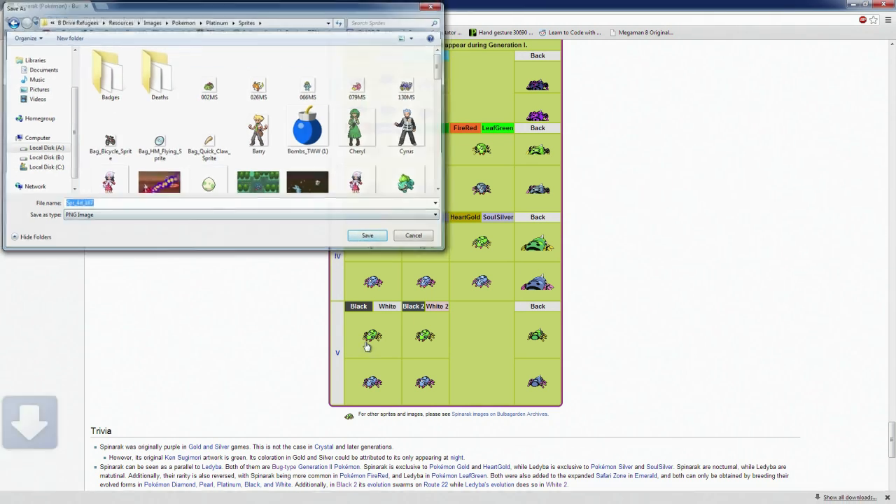
Switch to Photoshop, zoom in on the Dex panel and find the Dex Text and Dex Subject layers
{"action": "key", "text": "alt+Tab"}
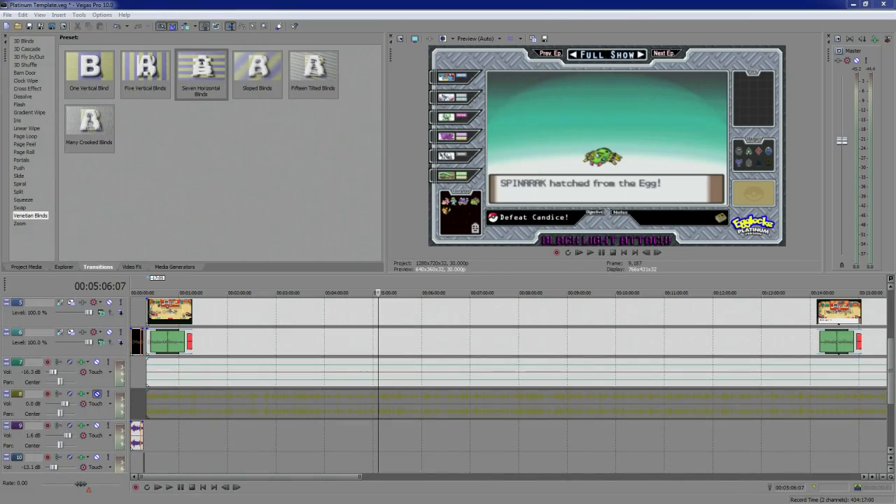
{"action": "key", "text": "alt+Tab"}
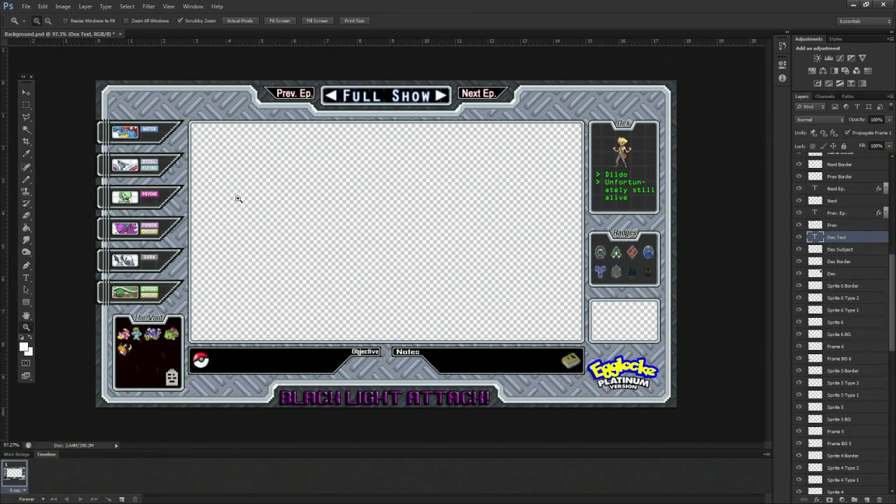
{"action": "left_click", "coordinate": [681, 169]}
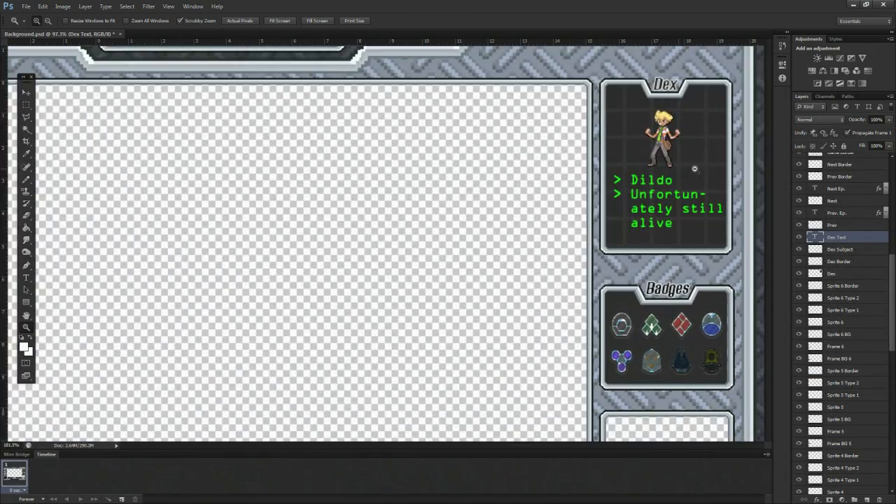
{"action": "scroll", "coordinate": [861, 340], "scroll_direction": "up", "scroll_amount": 9}
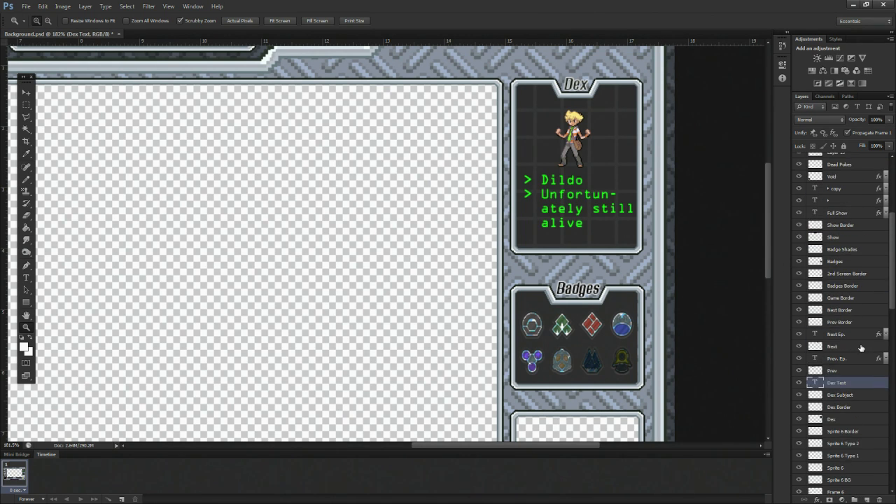
{"action": "scroll", "coordinate": [854, 326], "scroll_direction": "down", "scroll_amount": 5}
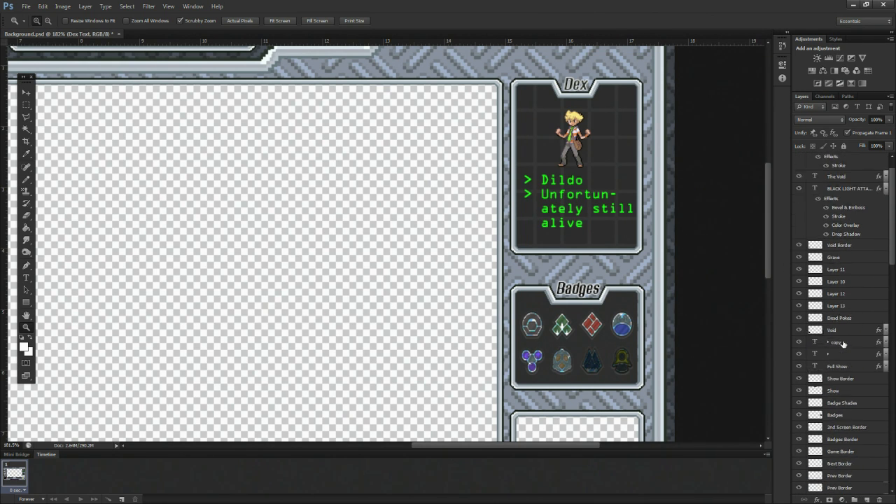
{"action": "scroll", "coordinate": [857, 362], "scroll_direction": "down", "scroll_amount": 3}
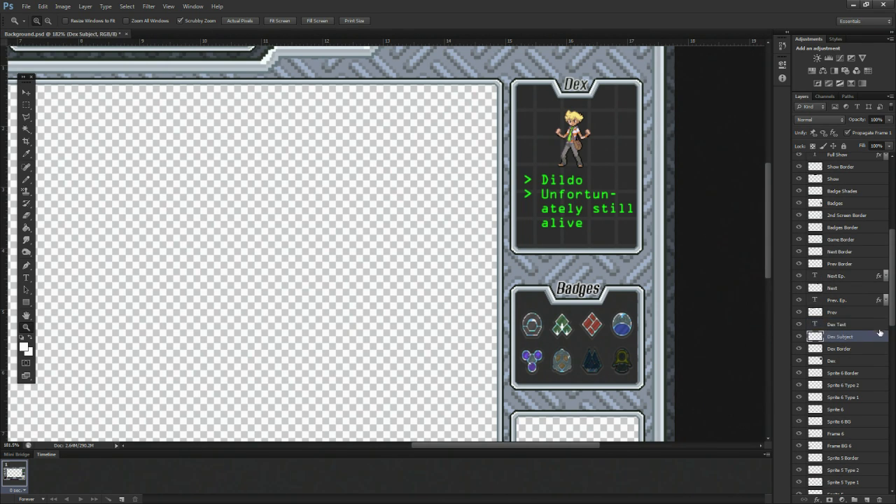
{"action": "left_click", "coordinate": [871, 337]}
{"action": "left_click", "coordinate": [862, 325]}
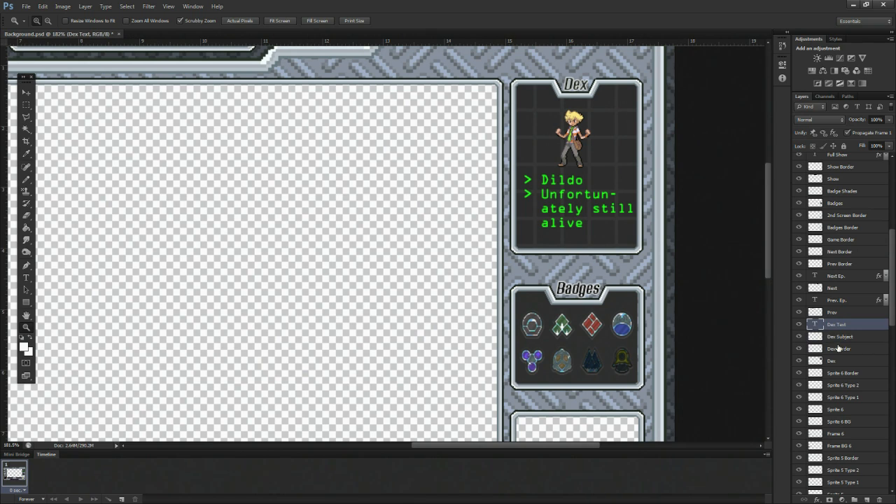
Hide and show the Dex Subject and Dex Text layers to check what each one holds
{"action": "left_click", "coordinate": [799, 337]}
{"action": "left_click", "coordinate": [800, 338]}
{"action": "left_click", "coordinate": [799, 339]}
{"action": "left_click", "coordinate": [800, 339]}
{"action": "left_click", "coordinate": [800, 338]}
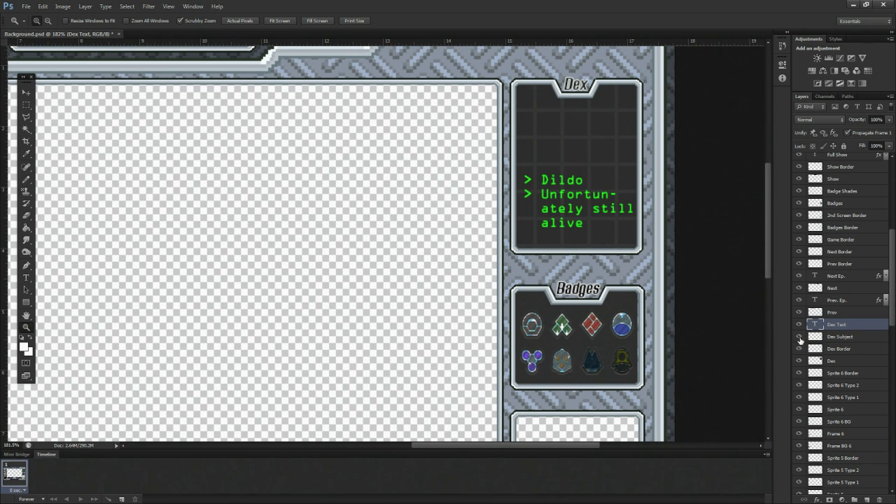
{"action": "left_click", "coordinate": [799, 337]}
{"action": "left_click", "coordinate": [799, 338]}
{"action": "left_click", "coordinate": [799, 337]}
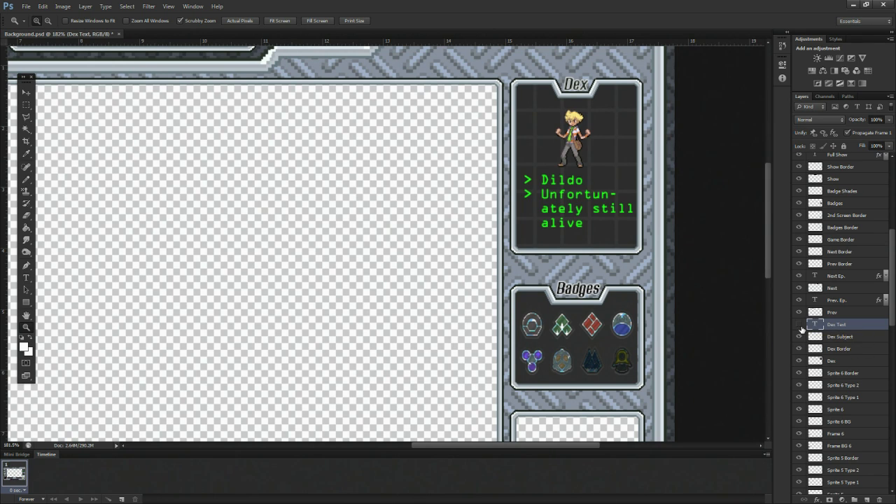
{"action": "left_click", "coordinate": [799, 326]}
{"action": "left_click", "coordinate": [799, 326]}
Clear the whole content of the Dex Subject layer to remove the trainer sprite from the Dex panel
{"action": "left_click", "coordinate": [861, 338]}
{"action": "key", "text": "ctrl+a"}
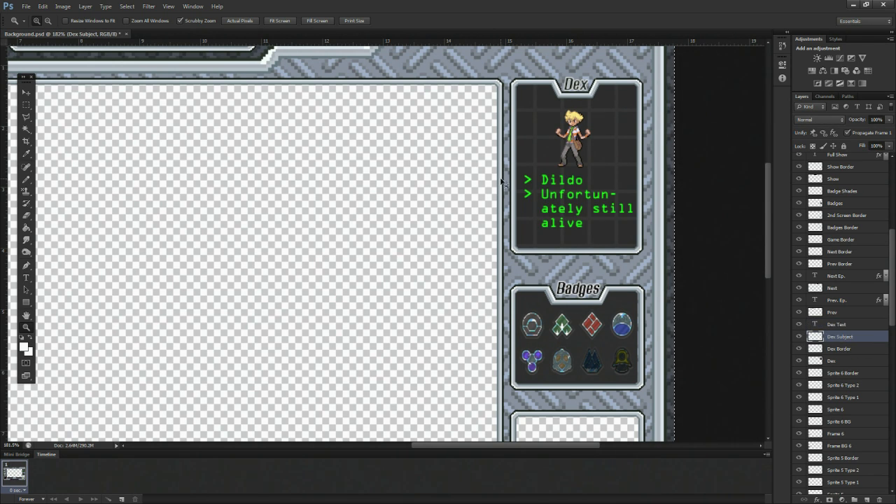
{"action": "key", "text": "alt+BackSpace"}
{"action": "key", "text": "ctrl+z"}
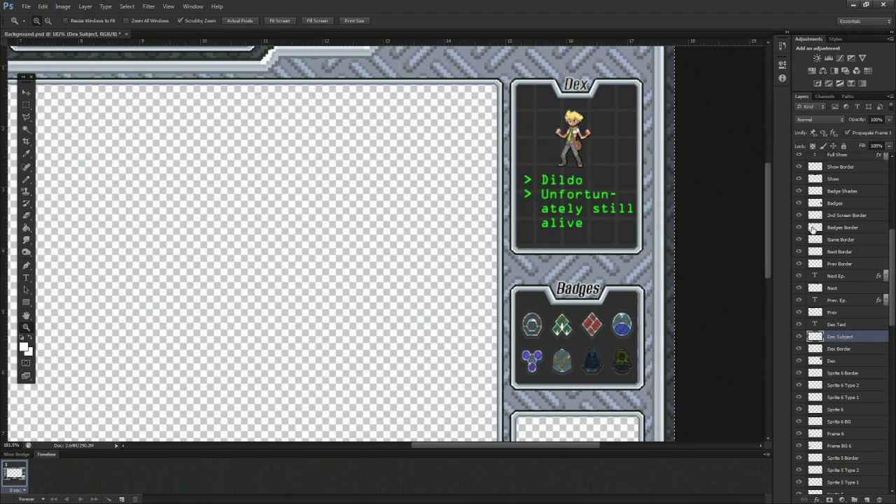
{"action": "key", "text": "Delete"}
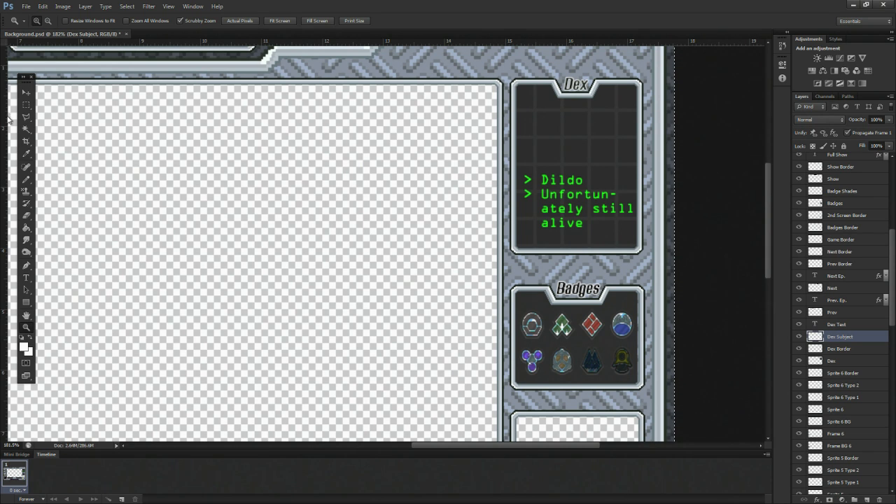
Open the Spinarak sprite Spr_4d_167 from the Platinum Sprites folder
{"action": "left_click", "coordinate": [29, 8]}
{"action": "left_click", "coordinate": [38, 26]}
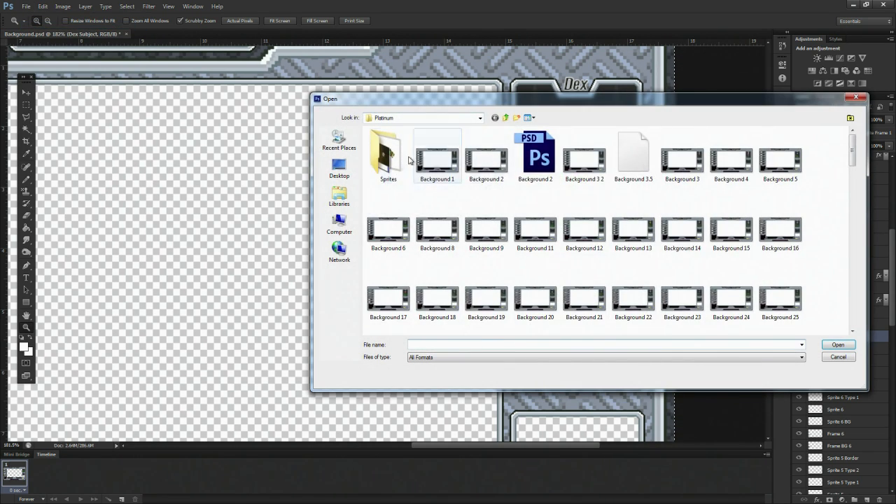
{"action": "double_click", "coordinate": [395, 158]}
{"action": "left_click", "coordinate": [585, 225]}
{"action": "key", "text": "s"}
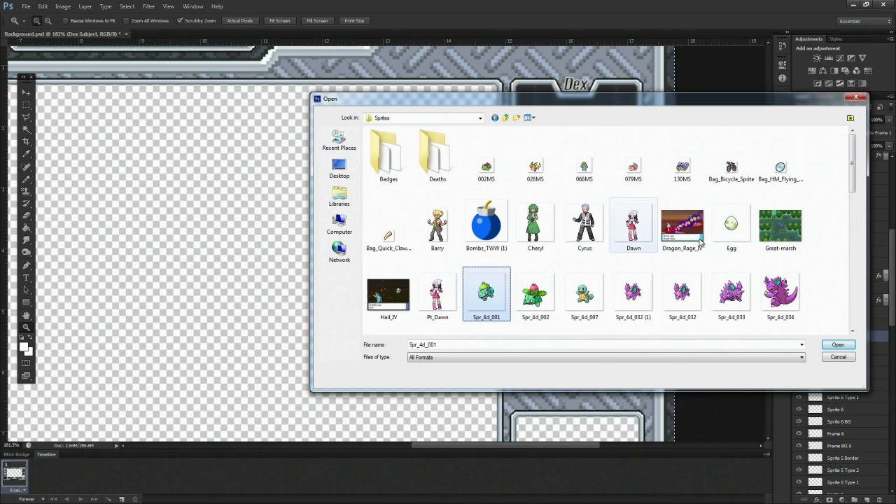
{"action": "scroll", "coordinate": [707, 261], "scroll_direction": "down", "scroll_amount": 10}
{"action": "scroll", "coordinate": [726, 245], "scroll_direction": "down", "scroll_amount": 1}
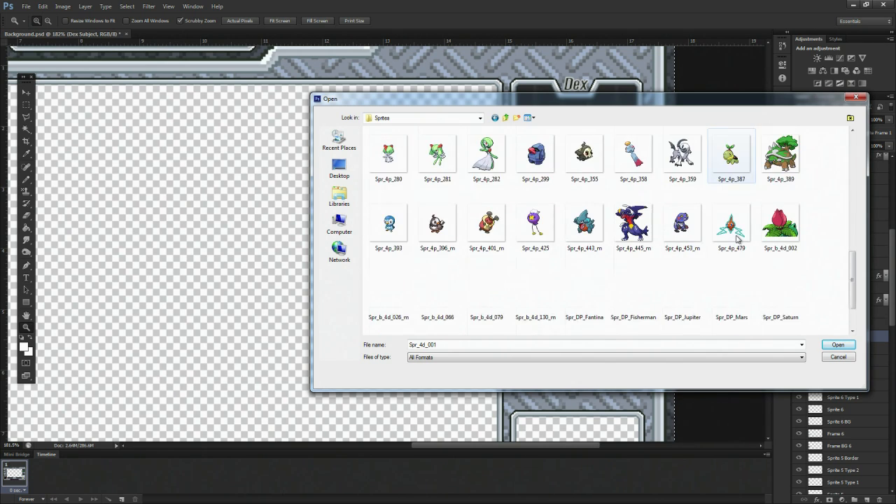
{"action": "scroll", "coordinate": [738, 237], "scroll_direction": "up", "scroll_amount": 2}
{"action": "double_click", "coordinate": [781, 156]}
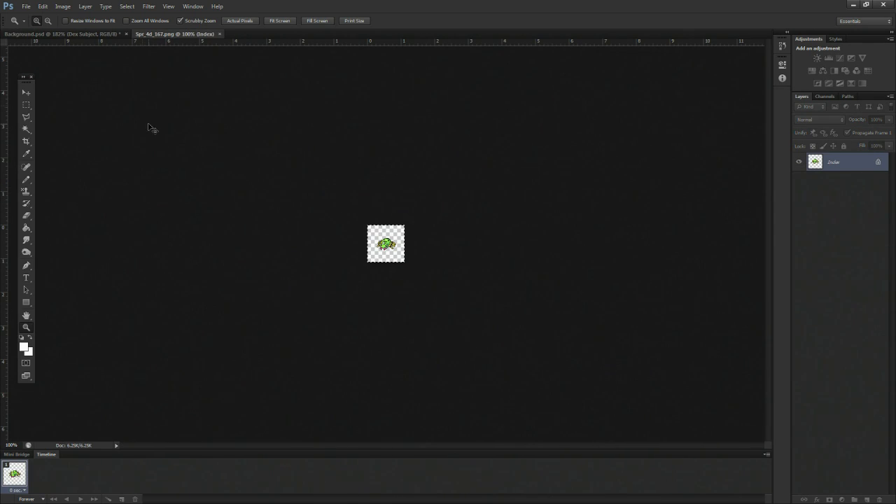
Bring the Spinarak sprite into the Dex Subject layer of Background.psd and place it above the text in the Dex panel
{"action": "left_click", "coordinate": [88, 35]}
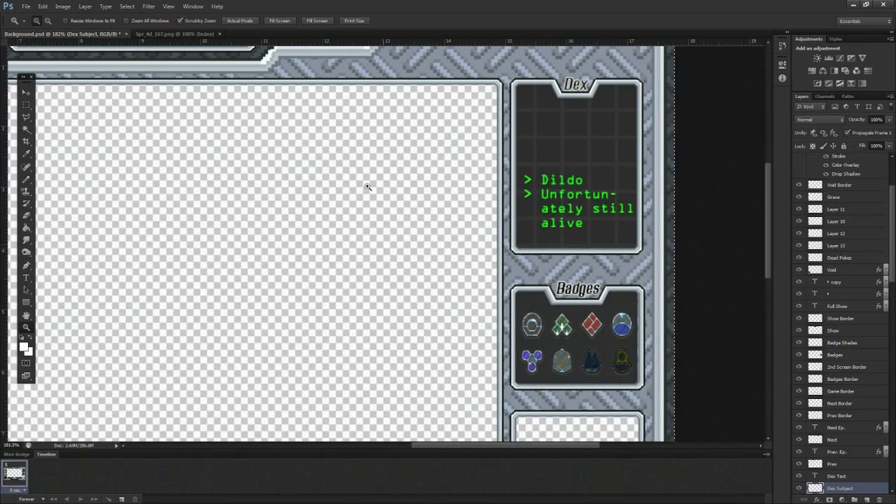
{"action": "left_click", "coordinate": [25, 92]}
{"action": "left_click_drag", "start_coordinate": [188, 310], "coordinate": [628, 141]}
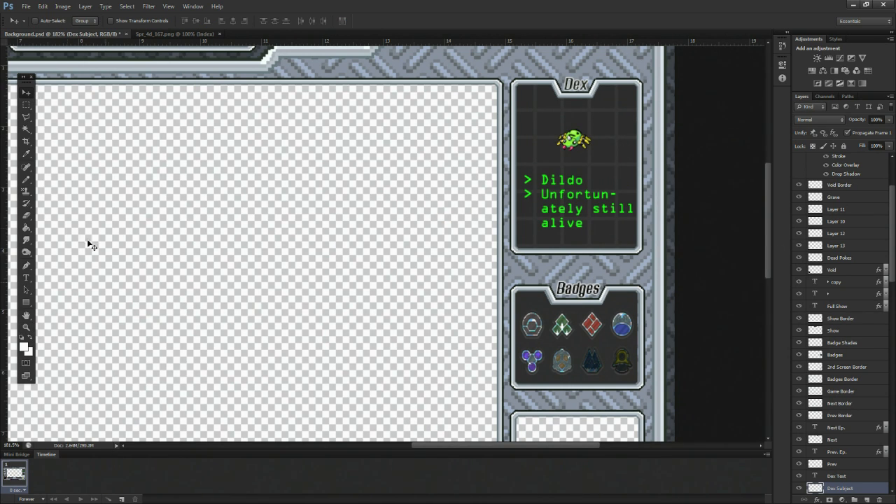
Replace the Dex text with the lines ">Spinarak", ">String Spit Pokemon" and ">Bug/Poison", and view the whole overlay
{"action": "left_click", "coordinate": [26, 279]}
{"action": "left_click", "coordinate": [514, 186]}
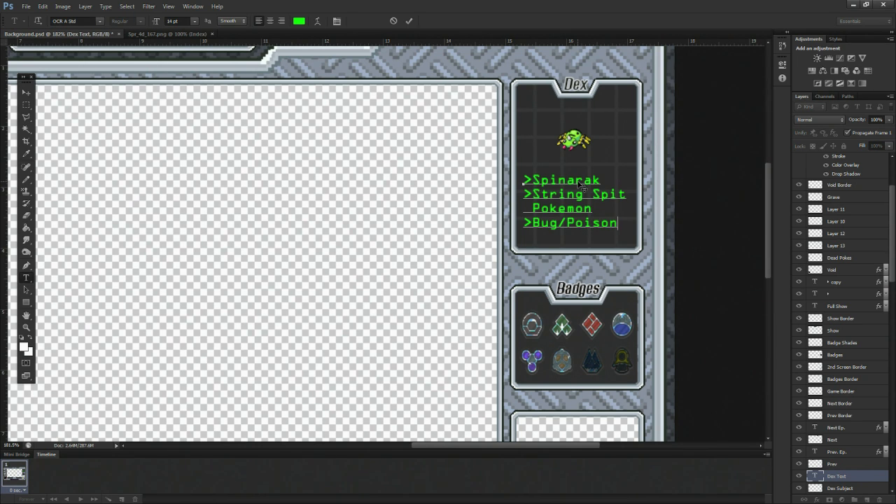
{"action": "left_click", "coordinate": [28, 9]}
{"action": "left_click", "coordinate": [182, 113]}
{"action": "left_click", "coordinate": [25, 328]}
{"action": "left_click_drag", "start_coordinate": [348, 273], "coordinate": [246, 318]}
{"action": "left_click_drag", "start_coordinate": [331, 285], "coordinate": [376, 271]}
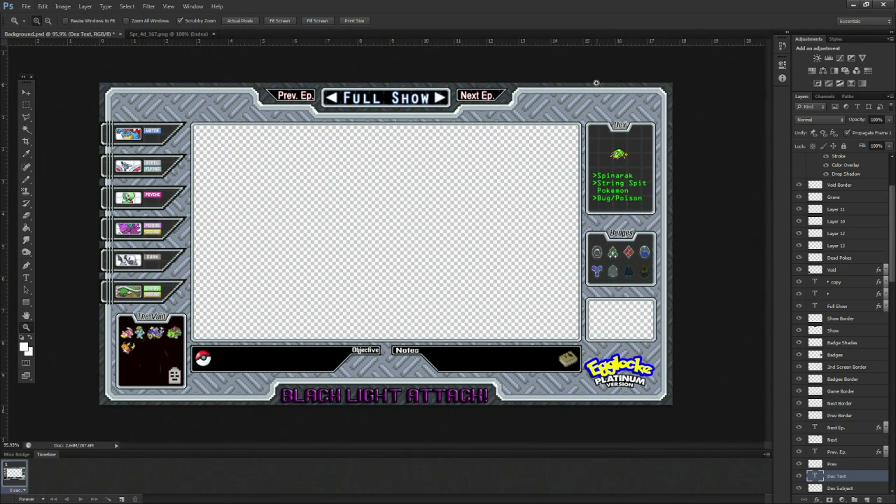
Save a copy of the overlay as a PNG named Background 85 in the Platinum folder
{"action": "left_click", "coordinate": [26, 6]}
{"action": "left_click", "coordinate": [52, 117]}
{"action": "left_click", "coordinate": [458, 277]}
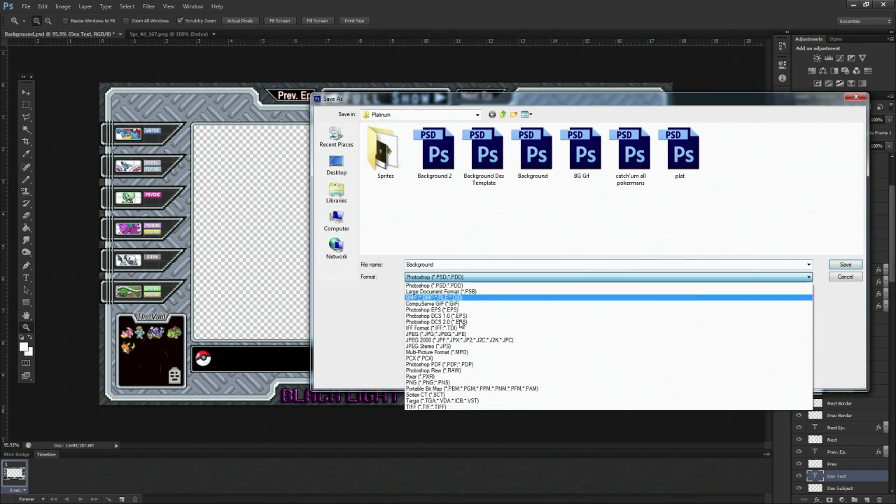
{"action": "left_click", "coordinate": [428, 383]}
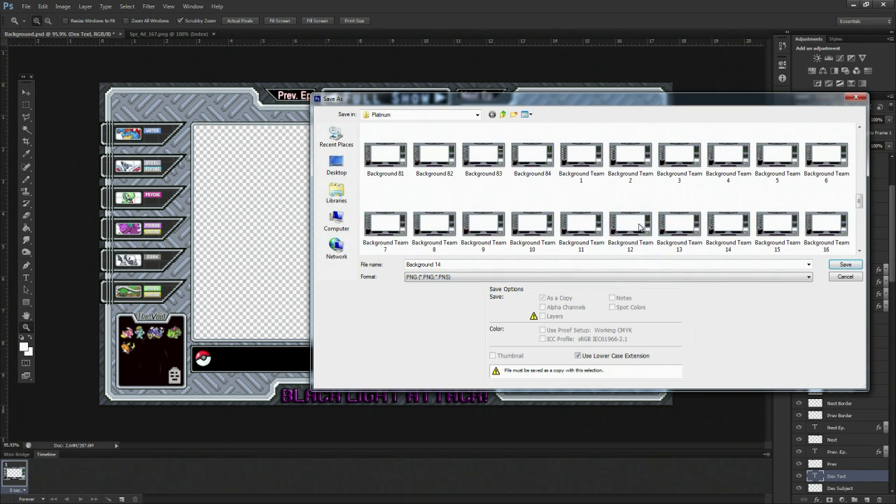
{"action": "scroll", "coordinate": [609, 203], "scroll_direction": "up", "scroll_amount": 1}
{"action": "left_click", "coordinate": [533, 223]}
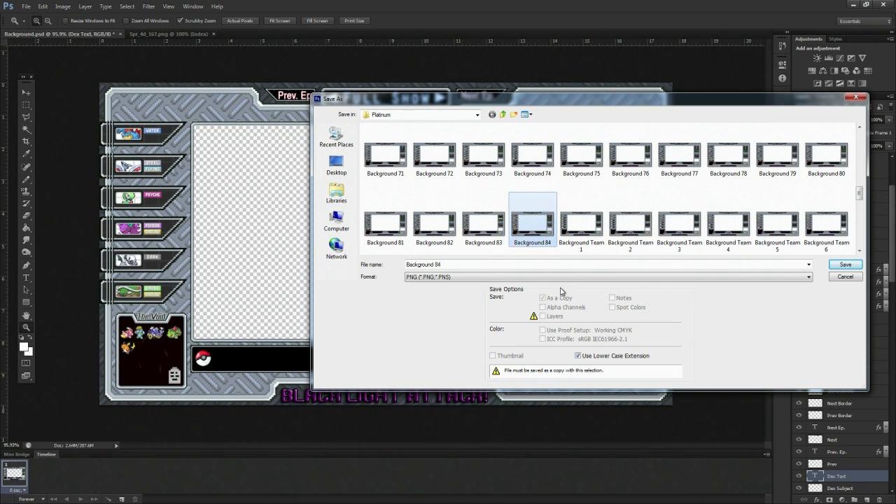
{"action": "double_click", "coordinate": [465, 264]}
{"action": "left_click_drag", "start_coordinate": [469, 84], "coordinate": [321, 267]}
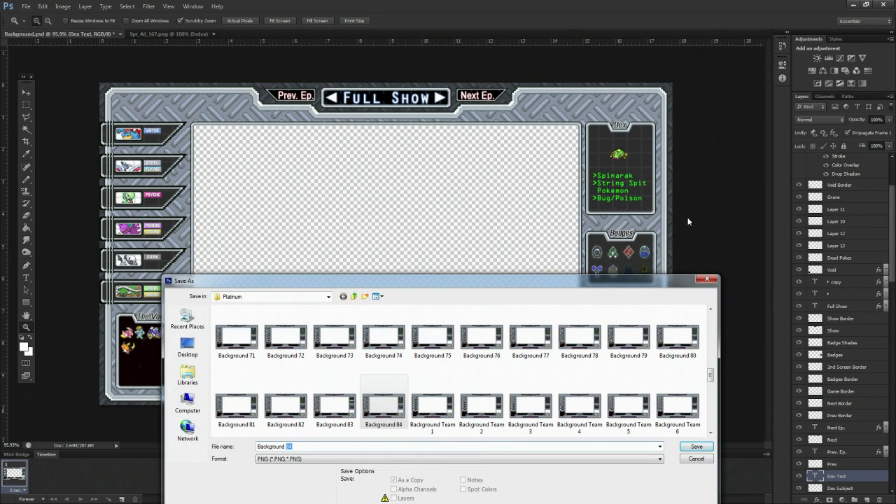
{"action": "left_click_drag", "start_coordinate": [403, 285], "coordinate": [440, 156]}
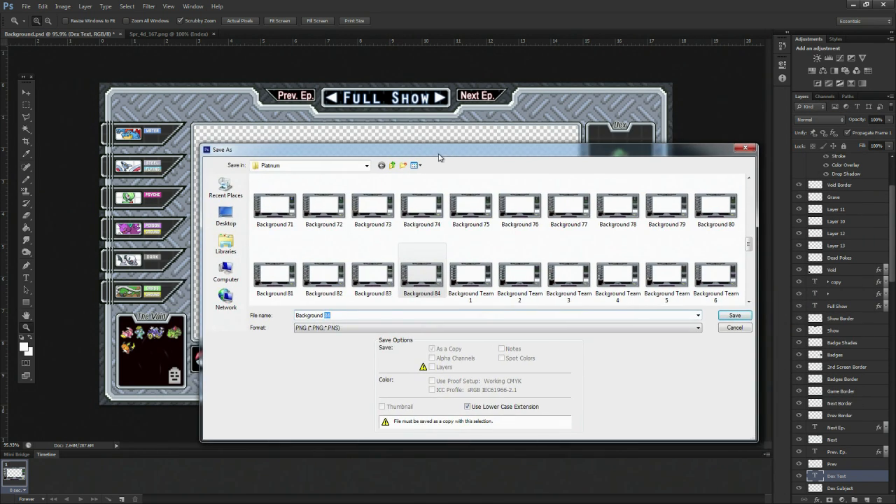
{"action": "type", "text": "85"}
{"action": "key", "text": "Return"}
{"action": "left_click", "coordinate": [475, 159]}
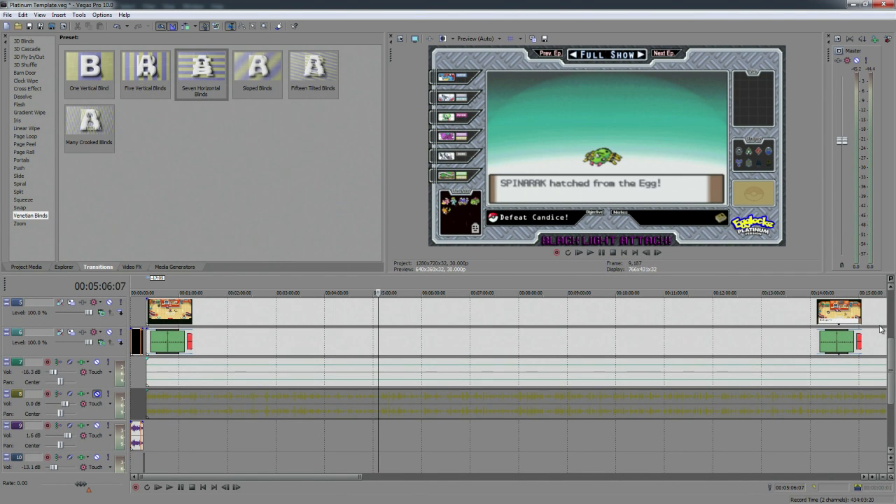
In Vegas Pro, play up to the Spinarak hatching message and split the background event on track 4 at 00:05:05:06
{"action": "left_click_drag", "start_coordinate": [891, 356], "coordinate": [891, 321]}
{"action": "scroll", "coordinate": [503, 378], "scroll_direction": "up", "scroll_amount": 1}
{"action": "left_click", "coordinate": [503, 378]}
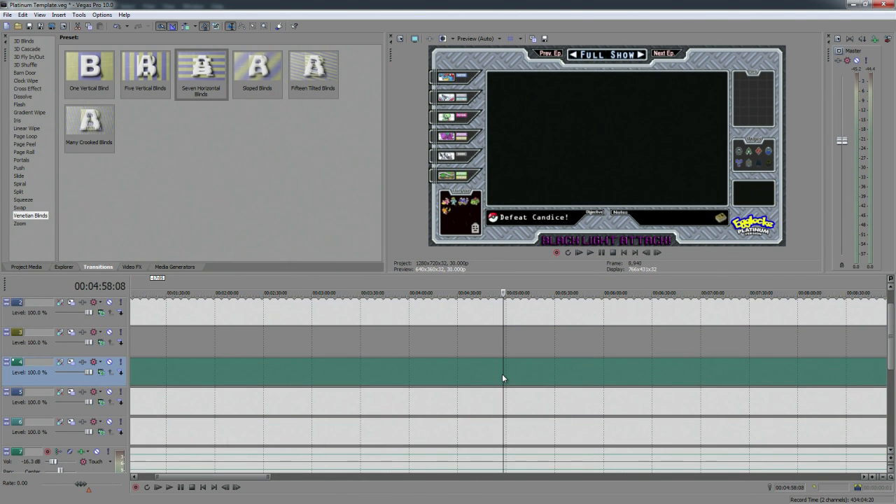
{"action": "key", "text": "space"}
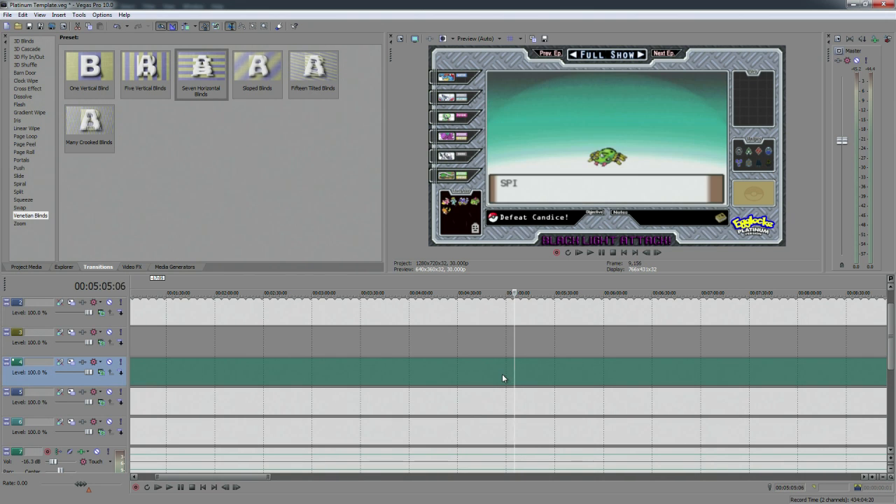
{"action": "scroll", "coordinate": [504, 368], "scroll_direction": "down", "scroll_amount": 8}
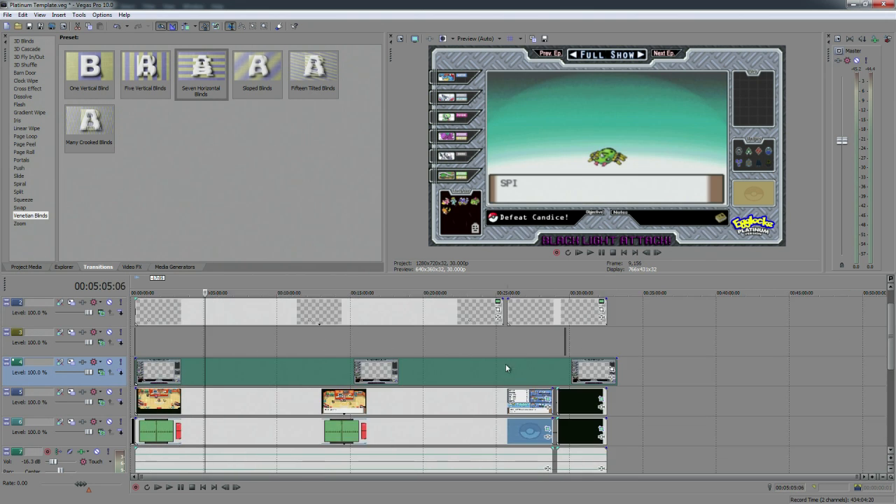
{"action": "scroll", "coordinate": [469, 403], "scroll_direction": "up", "scroll_amount": 6}
{"action": "scroll", "coordinate": [434, 364], "scroll_direction": "down", "scroll_amount": 5}
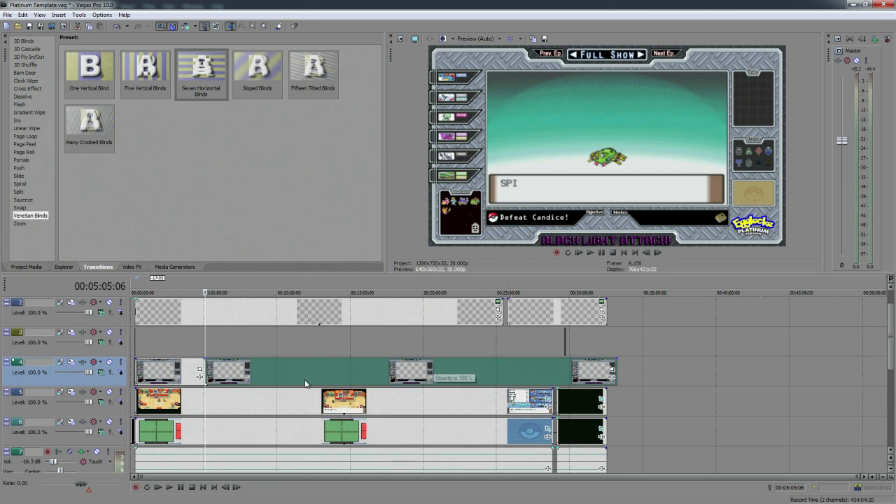
Examine both halves of the split background event on track 4, then return to the split point
{"action": "left_click", "coordinate": [190, 373]}
{"action": "scroll", "coordinate": [308, 384], "scroll_direction": "up", "scroll_amount": 4}
{"action": "left_click", "coordinate": [438, 375]}
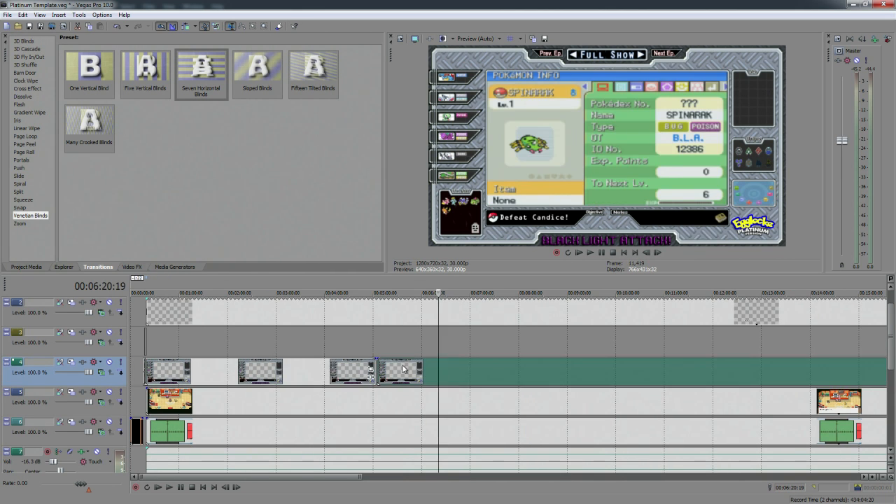
{"action": "left_click", "coordinate": [402, 371]}
{"action": "left_click_drag", "start_coordinate": [282, 373], "coordinate": [275, 372]}
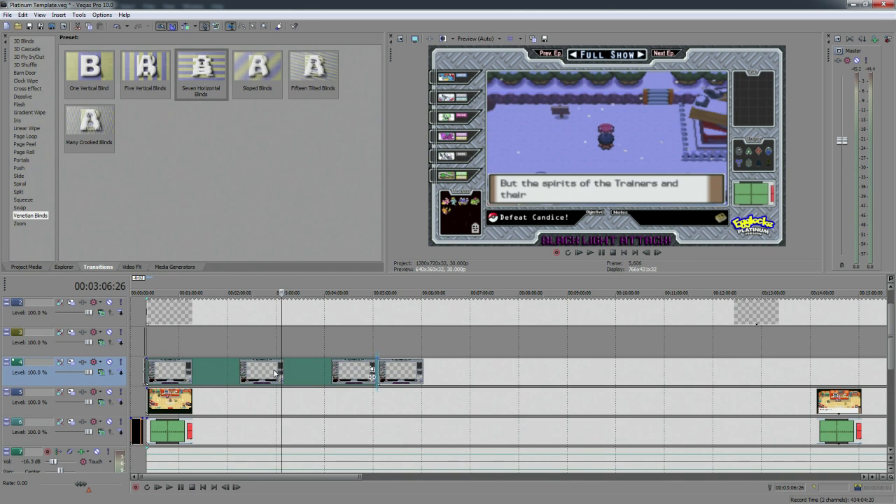
{"action": "left_click", "coordinate": [152, 284]}
{"action": "scroll", "coordinate": [318, 332], "scroll_direction": "up", "scroll_amount": 6}
{"action": "scroll", "coordinate": [244, 434], "scroll_direction": "down", "scroll_amount": 4}
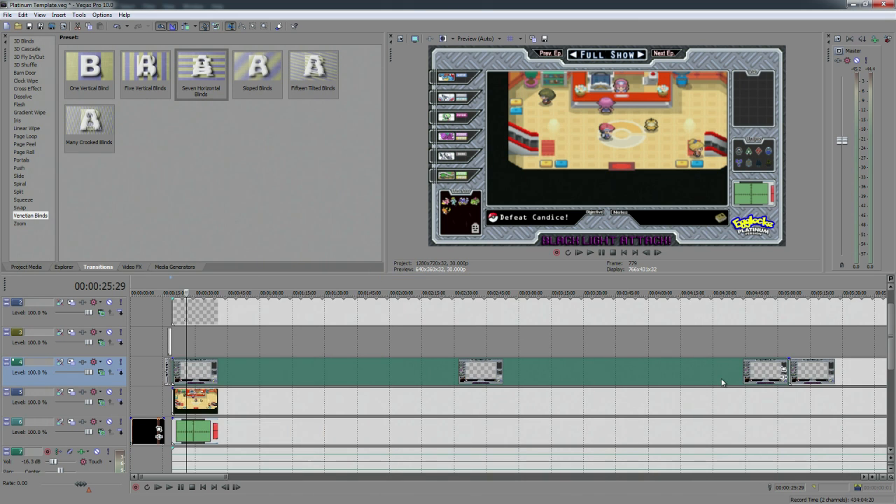
{"action": "left_click", "coordinate": [790, 291]}
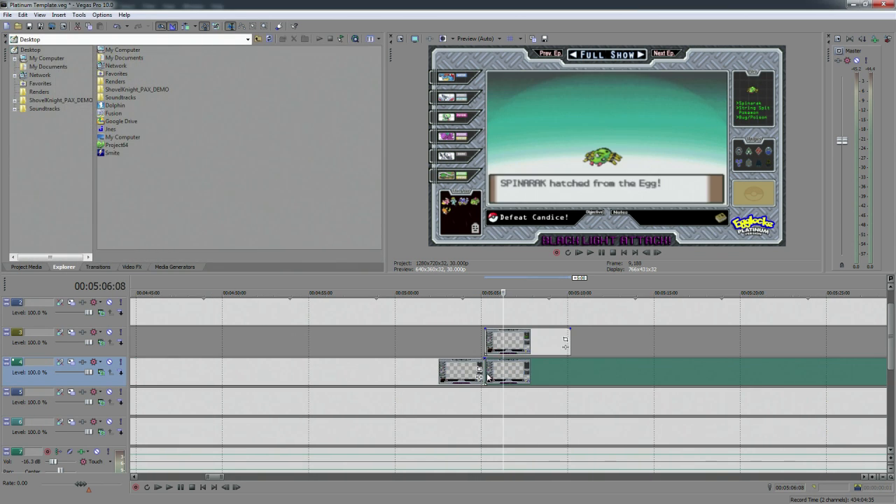
Trim the start of the split event's second half to about 00:05:22 and move the Spinarak background onto track 4, overlapping the first half by 10 frames
{"action": "left_click_drag", "start_coordinate": [486, 377], "coordinate": [774, 375]}
{"action": "left_click_drag", "start_coordinate": [532, 347], "coordinate": [487, 386]}
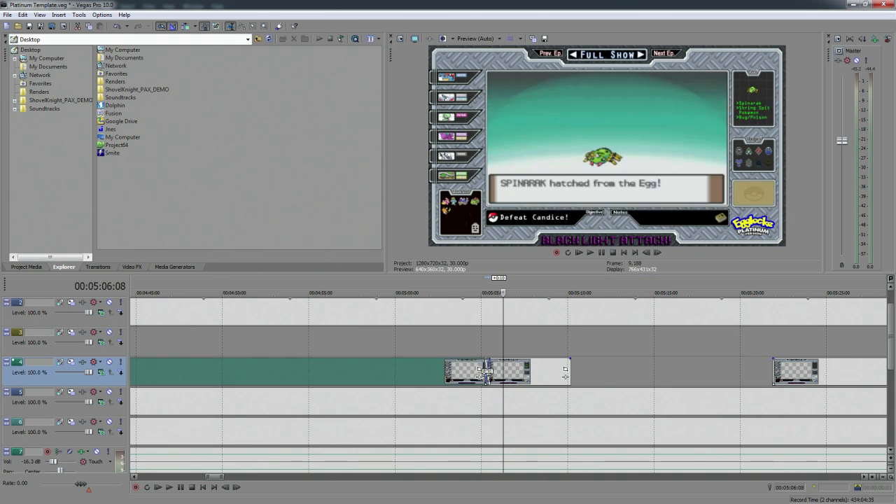
{"action": "scroll", "coordinate": [448, 347], "scroll_direction": "up", "scroll_amount": 3}
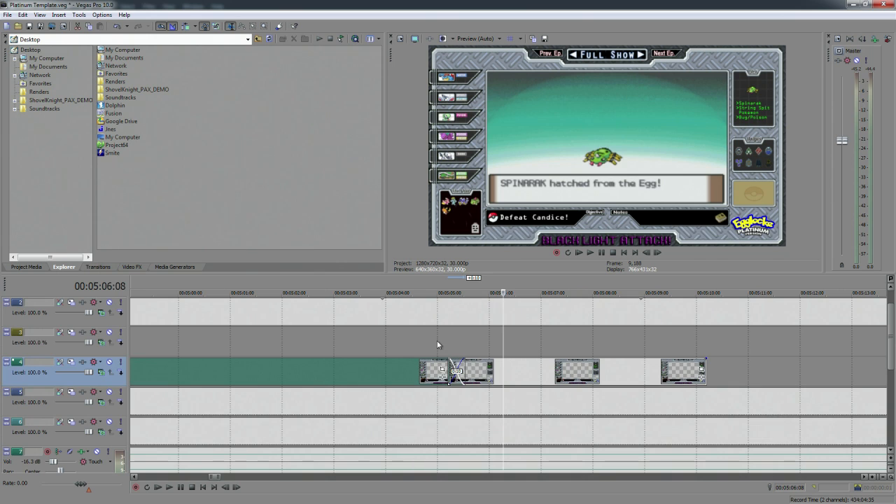
Apply the Seven Horizontal Blinds preset of the Venetian Blinds transition to the overlap leading into the Spinarak background
{"action": "left_click", "coordinate": [439, 343]}
{"action": "scroll", "coordinate": [483, 342], "scroll_direction": "up", "scroll_amount": 5}
{"action": "left_click", "coordinate": [574, 338]}
{"action": "left_click", "coordinate": [97, 267]}
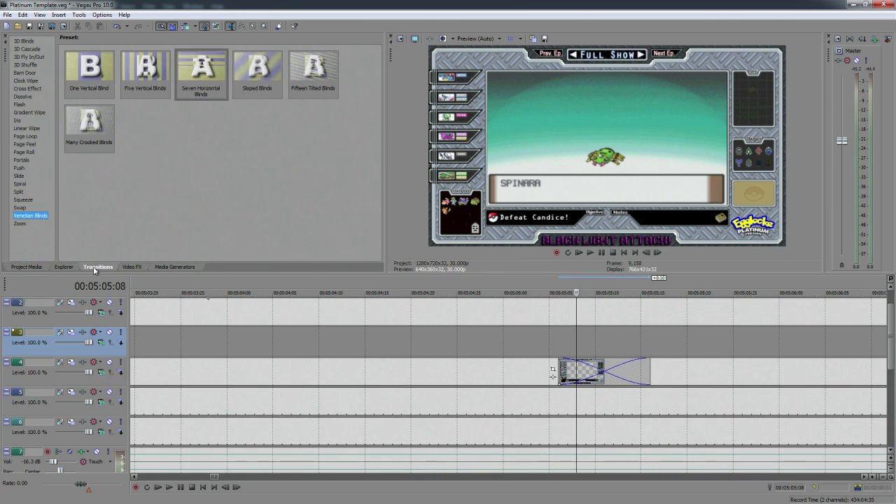
{"action": "left_click", "coordinate": [27, 267]}
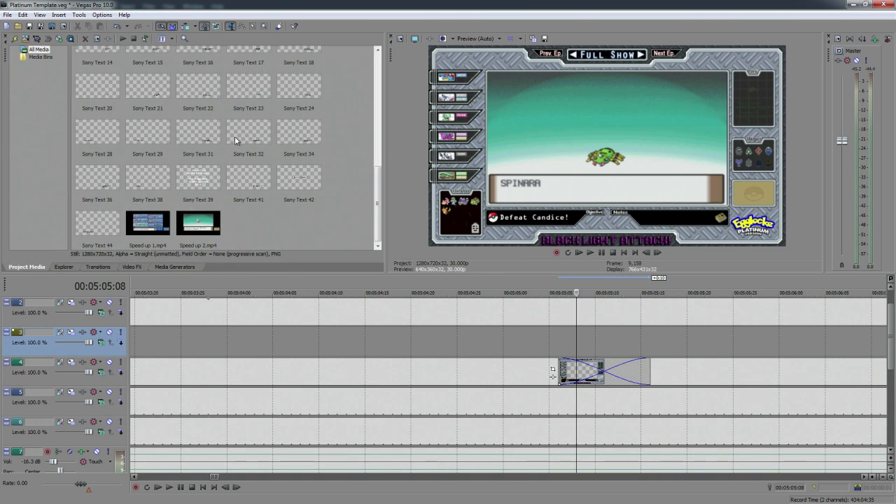
{"action": "left_click", "coordinate": [105, 267]}
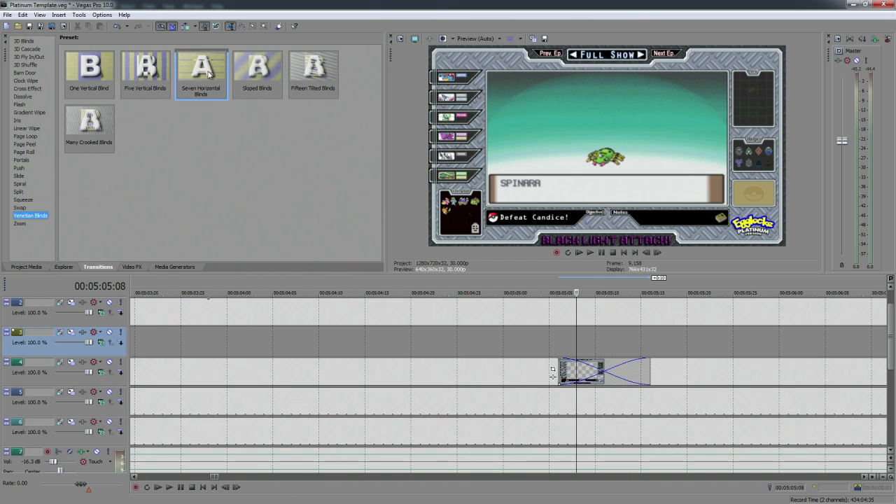
{"action": "left_click_drag", "start_coordinate": [201, 73], "coordinate": [595, 379]}
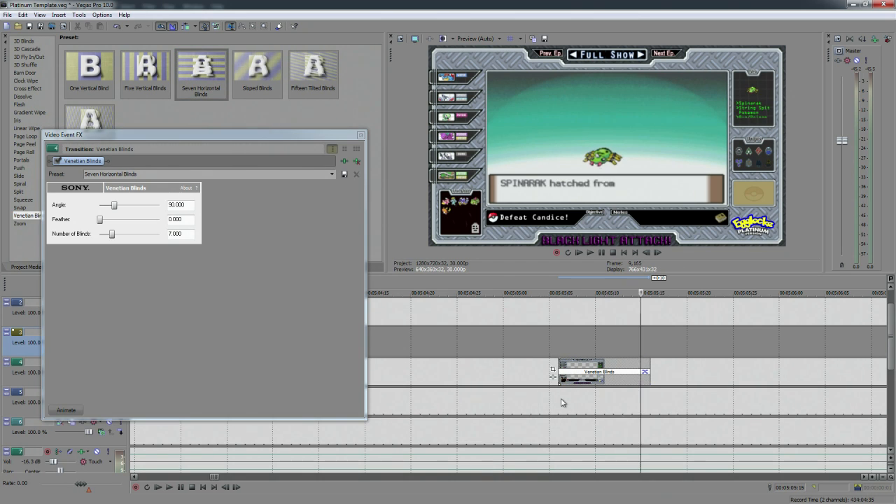
{"action": "left_click", "coordinate": [361, 135]}
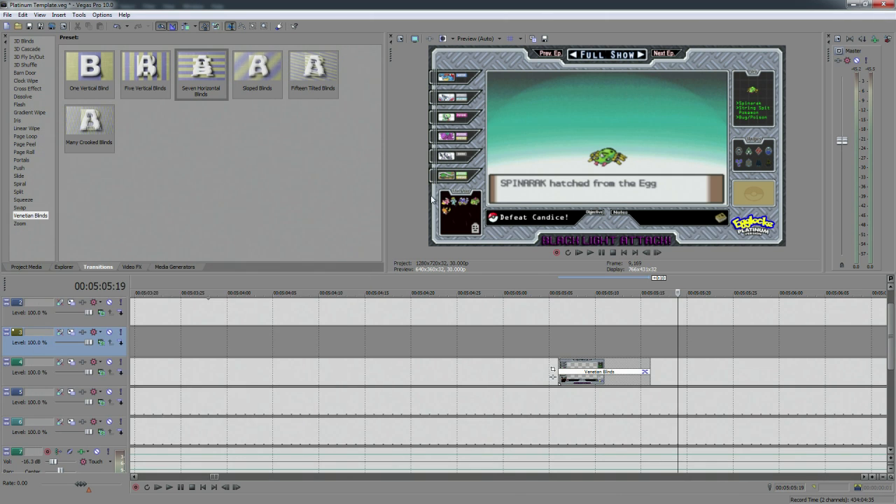
Extend the end of the Spinarak background event on track 4 to 00:05:22:26 so that it overlaps the original background's second half
{"action": "scroll", "coordinate": [553, 368], "scroll_direction": "down", "scroll_amount": 4}
{"action": "left_click", "coordinate": [544, 370]}
{"action": "left_click_drag", "start_coordinate": [544, 370], "coordinate": [877, 372]}
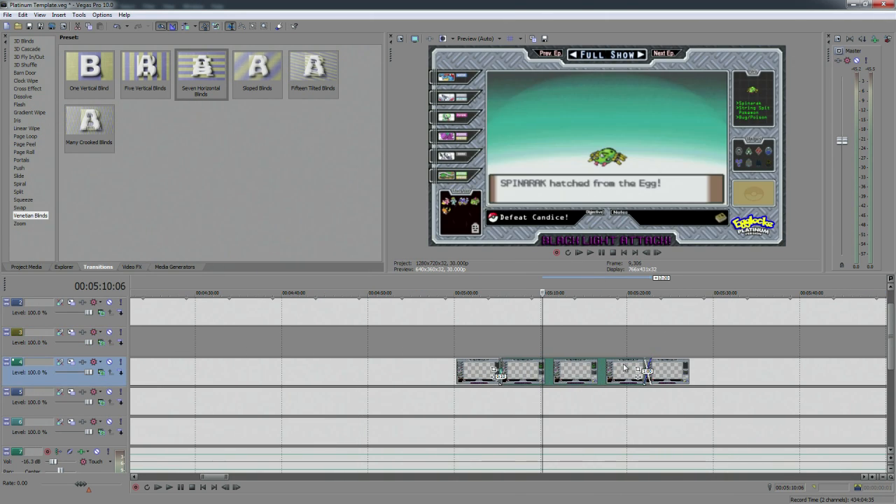
{"action": "left_click", "coordinate": [651, 343]}
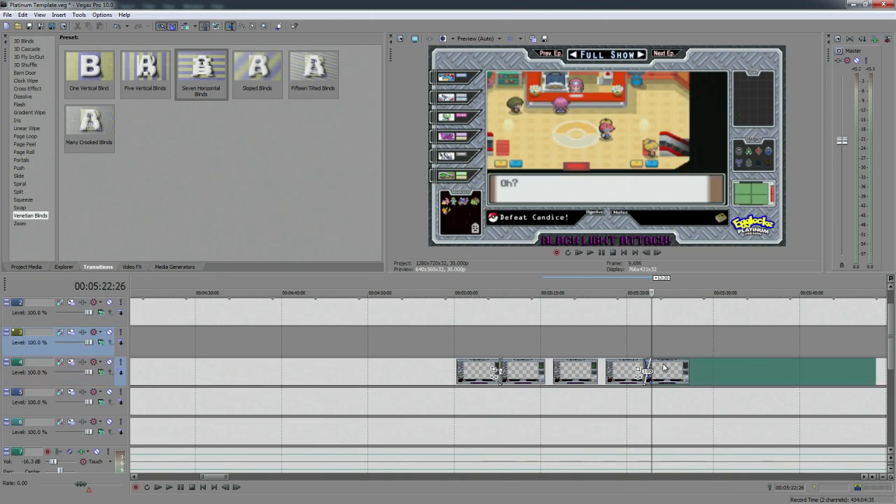
Apply the Venetian Blinds transition to the overlap back to the original background and shorten that overlap to 10 frames
{"action": "right_click", "coordinate": [662, 362]}
{"action": "left_click", "coordinate": [684, 234]}
{"action": "scroll", "coordinate": [660, 381], "scroll_direction": "up", "scroll_amount": 1}
{"action": "left_click_drag", "start_coordinate": [808, 293], "coordinate": [546, 308]}
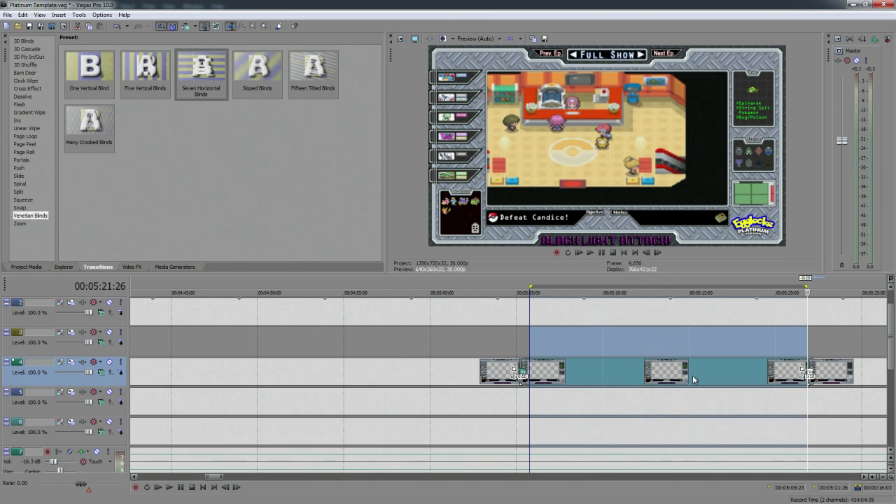
Compare the Dex panel in the preview before and after the switch to the Spinarak background on track 4
{"action": "left_click", "coordinate": [567, 377]}
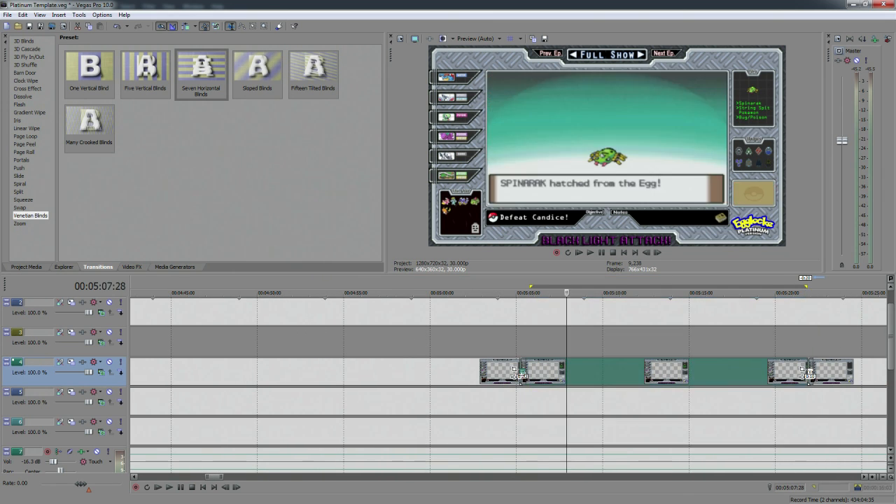
{"action": "left_click", "coordinate": [525, 293]}
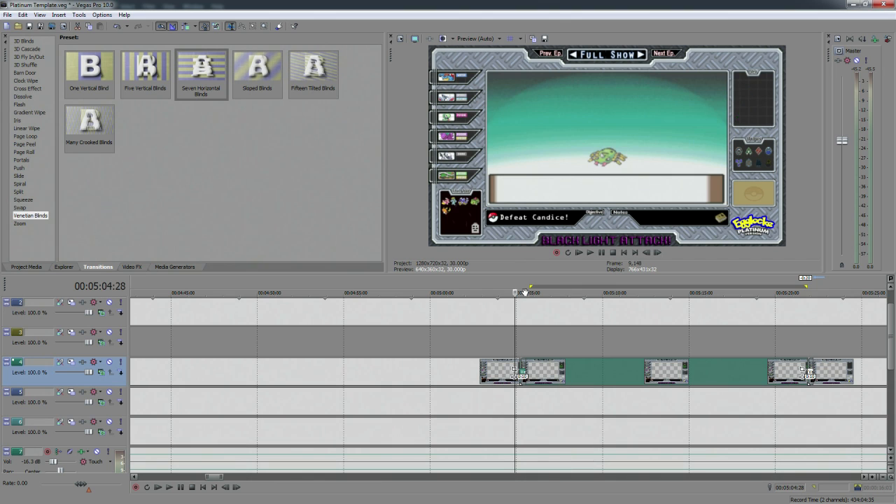
{"action": "left_click", "coordinate": [483, 290]}
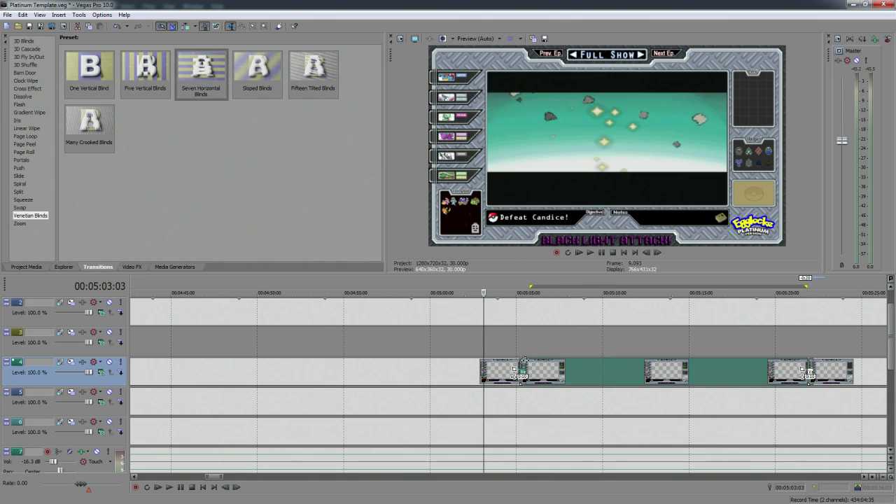
{"action": "left_click", "coordinate": [505, 377]}
{"action": "left_click", "coordinate": [568, 378]}
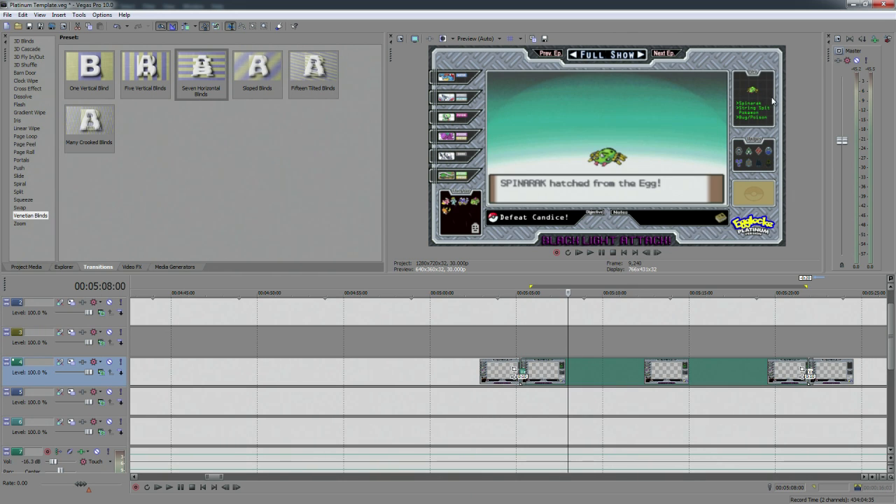
{"action": "left_click", "coordinate": [503, 291]}
{"action": "scroll", "coordinate": [647, 334], "scroll_direction": "up", "scroll_amount": 3}
{"action": "left_click", "coordinate": [547, 289]}
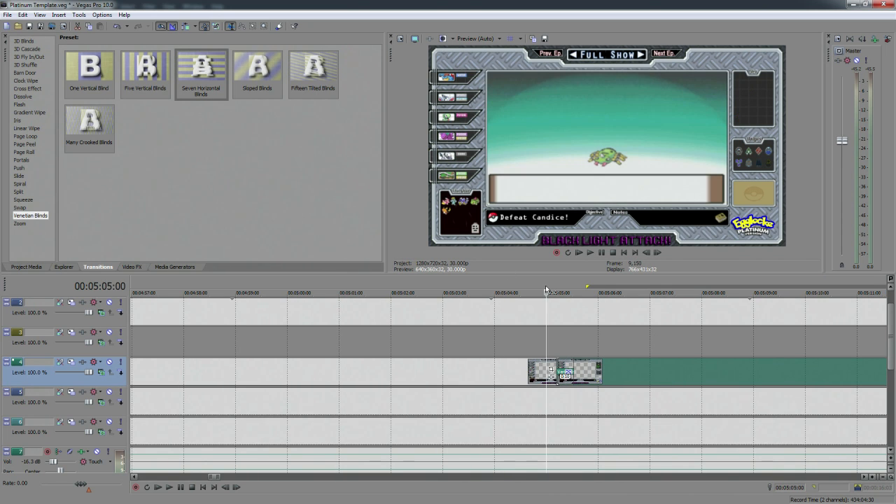
Step frame by frame, forward and back, through the Venetian Blinds transition into the Spinarak background, starting from 00:05:05:00
{"action": "key", "text": "Right"}
{"action": "key", "text": "Right"}
{"action": "key", "text": "Right"}
{"action": "key", "text": "Right"}
{"action": "key", "text": "Right"}
{"action": "key", "text": "Right"}
{"action": "key", "text": "Right"}
{"action": "key", "text": "Right"}
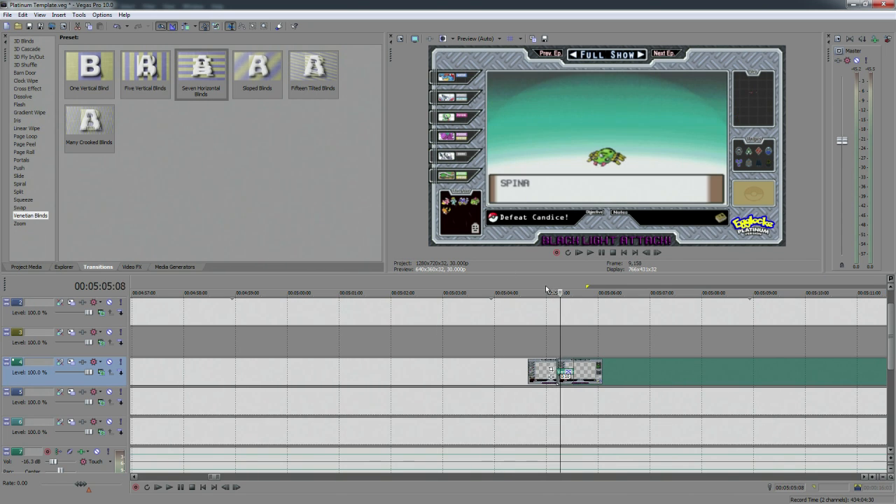
{"action": "key", "text": "Right"}
{"action": "key", "text": "Right"}
{"action": "key", "text": "Right"}
{"action": "key", "text": "Right"}
{"action": "key", "text": "Right"}
{"action": "key", "text": "Right"}
{"action": "key", "text": "Right"}
{"action": "key", "text": "Right"}
{"action": "key", "text": "Right"}
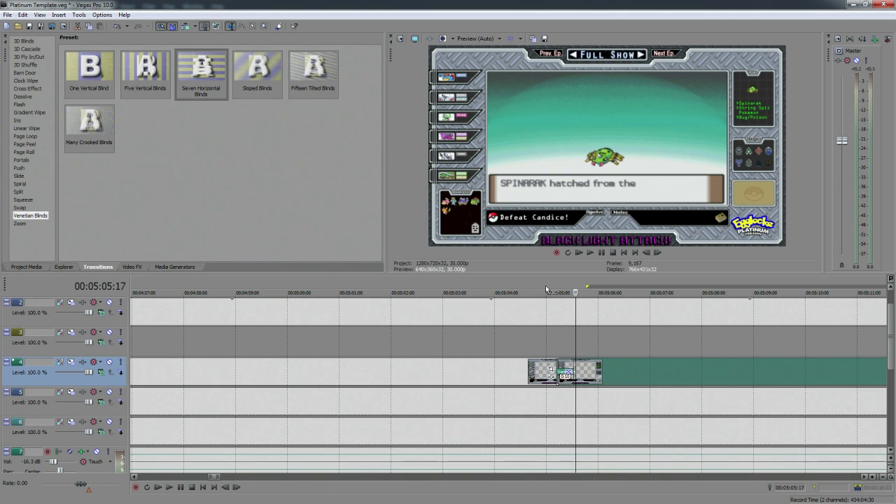
{"action": "key", "text": "Right"}
{"action": "key", "text": "Right"}
{"action": "key", "text": "Right"}
{"action": "key", "text": "Right"}
{"action": "key", "text": "Right"}
{"action": "key", "text": "Left"}
{"action": "key", "text": "Left"}
{"action": "key", "text": "Left"}
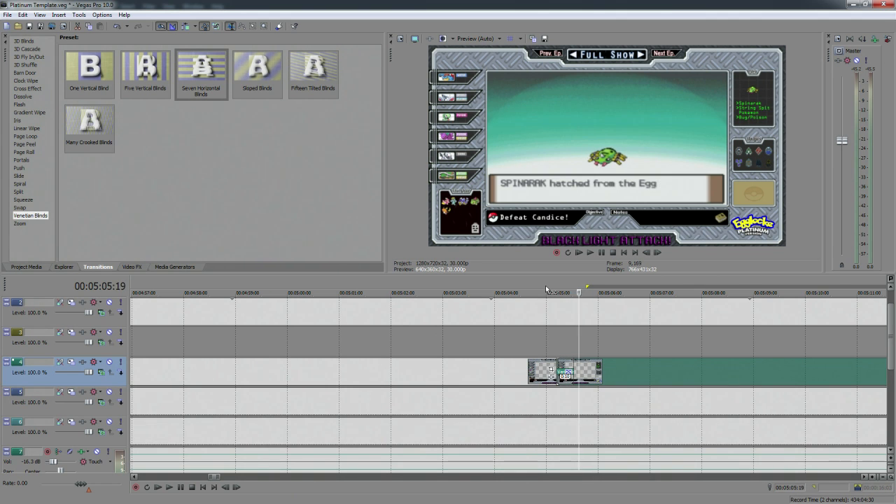
{"action": "key", "text": "Left"}
{"action": "key", "text": "Left"}
{"action": "key", "text": "Left"}
{"action": "key", "text": "Left"}
{"action": "key", "text": "Left"}
{"action": "key", "text": "Left"}
{"action": "key", "text": "Left"}
{"action": "key", "text": "Left"}
{"action": "key", "text": "Left"}
{"action": "key", "text": "Left"}
{"action": "key", "text": "Left"}
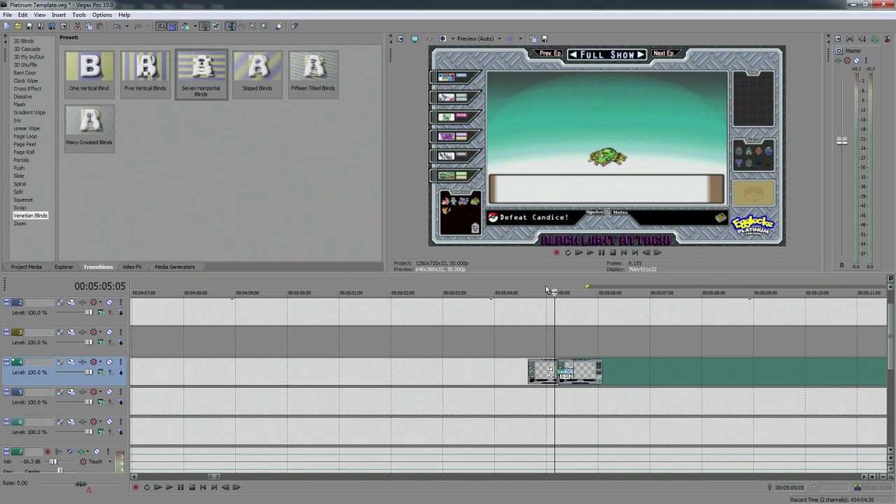
{"action": "key", "text": "Right"}
{"action": "key", "text": "Right"}
{"action": "key", "text": "Right"}
{"action": "key", "text": "Right"}
{"action": "key", "text": "Right"}
{"action": "key", "text": "Right"}
{"action": "key", "text": "Right"}
{"action": "key", "text": "Right"}
{"action": "key", "text": "Right"}
{"action": "key", "text": "Right"}
{"action": "key", "text": "Right"}
{"action": "key", "text": "Right"}
{"action": "key", "text": "Right"}
{"action": "key", "text": "Right"}
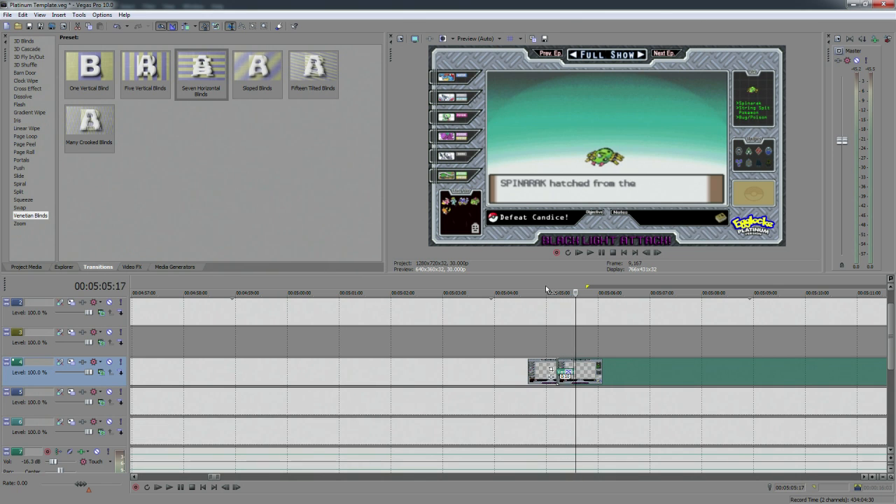
{"action": "key", "text": "Right"}
{"action": "key", "text": "Right"}
{"action": "key", "text": "Right"}
{"action": "key", "text": "Right"}
{"action": "key", "text": "Right"}
{"action": "key", "text": "Right"}
{"action": "key", "text": "Right"}
{"action": "key", "text": "Right"}
{"action": "key", "text": "Right"}
{"action": "key", "text": "Right"}
{"action": "key", "text": "Right"}
{"action": "key", "text": "Right"}
{"action": "key", "text": "Right"}
{"action": "key", "text": "Right"}
{"action": "key", "text": "Right"}
{"action": "key", "text": "Right"}
{"action": "key", "text": "Right"}
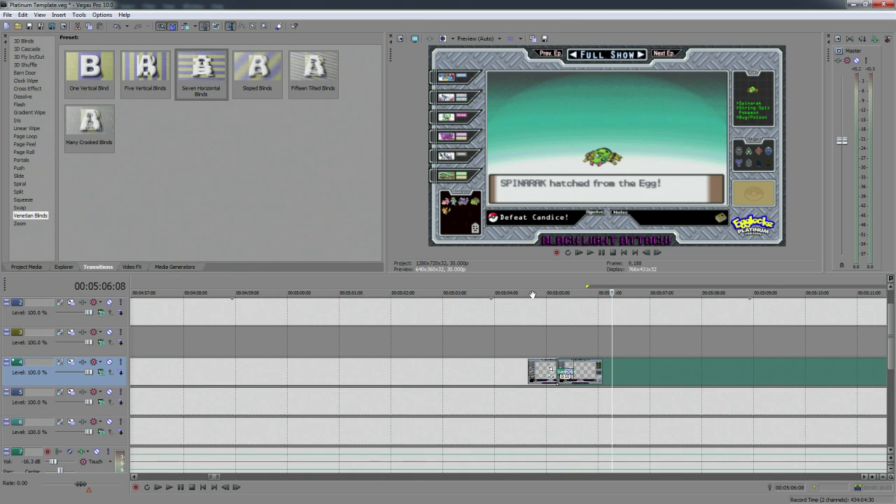
Step frame by frame through the transition back to the original background from 00:05:21:26, and play on to the next egg hatching
{"action": "scroll", "coordinate": [542, 300], "scroll_direction": "down", "scroll_amount": 4}
{"action": "left_click", "coordinate": [645, 301]}
{"action": "scroll", "coordinate": [651, 322], "scroll_direction": "up", "scroll_amount": 6}
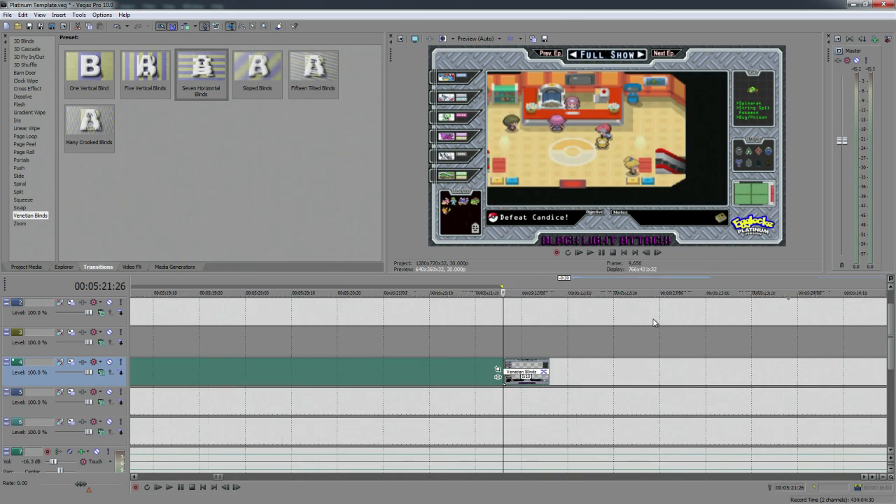
{"action": "key", "text": "Right"}
{"action": "key", "text": "Right"}
{"action": "key", "text": "Right"}
{"action": "key", "text": "Right"}
{"action": "key", "text": "Right"}
{"action": "key", "text": "Right"}
{"action": "key", "text": "Right"}
{"action": "key", "text": "Right"}
{"action": "key", "text": "Right"}
{"action": "key", "text": "Right"}
{"action": "key", "text": "Right"}
{"action": "key", "text": "Right"}
{"action": "key", "text": "Right"}
{"action": "key", "text": "Right"}
{"action": "key", "text": "Right"}
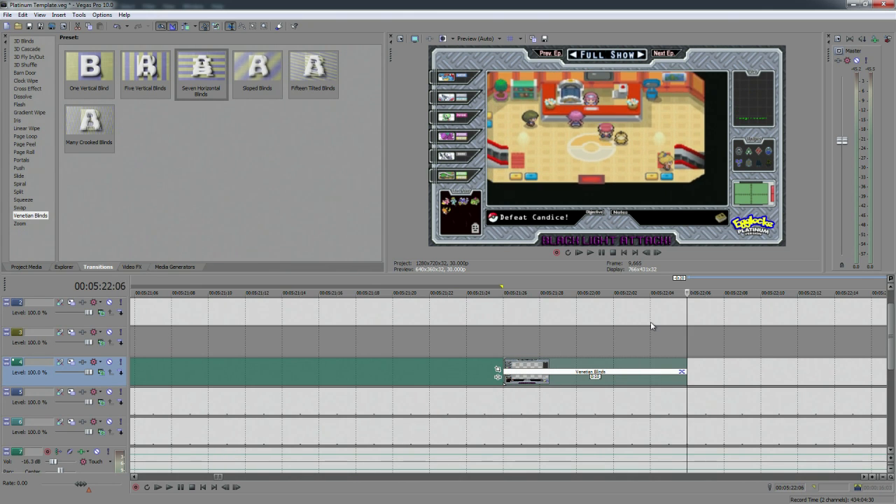
{"action": "scroll", "coordinate": [651, 323], "scroll_direction": "down", "scroll_amount": 8}
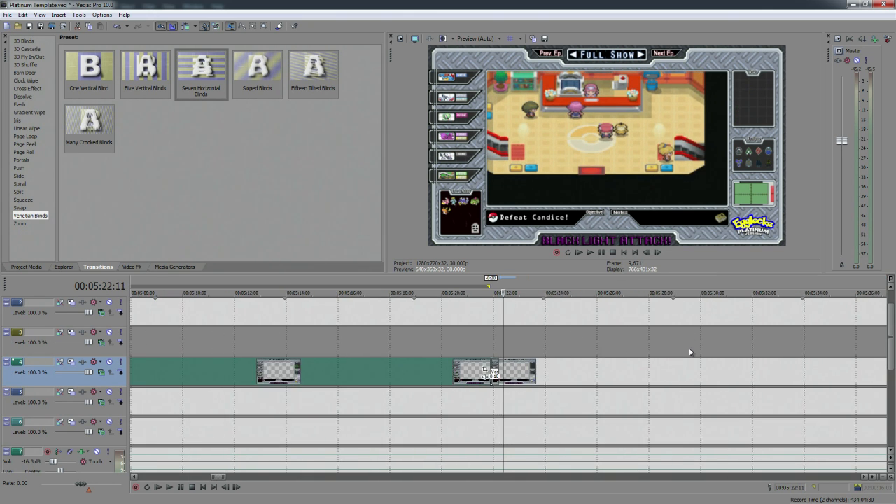
{"action": "scroll", "coordinate": [688, 347], "scroll_direction": "up", "scroll_amount": 2}
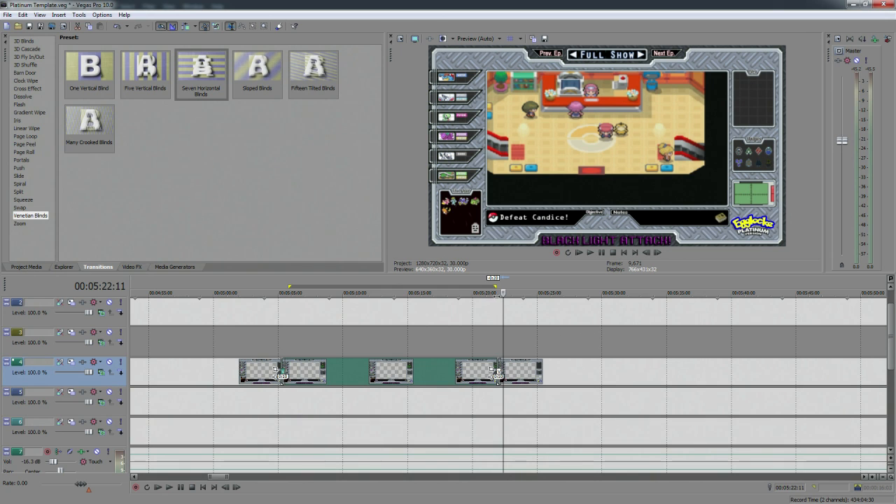
{"action": "left_click_drag", "start_coordinate": [507, 289], "coordinate": [514, 290]}
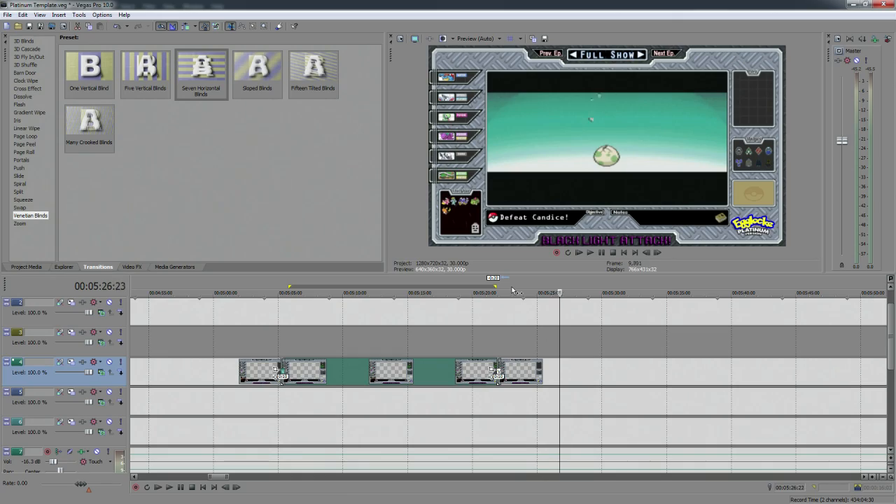
Switch to Photoshop and bring the Mareep sprite Spr_4p_179.png into the Dex Subject layer of Background.psd
{"action": "left_click_drag", "start_coordinate": [895, 6], "coordinate": [659, 4]}
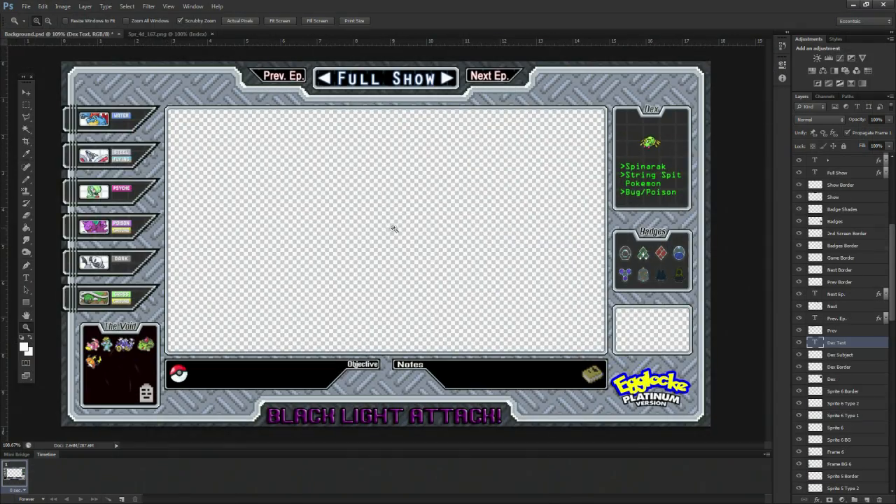
{"action": "key", "text": "ctrl+o"}
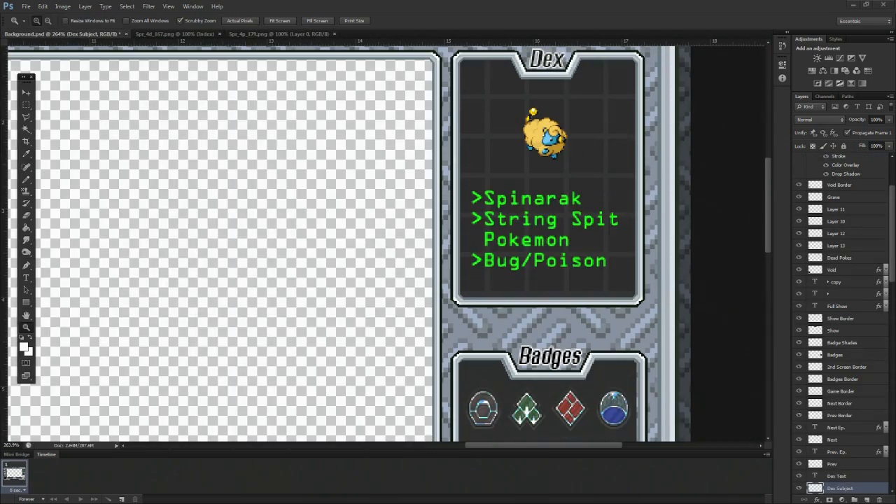
Replace the Dex text with the lines ">Mareep", ">Wool Pokemon", ">Electric" and "Type"
{"action": "type", "text": ">Mareep"}
{"action": "key", "text": "Return"}
{"action": "type", "text": ">"}
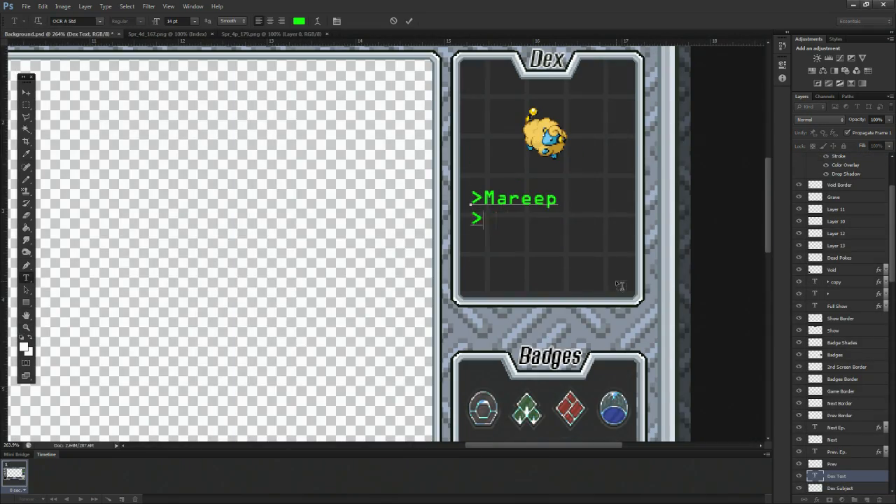
{"action": "type", "text": "Wool Pokemon"}
{"action": "key", "text": "Return"}
{"action": "type", "text": ">Electric"}
{"action": "key", "text": "Return"}
{"action": "type", "text": "Type"}
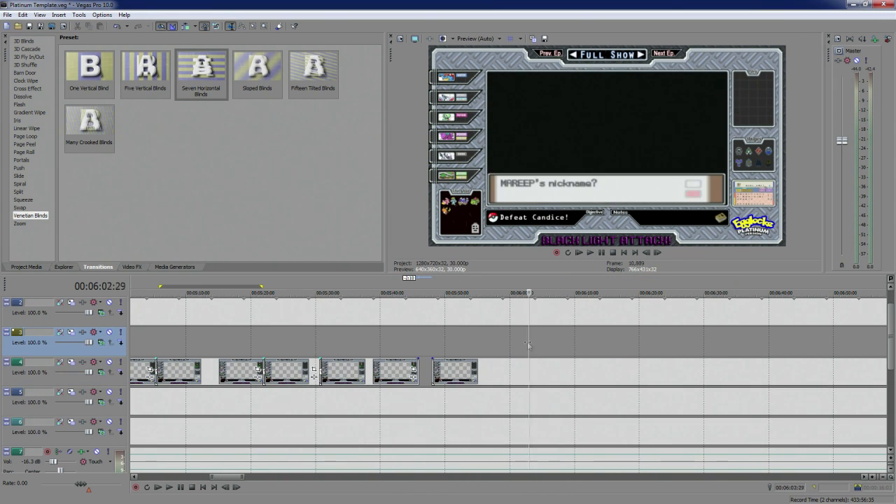
Switch to Vegas Pro, trim the original background's start to 00:06:04:27 on track 4, and extend the Mareep background's end to that point
{"action": "left_click_drag", "start_coordinate": [528, 345], "coordinate": [541, 346]}
{"action": "left_click_drag", "start_coordinate": [433, 373], "coordinate": [541, 373]}
{"action": "left_click_drag", "start_coordinate": [418, 371], "coordinate": [541, 372]}
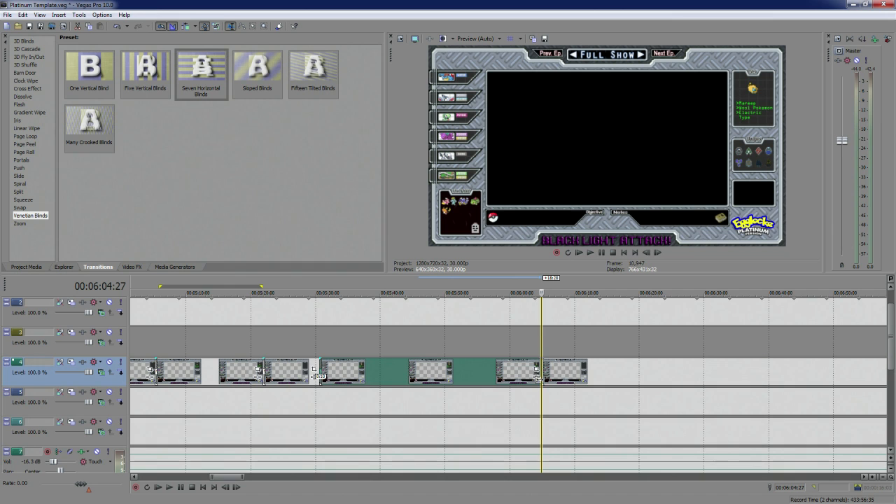
Shorten the Venetian Blinds transition from the Mareep background back to the original one at 00:06:04:27 to about 10 frames
{"action": "left_click", "coordinate": [544, 342]}
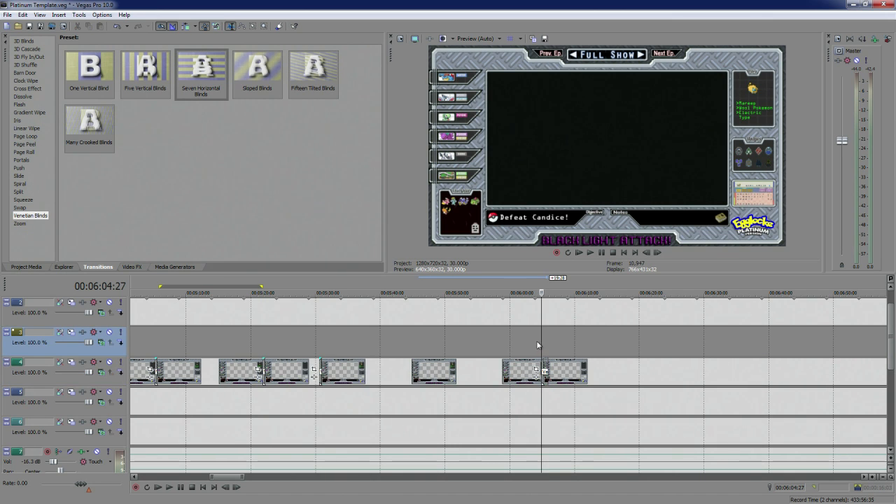
{"action": "scroll", "coordinate": [538, 343], "scroll_direction": "up", "scroll_amount": 7}
{"action": "left_click_drag", "start_coordinate": [607, 380], "coordinate": [551, 382]}
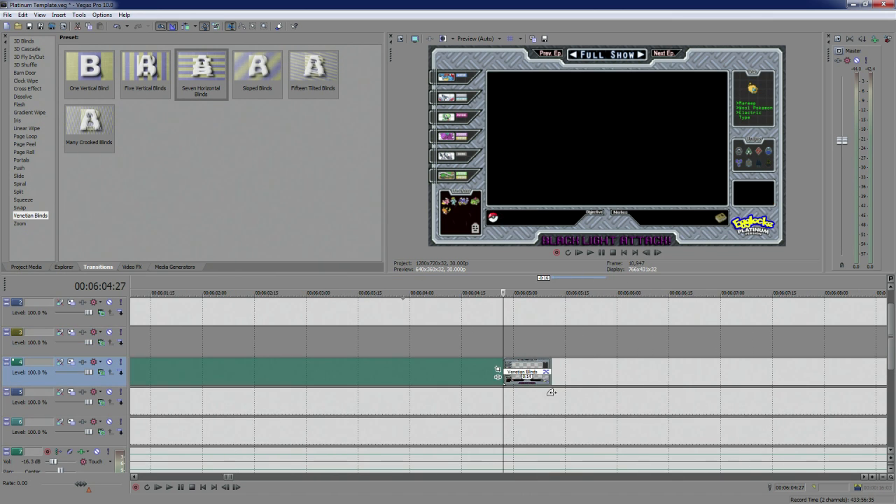
Step frame by frame through the blinds transition that follows the Mareep background, up to 00:06:05:09
{"action": "left_click", "coordinate": [323, 343]}
{"action": "scroll", "coordinate": [449, 369], "scroll_direction": "down", "scroll_amount": 10}
{"action": "scroll", "coordinate": [594, 333], "scroll_direction": "up", "scroll_amount": 7}
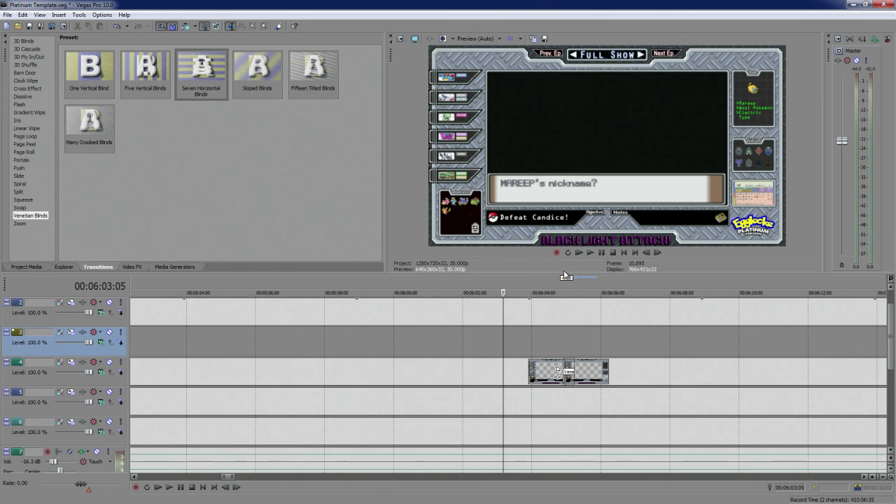
{"action": "left_click", "coordinate": [563, 343]}
{"action": "scroll", "coordinate": [596, 346], "scroll_direction": "up", "scroll_amount": 4}
{"action": "key", "text": "Right"}
{"action": "key", "text": "Right"}
{"action": "key", "text": "Right"}
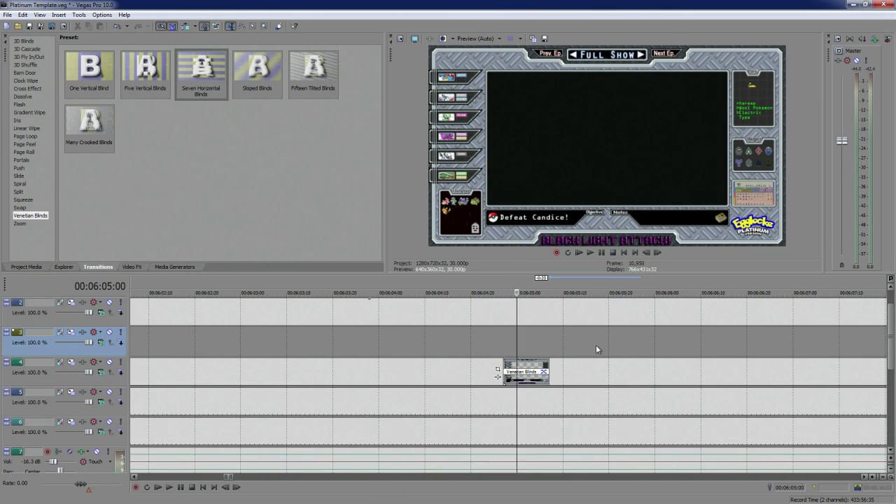
{"action": "key", "text": "Right"}
{"action": "key", "text": "Right"}
{"action": "key", "text": "Right"}
{"action": "key", "text": "Left"}
{"action": "key", "text": "Left"}
{"action": "key", "text": "Left"}
{"action": "key", "text": "Left"}
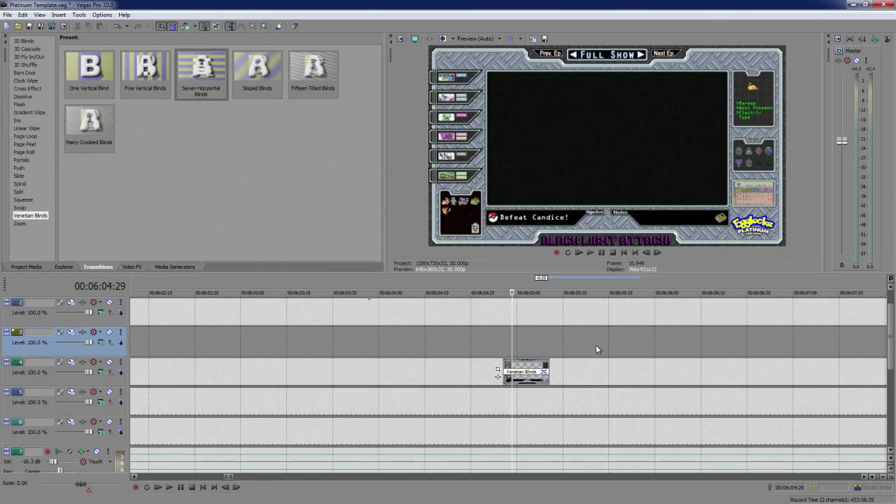
{"action": "key", "text": "Right"}
{"action": "key", "text": "Right"}
{"action": "key", "text": "Right"}
{"action": "key", "text": "Right"}
{"action": "key", "text": "Right"}
{"action": "key", "text": "Right"}
{"action": "key", "text": "Right"}
{"action": "key", "text": "Right"}
{"action": "key", "text": "Right"}
{"action": "key", "text": "Right"}
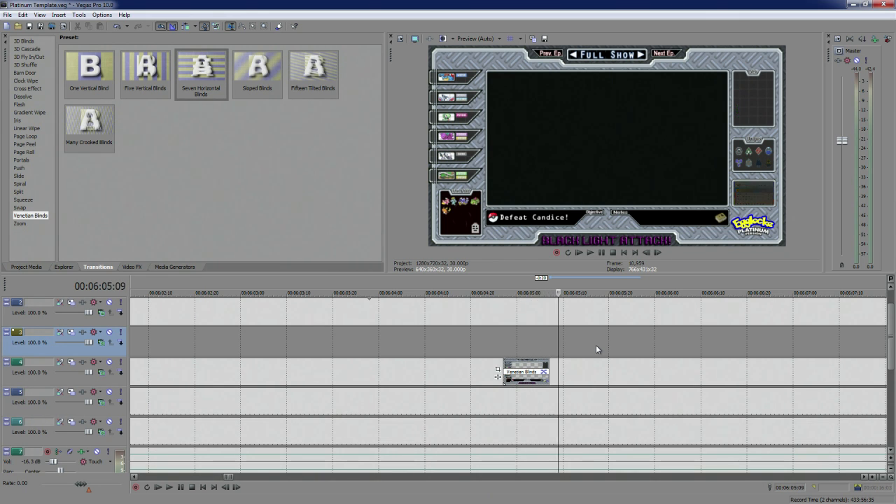
Fast-forward playback from 00:06:07:25 to the start of the Candice battle near 00:17:25 and pause there
{"action": "scroll", "coordinate": [596, 345], "scroll_direction": "down", "scroll_amount": 5}
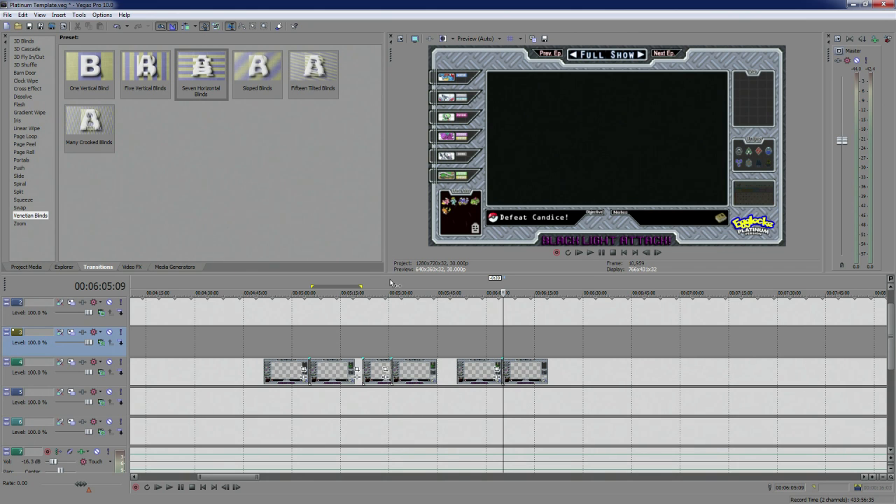
{"action": "left_click", "coordinate": [393, 283]}
{"action": "scroll", "coordinate": [677, 332], "scroll_direction": "down", "scroll_amount": 3}
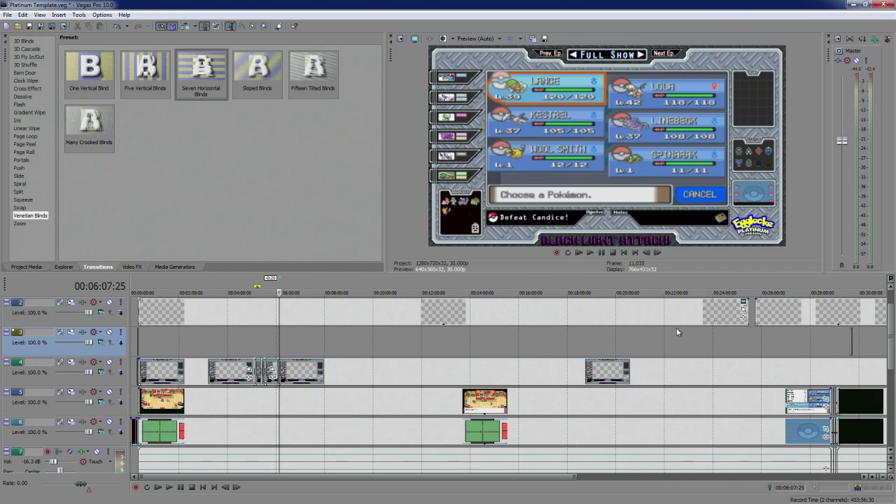
{"action": "left_click_drag", "start_coordinate": [82, 487], "coordinate": [121, 491]}
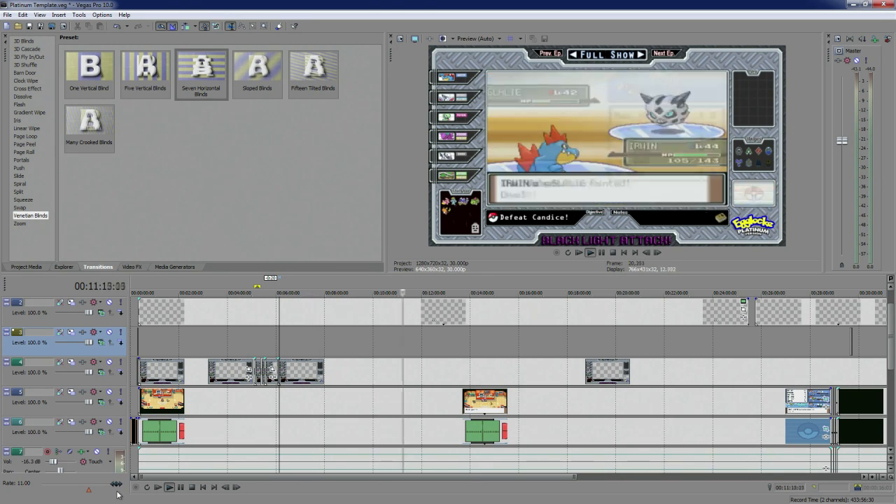
{"action": "left_click_drag", "start_coordinate": [117, 494], "coordinate": [117, 495]}
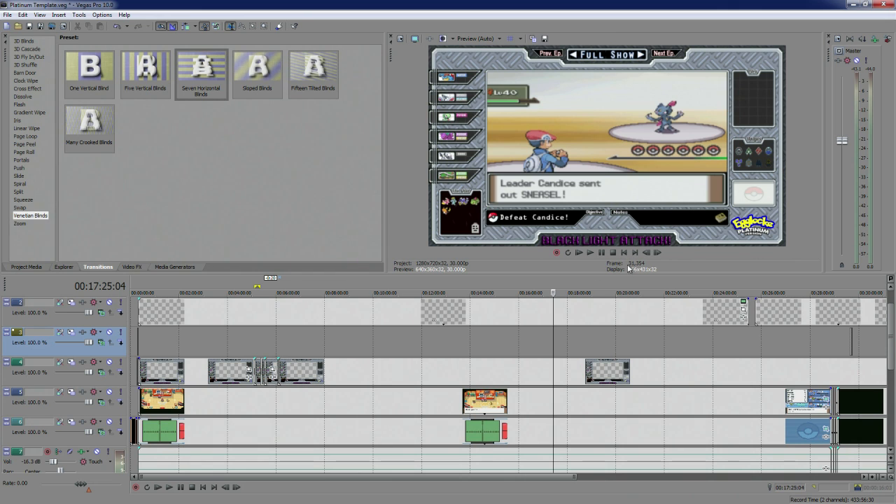
{"action": "left_click", "coordinate": [601, 252]}
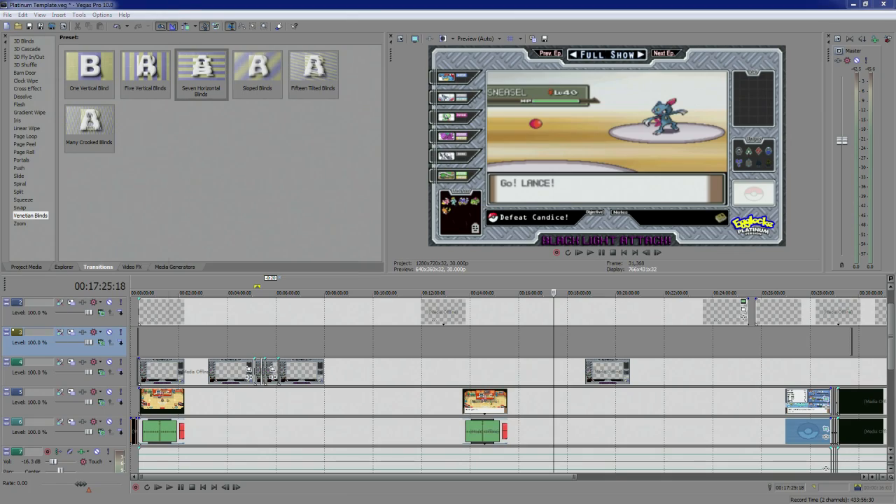
Switch to Chrome and activate the Bulbapedia search on the Mareep article page
{"action": "left_click_drag", "start_coordinate": [0, 25], "coordinate": [358, 24]}
{"action": "double_click", "coordinate": [358, 24]}
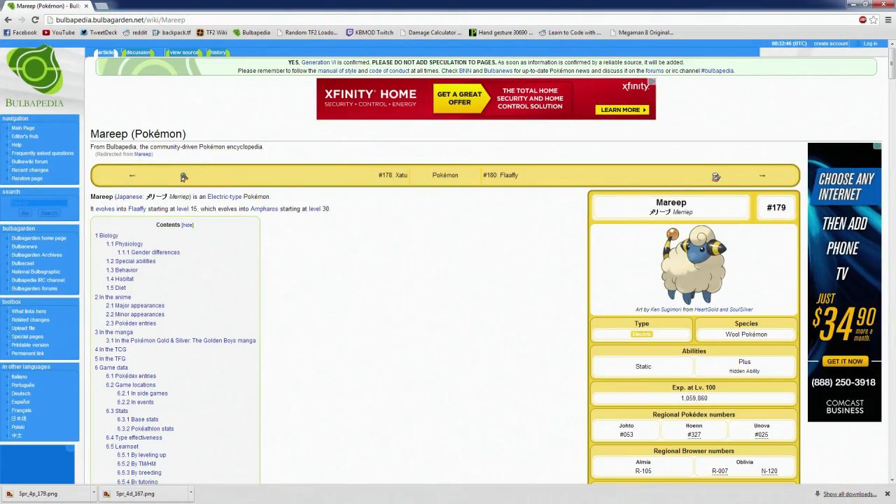
{"action": "left_click", "coordinate": [64, 202]}
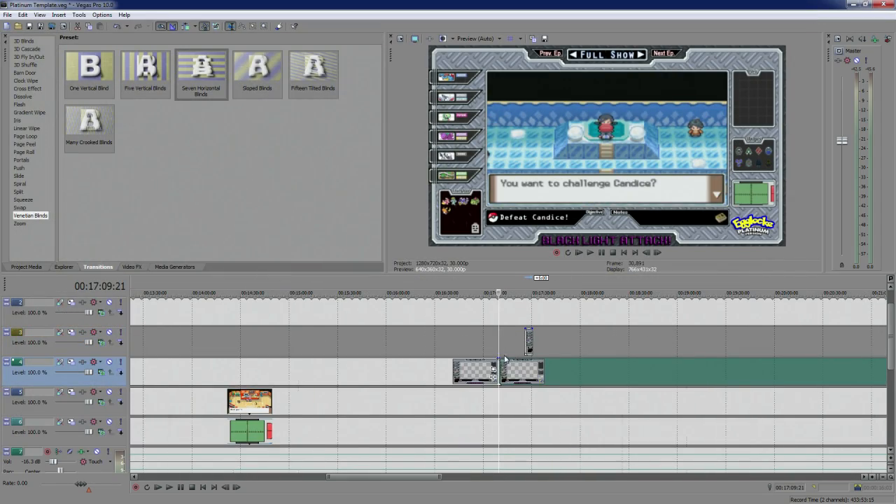
In Vegas Pro, shift the background segment after 00:17:09:21 later and place the Candice background from track 3 at that point on track 4
{"action": "scroll", "coordinate": [506, 358], "scroll_direction": "up", "scroll_amount": 3}
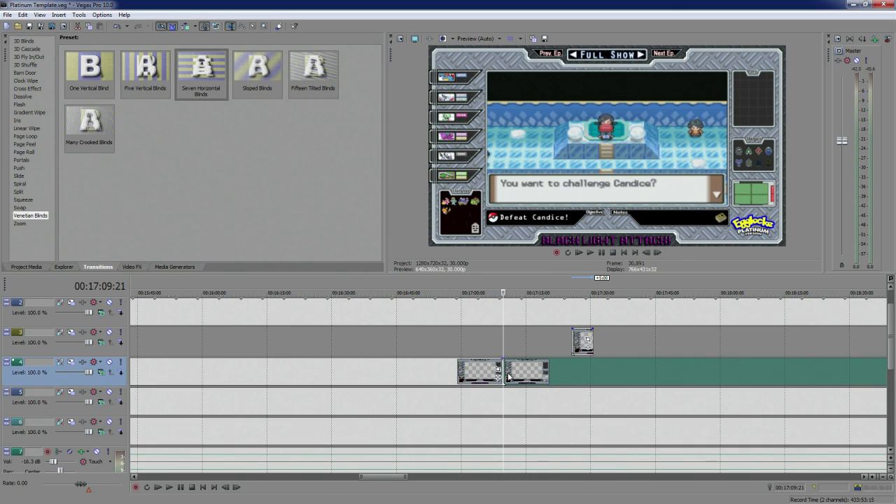
{"action": "left_click_drag", "start_coordinate": [500, 372], "coordinate": [681, 373]}
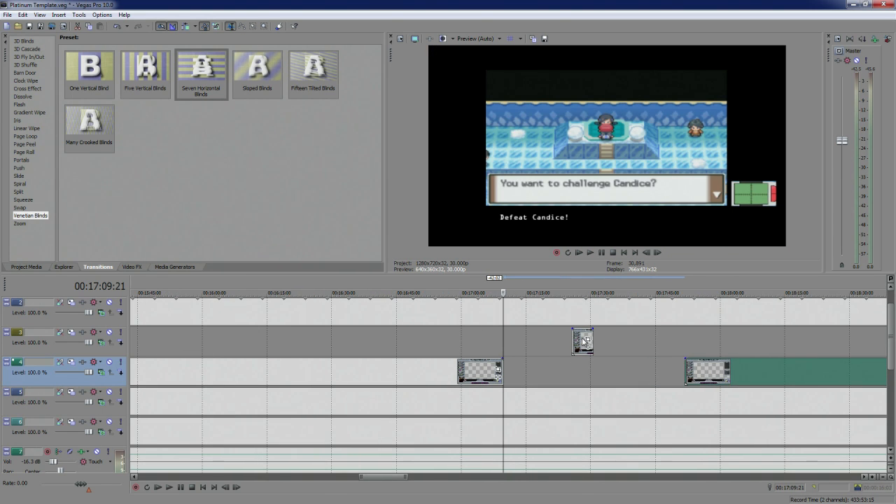
{"action": "left_click_drag", "start_coordinate": [585, 341], "coordinate": [510, 395]}
{"action": "scroll", "coordinate": [495, 395], "scroll_direction": "up", "scroll_amount": 3}
{"action": "scroll", "coordinate": [492, 396], "scroll_direction": "up", "scroll_amount": 2}
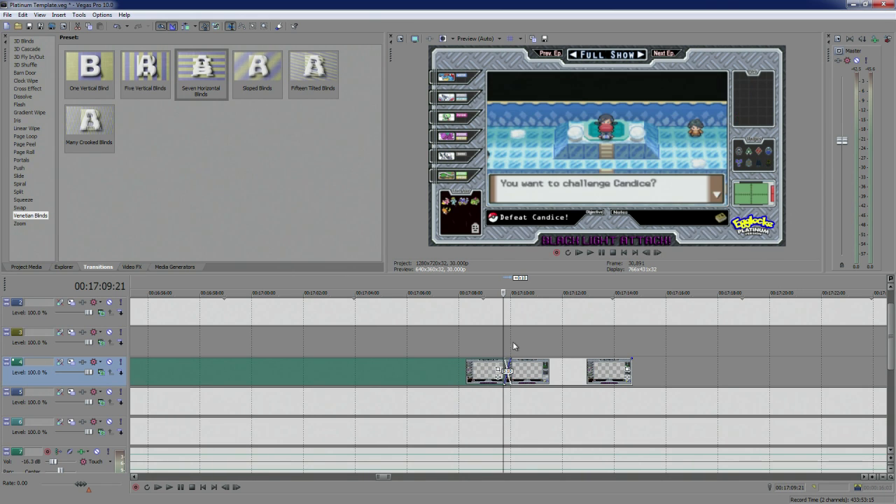
{"action": "left_click", "coordinate": [512, 341]}
{"action": "scroll", "coordinate": [563, 390], "scroll_direction": "up", "scroll_amount": 1}
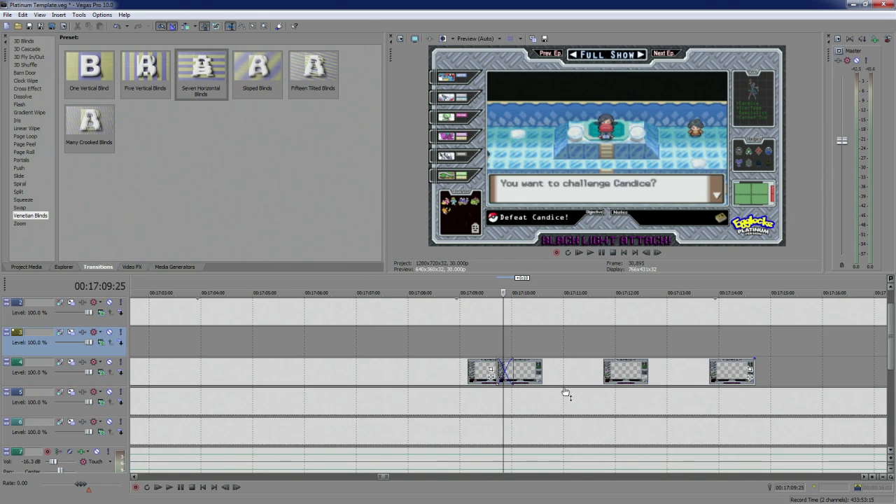
Extend the Candice background's end on track 4 to about 00:17:46 and move the clip slightly earlier to overlap the preceding background
{"action": "scroll", "coordinate": [562, 387], "scroll_direction": "down", "scroll_amount": 7}
{"action": "scroll", "coordinate": [553, 378], "scroll_direction": "up", "scroll_amount": 4}
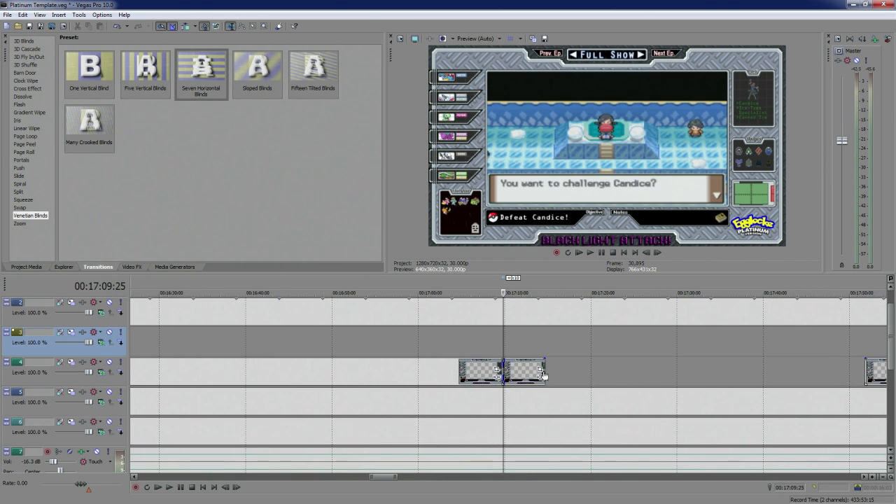
{"action": "left_click_drag", "start_coordinate": [545, 369], "coordinate": [820, 371]}
{"action": "left_click_drag", "start_coordinate": [655, 367], "coordinate": [649, 362]}
{"action": "left_click", "coordinate": [719, 342]}
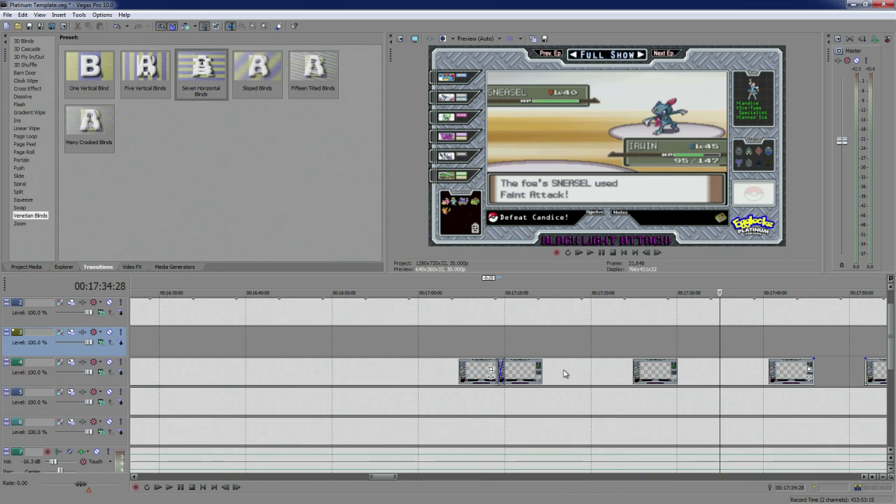
Move the Candice background slightly later so its crossfade with the preceding background near 00:17:09:22 is 10 frames long
{"action": "left_click", "coordinate": [498, 351]}
{"action": "scroll", "coordinate": [608, 379], "scroll_direction": "up", "scroll_amount": 5}
{"action": "left_click", "coordinate": [552, 353]}
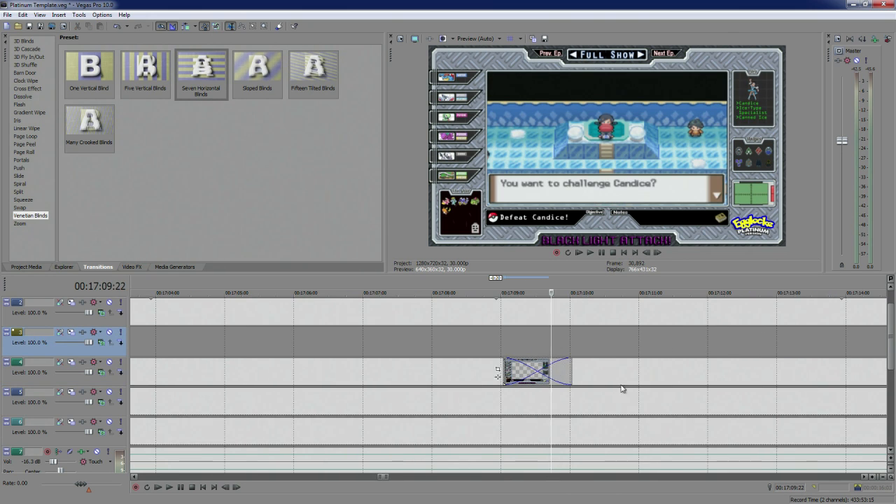
{"action": "left_click_drag", "start_coordinate": [621, 377], "coordinate": [666, 373]}
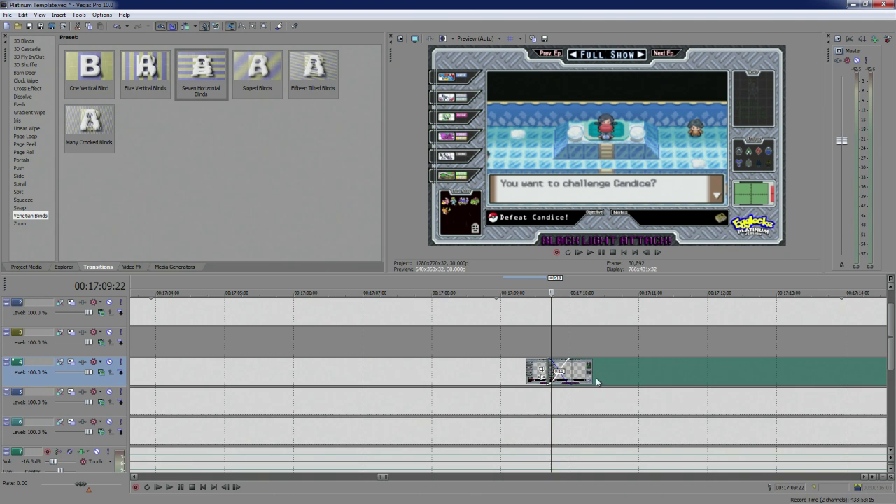
{"action": "scroll", "coordinate": [554, 386], "scroll_direction": "up", "scroll_amount": 3}
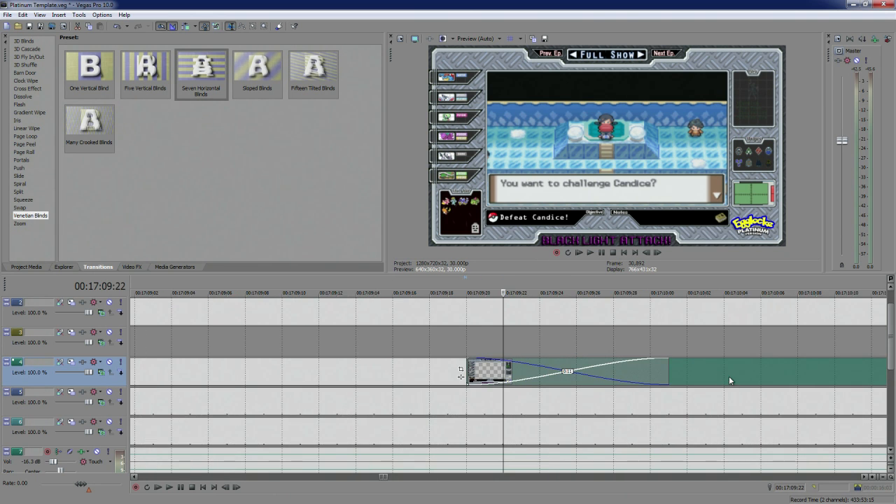
{"action": "scroll", "coordinate": [670, 372], "scroll_direction": "down", "scroll_amount": 10}
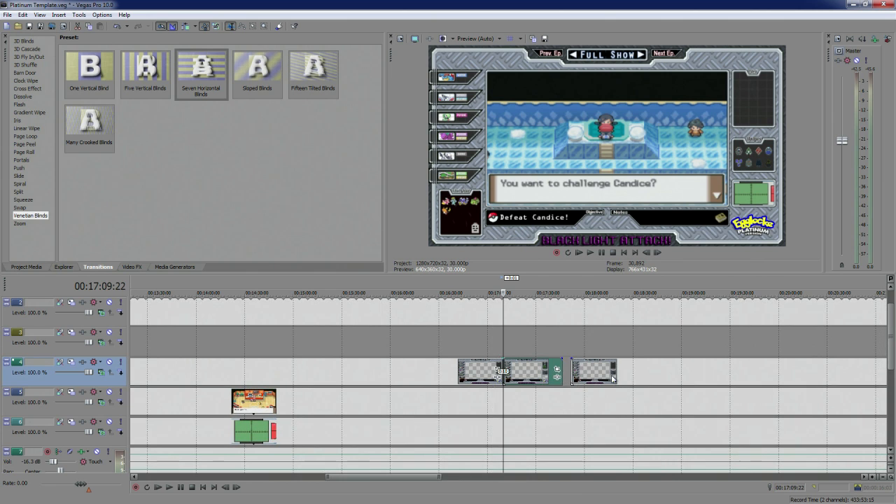
Extend the Candice background's end to 00:17:50:21 and move the following original background earlier to overlap it
{"action": "left_click", "coordinate": [562, 350]}
{"action": "scroll", "coordinate": [561, 350], "scroll_direction": "up", "scroll_amount": 3}
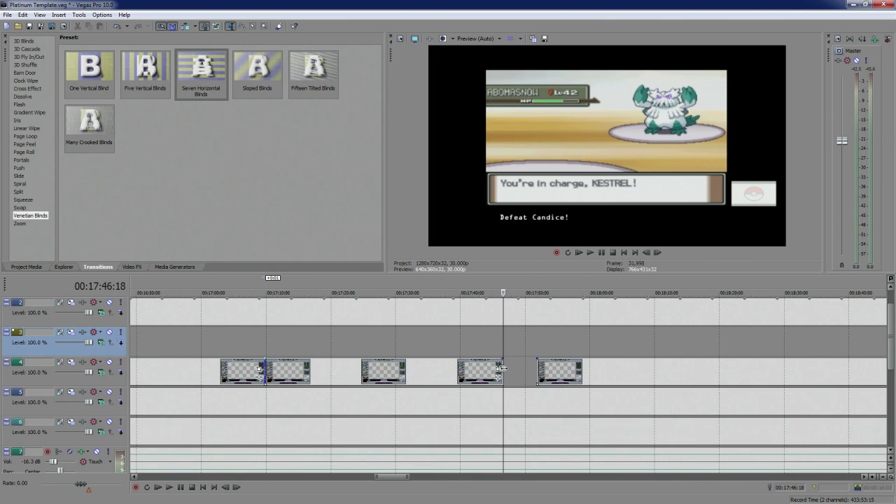
{"action": "left_click_drag", "start_coordinate": [502, 367], "coordinate": [527, 382]}
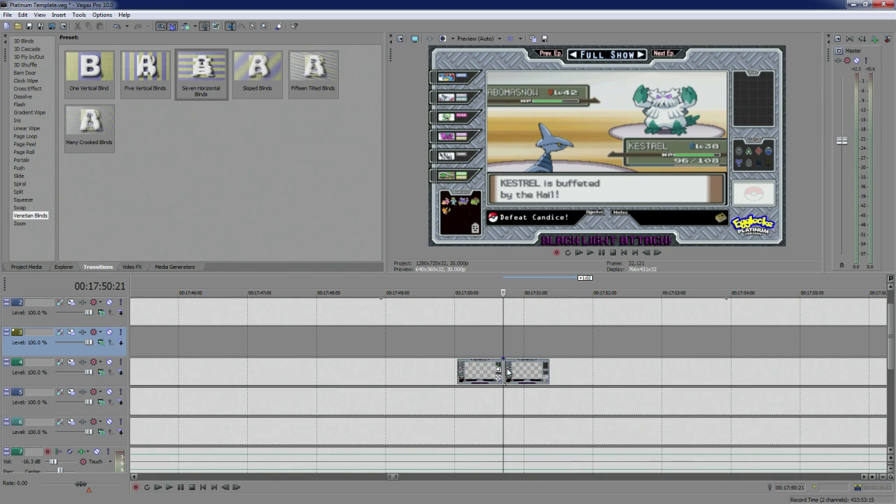
{"action": "left_click_drag", "start_coordinate": [507, 371], "coordinate": [480, 397]}
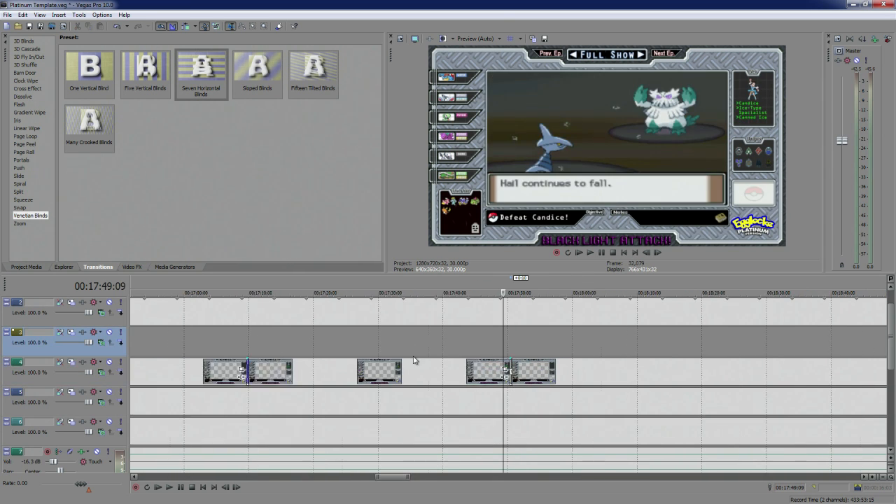
Apply the Seven Horizontal Blinds transition to the crossfade into the Candice background at 00:17:09:21
{"action": "left_click", "coordinate": [413, 340]}
{"action": "scroll", "coordinate": [413, 340], "scroll_direction": "up", "scroll_amount": 5}
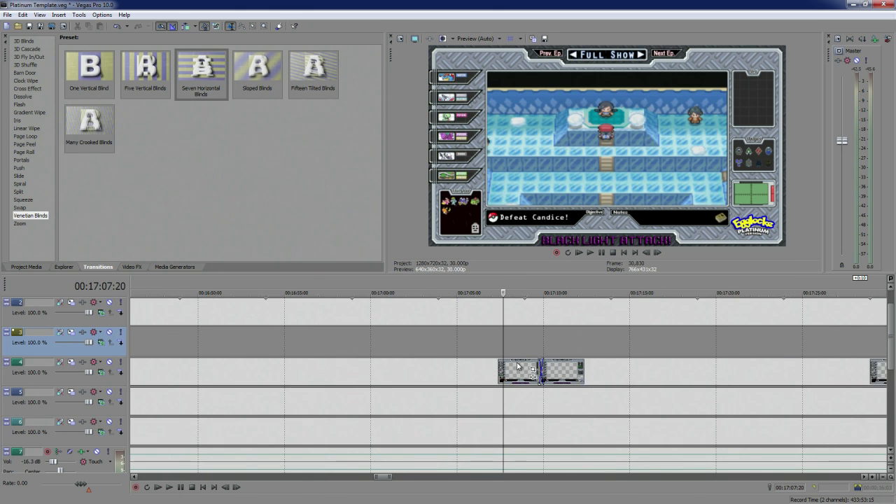
{"action": "left_click", "coordinate": [554, 339]}
{"action": "scroll", "coordinate": [553, 338], "scroll_direction": "up", "scroll_amount": 2}
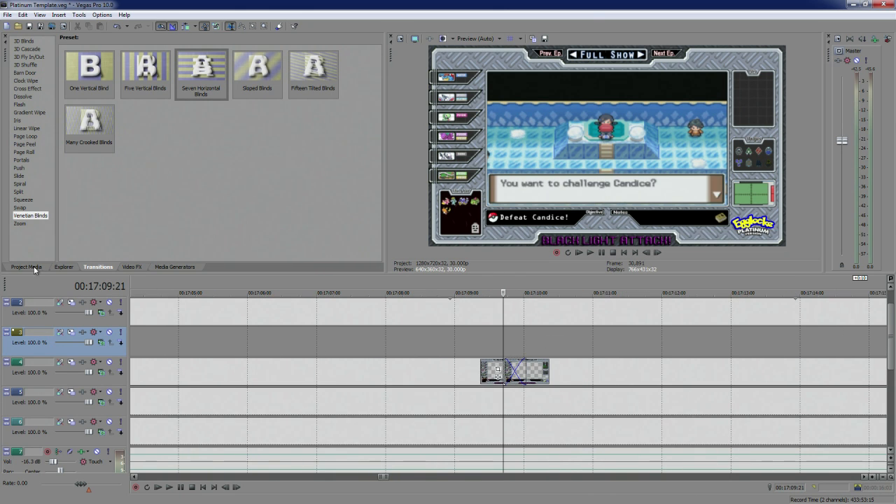
{"action": "left_click_drag", "start_coordinate": [201, 74], "coordinate": [301, 162]}
{"action": "left_click_drag", "start_coordinate": [518, 382], "coordinate": [515, 376]}
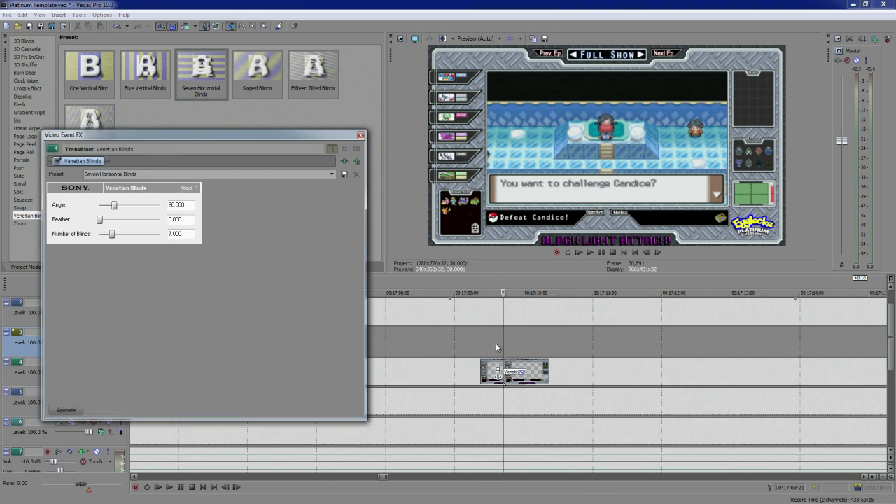
Play back the new blinds transition from 00:17:09:21 and close its Video Event FX settings
{"action": "key", "text": "space"}
{"action": "scroll", "coordinate": [619, 347], "scroll_direction": "down", "scroll_amount": 5}
{"action": "scroll", "coordinate": [620, 348], "scroll_direction": "down", "scroll_amount": 3}
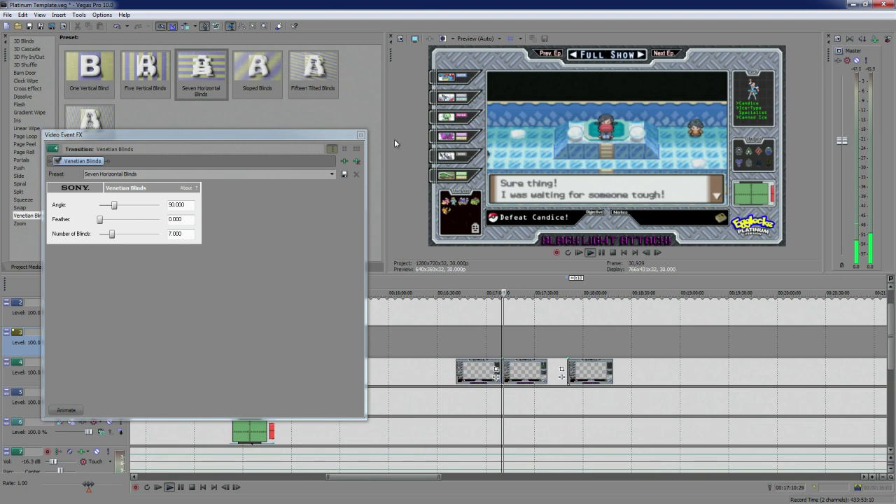
{"action": "left_click", "coordinate": [361, 134]}
Find the frame where Froslass's Shadow Ball knocks out Lance the Gardevoir and place a timeline marker at 00:22:00:29
{"action": "scroll", "coordinate": [552, 348], "scroll_direction": "down", "scroll_amount": 5}
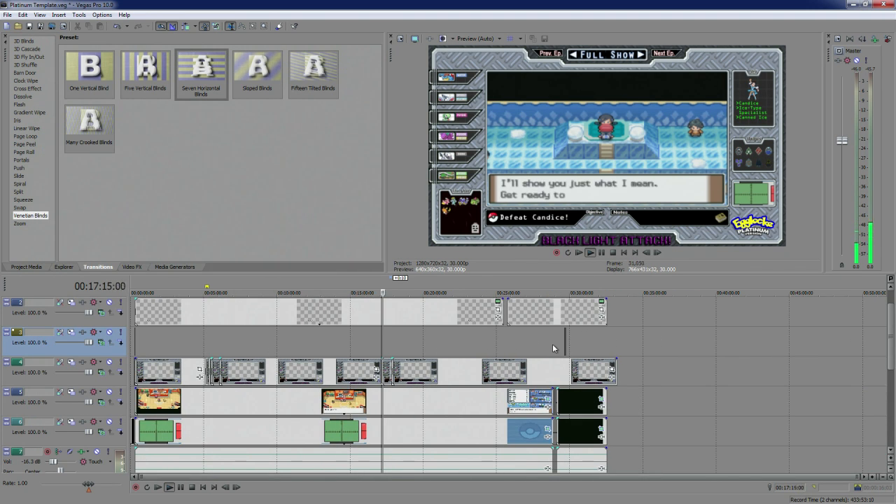
{"action": "scroll", "coordinate": [553, 344], "scroll_direction": "up", "scroll_amount": 5}
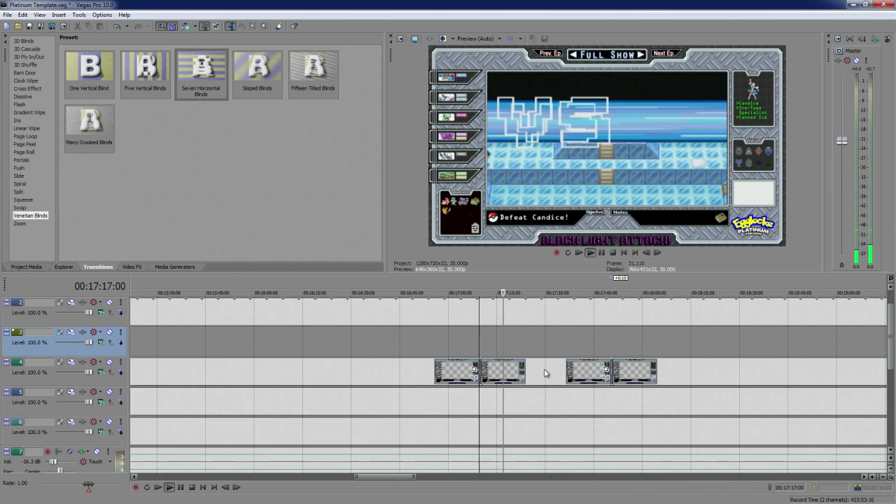
{"action": "scroll", "coordinate": [641, 366], "scroll_direction": "down", "scroll_amount": 5}
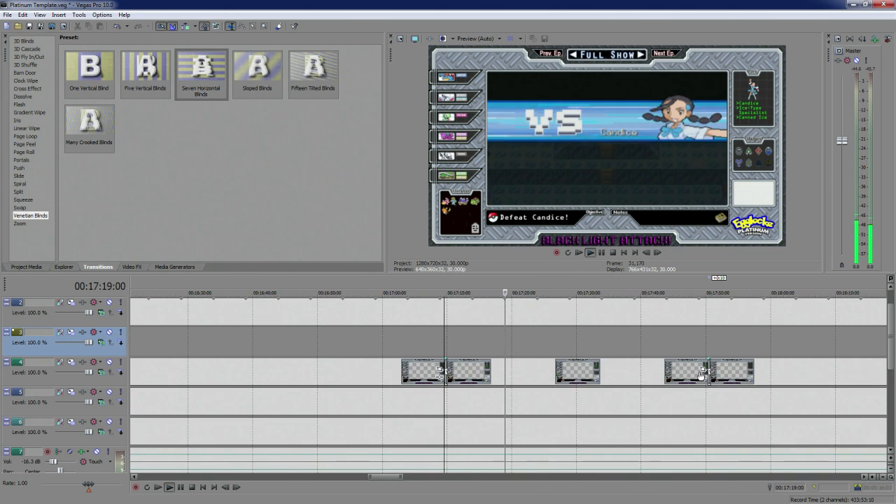
{"action": "left_click", "coordinate": [492, 308]}
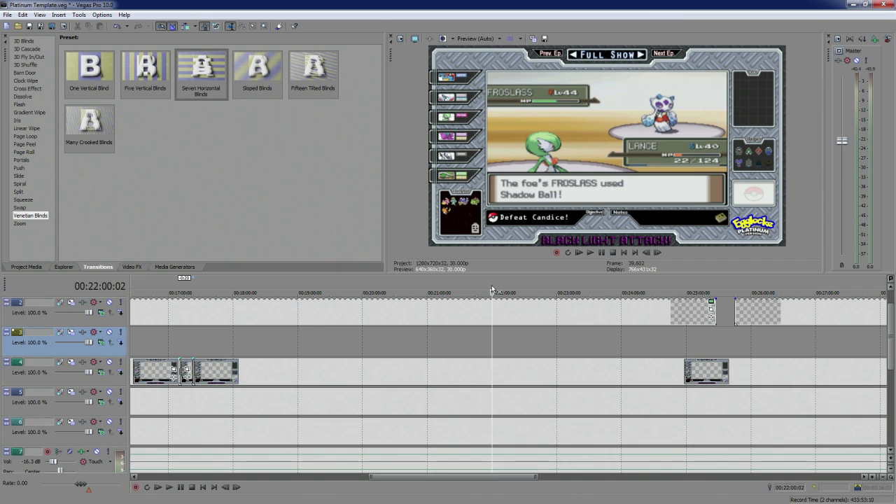
{"action": "left_click_drag", "start_coordinate": [492, 289], "coordinate": [494, 289]}
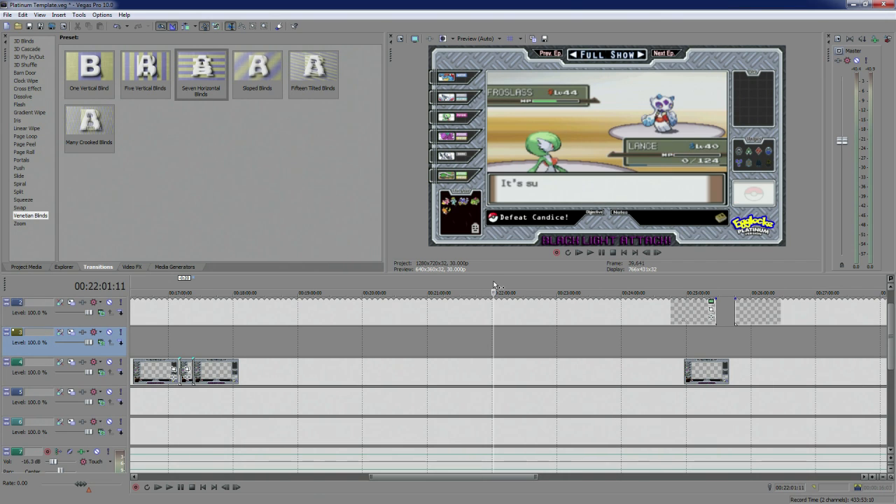
{"action": "key", "text": "space"}
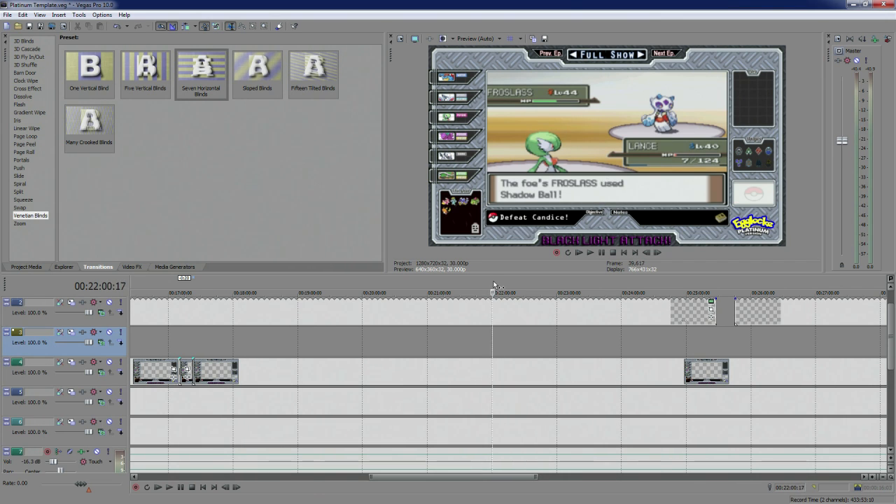
{"action": "key", "text": "space"}
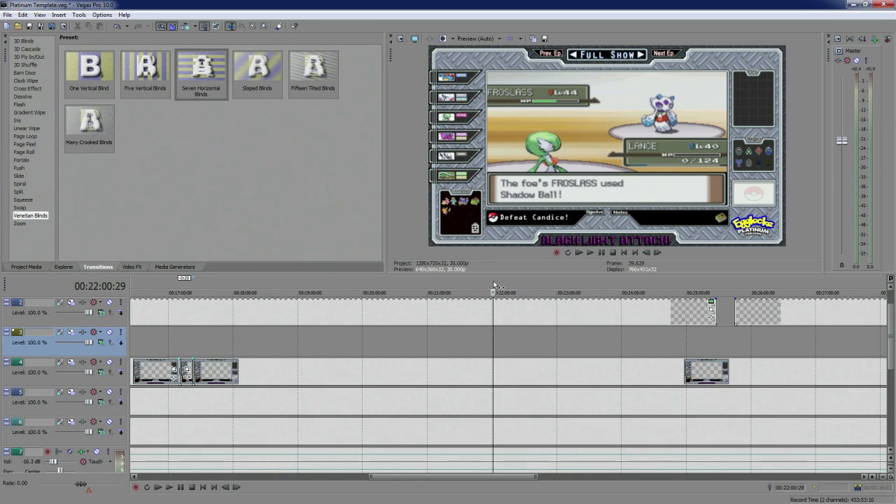
{"action": "left_click", "coordinate": [481, 284]}
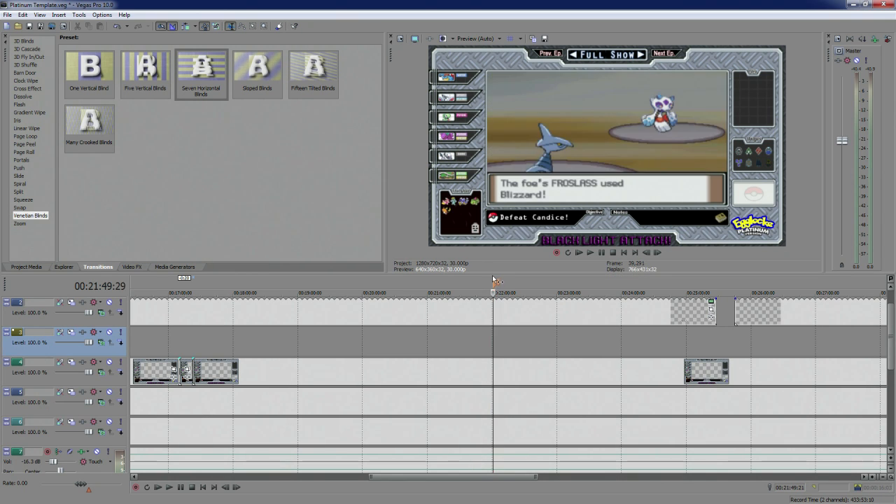
{"action": "left_click", "coordinate": [496, 283]}
{"action": "scroll", "coordinate": [531, 365], "scroll_direction": "down", "scroll_amount": 3}
{"action": "scroll", "coordinate": [531, 365], "scroll_direction": "up", "scroll_amount": 10}
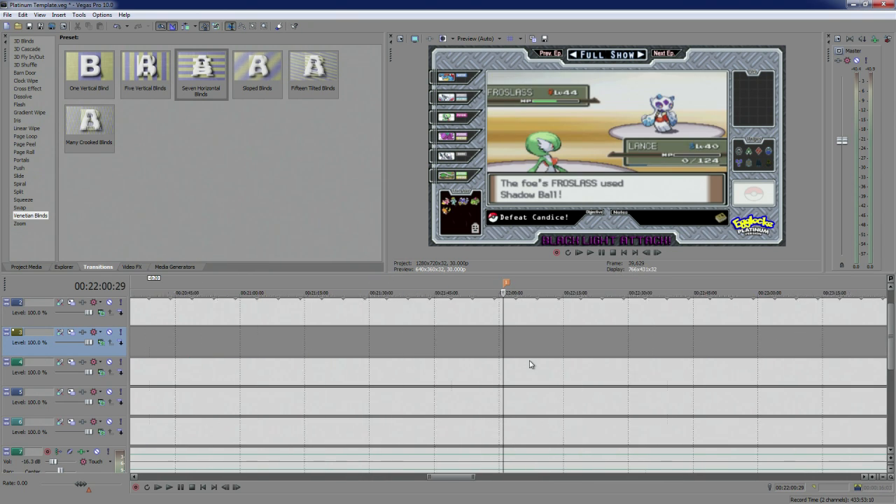
{"action": "scroll", "coordinate": [515, 365], "scroll_direction": "down", "scroll_amount": 8}
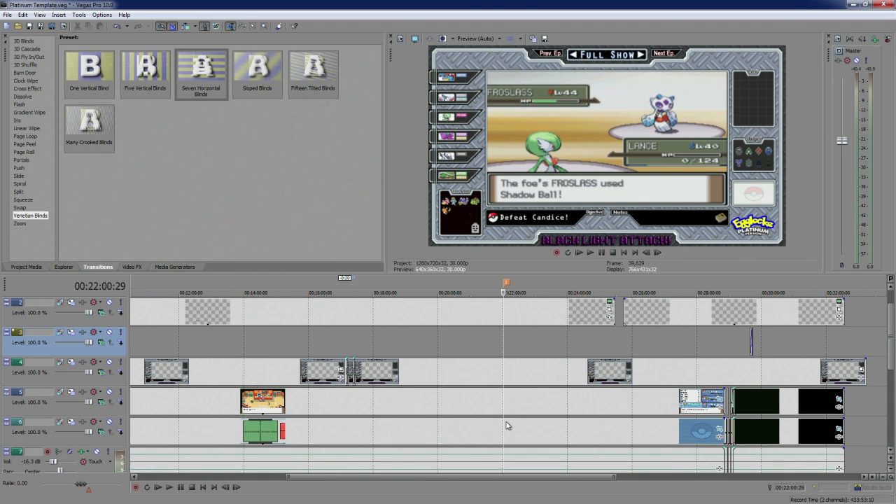
{"action": "scroll", "coordinate": [507, 425], "scroll_direction": "down", "scroll_amount": 3}
{"action": "scroll", "coordinate": [502, 432], "scroll_direction": "up", "scroll_amount": 4}
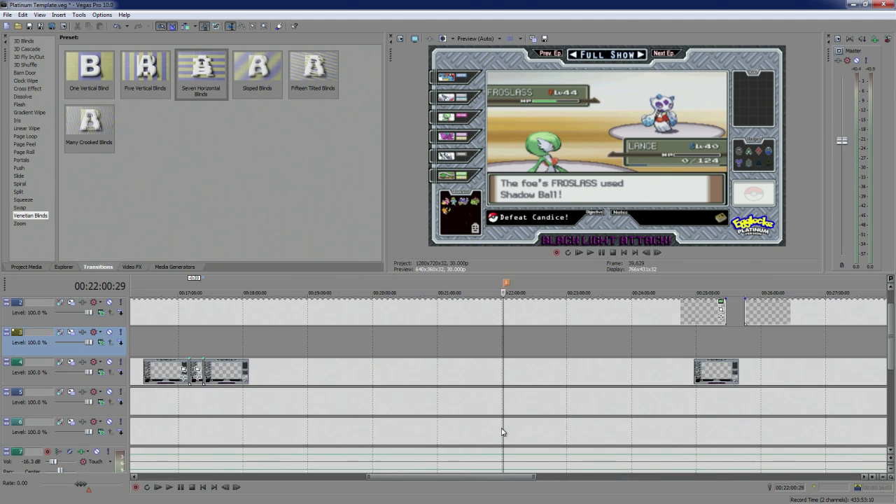
{"action": "scroll", "coordinate": [502, 431], "scroll_direction": "down", "scroll_amount": 4}
{"action": "left_click_drag", "start_coordinate": [0, 21], "coordinate": [470, 13]}
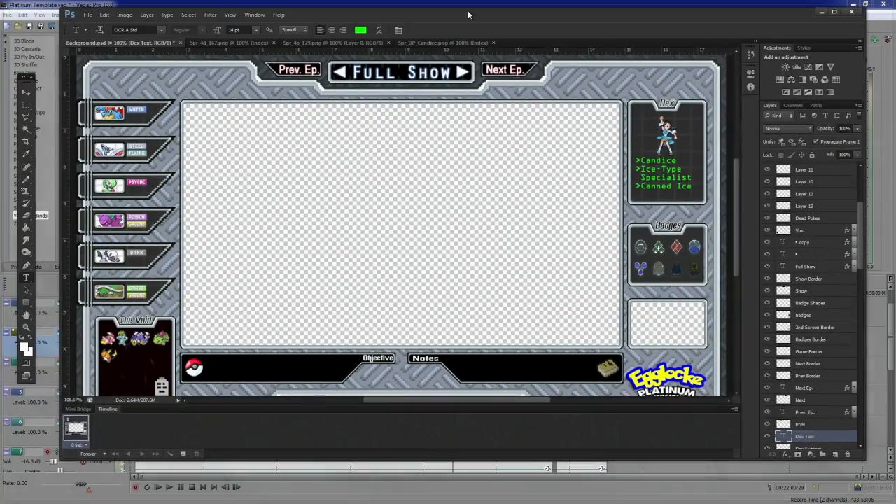
{"action": "double_click", "coordinate": [469, 13]}
{"action": "left_click", "coordinate": [25, 7]}
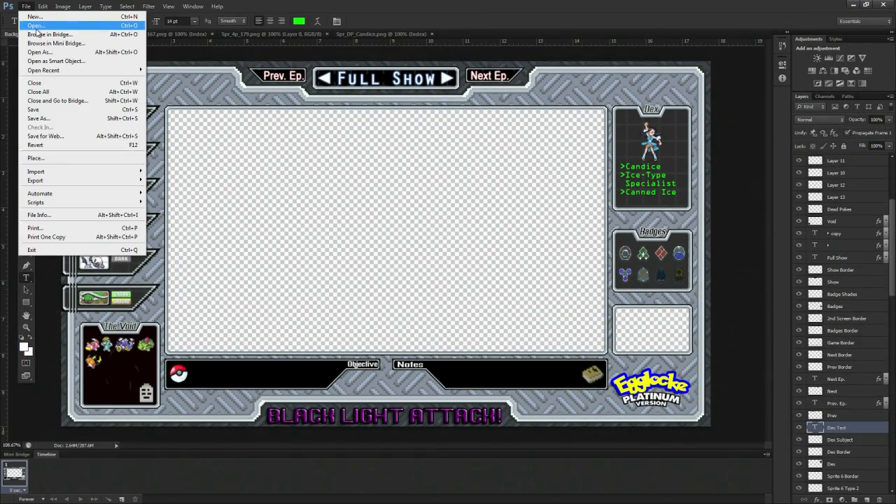
{"action": "left_click", "coordinate": [26, 6]}
{"action": "left_click_drag", "start_coordinate": [440, 4], "coordinate": [0, 0]}
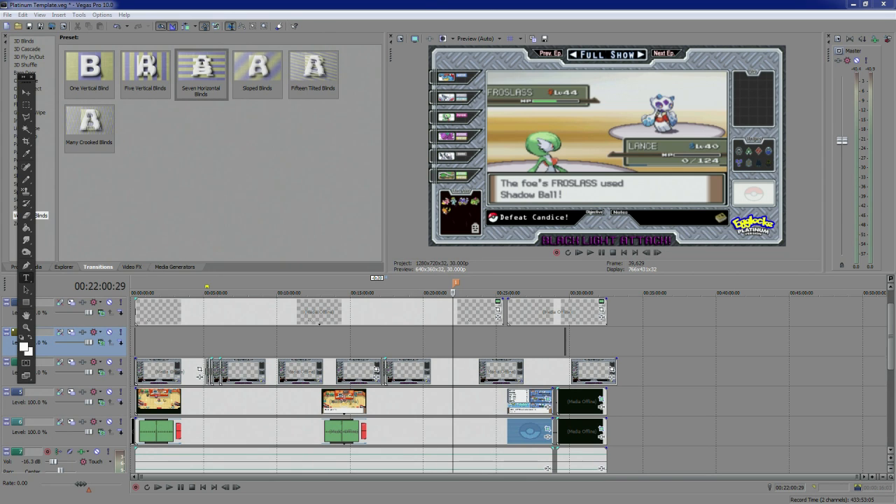
Save a PNG snapshot of the current preview frame to the Desktop as Image1 and open it in Photoshop
{"action": "left_click", "coordinate": [425, 5]}
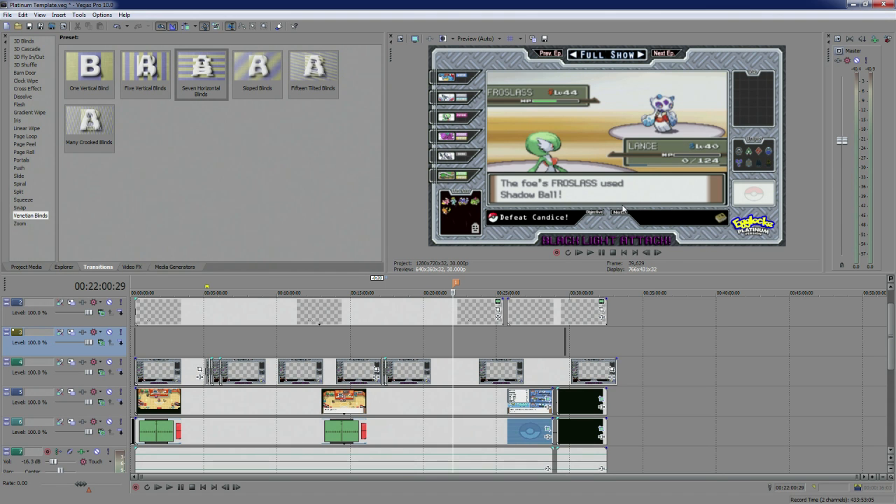
{"action": "left_click", "coordinate": [544, 40]}
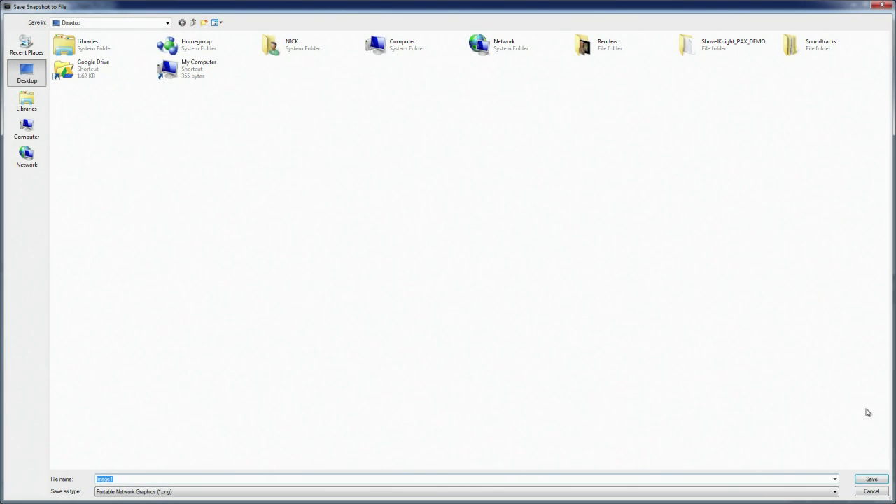
{"action": "left_click", "coordinate": [872, 479]}
{"action": "key", "text": "alt+Tab"}
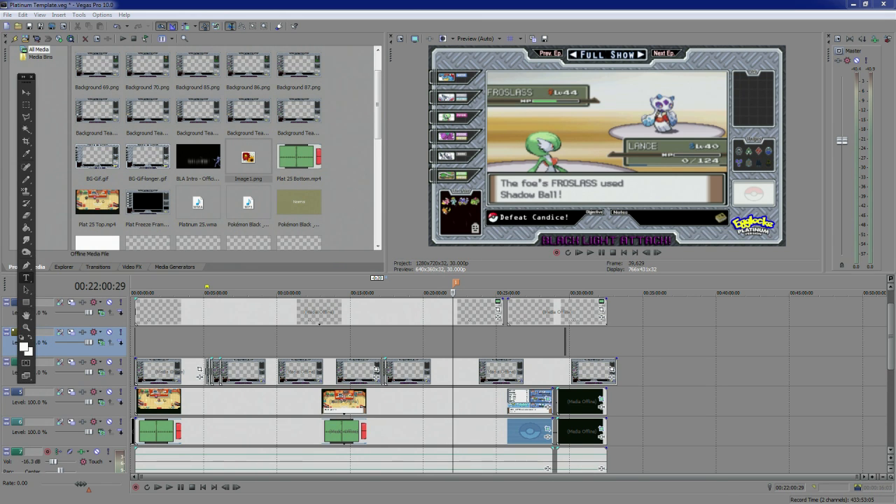
{"action": "left_click_drag", "start_coordinate": [0, 4], "coordinate": [453, 3]}
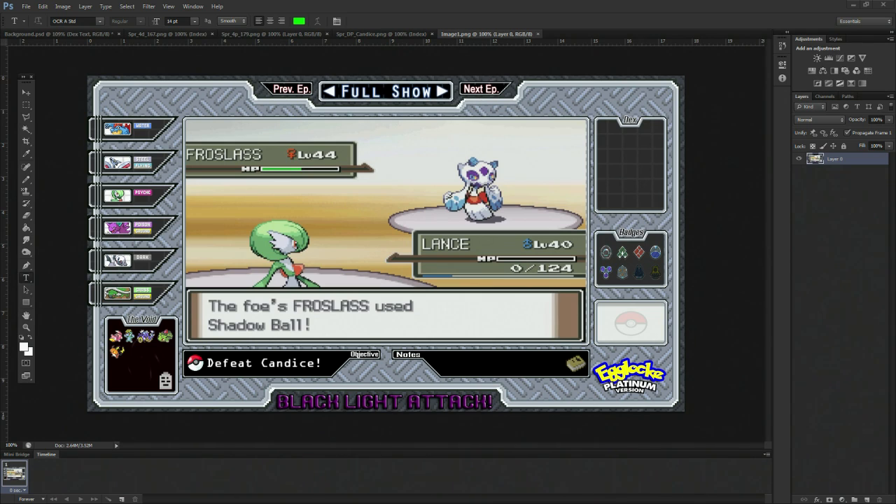
Switch to the browser and search Bulbapedia for gardevoir
{"action": "key", "text": "alt+Tab"}
{"action": "left_click", "coordinate": [46, 154]}
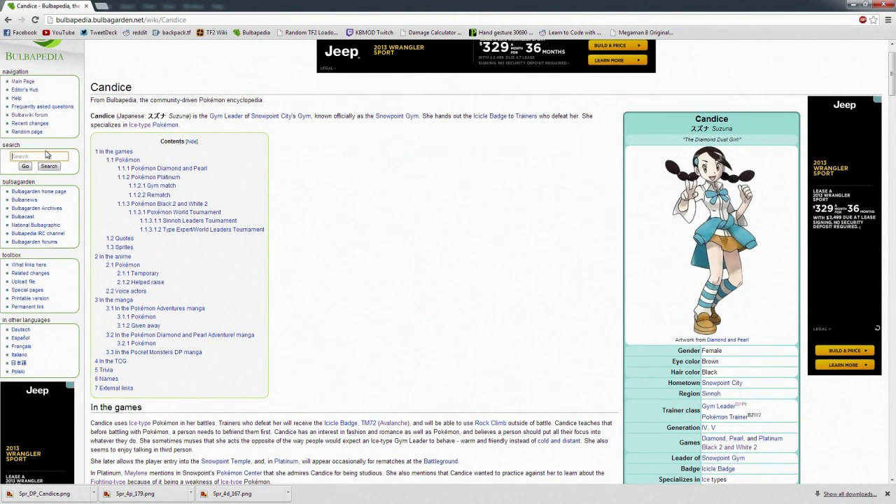
{"action": "type", "text": "gardevo"}
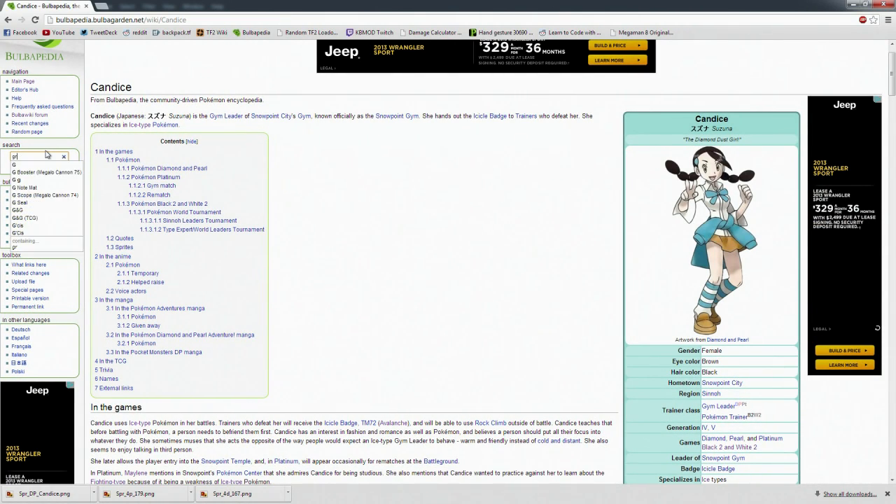
{"action": "type", "text": "ir"}
{"action": "key", "text": "Return"}
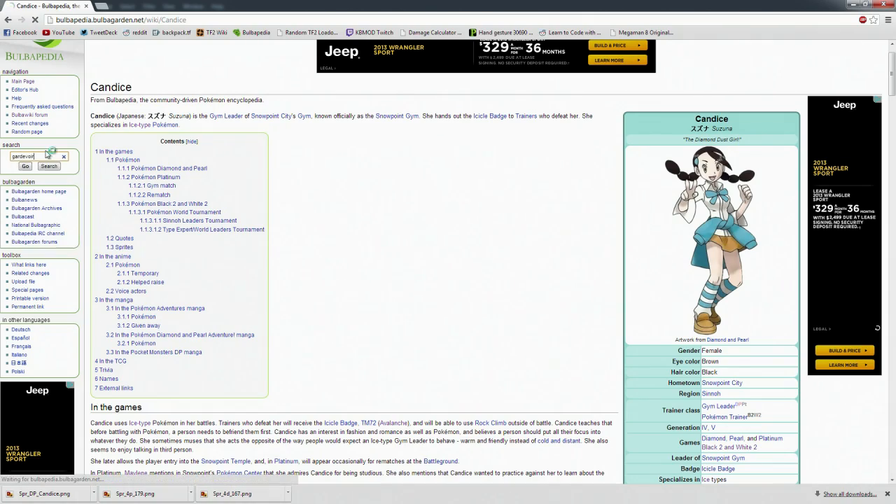
Save Gardevoir's green Generation IV back sprite as Spr_b_4d_282 PNG in the Platinum Sprites folder
{"action": "scroll", "coordinate": [576, 180], "scroll_direction": "down", "scroll_amount": 12}
{"action": "scroll", "coordinate": [574, 180], "scroll_direction": "down", "scroll_amount": 20}
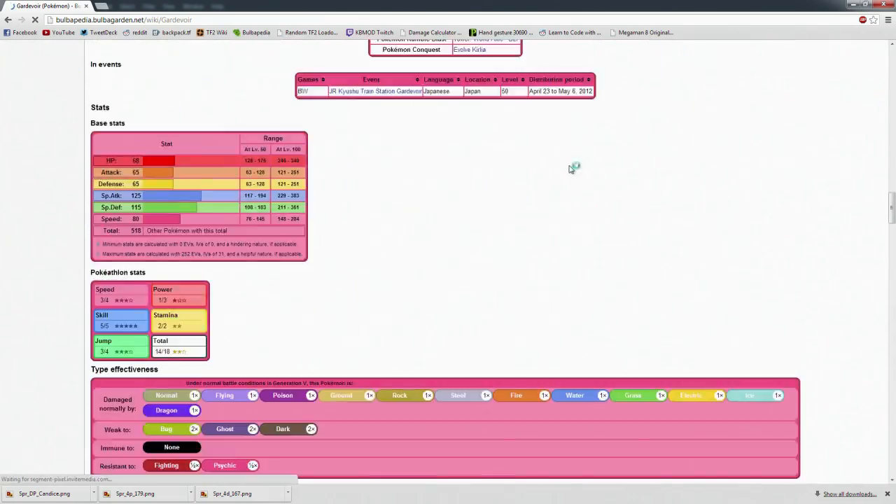
{"action": "scroll", "coordinate": [567, 180], "scroll_direction": "up", "scroll_amount": 4}
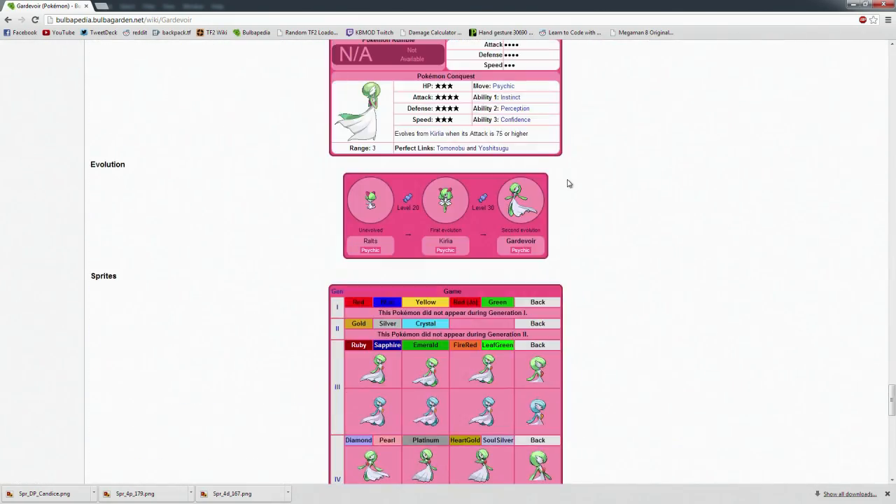
{"action": "scroll", "coordinate": [570, 176], "scroll_direction": "down", "scroll_amount": 4}
{"action": "right_click", "coordinate": [537, 189]}
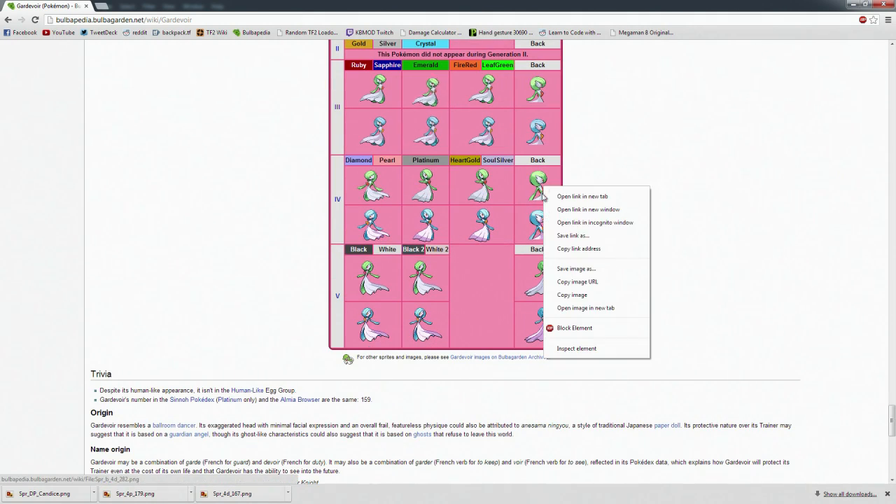
{"action": "left_click", "coordinate": [579, 267]}
{"action": "left_click", "coordinate": [367, 237]}
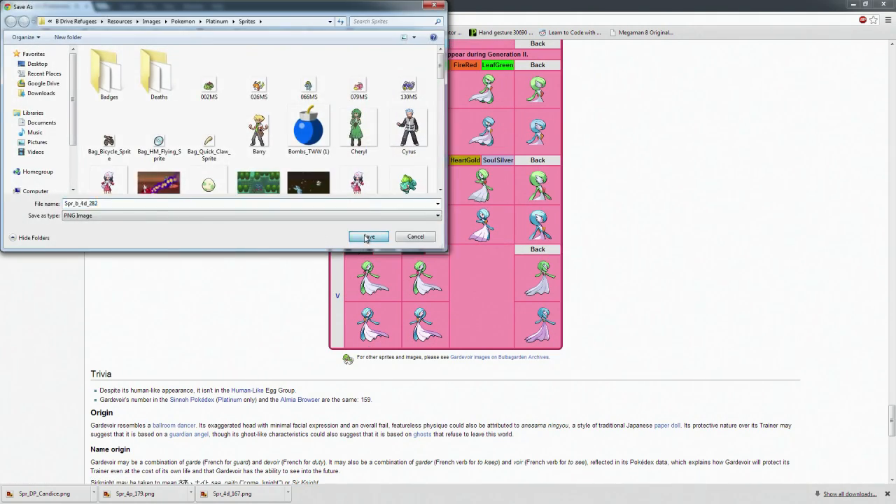
Copy the Spr_b_4d_282.png sprite into Image1.png in Photoshop and place it just left of the large Gardevoir
{"action": "key", "text": "alt+Tab"}
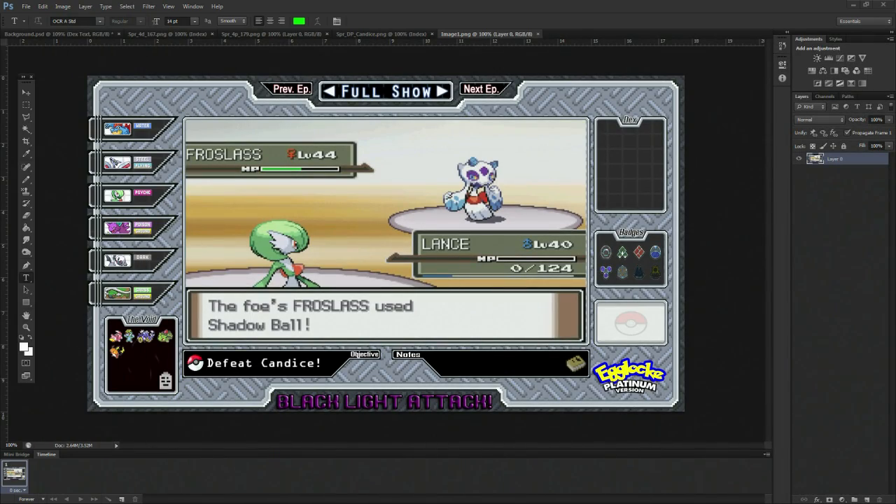
{"action": "left_click_drag", "start_coordinate": [387, 70], "coordinate": [588, 35]}
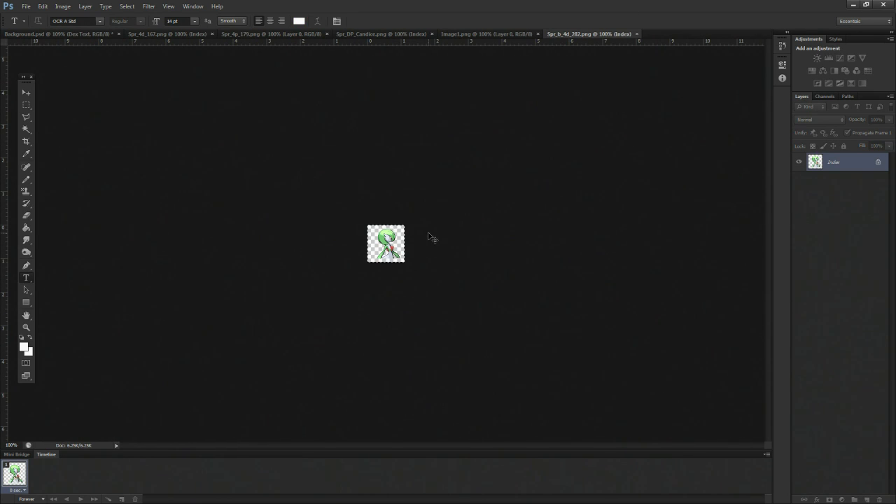
{"action": "left_click_drag", "start_coordinate": [428, 234], "coordinate": [380, 93]}
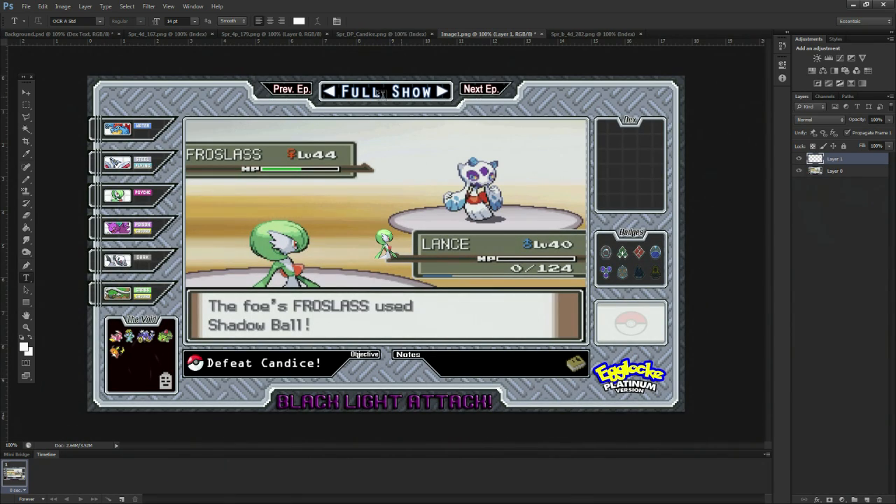
{"action": "left_click", "coordinate": [26, 93]}
{"action": "left_click_drag", "start_coordinate": [429, 274], "coordinate": [277, 266]}
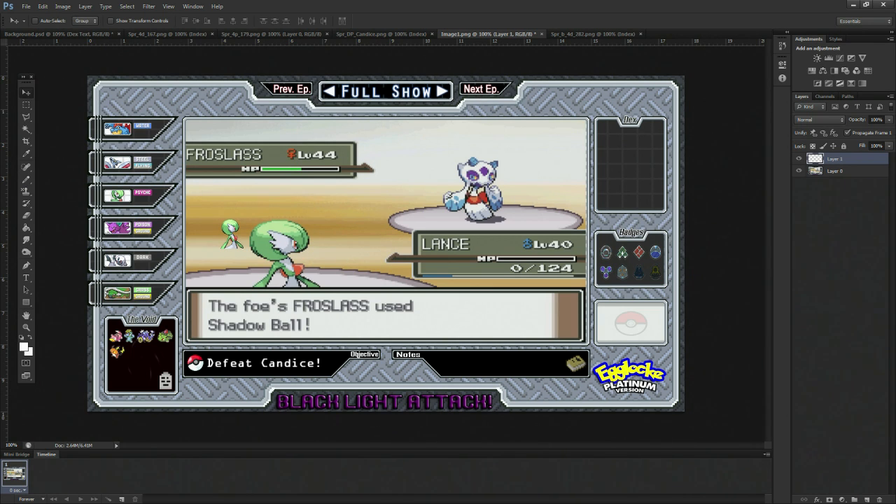
Try reducing the opacity of the small Gardevoir sprite's layer through its blending options
{"action": "key", "text": "space"}
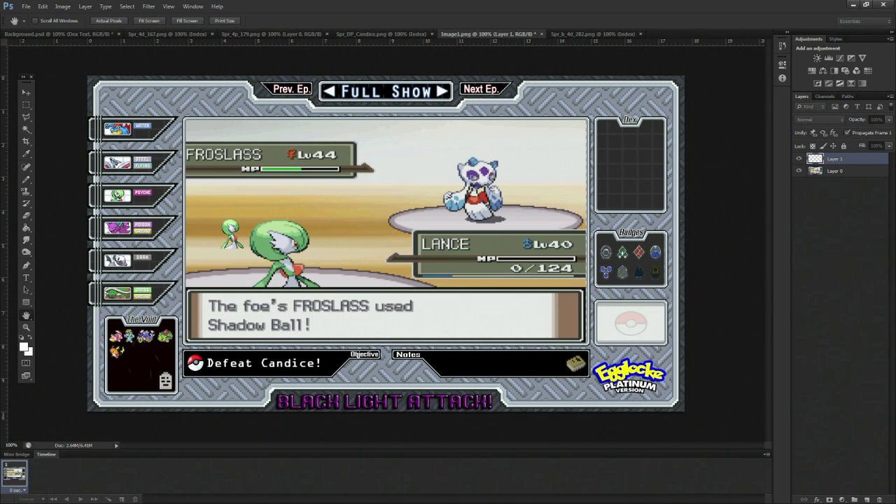
{"action": "left_click_drag", "start_coordinate": [523, 153], "coordinate": [612, 157]}
{"action": "left_click_drag", "start_coordinate": [619, 202], "coordinate": [600, 205]}
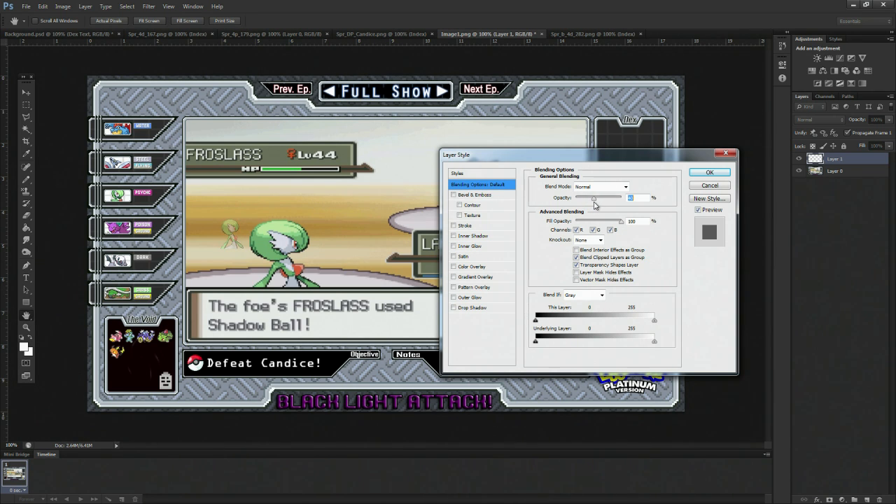
{"action": "key", "text": "Return"}
Convert the small Gardevoir sprite to black and white with the Default preset and move it against the large Gardevoir
{"action": "left_click", "coordinate": [61, 7]}
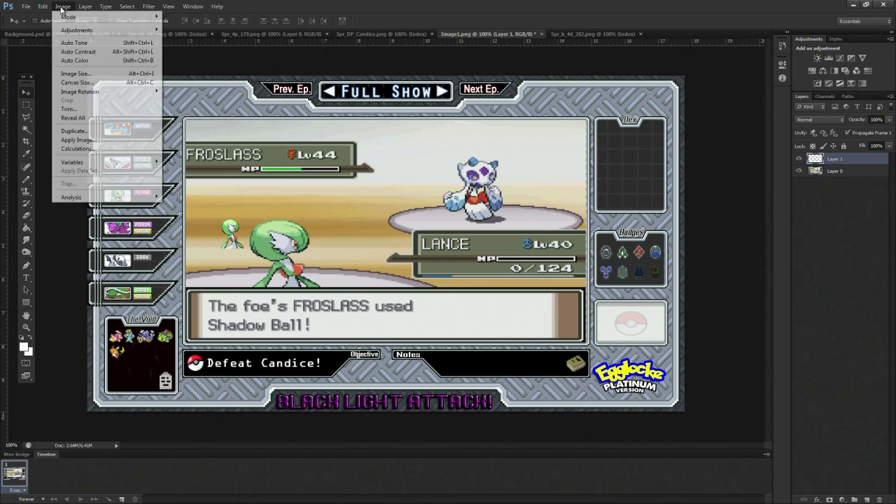
{"action": "mouse_move", "coordinate": [105, 31]}
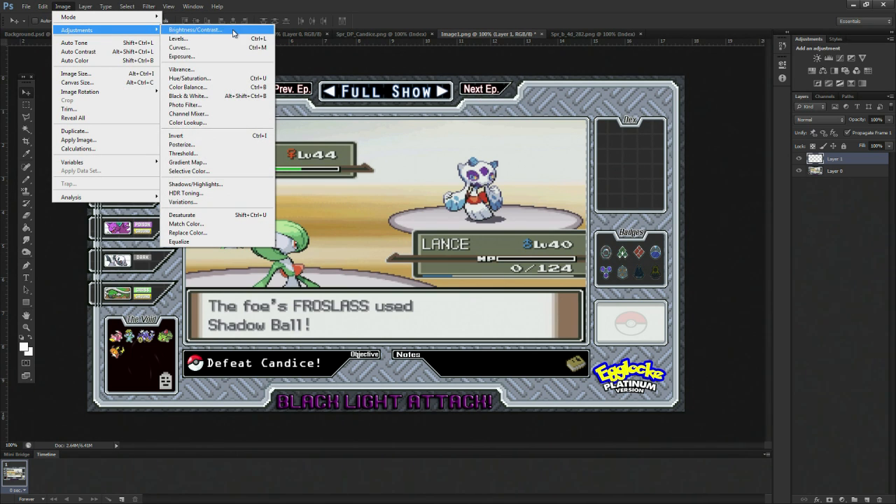
{"action": "left_click", "coordinate": [233, 96]}
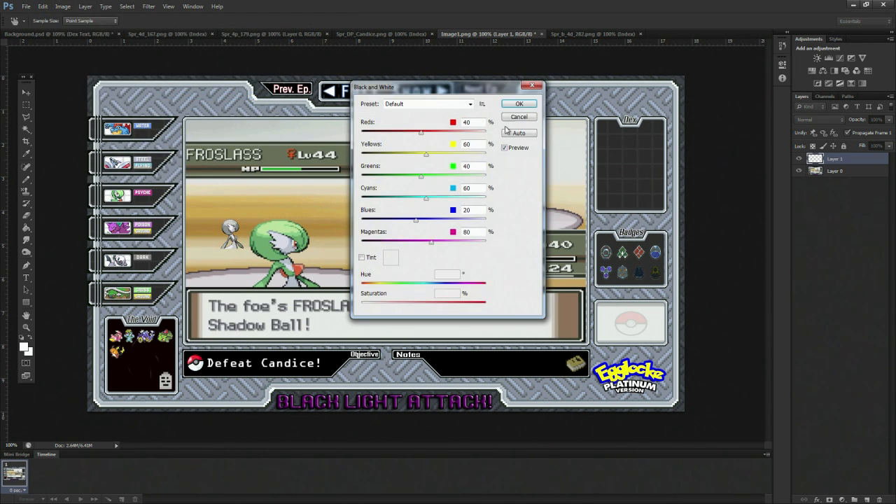
{"action": "left_click", "coordinate": [519, 104]}
{"action": "left_click_drag", "start_coordinate": [269, 247], "coordinate": [291, 239]}
Set the opacity of the small black-and-white Gardevoir sprite's layer to 28% through its blending options
{"action": "double_click", "coordinate": [872, 163]}
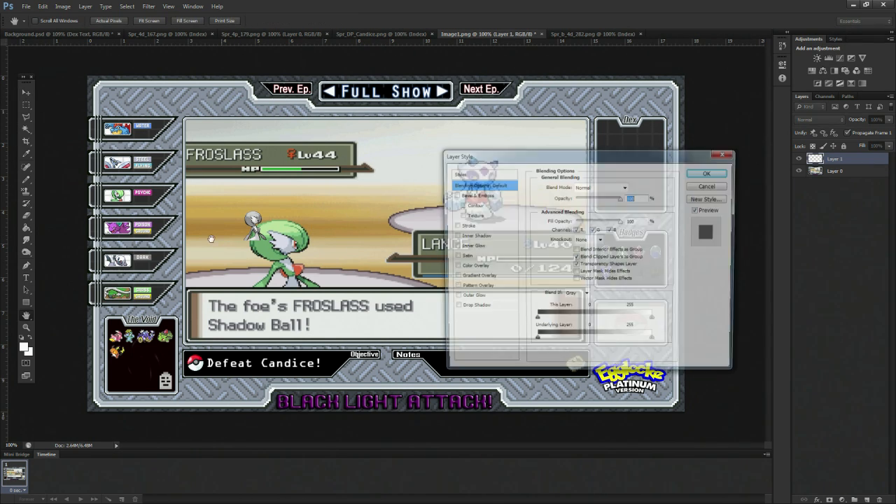
{"action": "left_click_drag", "start_coordinate": [622, 201], "coordinate": [582, 205]}
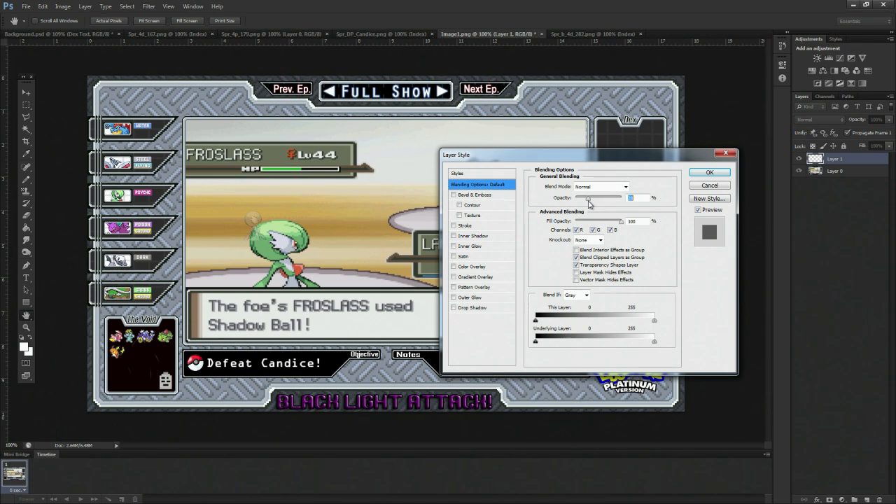
{"action": "left_click", "coordinate": [703, 173]}
Free-transform the faded Gardevoir sprite to about 357% width and 271% height so it covers the large Gardevoir
{"action": "left_click", "coordinate": [26, 104]}
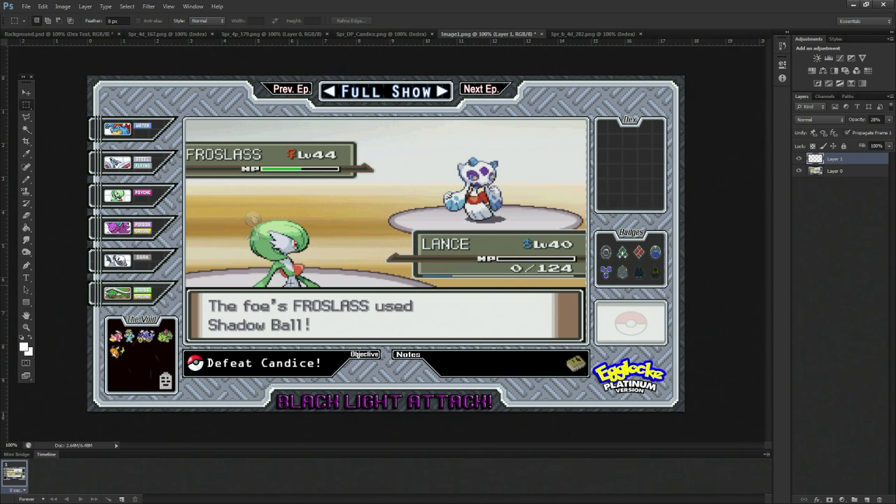
{"action": "right_click", "coordinate": [263, 222]}
{"action": "left_click", "coordinate": [309, 305]}
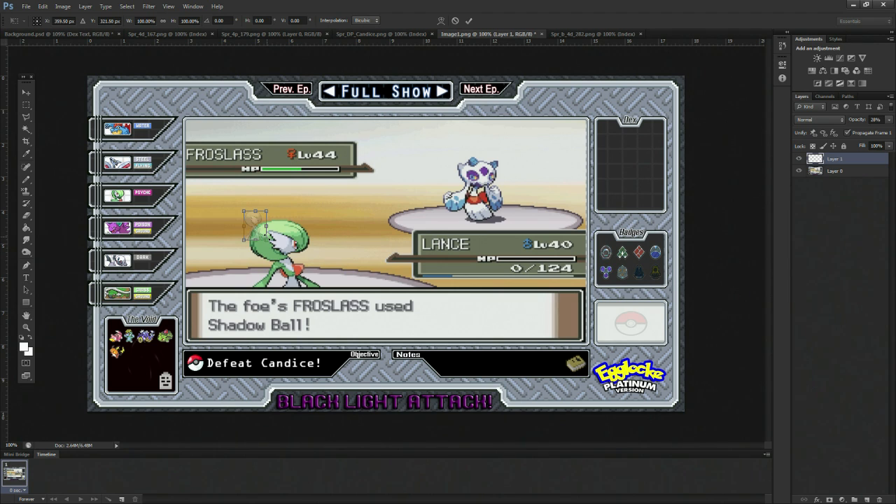
{"action": "left_click_drag", "start_coordinate": [267, 240], "coordinate": [327, 302]}
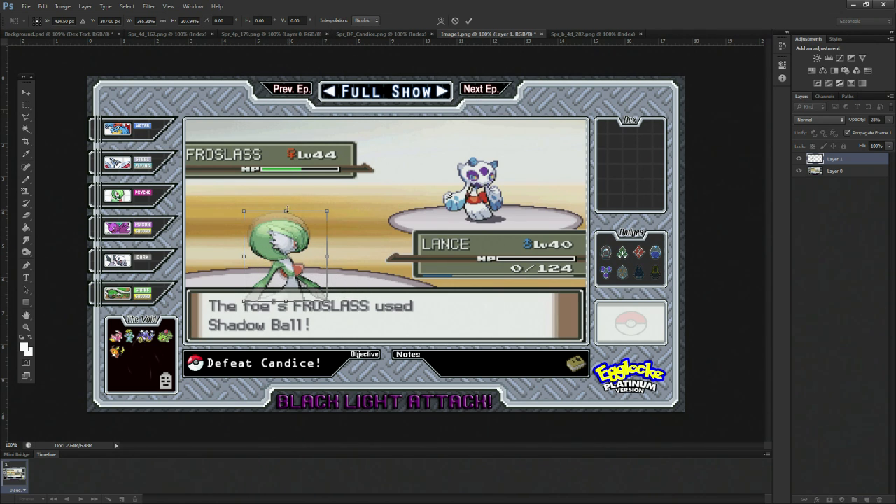
{"action": "left_click_drag", "start_coordinate": [286, 209], "coordinate": [287, 219]}
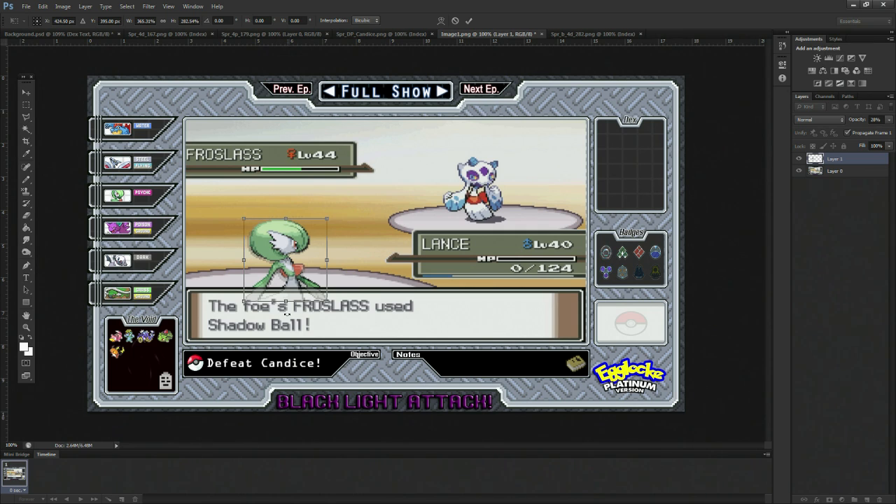
{"action": "left_click_drag", "start_coordinate": [286, 301], "coordinate": [286, 299]}
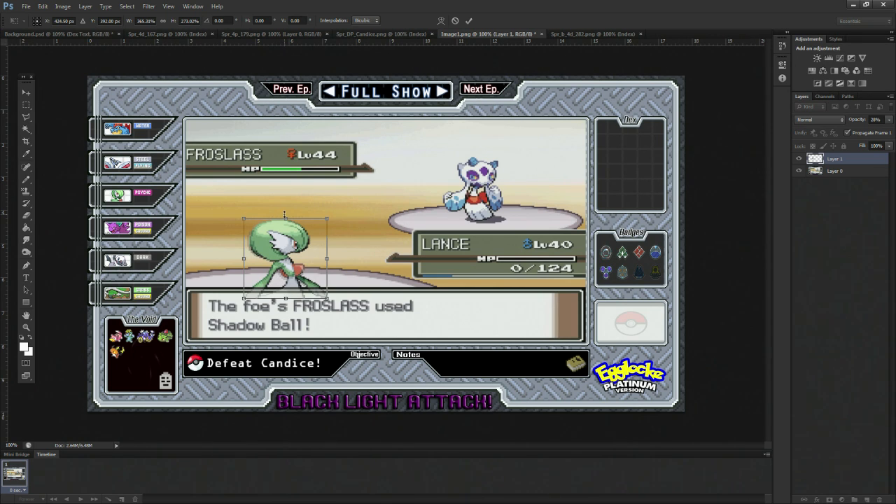
{"action": "mouse_move", "coordinate": [285, 215]}
{"action": "left_mouse_down"}
{"action": "mouse_move", "coordinate": [241, 210]}
{"action": "mouse_move", "coordinate": [284, 219]}
{"action": "left_mouse_up"}
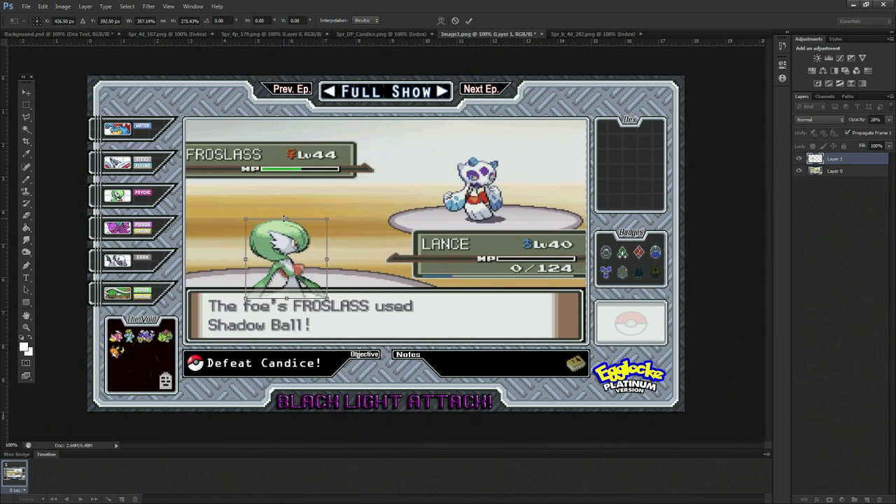
{"action": "left_click", "coordinate": [26, 327]}
{"action": "key", "text": "Return"}
Refine the overlay's fit on the large Gardevoir by scaling it to about 97.7% width and 95.3% height
{"action": "triple_click", "coordinate": [278, 262]}
{"action": "key", "text": "ctrl+t"}
{"action": "left_click_drag", "start_coordinate": [479, 410], "coordinate": [471, 401]}
{"action": "left_click_drag", "start_coordinate": [312, 92], "coordinate": [312, 97]}
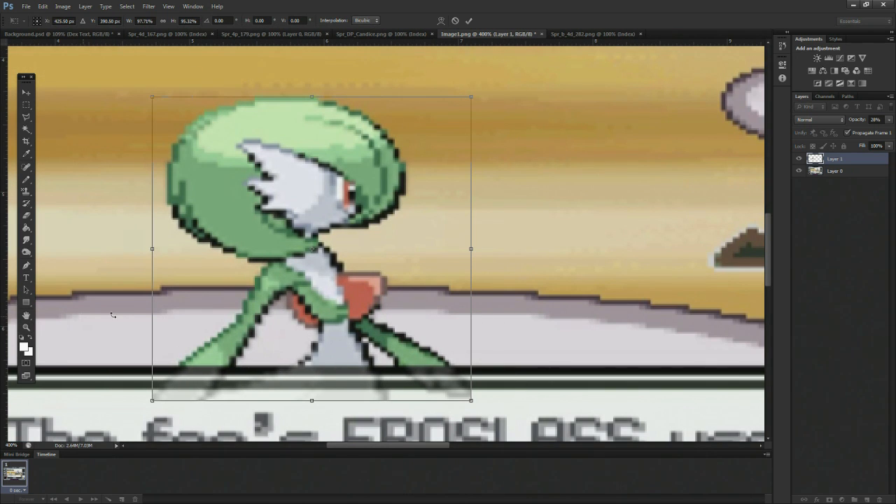
{"action": "left_click", "coordinate": [23, 329]}
Select the part of the overlay that extends below Gardevoir into the dialogue box and delete it
{"action": "left_click", "coordinate": [415, 194]}
{"action": "scroll", "coordinate": [391, 251], "scroll_direction": "down", "scroll_amount": 10}
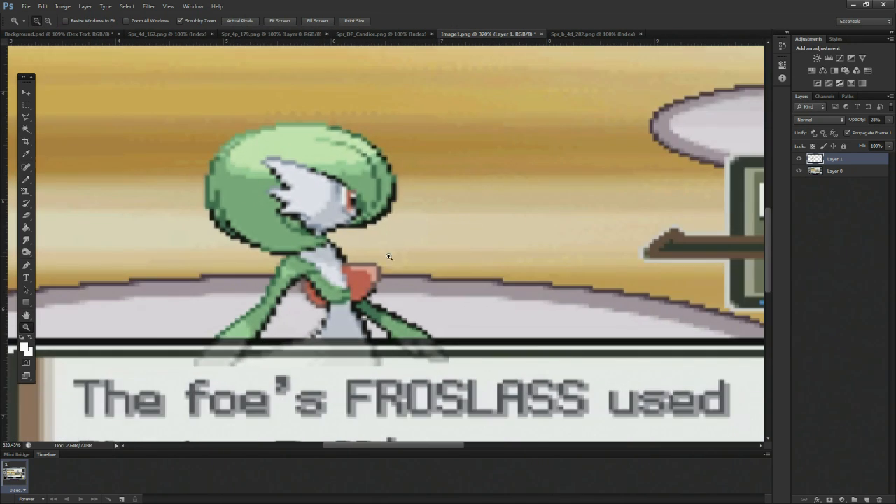
{"action": "scroll", "coordinate": [425, 225], "scroll_direction": "up", "scroll_amount": 3}
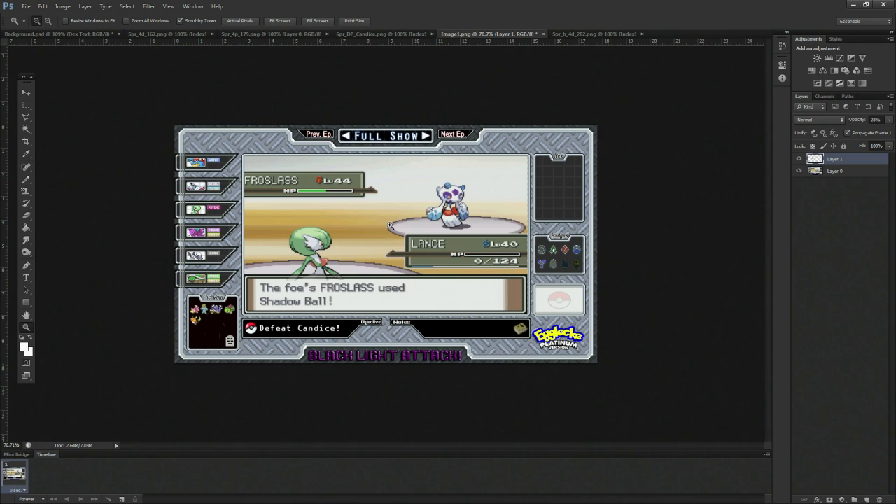
{"action": "scroll", "coordinate": [399, 221], "scroll_direction": "up", "scroll_amount": 4}
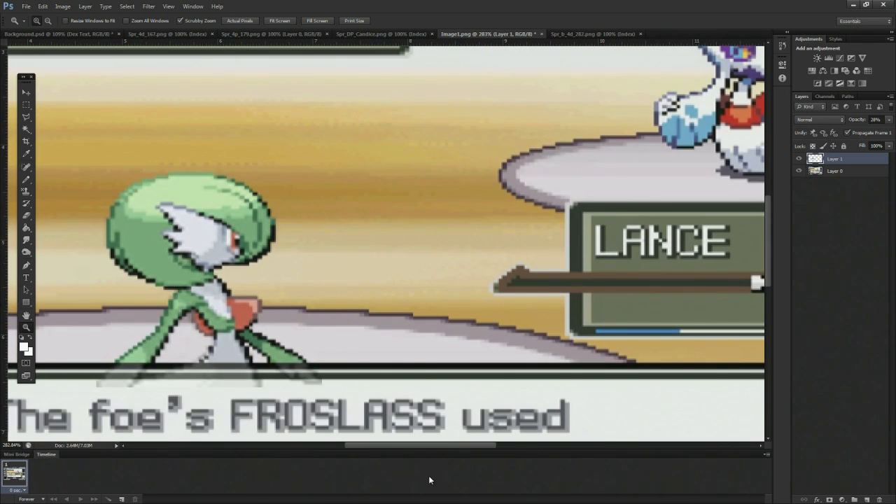
{"action": "mouse_move", "coordinate": [415, 445]}
{"action": "left_mouse_down"}
{"action": "mouse_move", "coordinate": [384, 446]}
{"action": "mouse_move", "coordinate": [400, 446]}
{"action": "left_mouse_up"}
{"action": "scroll", "coordinate": [84, 298], "scroll_direction": "up", "scroll_amount": 1}
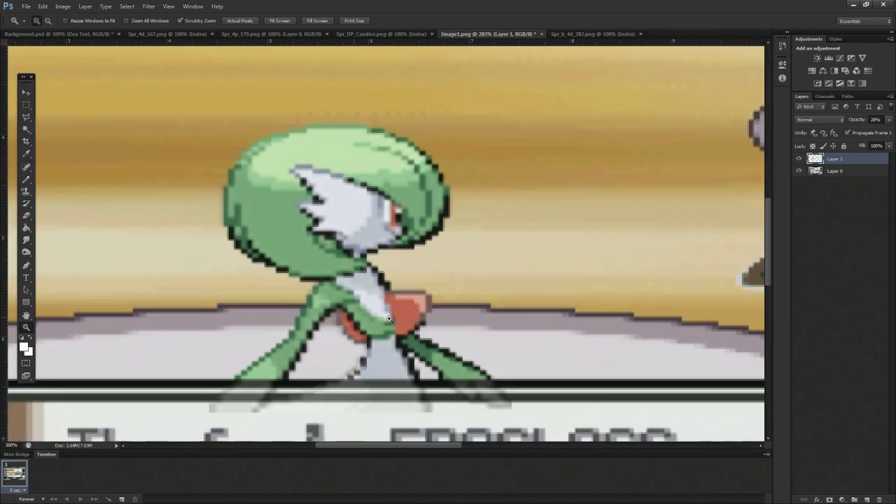
{"action": "scroll", "coordinate": [77, 252], "scroll_direction": "down", "scroll_amount": 3}
{"action": "left_click", "coordinate": [23, 105]}
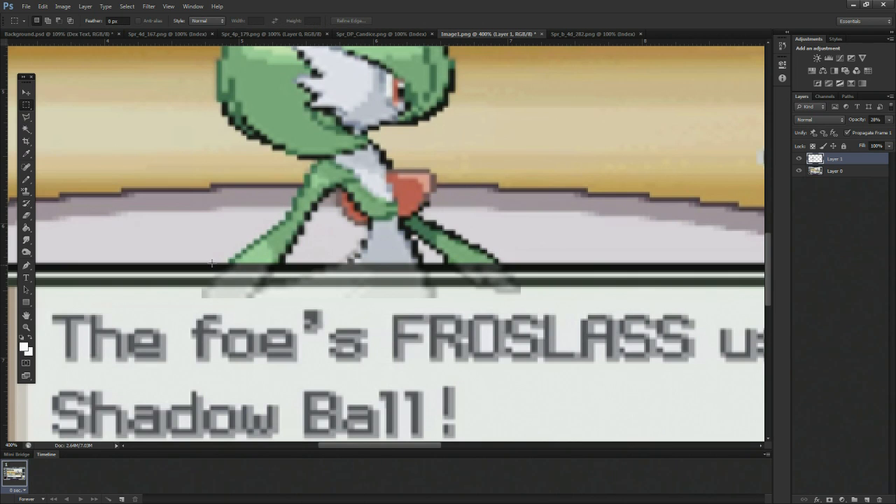
{"action": "left_click_drag", "start_coordinate": [194, 262], "coordinate": [401, 306]}
{"action": "key", "text": "ctrl+d"}
{"action": "left_click_drag", "start_coordinate": [202, 262], "coordinate": [297, 290]}
{"action": "key", "text": "ctrl+d"}
{"action": "left_click_drag", "start_coordinate": [193, 264], "coordinate": [575, 344]}
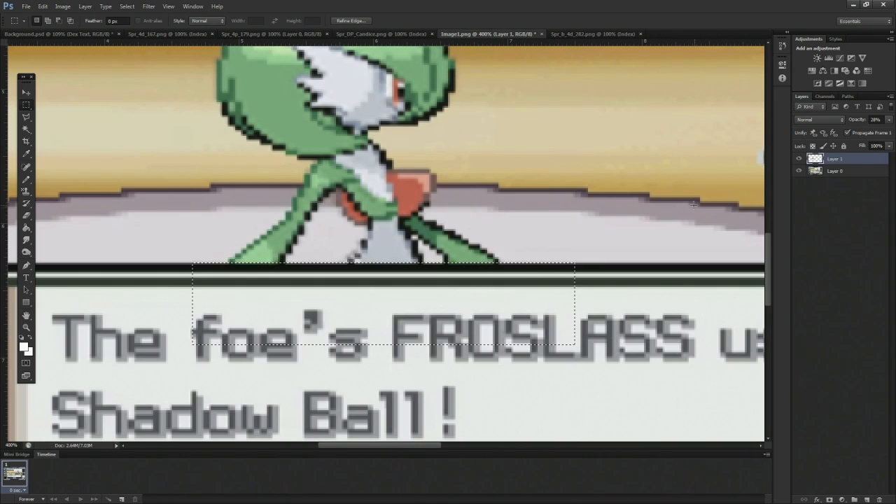
Hide Layer 0 and set the opacity of the Gardevoir overlay on Layer 1 to 40%
{"action": "left_click", "coordinate": [799, 170]}
{"action": "left_click", "coordinate": [26, 328]}
{"action": "left_click_drag", "start_coordinate": [554, 235], "coordinate": [498, 232]}
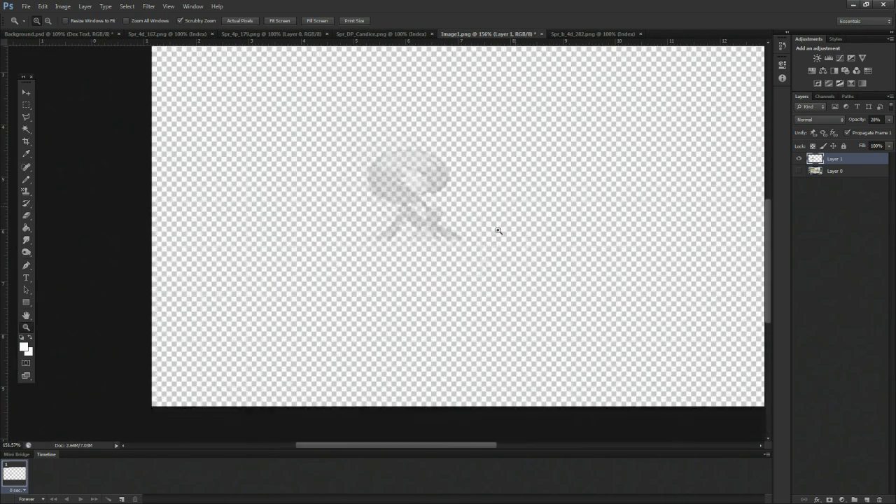
{"action": "left_click_drag", "start_coordinate": [655, 197], "coordinate": [596, 192]}
{"action": "left_click_drag", "start_coordinate": [395, 223], "coordinate": [447, 220]}
{"action": "left_click", "coordinate": [447, 219]}
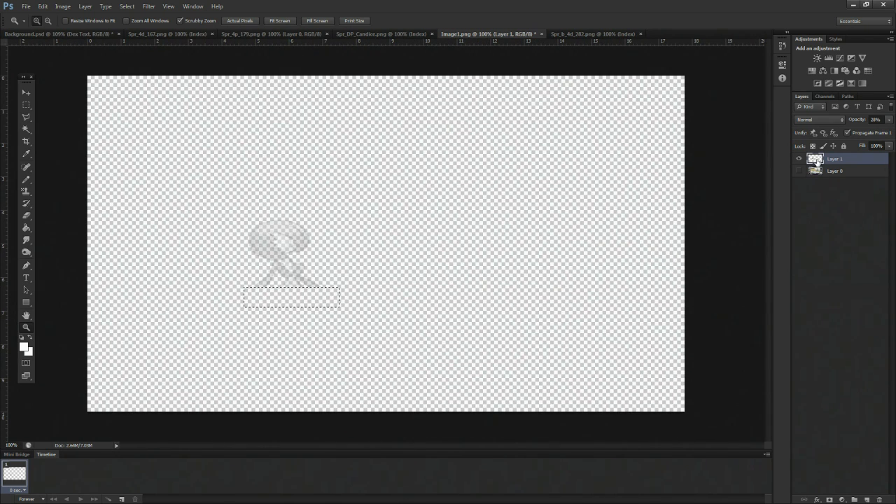
{"action": "double_click", "coordinate": [860, 161]}
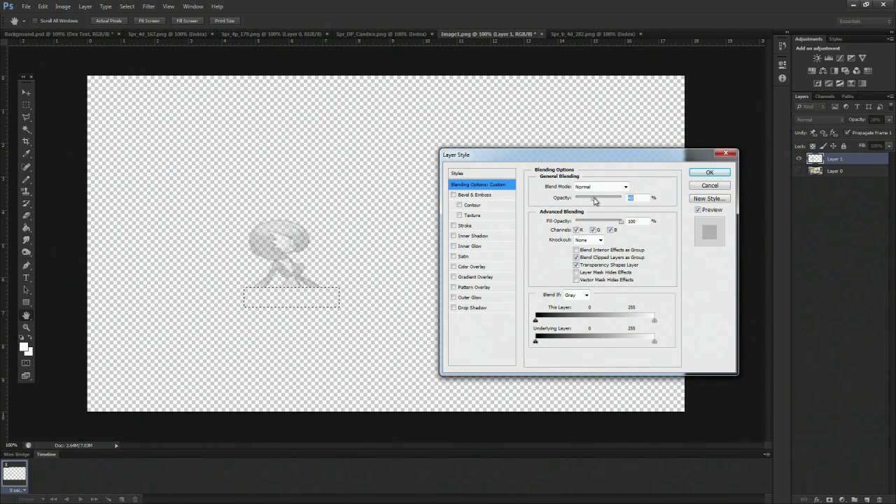
{"action": "left_click", "coordinate": [710, 172]}
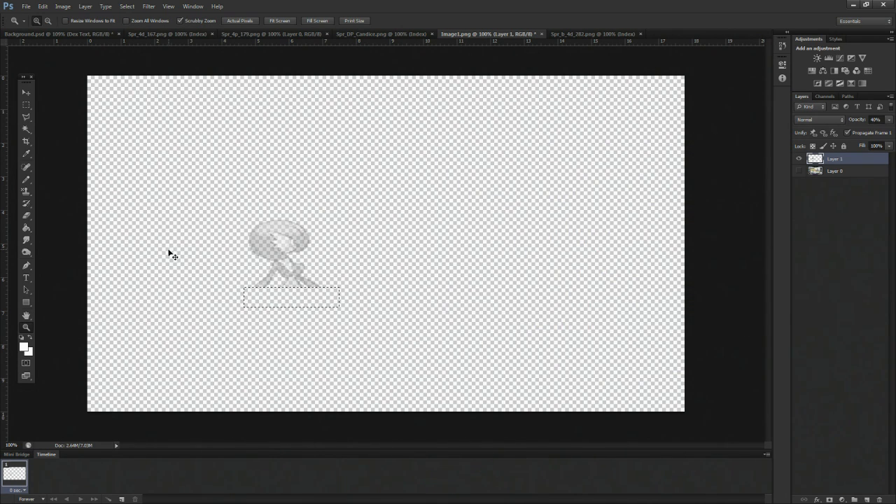
Save the isolated Gardevoir overlay as a PNG copy on the A: drive
{"action": "left_click", "coordinate": [26, 6]}
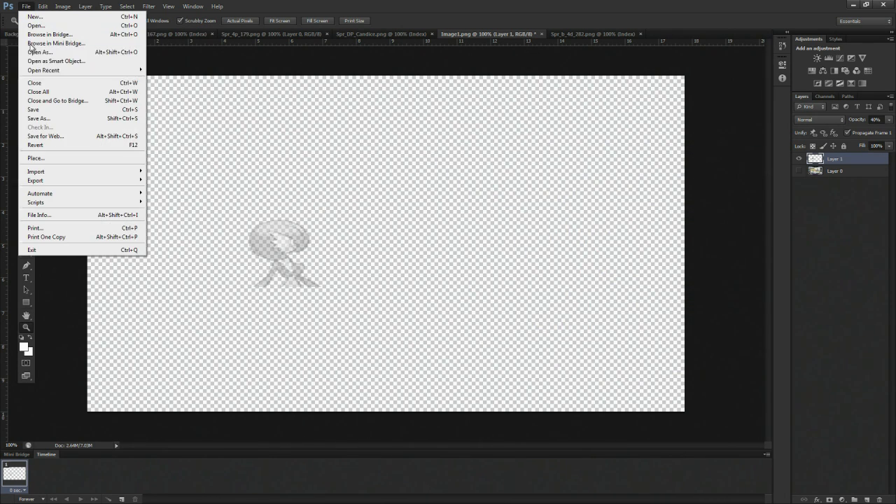
{"action": "left_click", "coordinate": [58, 120]}
{"action": "left_click", "coordinate": [320, 328]}
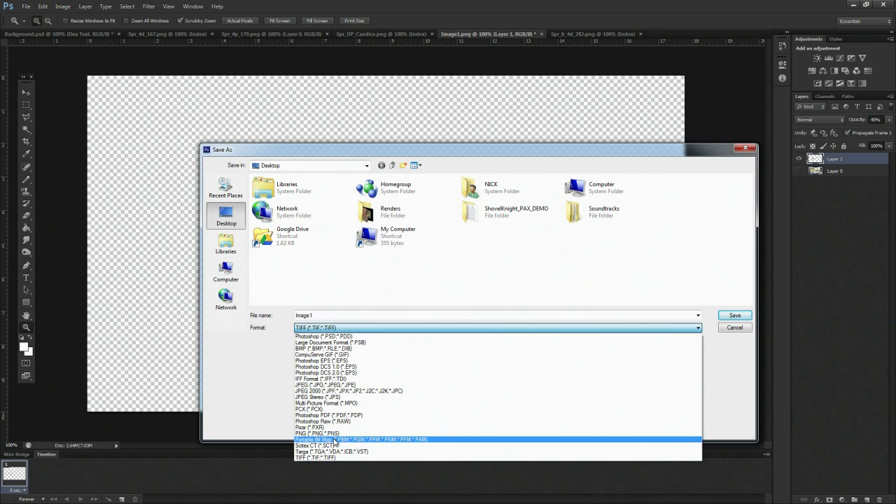
{"action": "left_click", "coordinate": [337, 435]}
{"action": "left_click", "coordinate": [225, 272]}
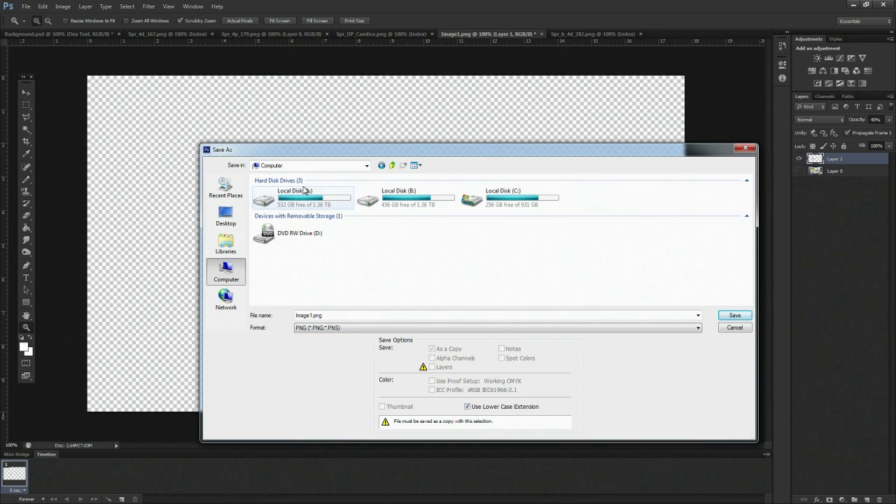
{"action": "double_click", "coordinate": [301, 199]}
{"action": "double_click", "coordinate": [308, 199]}
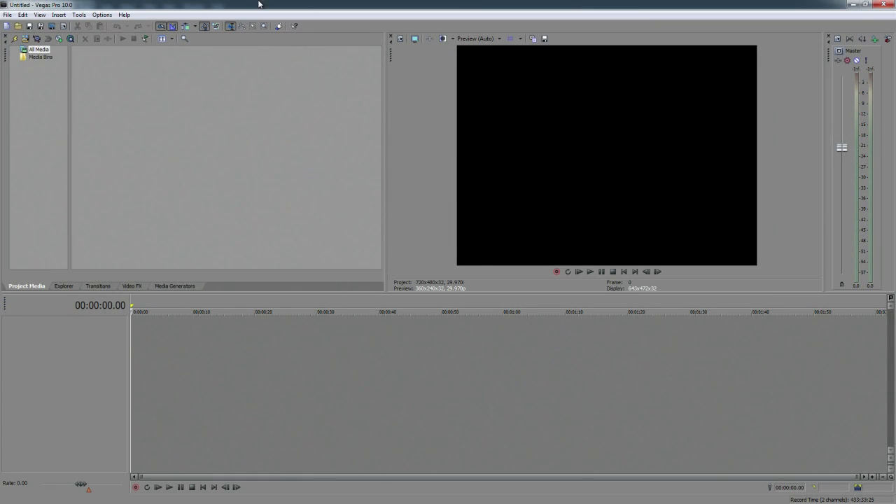
Switch to Vegas Pro and open the Platinum 20.veg project
{"action": "left_click", "coordinate": [8, 15]}
{"action": "left_click", "coordinate": [22, 41]}
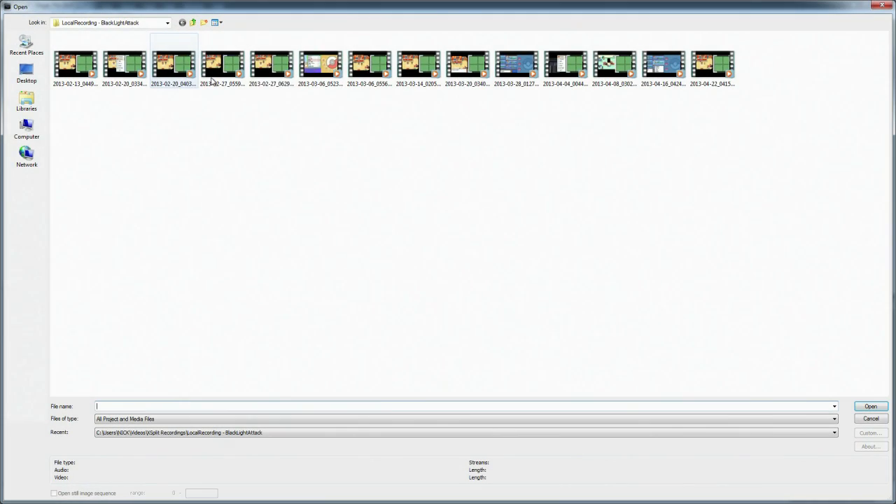
{"action": "left_click", "coordinate": [27, 128]}
{"action": "double_click", "coordinate": [116, 54]}
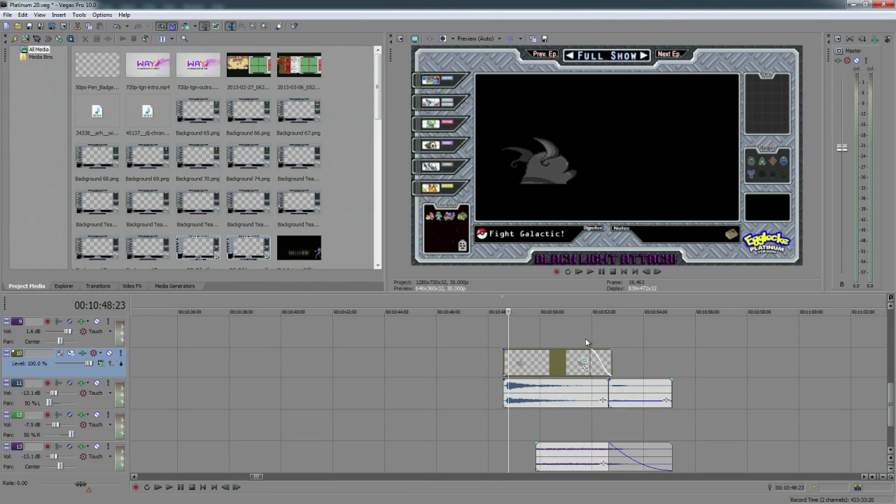
Preview the existing death effect from 00:10:48:17 and select its overlay image and sound events
{"action": "left_click", "coordinate": [508, 311]}
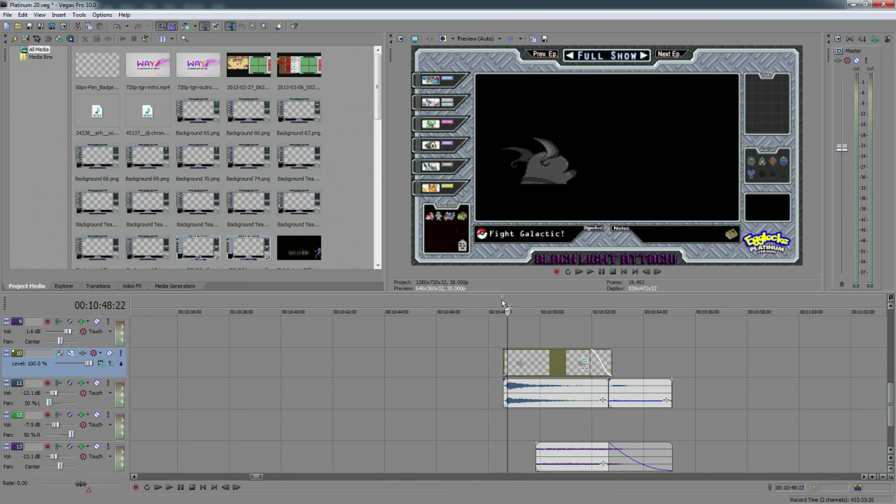
{"action": "left_click", "coordinate": [504, 302]}
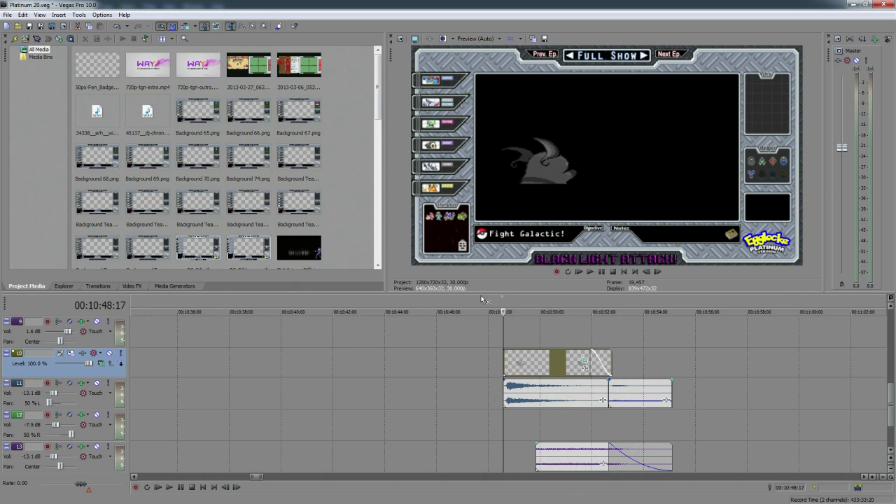
{"action": "key", "text": "space"}
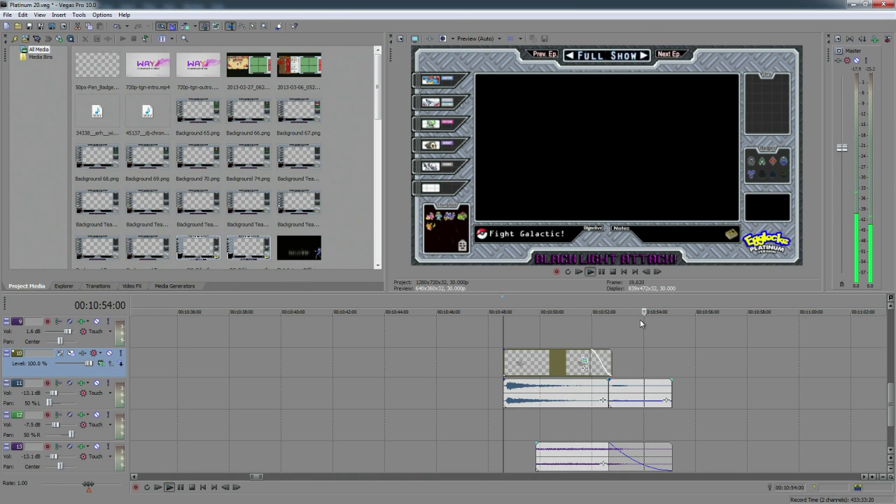
{"action": "key", "text": "space"}
{"action": "left_click", "coordinate": [520, 370]}
{"action": "left_click", "coordinate": [619, 452]}
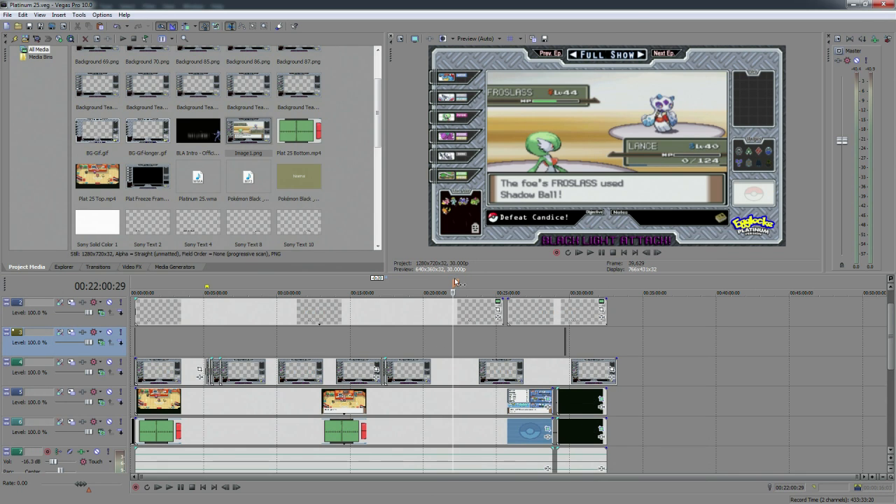
Paste the death effect events into Platinum 25.veg at 00:22:00:29, the frame where Lance's HP reaches 0
{"action": "scroll", "coordinate": [543, 333], "scroll_direction": "up", "scroll_amount": 6}
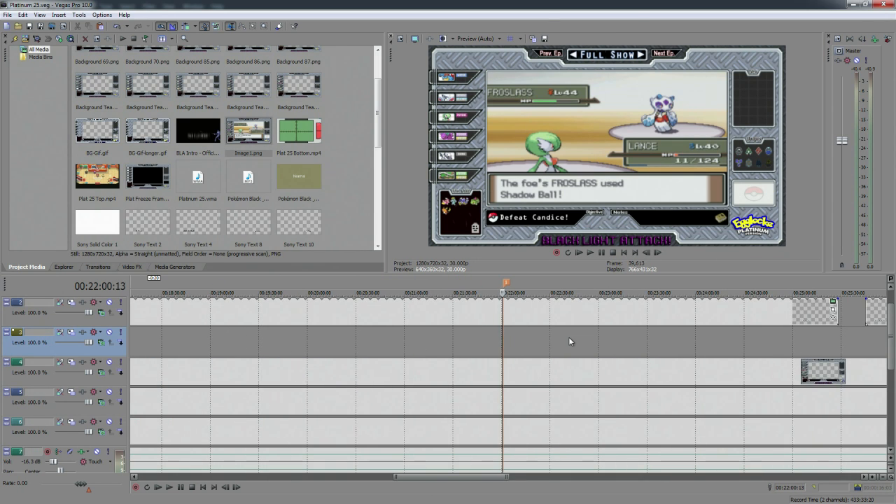
{"action": "key", "text": "Right"}
{"action": "key", "text": "Right"}
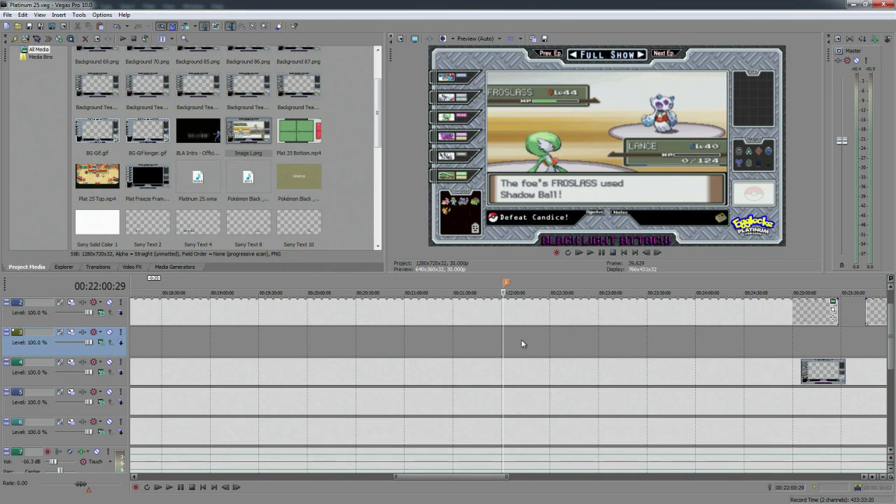
{"action": "scroll", "coordinate": [521, 339], "scroll_direction": "down", "scroll_amount": 6}
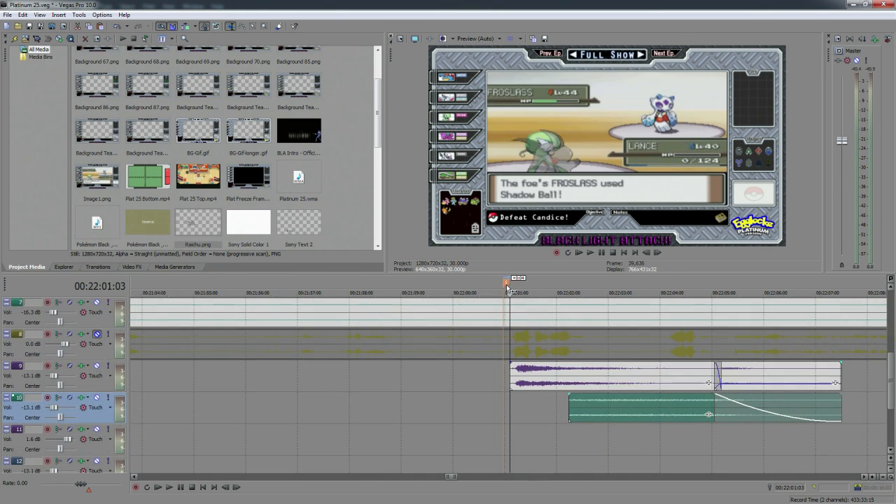
Play through the pasted death effect and place the playhead at 00:22:03:02 on its overlay image event
{"action": "left_click_drag", "start_coordinate": [892, 398], "coordinate": [891, 333]}
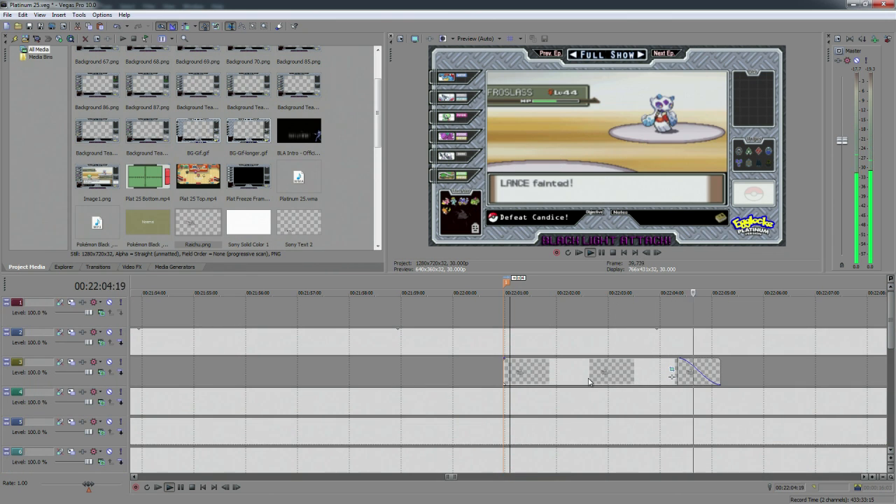
{"action": "left_click", "coordinate": [613, 378]}
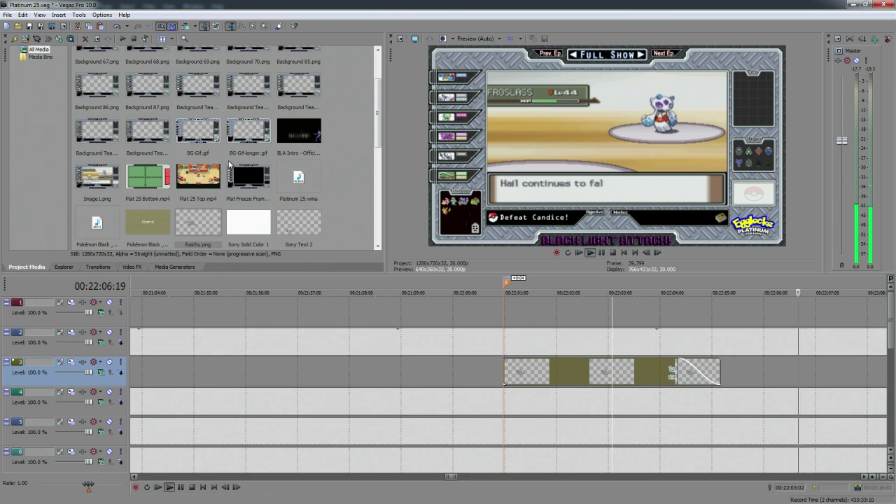
{"action": "key", "text": "space"}
Start replacing the Raichu.png project media, browsing to A:\B Drive Refugees\Resources\Images\Pokemon\Platinum\Sprites for the new file
{"action": "right_click", "coordinate": [194, 229]}
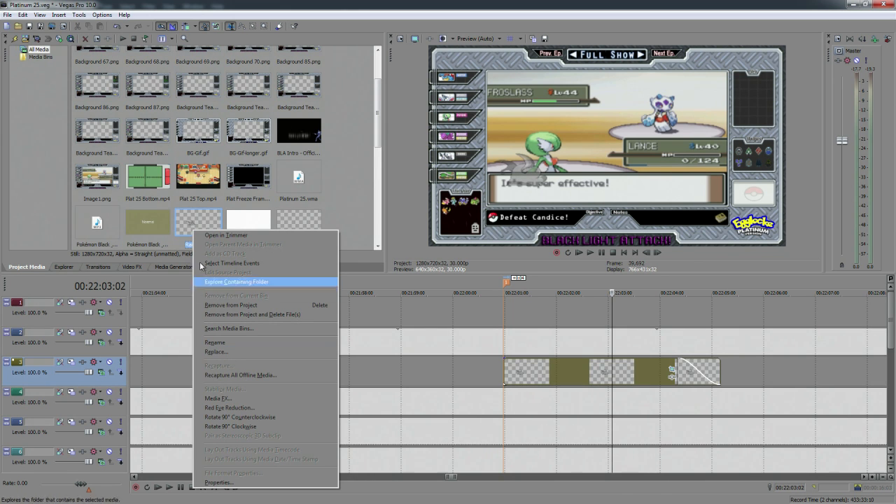
{"action": "left_click", "coordinate": [245, 352]}
{"action": "left_click", "coordinate": [145, 179]}
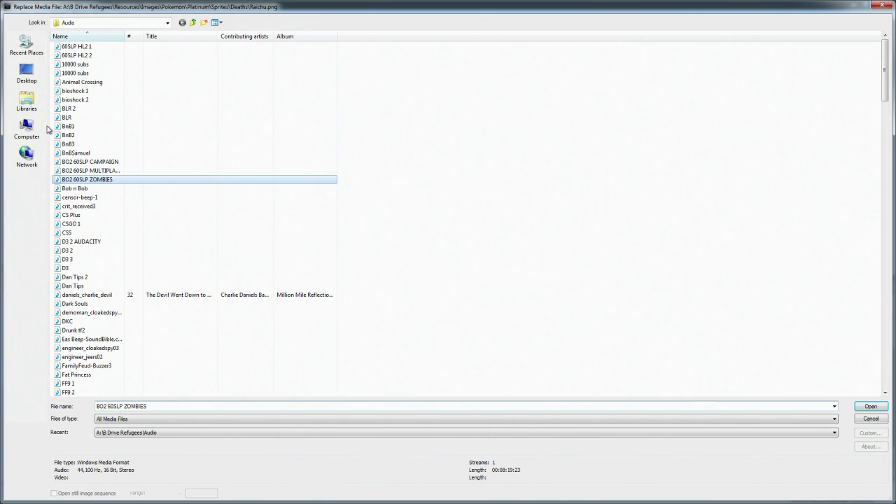
{"action": "left_click", "coordinate": [191, 23]}
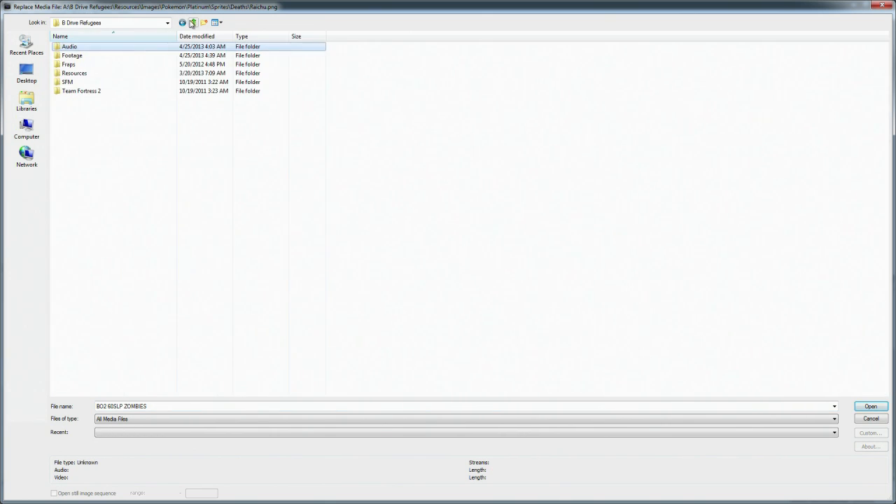
{"action": "double_click", "coordinate": [142, 73]}
{"action": "double_click", "coordinate": [132, 58]}
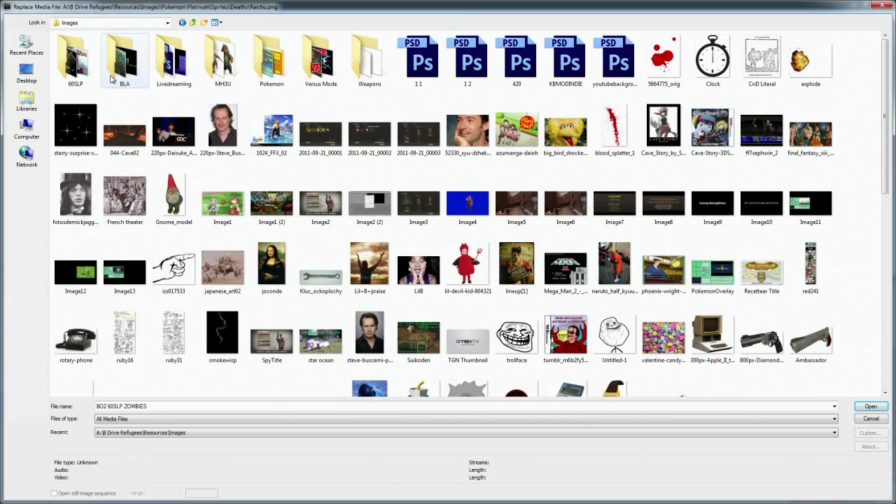
{"action": "double_click", "coordinate": [279, 60]}
{"action": "double_click", "coordinate": [84, 60]}
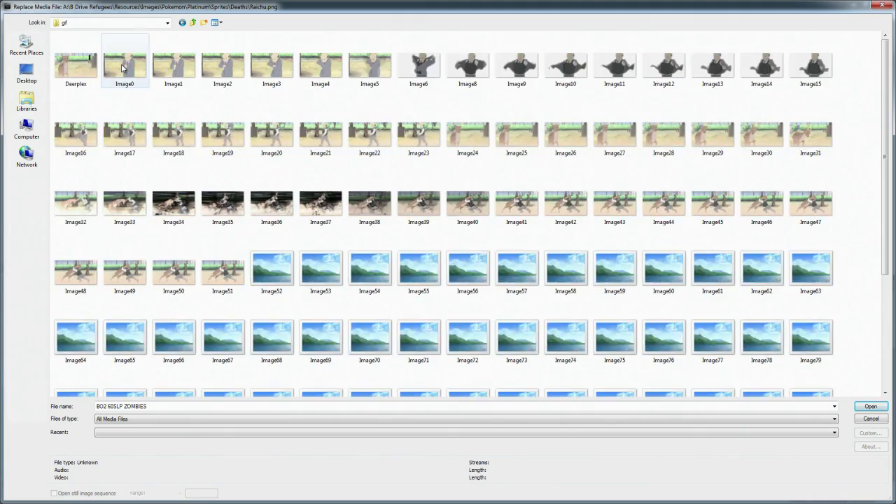
{"action": "left_click", "coordinate": [192, 23]}
{"action": "double_click", "coordinate": [141, 62]}
{"action": "double_click", "coordinate": [84, 65]}
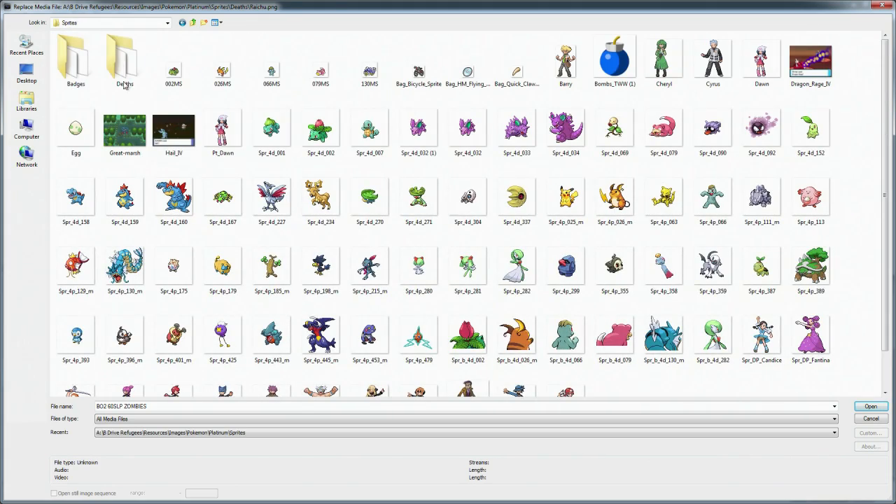
Replace the ghost clip's media with the Gardevoir image from the Deaths folder and play the clip from its start
{"action": "double_click", "coordinate": [126, 58]}
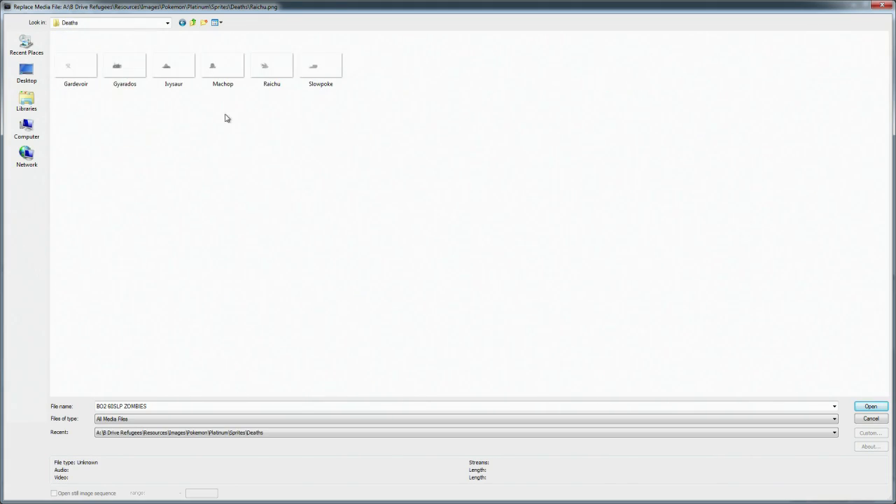
{"action": "double_click", "coordinate": [119, 87]}
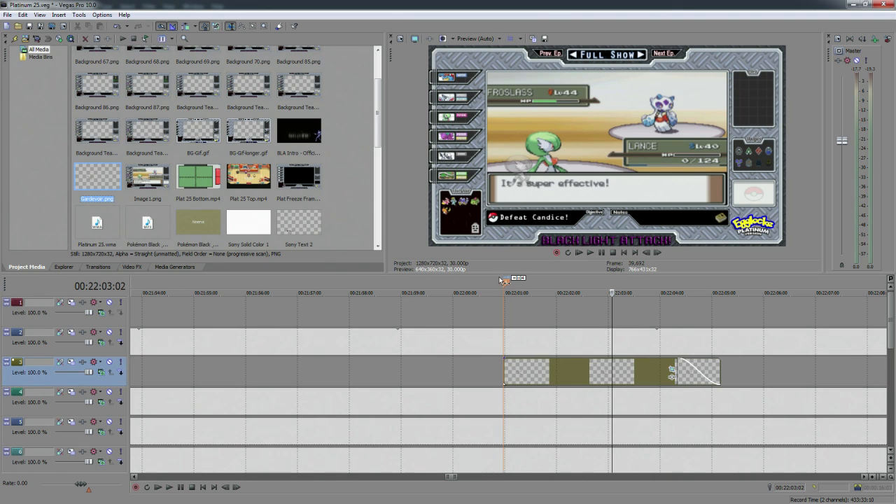
{"action": "left_click", "coordinate": [504, 281]}
{"action": "key", "text": "space"}
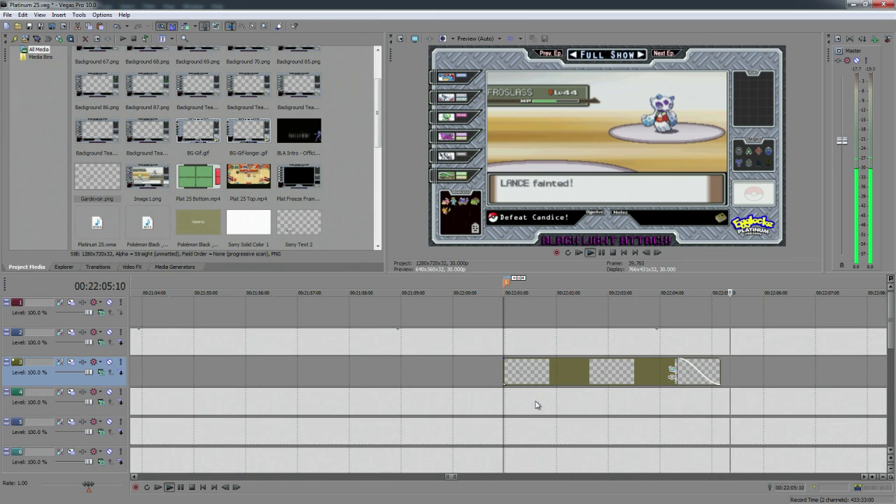
{"action": "left_click", "coordinate": [603, 253]}
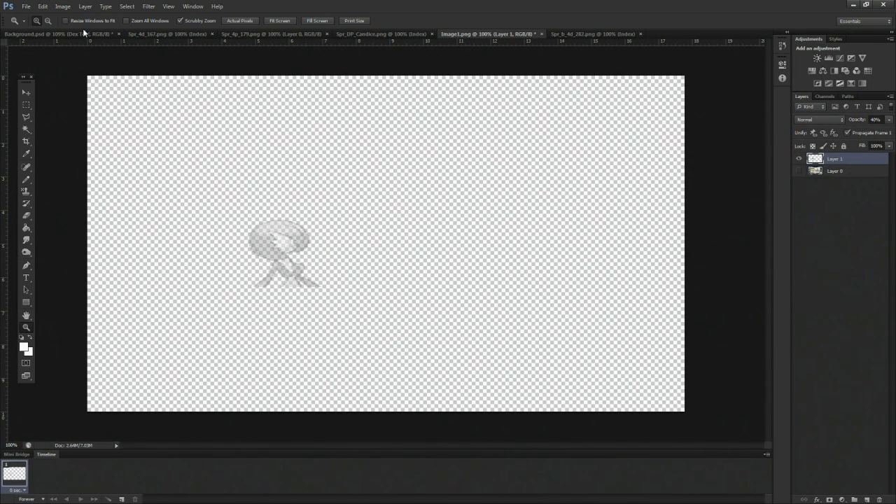
In Photoshop, switch to Background.psd and hide the Dex Text and Dex Subject layers
{"action": "left_click", "coordinate": [83, 33]}
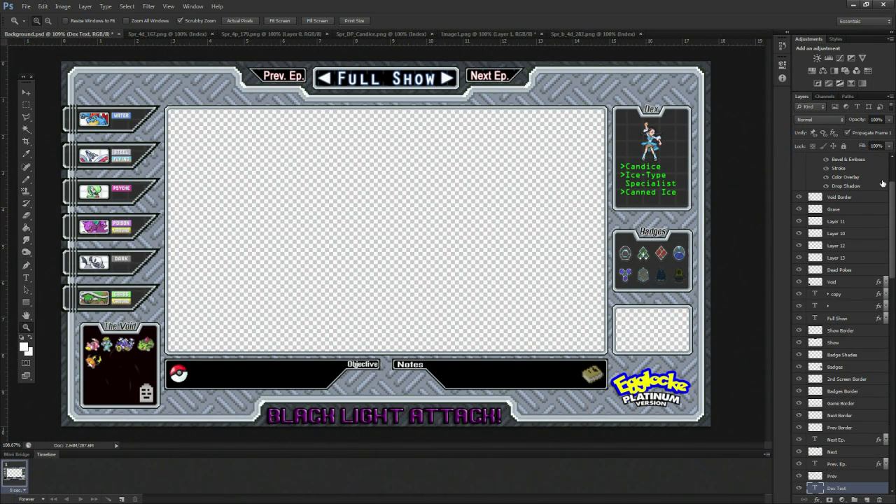
{"action": "scroll", "coordinate": [888, 244], "scroll_direction": "down", "scroll_amount": 3}
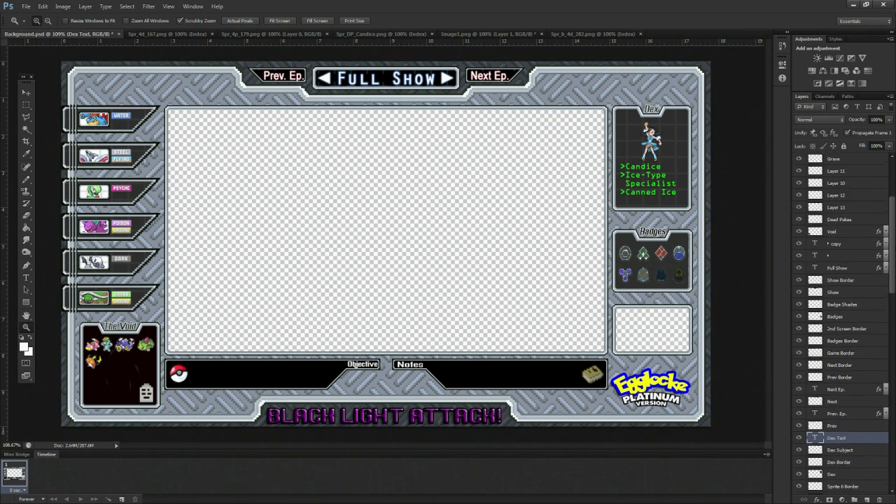
{"action": "left_click", "coordinate": [800, 393]}
{"action": "left_click", "coordinate": [799, 405]}
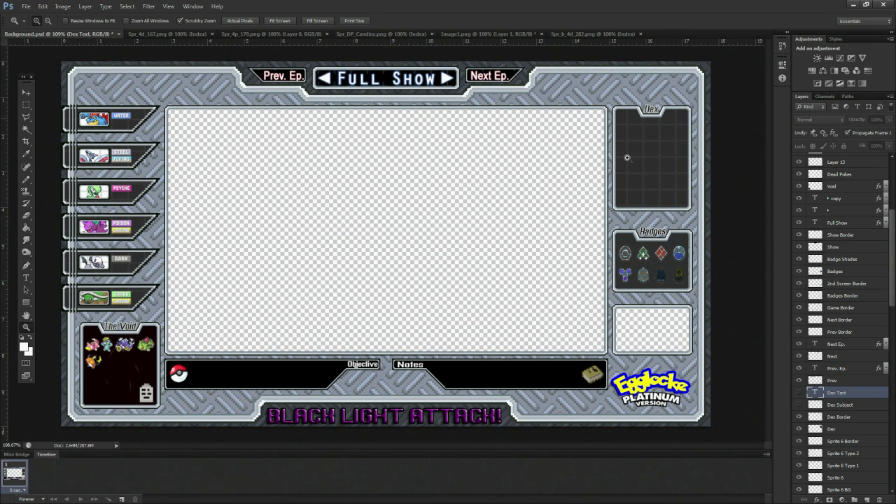
Clear the Gardevoir portrait from the Sprite 3 layer and the psychic type label from the Sprite 3 Type 1 layer
{"action": "scroll", "coordinate": [883, 308], "scroll_direction": "down", "scroll_amount": 5}
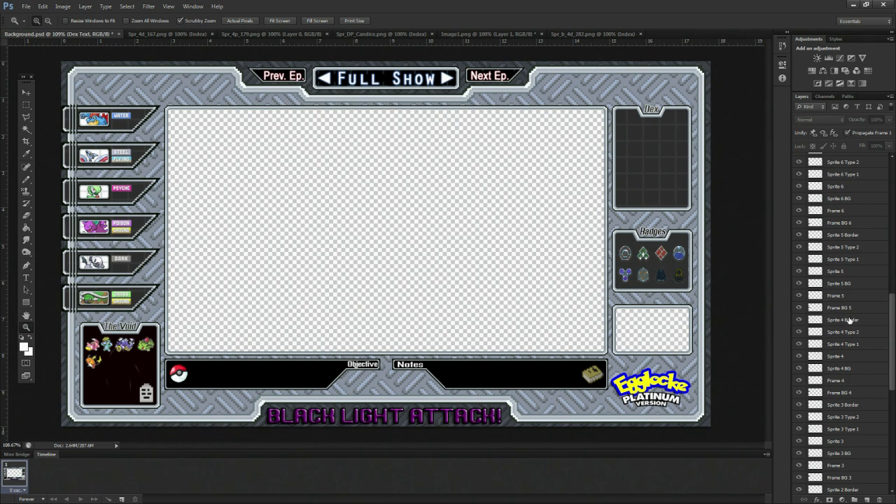
{"action": "scroll", "coordinate": [848, 322], "scroll_direction": "down", "scroll_amount": 2}
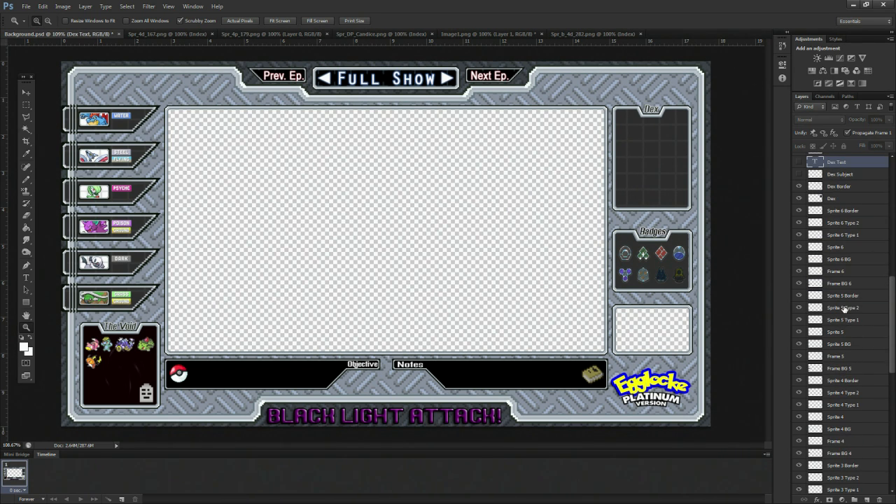
{"action": "scroll", "coordinate": [846, 322], "scroll_direction": "down", "scroll_amount": 2}
{"action": "scroll", "coordinate": [847, 357], "scroll_direction": "down", "scroll_amount": 1}
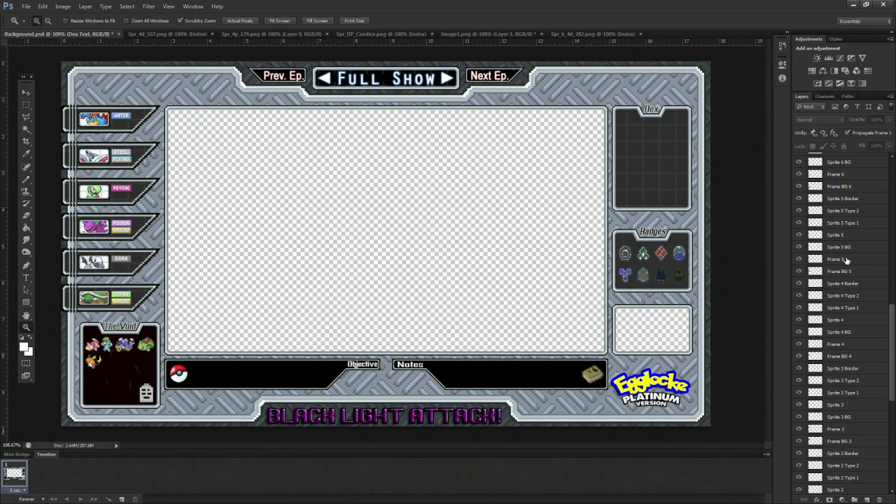
{"action": "left_click", "coordinate": [849, 405]}
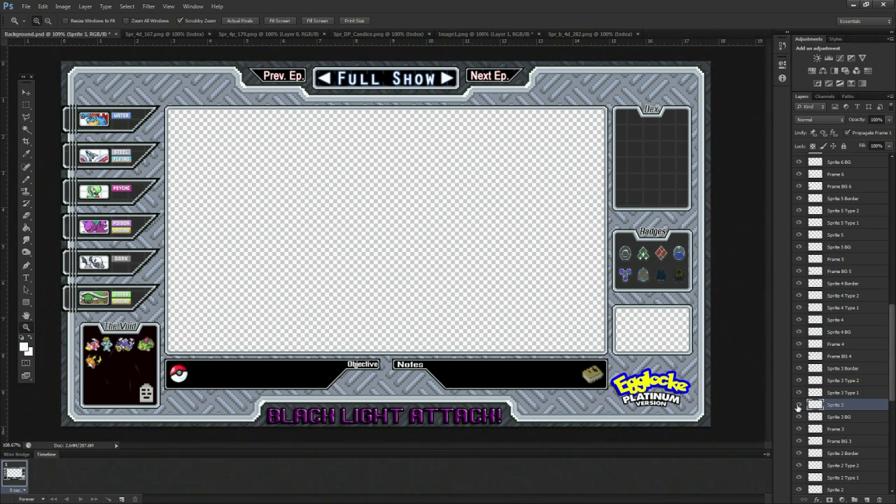
{"action": "left_click", "coordinate": [799, 405]}
{"action": "left_click", "coordinate": [800, 406]}
{"action": "left_click", "coordinate": [801, 407]}
{"action": "scroll", "coordinate": [52, 199], "scroll_direction": "up", "scroll_amount": 6}
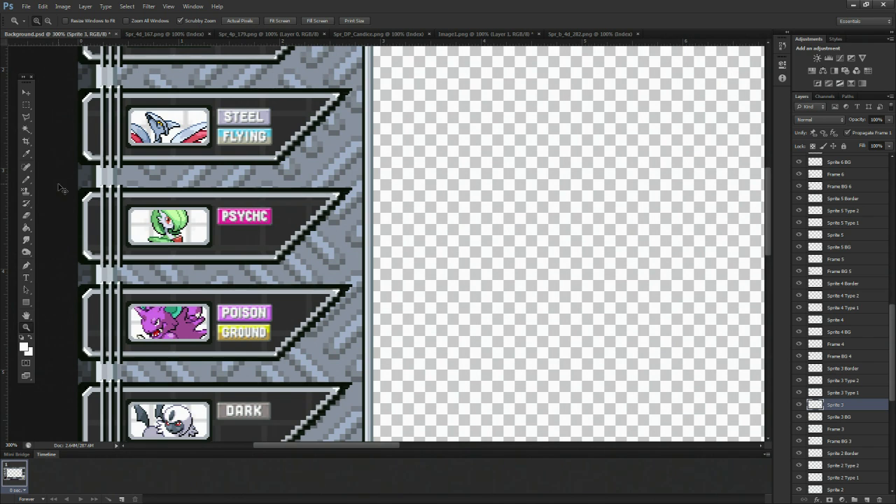
{"action": "key", "text": "ctrl+a"}
{"action": "key", "text": "Delete"}
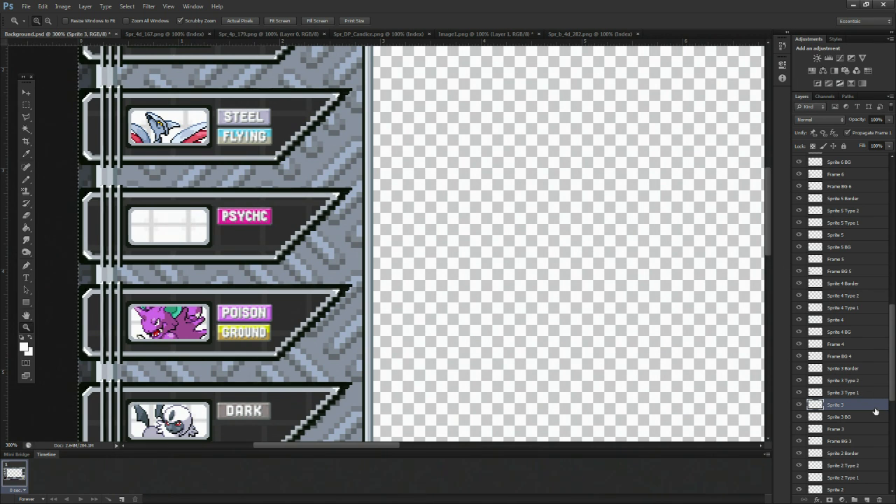
{"action": "left_click", "coordinate": [863, 395]}
{"action": "key", "text": "Delete"}
Place the small Gardevoir sprite from 282MS.png in The Void box, beside Raichu in the second row
{"action": "scroll", "coordinate": [574, 190], "scroll_direction": "down", "scroll_amount": 4}
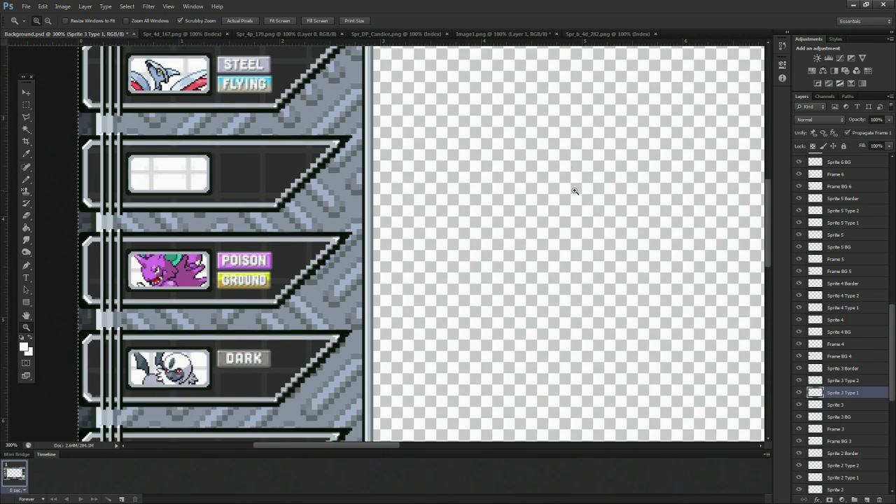
{"action": "scroll", "coordinate": [574, 231], "scroll_direction": "up", "scroll_amount": 3}
{"action": "scroll", "coordinate": [576, 255], "scroll_direction": "down", "scroll_amount": 4}
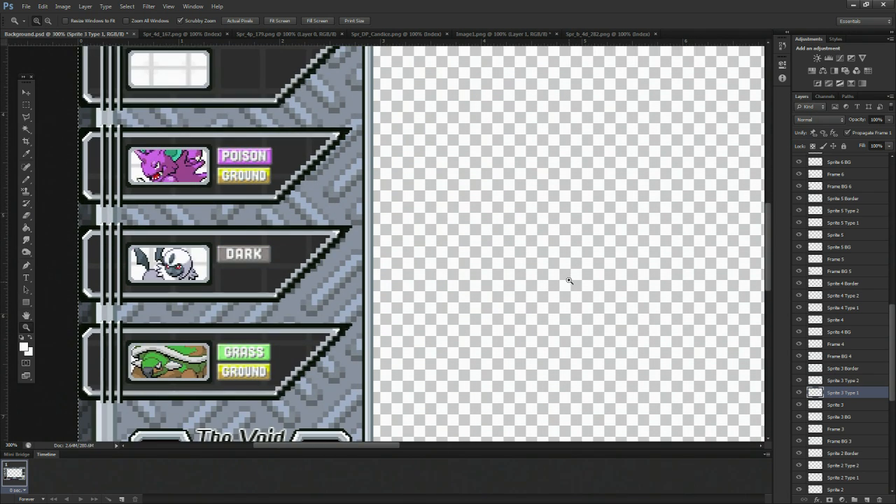
{"action": "scroll", "coordinate": [566, 280], "scroll_direction": "up", "scroll_amount": 3}
{"action": "scroll", "coordinate": [564, 281], "scroll_direction": "down", "scroll_amount": 9}
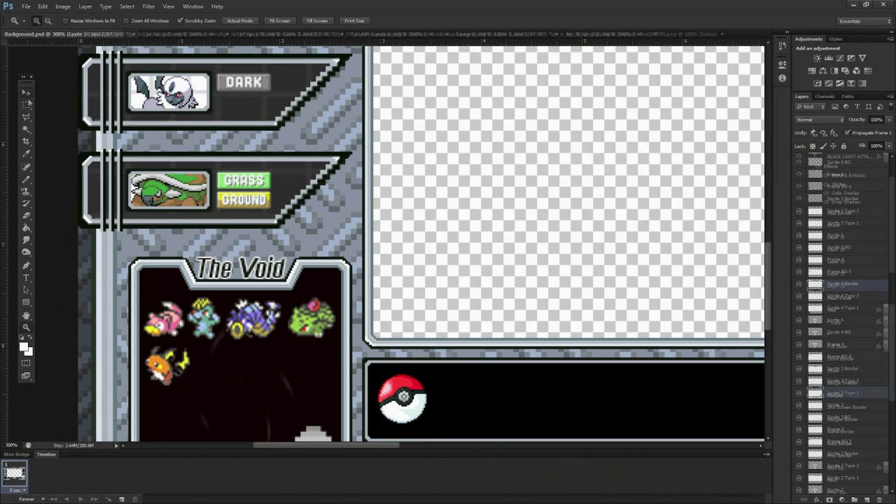
{"action": "left_click_drag", "start_coordinate": [504, 245], "coordinate": [266, 366]}
Scale the small Gardevoir sprite to about 121% width and 123% height and nudge it into line beside Raichu
{"action": "left_click", "coordinate": [25, 104]}
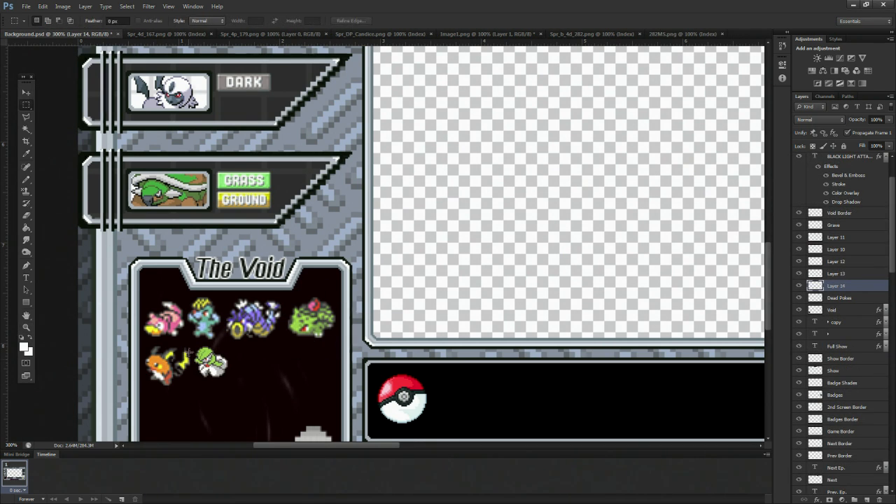
{"action": "right_click", "coordinate": [213, 355]}
{"action": "left_click", "coordinate": [247, 435]}
{"action": "left_click_drag", "start_coordinate": [228, 372], "coordinate": [235, 386]}
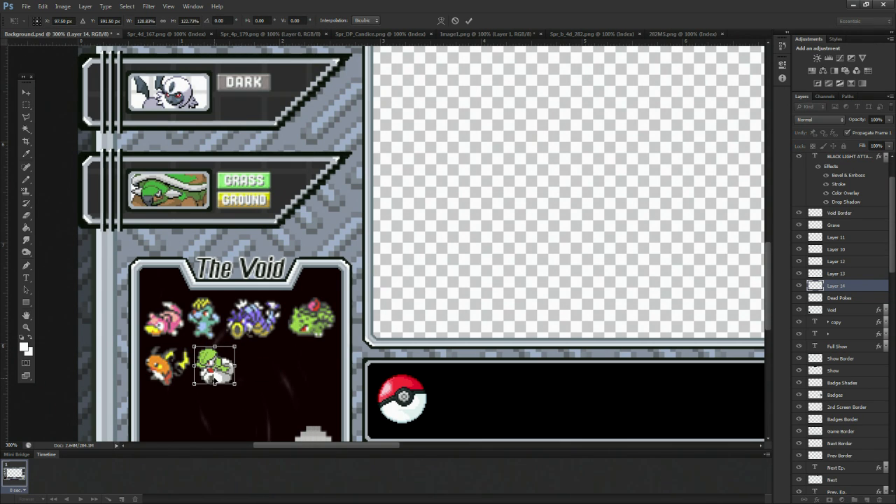
{"action": "key", "text": "Return"}
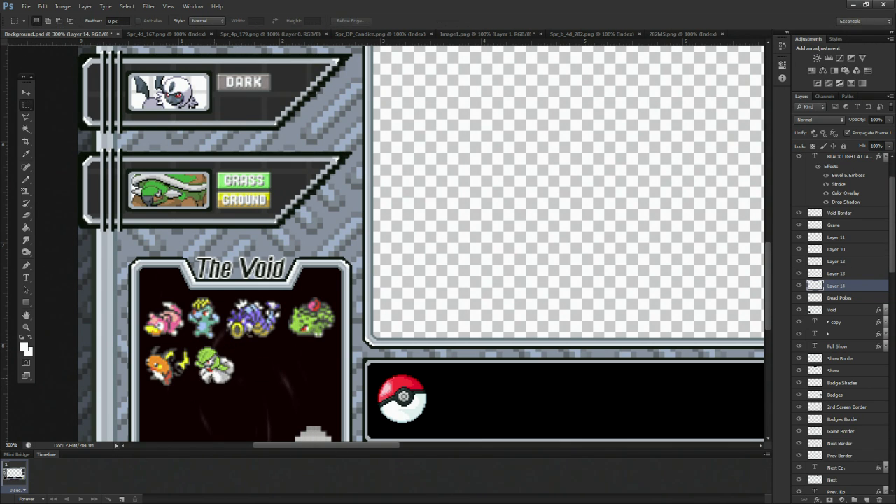
{"action": "left_click", "coordinate": [25, 94]}
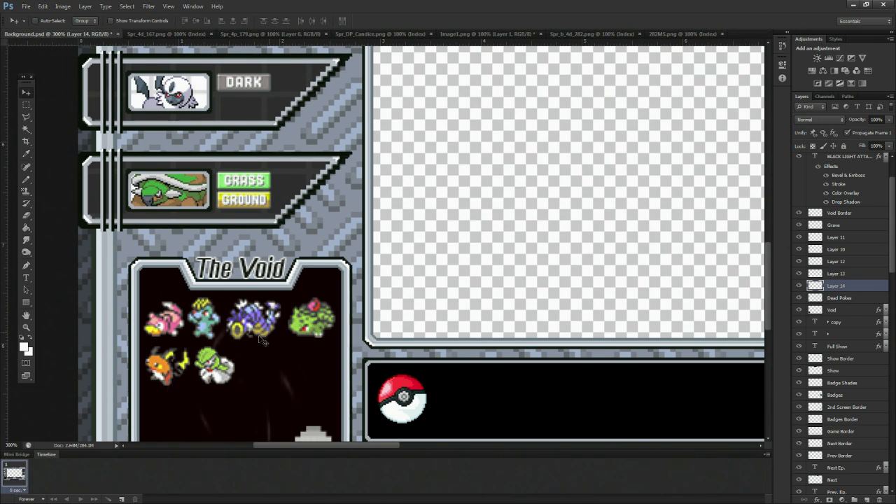
{"action": "left_click_drag", "start_coordinate": [221, 373], "coordinate": [223, 373]}
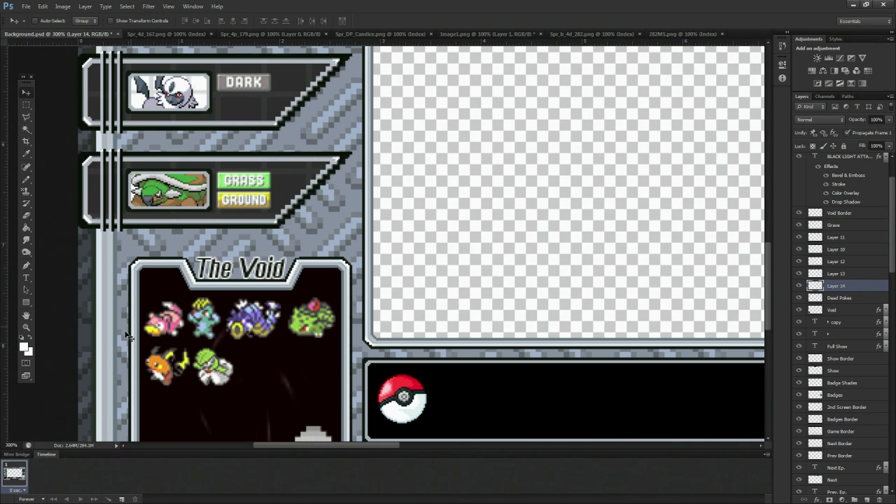
Start saving the background under a new name in the Platinum folder with PNG as the format
{"action": "left_click", "coordinate": [26, 327]}
{"action": "left_click_drag", "start_coordinate": [517, 294], "coordinate": [488, 275]}
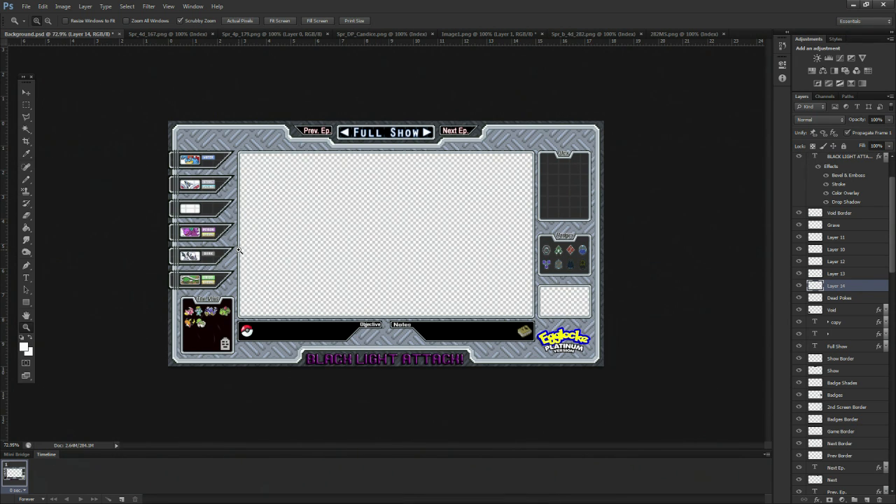
{"action": "left_click", "coordinate": [25, 6]}
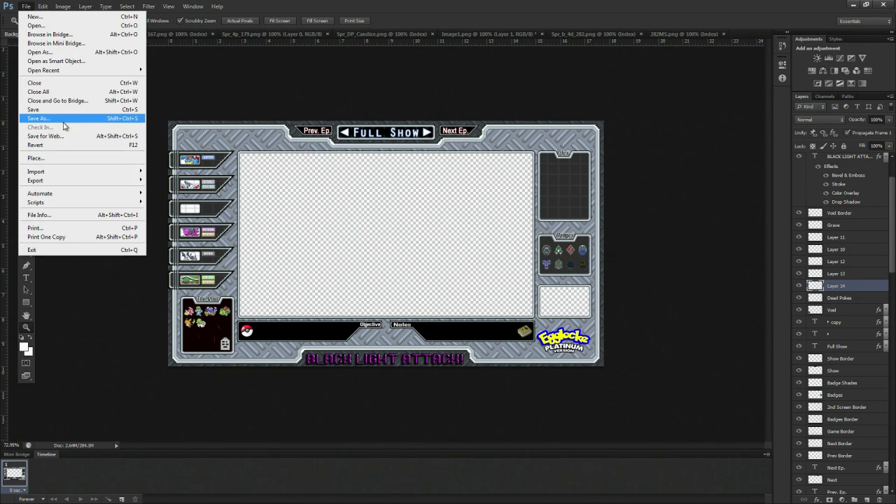
{"action": "left_click", "coordinate": [66, 124]}
{"action": "left_click", "coordinate": [304, 328]}
{"action": "left_click", "coordinate": [322, 426]}
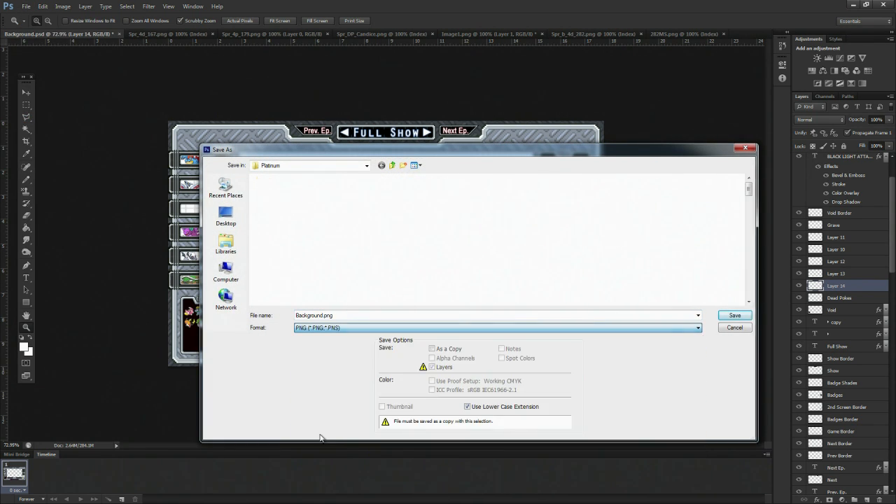
Name the file Background Team 42 and save it with smallest compression and no interlacing
{"action": "left_click", "coordinate": [521, 276]}
{"action": "scroll", "coordinate": [545, 298], "scroll_direction": "down", "scroll_amount": 3}
{"action": "scroll", "coordinate": [522, 281], "scroll_direction": "down", "scroll_amount": 3}
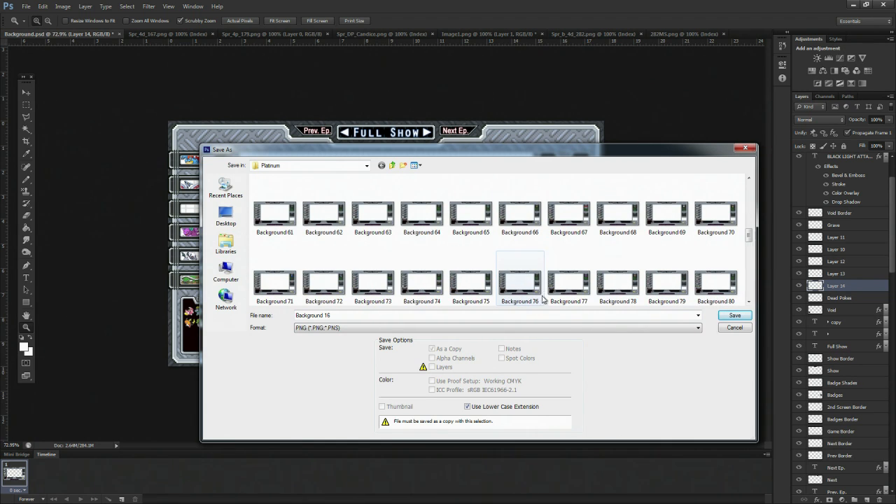
{"action": "scroll", "coordinate": [475, 264], "scroll_direction": "down", "scroll_amount": 5}
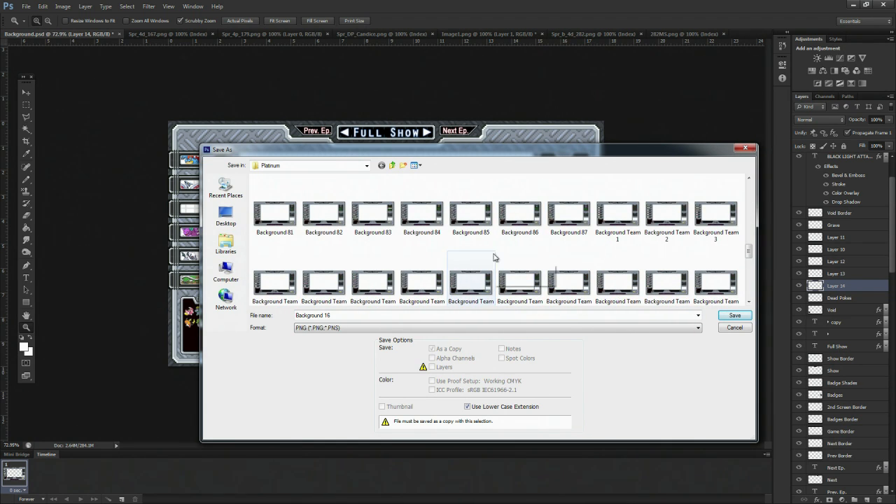
{"action": "scroll", "coordinate": [560, 223], "scroll_direction": "down", "scroll_amount": 2}
{"action": "left_click", "coordinate": [618, 214]}
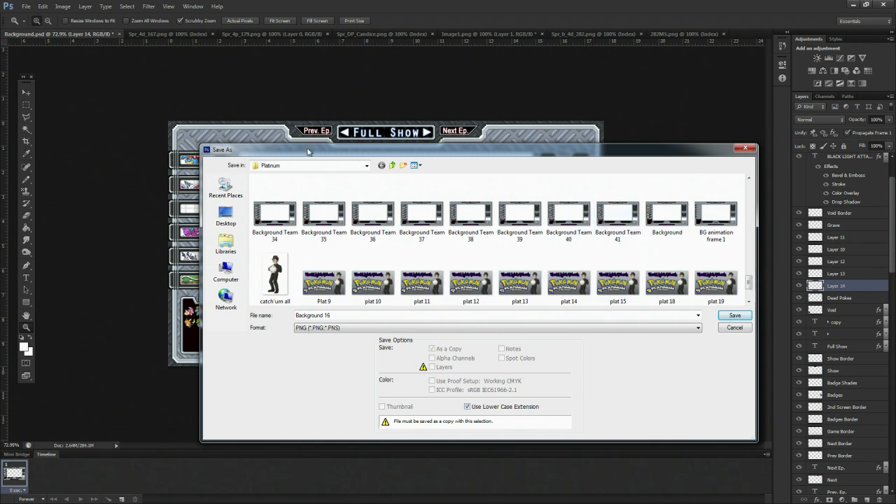
{"action": "left_click_drag", "start_coordinate": [360, 317], "coordinate": [339, 316]}
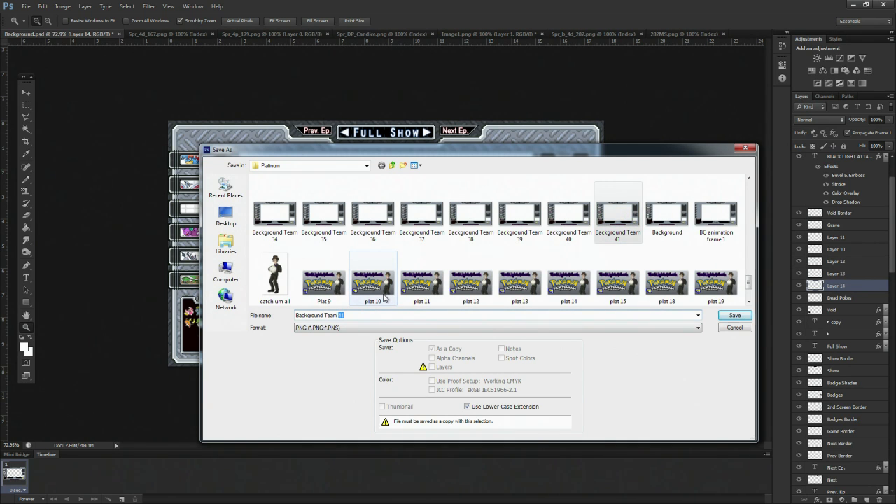
{"action": "type", "text": "42"}
{"action": "key", "text": "Return"}
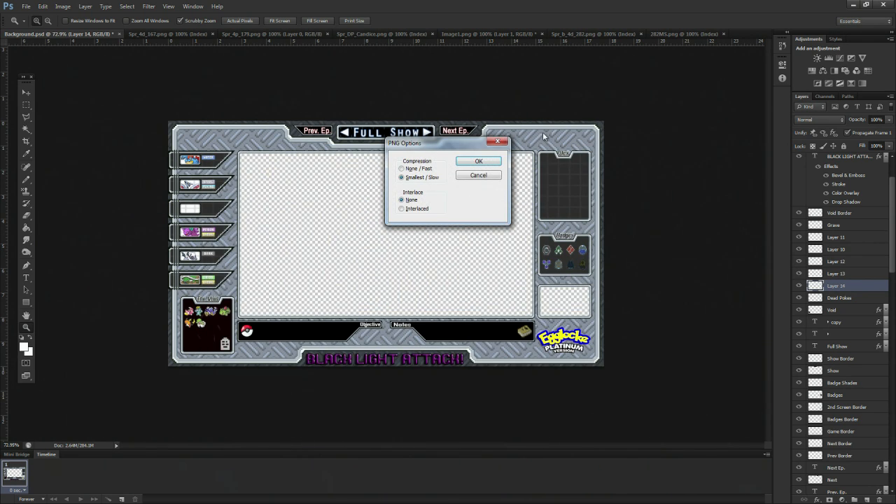
{"action": "left_click", "coordinate": [482, 160]}
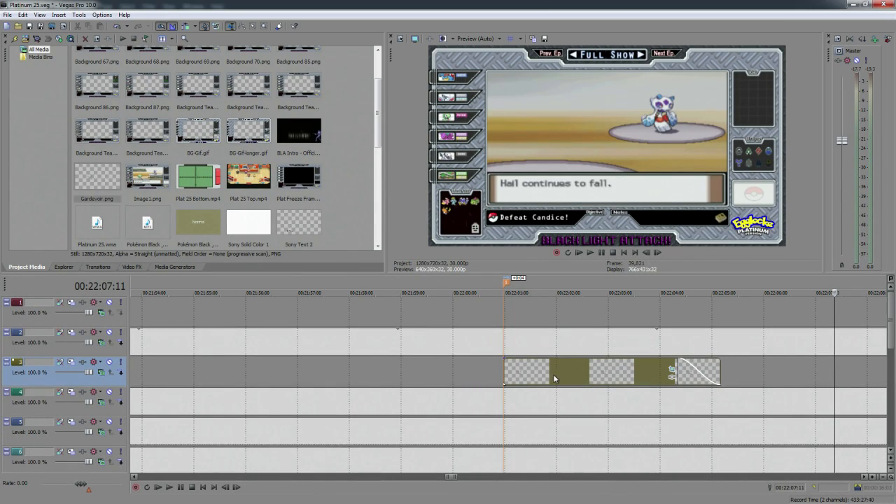
In Vegas Pro, split the background overlay on track 4 where the Gardevoir clip's fade-out ends and delete the section after the cut
{"action": "left_click", "coordinate": [547, 367]}
{"action": "left_click", "coordinate": [679, 340]}
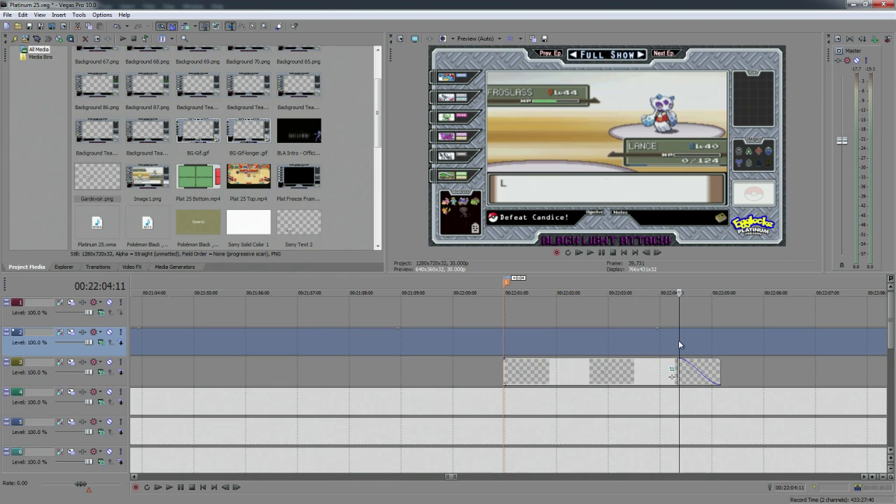
{"action": "left_click", "coordinate": [705, 341]}
{"action": "left_click", "coordinate": [719, 402]}
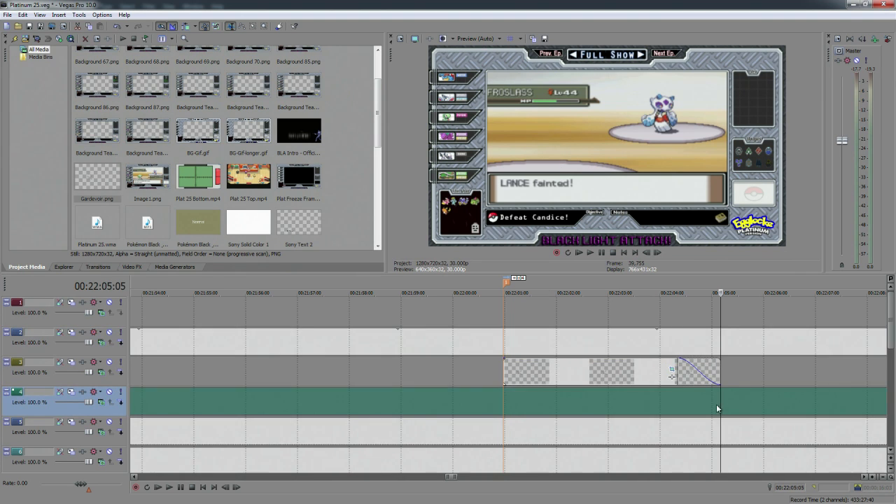
{"action": "scroll", "coordinate": [703, 401], "scroll_direction": "down", "scroll_amount": 4}
{"action": "scroll", "coordinate": [699, 400], "scroll_direction": "up", "scroll_amount": 1}
{"action": "scroll", "coordinate": [586, 404], "scroll_direction": "up", "scroll_amount": 3}
{"action": "left_click", "coordinate": [586, 405]}
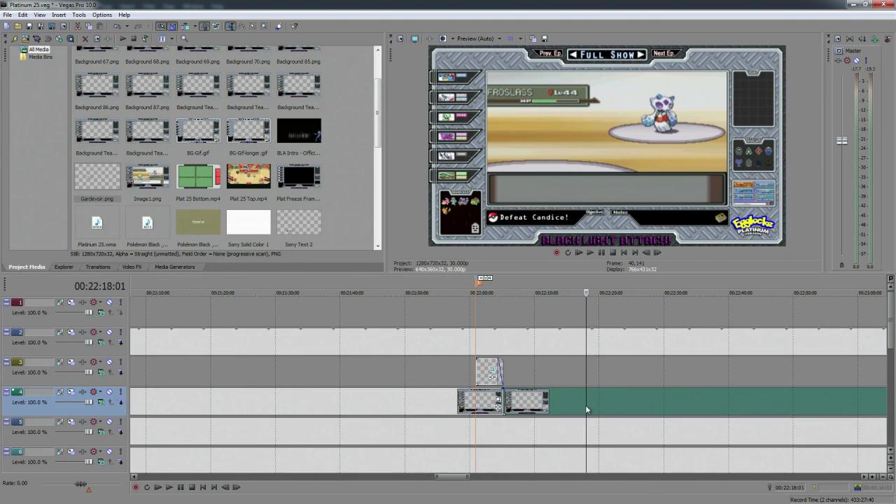
{"action": "key", "text": "Delete"}
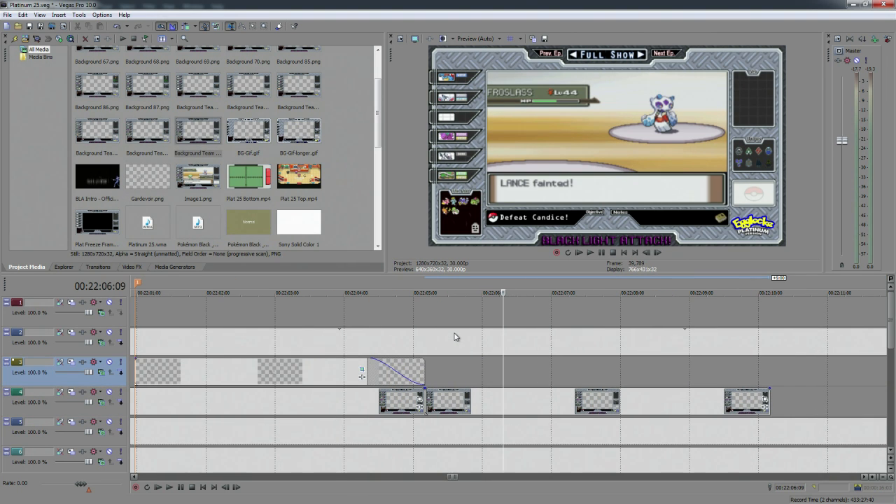
{"action": "scroll", "coordinate": [455, 337], "scroll_direction": "up", "scroll_amount": 2}
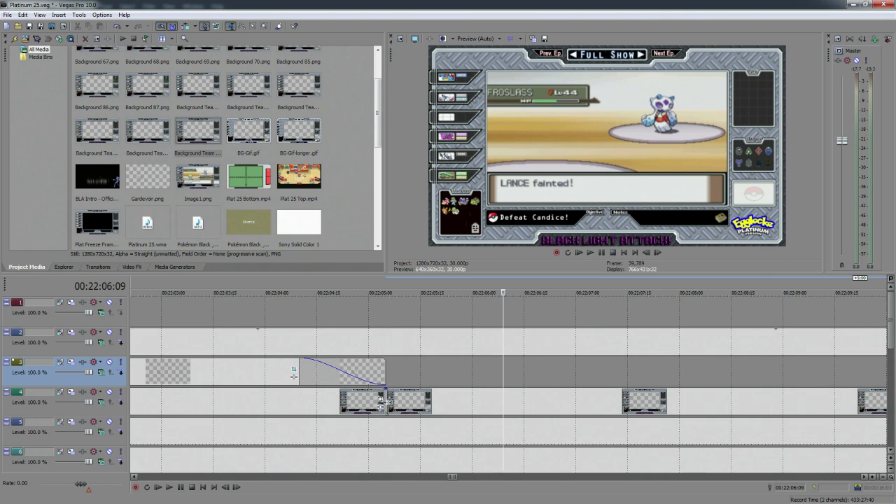
Overlap the two backgrounds on track 4 by 10 frames and apply the Seven Horizontal Blinds transition to the crossfade
{"action": "left_click", "coordinate": [387, 402]}
{"action": "scroll", "coordinate": [431, 425], "scroll_direction": "up", "scroll_amount": 2}
{"action": "left_click_drag", "start_coordinate": [498, 401], "coordinate": [641, 413]}
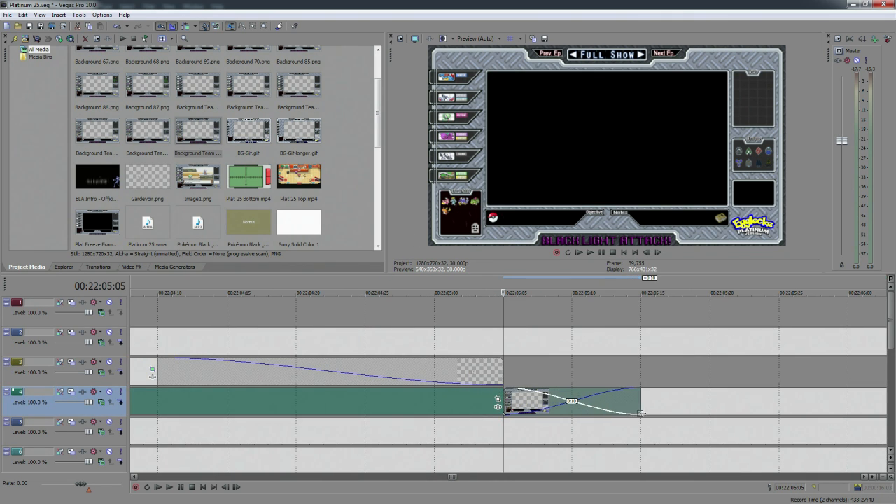
{"action": "left_click", "coordinate": [98, 267]}
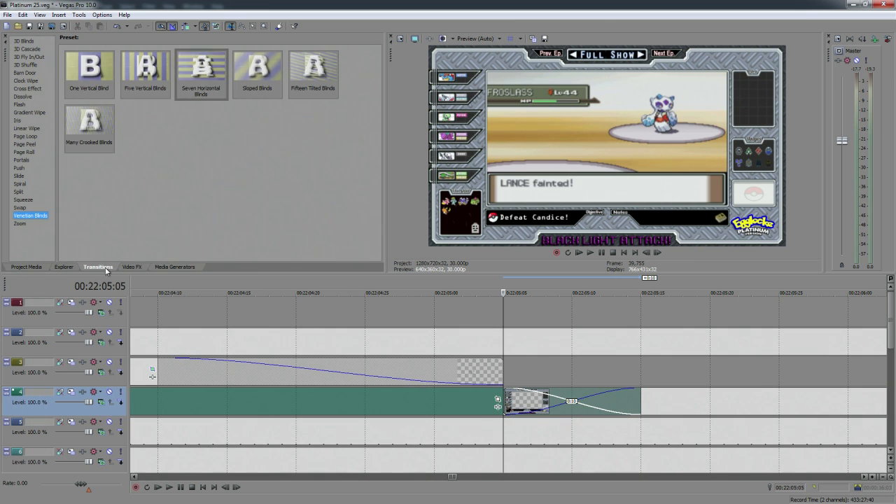
{"action": "left_click_drag", "start_coordinate": [201, 75], "coordinate": [568, 404]}
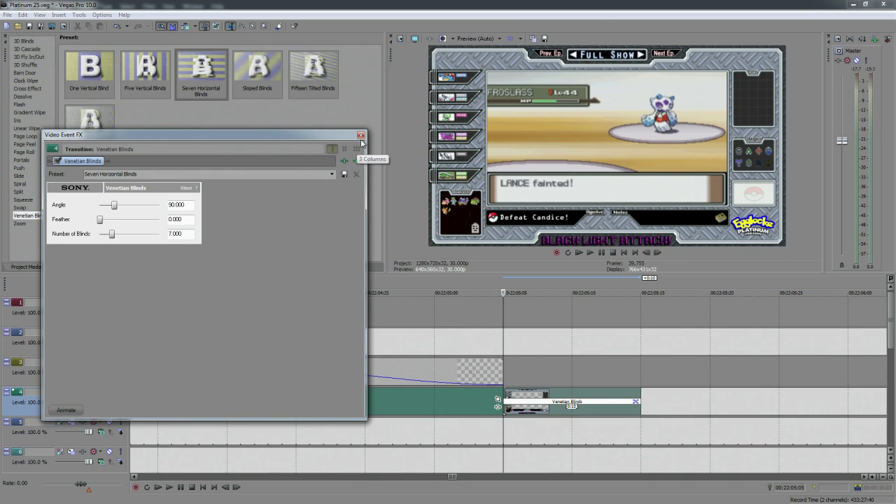
{"action": "left_click", "coordinate": [362, 135]}
Play back the Gardevoir clip and the background change from the start of the clip on track 3
{"action": "scroll", "coordinate": [519, 297], "scroll_direction": "down", "scroll_amount": 5}
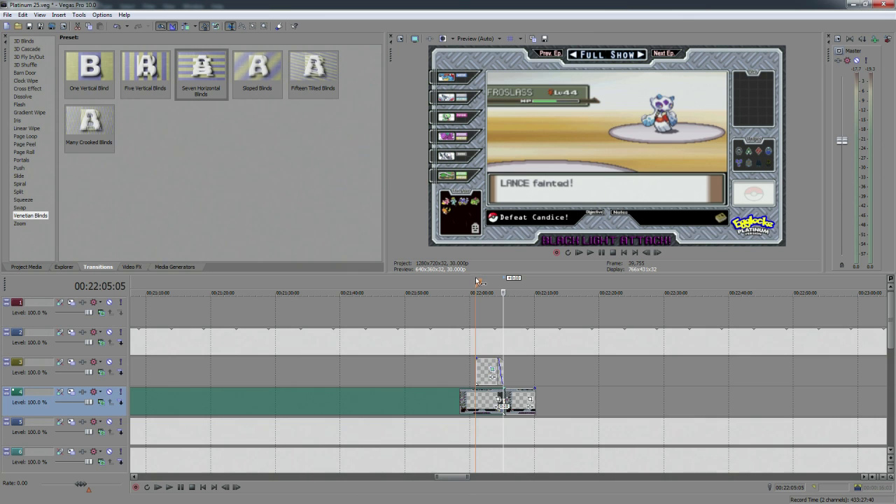
{"action": "left_click", "coordinate": [478, 282]}
{"action": "key", "text": "space"}
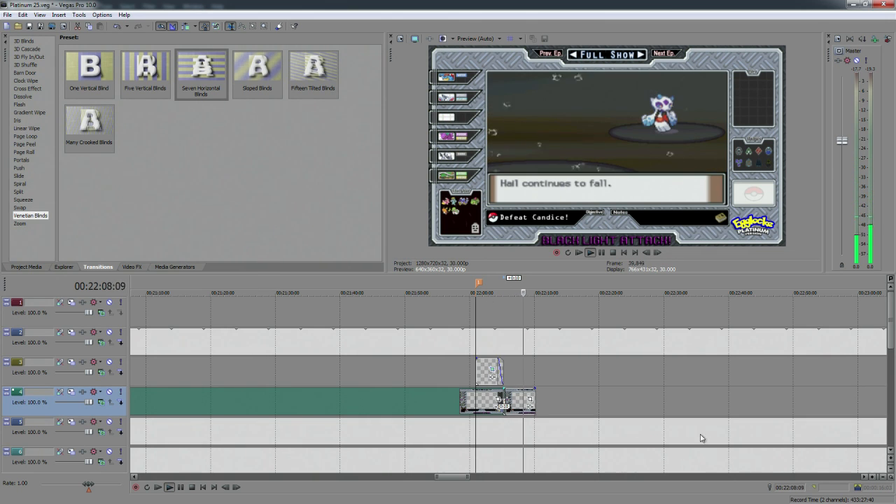
Extend the new background overlay on track 4 onward across the rest of the Candice battle
{"action": "key", "text": "ctrl+v"}
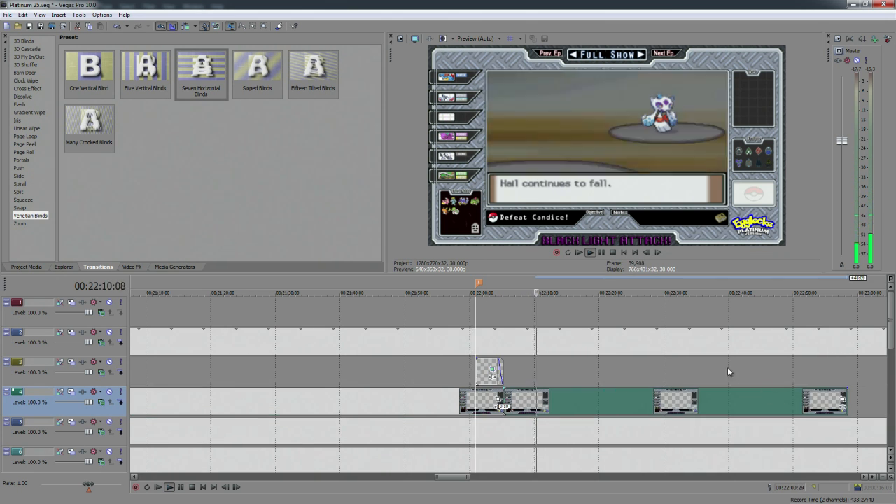
{"action": "scroll", "coordinate": [726, 374], "scroll_direction": "down", "scroll_amount": 6}
{"action": "scroll", "coordinate": [711, 383], "scroll_direction": "up", "scroll_amount": 5}
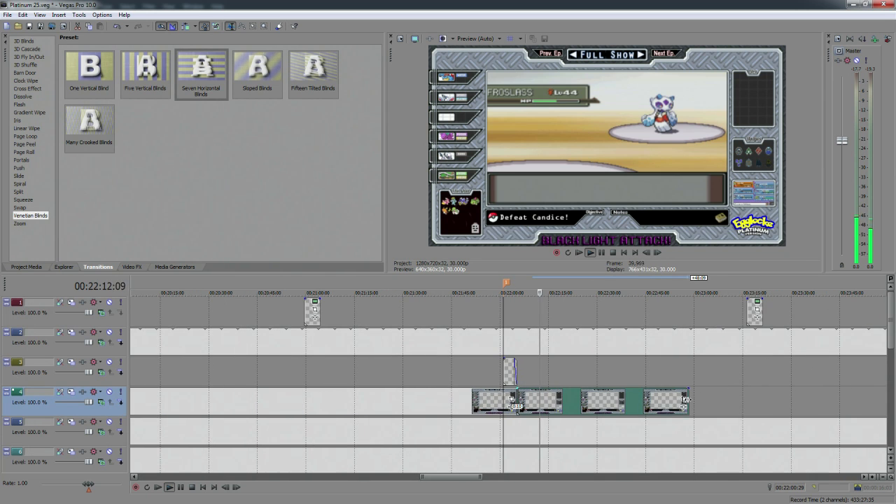
{"action": "scroll", "coordinate": [517, 401], "scroll_direction": "down", "scroll_amount": 4}
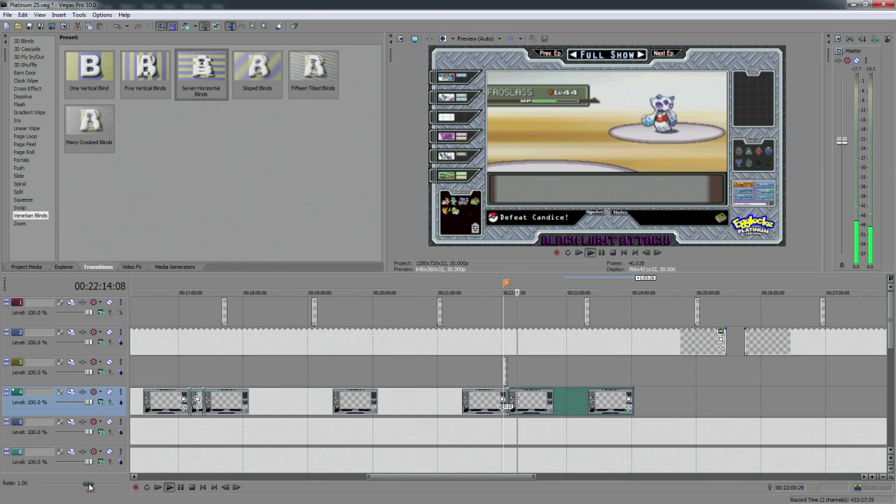
Scrub ahead to where Linebeck faints from Froslass's attack and add a marker there, at about 24:01
{"action": "left_click_drag", "start_coordinate": [89, 485], "coordinate": [122, 494]}
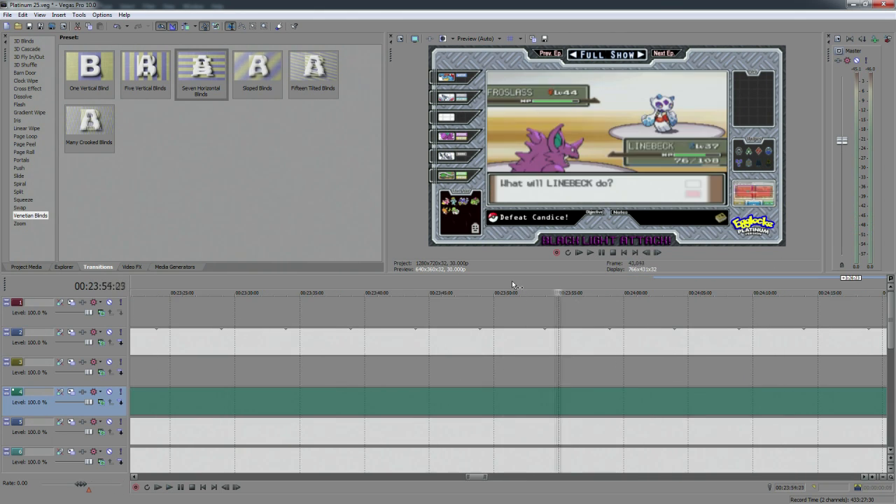
{"action": "scroll", "coordinate": [514, 282], "scroll_direction": "down", "scroll_amount": 3}
{"action": "left_click", "coordinate": [516, 283]}
{"action": "scroll", "coordinate": [518, 283], "scroll_direction": "up", "scroll_amount": 4}
{"action": "key", "text": "m"}
{"action": "scroll", "coordinate": [519, 285], "scroll_direction": "down", "scroll_amount": 10}
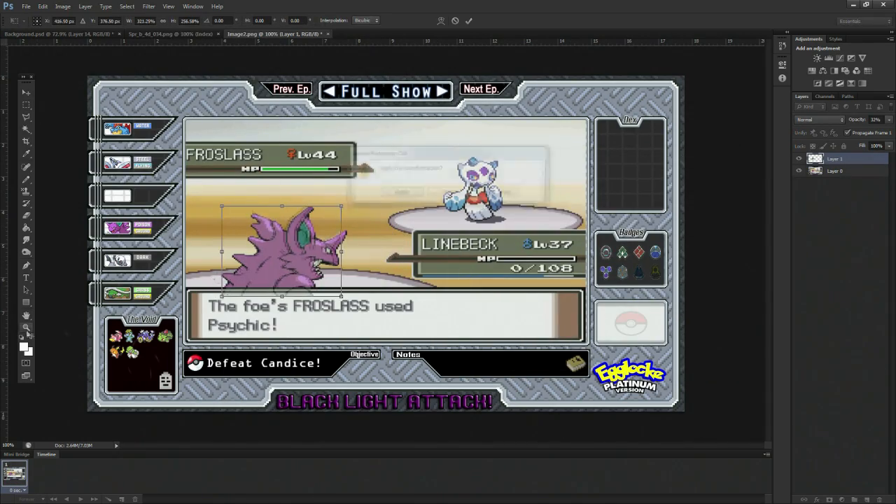
In Vegas Pro, apply the Seven Horizontal Blinds transition to the track 4 background crossfade where the Nidoking clip ends
{"action": "scroll", "coordinate": [280, 245], "scroll_direction": "up", "scroll_amount": 5}
{"action": "scroll", "coordinate": [280, 245], "scroll_direction": "down", "scroll_amount": 6}
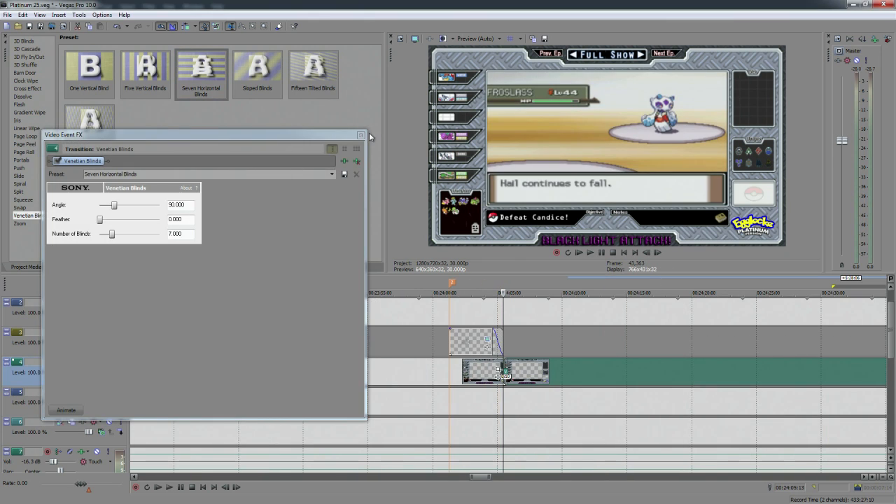
{"action": "left_click", "coordinate": [362, 136]}
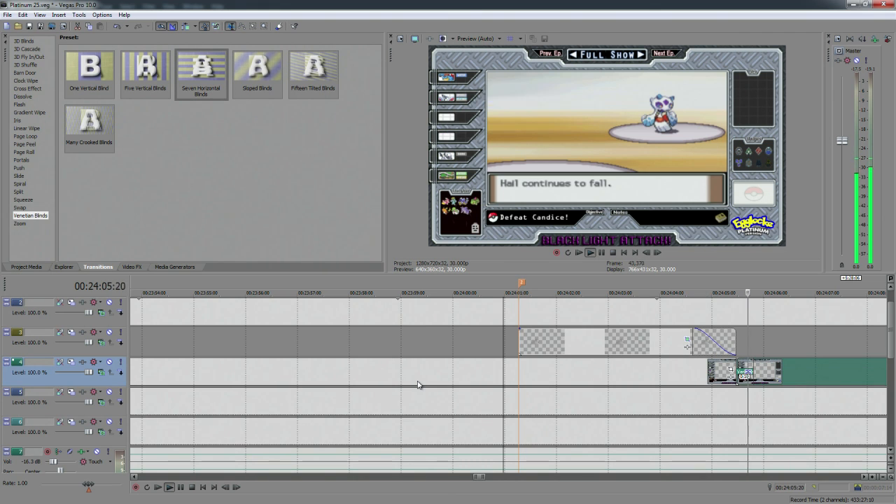
Extend the newest background overlay on track 4 to the end of the episode's footage
{"action": "scroll", "coordinate": [576, 406], "scroll_direction": "down", "scroll_amount": 6}
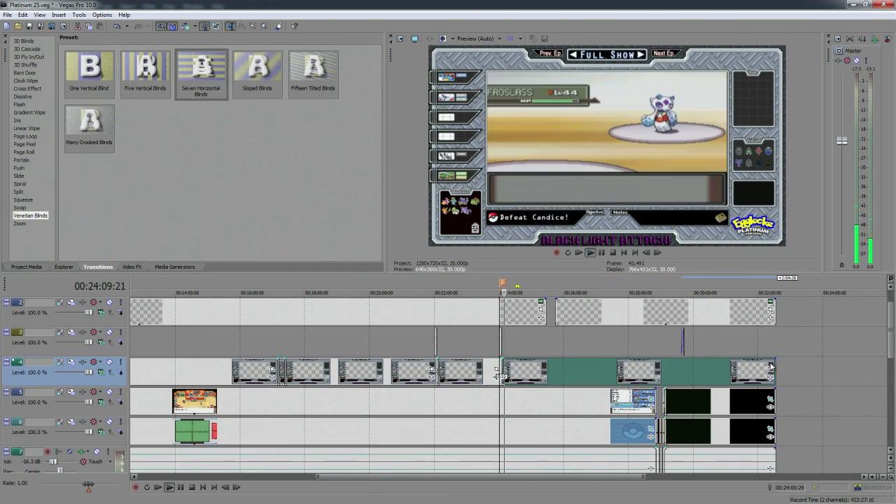
{"action": "scroll", "coordinate": [764, 368], "scroll_direction": "down", "scroll_amount": 4}
{"action": "scroll", "coordinate": [764, 364], "scroll_direction": "up", "scroll_amount": 4}
{"action": "scroll", "coordinate": [656, 388], "scroll_direction": "up", "scroll_amount": 2}
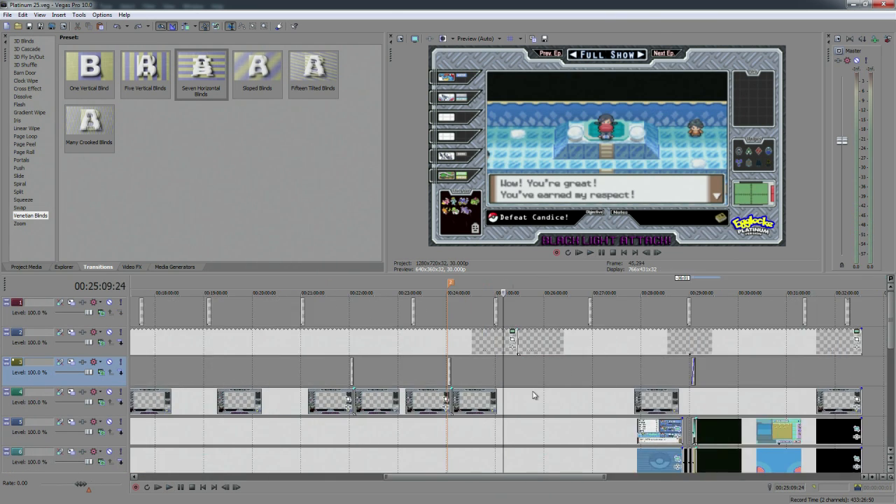
Move the Icicle Badge animation clips on track 3 from about 29:02 back to about 27:00
{"action": "scroll", "coordinate": [690, 326], "scroll_direction": "down", "scroll_amount": 2}
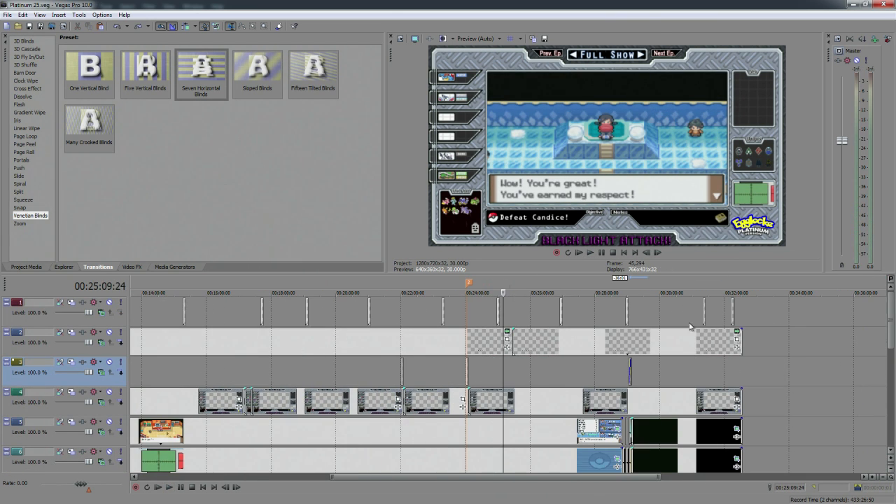
{"action": "scroll", "coordinate": [626, 285], "scroll_direction": "up", "scroll_amount": 2}
{"action": "scroll", "coordinate": [654, 356], "scroll_direction": "down", "scroll_amount": 3}
{"action": "scroll", "coordinate": [608, 293], "scroll_direction": "up", "scroll_amount": 1}
{"action": "left_click", "coordinate": [631, 286]}
{"action": "scroll", "coordinate": [658, 358], "scroll_direction": "up", "scroll_amount": 6}
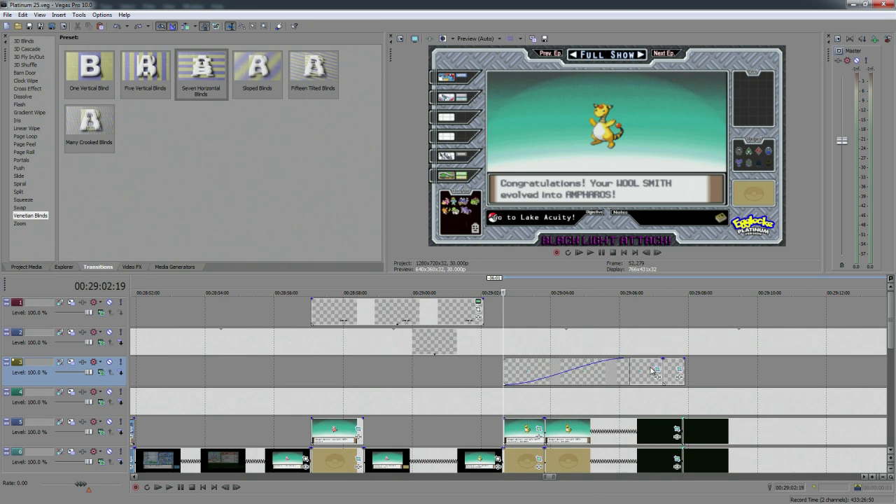
{"action": "scroll", "coordinate": [617, 366], "scroll_direction": "down", "scroll_amount": 6}
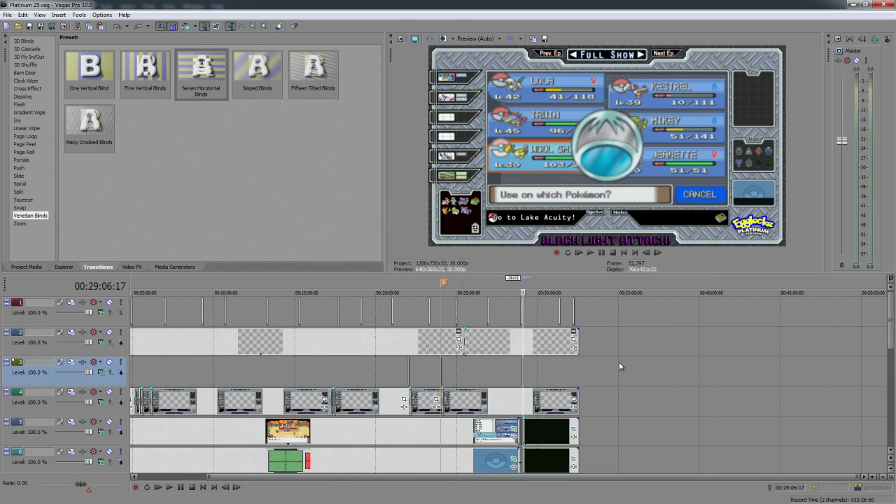
{"action": "scroll", "coordinate": [609, 384], "scroll_direction": "up", "scroll_amount": 5}
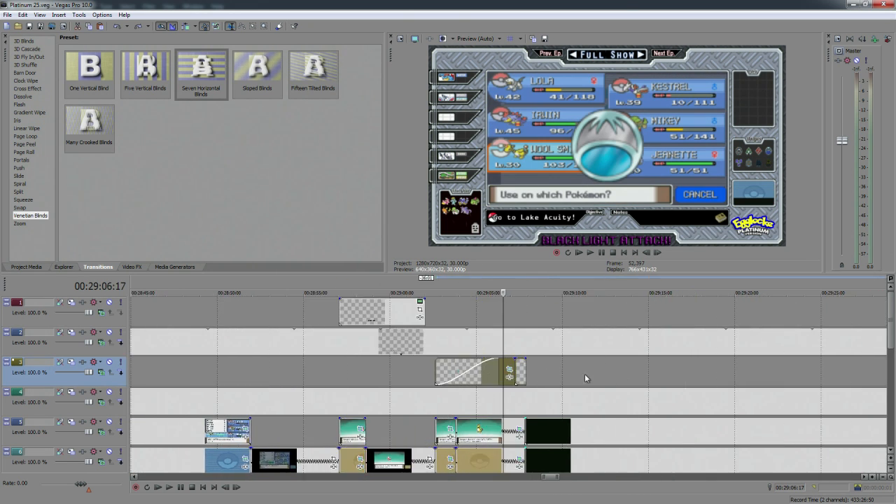
{"action": "left_click", "coordinate": [507, 384]}
{"action": "mouse_move", "coordinate": [507, 382]}
{"action": "left_mouse_down"}
{"action": "mouse_move", "coordinate": [478, 380]}
{"action": "mouse_move", "coordinate": [503, 379]}
{"action": "left_mouse_up"}
{"action": "left_click", "coordinate": [504, 383]}
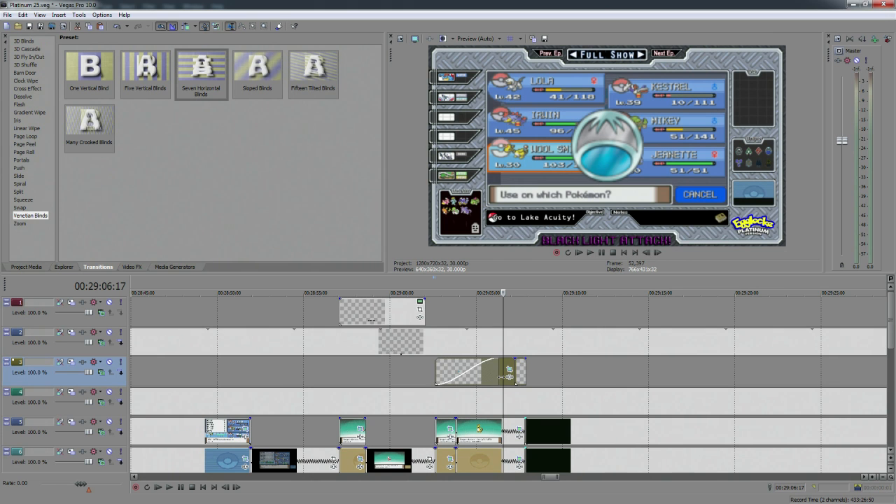
{"action": "mouse_move", "coordinate": [502, 381]}
{"action": "left_mouse_down"}
{"action": "mouse_move", "coordinate": [140, 378]}
{"action": "mouse_move", "coordinate": [50, 361]}
{"action": "mouse_move", "coordinate": [285, 386]}
{"action": "mouse_move", "coordinate": [494, 365]}
{"action": "left_mouse_up"}
{"action": "scroll", "coordinate": [495, 366], "scroll_direction": "down", "scroll_amount": 5}
{"action": "scroll", "coordinate": [494, 361], "scroll_direction": "down", "scroll_amount": 5}
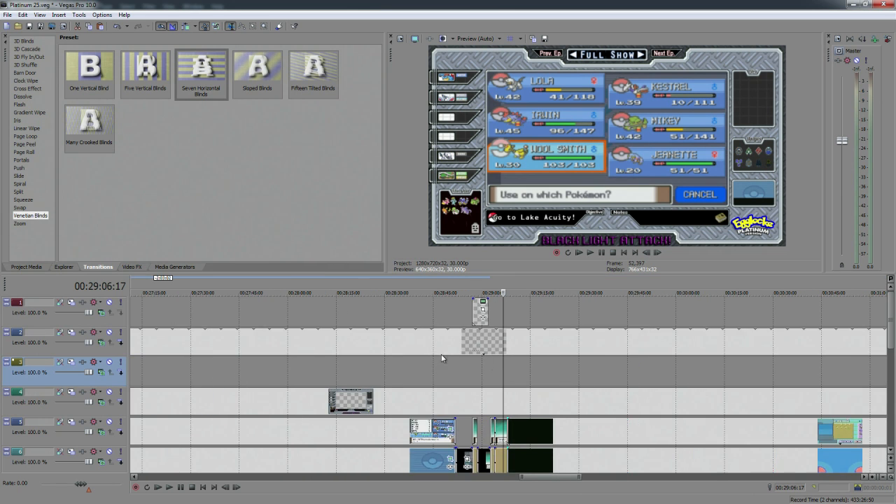
Play through the footage after Candice's defeat up to the dialogue where the Icicle Badge is received
{"action": "left_click", "coordinate": [398, 285]}
{"action": "scroll", "coordinate": [398, 285], "scroll_direction": "up", "scroll_amount": 5}
{"action": "key", "text": "space"}
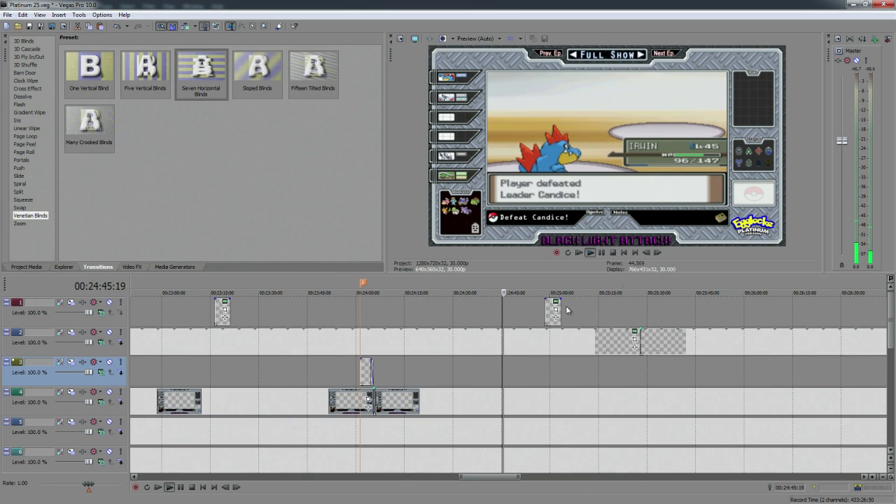
{"action": "left_click", "coordinate": [528, 283]}
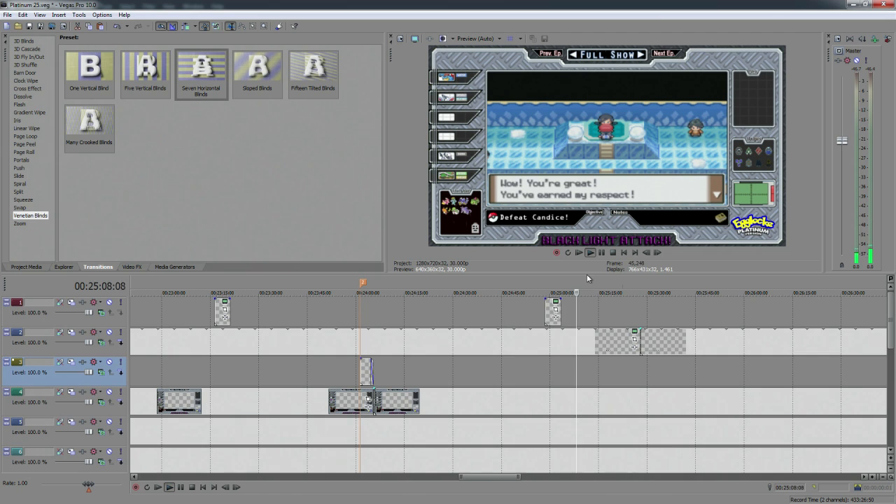
{"action": "left_click", "coordinate": [606, 281]}
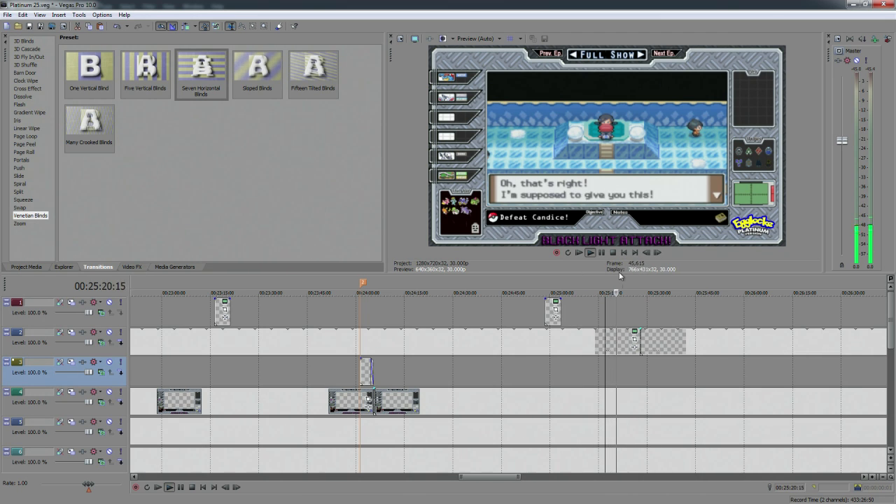
{"action": "key", "text": "Return"}
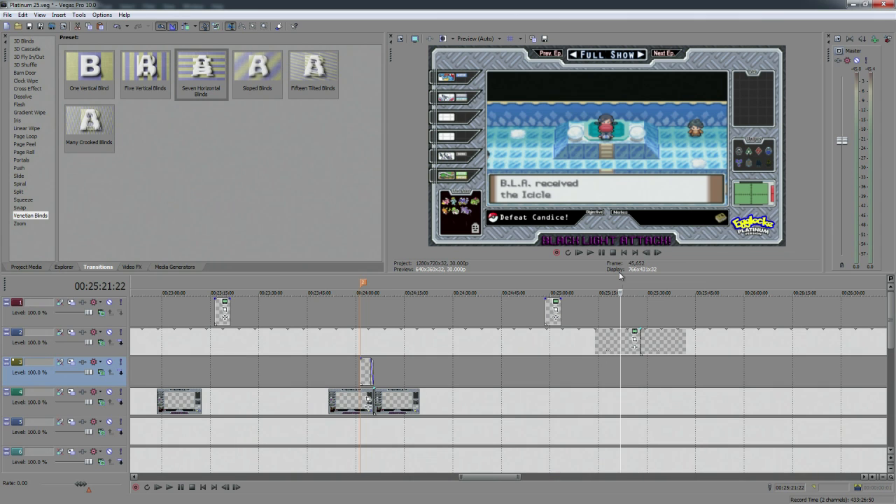
Step to the frame at 25:22:04 where the Icicle Badge message is fully written and add a marker there
{"action": "key", "text": "Left"}
{"action": "key", "text": "Left"}
{"action": "key", "text": "Left"}
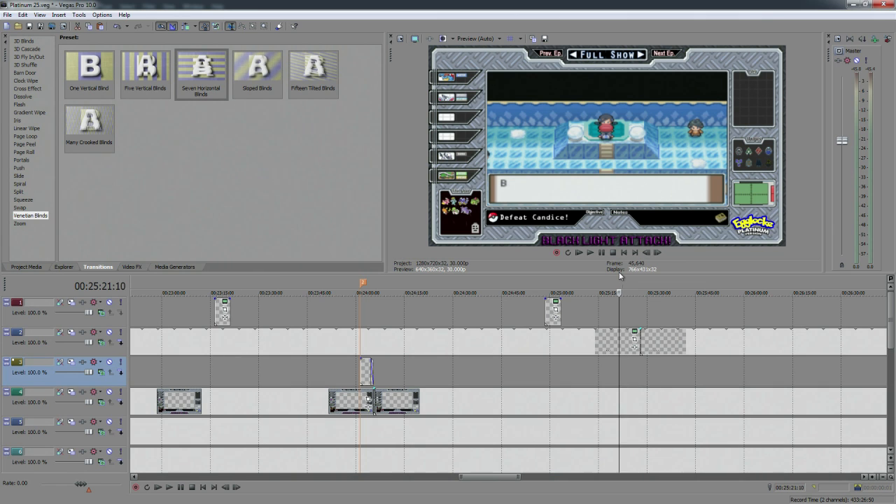
{"action": "key", "text": "space"}
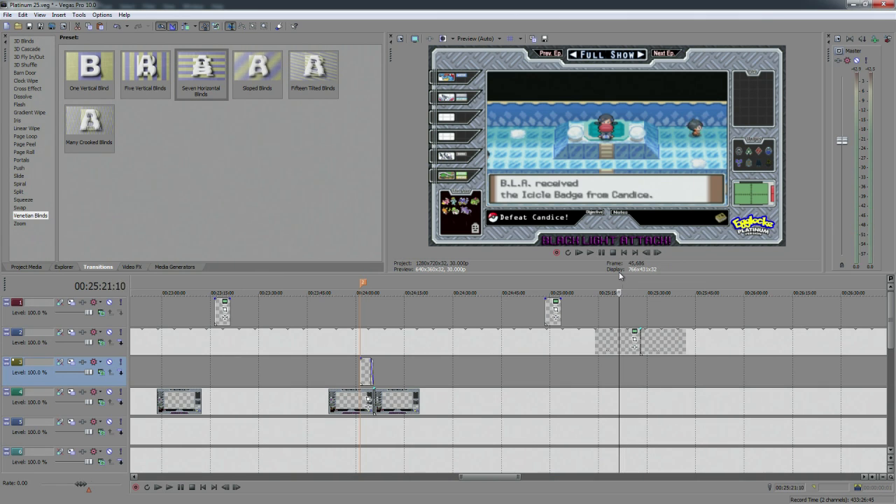
{"action": "key", "text": "Right"}
{"action": "key", "text": "Right"}
{"action": "key", "text": "space"}
{"action": "key", "text": "space"}
{"action": "key", "text": "Right"}
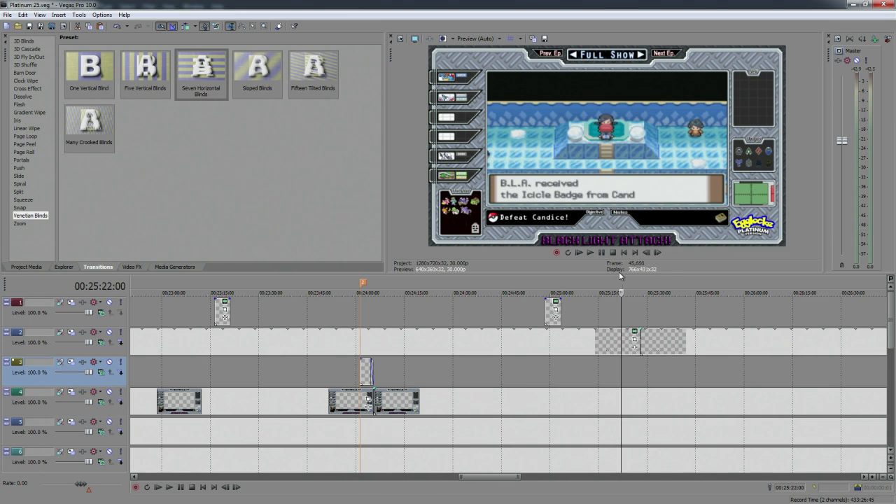
{"action": "key", "text": "space"}
{"action": "key", "text": "space"}
{"action": "key", "text": "Right"}
{"action": "key", "text": "m"}
Move the badge animation clips on track 3 from about 27:00 back to start at the 25:22:04 marker
{"action": "scroll", "coordinate": [621, 334], "scroll_direction": "down", "scroll_amount": 3}
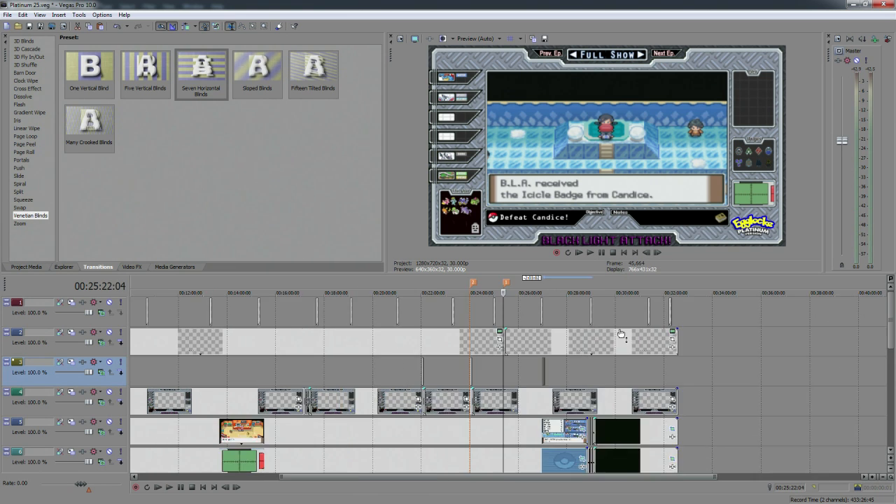
{"action": "scroll", "coordinate": [608, 362], "scroll_direction": "up", "scroll_amount": 3}
{"action": "left_click", "coordinate": [611, 376]}
{"action": "scroll", "coordinate": [611, 376], "scroll_direction": "up", "scroll_amount": 5}
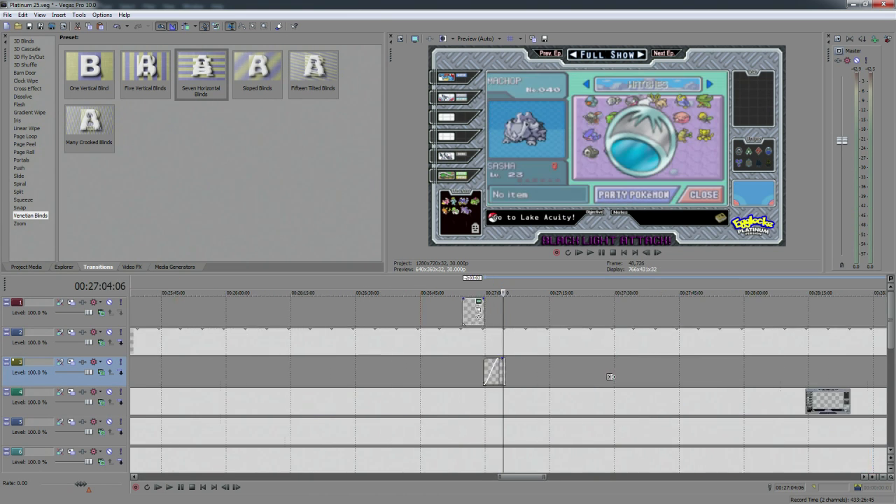
{"action": "left_click", "coordinate": [507, 378]}
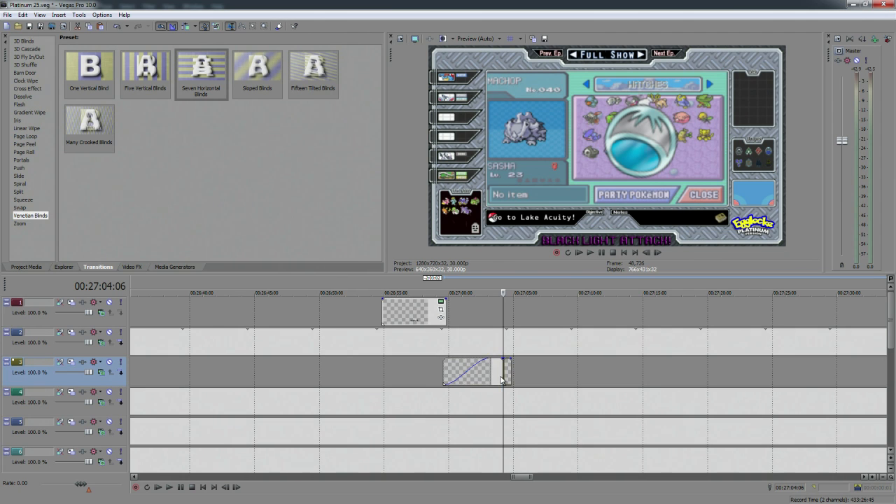
{"action": "mouse_move", "coordinate": [502, 381]}
{"action": "left_mouse_down"}
{"action": "mouse_move", "coordinate": [471, 380]}
{"action": "mouse_move", "coordinate": [498, 376]}
{"action": "left_mouse_up"}
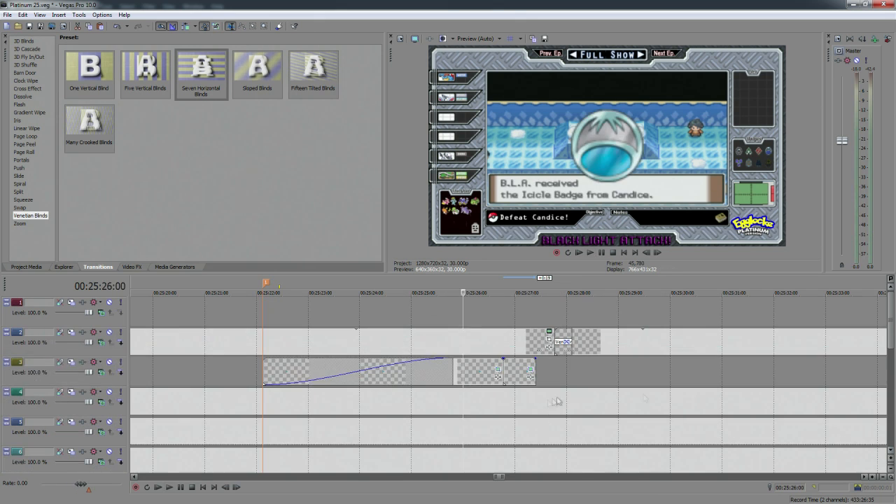
Play the end of the badge animation from 25:26:23 and look through the project media for the badge image
{"action": "left_click", "coordinate": [24, 270]}
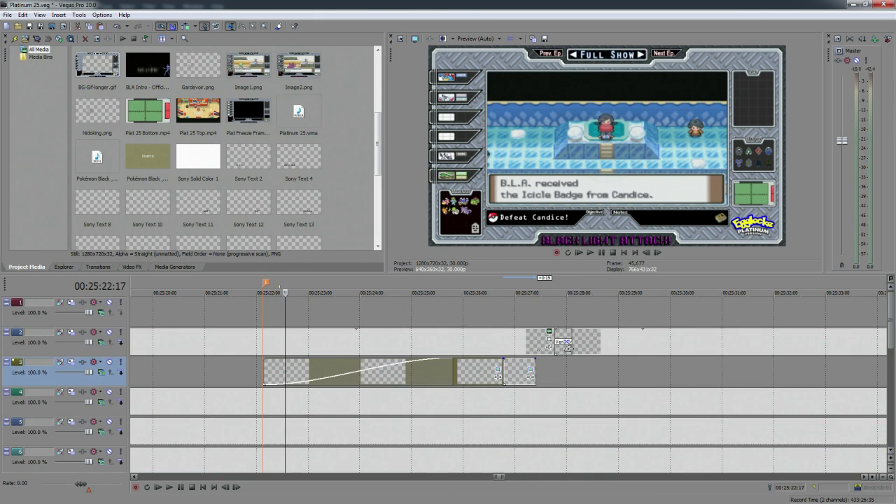
{"action": "left_click", "coordinate": [509, 371]}
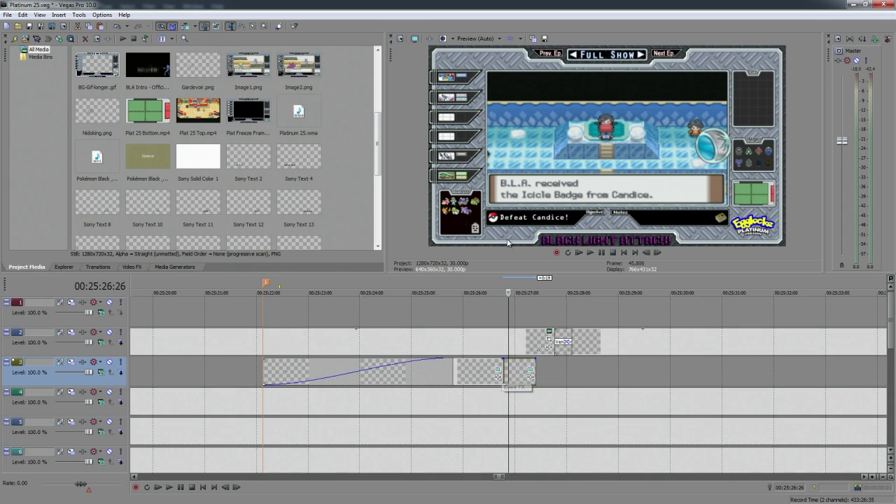
{"action": "left_click", "coordinate": [503, 285]}
{"action": "key", "text": "space"}
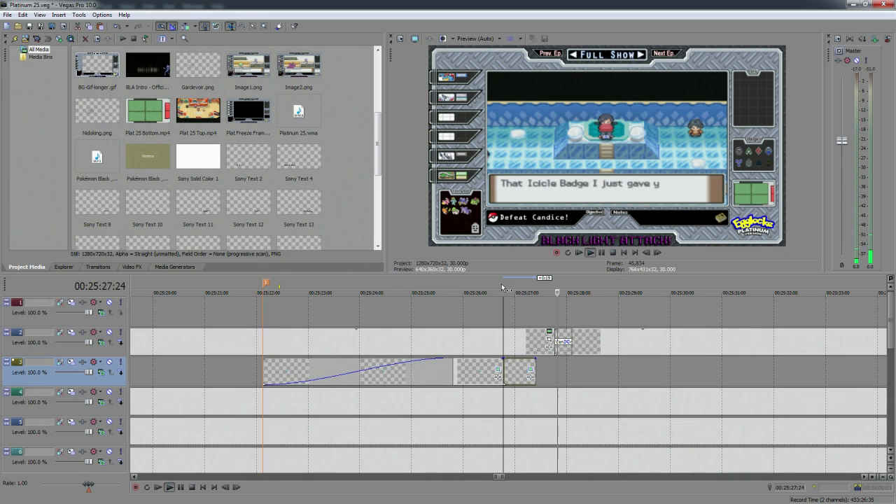
{"action": "key", "text": "space"}
{"action": "left_click_drag", "start_coordinate": [383, 152], "coordinate": [380, 231]}
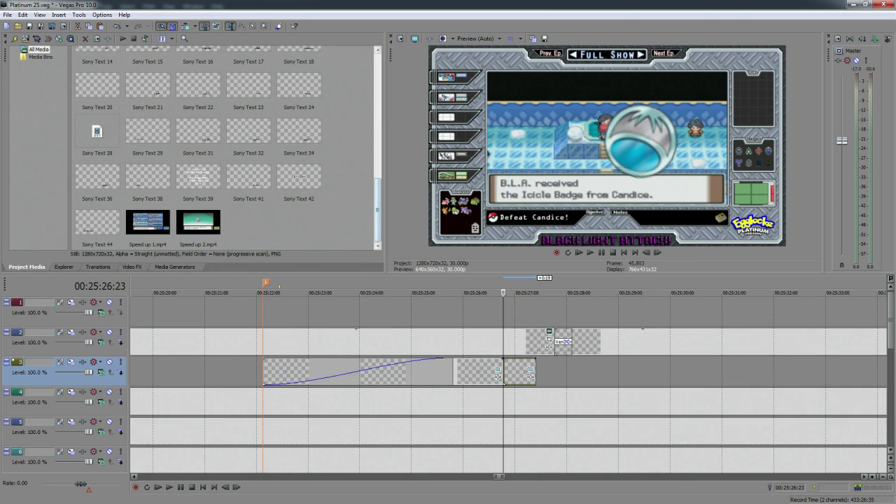
Switch to the browser and search Bulbapedia for badges
{"action": "key", "text": "alt+Tab"}
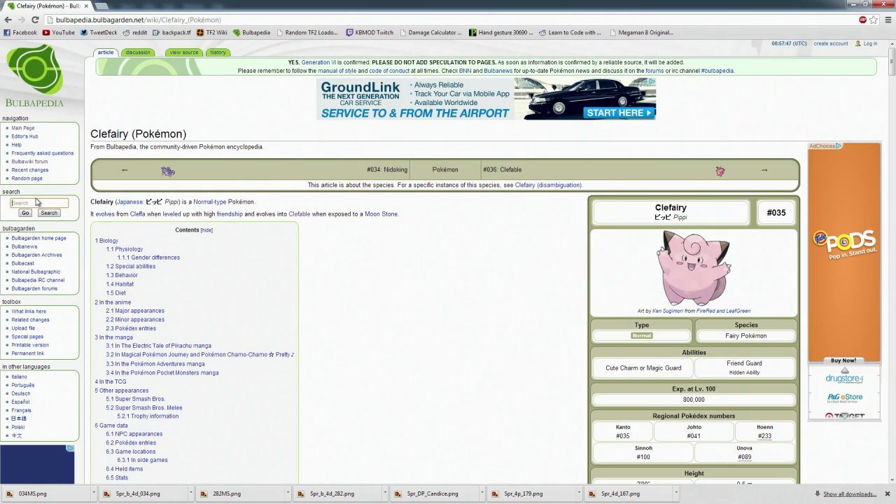
{"action": "type", "text": "bages"}
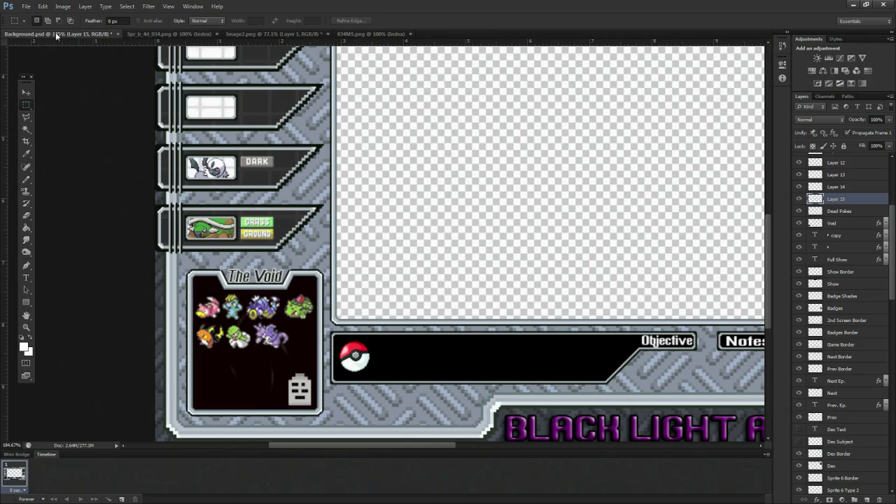
Switch to Photoshop and open 50px-Icicle_Badge.png from the Badges folder inside Sprites
{"action": "left_click", "coordinate": [26, 6]}
{"action": "left_click", "coordinate": [32, 33]}
{"action": "left_click", "coordinate": [28, 6]}
{"action": "left_click", "coordinate": [30, 6]}
{"action": "left_click", "coordinate": [29, 7]}
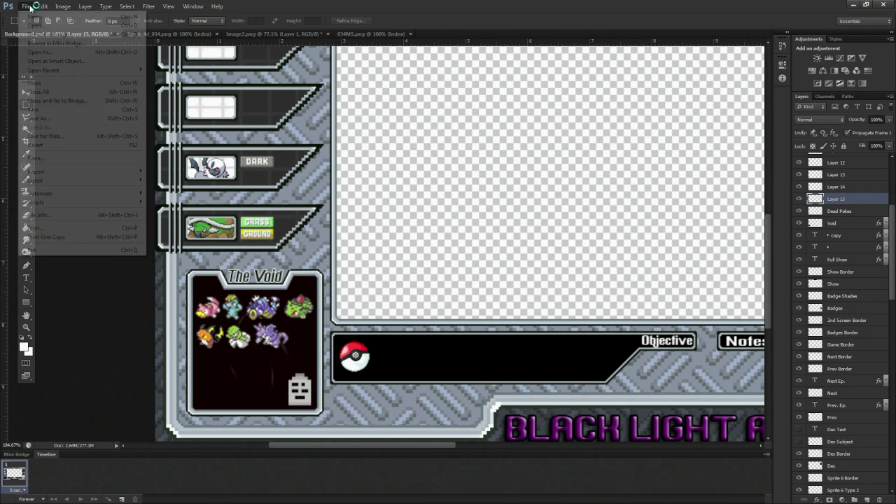
{"action": "left_click", "coordinate": [36, 25]}
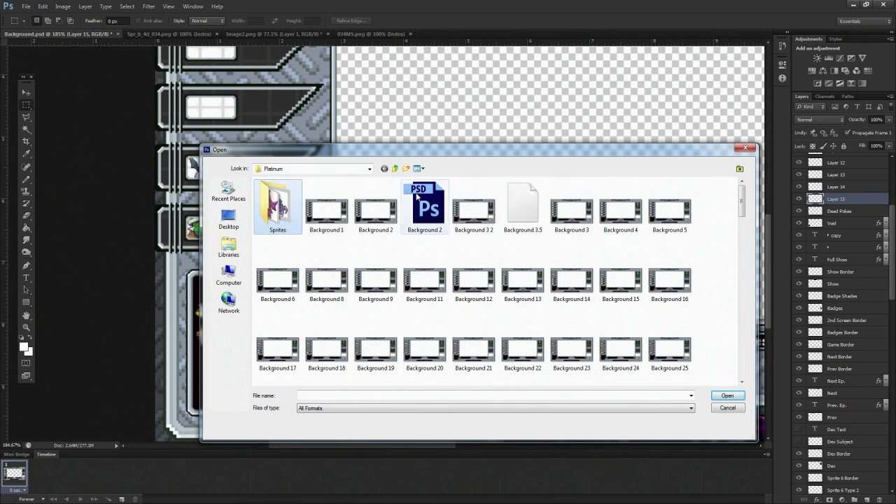
{"action": "left_click", "coordinate": [397, 171]}
{"action": "double_click", "coordinate": [375, 204]}
{"action": "double_click", "coordinate": [278, 206]}
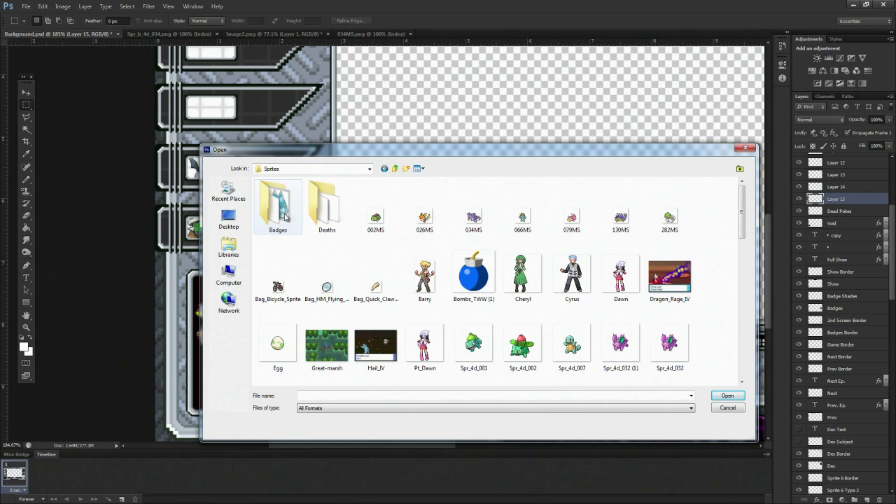
{"action": "double_click", "coordinate": [278, 207]}
{"action": "double_click", "coordinate": [425, 214]}
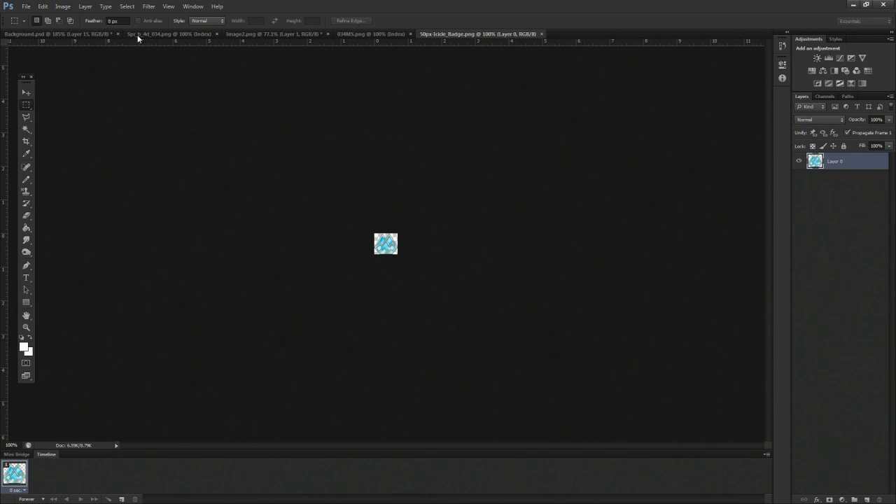
Enlarge the Icicle Badge image's canvas to 1280x720 with the badge centred and save it
{"action": "left_click", "coordinate": [41, 7]}
{"action": "mouse_move", "coordinate": [26, 6]}
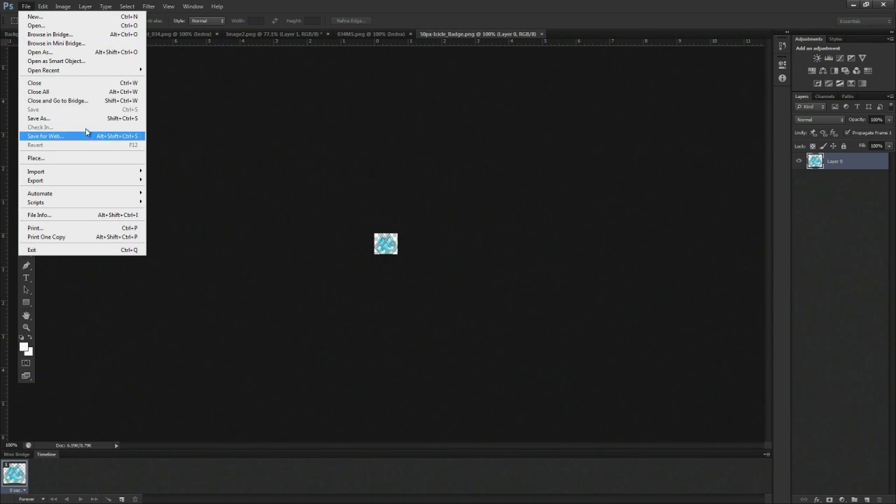
{"action": "mouse_move", "coordinate": [59, 10]}
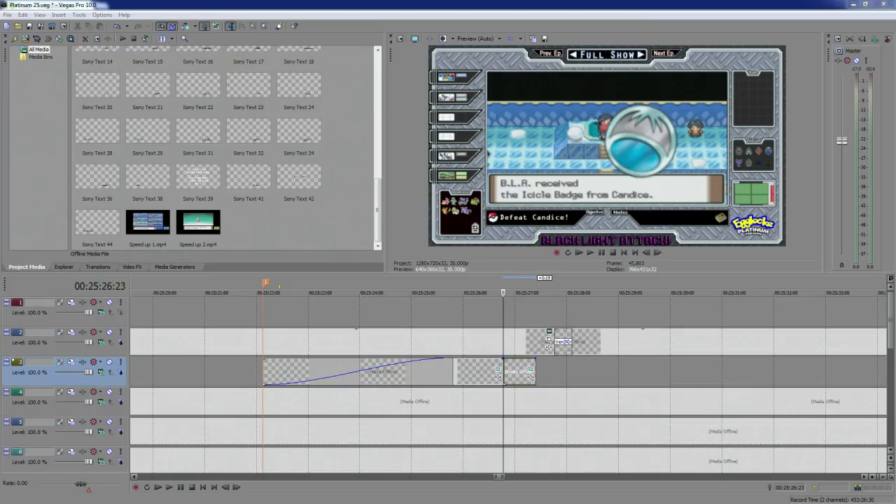
Switch to Vegas Pro, replace the old badge media with 50px-Icicle_Badge.png and play the animation from the 25:22:04 marker
{"action": "right_click", "coordinate": [79, 50]}
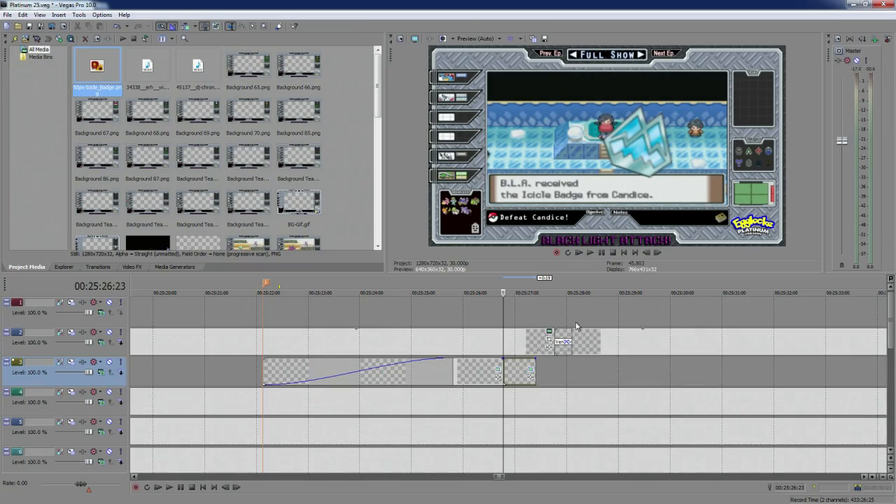
{"action": "left_click", "coordinate": [264, 284]}
{"action": "key", "text": "space"}
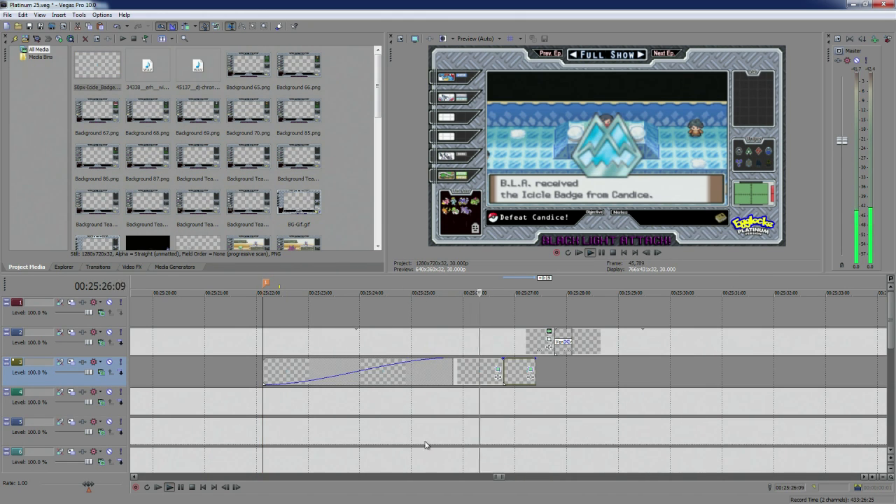
{"action": "key", "text": "space"}
Check the pan/crop framing of the track 3 badge clip that precedes the fly-off clip
{"action": "left_click", "coordinate": [476, 378]}
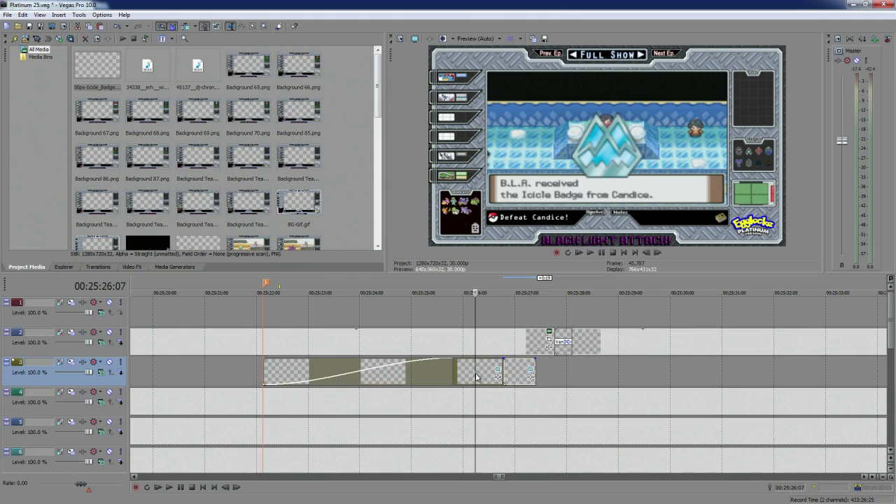
{"action": "left_click", "coordinate": [499, 369]}
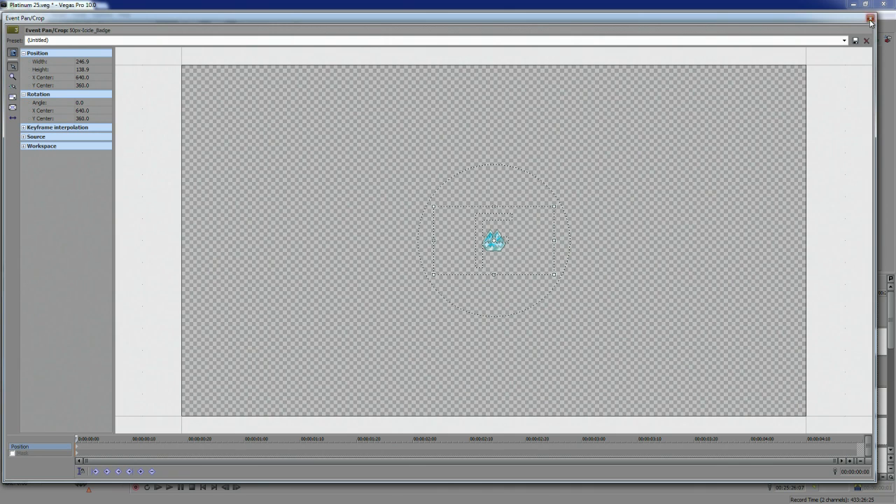
{"action": "left_click", "coordinate": [870, 19]}
{"action": "left_click", "coordinate": [481, 381]}
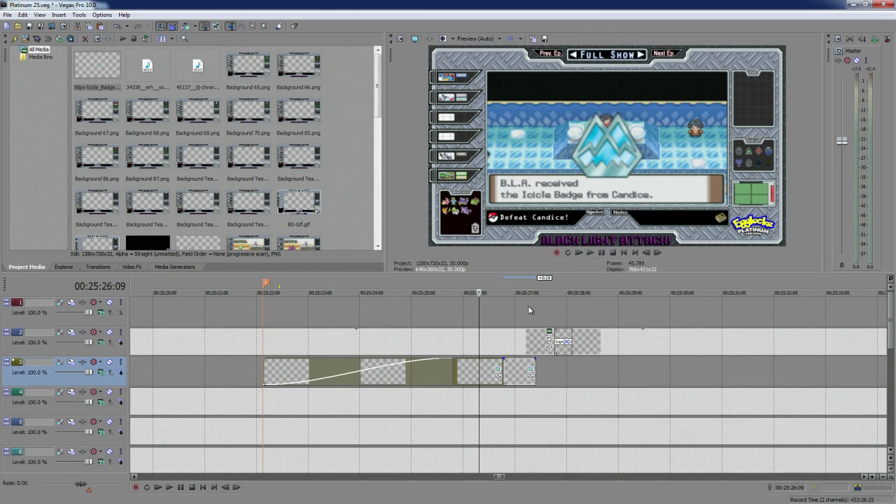
Reposition the badge at the 00:00:00:18 pan/crop keyframe of the fly-off clip onto the third slot in the overlay's lower badge row
{"action": "left_click", "coordinate": [516, 381]}
{"action": "scroll", "coordinate": [516, 380], "scroll_direction": "up", "scroll_amount": 4}
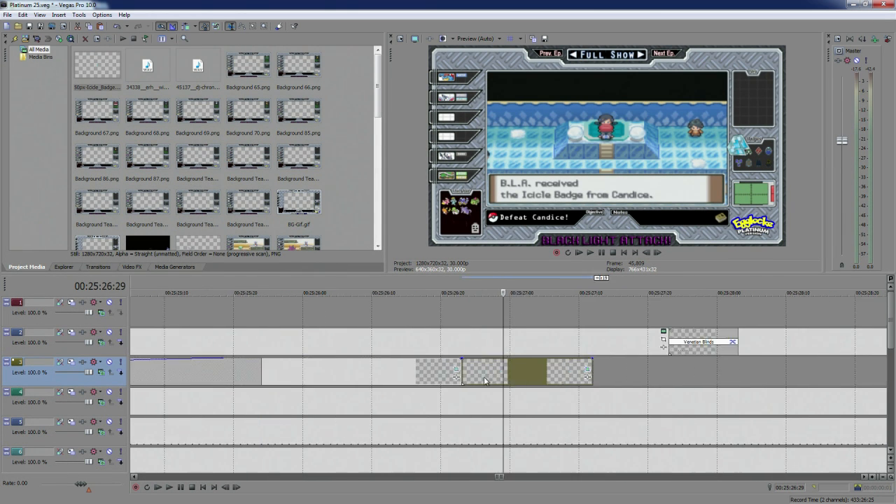
{"action": "left_click", "coordinate": [463, 375]}
{"action": "left_click", "coordinate": [588, 377]}
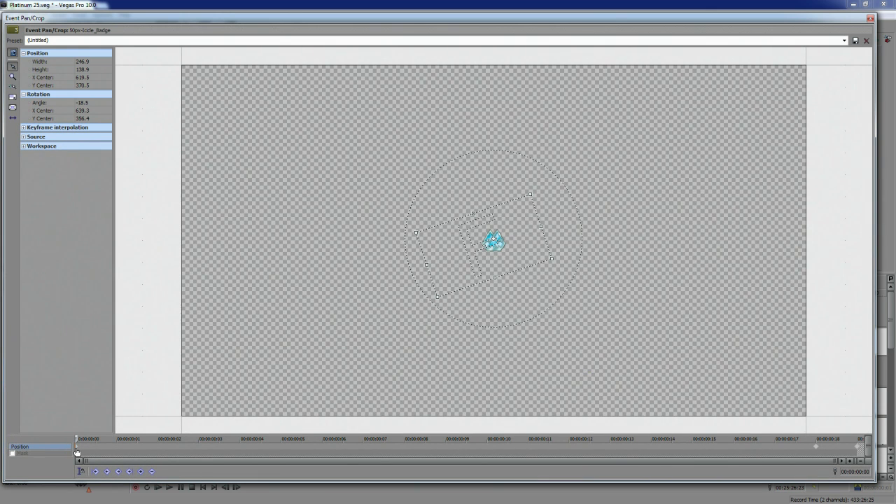
{"action": "left_click", "coordinate": [819, 452]}
{"action": "left_click", "coordinate": [860, 451]}
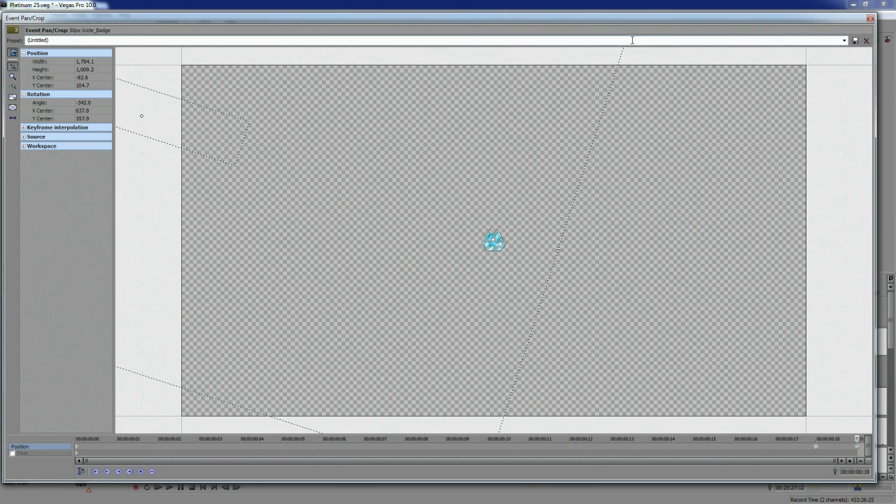
{"action": "left_click_drag", "start_coordinate": [644, 22], "coordinate": [0, 20]}
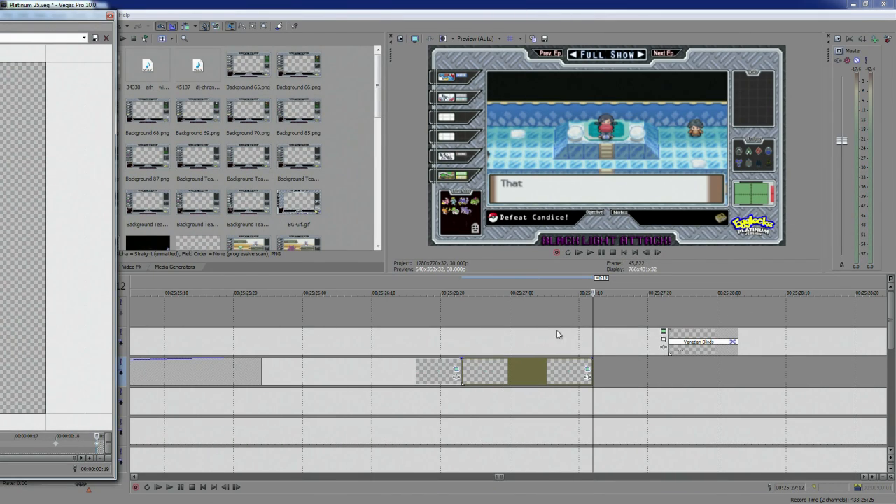
{"action": "left_click_drag", "start_coordinate": [593, 288], "coordinate": [578, 289]}
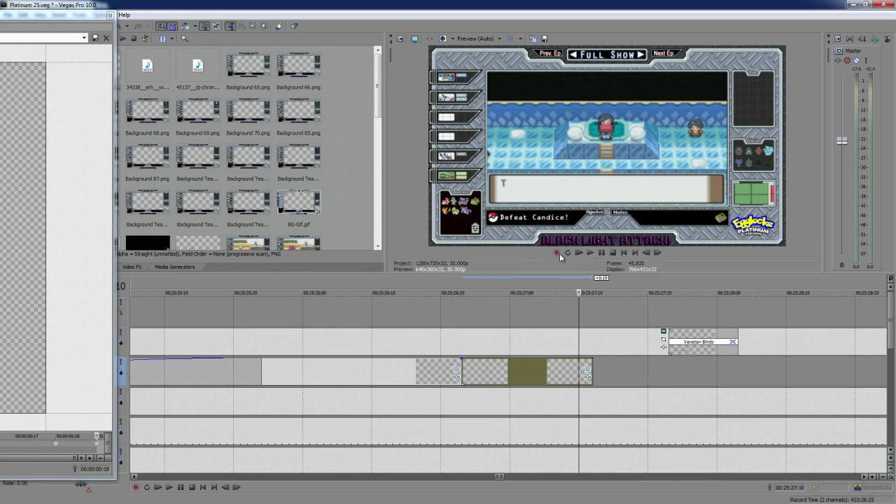
{"action": "left_click_drag", "start_coordinate": [56, 16], "coordinate": [0, 20]}
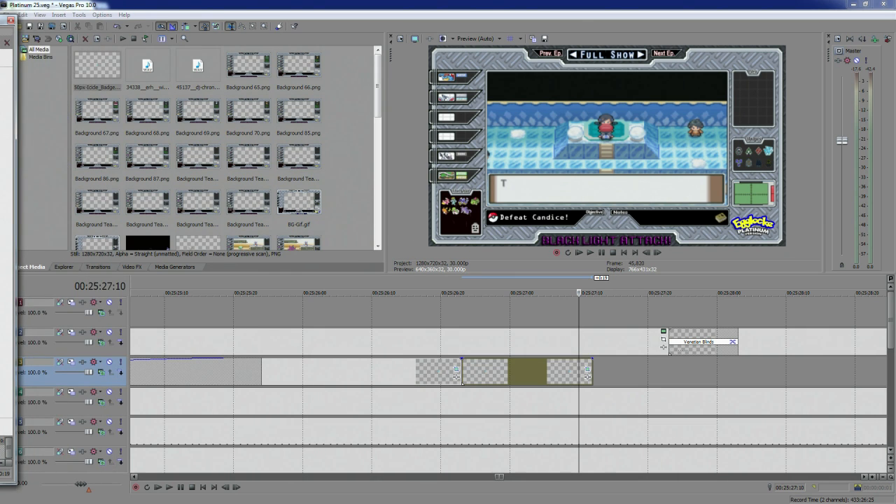
{"action": "key", "text": "Left"}
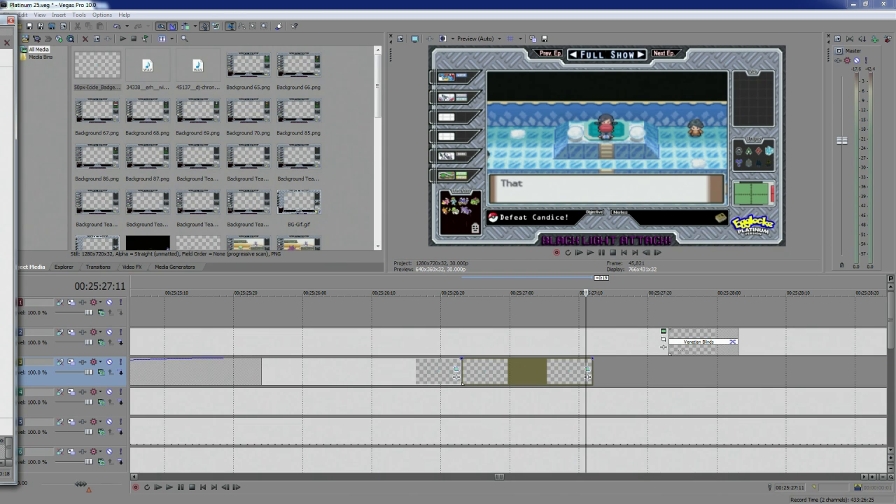
{"action": "left_click", "coordinate": [586, 371]}
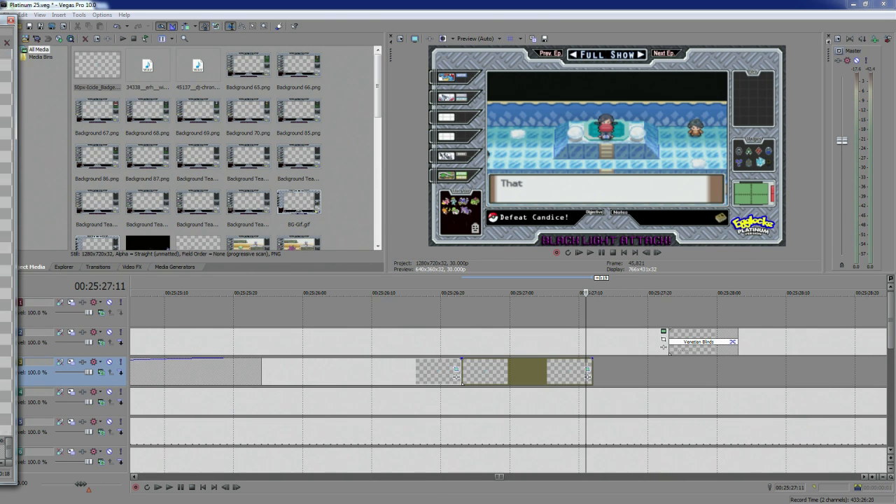
Play back the fly-off clip to check how the badge travels to its slot in the overlay
{"action": "left_click", "coordinate": [427, 303]}
{"action": "key", "text": "space"}
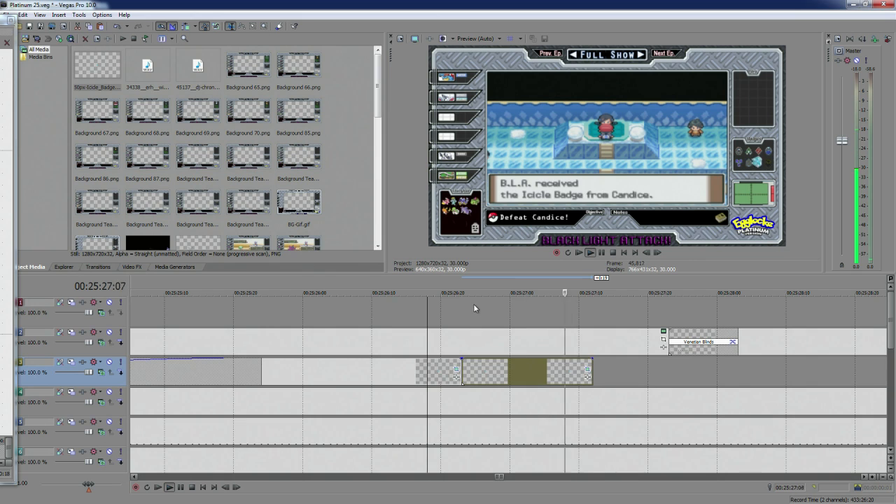
{"action": "scroll", "coordinate": [469, 298], "scroll_direction": "down", "scroll_amount": 2}
{"action": "key", "text": "space"}
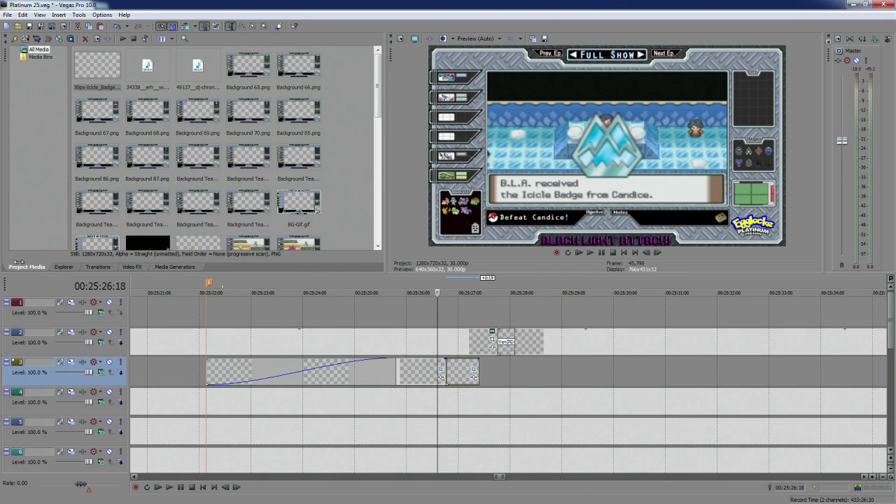
Switch to Photoshop and toggle the Badge Shades layer in Background.psd to check its effect on the badge case
{"action": "key", "text": "alt+Tab"}
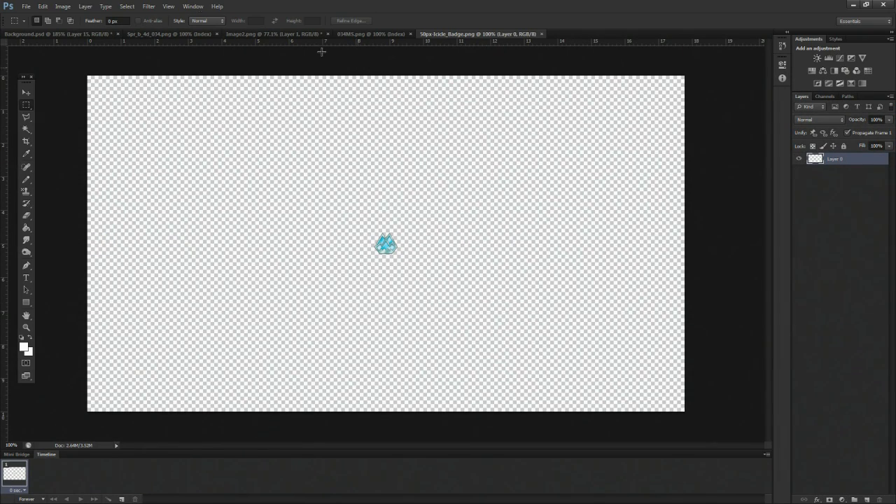
{"action": "left_click", "coordinate": [34, 33]}
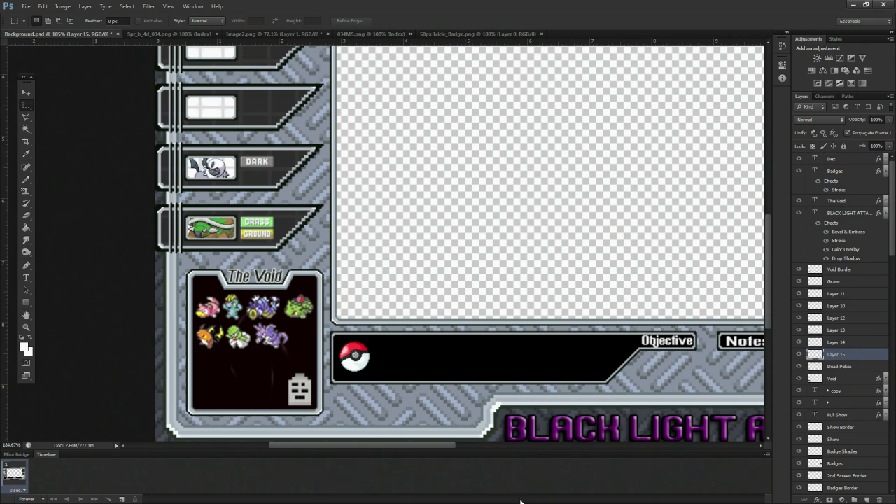
{"action": "left_click_drag", "start_coordinate": [416, 446], "coordinate": [610, 445]}
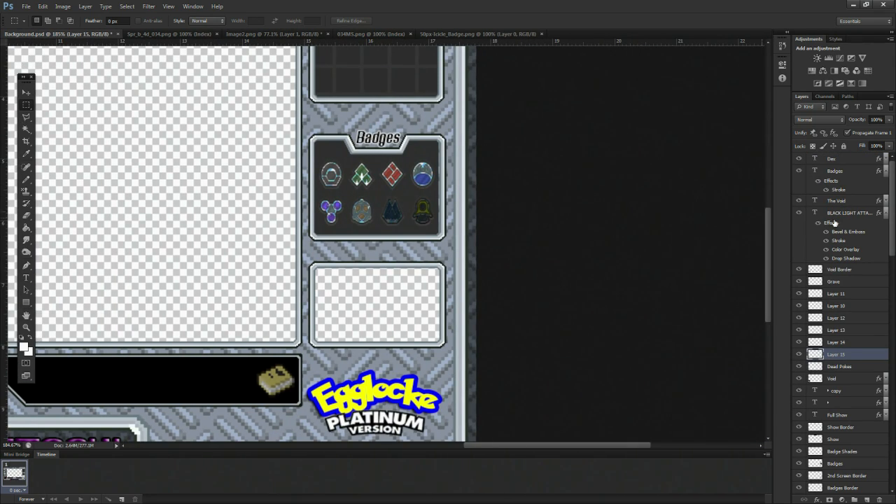
{"action": "scroll", "coordinate": [840, 322], "scroll_direction": "down", "scroll_amount": 5}
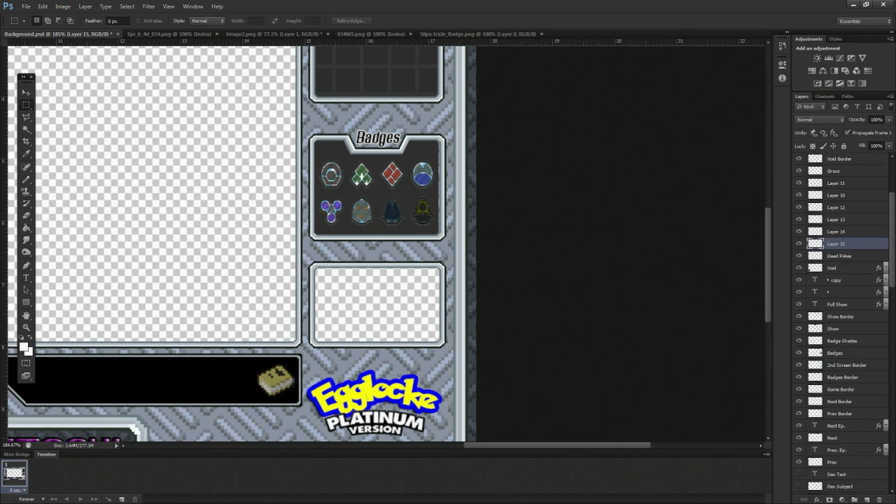
{"action": "scroll", "coordinate": [894, 277], "scroll_direction": "down", "scroll_amount": 1}
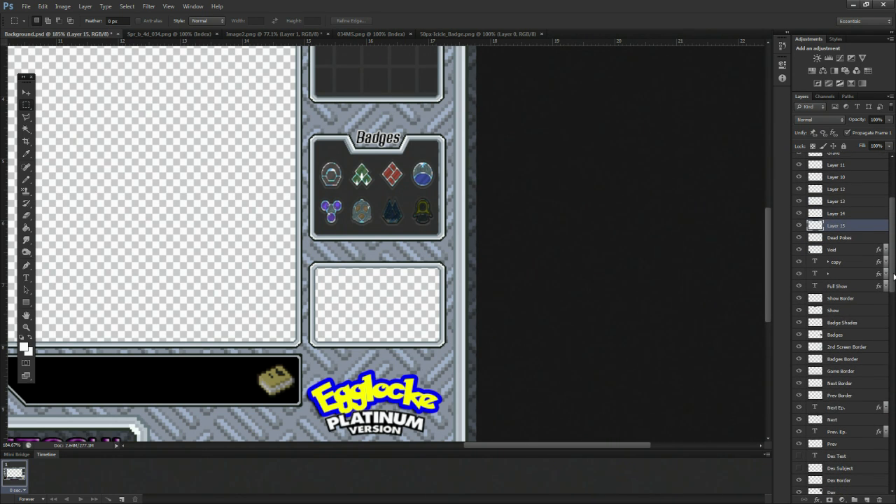
{"action": "left_click", "coordinate": [843, 363]}
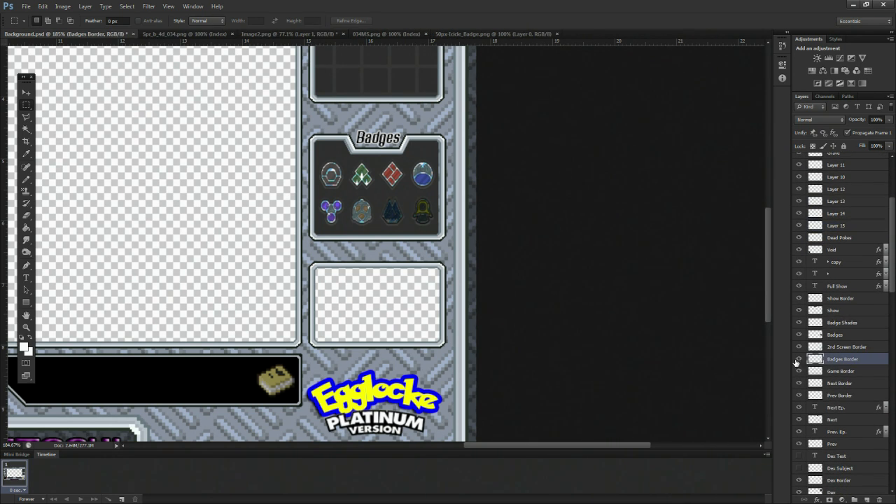
{"action": "scroll", "coordinate": [894, 278], "scroll_direction": "up", "scroll_amount": 5}
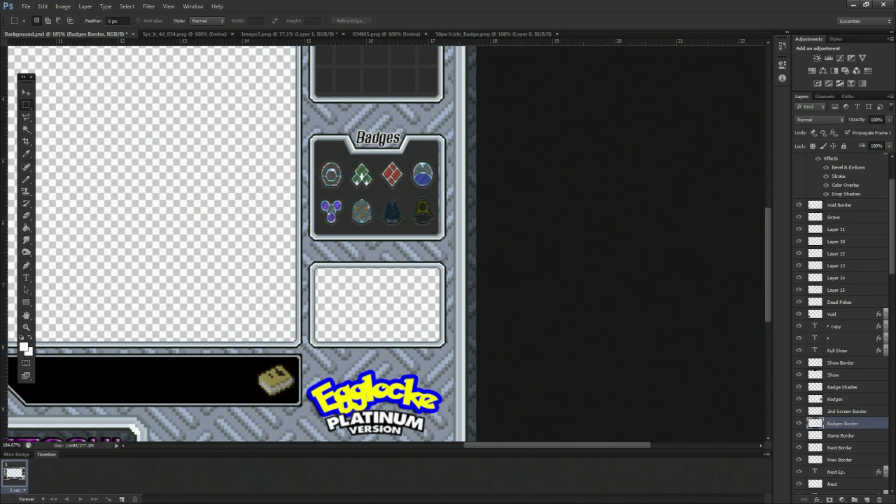
{"action": "scroll", "coordinate": [844, 265], "scroll_direction": "down", "scroll_amount": 5}
{"action": "left_click", "coordinate": [843, 264]}
{"action": "scroll", "coordinate": [673, 317], "scroll_direction": "down", "scroll_amount": 2}
{"action": "scroll", "coordinate": [636, 311], "scroll_direction": "up", "scroll_amount": 3}
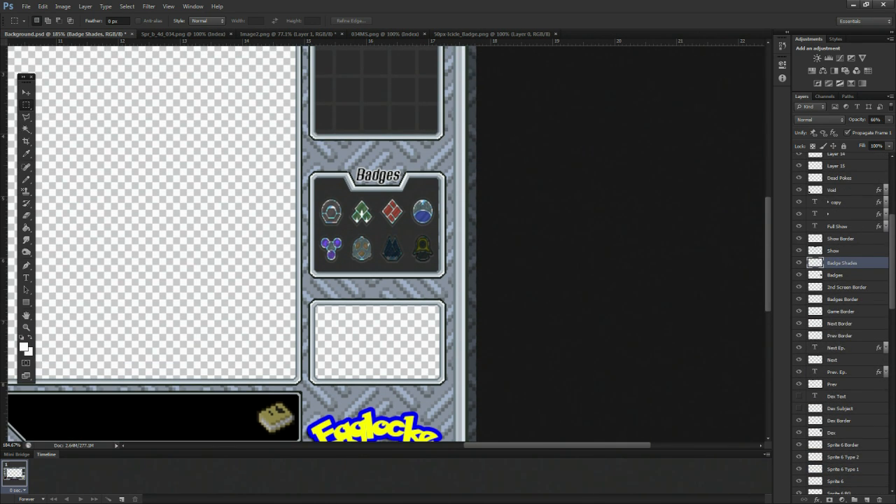
{"action": "left_click", "coordinate": [802, 263]}
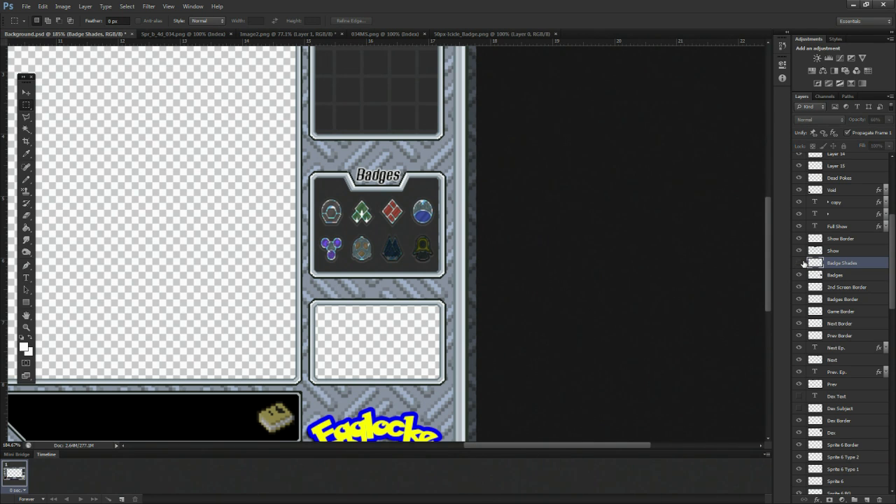
{"action": "left_click", "coordinate": [802, 263]}
{"action": "left_click", "coordinate": [802, 263]}
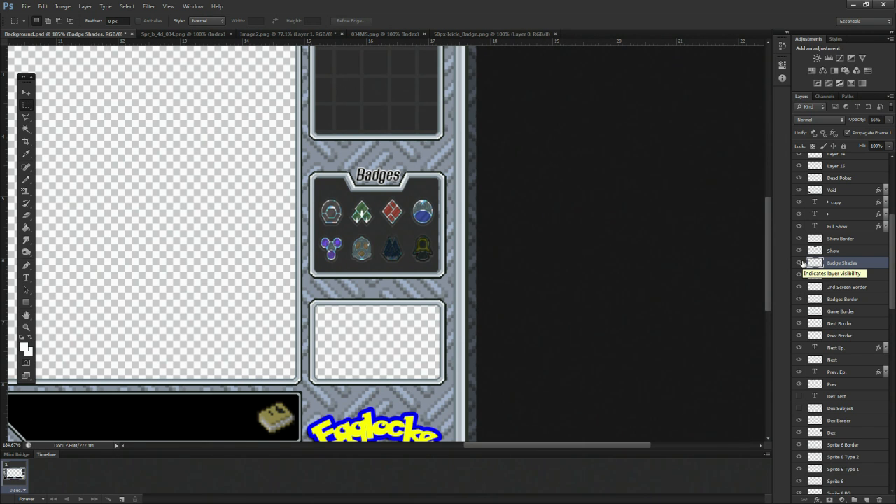
Erase the shading over the third badge in the lower row on the Badge Shades layer, then clear the selection
{"action": "left_click", "coordinate": [26, 327]}
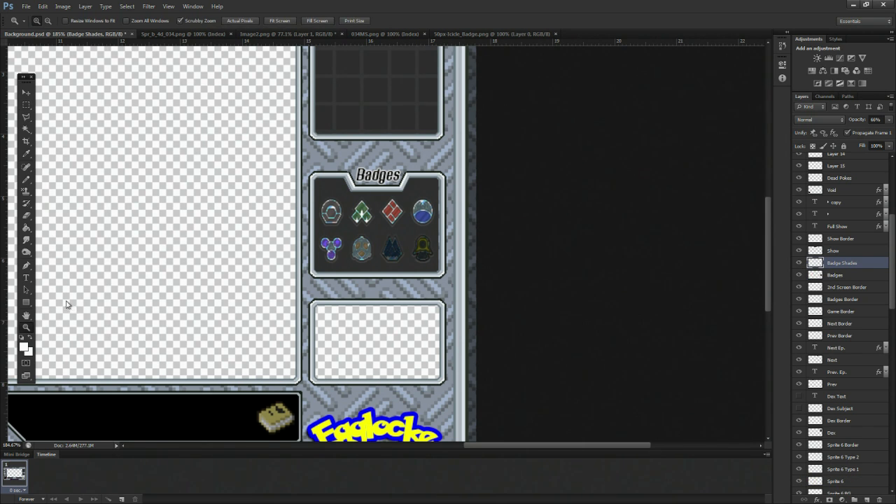
{"action": "left_click", "coordinate": [412, 261]}
{"action": "left_click", "coordinate": [412, 260]}
{"action": "left_click", "coordinate": [406, 256]}
{"action": "left_click", "coordinate": [376, 232]}
{"action": "left_click", "coordinate": [334, 229]}
{"action": "scroll", "coordinate": [332, 229], "scroll_direction": "up", "scroll_amount": 1}
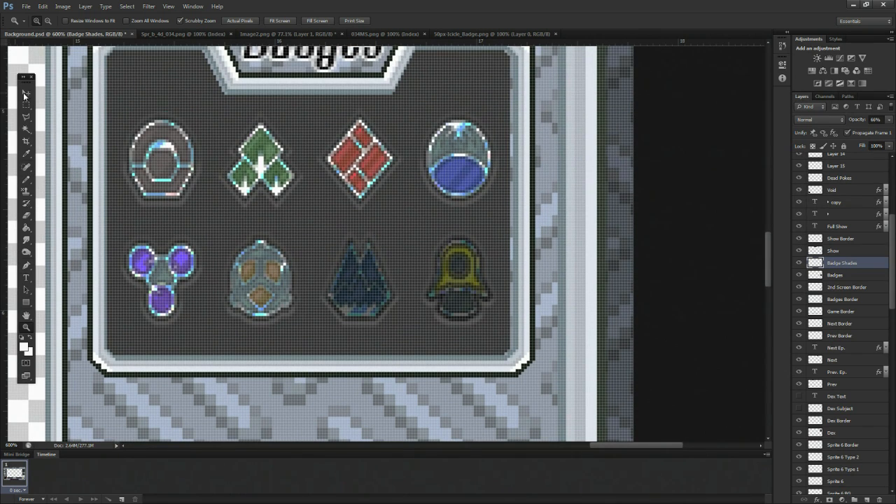
{"action": "key", "text": "m"}
{"action": "left_click_drag", "start_coordinate": [296, 219], "coordinate": [410, 339]}
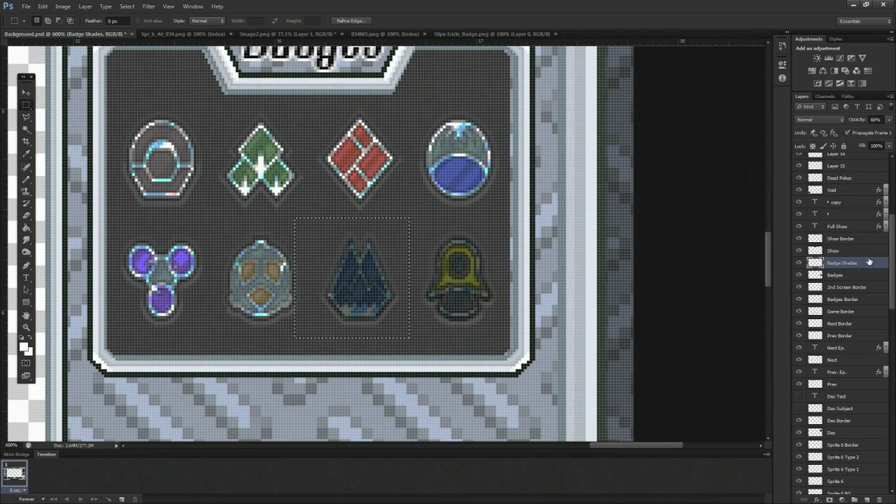
{"action": "key", "text": "Delete"}
{"action": "key", "text": "ctrl+d"}
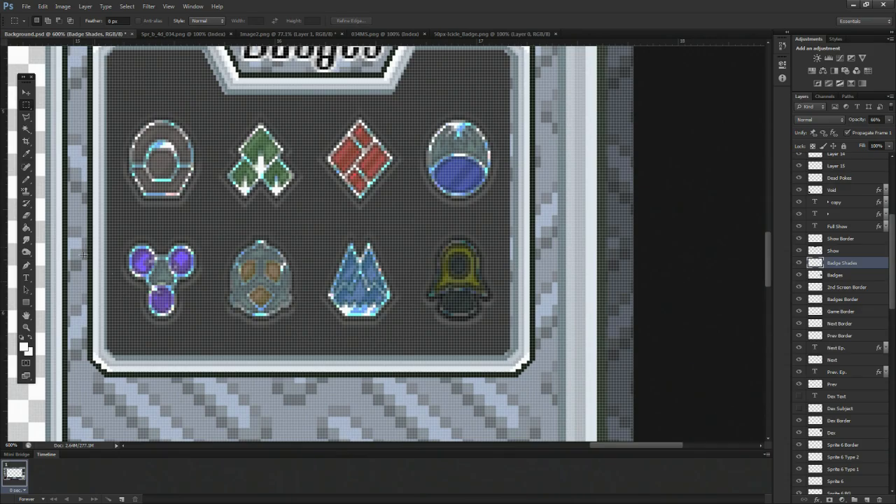
Save the updated overlay as a PNG copy named Background 88 in the Platinum folder
{"action": "left_click", "coordinate": [27, 329]}
{"action": "key", "text": "ctrl+0"}
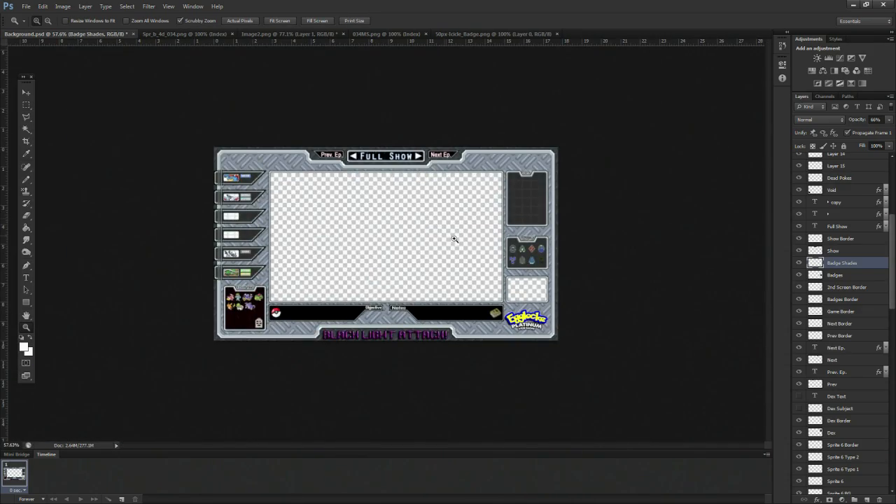
{"action": "left_click_drag", "start_coordinate": [454, 239], "coordinate": [573, 303]}
{"action": "left_click", "coordinate": [25, 10]}
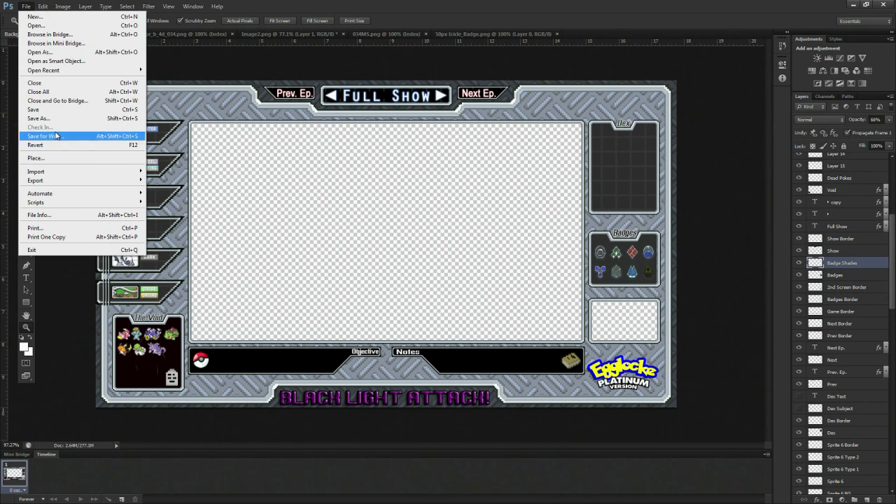
{"action": "left_click", "coordinate": [42, 134]}
{"action": "left_click", "coordinate": [304, 328]}
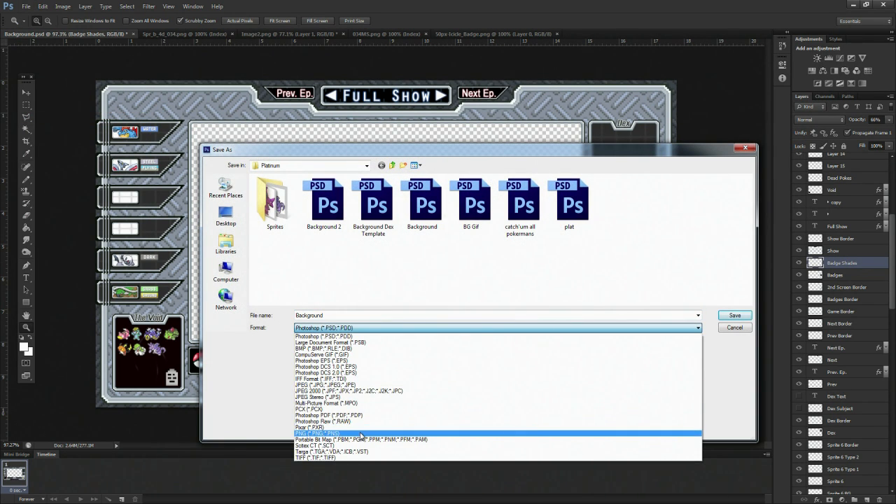
{"action": "left_click", "coordinate": [363, 433]}
{"action": "scroll", "coordinate": [490, 231], "scroll_direction": "down", "scroll_amount": 5}
{"action": "scroll", "coordinate": [521, 194], "scroll_direction": "up", "scroll_amount": 3}
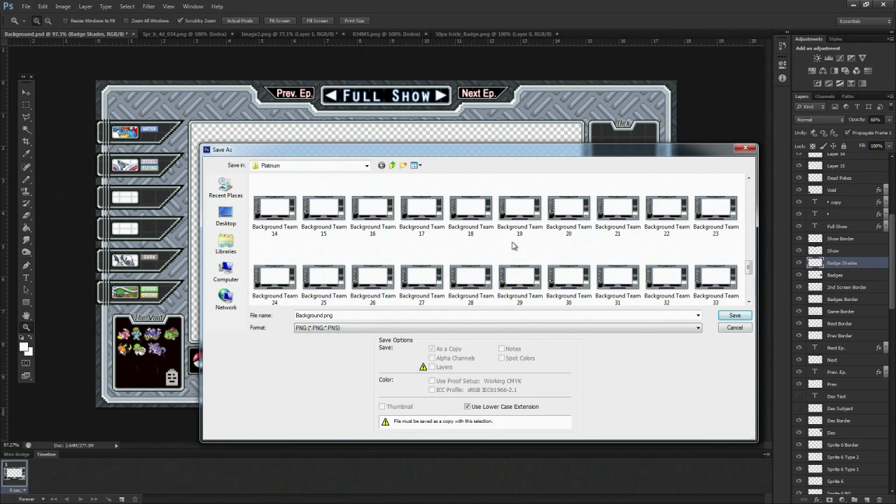
{"action": "left_click", "coordinate": [568, 206]}
{"action": "double_click", "coordinate": [355, 316]}
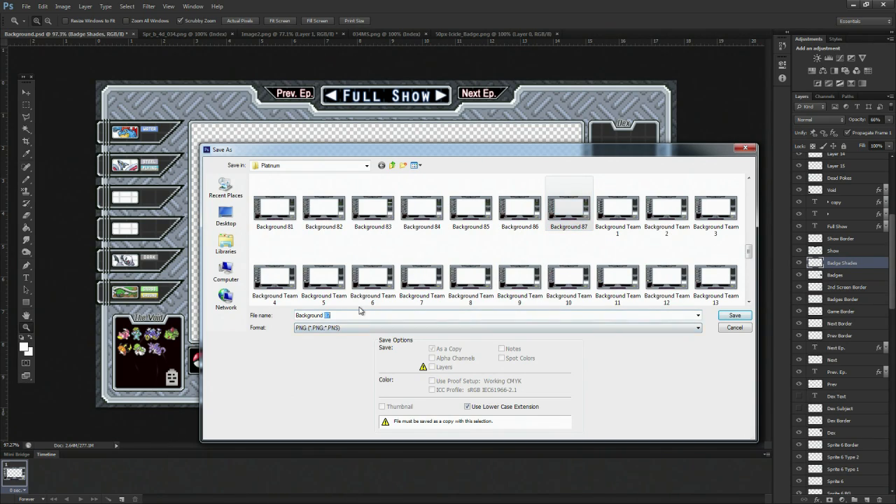
{"action": "type", "text": "88"}
{"action": "key", "text": "Return"}
{"action": "left_click", "coordinate": [475, 161]}
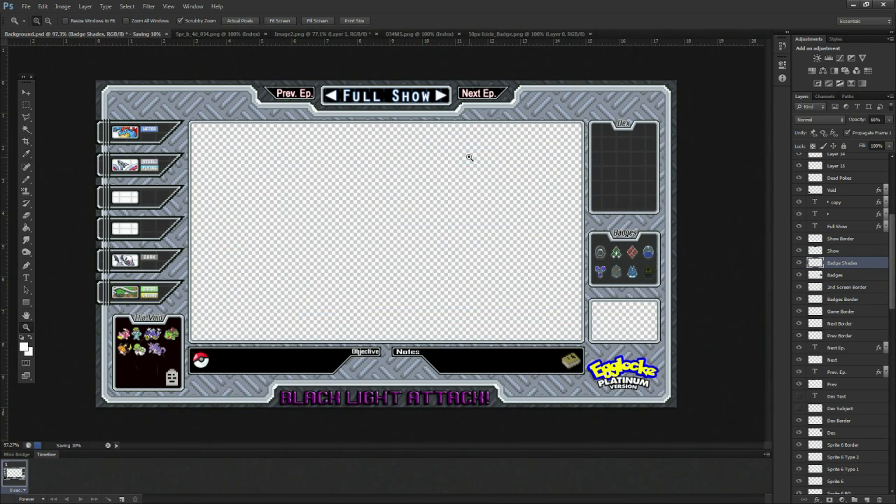
{"action": "key", "text": "ctrl+1"}
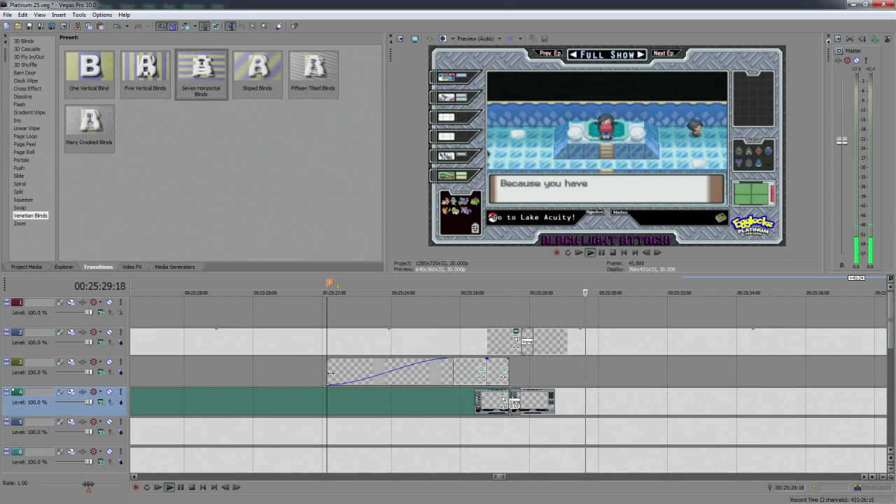
Extend the last overlay clip on track 4 to the end of the track 2 clip
{"action": "left_click", "coordinate": [335, 343]}
{"action": "scroll", "coordinate": [335, 342], "scroll_direction": "down", "scroll_amount": 8}
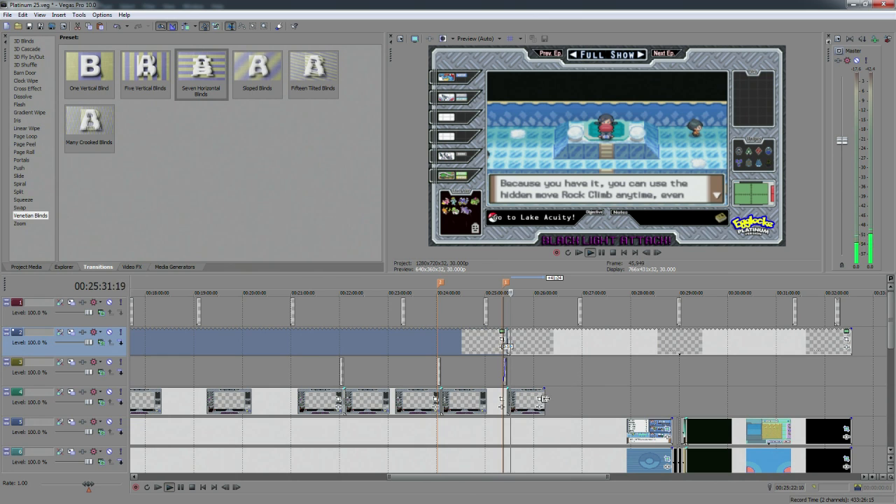
{"action": "left_click_drag", "start_coordinate": [544, 399], "coordinate": [852, 405]}
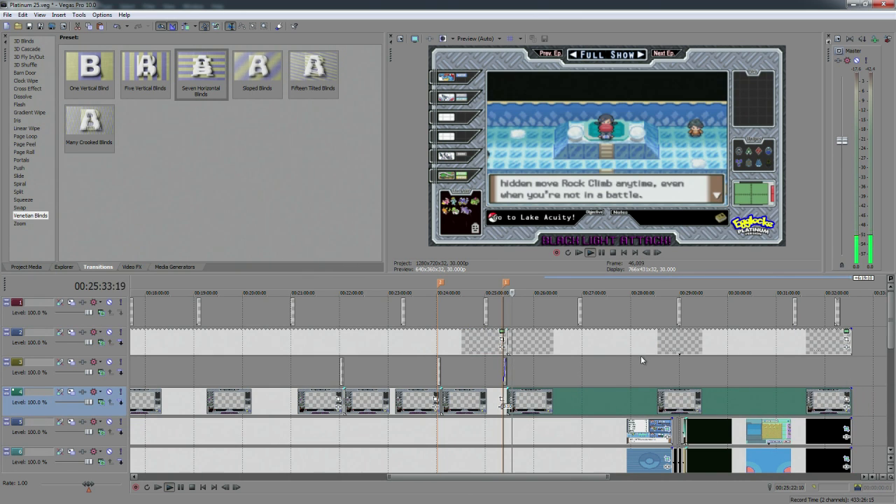
{"action": "scroll", "coordinate": [641, 362], "scroll_direction": "up", "scroll_amount": 5}
{"action": "scroll", "coordinate": [721, 373], "scroll_direction": "down", "scroll_amount": 6}
{"action": "scroll", "coordinate": [721, 374], "scroll_direction": "up", "scroll_amount": 6}
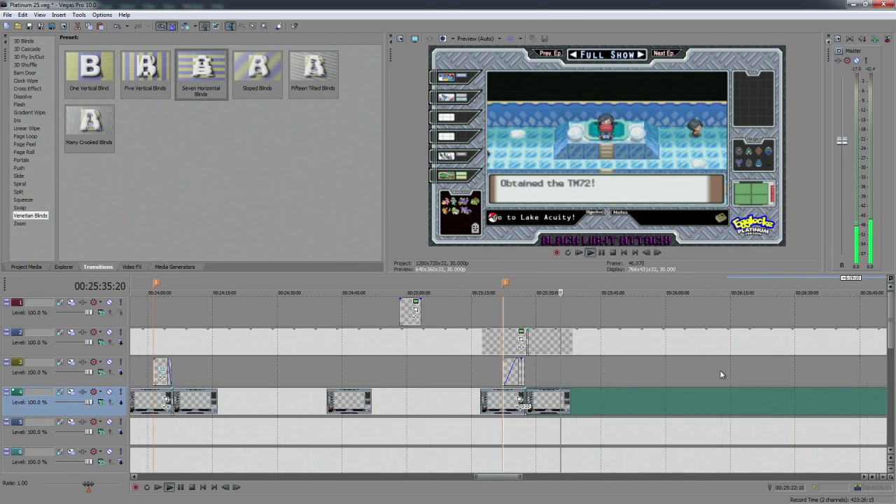
{"action": "scroll", "coordinate": [721, 375], "scroll_direction": "down", "scroll_amount": 8}
{"action": "scroll", "coordinate": [673, 365], "scroll_direction": "up", "scroll_amount": 6}
{"action": "scroll", "coordinate": [673, 366], "scroll_direction": "down", "scroll_amount": 3}
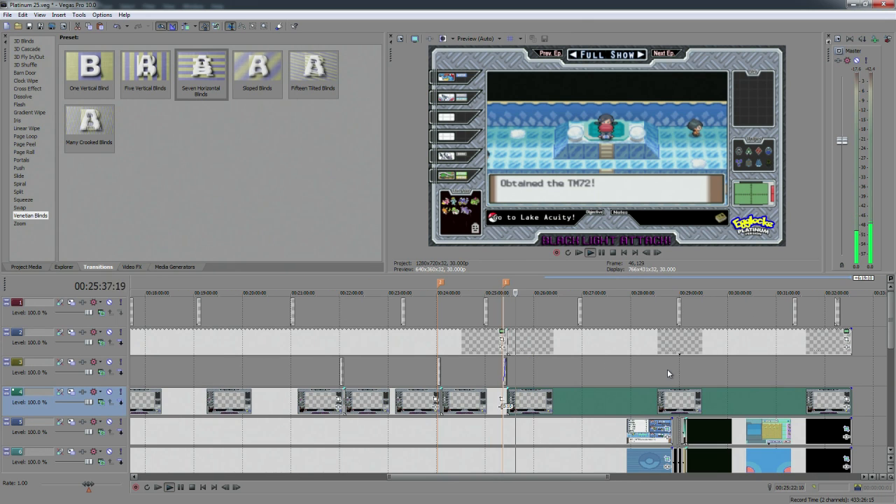
Play through the footage after the badge scene, partly at rate 4.00, to look for the next team change
{"action": "left_click_drag", "start_coordinate": [89, 490], "coordinate": [112, 490]}
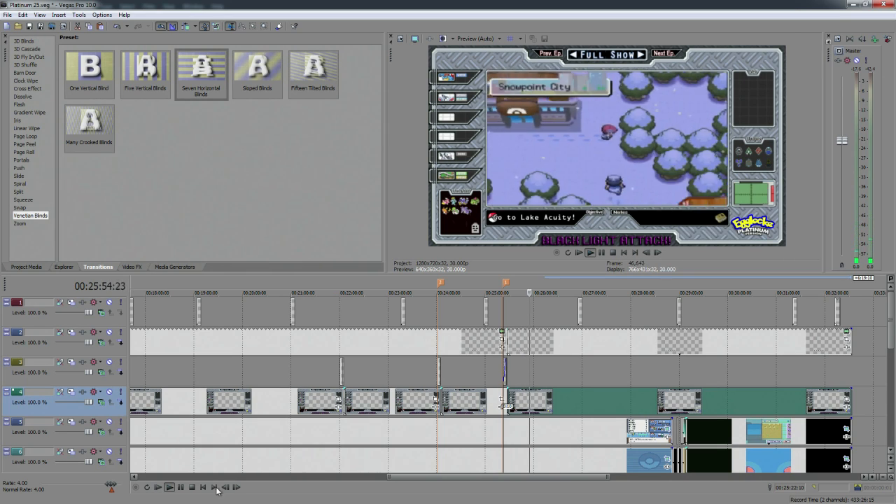
{"action": "mouse_move", "coordinate": [112, 490]}
{"action": "left_mouse_down"}
{"action": "mouse_move", "coordinate": [89, 491]}
{"action": "mouse_move", "coordinate": [122, 483]}
{"action": "left_mouse_up"}
{"action": "left_click", "coordinate": [669, 374]}
{"action": "scroll", "coordinate": [669, 382], "scroll_direction": "up", "scroll_amount": 3}
{"action": "left_click", "coordinate": [310, 371]}
{"action": "key", "text": "space"}
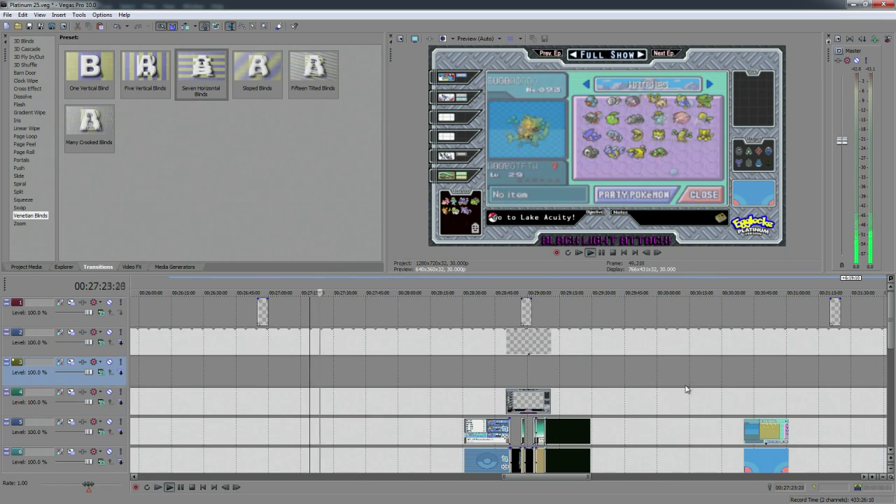
{"action": "left_click", "coordinate": [370, 291]}
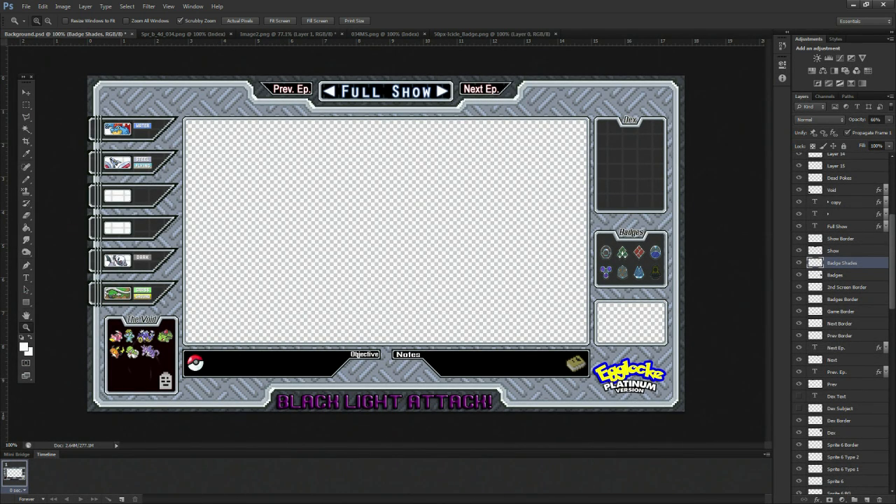
Open the sprite image Spr_4p_179.png from the Sprites folder
{"action": "left_click", "coordinate": [26, 6]}
{"action": "left_click", "coordinate": [35, 29]}
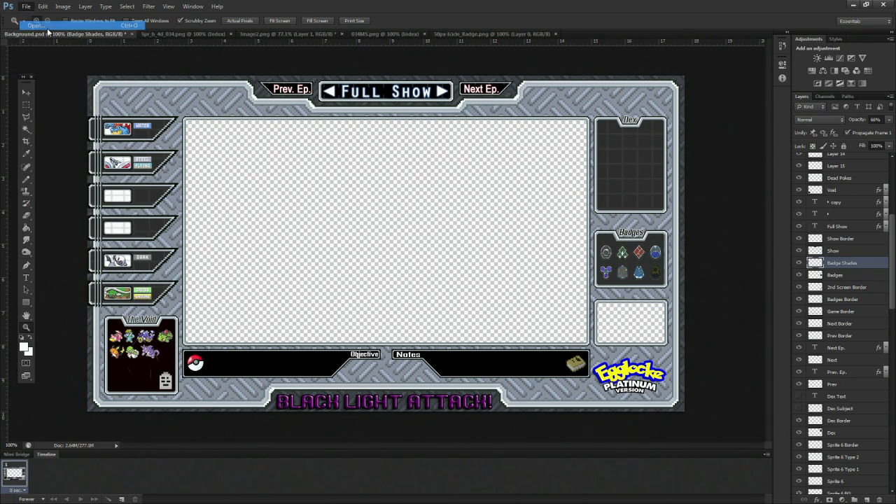
{"action": "double_click", "coordinate": [273, 206]}
{"action": "scroll", "coordinate": [455, 245], "scroll_direction": "down", "scroll_amount": 10}
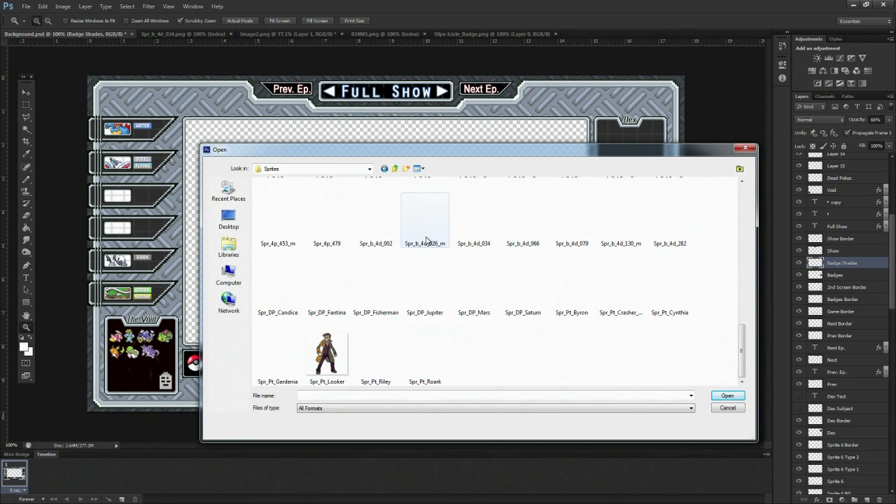
{"action": "scroll", "coordinate": [490, 224], "scroll_direction": "up", "scroll_amount": 5}
{"action": "double_click", "coordinate": [673, 321]}
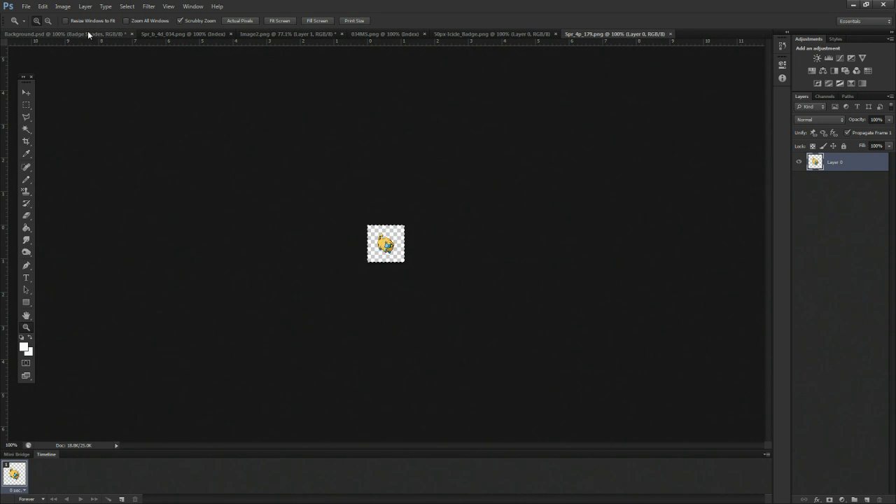
Add the Spr_4p_179 sprite to the Background.psd overlay above the Sprite 3 layer and place it in the third team slot's frame
{"action": "left_click", "coordinate": [89, 35]}
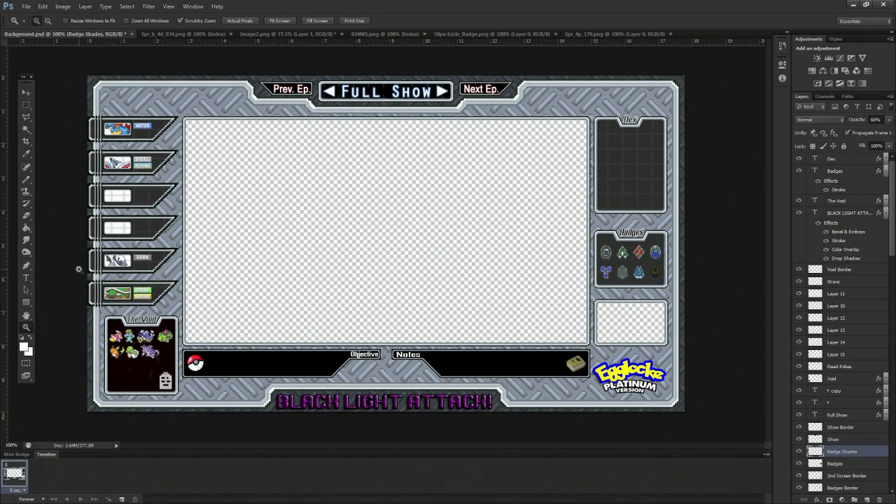
{"action": "scroll", "coordinate": [824, 329], "scroll_direction": "down", "scroll_amount": 4}
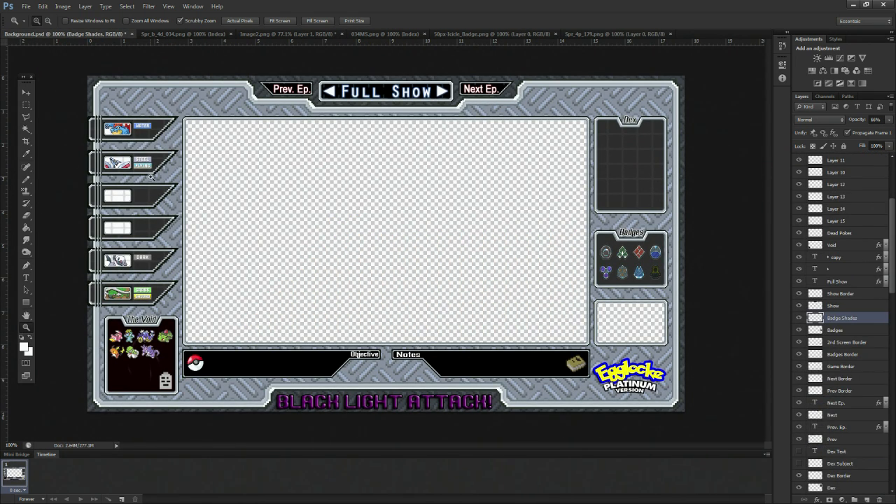
{"action": "scroll", "coordinate": [824, 361], "scroll_direction": "up", "scroll_amount": 2}
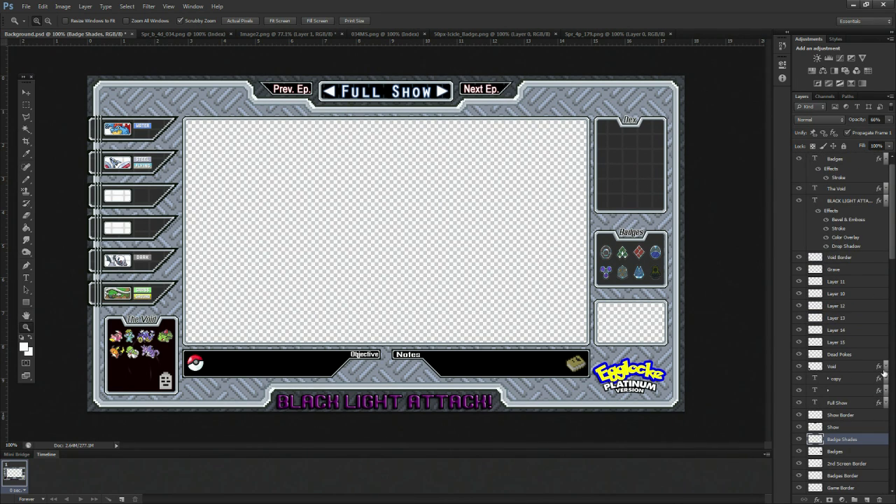
{"action": "scroll", "coordinate": [849, 371], "scroll_direction": "down", "scroll_amount": 10}
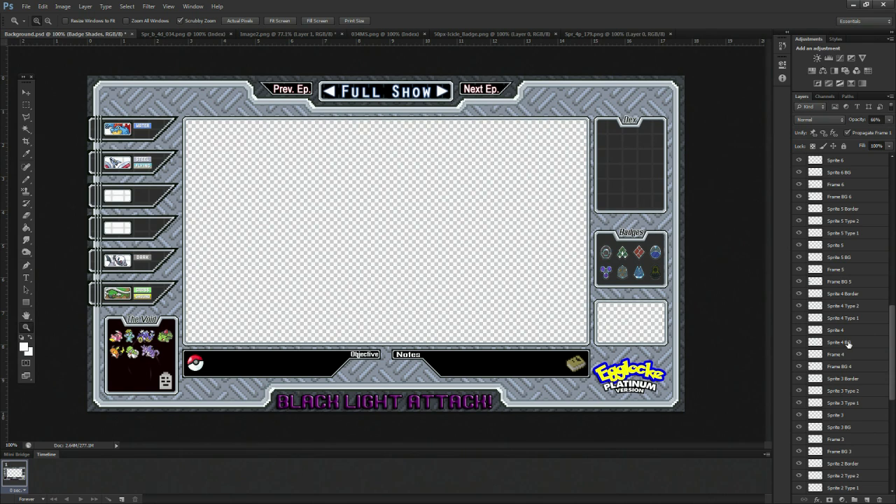
{"action": "left_click", "coordinate": [855, 415]}
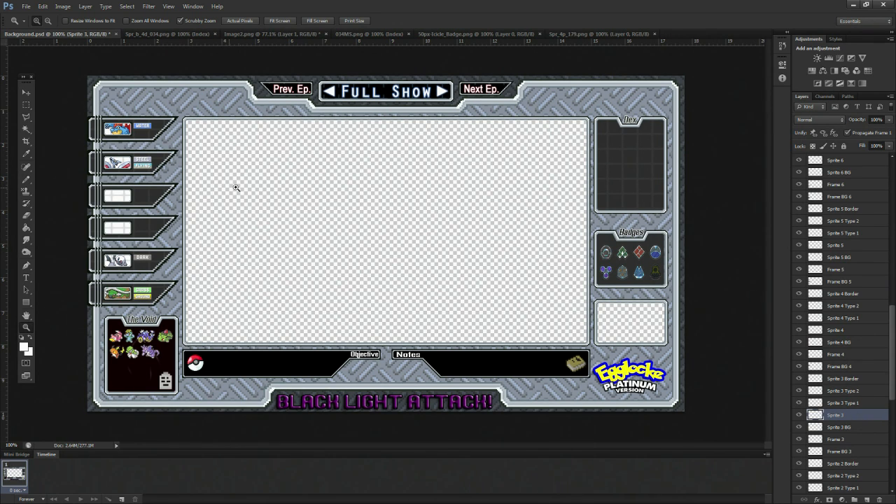
{"action": "left_click", "coordinate": [28, 92]}
{"action": "left_click_drag", "start_coordinate": [401, 257], "coordinate": [136, 208]}
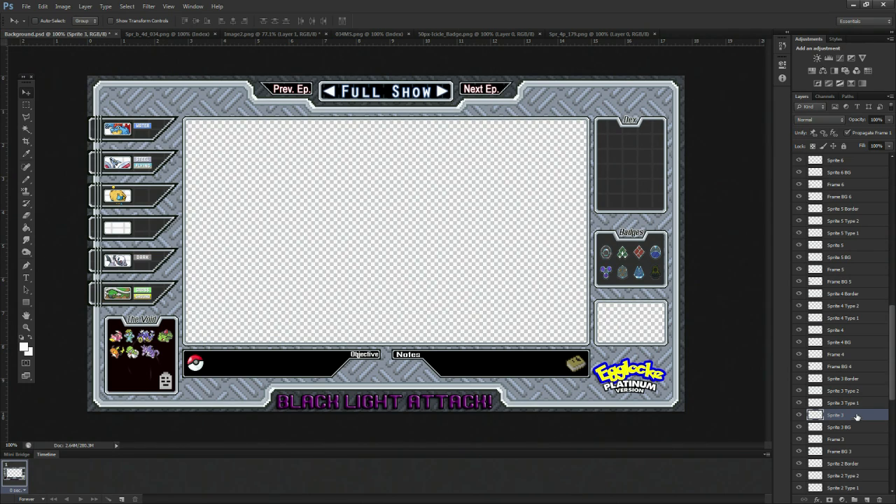
Move the new sprite out of the third slot's frame and compare the framing of the sprites in the slots above
{"action": "left_click", "coordinate": [26, 327]}
{"action": "left_click_drag", "start_coordinate": [84, 179], "coordinate": [82, 182]}
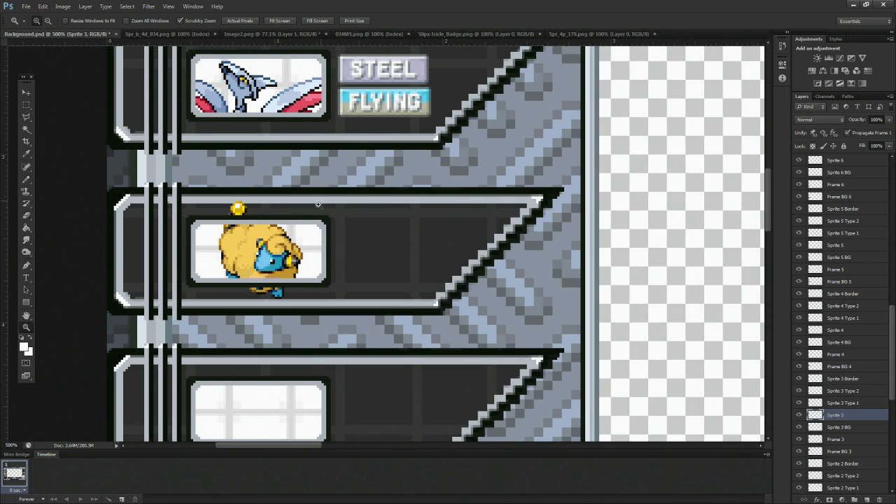
{"action": "key", "text": "v"}
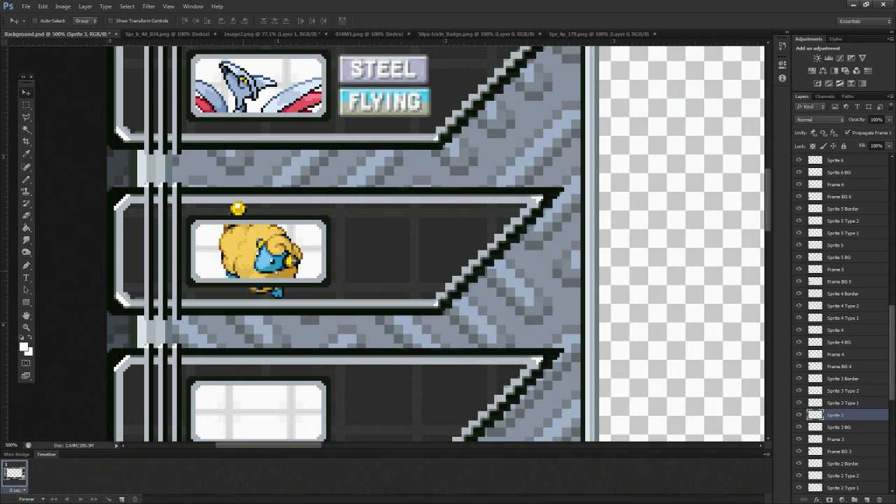
{"action": "left_click_drag", "start_coordinate": [243, 280], "coordinate": [503, 286]}
{"action": "scroll", "coordinate": [506, 329], "scroll_direction": "up", "scroll_amount": 5}
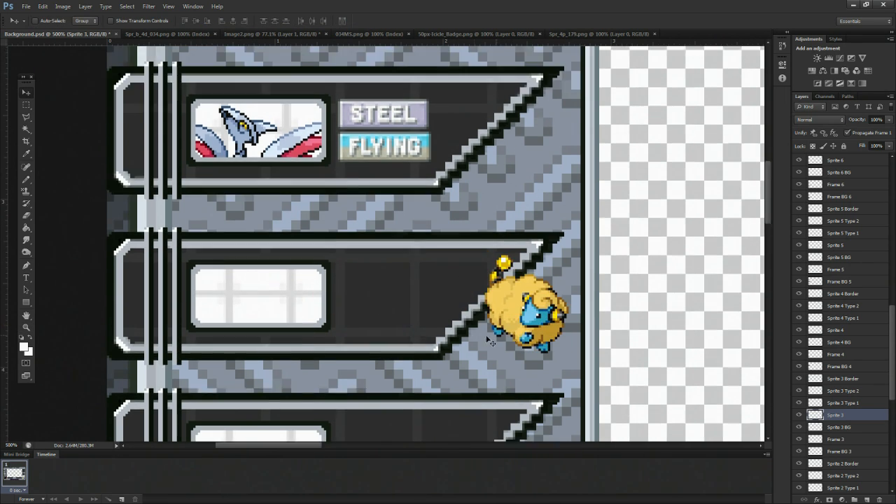
{"action": "scroll", "coordinate": [505, 335], "scroll_direction": "up", "scroll_amount": 1}
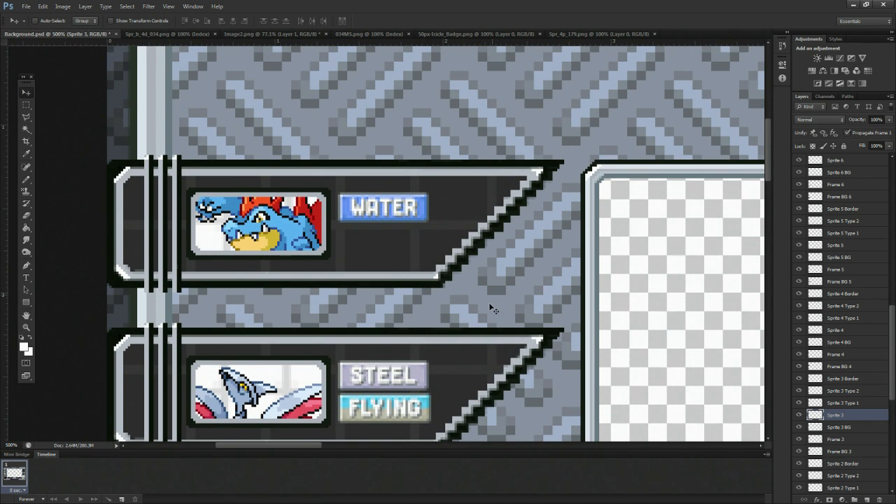
{"action": "scroll", "coordinate": [493, 308], "scroll_direction": "down", "scroll_amount": 2}
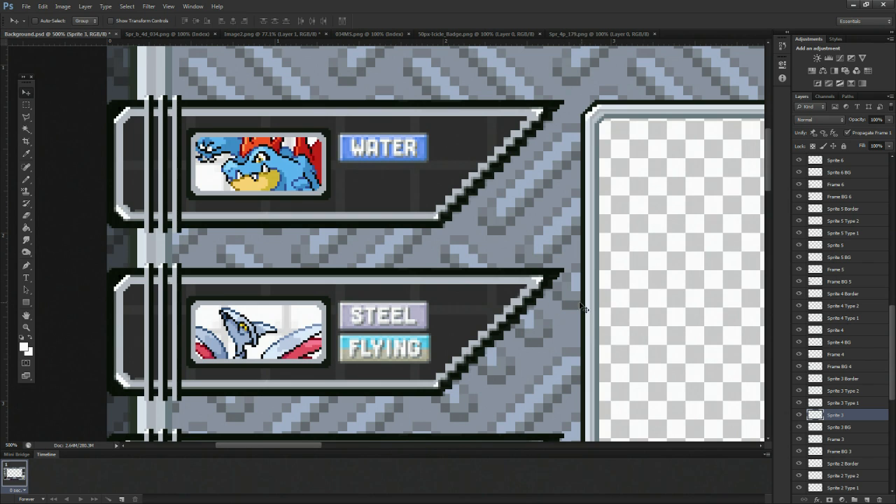
{"action": "key", "text": "z"}
{"action": "left_click_drag", "start_coordinate": [638, 306], "coordinate": [614, 303]}
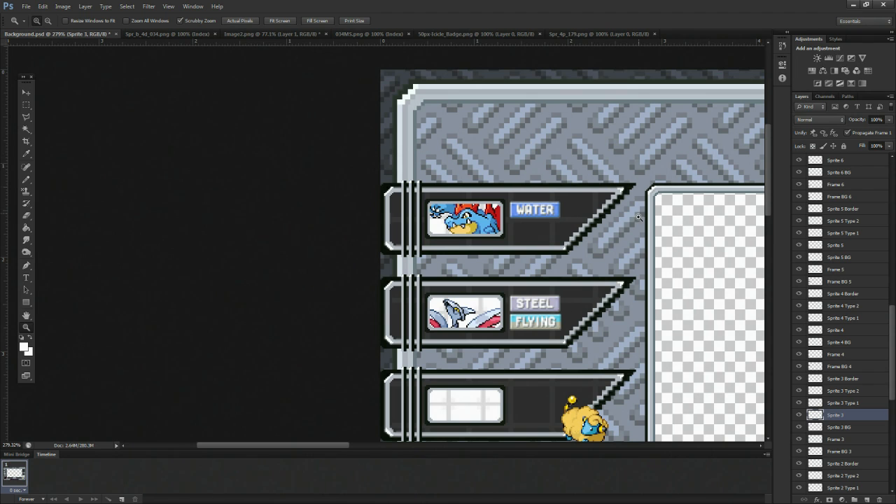
{"action": "left_click_drag", "start_coordinate": [676, 262], "coordinate": [611, 264]}
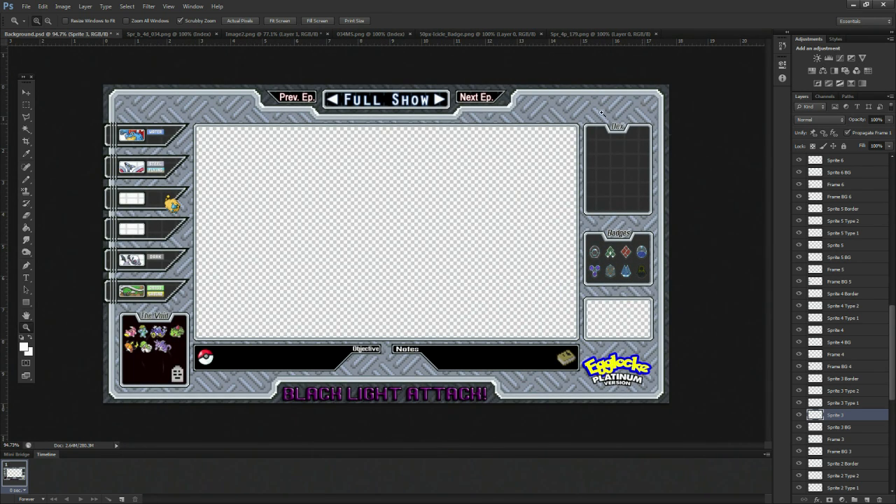
Position the new sprite in the third team slot's frame so its face and body fill the window
{"action": "left_click_drag", "start_coordinate": [125, 196], "coordinate": [149, 191]}
{"action": "scroll", "coordinate": [149, 191], "scroll_direction": "up", "scroll_amount": 2}
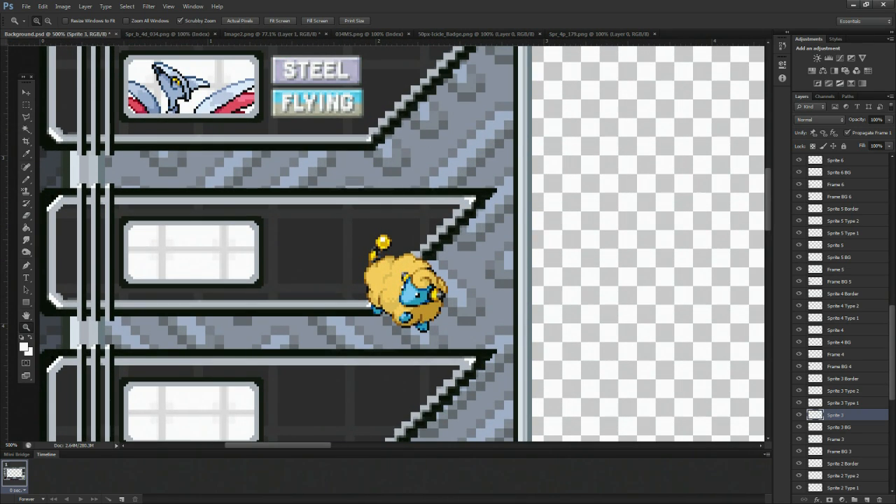
{"action": "left_click", "coordinate": [25, 93]}
{"action": "left_click_drag", "start_coordinate": [454, 318], "coordinate": [234, 284]}
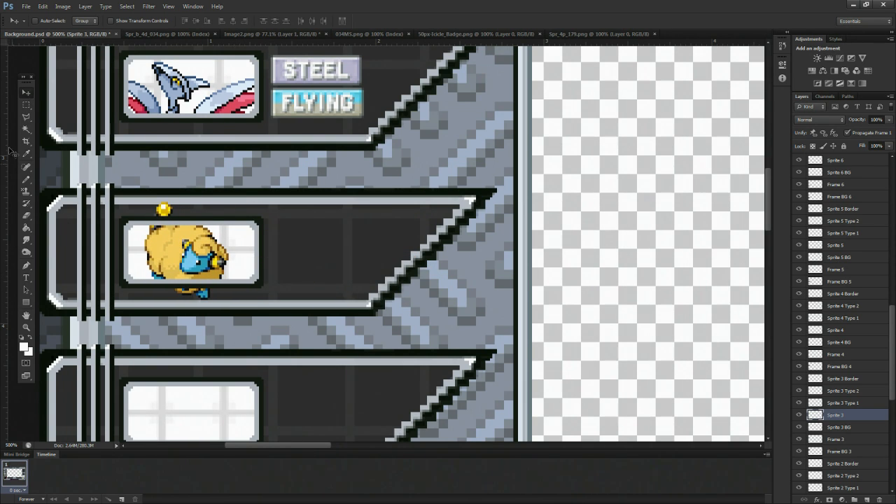
Delete the parts of the sprite that stick out above and below the third slot's frame using rectangular selections
{"action": "left_click", "coordinate": [26, 105]}
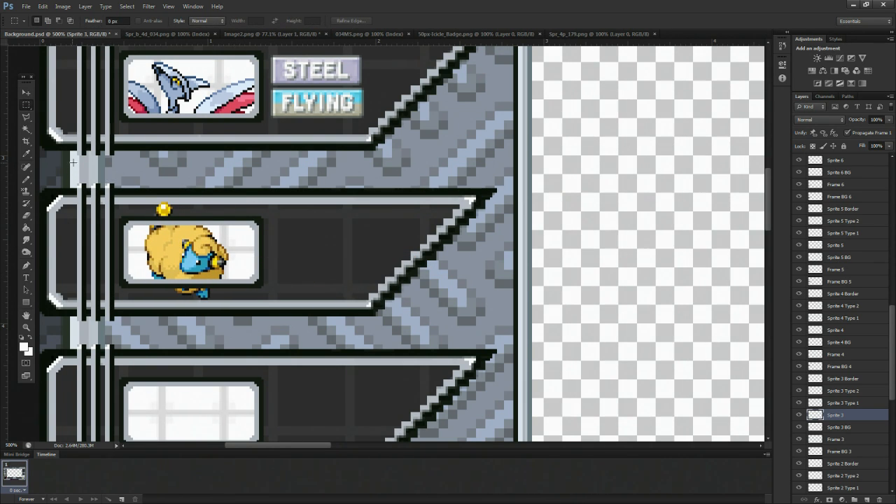
{"action": "left_click_drag", "start_coordinate": [73, 160], "coordinate": [331, 221]}
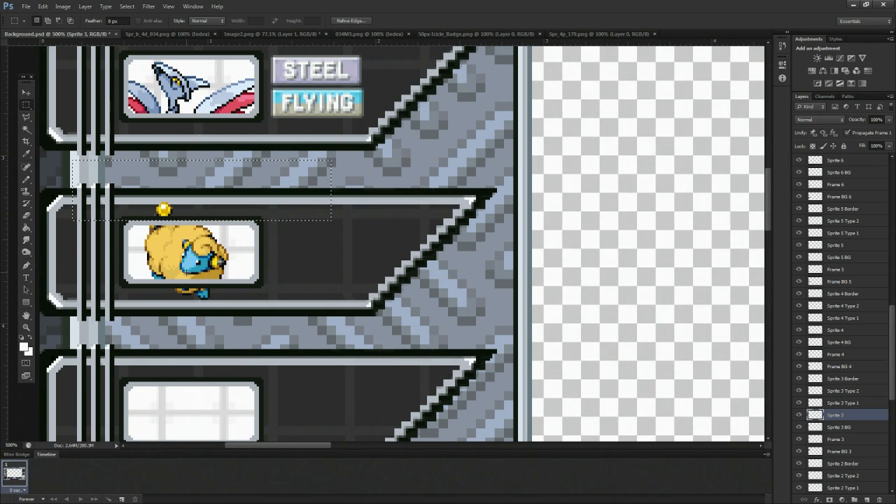
{"action": "left_click_drag", "start_coordinate": [112, 282], "coordinate": [393, 351]}
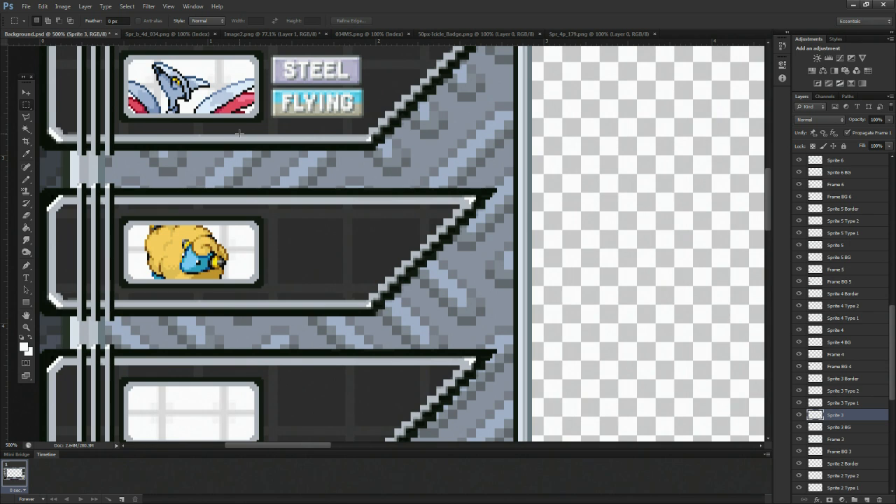
Open the Electric type label image from the Types folder inside the Pokemon folder
{"action": "left_click", "coordinate": [26, 6]}
{"action": "left_click", "coordinate": [42, 26]}
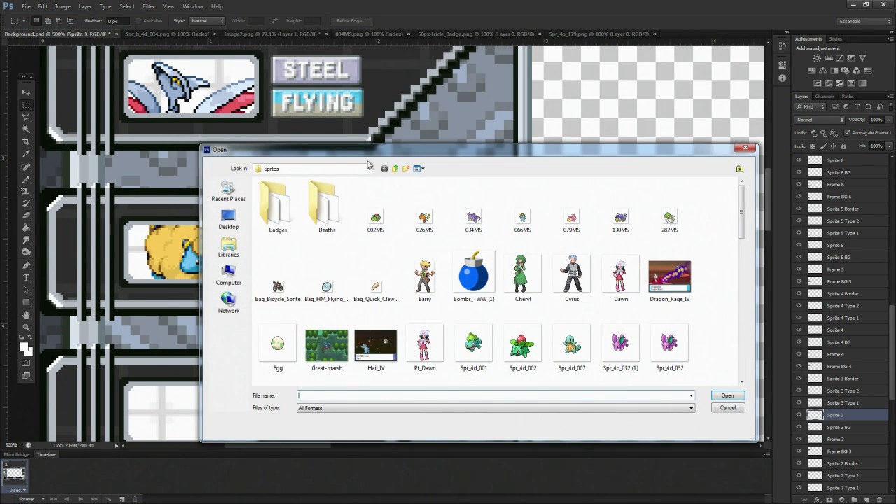
{"action": "double_click", "coordinate": [278, 215]}
{"action": "key", "text": "BackSpace"}
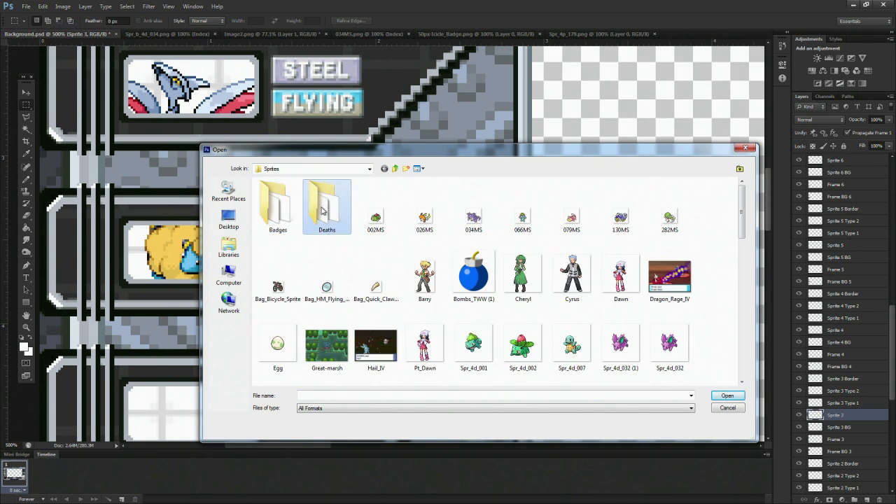
{"action": "double_click", "coordinate": [323, 208]}
{"action": "key", "text": "BackSpace"}
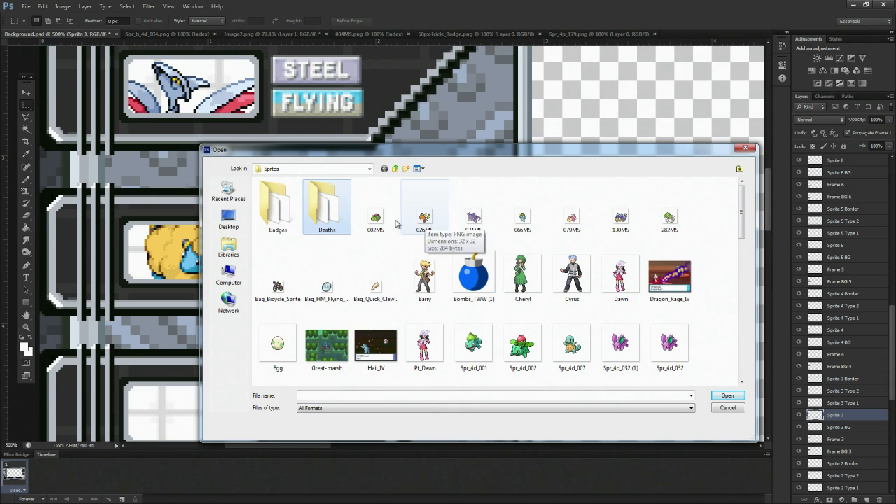
{"action": "left_click", "coordinate": [395, 169]}
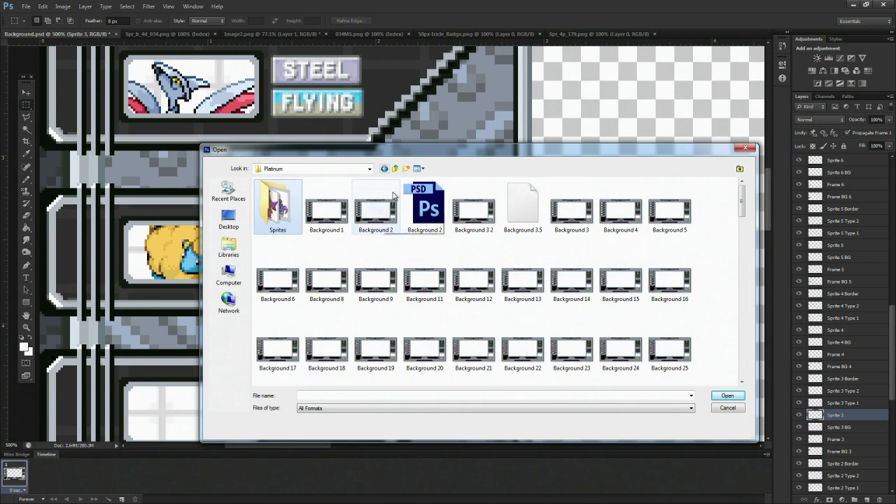
{"action": "double_click", "coordinate": [291, 220]}
{"action": "left_click", "coordinate": [395, 168]}
{"action": "left_click", "coordinate": [395, 169]}
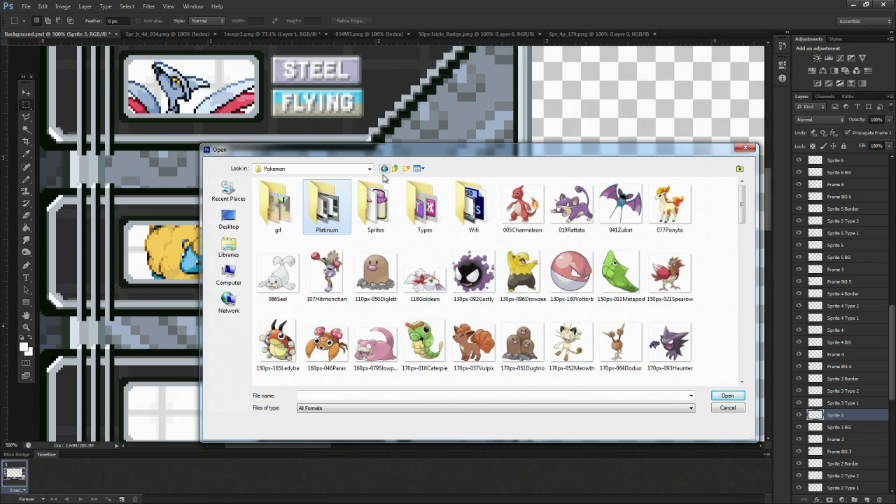
{"action": "double_click", "coordinate": [424, 207]}
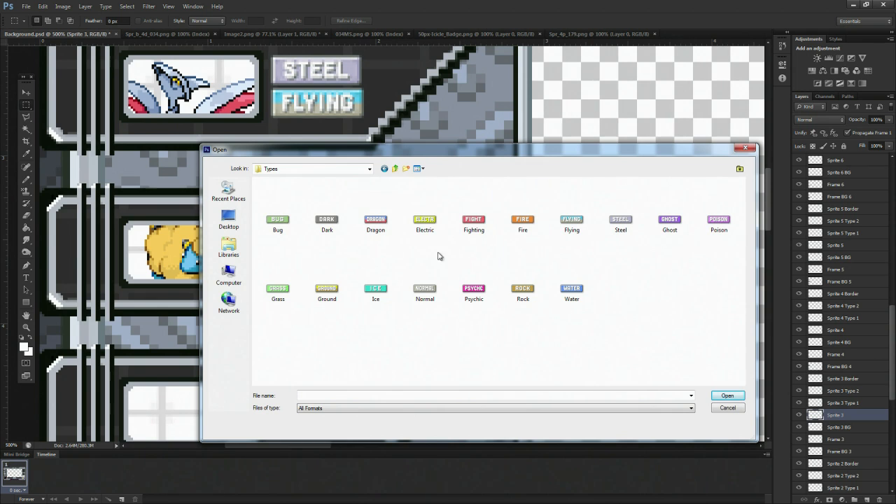
{"action": "double_click", "coordinate": [424, 203]}
Paste the Electric label into the Background.psd overlay and place it beside the sprite in the third team slot
{"action": "left_click", "coordinate": [35, 33]}
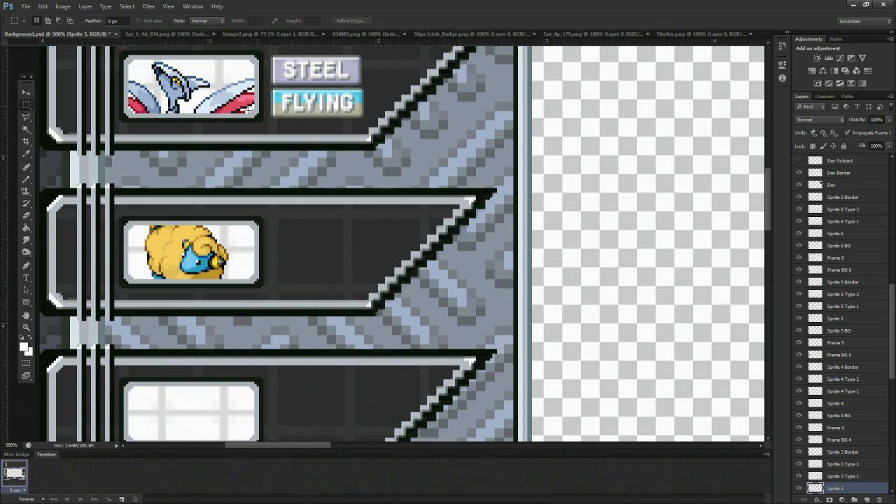
{"action": "key", "text": "ctrl+v"}
{"action": "key", "text": "v"}
{"action": "left_click_drag", "start_coordinate": [333, 256], "coordinate": [273, 252]}
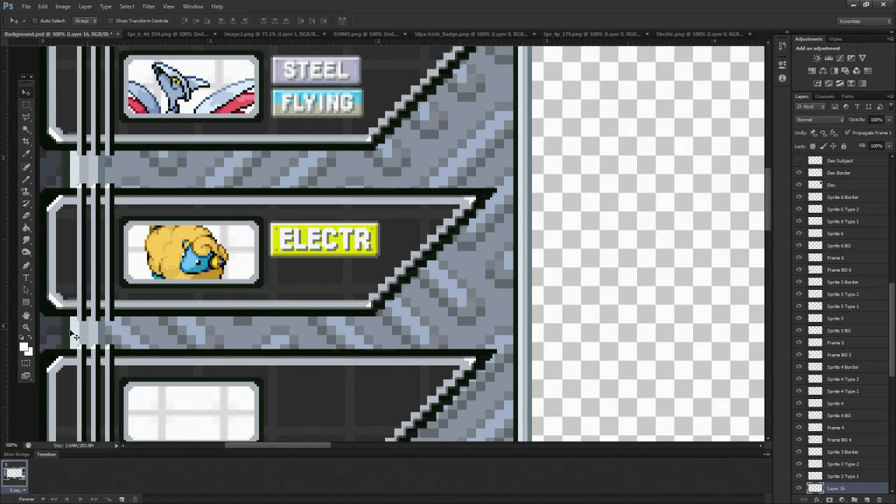
Move the Electric label over the second slot's Flying label and scale it down to the same size
{"action": "left_click", "coordinate": [27, 327]}
{"action": "left_click", "coordinate": [300, 217]}
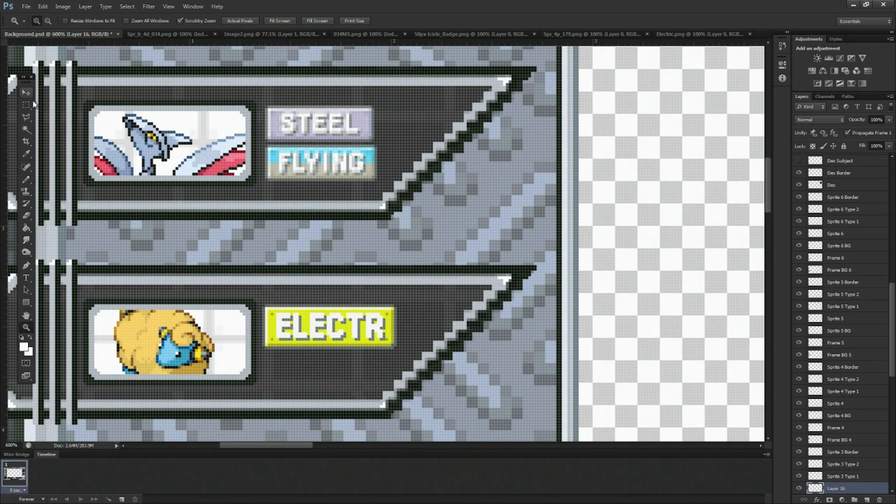
{"action": "key", "text": "v"}
{"action": "left_click_drag", "start_coordinate": [308, 338], "coordinate": [310, 180]}
{"action": "right_click", "coordinate": [339, 174]}
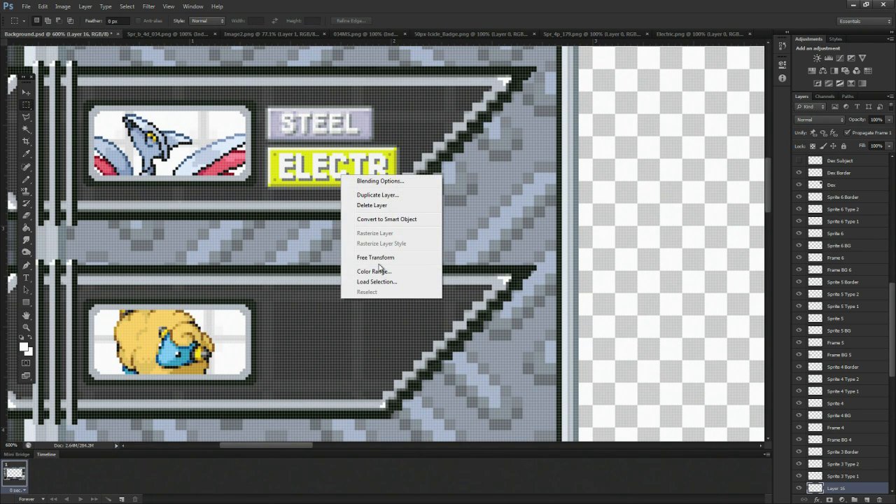
{"action": "left_click", "coordinate": [381, 261]}
{"action": "left_click_drag", "start_coordinate": [398, 188], "coordinate": [379, 179]}
{"action": "key", "text": "Return"}
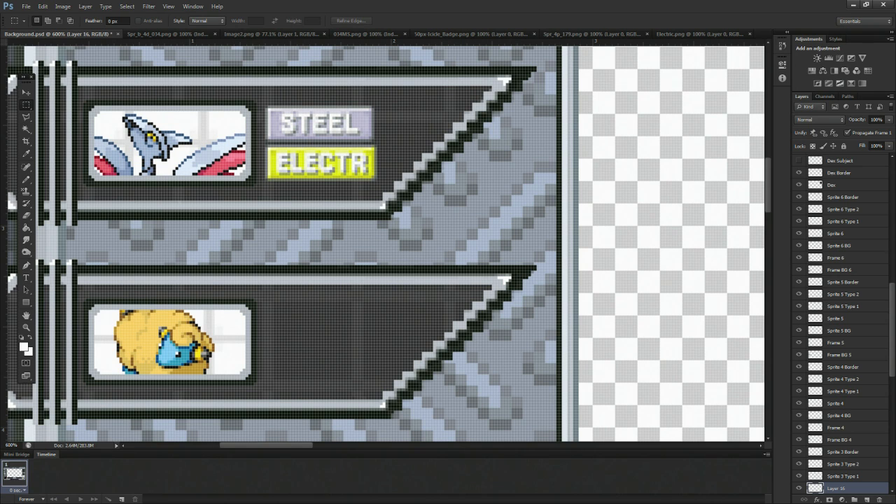
Move the resized Electric label back beside the third slot's sprite, in line with the type labels above
{"action": "left_click", "coordinate": [26, 93]}
{"action": "left_click_drag", "start_coordinate": [296, 175], "coordinate": [296, 333]}
{"action": "left_click", "coordinate": [26, 328]}
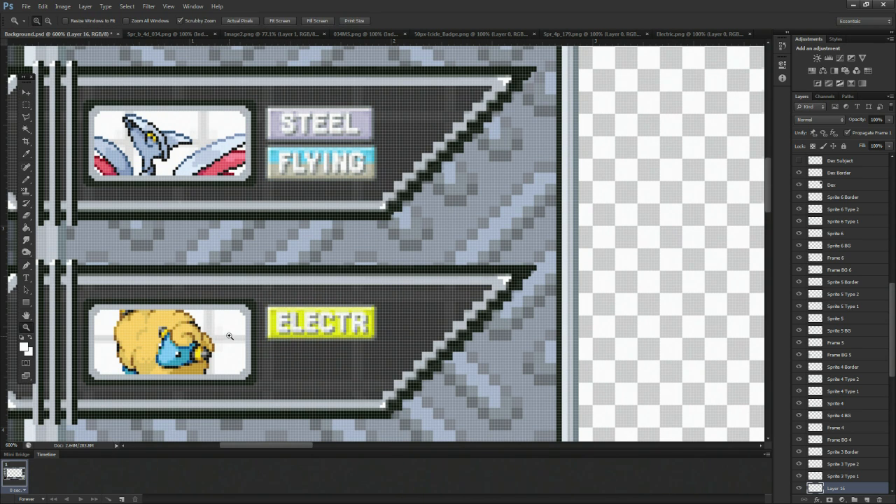
{"action": "left_click_drag", "start_coordinate": [230, 334], "coordinate": [479, 260]}
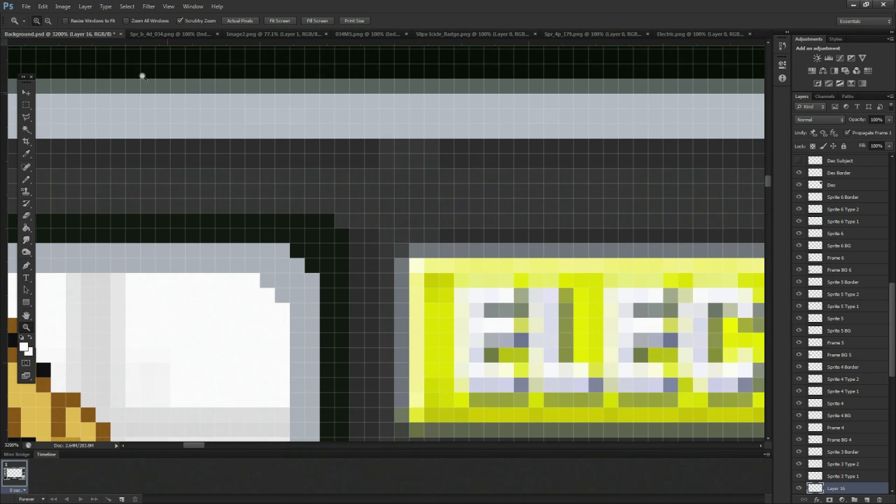
{"action": "left_click", "coordinate": [26, 92]}
{"action": "left_click_drag", "start_coordinate": [420, 299], "coordinate": [432, 306]}
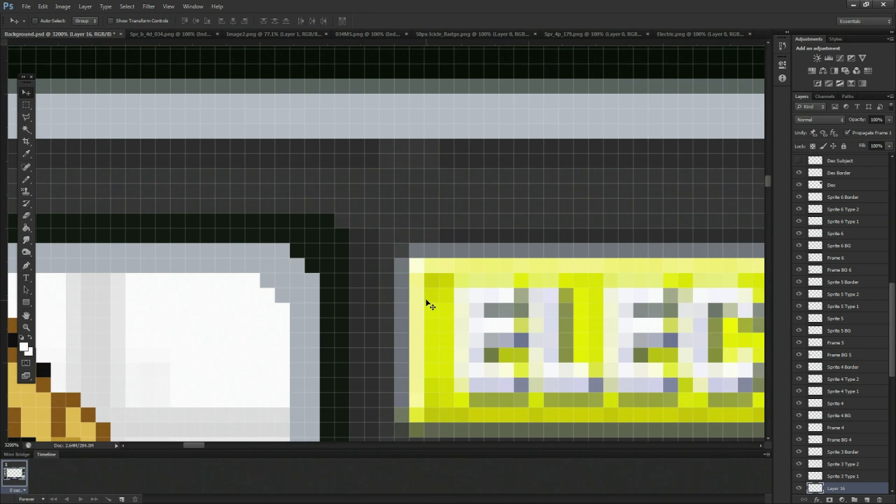
Open the Poison and Fighting type label images together from the Types folder
{"action": "left_click", "coordinate": [27, 327]}
{"action": "left_click_drag", "start_coordinate": [630, 300], "coordinate": [620, 349]}
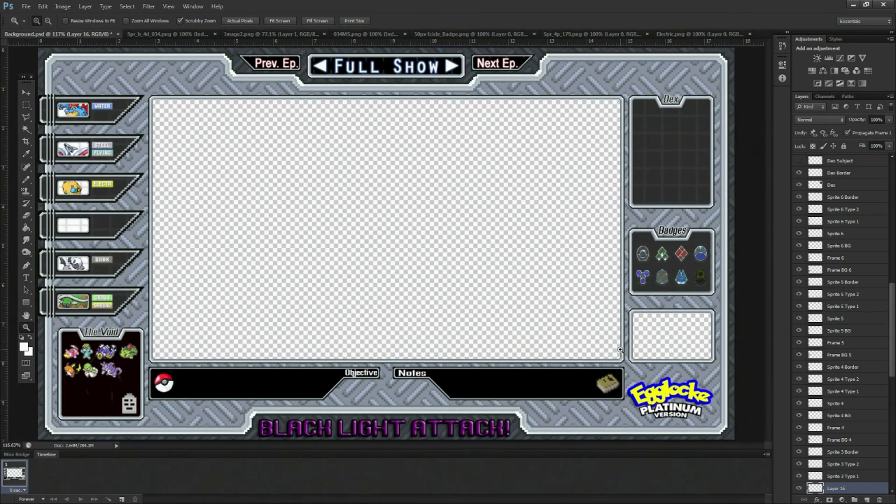
{"action": "left_click", "coordinate": [29, 7]}
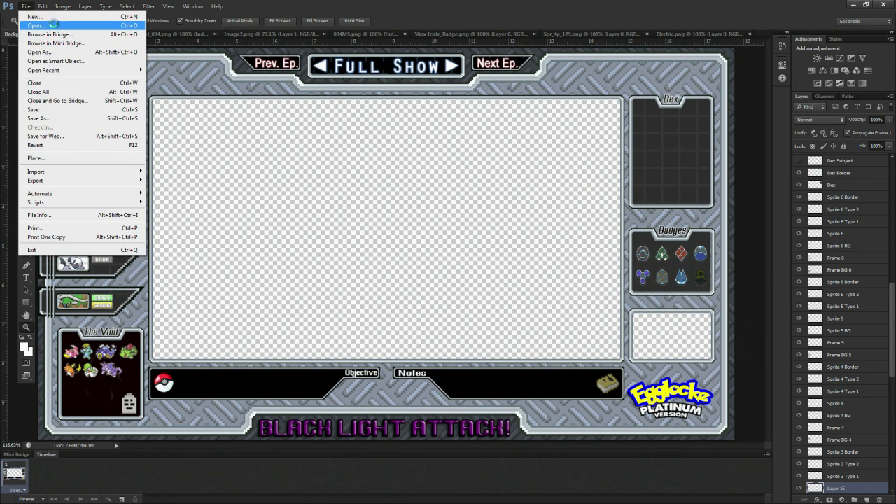
{"action": "left_click", "coordinate": [35, 25]}
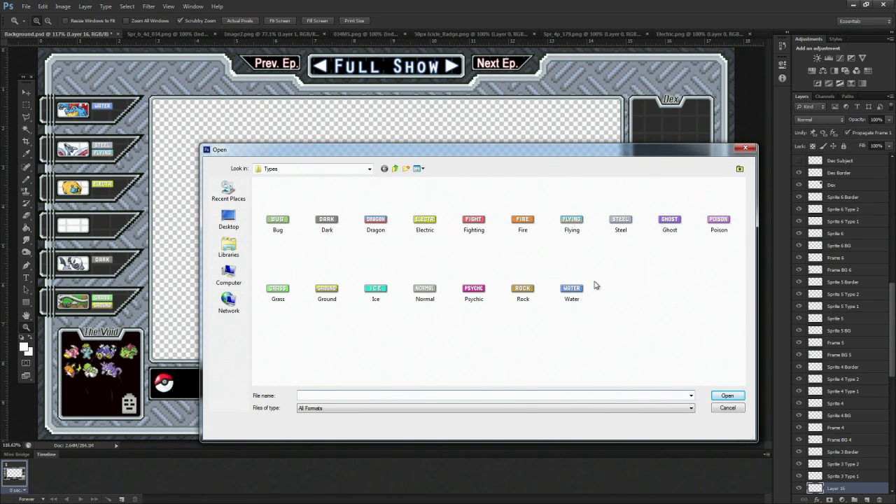
{"action": "left_click_drag", "start_coordinate": [474, 223], "coordinate": [705, 223]}
{"action": "left_click", "coordinate": [714, 219], "text": "ctrl"}
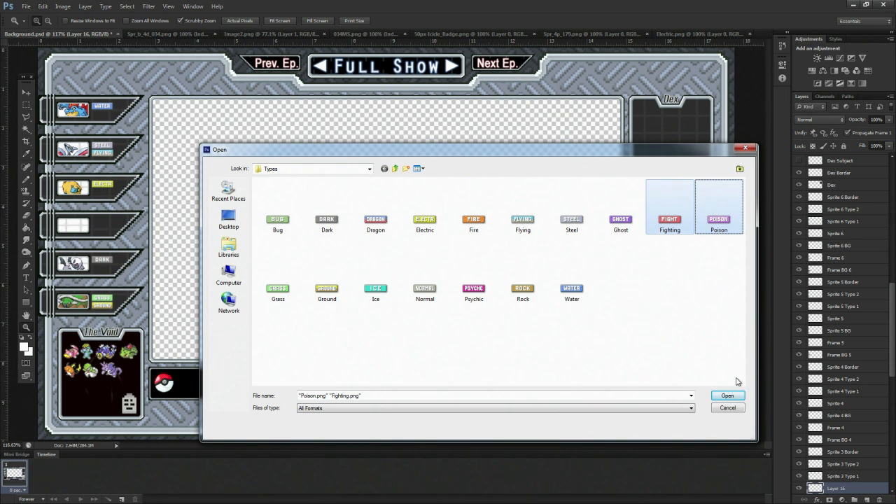
{"action": "left_click", "coordinate": [728, 396]}
Open the sprite image Spr_4p_453_m.png from the Sprites folder inside the Pokemon folder
{"action": "left_click", "coordinate": [26, 6]}
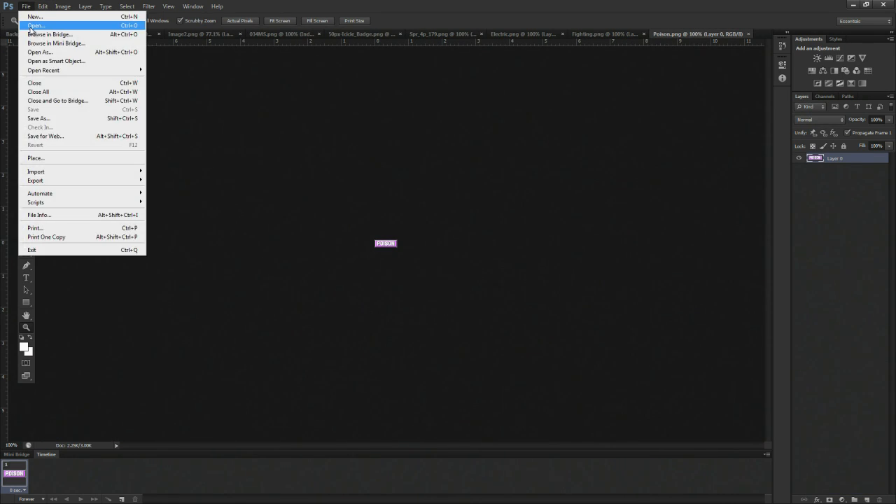
{"action": "left_click", "coordinate": [38, 24]}
{"action": "left_click", "coordinate": [395, 169]}
{"action": "double_click", "coordinate": [371, 206]}
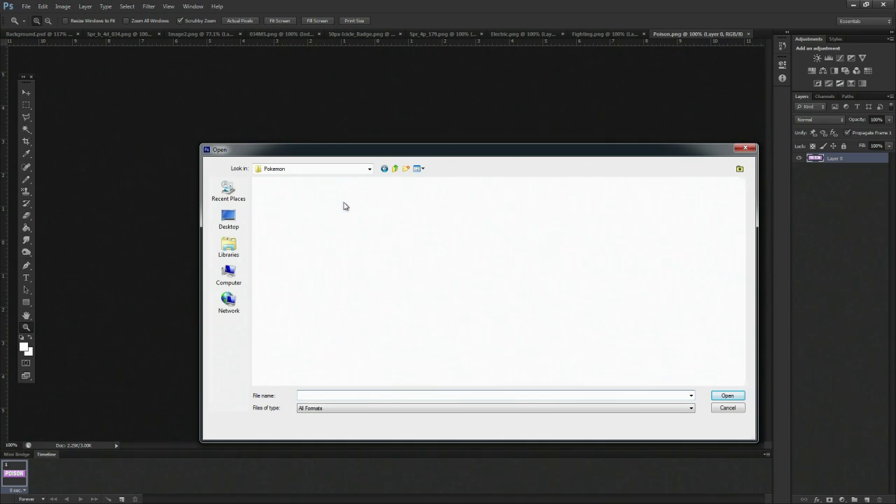
{"action": "scroll", "coordinate": [539, 268], "scroll_direction": "down", "scroll_amount": 5}
{"action": "scroll", "coordinate": [549, 270], "scroll_direction": "up", "scroll_amount": 2}
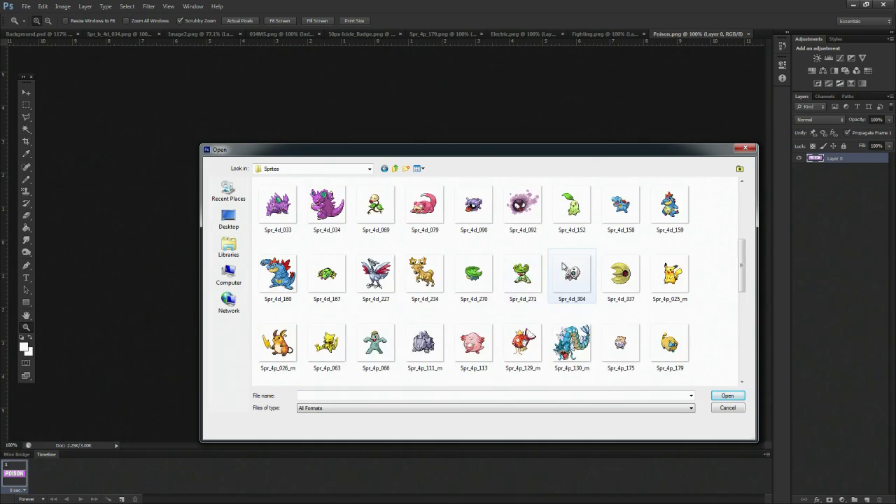
{"action": "scroll", "coordinate": [552, 269], "scroll_direction": "down", "scroll_amount": 3}
{"action": "scroll", "coordinate": [369, 199], "scroll_direction": "up", "scroll_amount": 1}
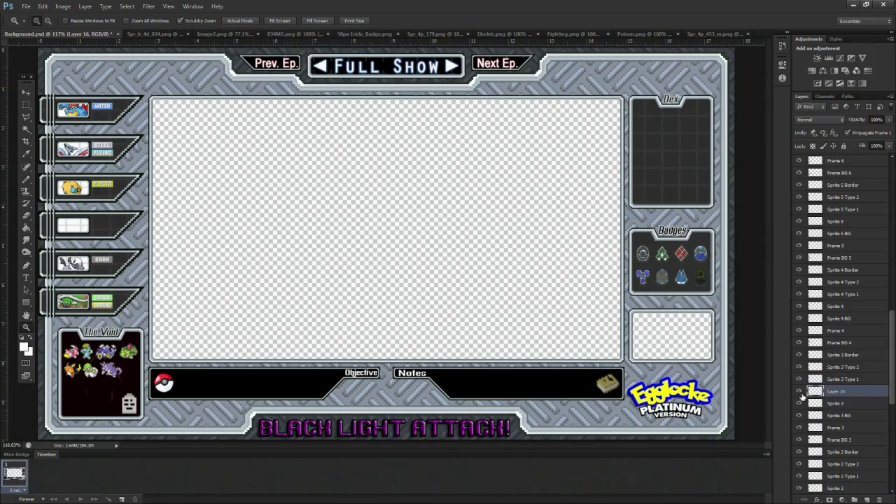
Set up a PNG copy of the overlay with the fourth team slot empty, reusing the file name of Background Team 42 in the Platinum folder
{"action": "left_click_drag", "start_coordinate": [841, 379], "coordinate": [856, 270]}
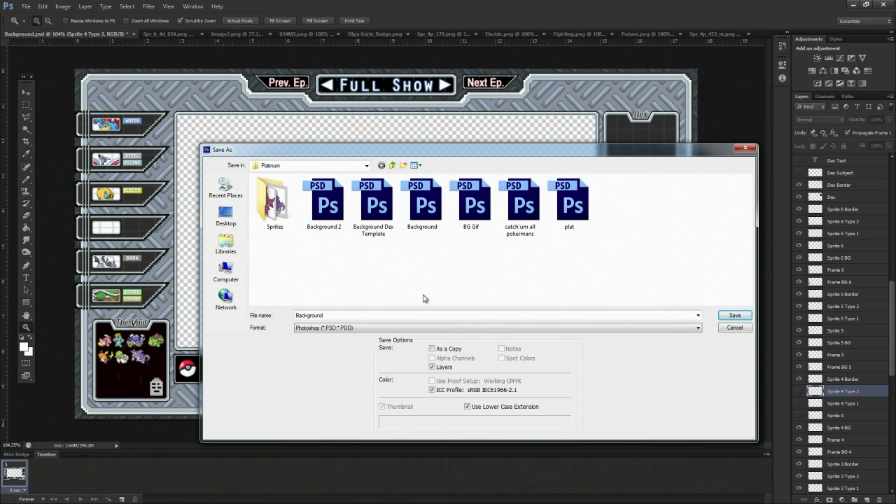
{"action": "left_click", "coordinate": [330, 330]}
{"action": "left_click", "coordinate": [334, 436]}
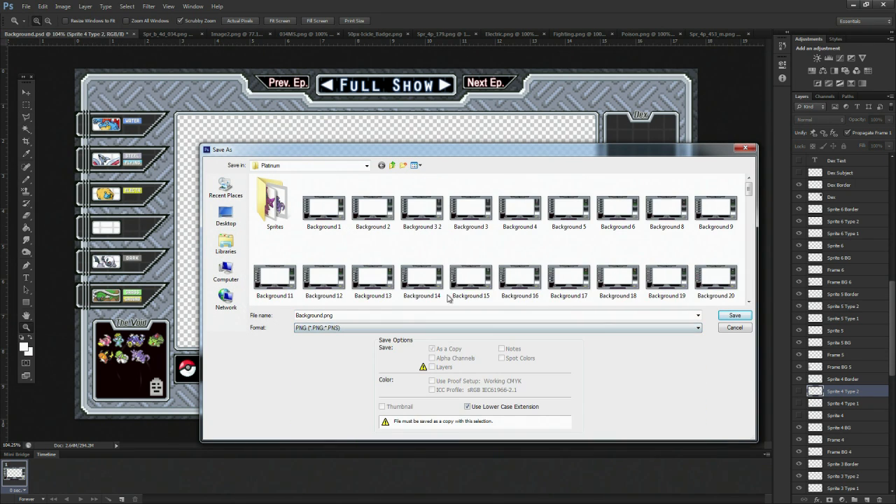
{"action": "left_click", "coordinate": [472, 274]}
{"action": "scroll", "coordinate": [596, 245], "scroll_direction": "down", "scroll_amount": 3}
{"action": "scroll", "coordinate": [597, 238], "scroll_direction": "down", "scroll_amount": 5}
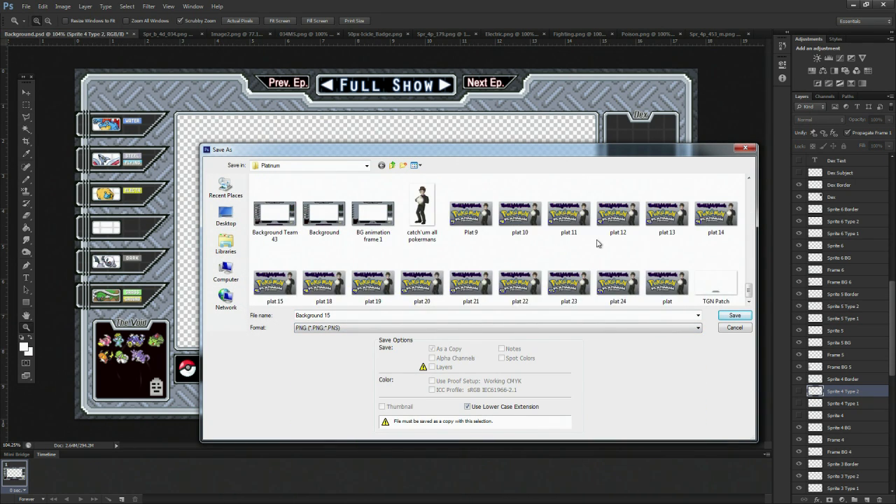
{"action": "scroll", "coordinate": [597, 238], "scroll_direction": "up", "scroll_amount": 1}
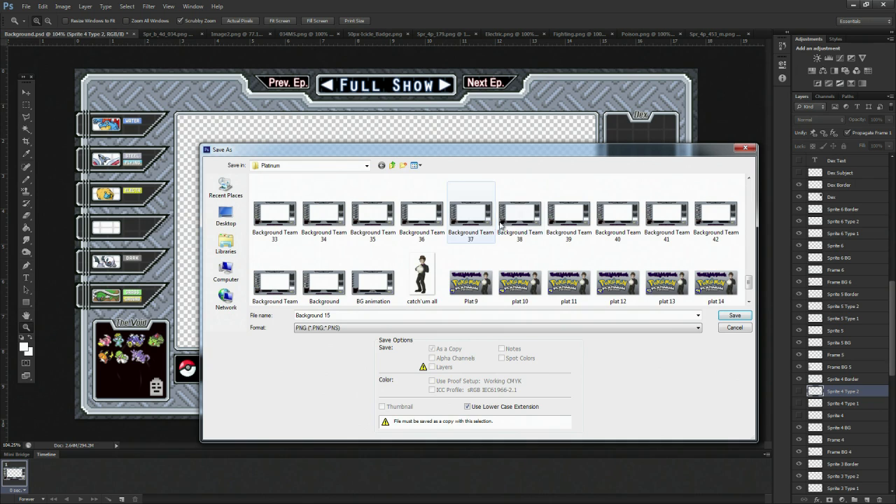
{"action": "left_click", "coordinate": [716, 213]}
{"action": "left_click", "coordinate": [382, 315]}
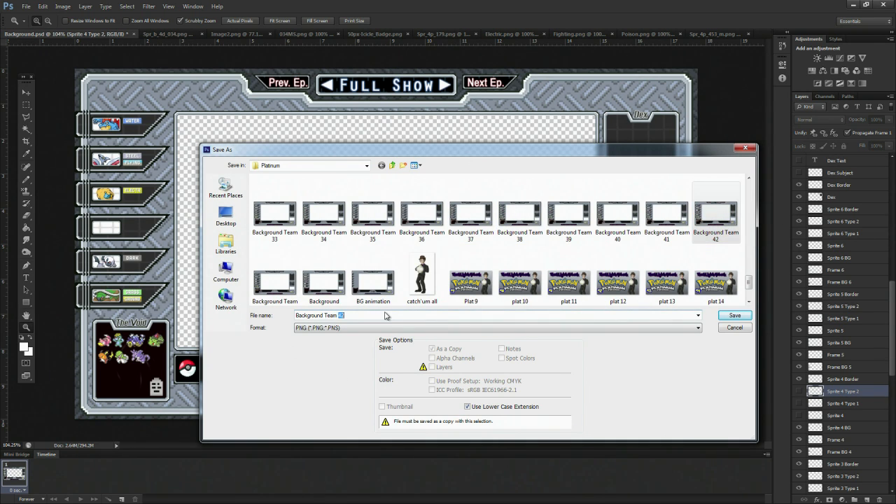
{"action": "key", "text": "BackSpace"}
{"action": "type", "text": "3"}
{"action": "key", "text": "Return"}
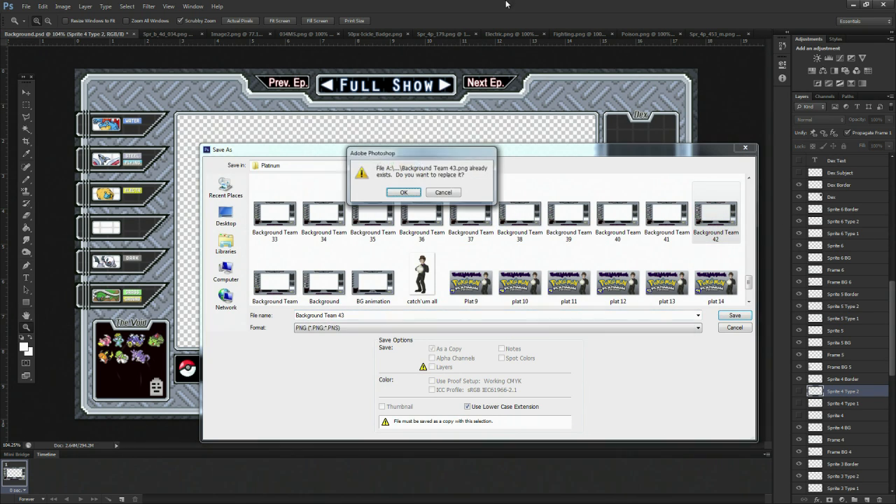
{"action": "left_click", "coordinate": [443, 193]}
Save the PNG copy as Background Team 44 with Smallest / Slow compression and no interlacing
{"action": "double_click", "coordinate": [370, 315]}
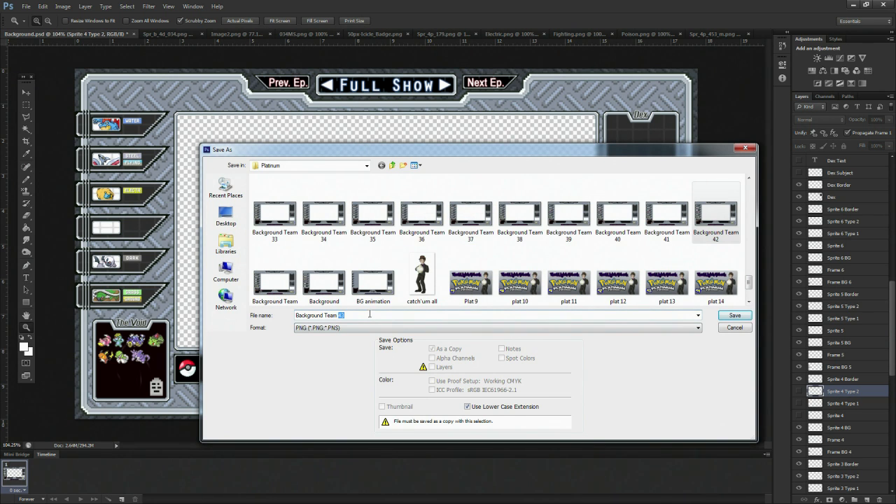
{"action": "type", "text": "44"}
{"action": "key", "text": "Return"}
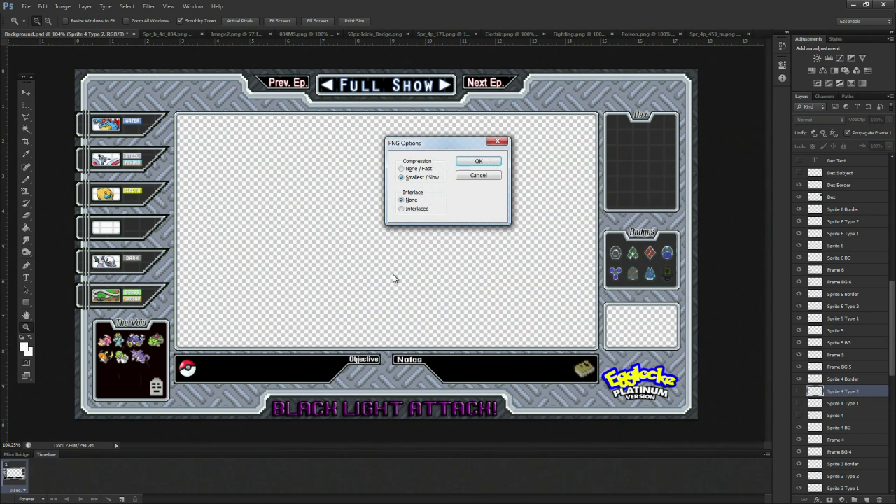
{"action": "left_click", "coordinate": [493, 162]}
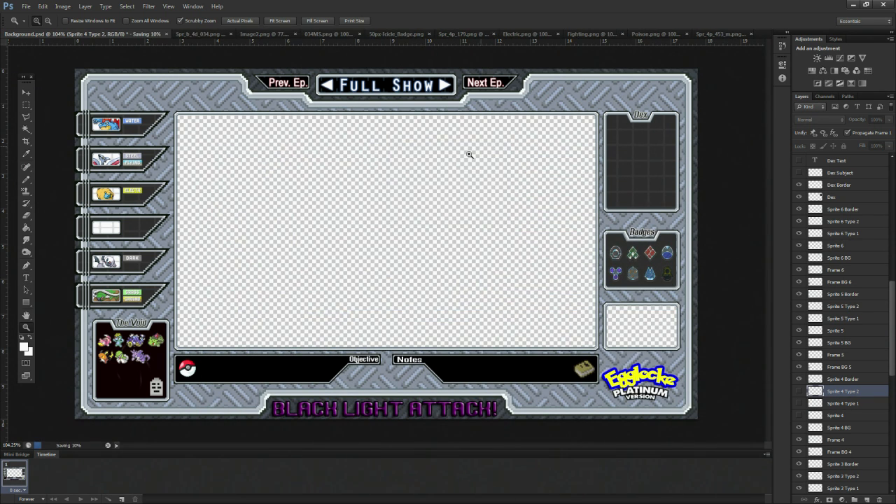
Show the fourth slot's sprite and type labels and save the overlay as the next numbered Background Team PNG in the Platinum folder
{"action": "left_click", "coordinate": [800, 391]}
{"action": "left_click", "coordinate": [26, 6]}
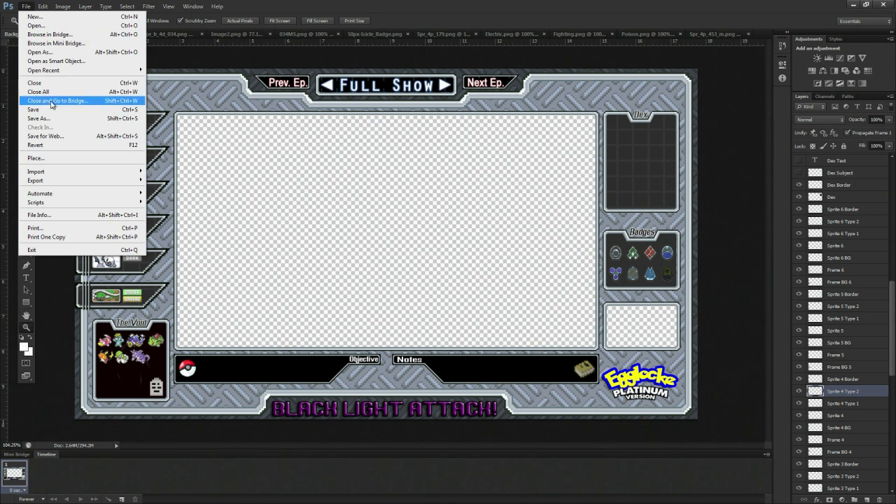
{"action": "left_click", "coordinate": [49, 122]}
{"action": "left_click", "coordinate": [357, 328]}
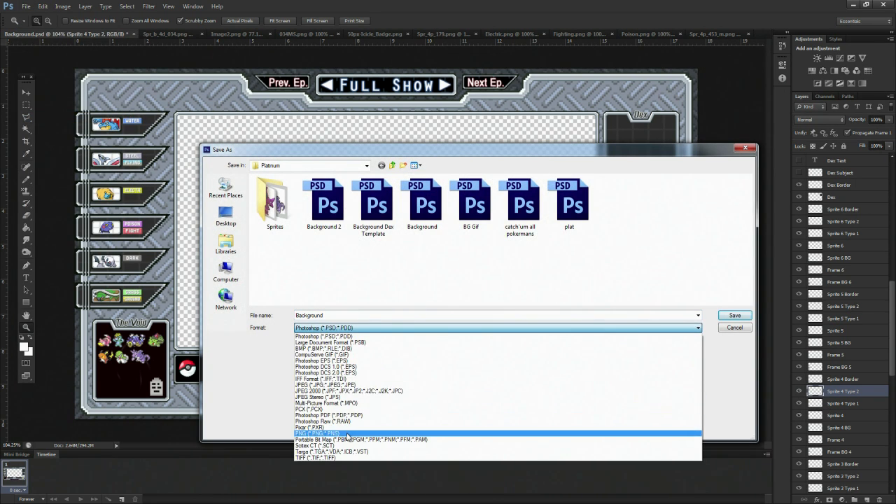
{"action": "left_click", "coordinate": [357, 434]}
{"action": "left_click", "coordinate": [569, 278]}
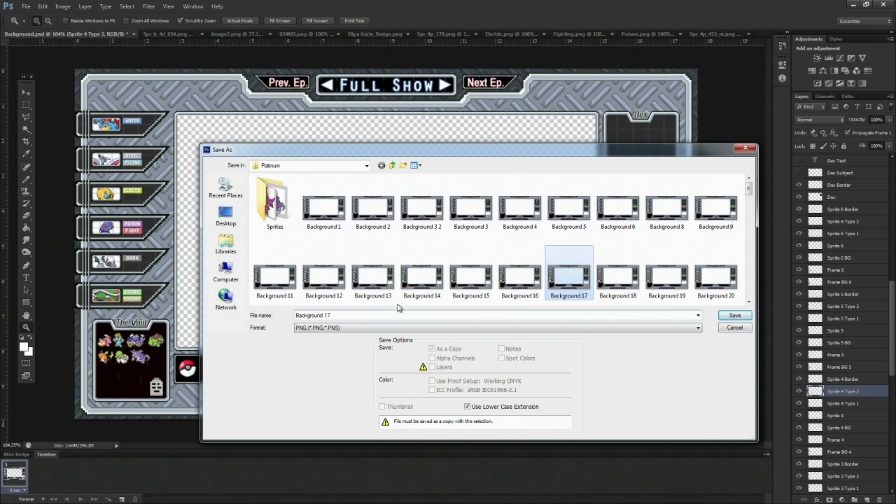
{"action": "left_click", "coordinate": [404, 317]}
{"action": "type", "text": "Backgr"}
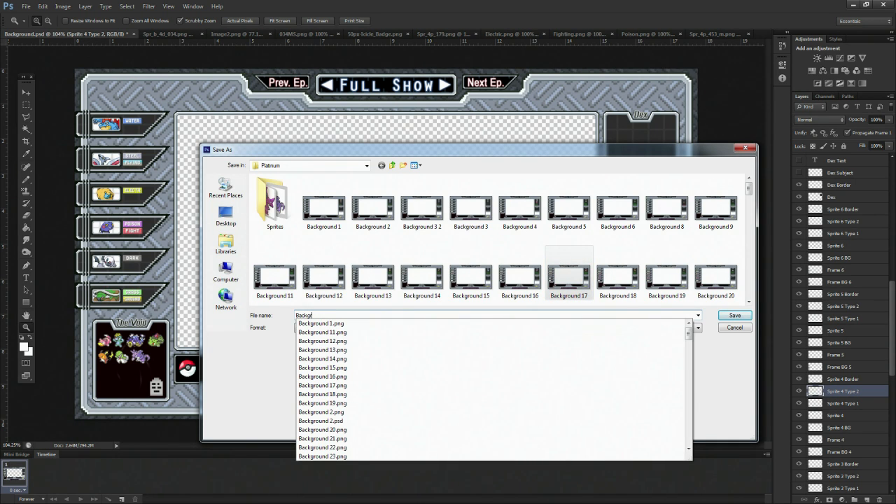
{"action": "type", "text": "ound Team 44"}
{"action": "key", "text": "Return"}
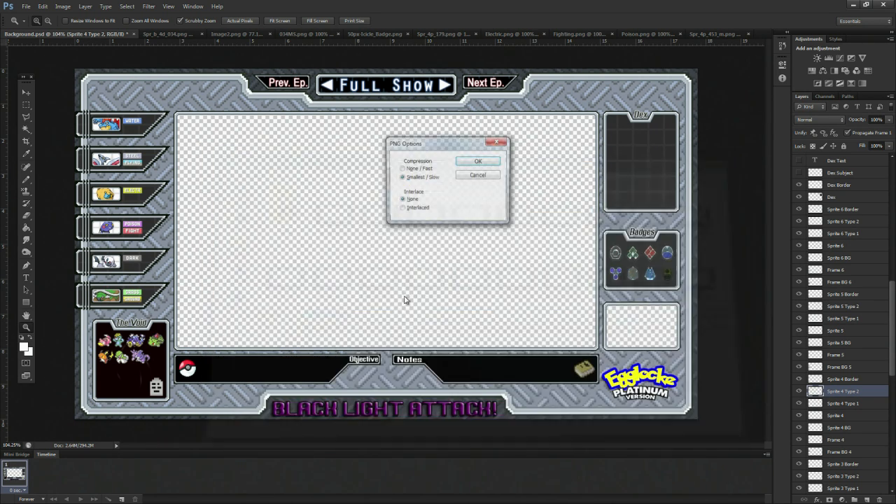
{"action": "left_click", "coordinate": [476, 161]}
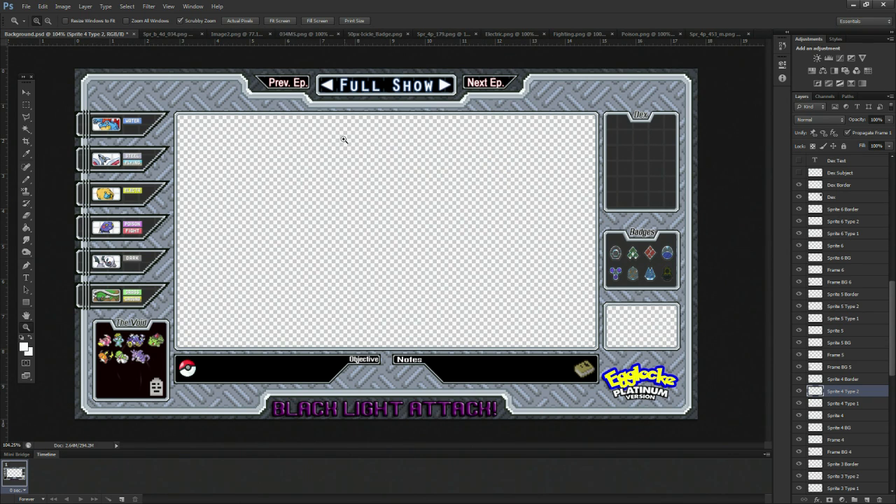
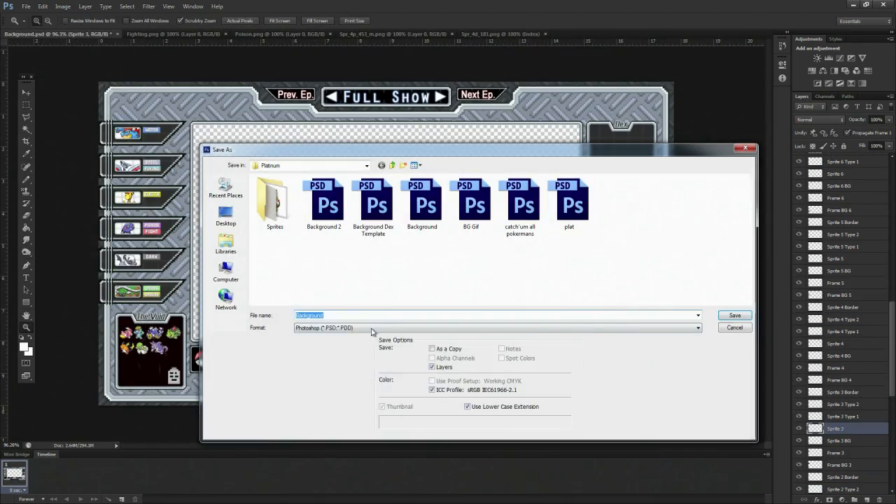
Save the overlay with the third slot's replaced sprite as a PNG named Background Team 46 in the Platinum folder
{"action": "left_click", "coordinate": [371, 329]}
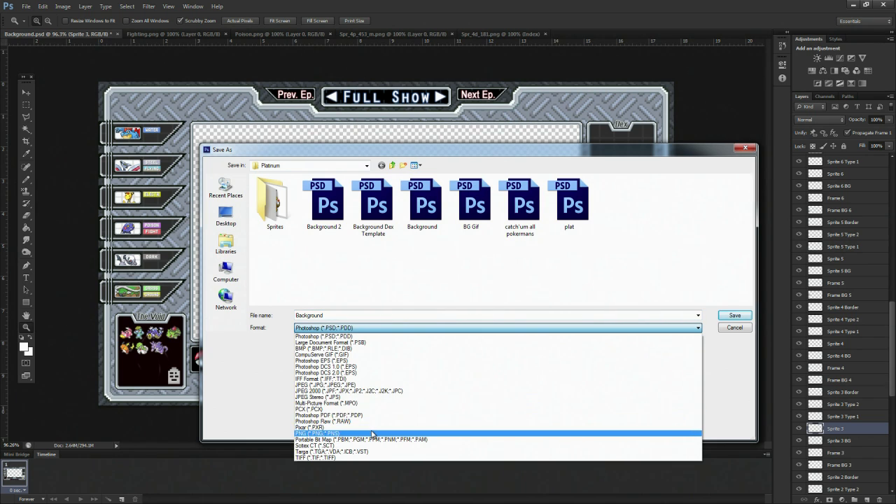
{"action": "left_click", "coordinate": [318, 433]}
{"action": "left_click", "coordinate": [520, 274]}
{"action": "scroll", "coordinate": [545, 274], "scroll_direction": "down", "scroll_amount": 1}
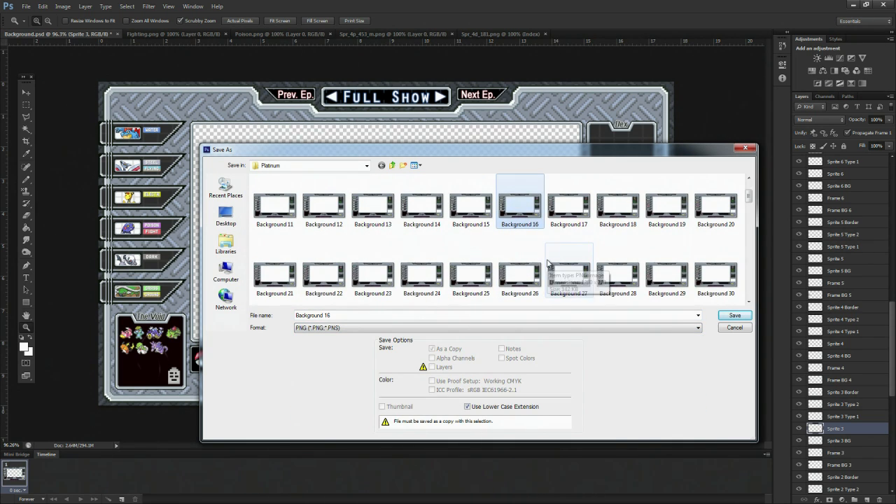
{"action": "scroll", "coordinate": [545, 274], "scroll_direction": "down", "scroll_amount": 5}
{"action": "left_click", "coordinate": [431, 284]}
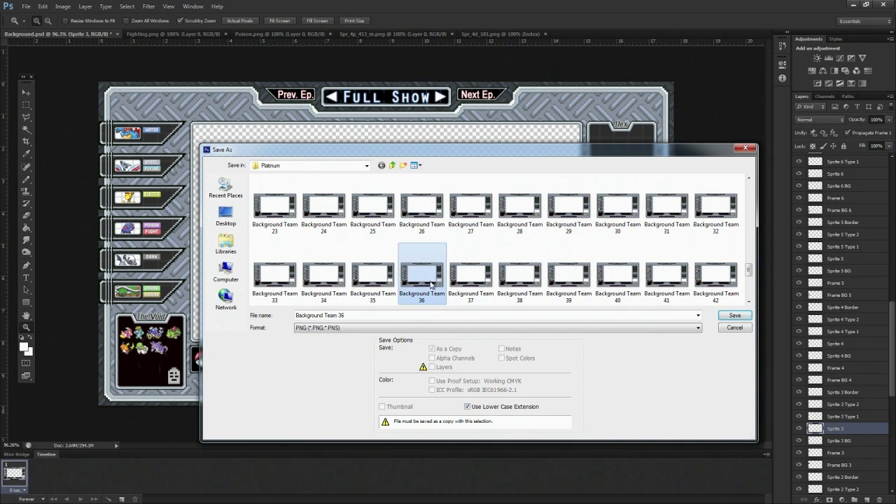
{"action": "double_click", "coordinate": [360, 316]}
{"action": "type", "text": "6"}
{"action": "key", "text": "BackSpace"}
{"action": "type", "text": "48"}
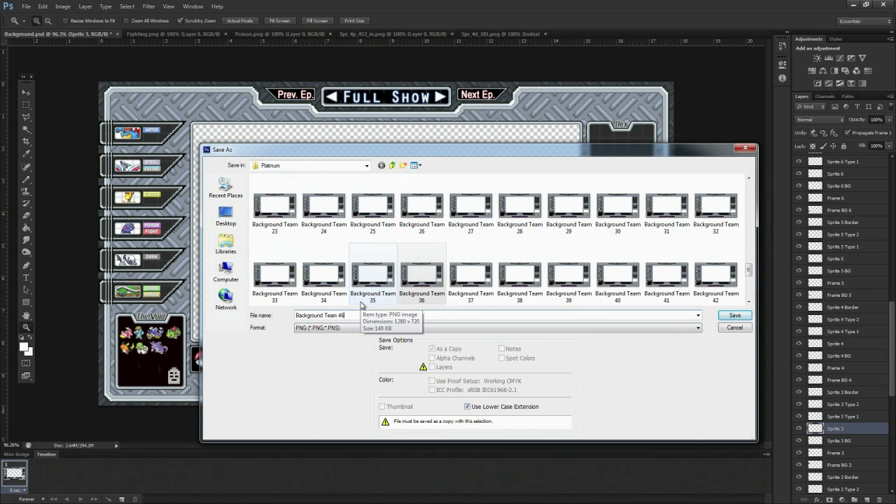
{"action": "key", "text": "Return"}
{"action": "left_click", "coordinate": [494, 162]}
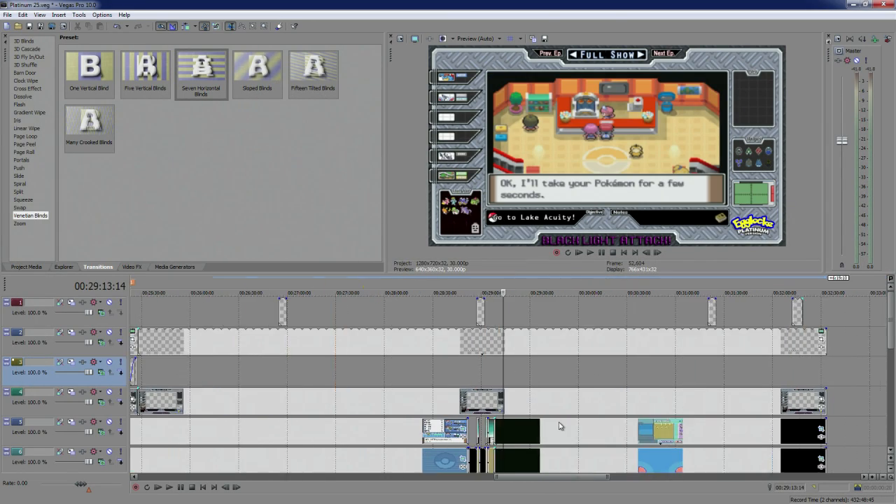
Switch to Vegas Pro and inspect the overlay event on the fourth track around 28 minutes 40 seconds
{"action": "left_click", "coordinate": [404, 386]}
{"action": "left_click", "coordinate": [415, 369]}
{"action": "scroll", "coordinate": [475, 375], "scroll_direction": "down", "scroll_amount": 3}
{"action": "scroll", "coordinate": [463, 399], "scroll_direction": "up", "scroll_amount": 2}
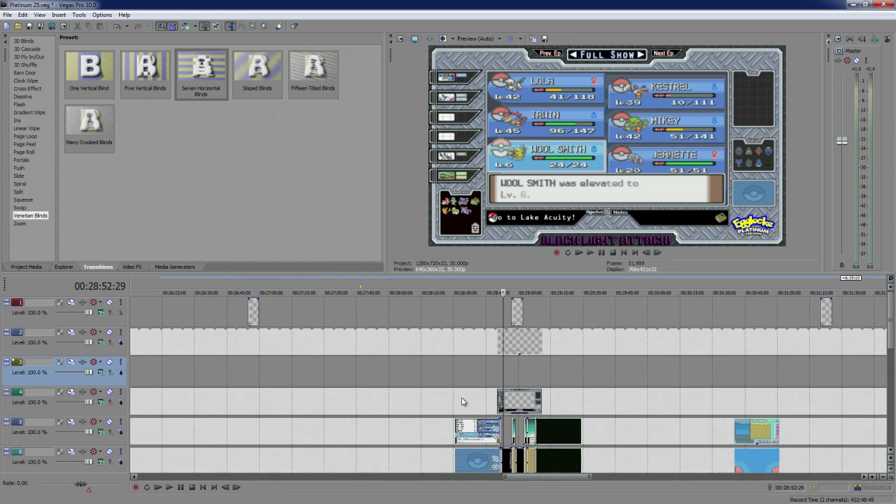
{"action": "right_click", "coordinate": [457, 397]}
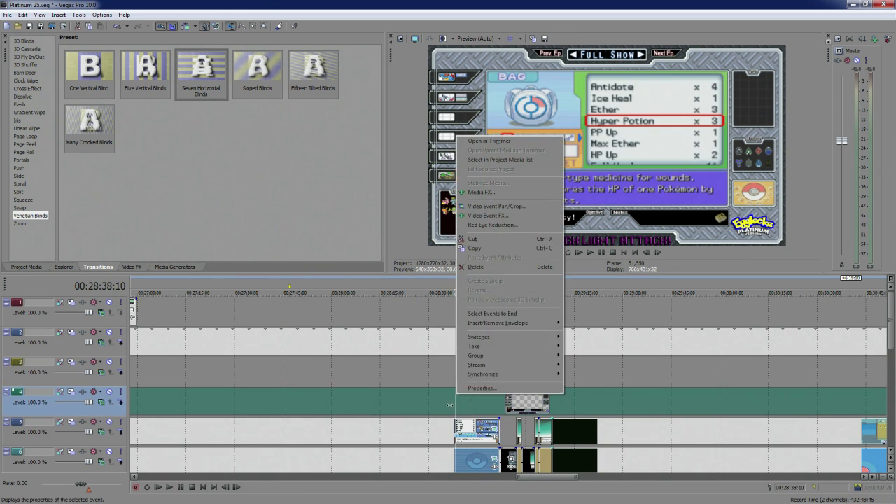
{"action": "left_click", "coordinate": [438, 412]}
Apply the Disable resample setting in the properties of the Plat 25 Top video event on the fifth track
{"action": "right_click", "coordinate": [430, 434]}
{"action": "left_click", "coordinate": [464, 425]}
{"action": "key", "text": "ctrl+v"}
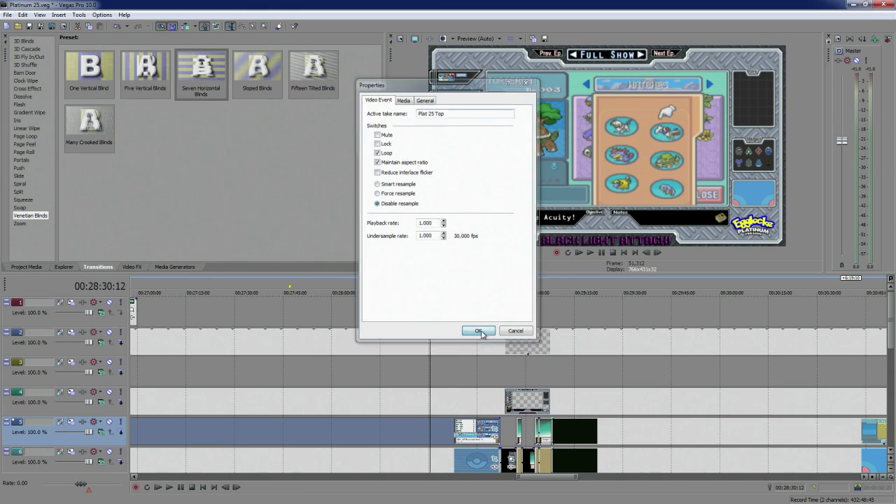
{"action": "left_click", "coordinate": [476, 330]}
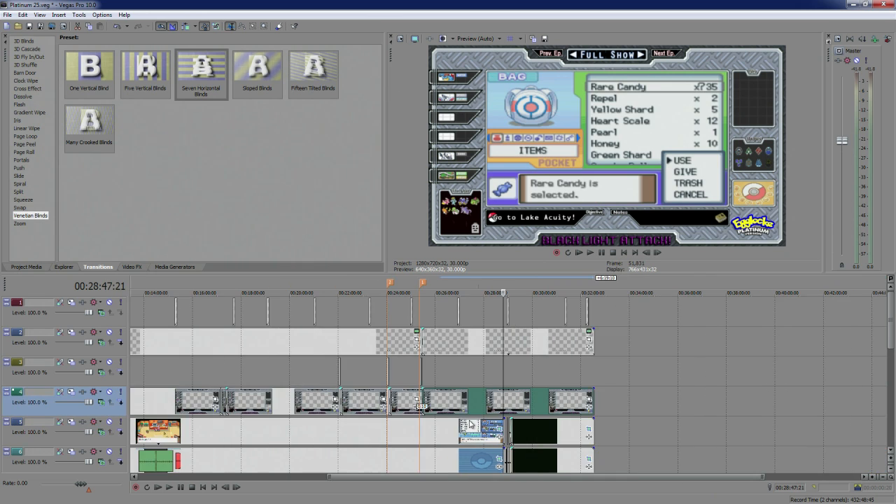
Inspect the footage under the fourth-track overlay between about 25 and 29 minutes to find where the team changes
{"action": "scroll", "coordinate": [483, 417], "scroll_direction": "up", "scroll_amount": 5}
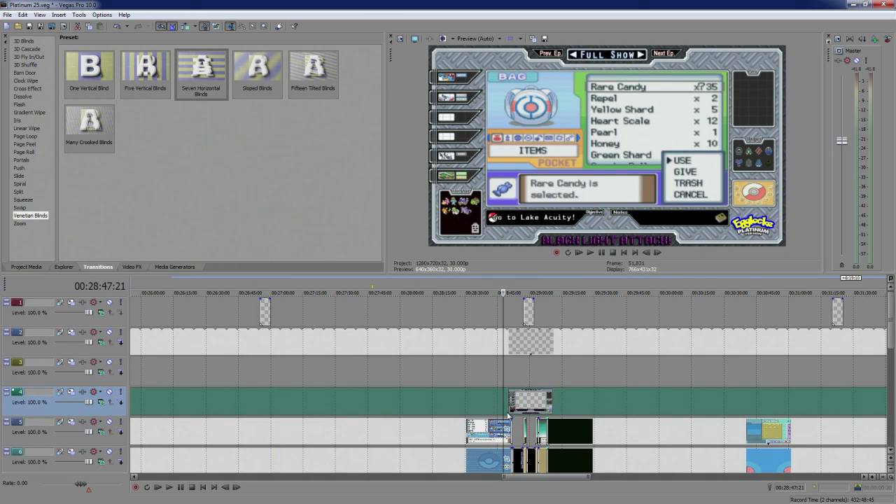
{"action": "left_click", "coordinate": [514, 407]}
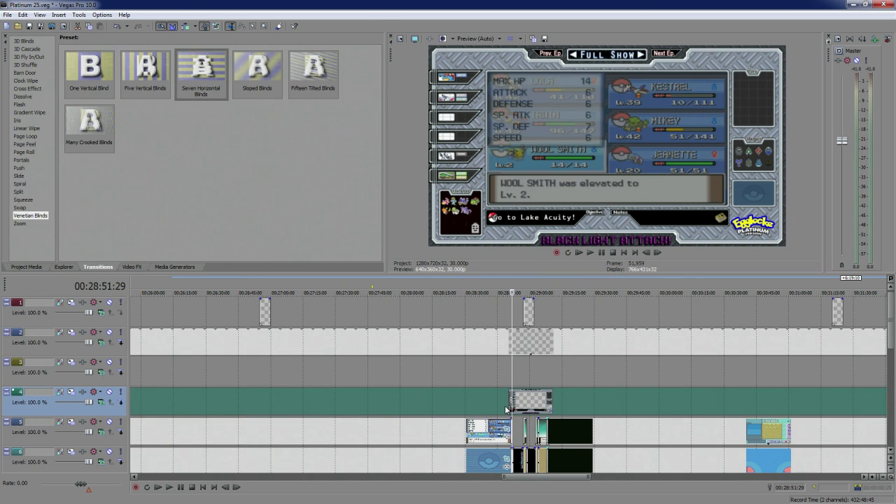
{"action": "scroll", "coordinate": [506, 410], "scroll_direction": "down", "scroll_amount": 3}
{"action": "scroll", "coordinate": [483, 413], "scroll_direction": "up", "scroll_amount": 3}
{"action": "left_click", "coordinate": [443, 414]}
{"action": "scroll", "coordinate": [450, 418], "scroll_direction": "down", "scroll_amount": 3}
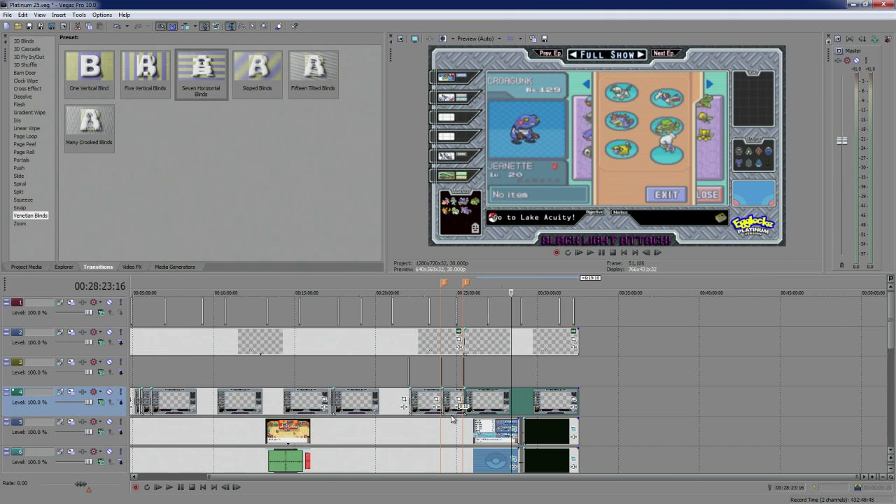
{"action": "left_click", "coordinate": [460, 408]}
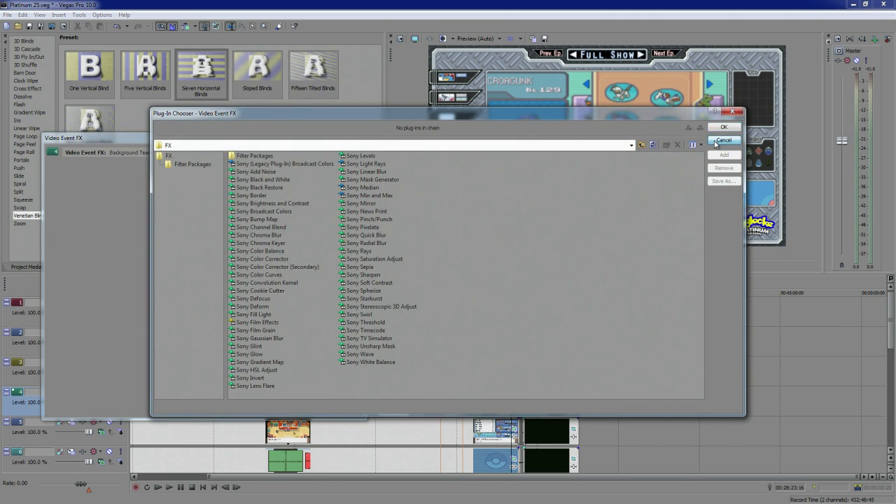
{"action": "left_click", "coordinate": [724, 141]}
{"action": "left_click", "coordinate": [464, 378]}
{"action": "scroll", "coordinate": [466, 377], "scroll_direction": "up", "scroll_amount": 4}
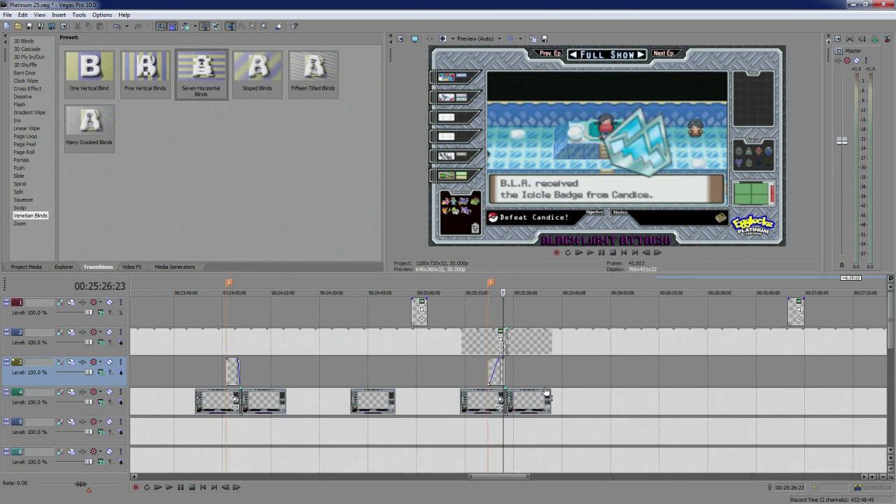
{"action": "left_click", "coordinate": [614, 401]}
{"action": "left_click", "coordinate": [715, 397]}
{"action": "scroll", "coordinate": [770, 407], "scroll_direction": "down", "scroll_amount": 2}
{"action": "scroll", "coordinate": [589, 403], "scroll_direction": "up", "scroll_amount": 1}
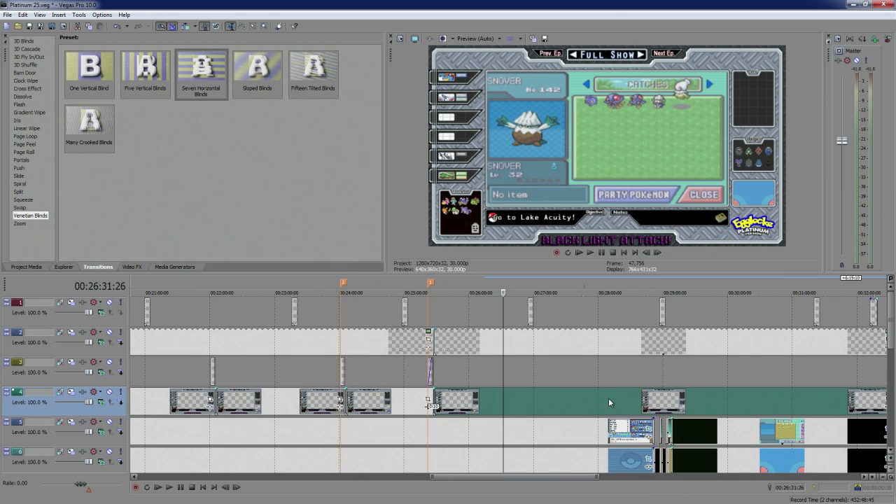
Split the fourth-track overlay event at about 27 minutes 49 seconds, delete the remainder, and insert the overlay with the updated third slot
{"action": "left_click", "coordinate": [621, 402]}
{"action": "left_click", "coordinate": [594, 404]}
{"action": "key", "text": "space"}
{"action": "key", "text": "Left"}
{"action": "key", "text": "Left"}
{"action": "key", "text": "Left"}
{"action": "key", "text": "Left"}
{"action": "key", "text": "Left"}
{"action": "key", "text": "Left"}
{"action": "key", "text": "Left"}
{"action": "key", "text": "Left"}
{"action": "key", "text": "Left"}
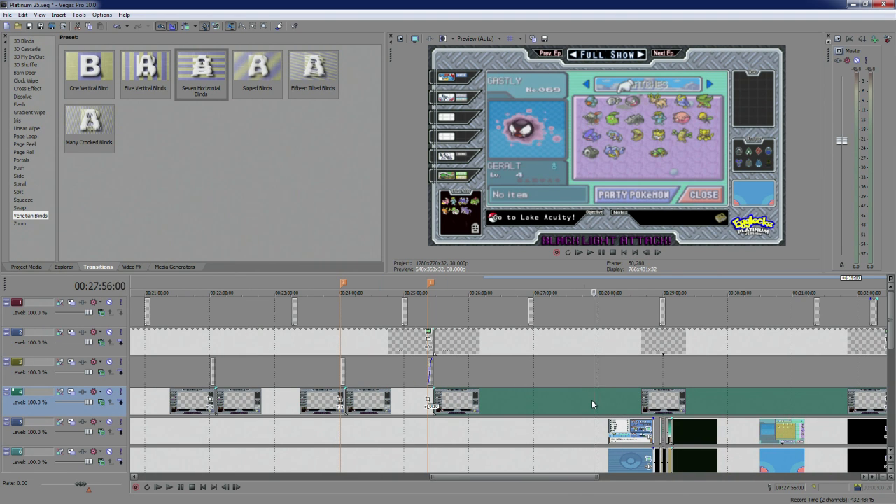
{"action": "scroll", "coordinate": [592, 404], "scroll_direction": "up", "scroll_amount": 3}
{"action": "key", "text": "Left"}
{"action": "key", "text": "Left"}
{"action": "key", "text": "Left"}
{"action": "key", "text": "Left"}
{"action": "key", "text": "Left"}
{"action": "key", "text": "Left"}
{"action": "key", "text": "Left"}
{"action": "key", "text": "s"}
{"action": "key", "text": "Delete"}
{"action": "key", "text": "ctrl+v"}
Apply the Seven Horizontal Blinds transition to the overlay crossfade at about 27 minutes 49 seconds and play it back
{"action": "left_click", "coordinate": [509, 374]}
{"action": "scroll", "coordinate": [510, 376], "scroll_direction": "up", "scroll_amount": 4}
{"action": "left_click_drag", "start_coordinate": [201, 68], "coordinate": [381, 401]}
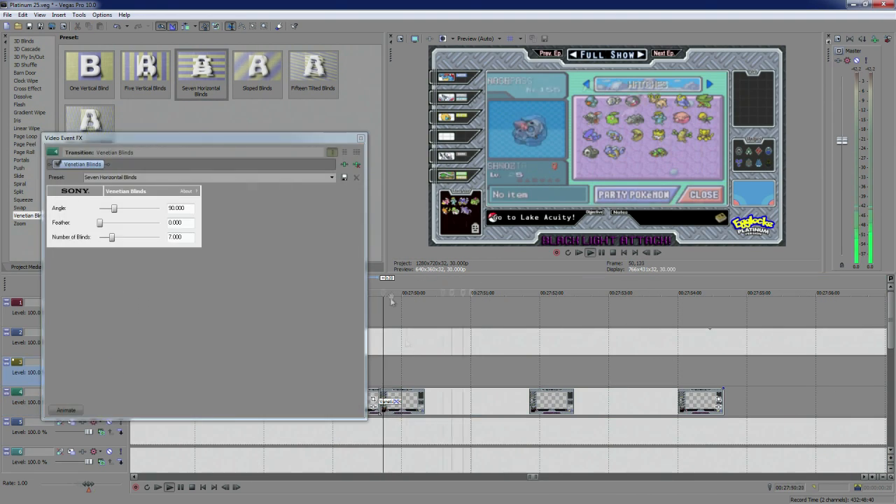
{"action": "left_click", "coordinate": [361, 136]}
{"action": "left_click", "coordinate": [354, 370]}
{"action": "key", "text": "space"}
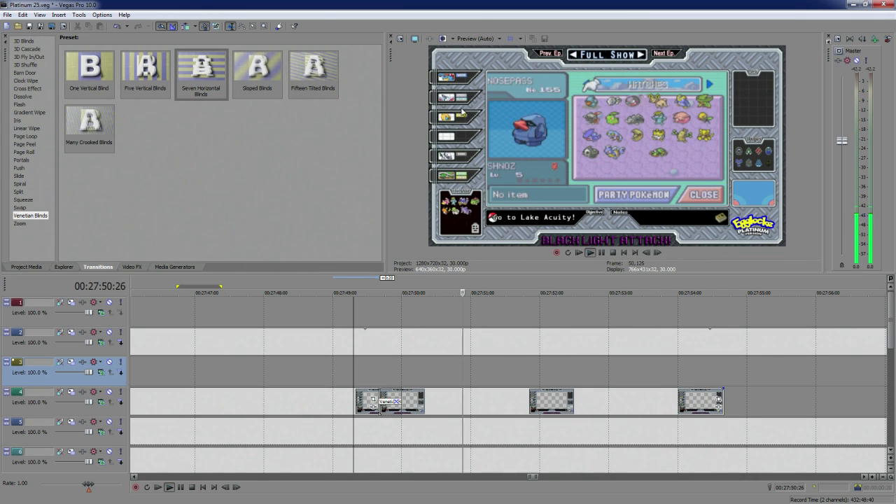
Extend the updated third-slot overlay to about 28 minutes 28 seconds and overlap its end with the overlay showing the updated fourth slot
{"action": "scroll", "coordinate": [546, 399], "scroll_direction": "down", "scroll_amount": 4}
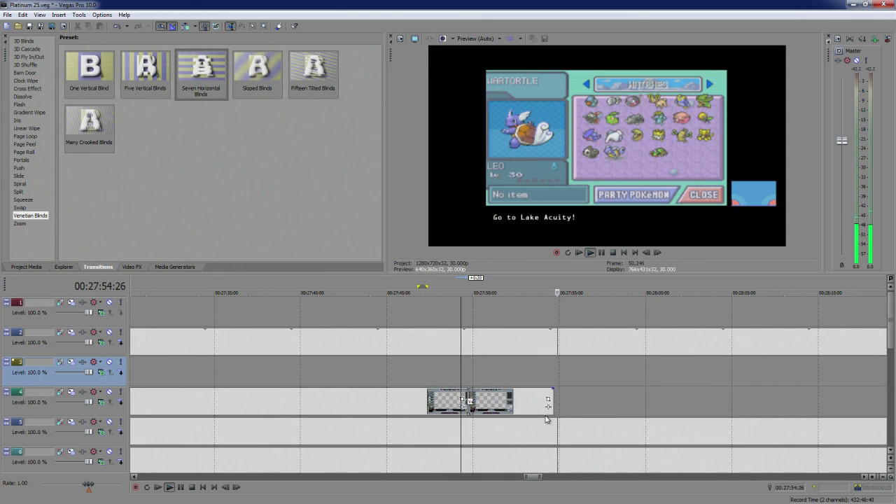
{"action": "left_click_drag", "start_coordinate": [552, 404], "coordinate": [814, 404]}
{"action": "scroll", "coordinate": [814, 403], "scroll_direction": "down", "scroll_amount": 4}
{"action": "left_click", "coordinate": [623, 372]}
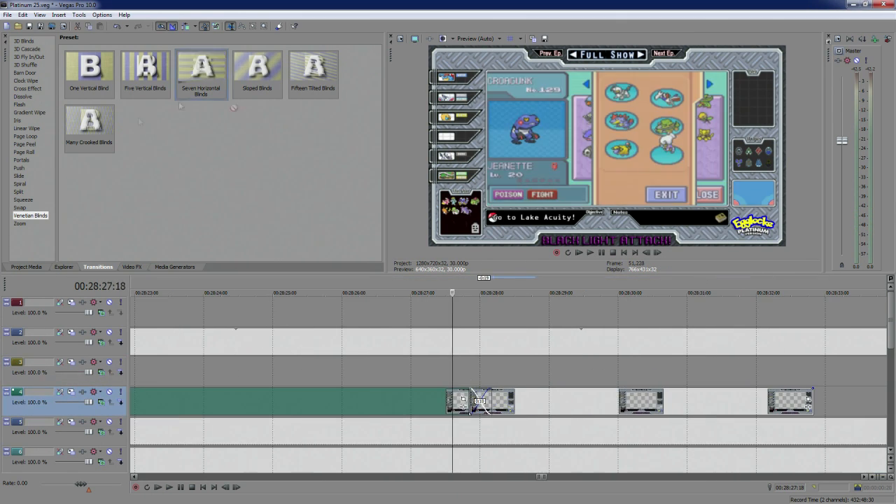
Apply the Seven Horizontal Blinds transition to the overlay crossfade at about 28 minutes 28 seconds and check the Ampharos evolution scene
{"action": "left_click_drag", "start_coordinate": [201, 73], "coordinate": [620, 414]}
{"action": "left_click", "coordinate": [614, 410]}
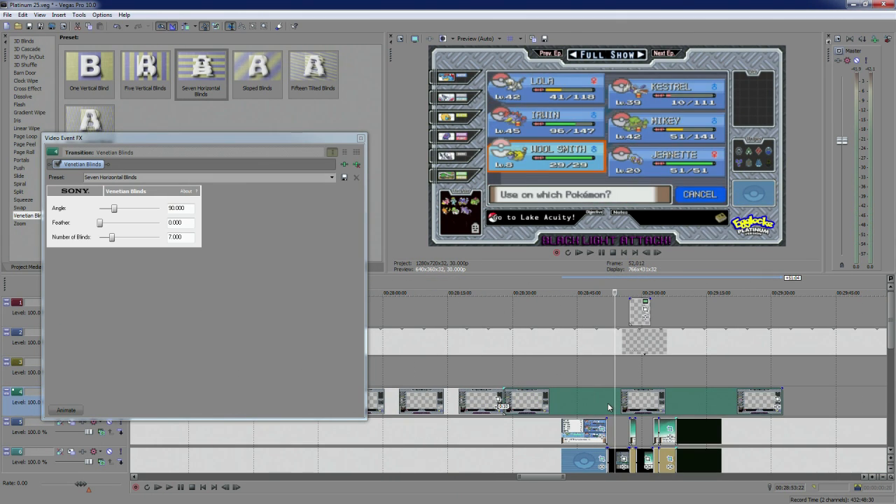
{"action": "left_click", "coordinate": [608, 409]}
{"action": "left_click", "coordinate": [362, 138]}
{"action": "left_click", "coordinate": [657, 410]}
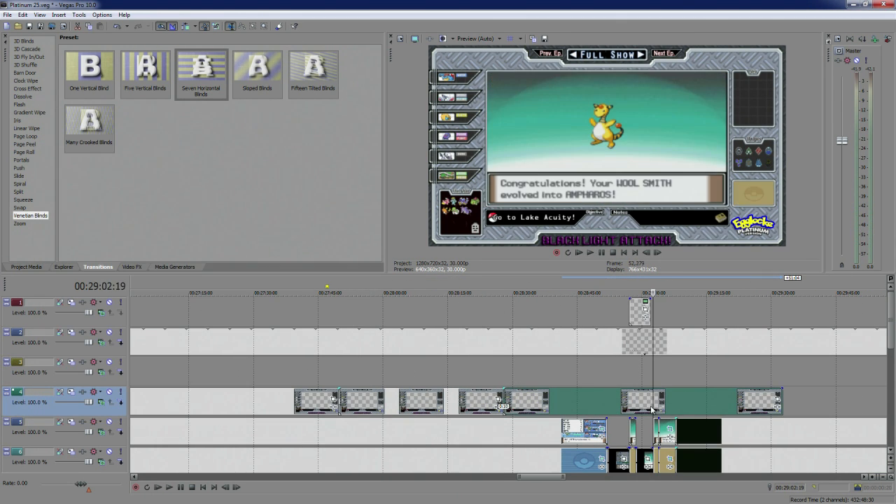
Play back the footage after the overlay change at about 29 minutes 3 seconds and examine the surrounding events
{"action": "scroll", "coordinate": [511, 409], "scroll_direction": "up", "scroll_amount": 5}
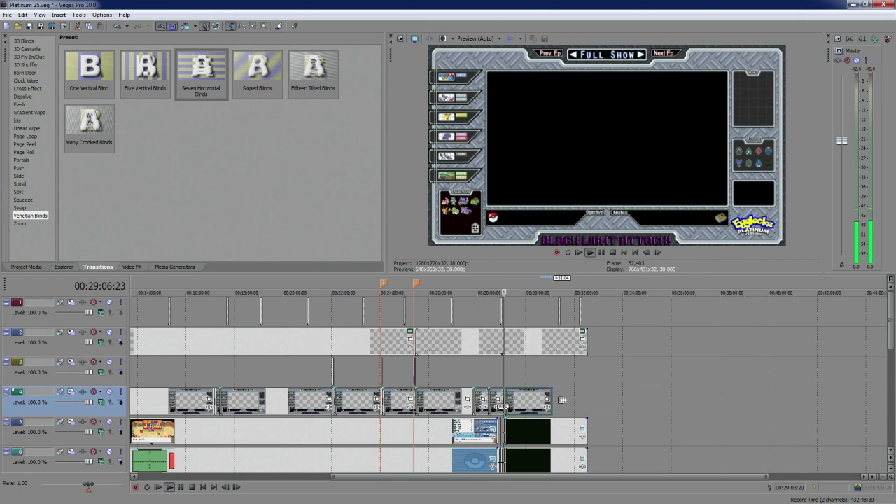
{"action": "scroll", "coordinate": [557, 399], "scroll_direction": "up", "scroll_amount": 10}
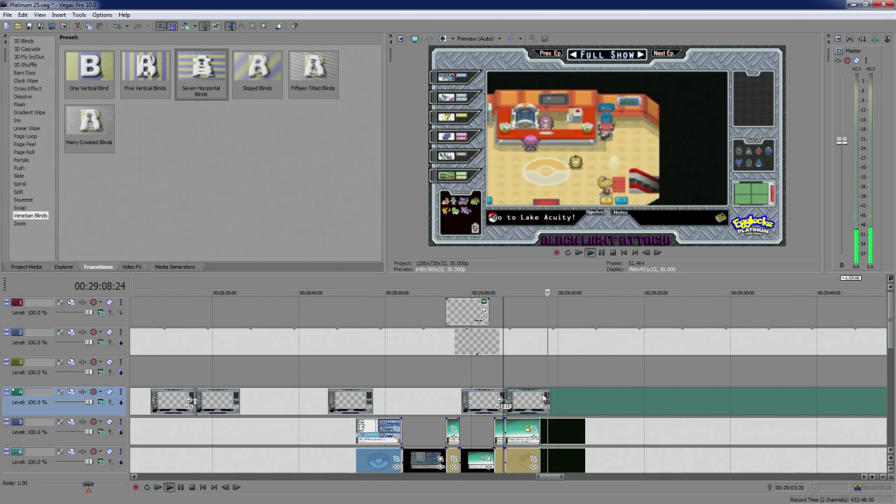
{"action": "scroll", "coordinate": [545, 398], "scroll_direction": "down", "scroll_amount": 6}
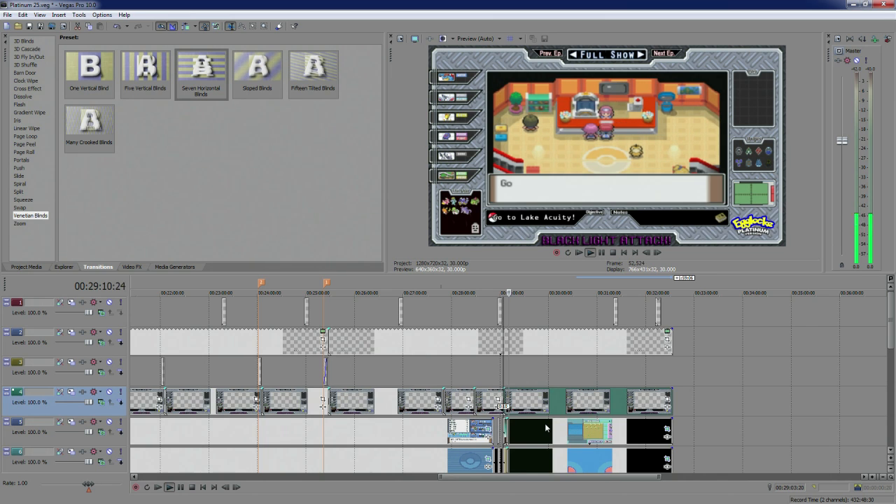
{"action": "scroll", "coordinate": [546, 428], "scroll_direction": "up", "scroll_amount": 8}
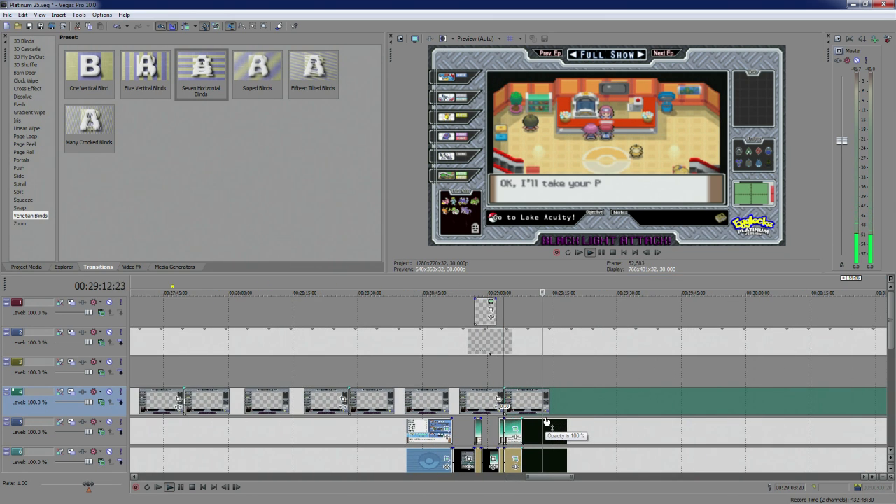
{"action": "scroll", "coordinate": [547, 422], "scroll_direction": "down", "scroll_amount": 6}
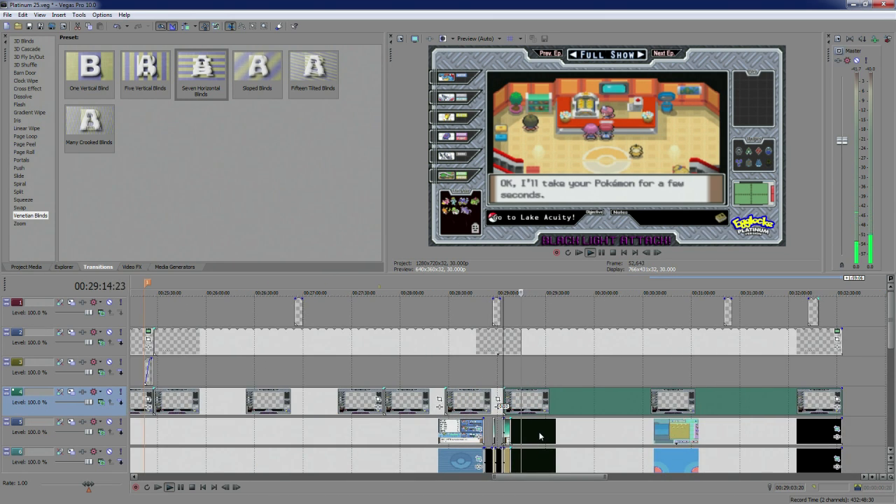
{"action": "scroll", "coordinate": [540, 436], "scroll_direction": "down", "scroll_amount": 3}
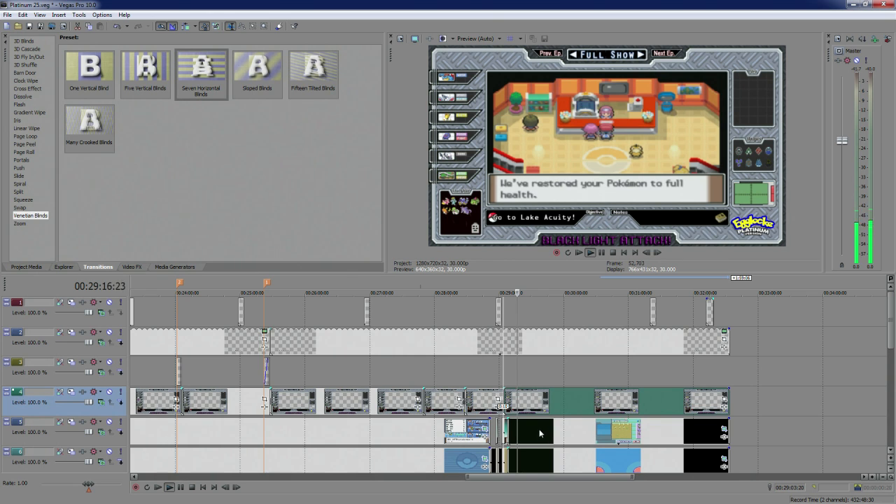
{"action": "scroll", "coordinate": [540, 435], "scroll_direction": "down", "scroll_amount": 4}
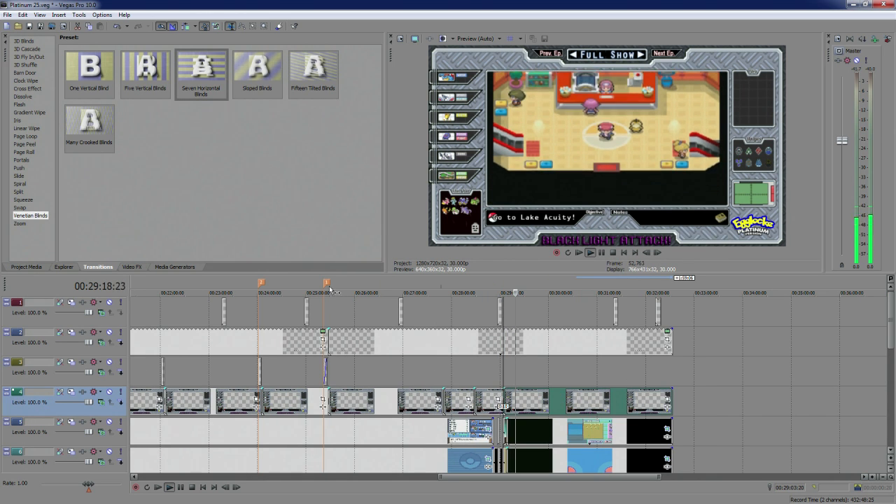
Delete the timeline marker at about 25 minutes 20 seconds and fast-forward through the remaining footage
{"action": "right_click", "coordinate": [329, 287]}
{"action": "left_click", "coordinate": [347, 313]}
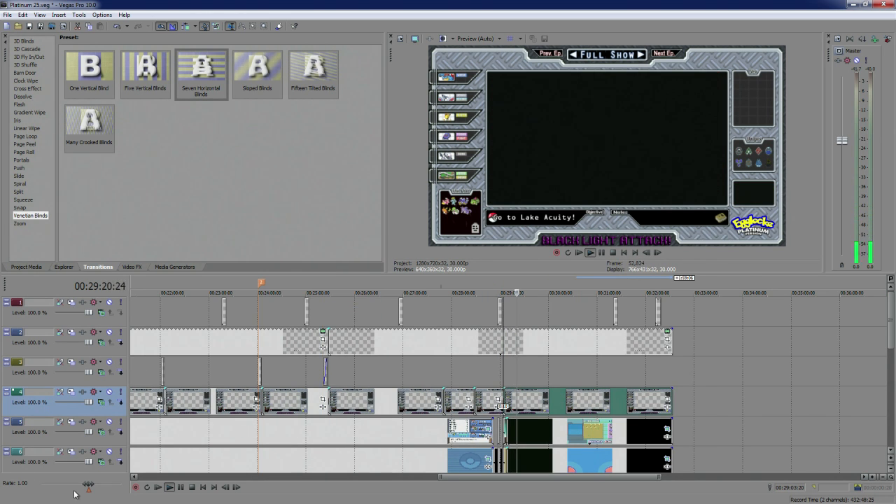
{"action": "left_click_drag", "start_coordinate": [88, 484], "coordinate": [126, 486]}
{"action": "scroll", "coordinate": [624, 397], "scroll_direction": "down", "scroll_amount": 6}
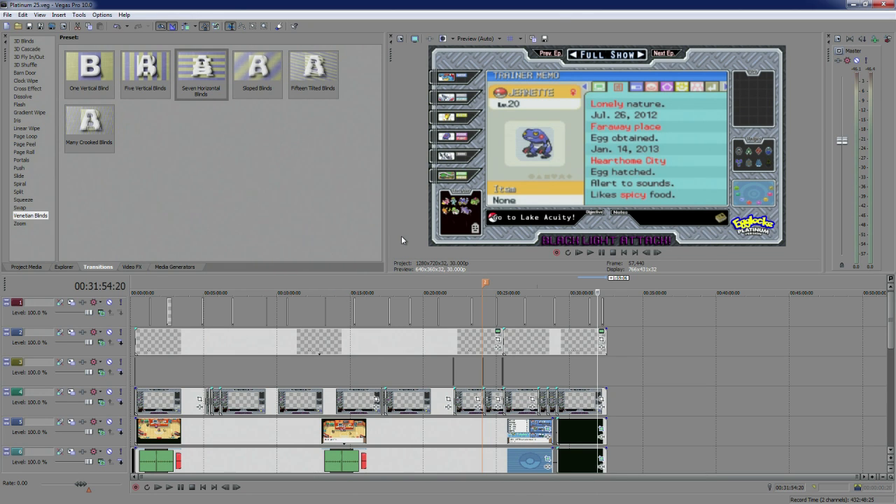
Move the Gible thank-you note event on the first track to start at about 5 minutes 5 seconds
{"action": "left_click", "coordinate": [205, 289]}
{"action": "scroll", "coordinate": [204, 290], "scroll_direction": "up", "scroll_amount": 5}
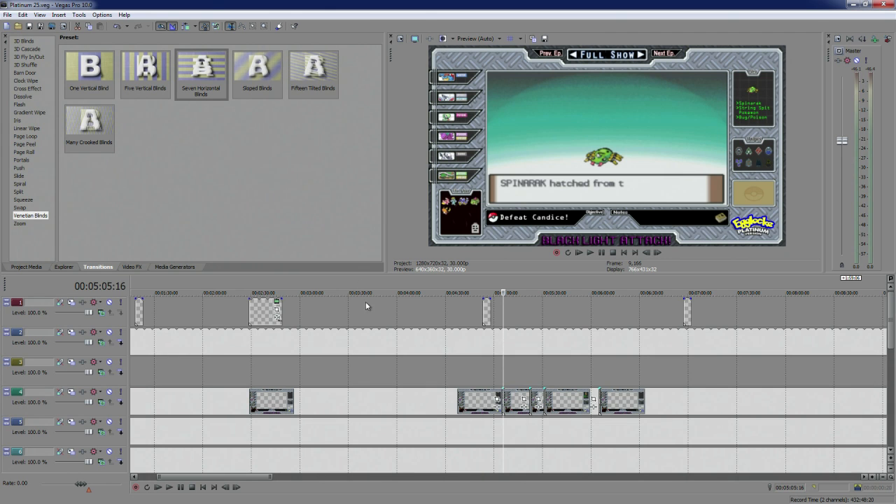
{"action": "mouse_move", "coordinate": [264, 316]}
{"action": "left_mouse_down"}
{"action": "mouse_move", "coordinate": [465, 308]}
{"action": "mouse_move", "coordinate": [265, 303]}
{"action": "left_mouse_up"}
{"action": "scroll", "coordinate": [384, 286], "scroll_direction": "down", "scroll_amount": 4}
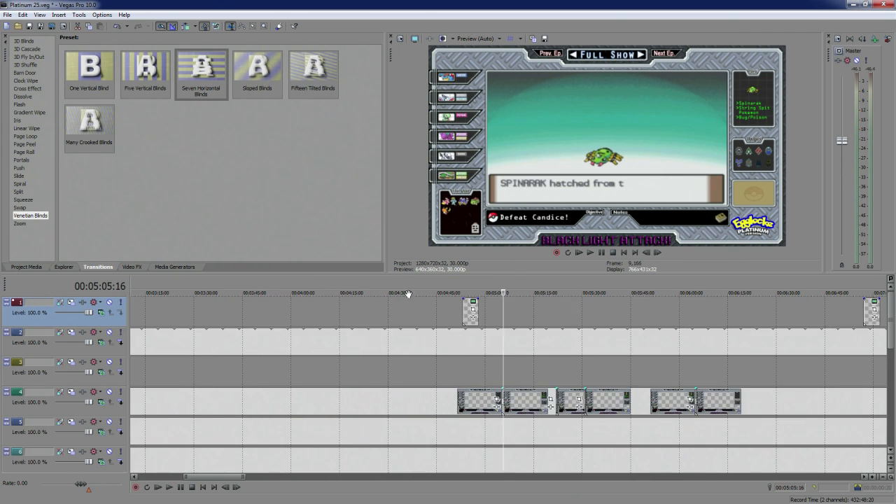
{"action": "left_click_drag", "start_coordinate": [298, 311], "coordinate": [461, 283]}
{"action": "scroll", "coordinate": [528, 335], "scroll_direction": "up", "scroll_amount": 6}
Check the repositioned note against the Spinarak hatching footage at several points between 5:05 and 5:22
{"action": "left_click", "coordinate": [575, 318]}
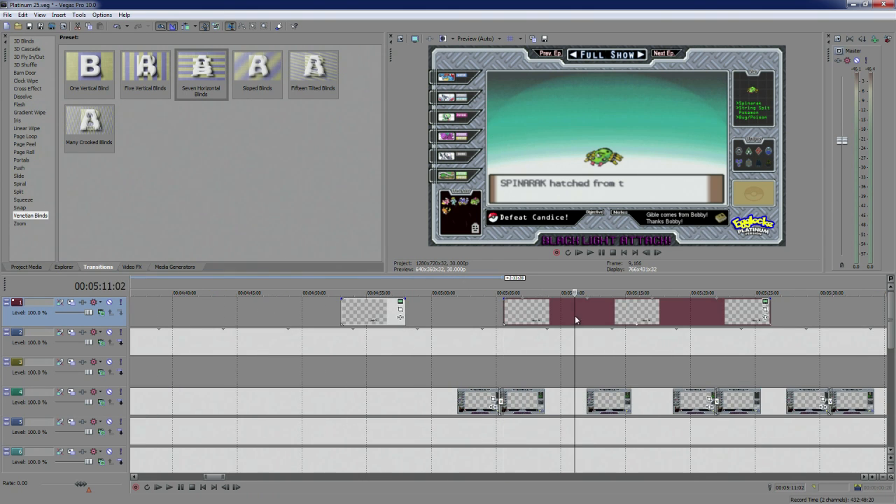
{"action": "left_click", "coordinate": [634, 316]}
{"action": "left_click", "coordinate": [707, 316]}
{"action": "left_click", "coordinate": [612, 316]}
{"action": "left_click", "coordinate": [539, 315]}
{"action": "left_click", "coordinate": [508, 313]}
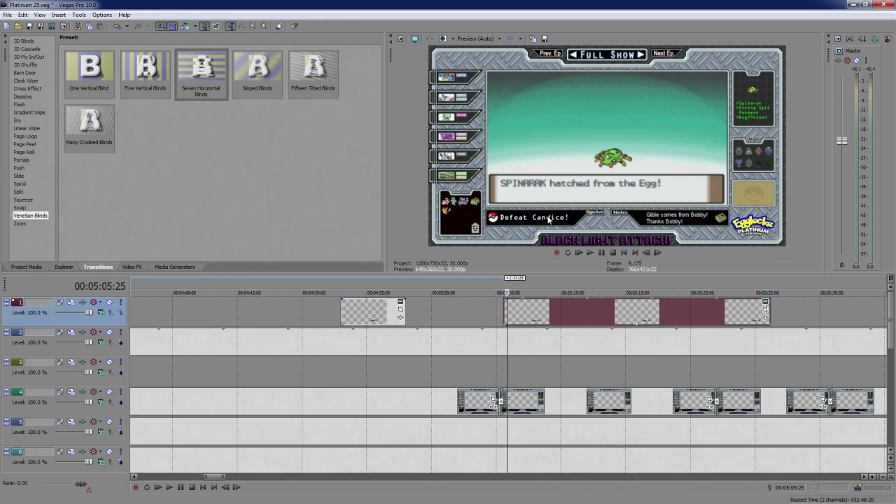
{"action": "left_click", "coordinate": [646, 311]}
{"action": "left_click", "coordinate": [689, 314]}
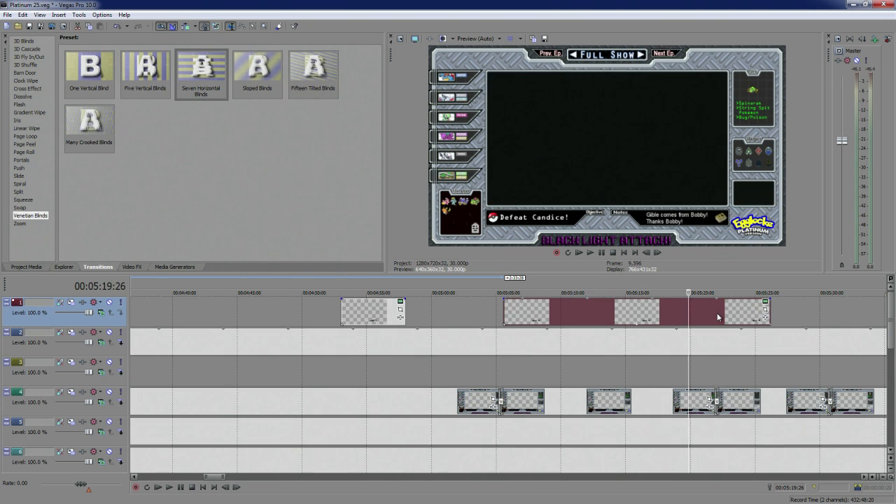
{"action": "left_click", "coordinate": [720, 315]}
{"action": "left_click", "coordinate": [583, 309]}
{"action": "left_click", "coordinate": [536, 312]}
{"action": "left_click", "coordinate": [631, 311]}
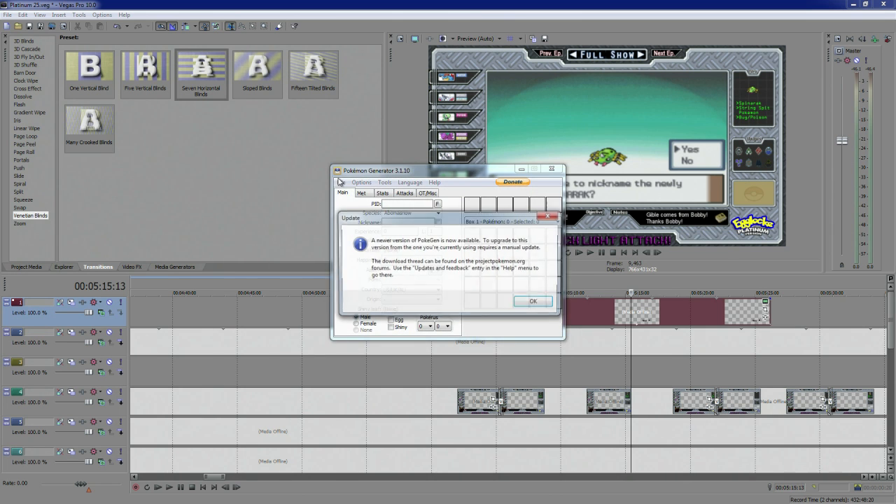
Switch to Pokémon Generator, dismiss the update notice, and open the Platinum 24.dst save state
{"action": "left_click", "coordinate": [536, 302]}
{"action": "left_click", "coordinate": [343, 182]}
{"action": "left_click", "coordinate": [353, 192]}
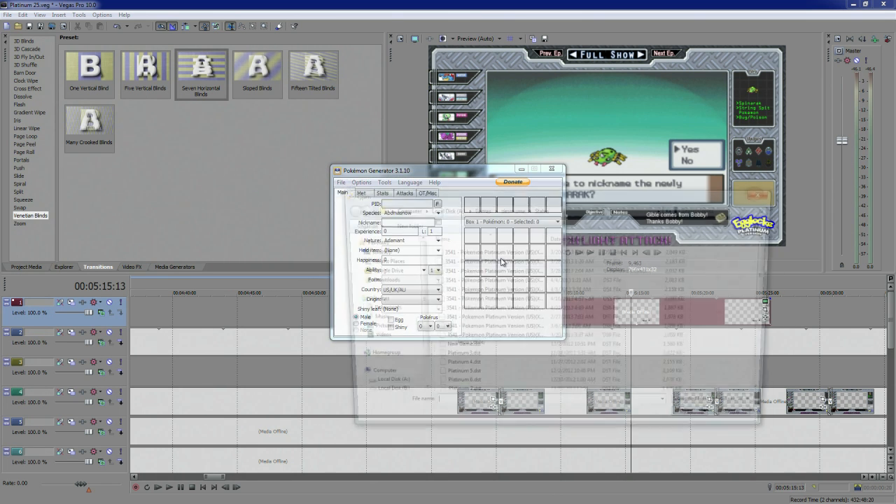
{"action": "scroll", "coordinate": [494, 341], "scroll_direction": "down", "scroll_amount": 5}
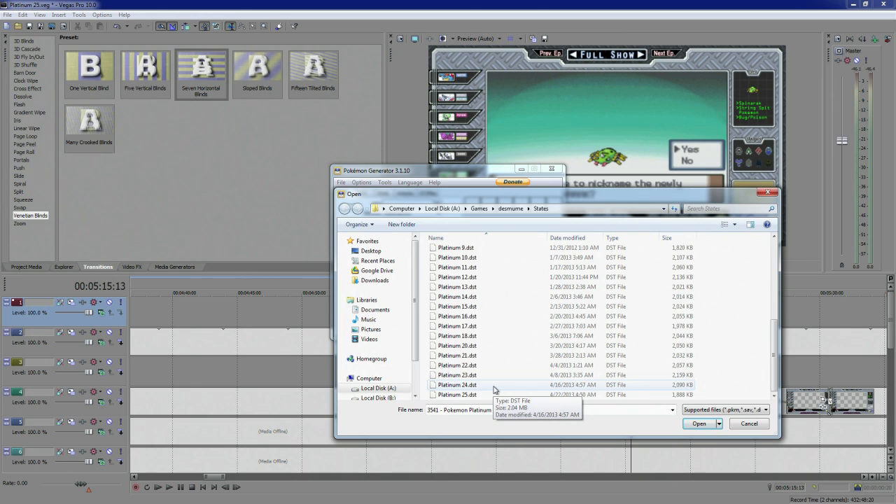
{"action": "double_click", "coordinate": [459, 386]}
Load the save state as an English Platinum game and move the generator window clear of the video preview
{"action": "left_click", "coordinate": [483, 269]}
{"action": "left_click", "coordinate": [483, 274]}
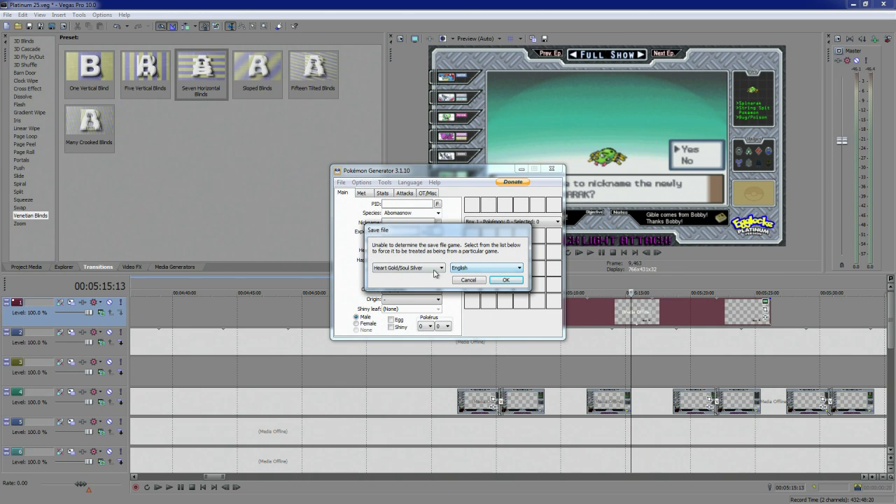
{"action": "left_click", "coordinate": [435, 271]}
{"action": "left_click", "coordinate": [390, 282]}
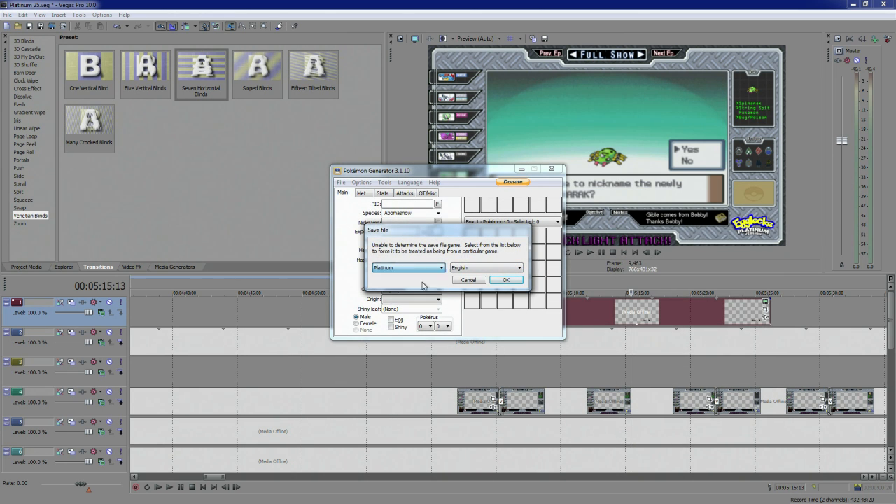
{"action": "left_click", "coordinate": [505, 279]}
{"action": "left_click_drag", "start_coordinate": [500, 168], "coordinate": [355, 110]}
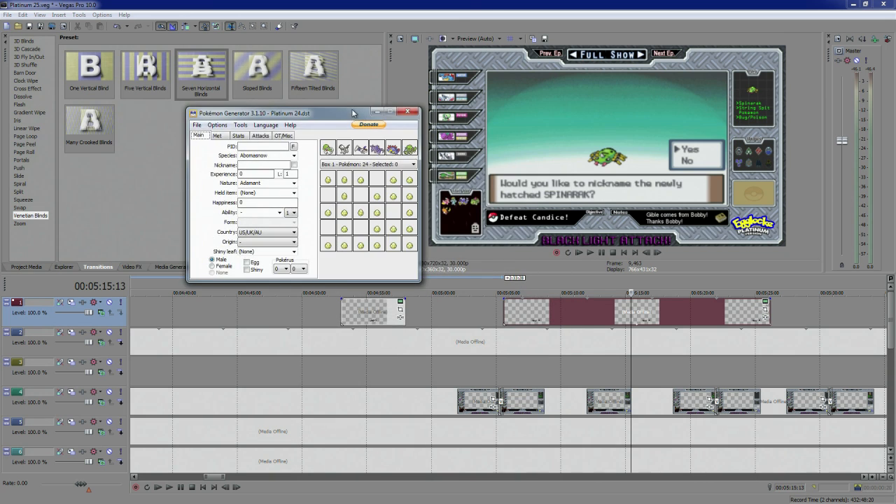
Examine the egg storage footage between about 4:28 and 4:37 for the box and slot the Spinarak egg comes from
{"action": "left_click", "coordinate": [443, 270]}
{"action": "left_click", "coordinate": [405, 285]}
{"action": "scroll", "coordinate": [415, 281], "scroll_direction": "down", "scroll_amount": 3}
{"action": "scroll", "coordinate": [421, 284], "scroll_direction": "down", "scroll_amount": 5}
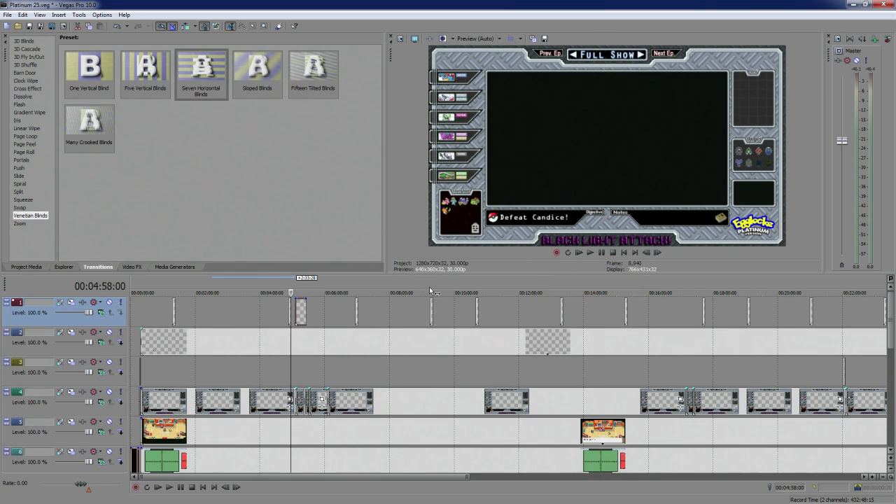
{"action": "left_click", "coordinate": [277, 288]}
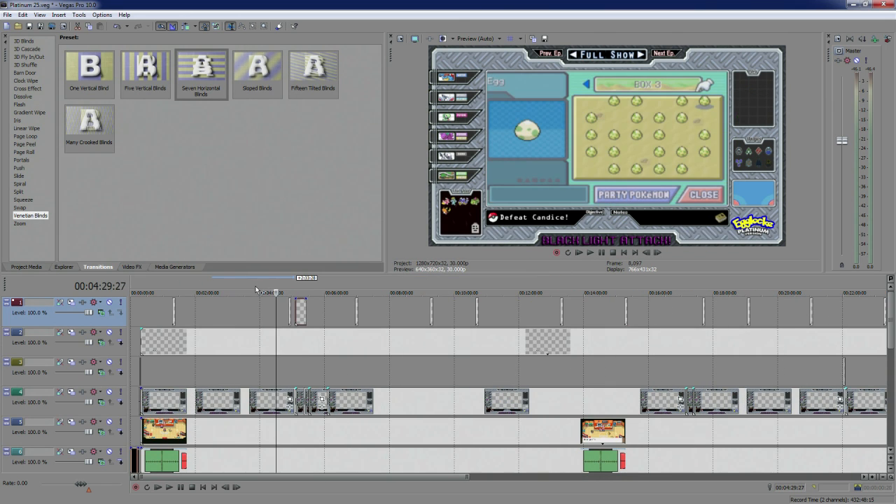
{"action": "left_click", "coordinate": [269, 289]}
{"action": "left_click_drag", "start_coordinate": [264, 289], "coordinate": [280, 290]}
{"action": "key", "text": "alt+Tab"}
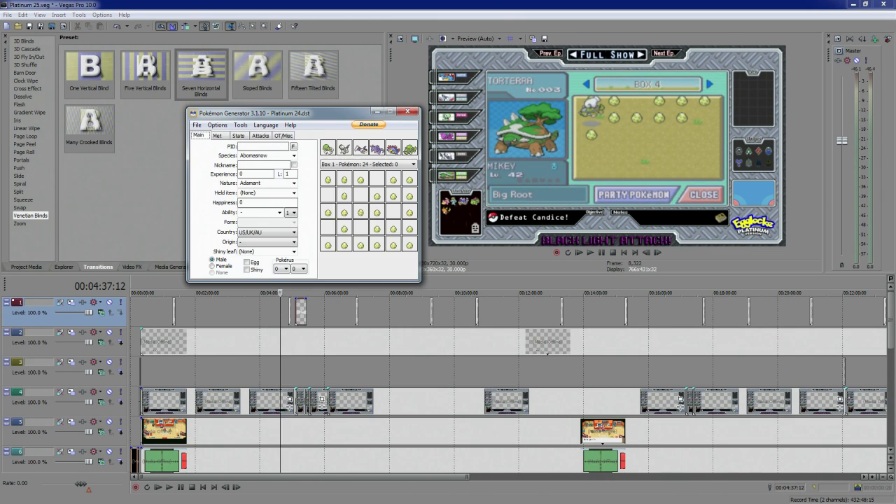
Load the Spinarak egg from Box 4 of the save in Pokémon Generator and view its original trainer information
{"action": "left_click", "coordinate": [355, 164]}
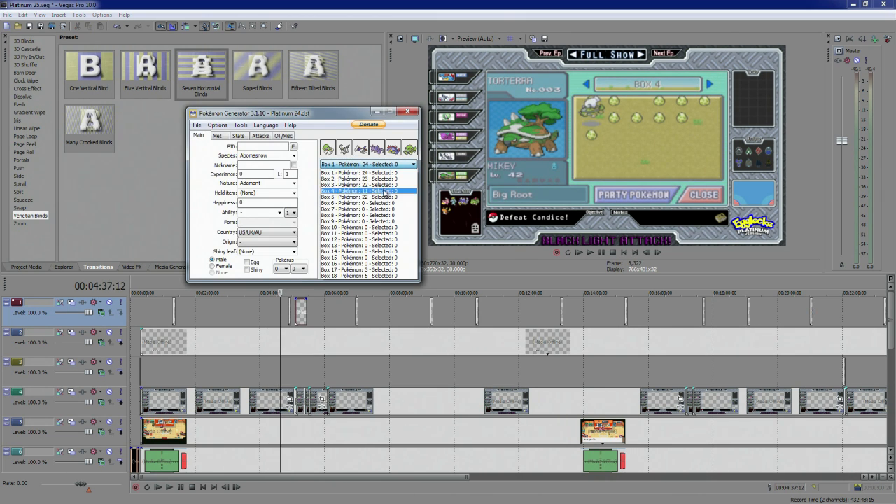
{"action": "left_click", "coordinate": [406, 199]}
{"action": "right_click", "coordinate": [409, 207]}
{"action": "left_click", "coordinate": [425, 201]}
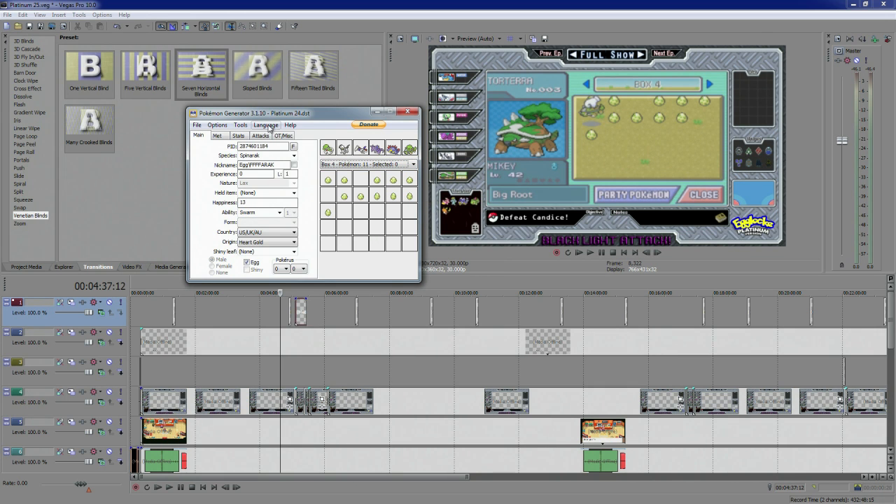
{"action": "left_click", "coordinate": [287, 136]}
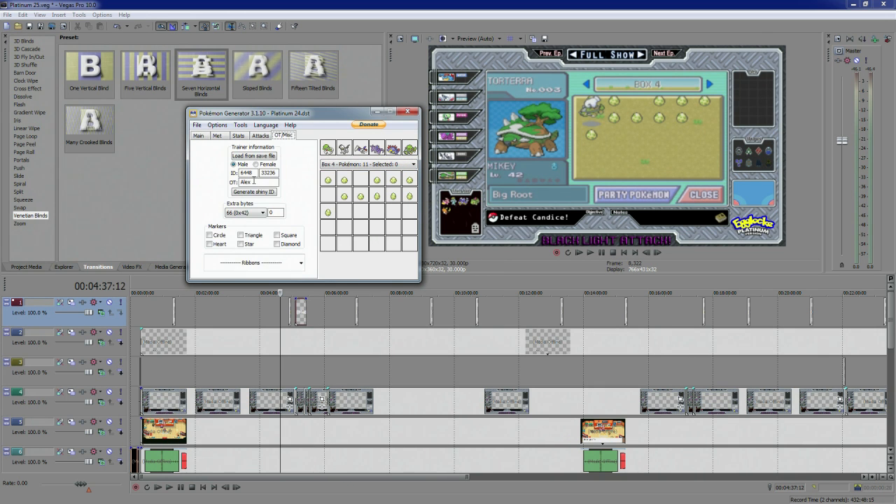
{"action": "left_click_drag", "start_coordinate": [353, 116], "coordinate": [351, 127]}
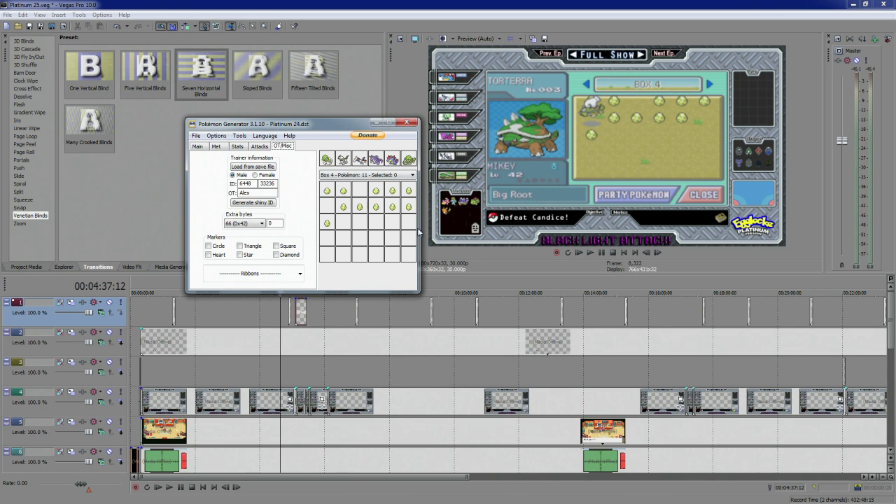
Return to Vegas and rewrite the note at 5:05 to say that Spinarak comes from its donor, thanking them by first name
{"action": "left_click", "coordinate": [433, 174]}
{"action": "scroll", "coordinate": [449, 309], "scroll_direction": "up", "scroll_amount": 3}
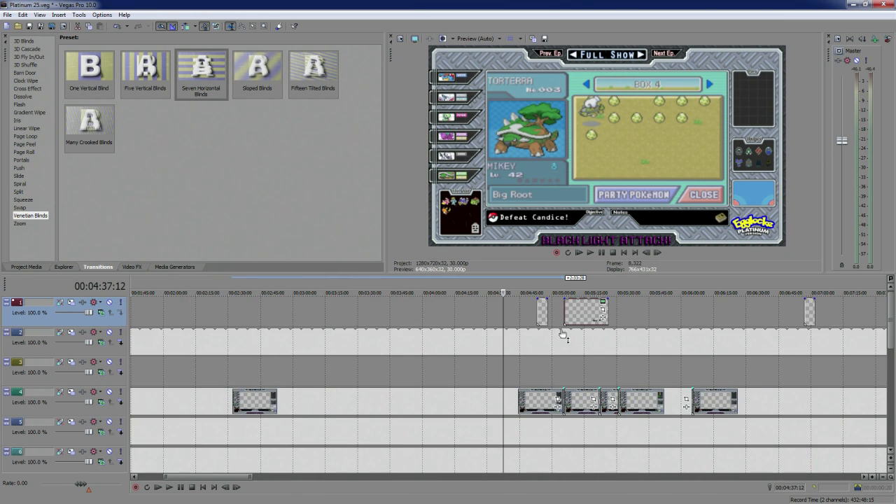
{"action": "left_click_drag", "start_coordinate": [560, 317], "coordinate": [565, 316]}
{"action": "scroll", "coordinate": [566, 317], "scroll_direction": "up", "scroll_amount": 3}
{"action": "left_click", "coordinate": [577, 317]}
{"action": "left_click", "coordinate": [633, 301]}
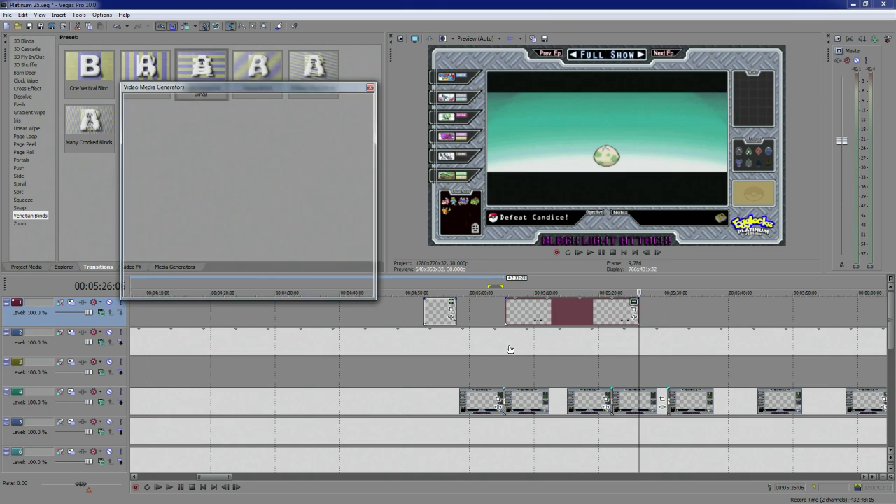
{"action": "left_click_drag", "start_coordinate": [248, 204], "coordinate": [46, 140]}
{"action": "type", "text": "Spinarak comes from Alex!"}
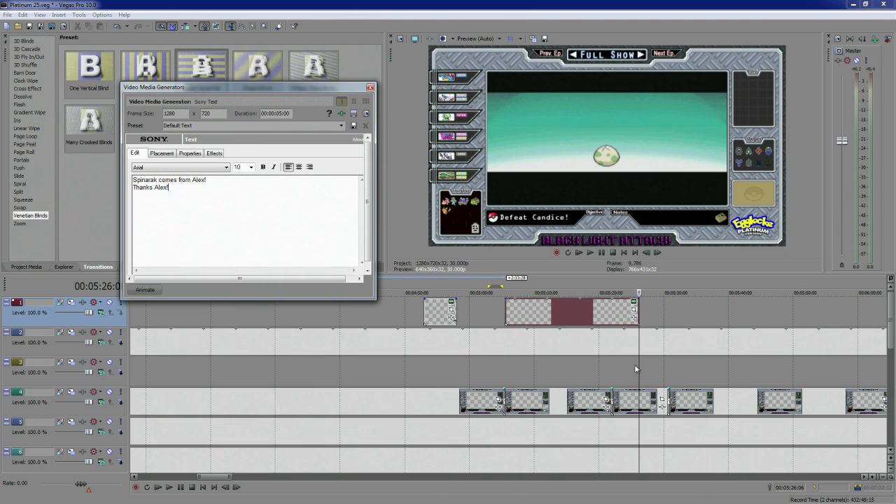
Play back the Spinarak hatching from just before the note and close the text generator window
{"action": "left_click", "coordinate": [502, 293]}
{"action": "key", "text": "space"}
{"action": "scroll", "coordinate": [626, 340], "scroll_direction": "down", "scroll_amount": 2}
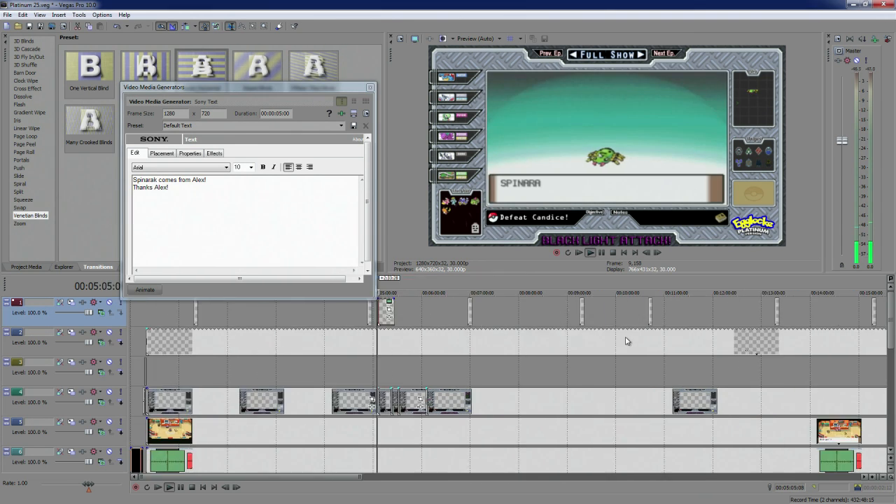
{"action": "scroll", "coordinate": [644, 363], "scroll_direction": "up", "scroll_amount": 4}
{"action": "scroll", "coordinate": [648, 366], "scroll_direction": "down", "scroll_amount": 3}
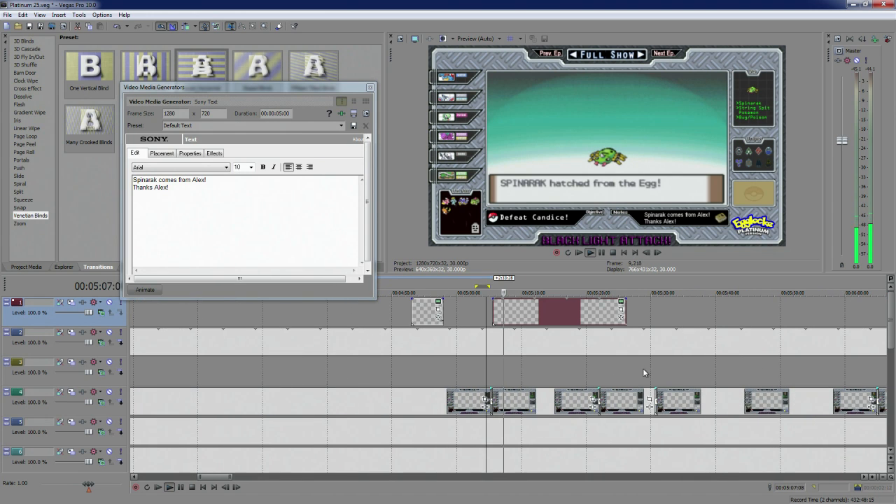
{"action": "left_click", "coordinate": [370, 88]}
Trim the end of the Spinarak note event on the first track to about 5:22
{"action": "scroll", "coordinate": [733, 346], "scroll_direction": "up", "scroll_amount": 2}
{"action": "scroll", "coordinate": [734, 351], "scroll_direction": "down", "scroll_amount": 2}
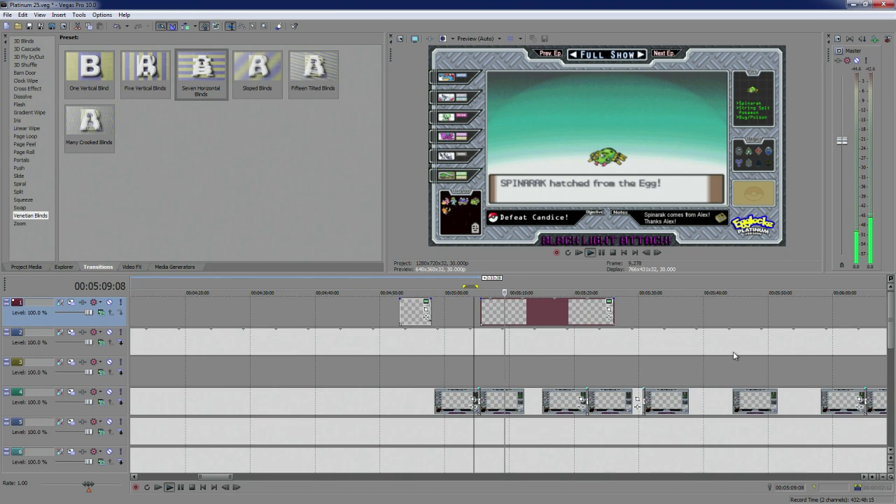
{"action": "scroll", "coordinate": [630, 325], "scroll_direction": "up", "scroll_amount": 3}
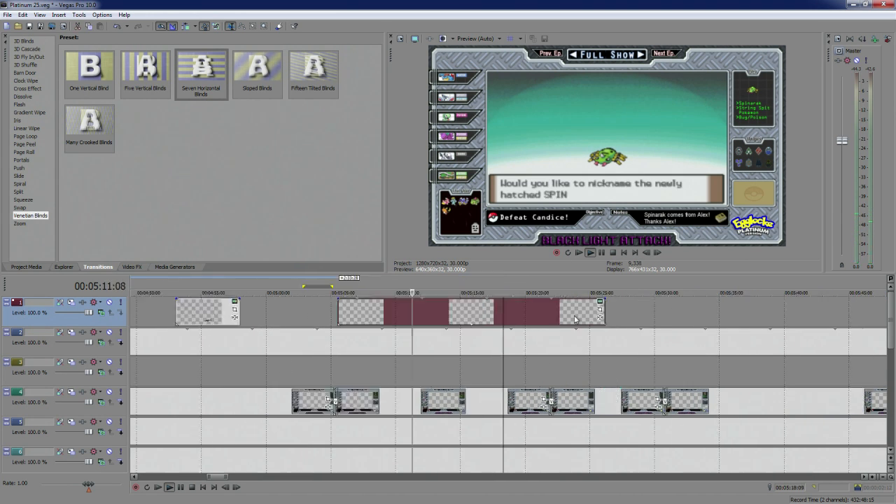
{"action": "left_click_drag", "start_coordinate": [628, 322], "coordinate": [555, 319]}
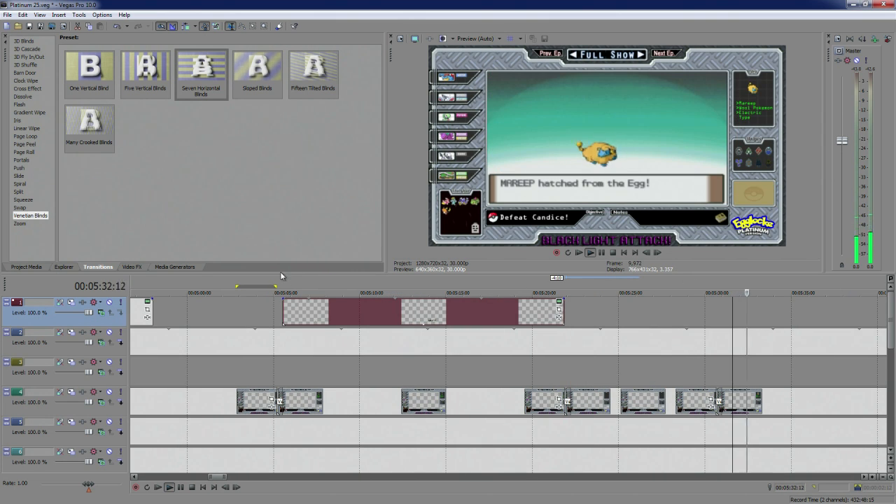
Locate the next egg's box slot in the footage near 4:43 and inspect the matching Box 1 egg in Pokémon Generator
{"action": "left_click", "coordinate": [235, 289]}
{"action": "key", "text": "space"}
{"action": "scroll", "coordinate": [344, 284], "scroll_direction": "down", "scroll_amount": 4}
{"action": "left_click", "coordinate": [430, 289]}
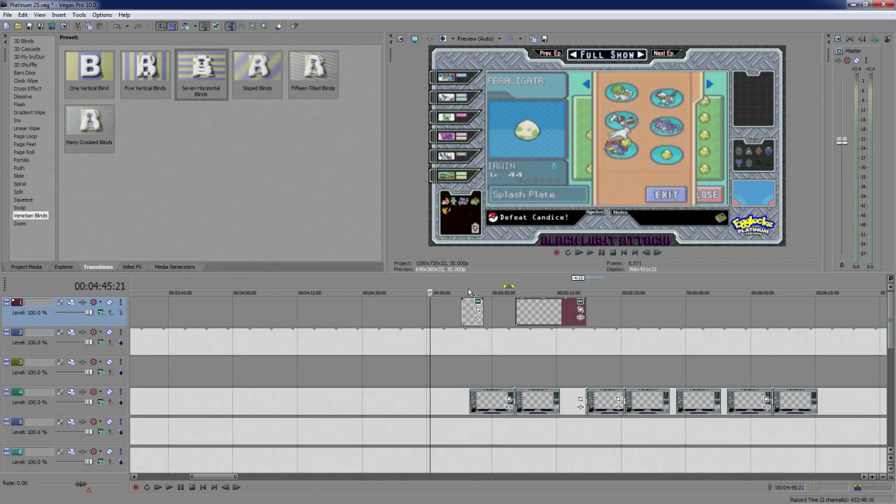
{"action": "mouse_move", "coordinate": [430, 288]}
{"action": "left_mouse_down"}
{"action": "mouse_move", "coordinate": [461, 285]}
{"action": "mouse_move", "coordinate": [418, 287]}
{"action": "left_mouse_up"}
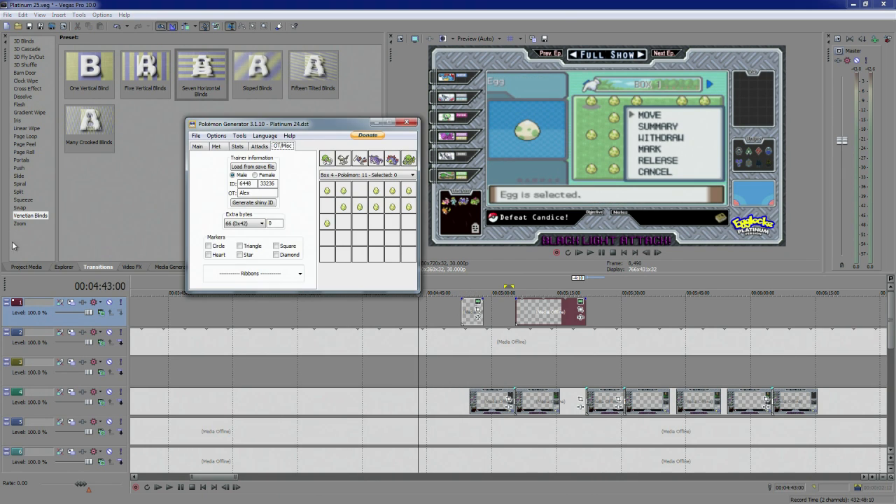
{"action": "left_click", "coordinate": [397, 175]}
{"action": "scroll", "coordinate": [378, 210], "scroll_direction": "up", "scroll_amount": 2}
{"action": "left_click", "coordinate": [392, 185]}
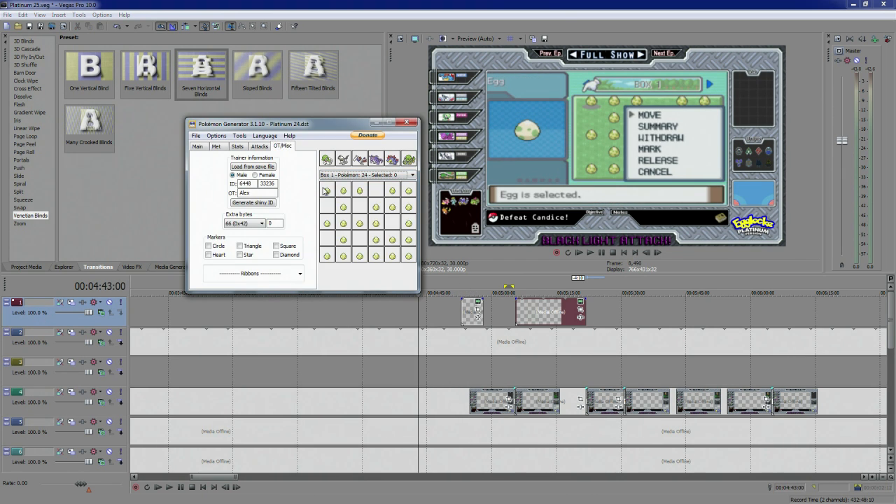
{"action": "right_click", "coordinate": [340, 200]}
{"action": "left_click", "coordinate": [343, 198]}
{"action": "left_click", "coordinate": [198, 146]}
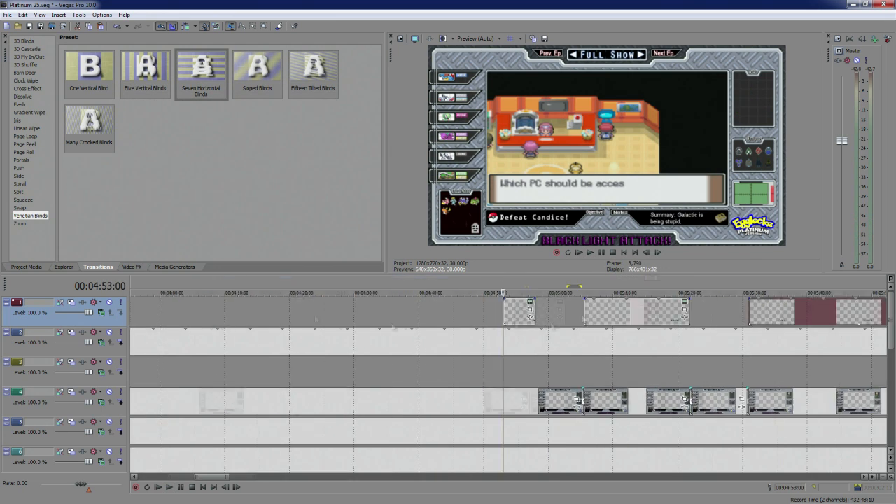
Skim the finished overlays along the whole timeline up to about 31:56, returning to the opening minute
{"action": "key", "text": "Down"}
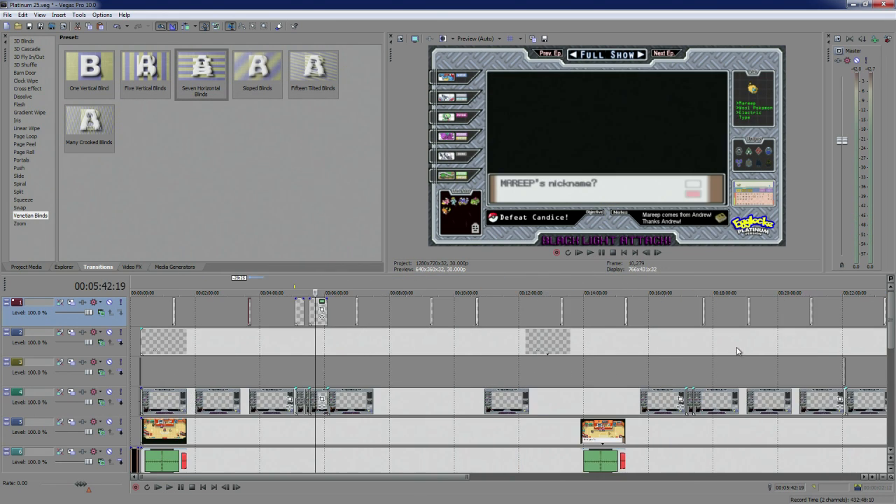
{"action": "key", "text": "Down"}
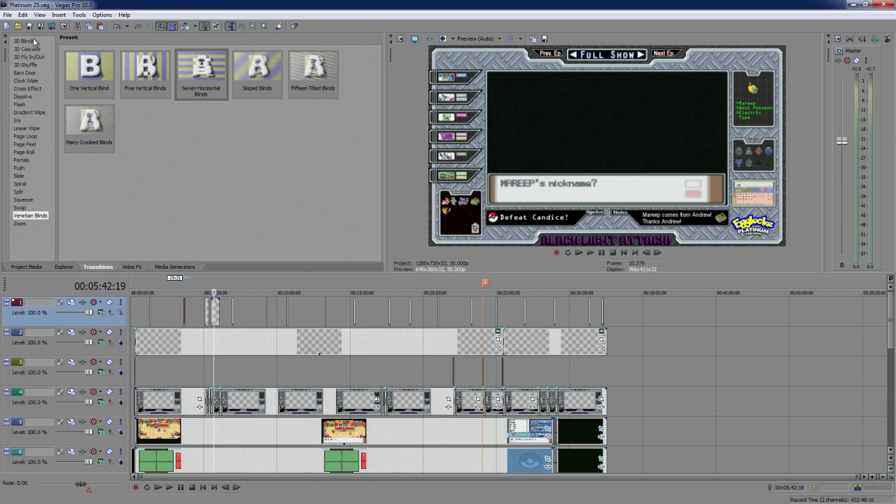
{"action": "left_click_drag", "start_coordinate": [347, 286], "coordinate": [573, 278]}
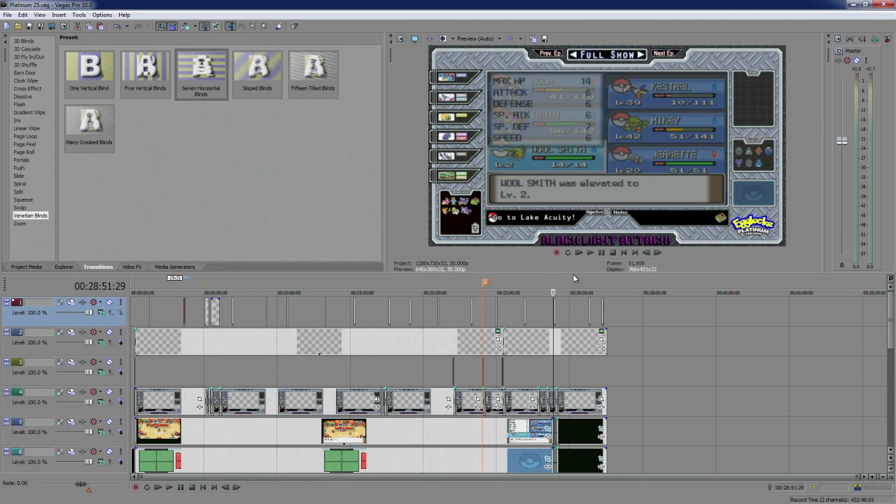
{"action": "left_click", "coordinate": [598, 280]}
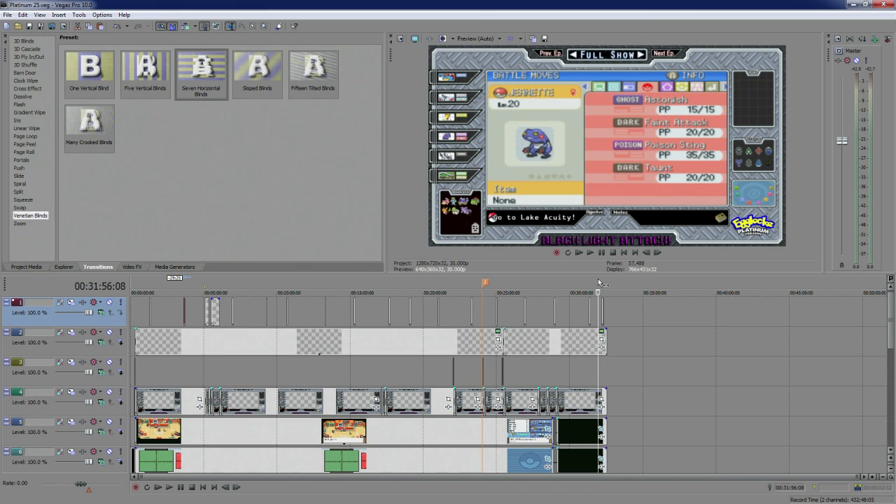
{"action": "left_click", "coordinate": [144, 287]}
{"action": "left_click", "coordinate": [150, 286]}
Unmute audio track 8 and play the passage from 1:18:05 to check the timing of the first note
{"action": "scroll", "coordinate": [250, 334], "scroll_direction": "up", "scroll_amount": 5}
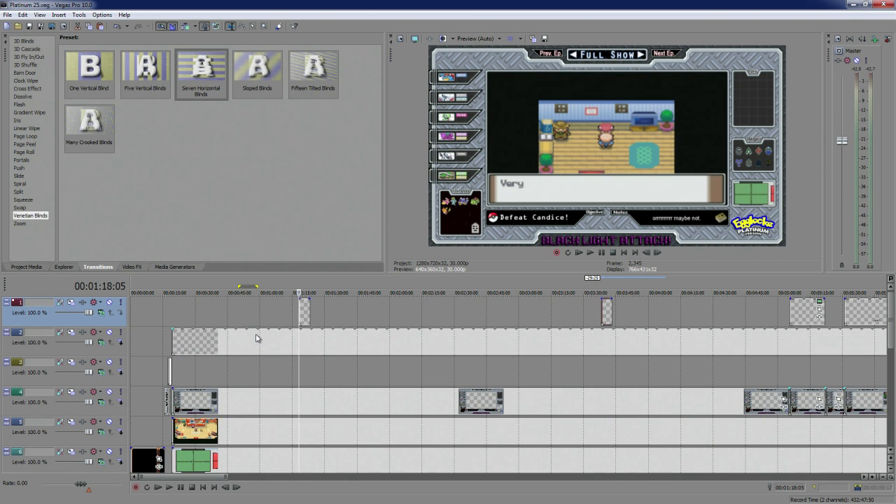
{"action": "left_click", "coordinate": [244, 286]}
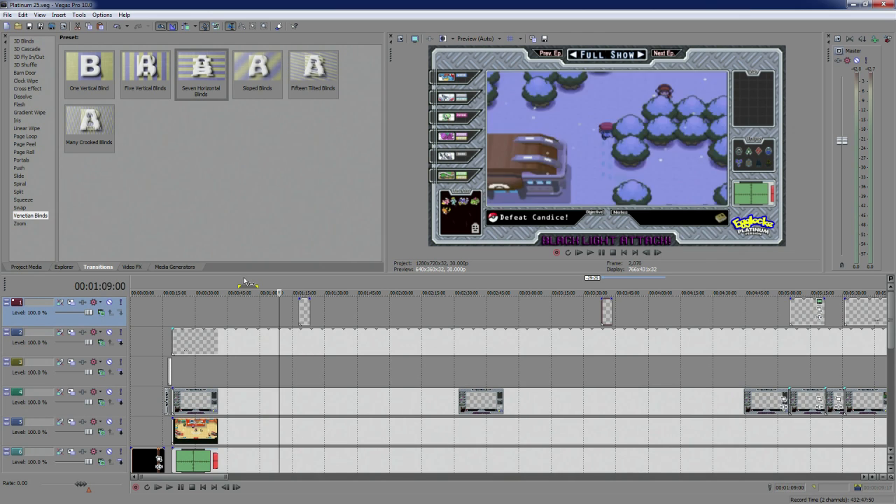
{"action": "left_click", "coordinate": [294, 284]}
{"action": "left_click", "coordinate": [299, 282]}
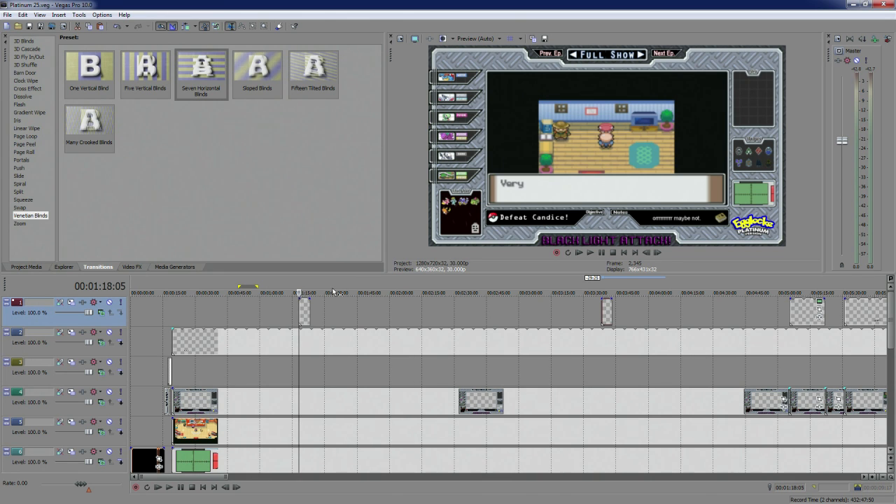
{"action": "scroll", "coordinate": [136, 441], "scroll_direction": "down", "scroll_amount": 3}
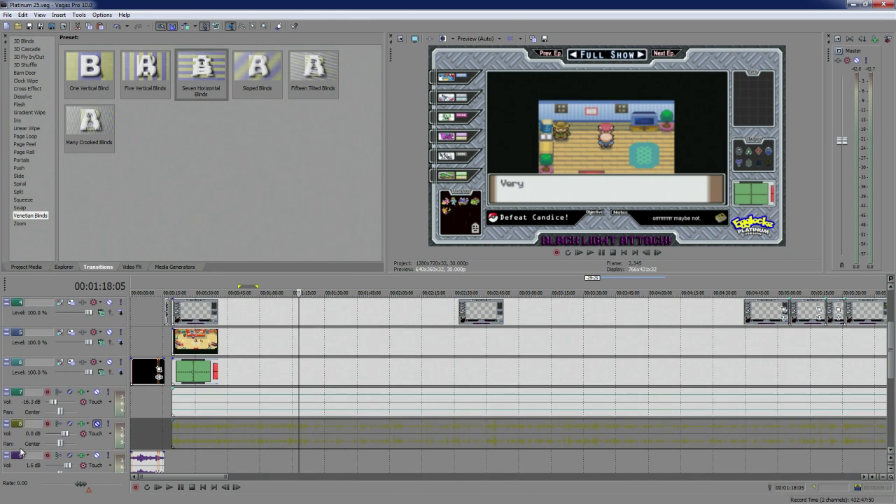
{"action": "left_click", "coordinate": [97, 424]}
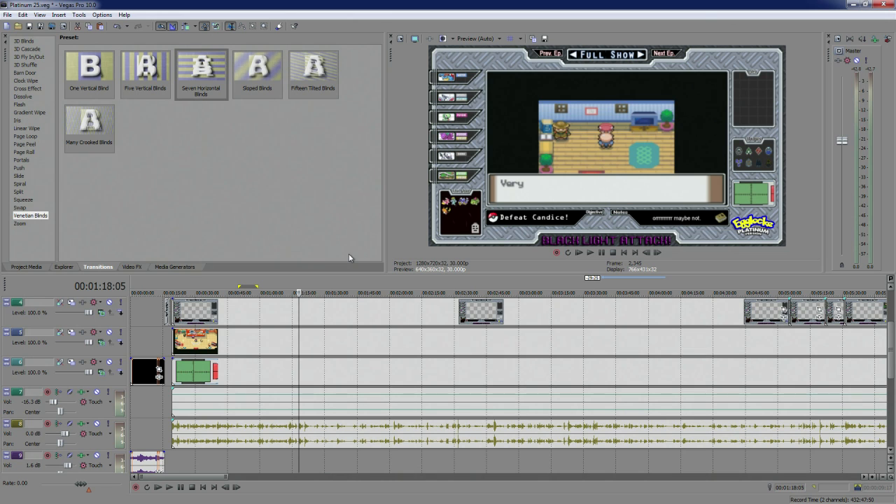
{"action": "key", "text": "space"}
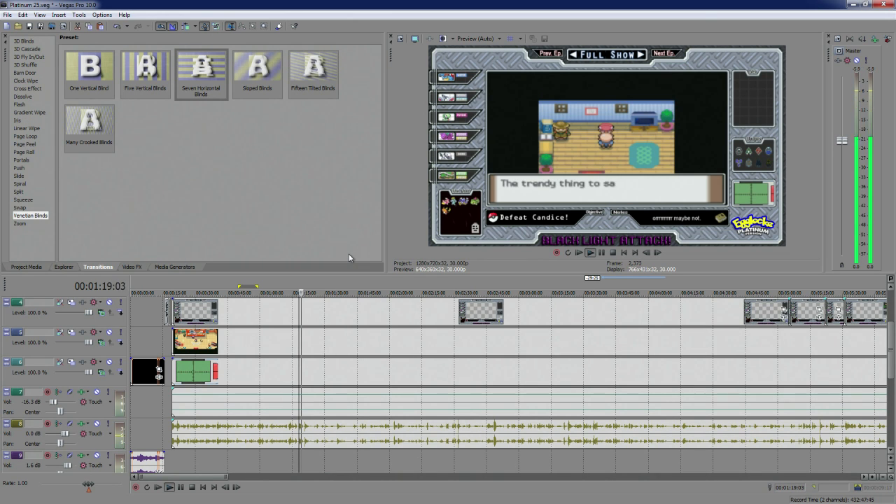
{"action": "key", "text": "space"}
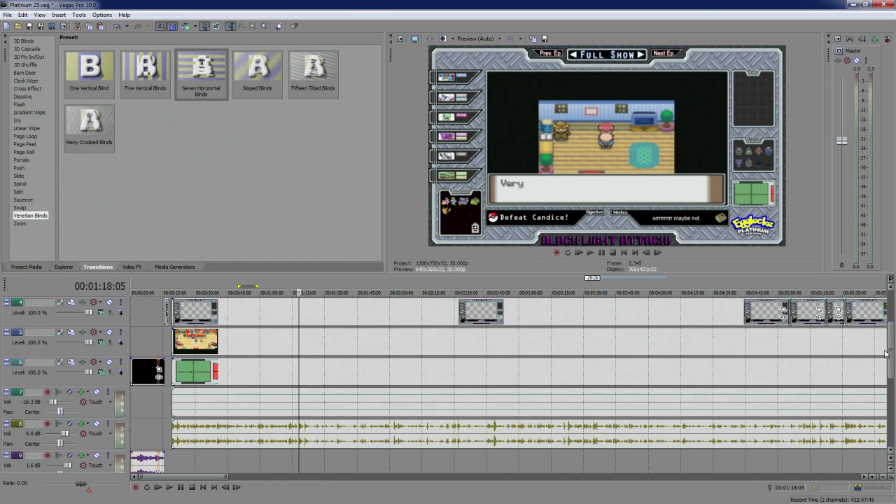
{"action": "key", "text": "space"}
{"action": "scroll", "coordinate": [548, 396], "scroll_direction": "up", "scroll_amount": 5}
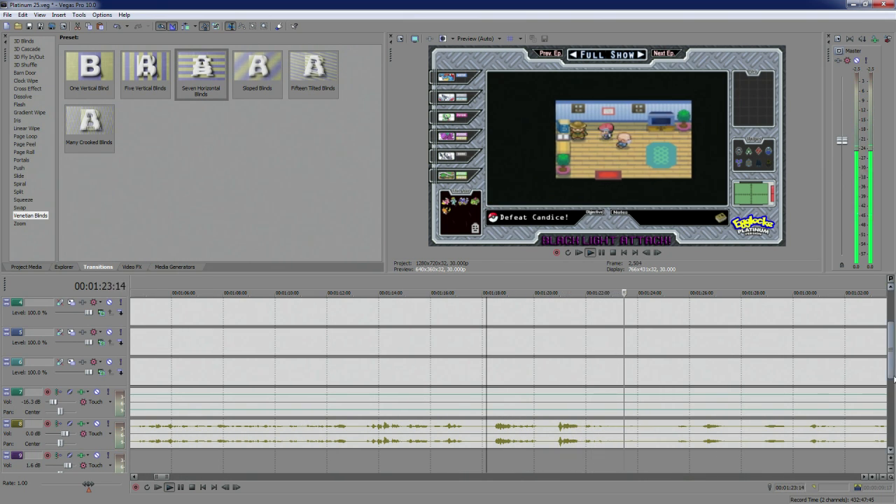
{"action": "key", "text": "space"}
Move the "maybe not." note event on the first track to start at about 1:22
{"action": "left_click_drag", "start_coordinate": [892, 363], "coordinate": [892, 328]}
{"action": "left_click_drag", "start_coordinate": [531, 312], "coordinate": [617, 313]}
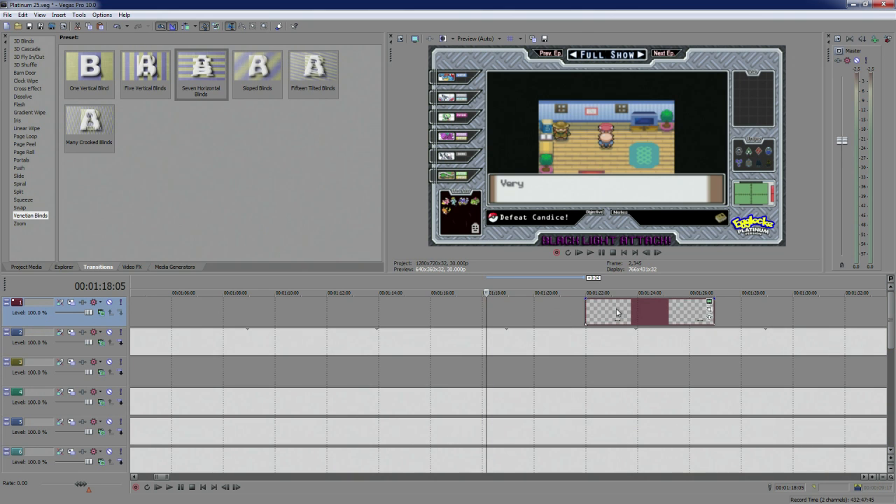
{"action": "left_click", "coordinate": [617, 312]}
Skim the footage around the first two commentary notes, at about 1:16, 3:38 and 8:22
{"action": "scroll", "coordinate": [635, 343], "scroll_direction": "down", "scroll_amount": 10}
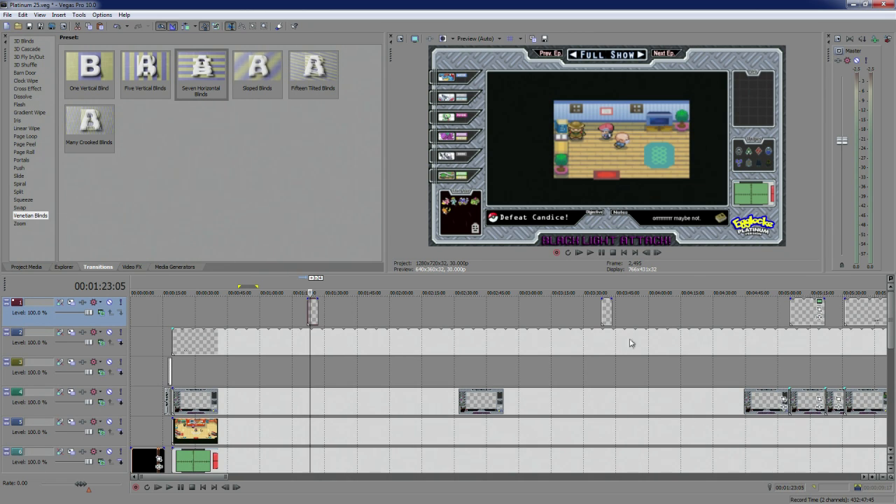
{"action": "scroll", "coordinate": [630, 344], "scroll_direction": "down", "scroll_amount": 10}
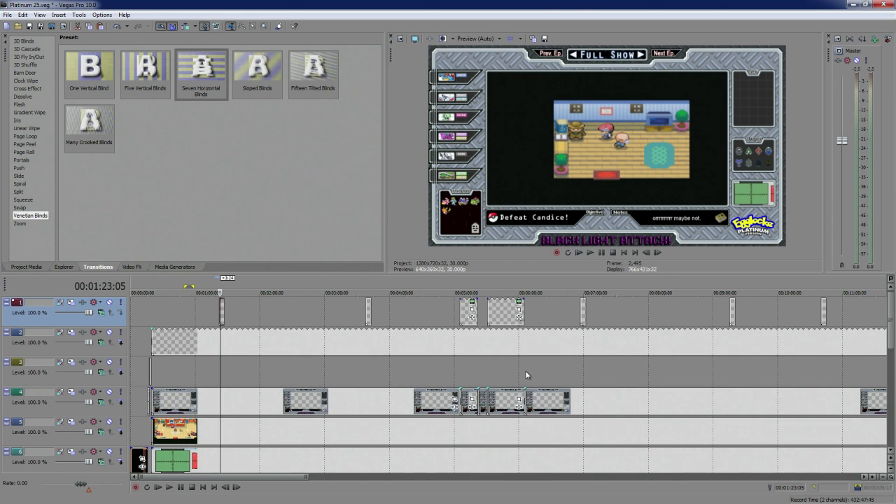
{"action": "left_click", "coordinate": [365, 288]}
{"action": "left_click", "coordinate": [213, 291]}
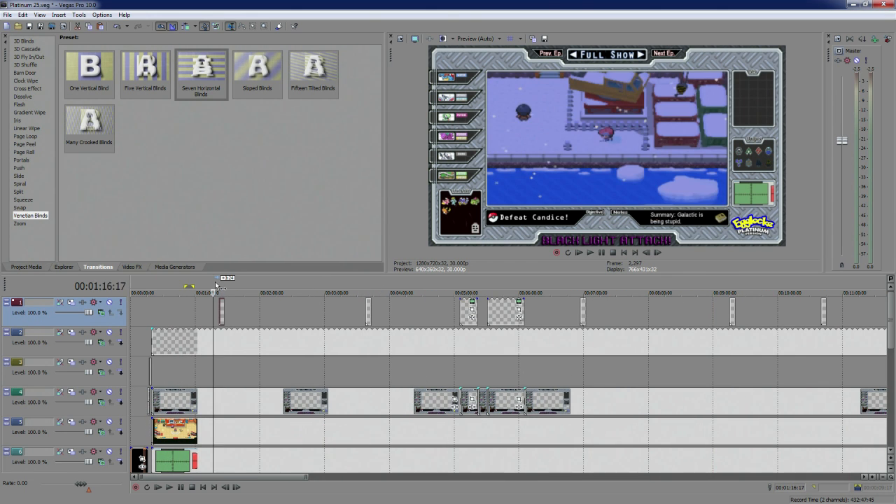
{"action": "left_click", "coordinate": [364, 290]}
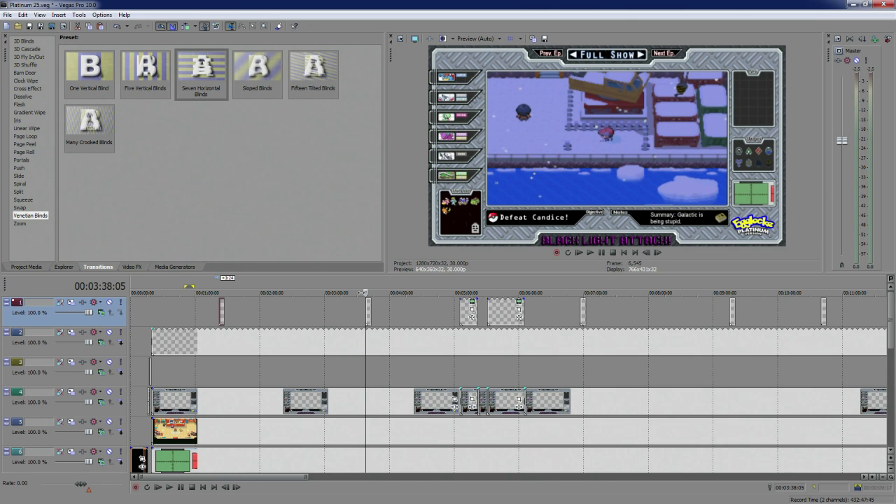
{"action": "left_click", "coordinate": [672, 364]}
Play the final seconds of the commentary on audio track 8 and place the playhead at 32:11:27, where the speech ends
{"action": "scroll", "coordinate": [672, 364], "scroll_direction": "down", "scroll_amount": 5}
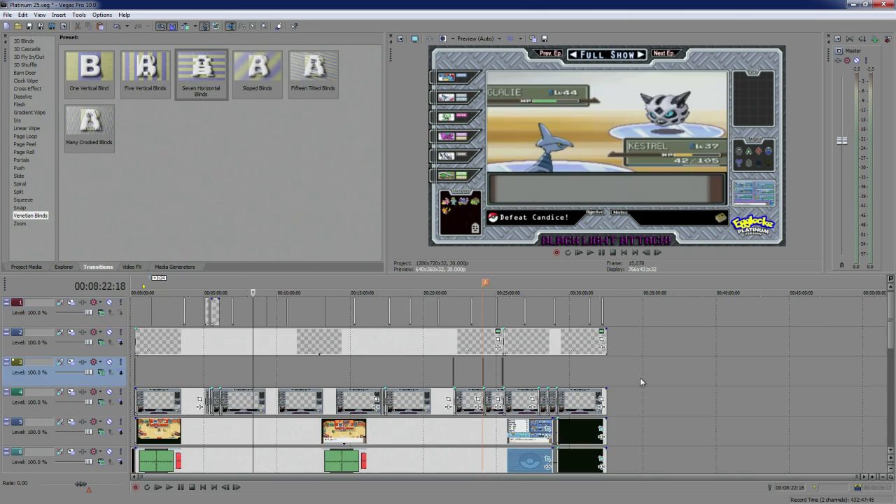
{"action": "key", "text": "ctrl+End"}
{"action": "scroll", "coordinate": [634, 321], "scroll_direction": "up", "scroll_amount": 8}
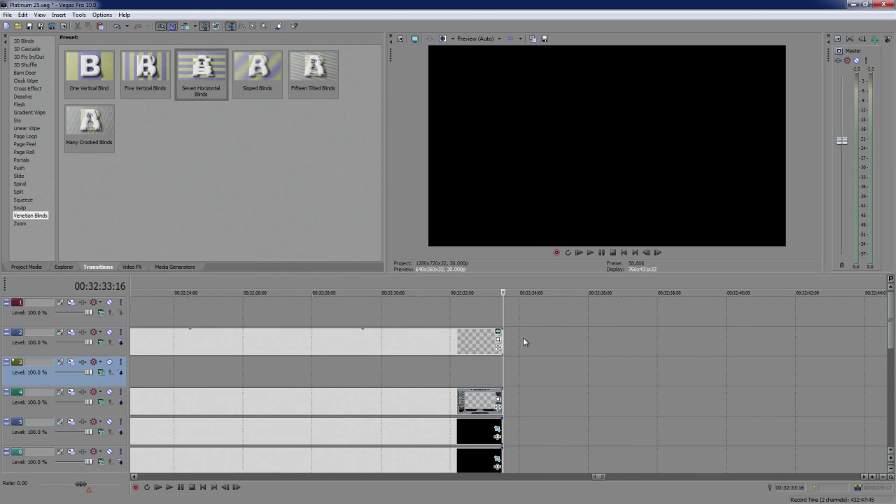
{"action": "scroll", "coordinate": [525, 341], "scroll_direction": "down", "scroll_amount": 3}
{"action": "left_click_drag", "start_coordinate": [891, 325], "coordinate": [895, 364]}
{"action": "left_click", "coordinate": [419, 396]}
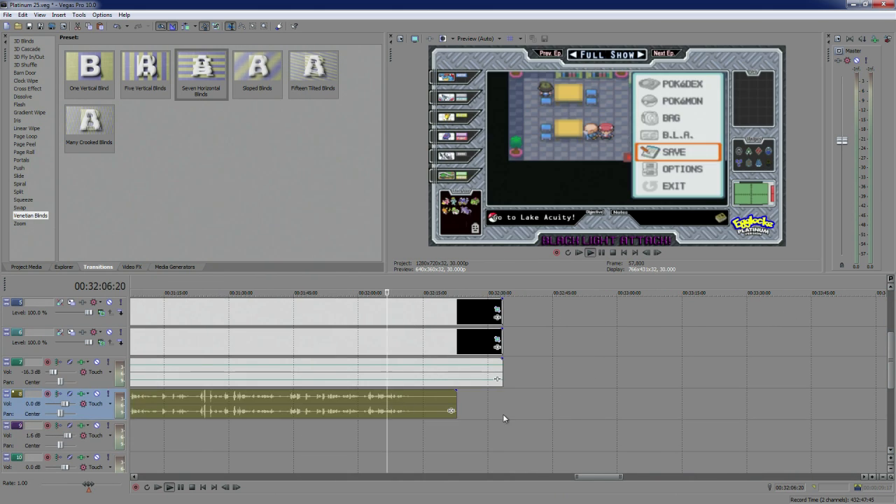
{"action": "scroll", "coordinate": [503, 414], "scroll_direction": "up", "scroll_amount": 6}
{"action": "left_click", "coordinate": [619, 415]}
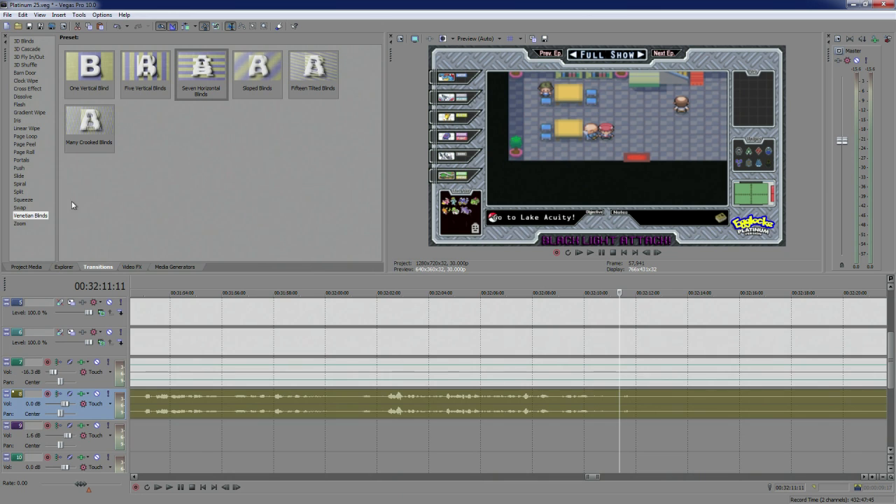
{"action": "key", "text": "space"}
{"action": "key", "text": "space"}
{"action": "left_click", "coordinate": [634, 405]}
Split the overlay, video and audio events at 32:11:27 and delete everything after the cut, keeping the closing note on track 1
{"action": "left_click_drag", "start_coordinate": [891, 363], "coordinate": [891, 319]}
{"action": "scroll", "coordinate": [794, 351], "scroll_direction": "down", "scroll_amount": 5}
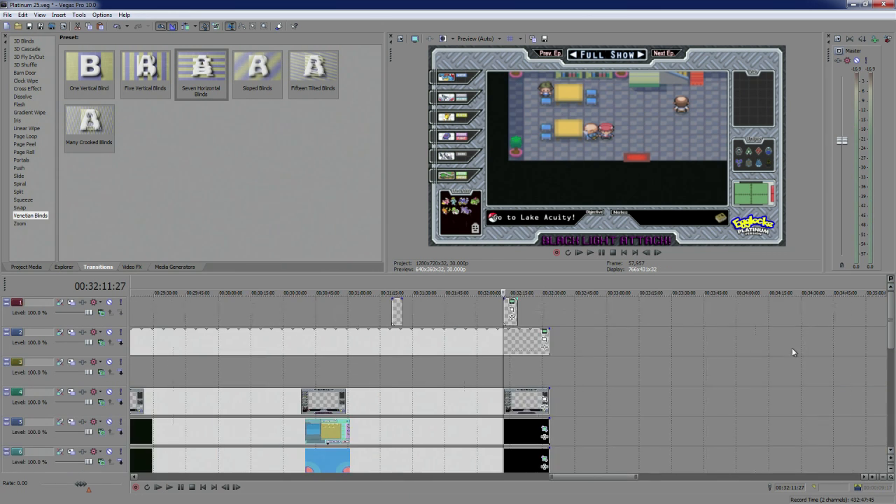
{"action": "scroll", "coordinate": [545, 347], "scroll_direction": "up", "scroll_amount": 3}
{"action": "left_click", "coordinate": [575, 342]}
{"action": "key", "text": "s"}
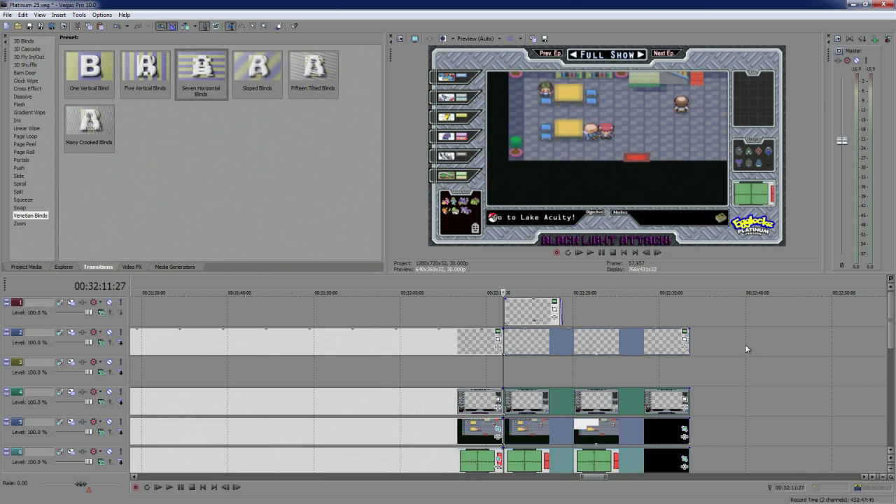
{"action": "key", "text": "Delete"}
Move the "Check out the playlist in the description!" note earlier so it starts at about 32:05 and ends at the episode's cut
{"action": "mouse_move", "coordinate": [892, 312]}
{"action": "left_mouse_down"}
{"action": "mouse_move", "coordinate": [893, 382]}
{"action": "mouse_move", "coordinate": [893, 312]}
{"action": "left_mouse_up"}
{"action": "scroll", "coordinate": [544, 314], "scroll_direction": "up", "scroll_amount": 1}
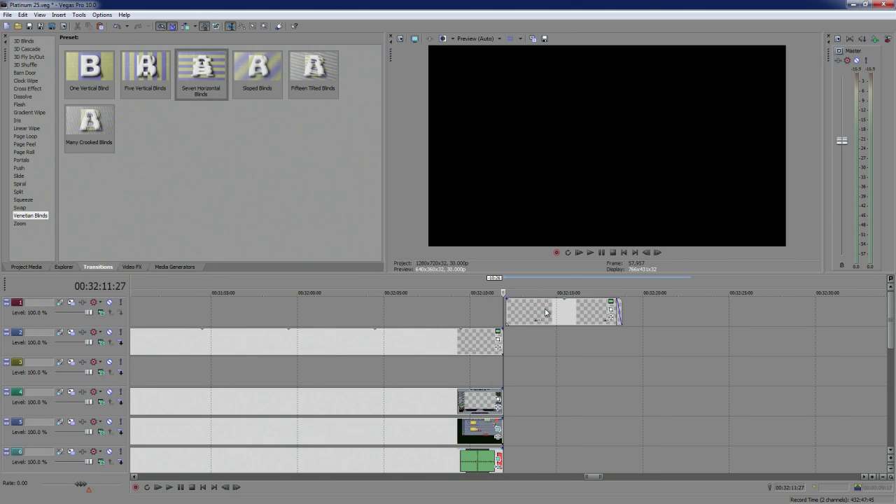
{"action": "left_click_drag", "start_coordinate": [539, 313], "coordinate": [420, 319]}
{"action": "left_click", "coordinate": [456, 292]}
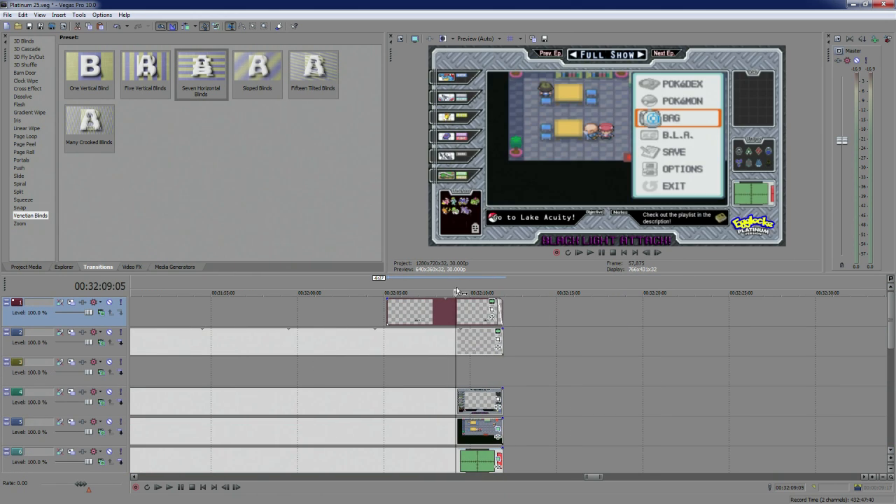
Add fade-outs to the final events on video tracks 2, 4, 5 and 6, starting at 32:11:12
{"action": "mouse_move", "coordinate": [891, 308]}
{"action": "left_mouse_down"}
{"action": "mouse_move", "coordinate": [891, 326]}
{"action": "mouse_move", "coordinate": [892, 317]}
{"action": "left_mouse_up"}
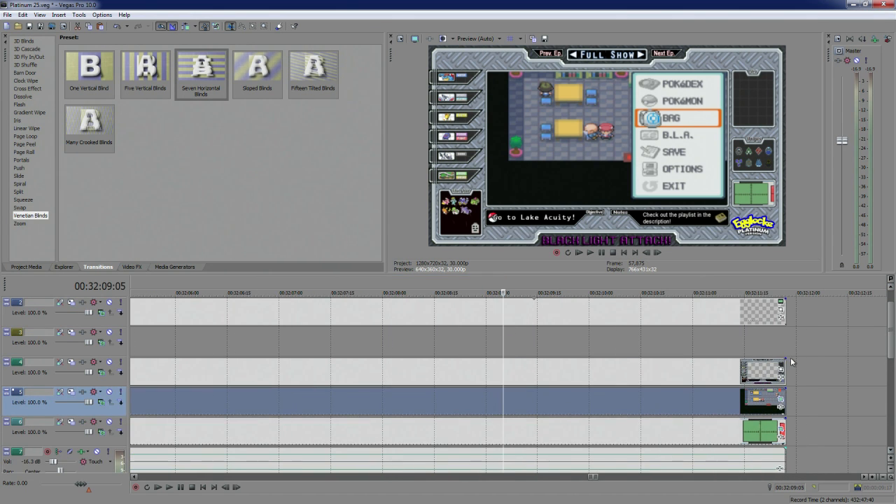
{"action": "left_click_drag", "start_coordinate": [783, 361], "coordinate": [731, 368]}
{"action": "left_click", "coordinate": [737, 344]}
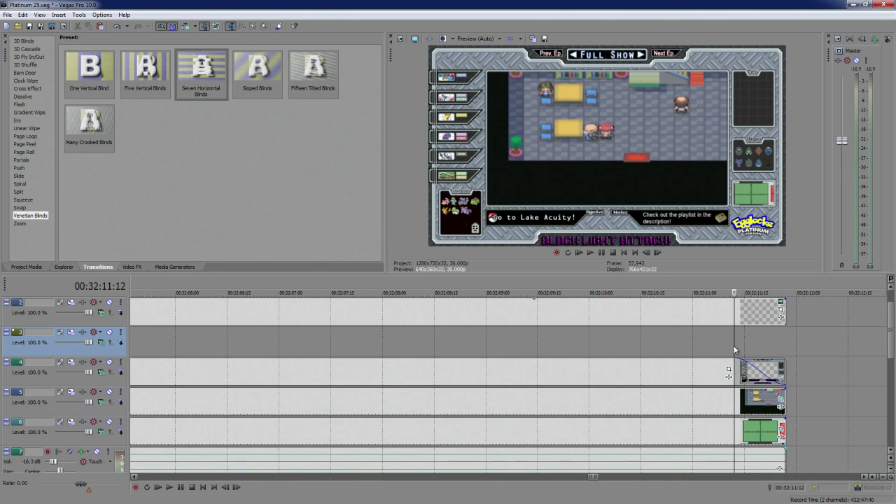
{"action": "scroll", "coordinate": [735, 332], "scroll_direction": "up", "scroll_amount": 2}
{"action": "left_click_drag", "start_coordinate": [606, 300], "coordinate": [506, 301]}
{"action": "left_click_drag", "start_coordinate": [607, 390], "coordinate": [504, 390]}
{"action": "left_click_drag", "start_coordinate": [606, 420], "coordinate": [506, 420]}
{"action": "scroll", "coordinate": [770, 358], "scroll_direction": "down", "scroll_amount": 2}
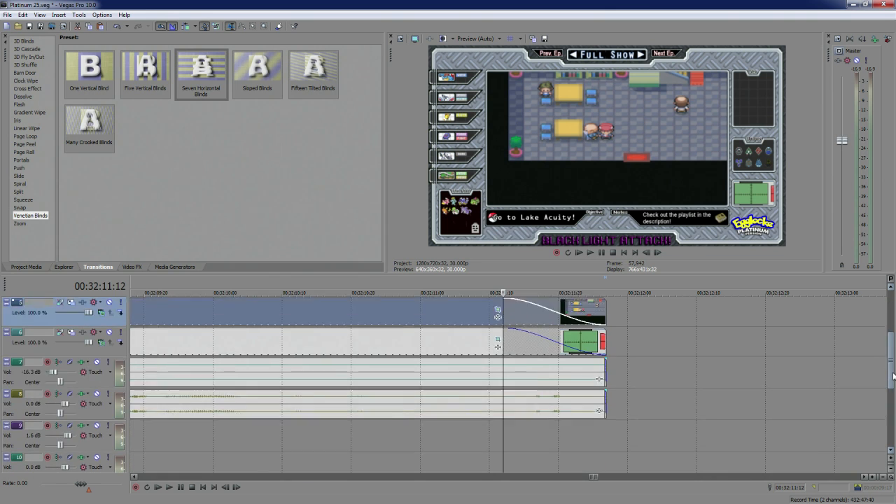
Shorten the fade-outs on tracks 2, 4, 5 and 6 to 10 frames, starting at 32:11:17 like the closing note's fade
{"action": "scroll", "coordinate": [539, 309], "scroll_direction": "up", "scroll_amount": 3}
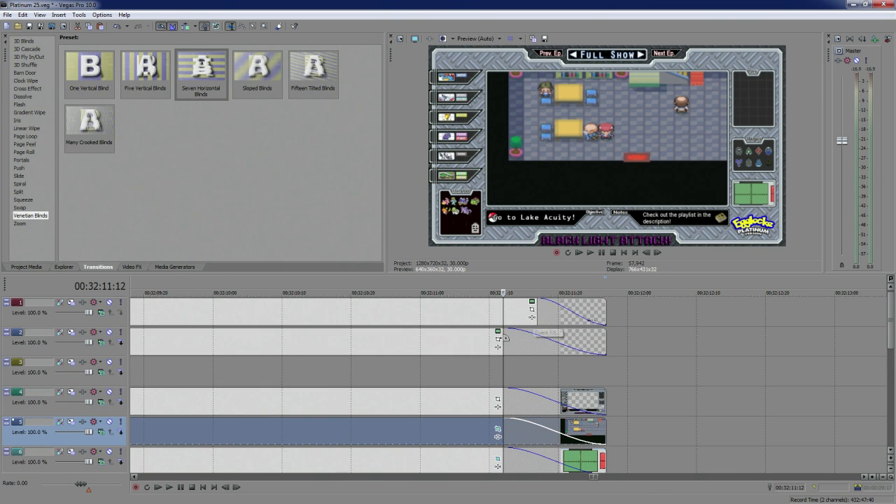
{"action": "left_click", "coordinate": [537, 290]}
{"action": "left_click_drag", "start_coordinate": [501, 341], "coordinate": [539, 339]}
{"action": "left_click_drag", "start_coordinate": [499, 404], "coordinate": [535, 425]}
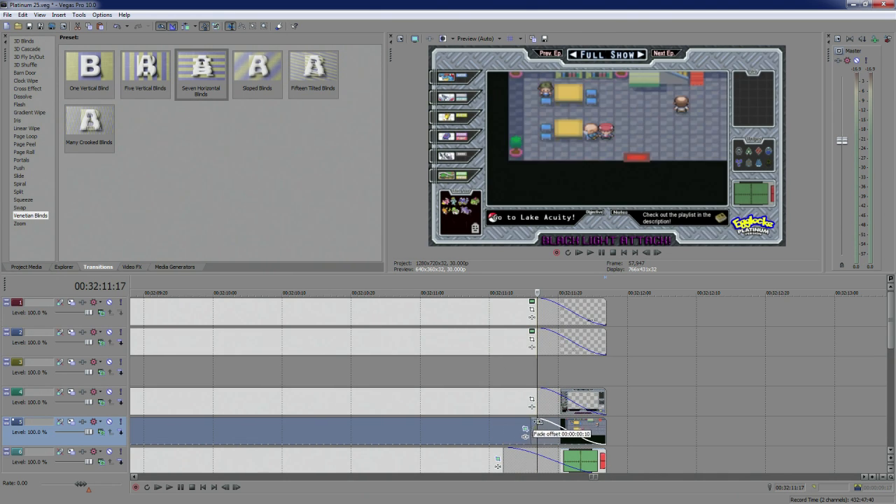
{"action": "left_click_drag", "start_coordinate": [507, 455], "coordinate": [537, 455]}
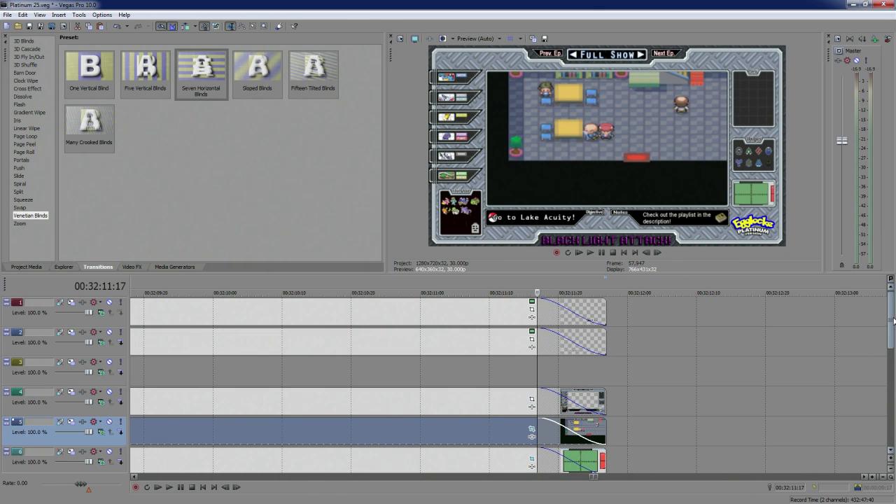
Review the whole trimmed timeline, checking about 26:59 and returning the playhead to the first note at about 1:22
{"action": "mouse_move", "coordinate": [891, 324]}
{"action": "left_mouse_down"}
{"action": "mouse_move", "coordinate": [891, 364]}
{"action": "mouse_move", "coordinate": [891, 325]}
{"action": "left_mouse_up"}
{"action": "scroll", "coordinate": [692, 348], "scroll_direction": "down", "scroll_amount": 8}
{"action": "scroll", "coordinate": [681, 384], "scroll_direction": "down", "scroll_amount": 5}
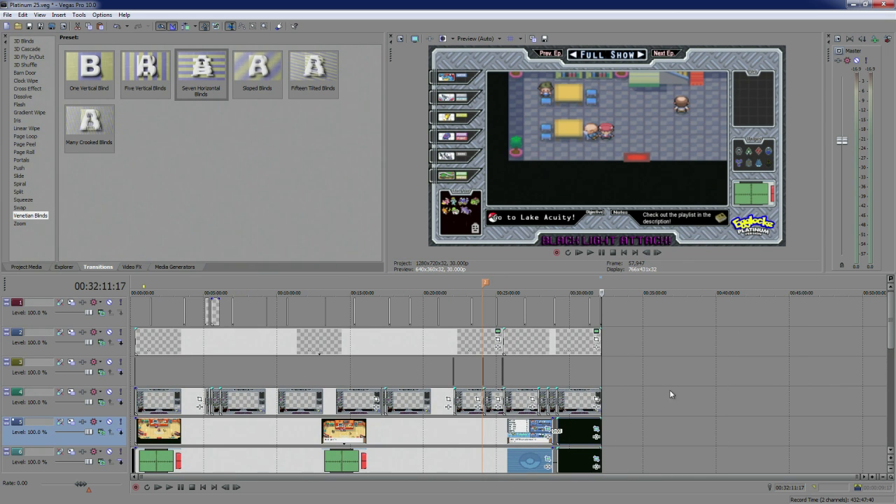
{"action": "left_click", "coordinate": [502, 280]}
{"action": "left_click", "coordinate": [526, 281]}
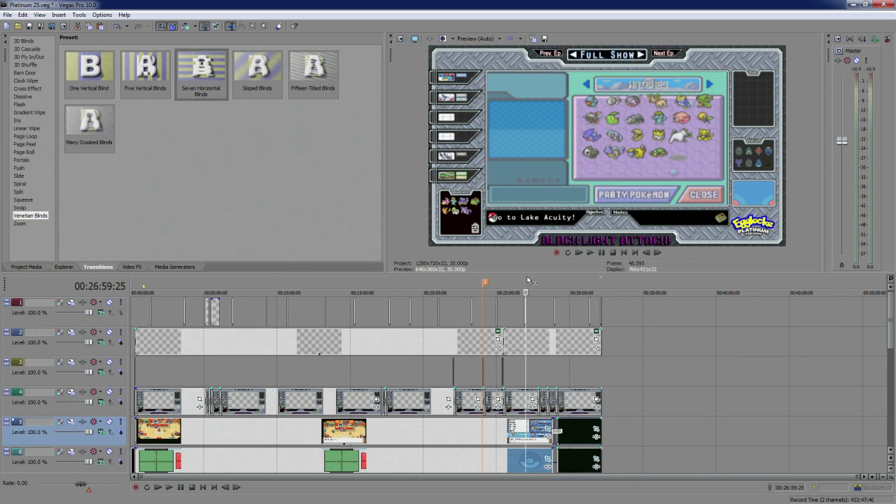
{"action": "left_click", "coordinate": [150, 282]}
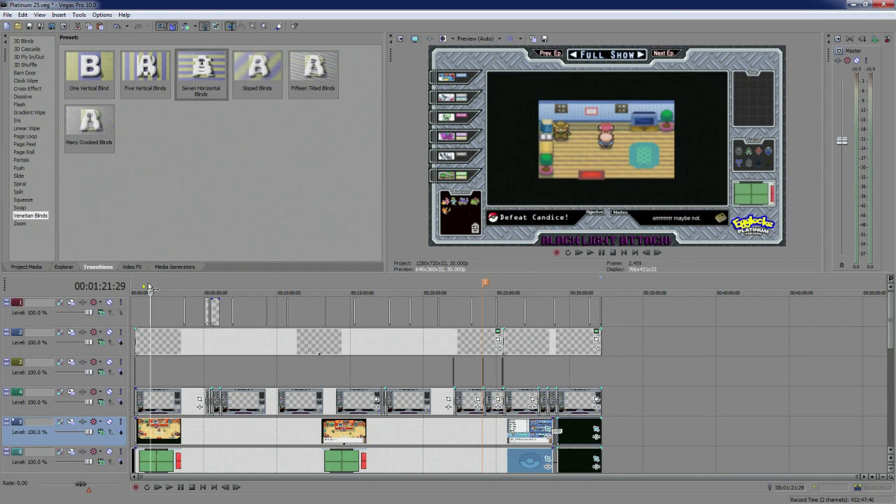